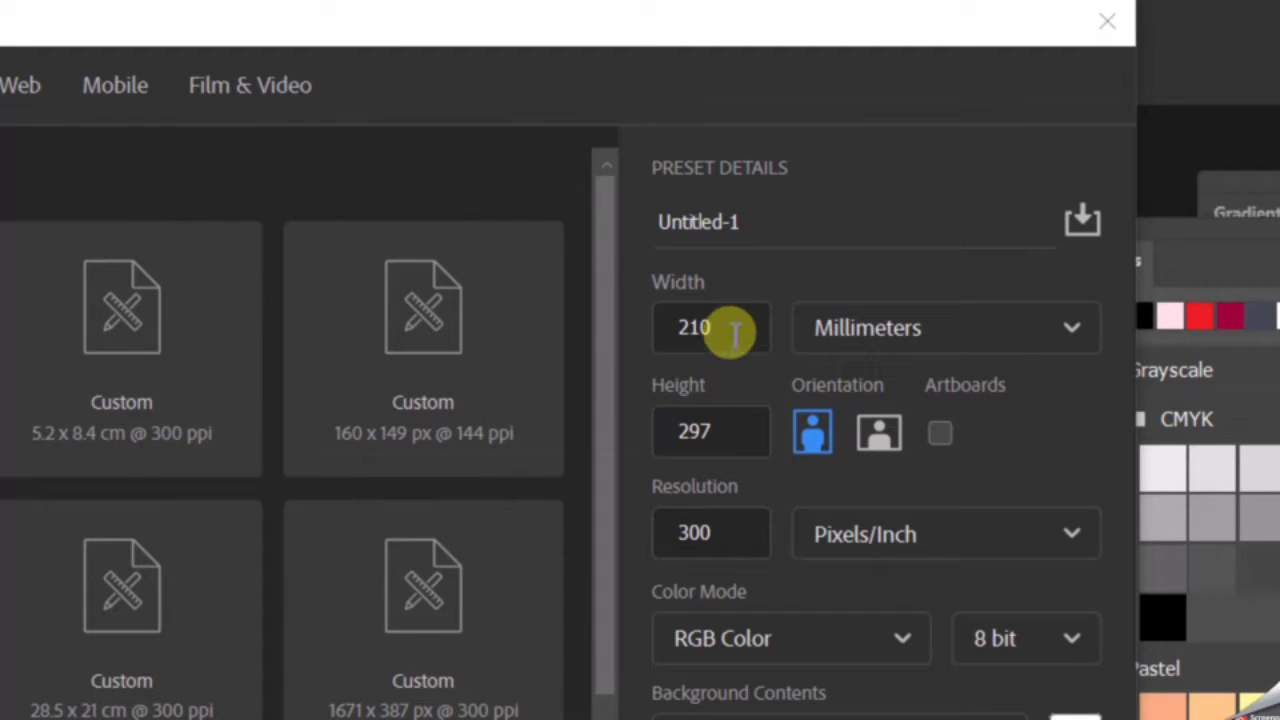
Create a new document 16 cm wide and 10 cm high at 300 pixels/inch, in RGB colour with white background
left_click(735, 335)
left_click(903, 325)
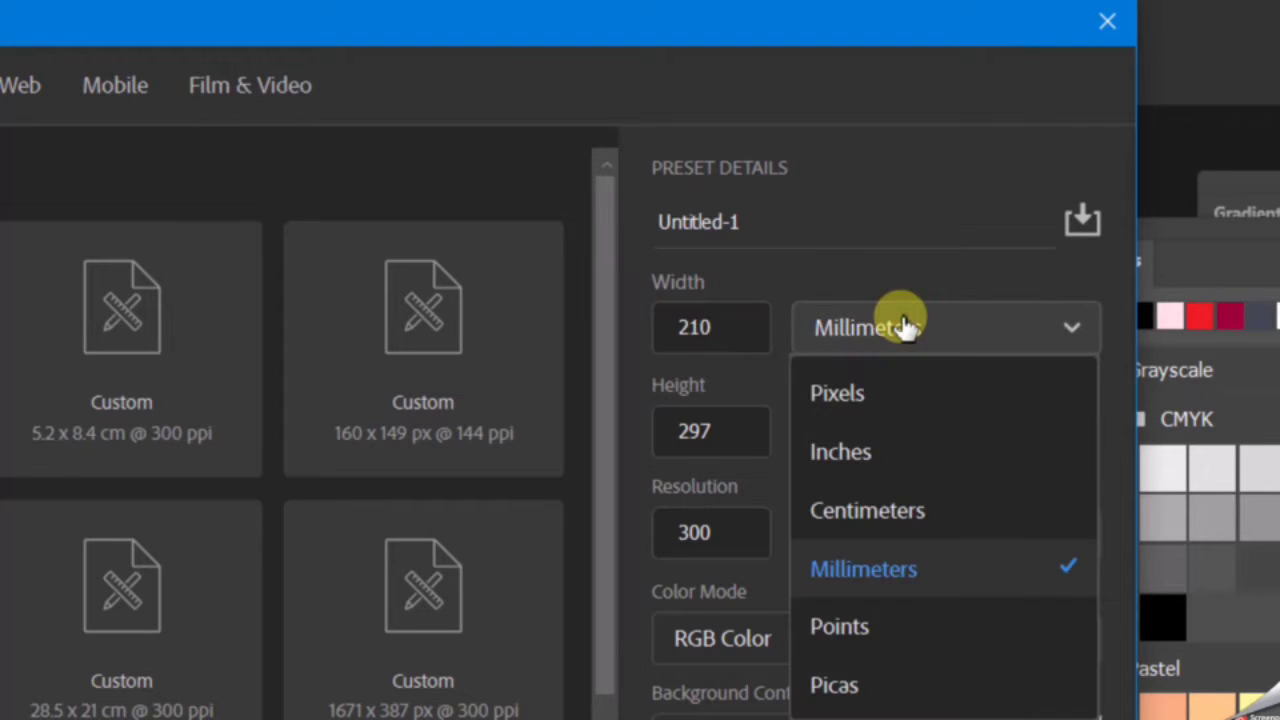
left_click(868, 511)
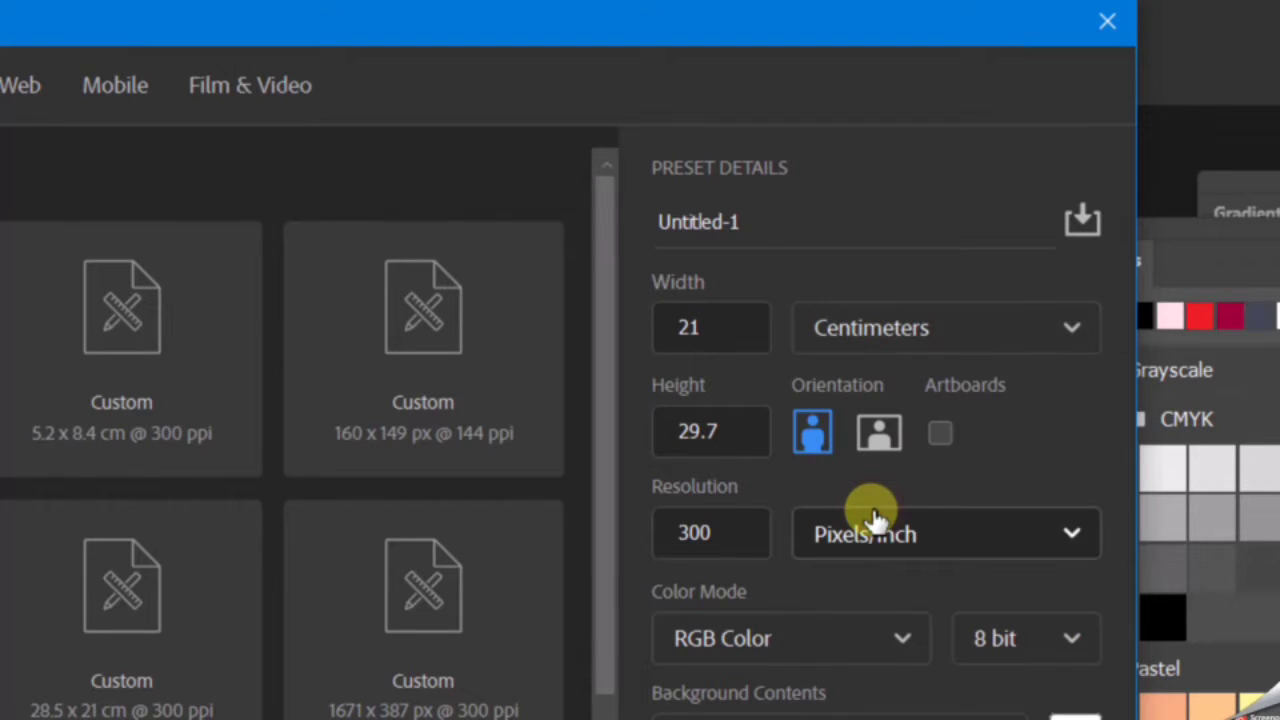
left_click_drag(733, 343, 648, 327)
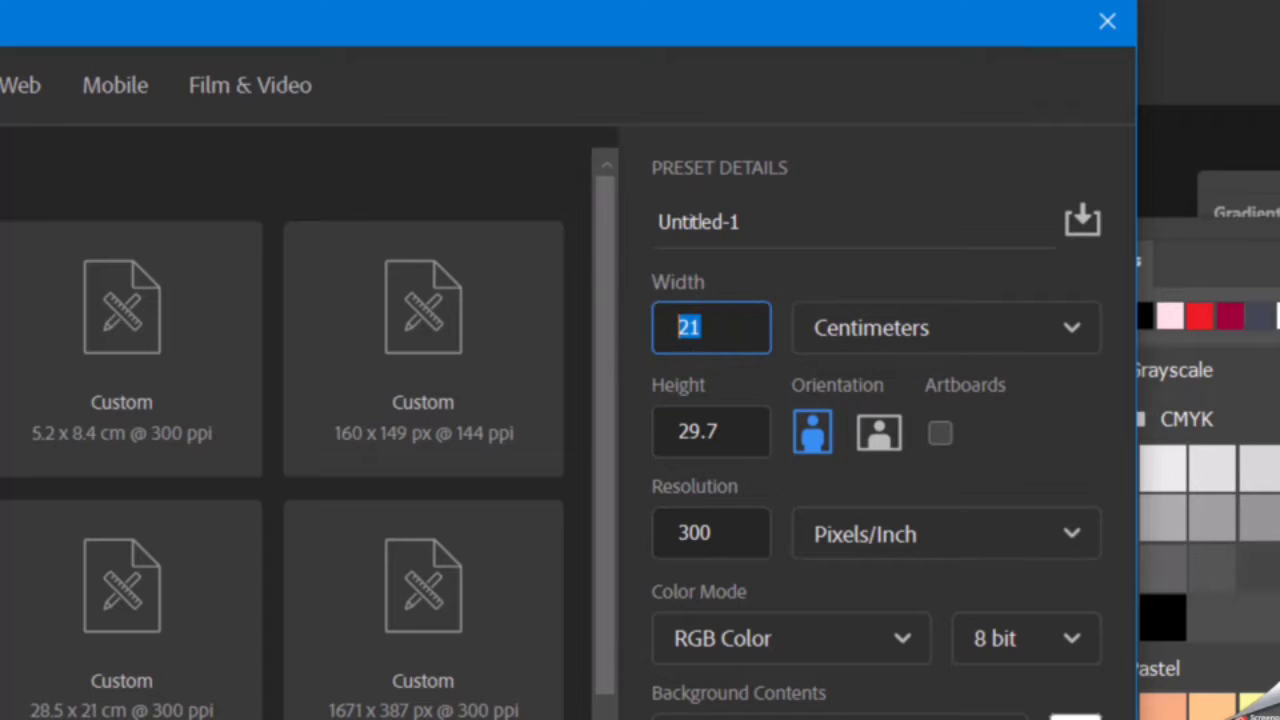
type("16")
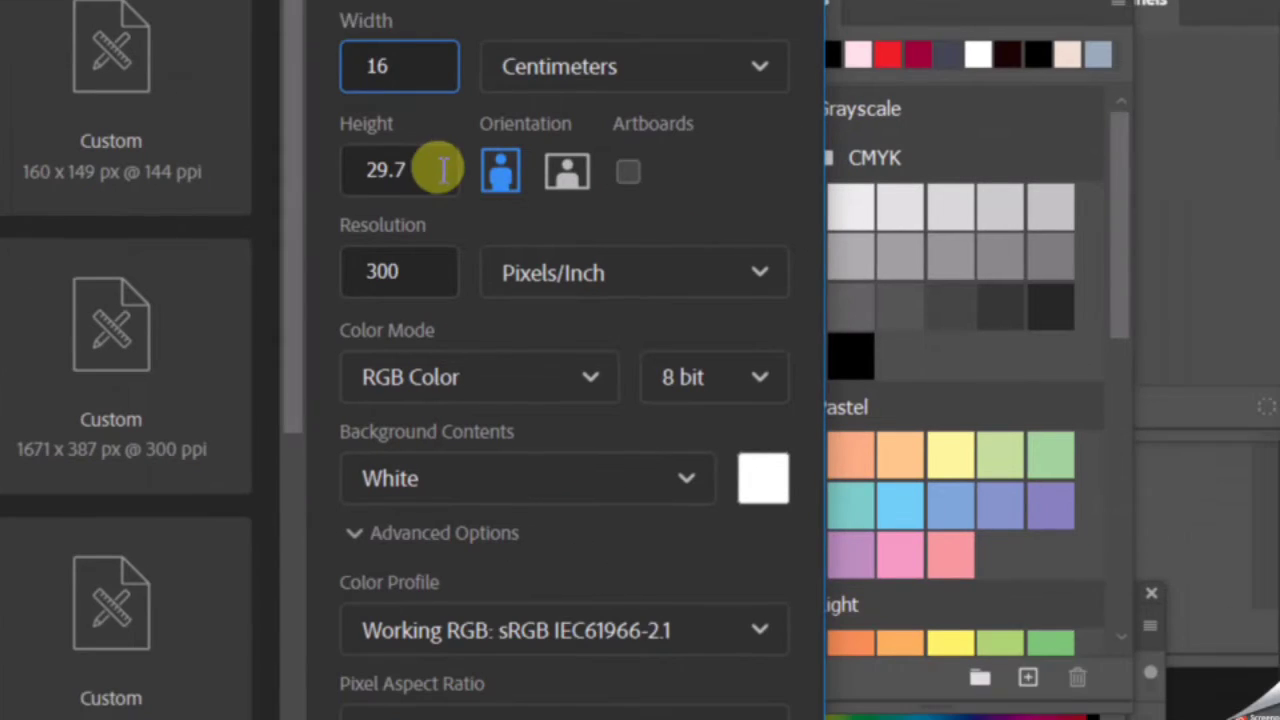
left_click_drag(443, 170, 306, 187)
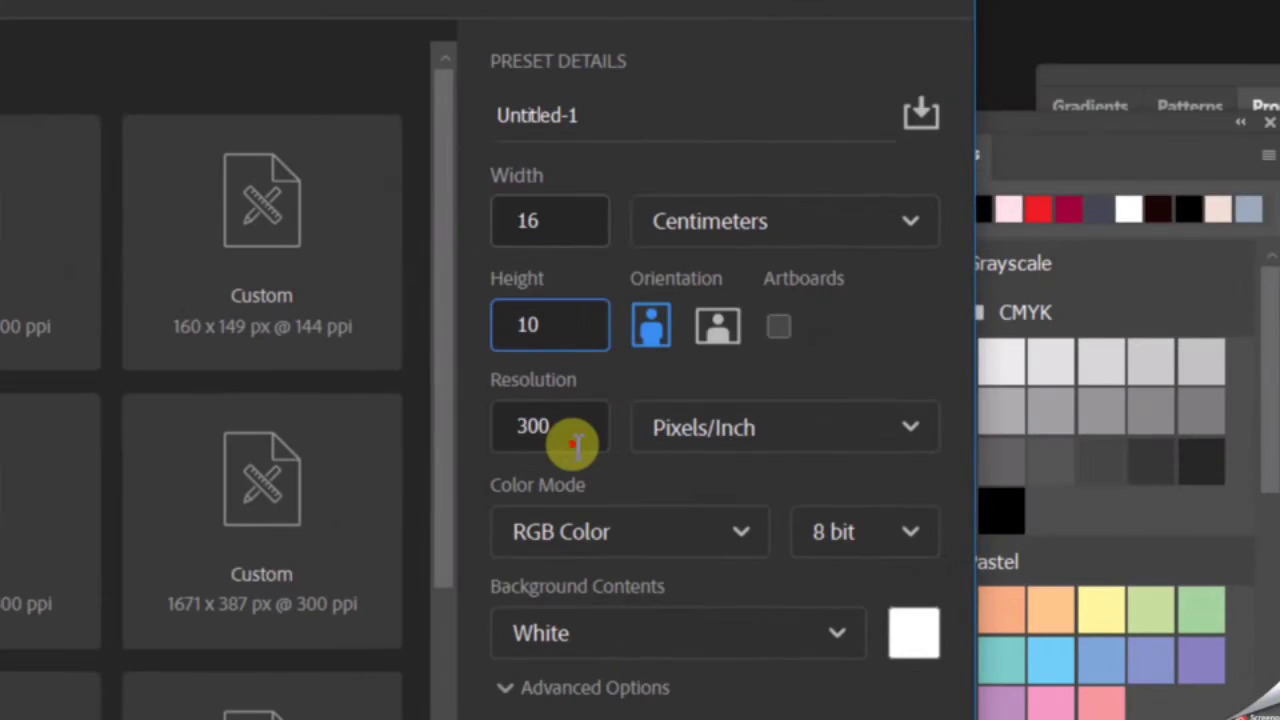
double_click(575, 444)
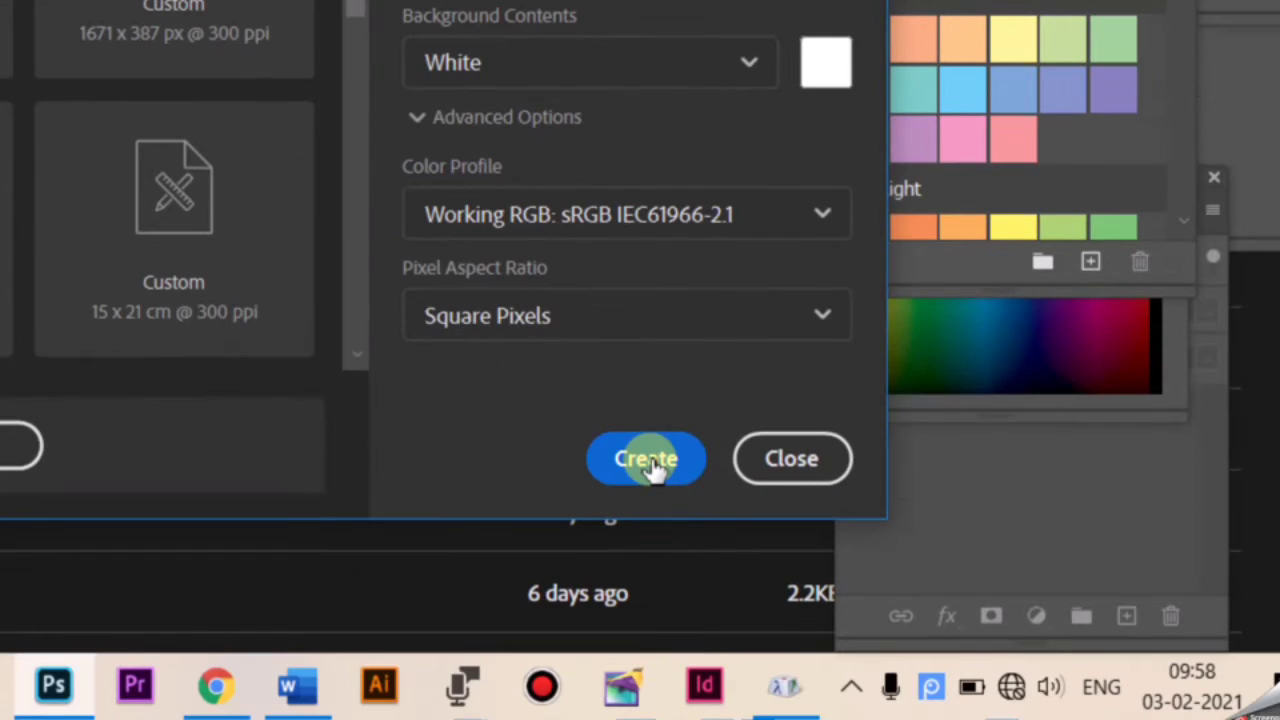
left_click(648, 462)
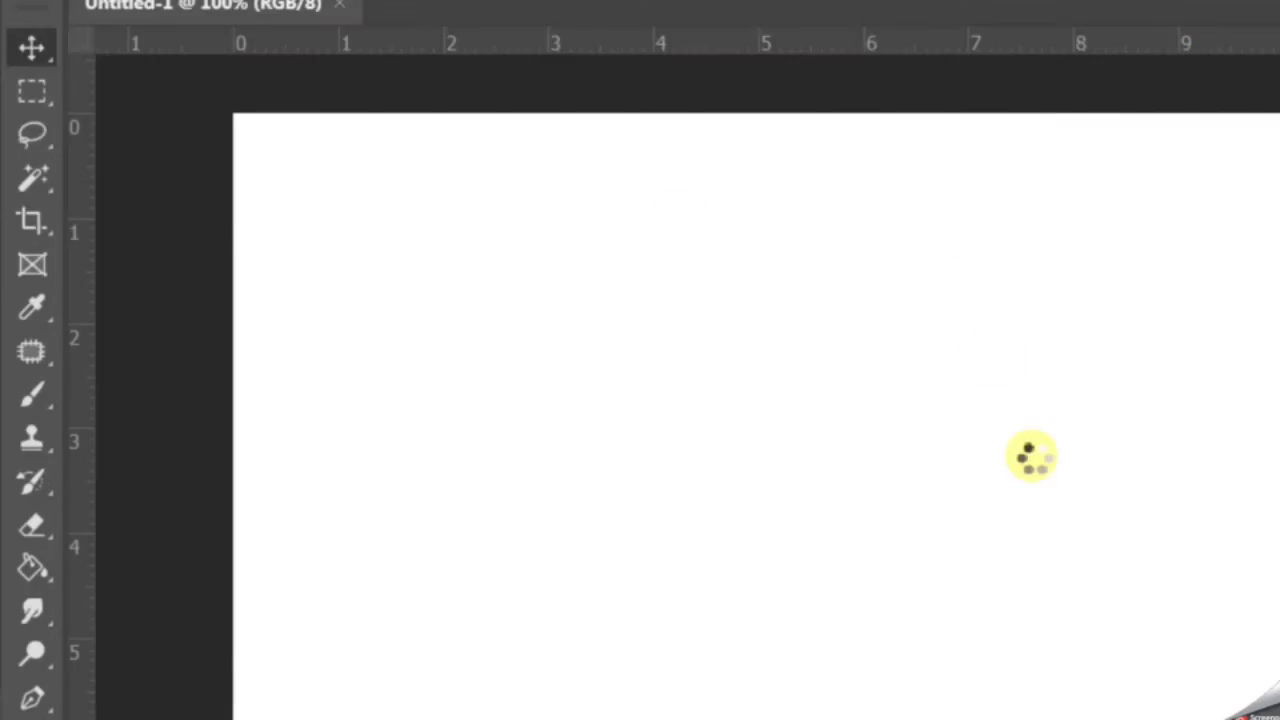
Review the birthday invitation wording in the Word document and return to Photoshop
left_click_drag(391, 331, 831, 308)
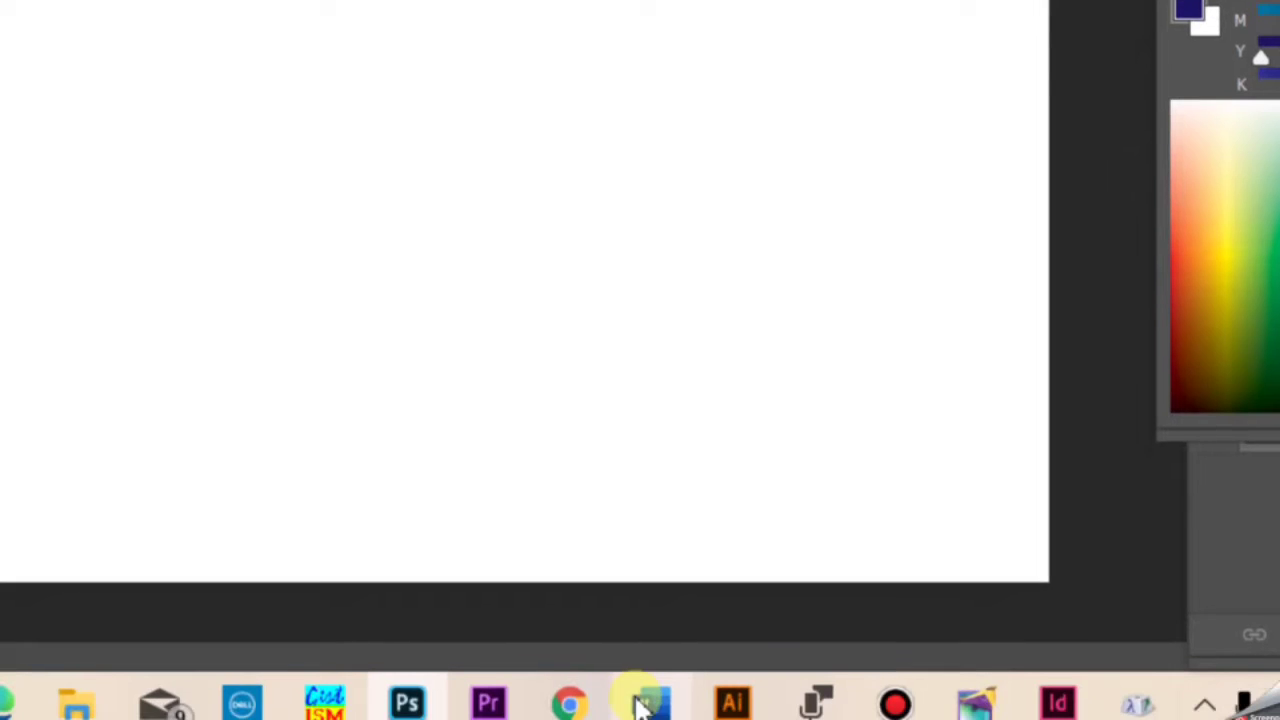
left_click(646, 704)
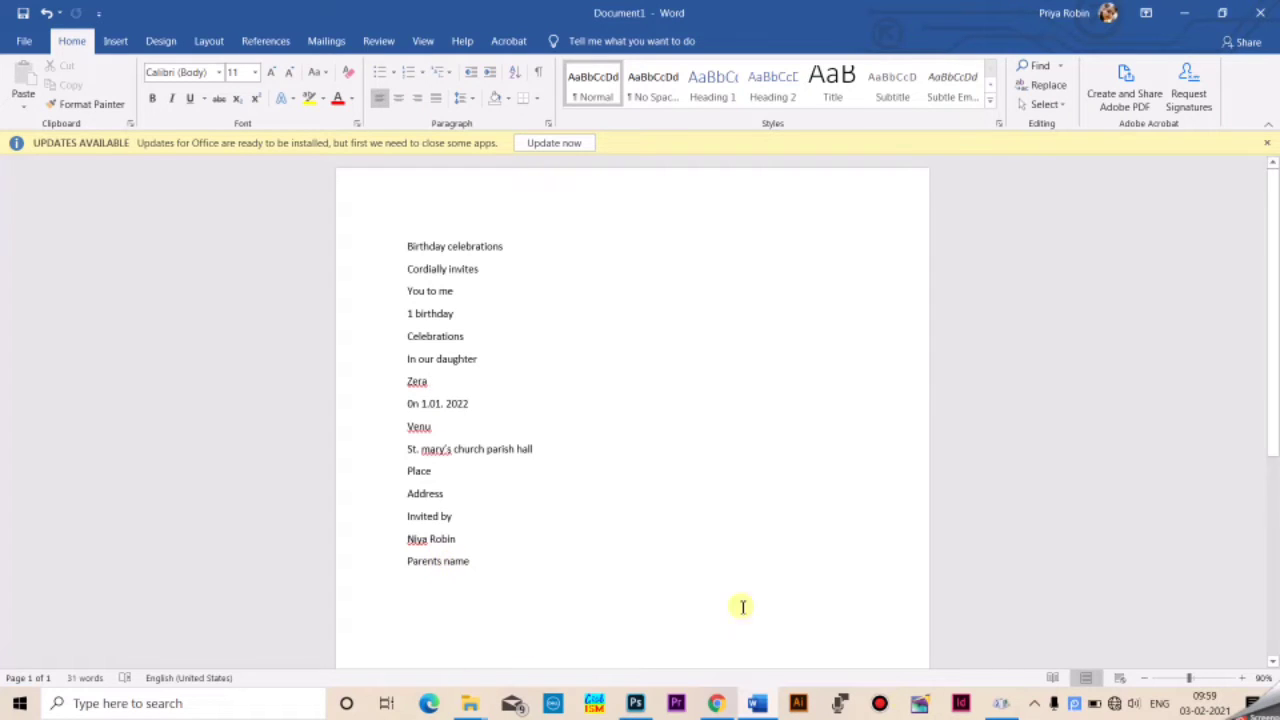
left_click(635, 703)
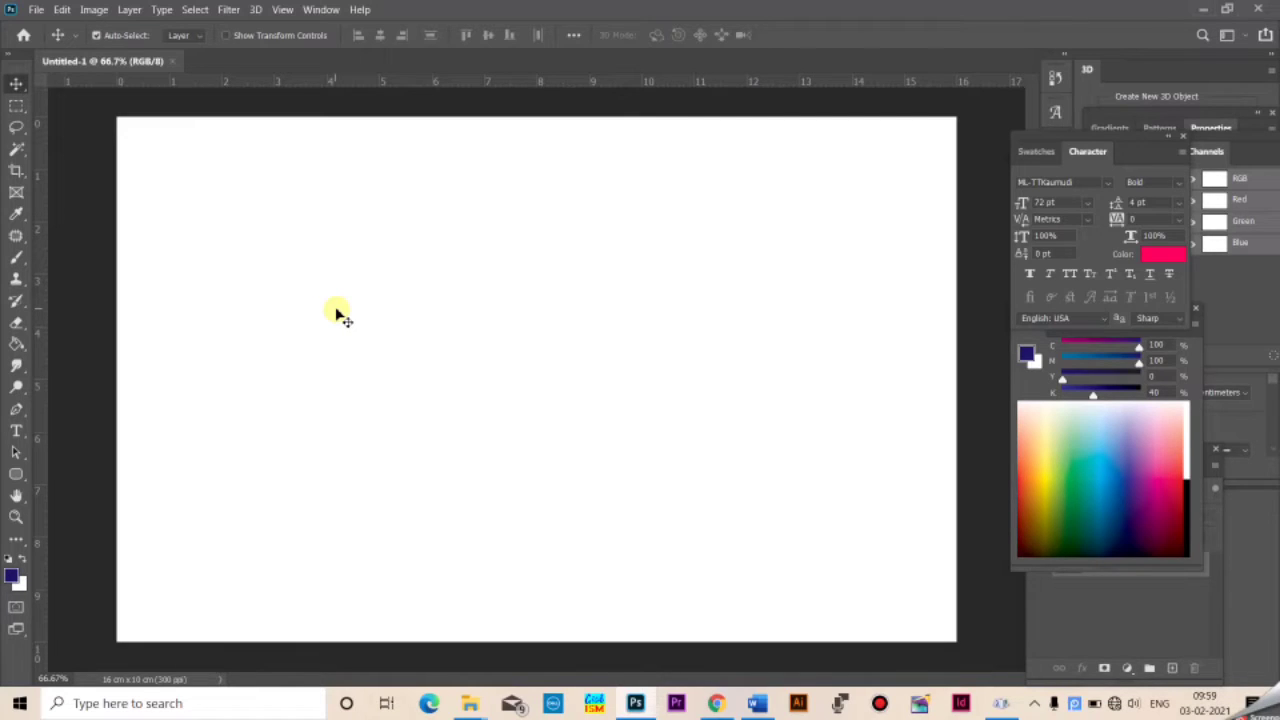
Open the photo "Bryson Tiller & The Weeknd - Rambo Noelito Flow Remix" from the Birthday card folder
key("ctrl+o")
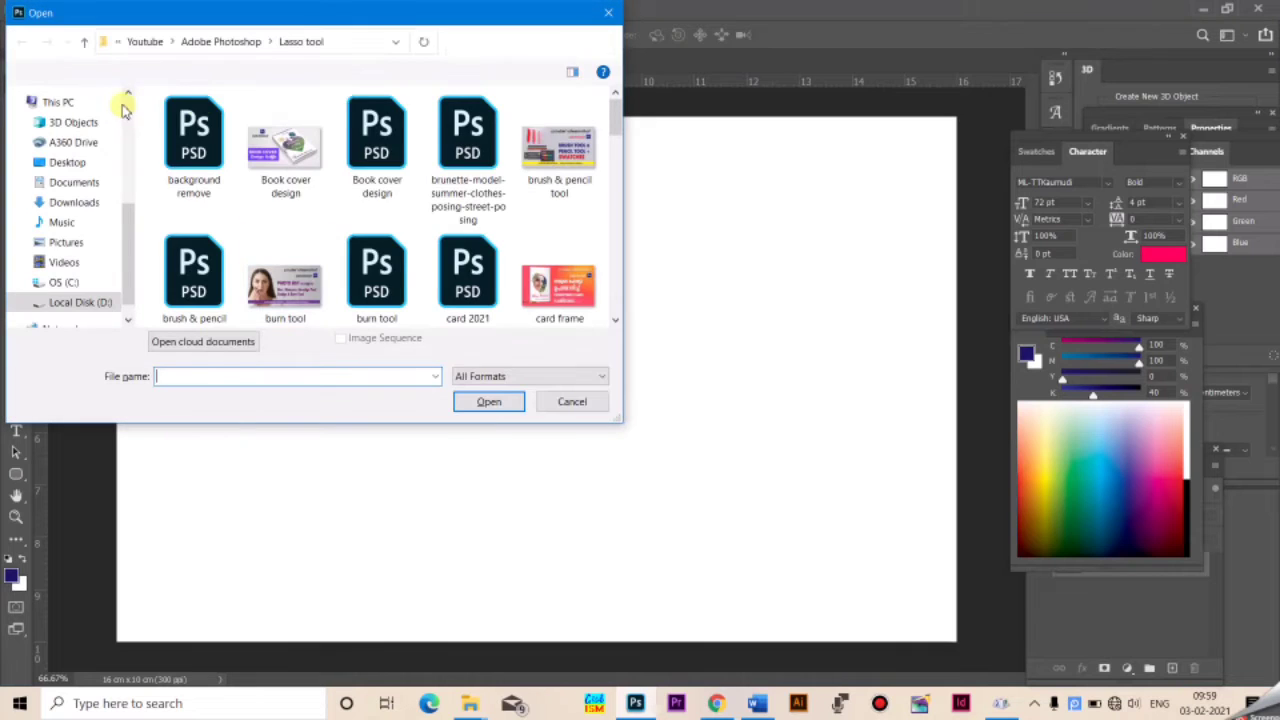
left_click(252, 41)
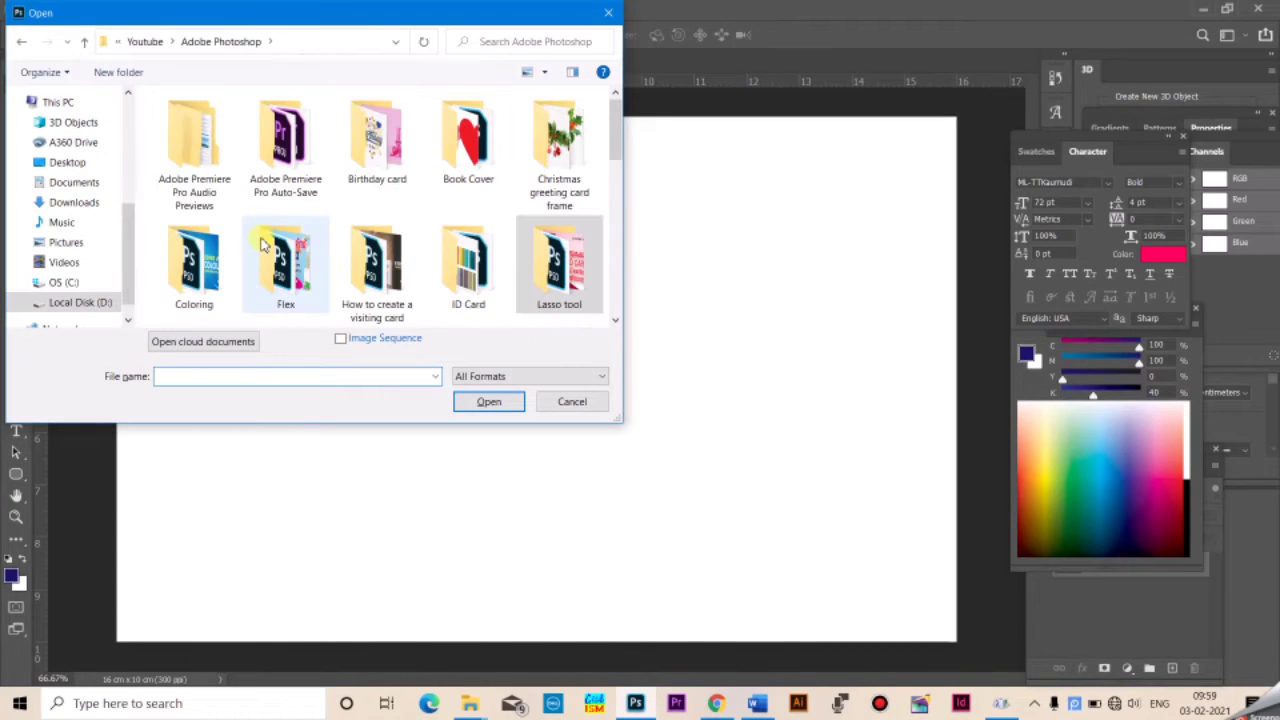
scroll(370, 265, "down", 1)
scroll(394, 240, "up", 1)
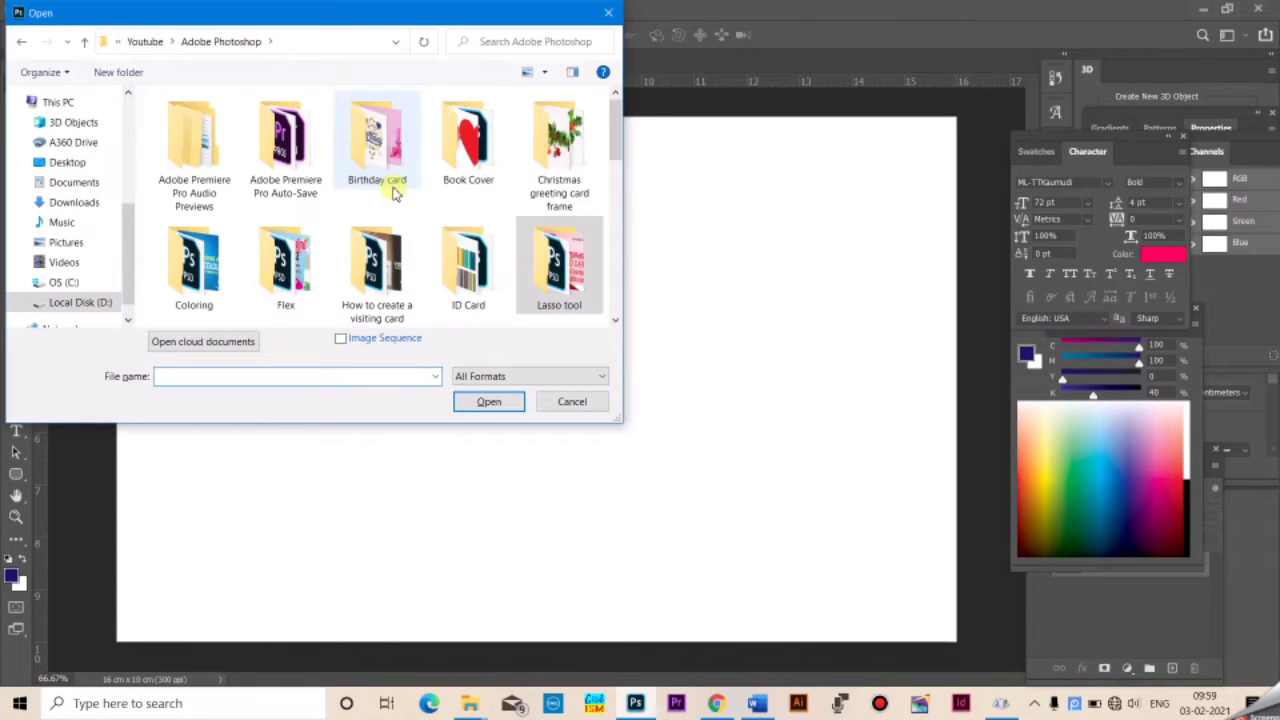
double_click(393, 190)
left_click(190, 148)
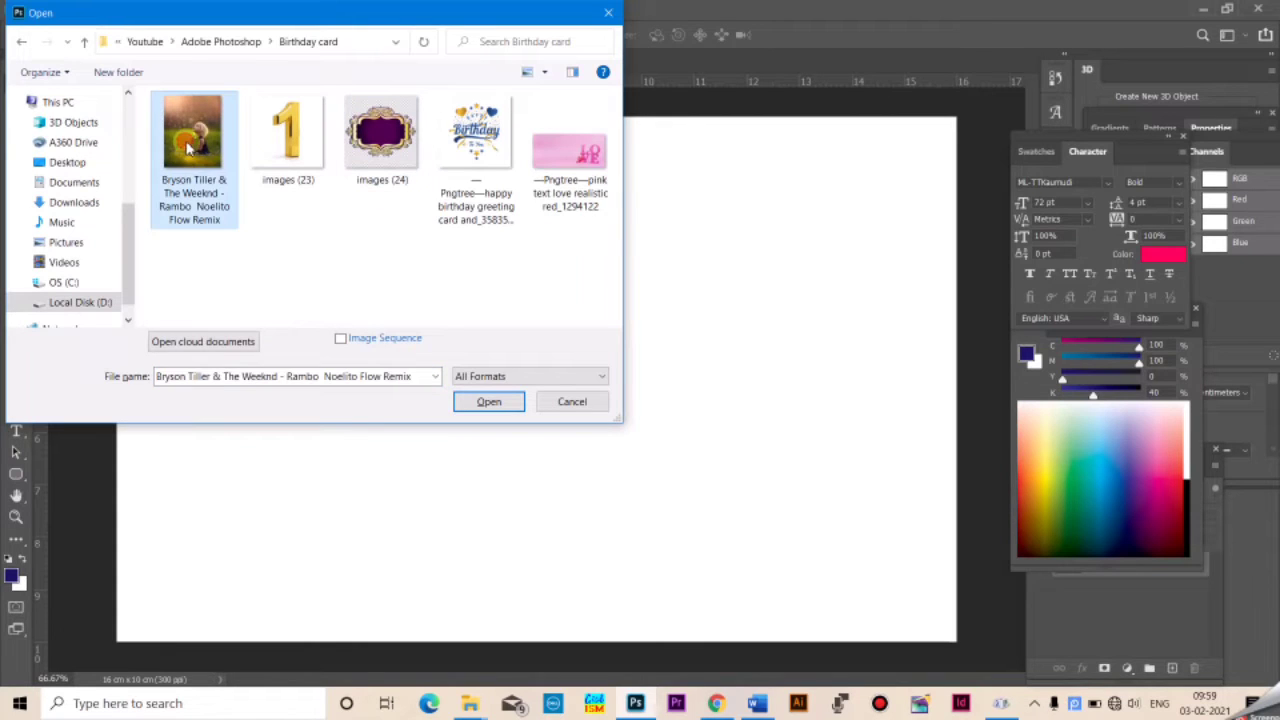
left_click(487, 402)
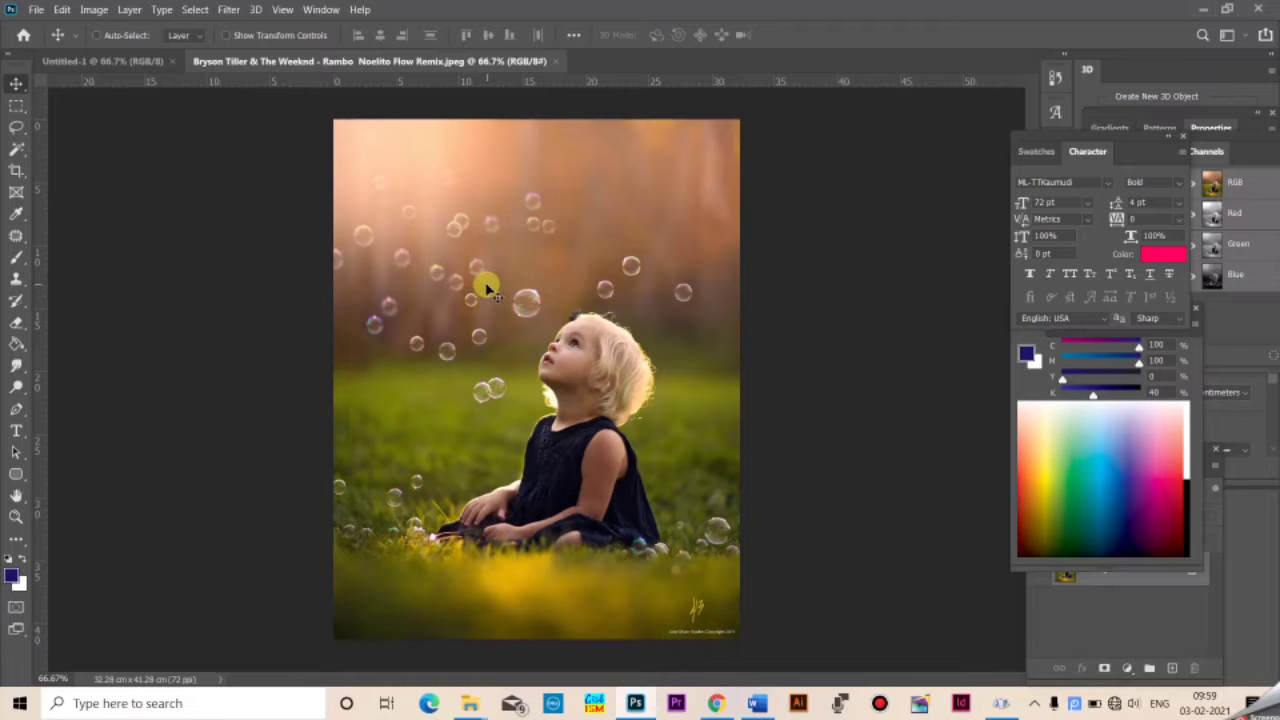
Cut a full-width rectangular area containing the child out of the photo, leaving out the signature strip at its base
left_click(16, 105)
left_click_drag(316, 123, 780, 580)
left_click(643, 513)
left_click(62, 10)
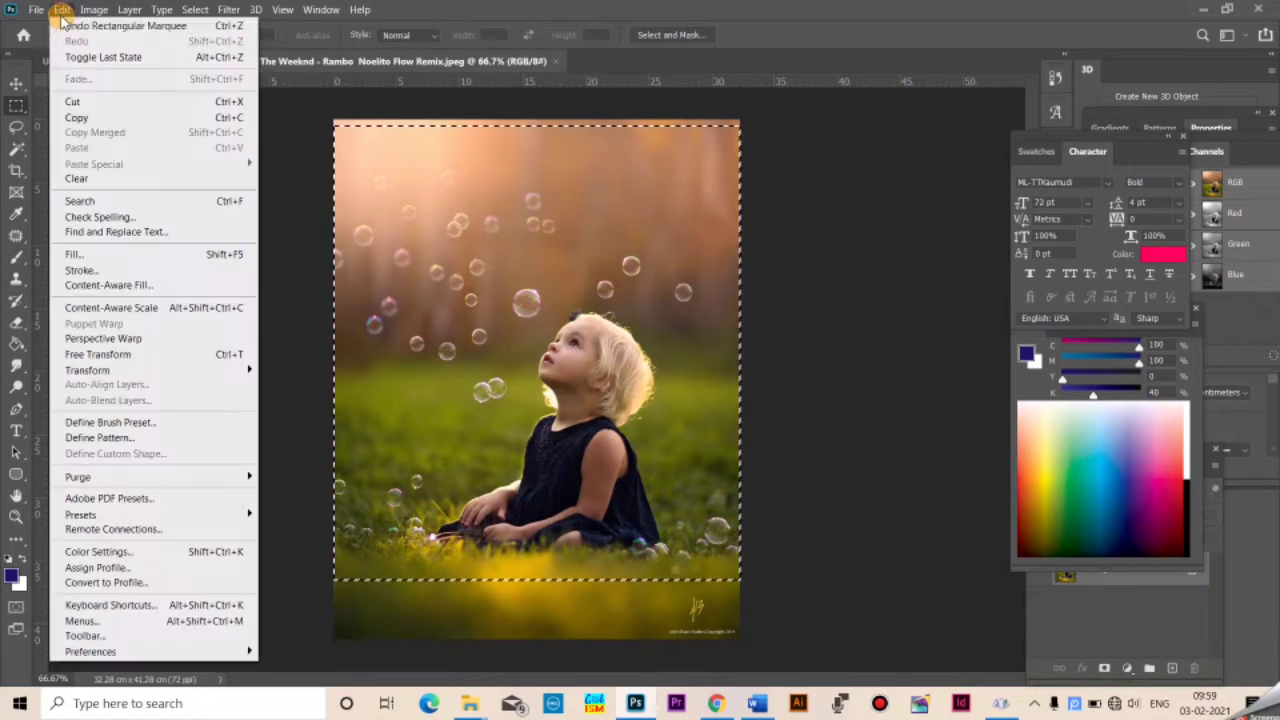
left_click(73, 101)
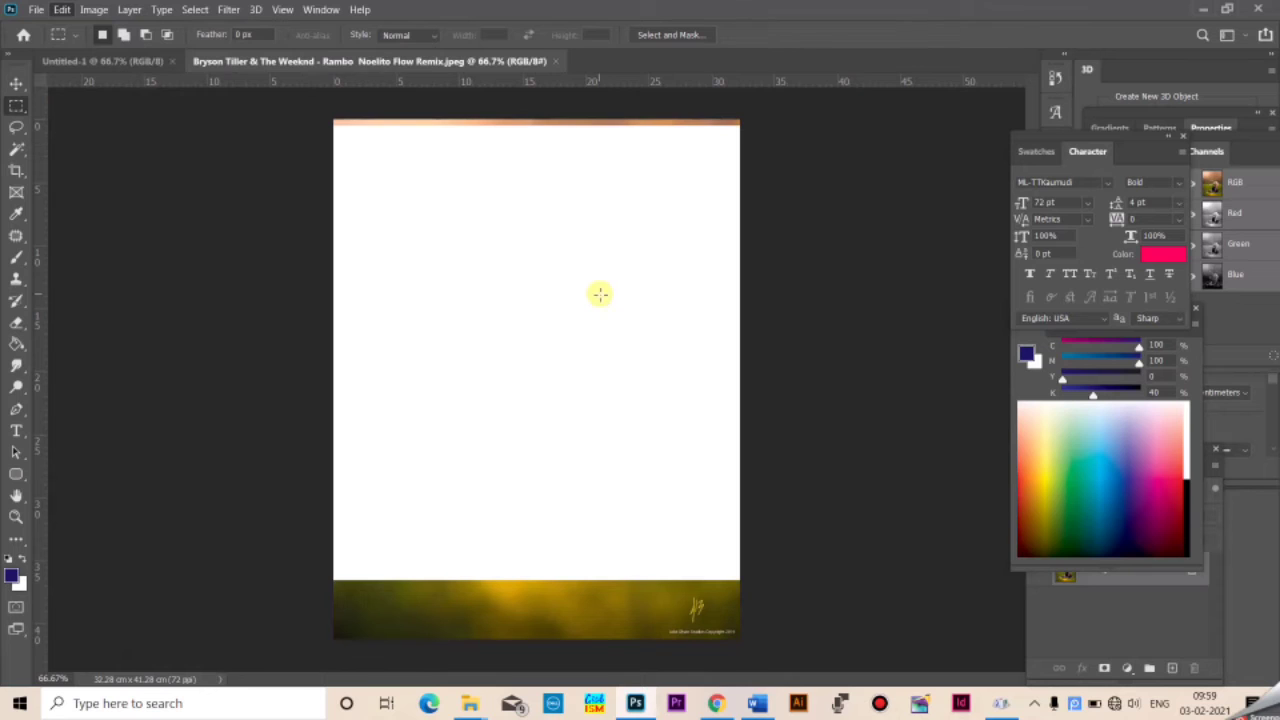
Paste the cut photo area into the Untitled-1 card document
left_click(80, 61)
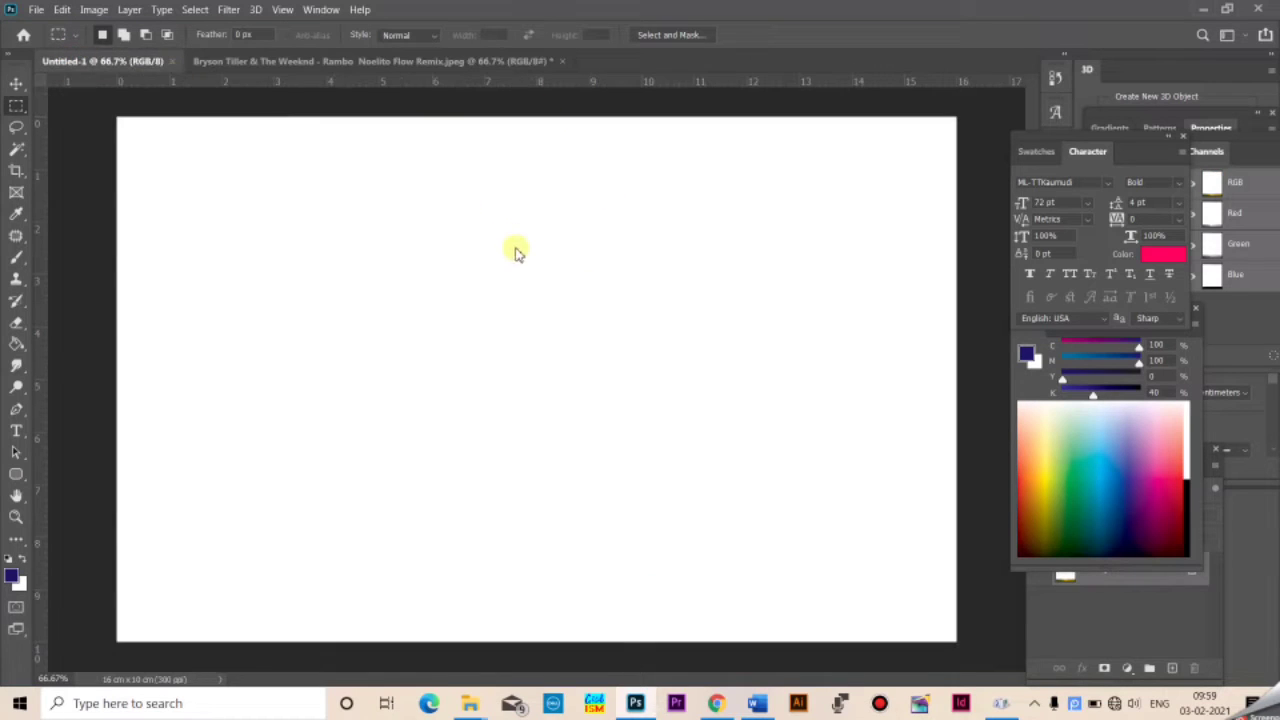
left_click(62, 10)
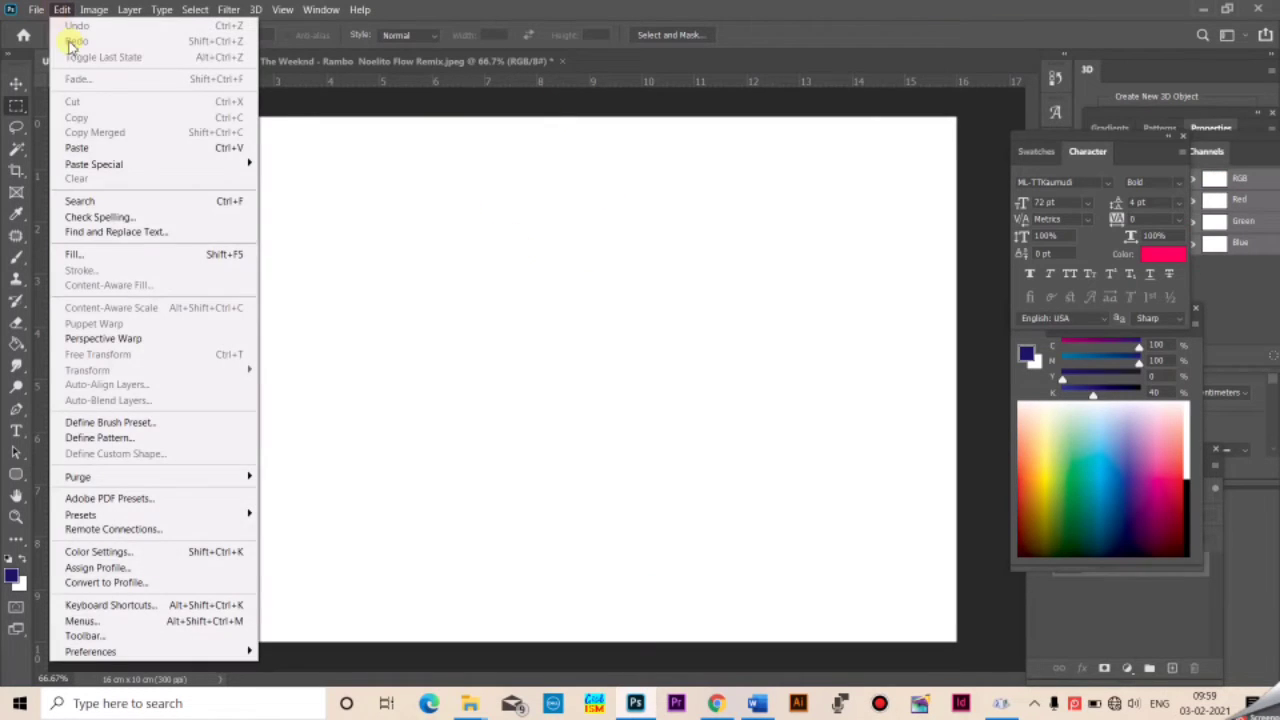
left_click(101, 150)
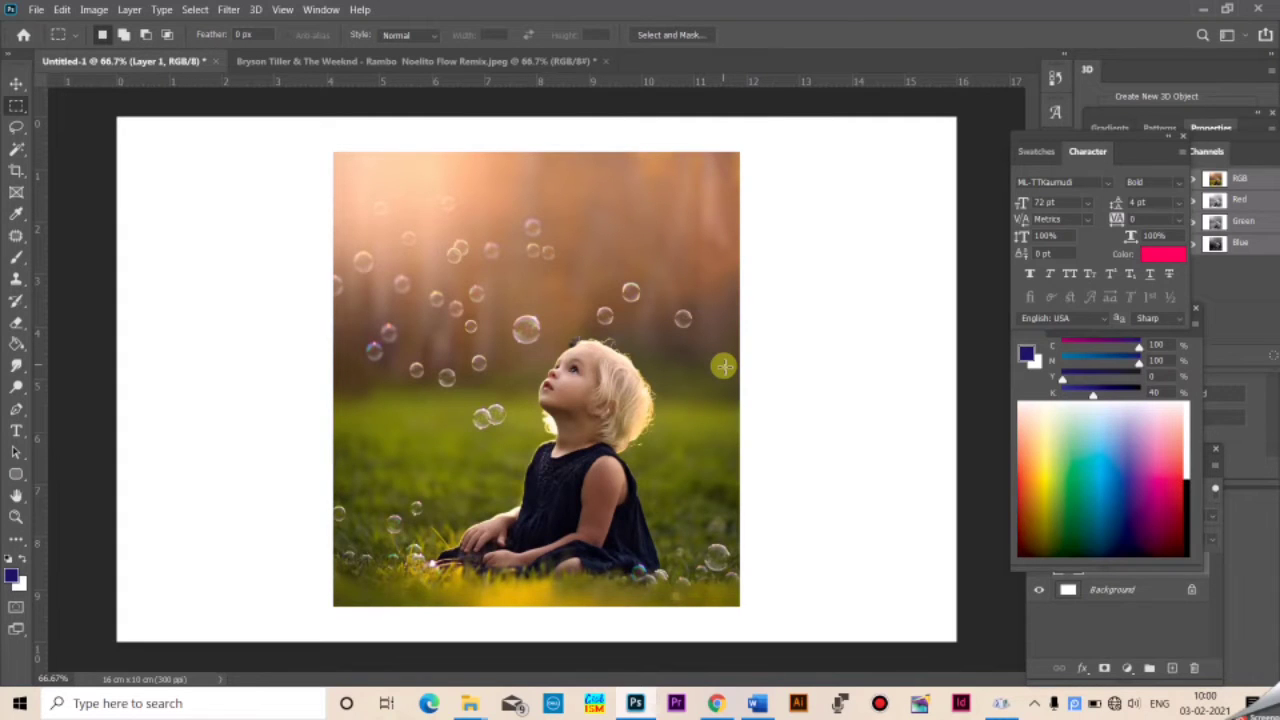
Move the pasted photo so it sits against the card's left edge
left_click(16, 83)
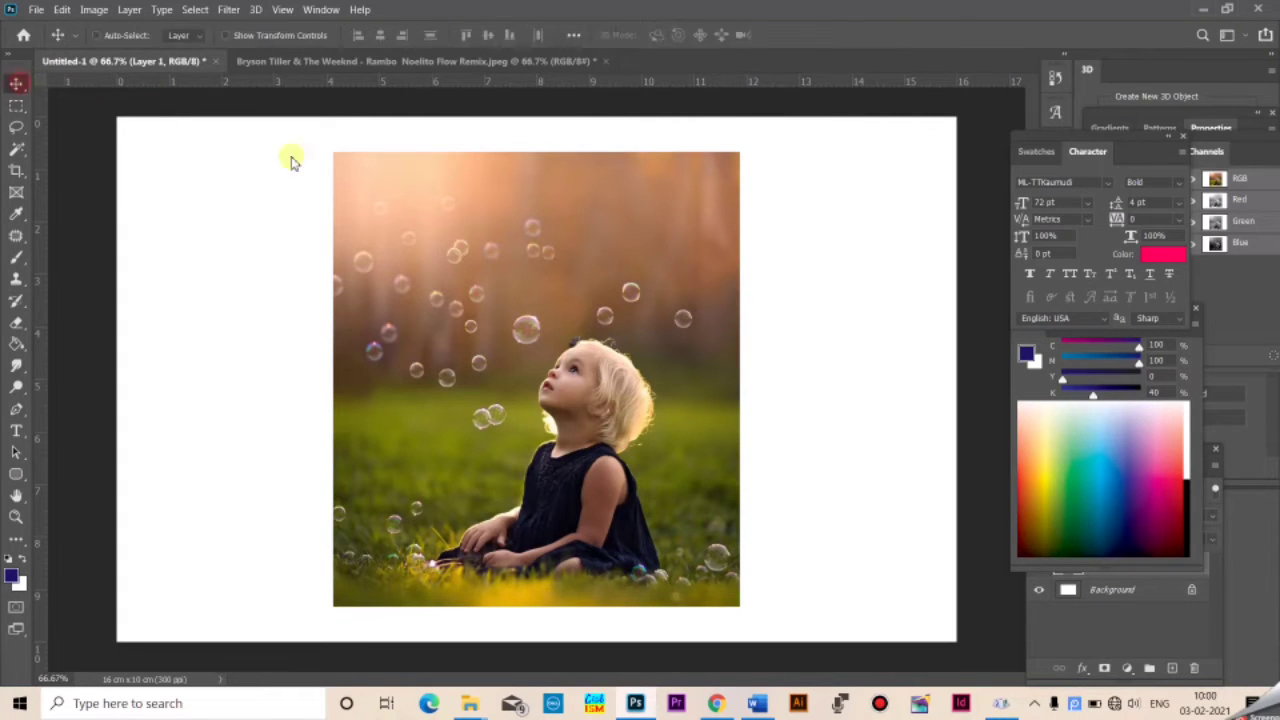
right_click(676, 368)
left_click(697, 377)
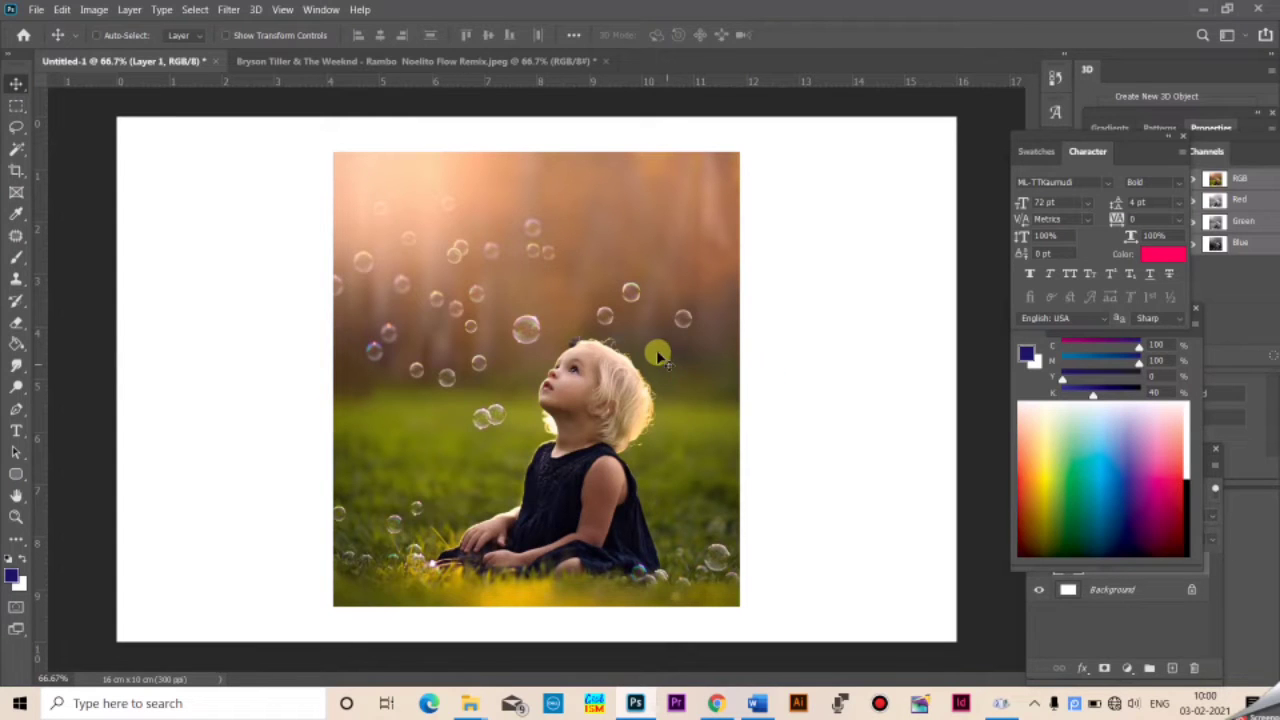
left_click_drag(455, 333, 453, 364)
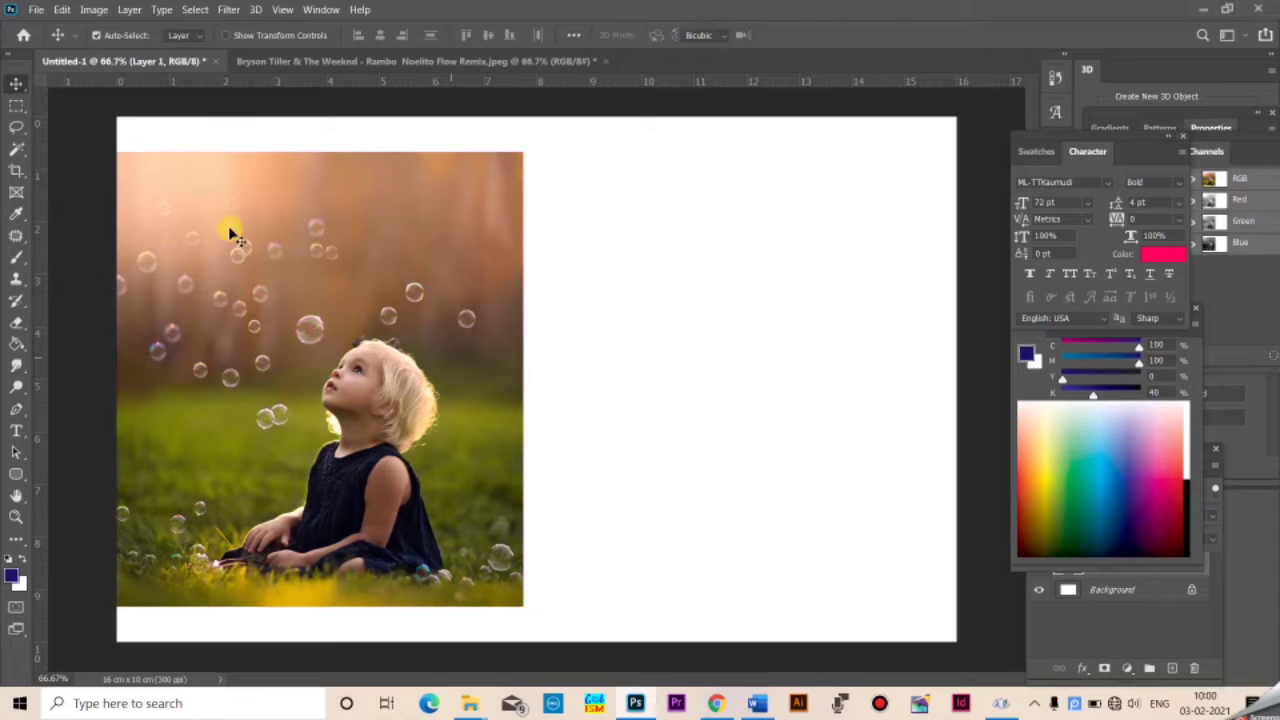
Scale the photo to about 171% with Free Transform and position it to cover the card's left side at full height
key("ctrl+t")
key("ctrl+minus")
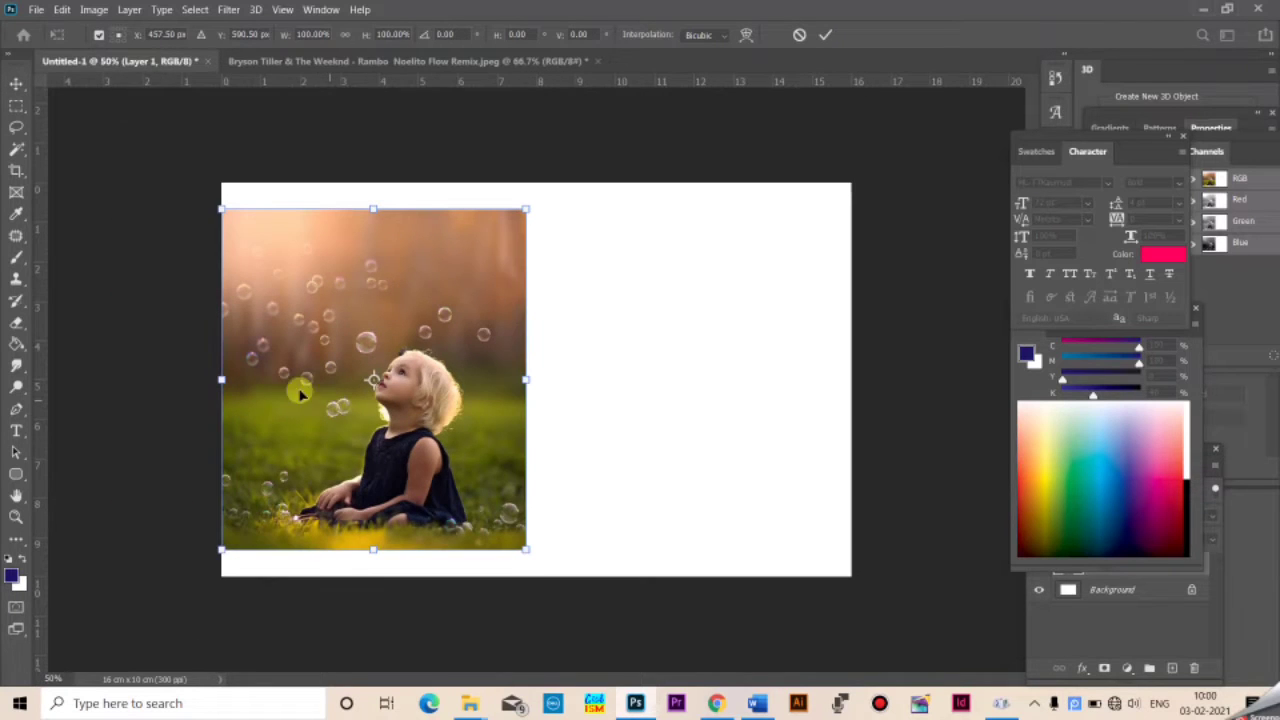
left_click_drag(224, 210, 152, 131)
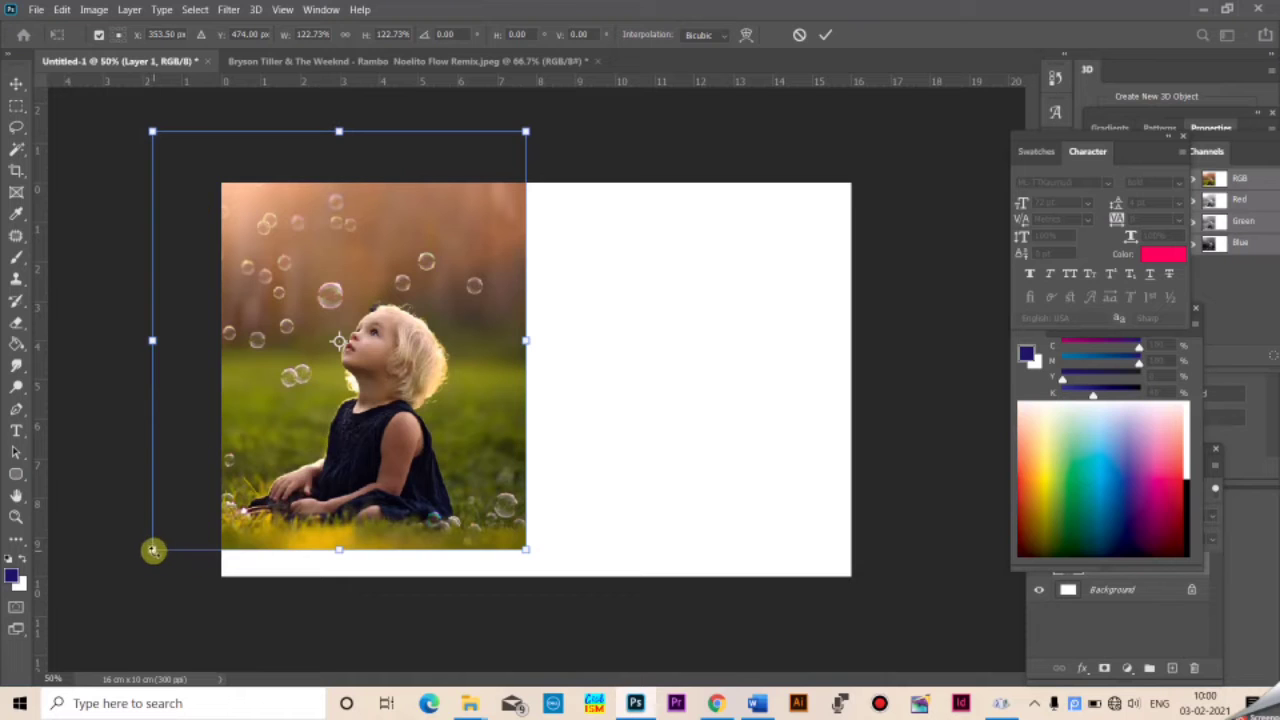
left_click_drag(150, 554, 141, 601)
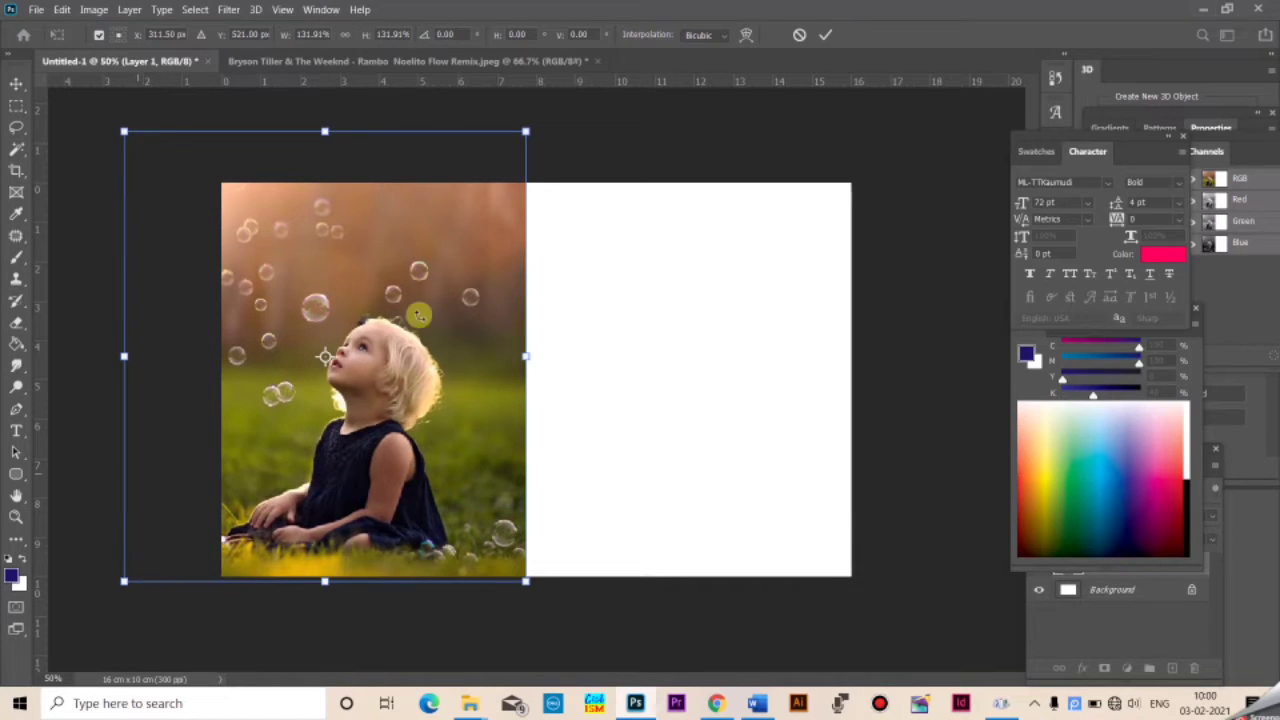
left_click_drag(527, 128, 584, 92)
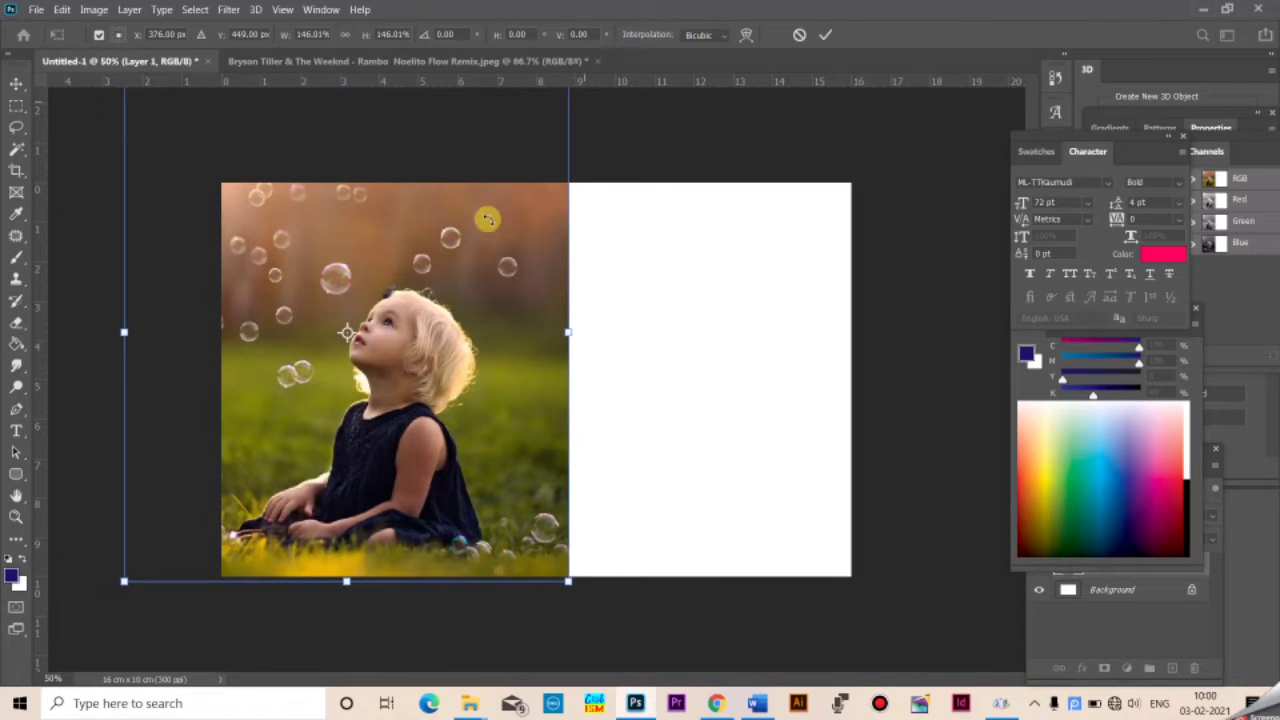
key("ctrl+minus")
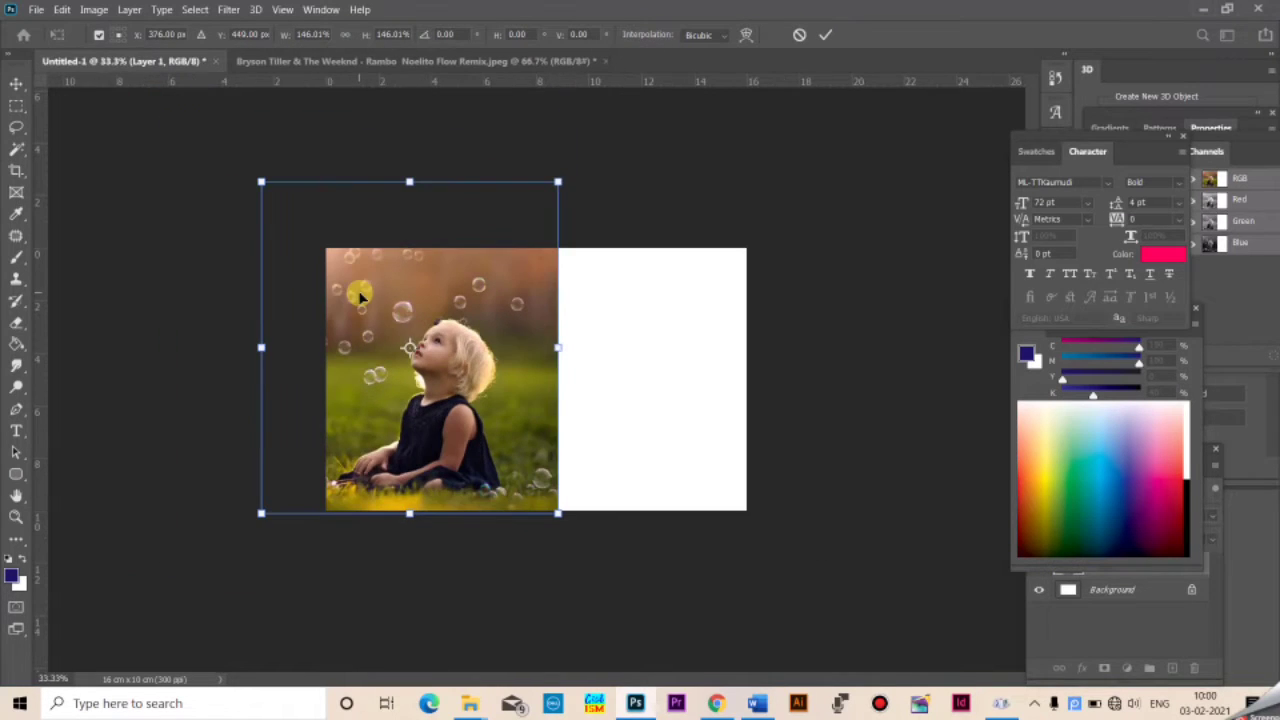
left_click_drag(263, 180, 201, 136)
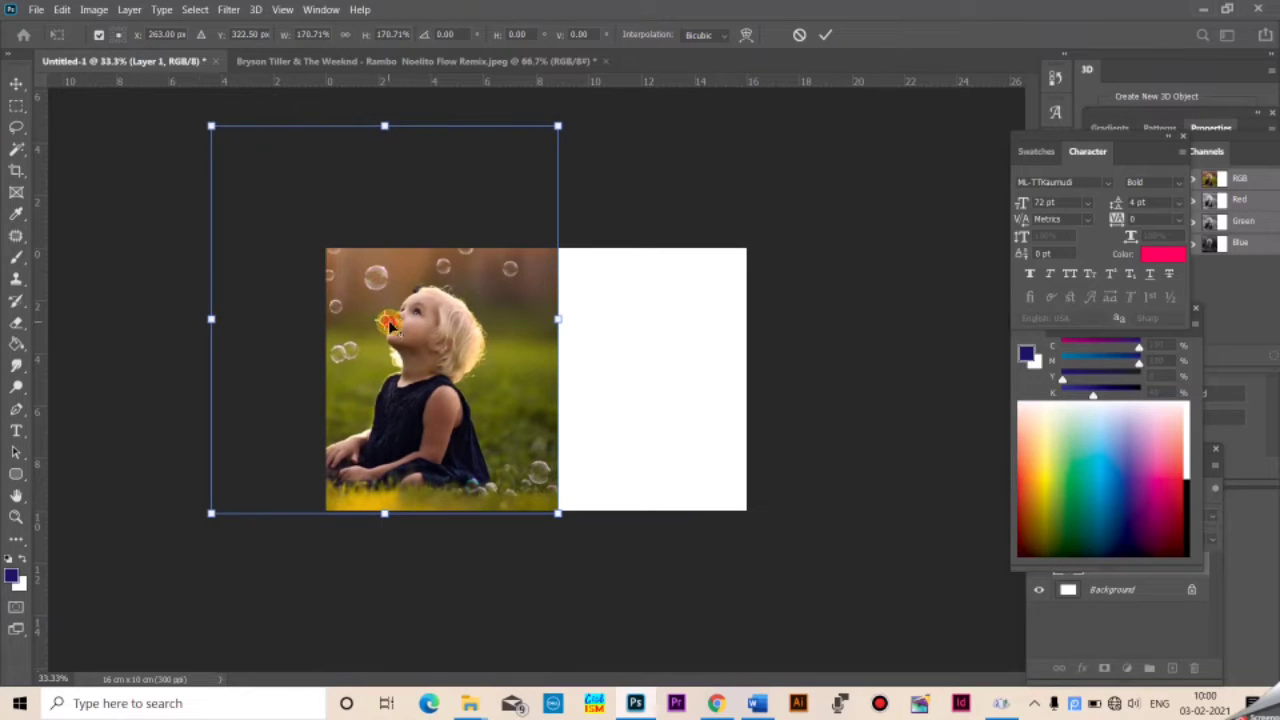
left_click_drag(452, 333, 468, 348)
key("Return")
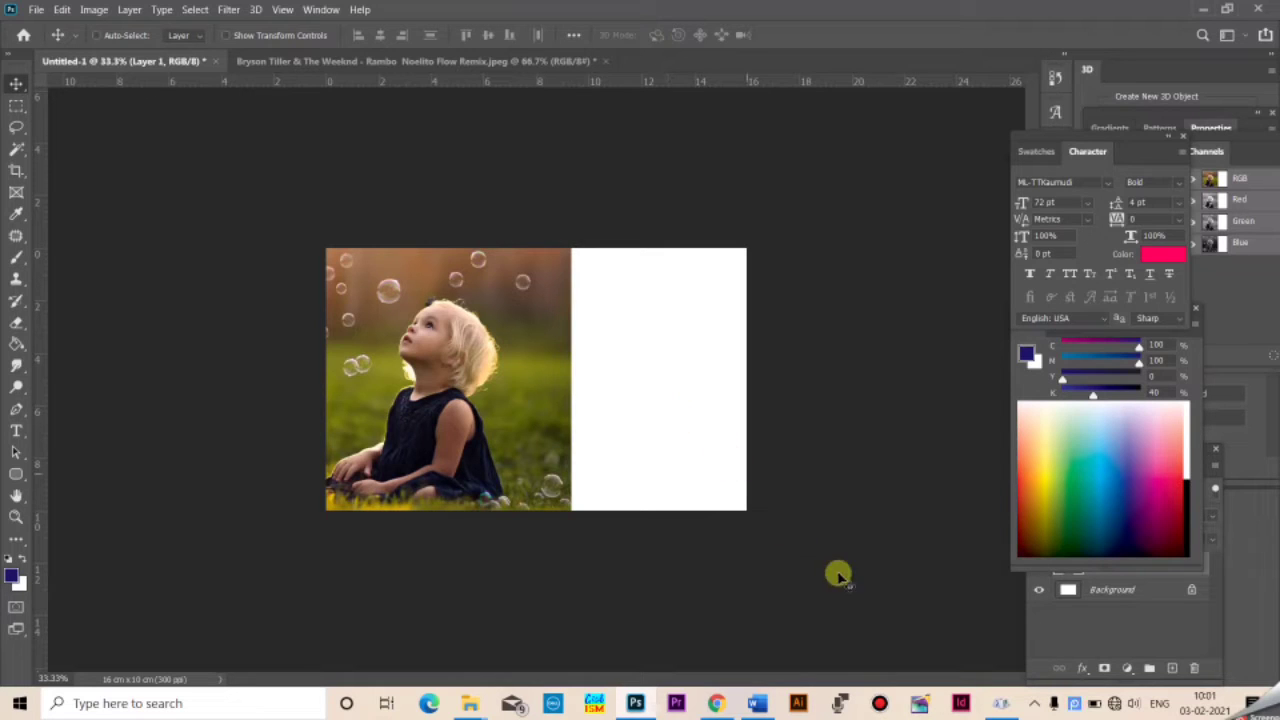
Copy the "Birthday celebrations" line from the Word document and paste it as a text layer near the photo's upper edge
left_click(757, 703)
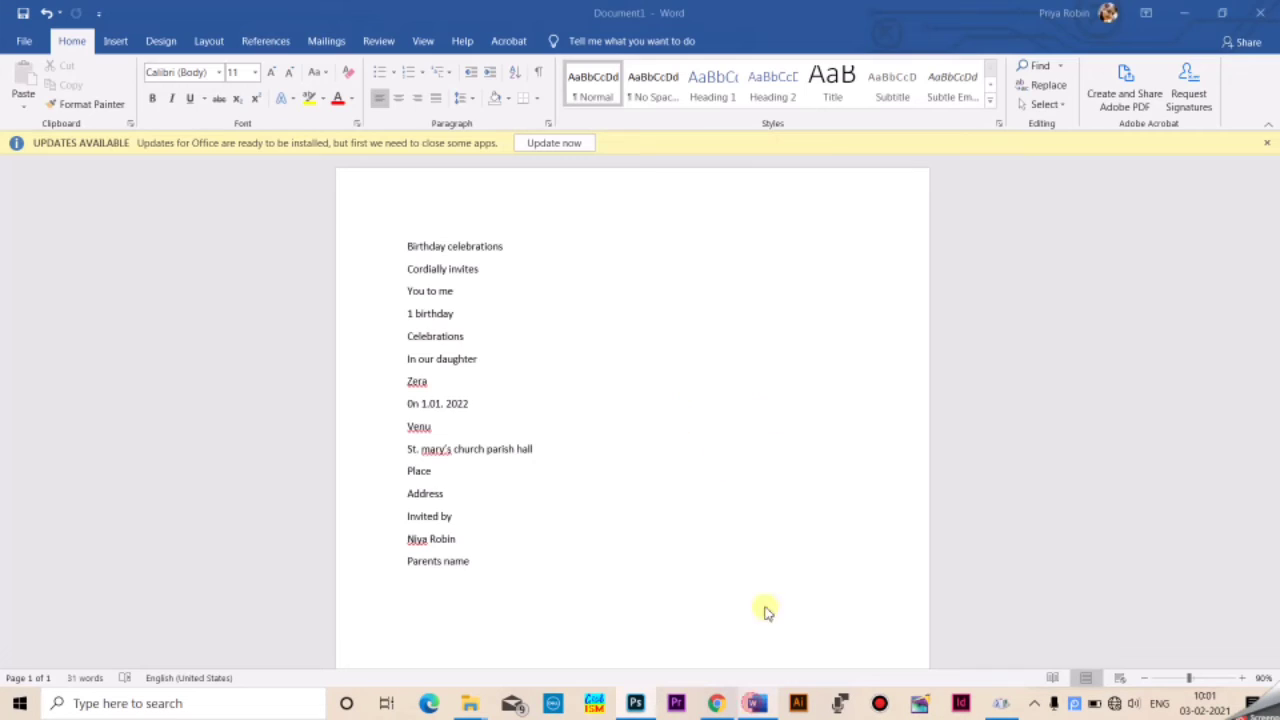
left_click(394, 247)
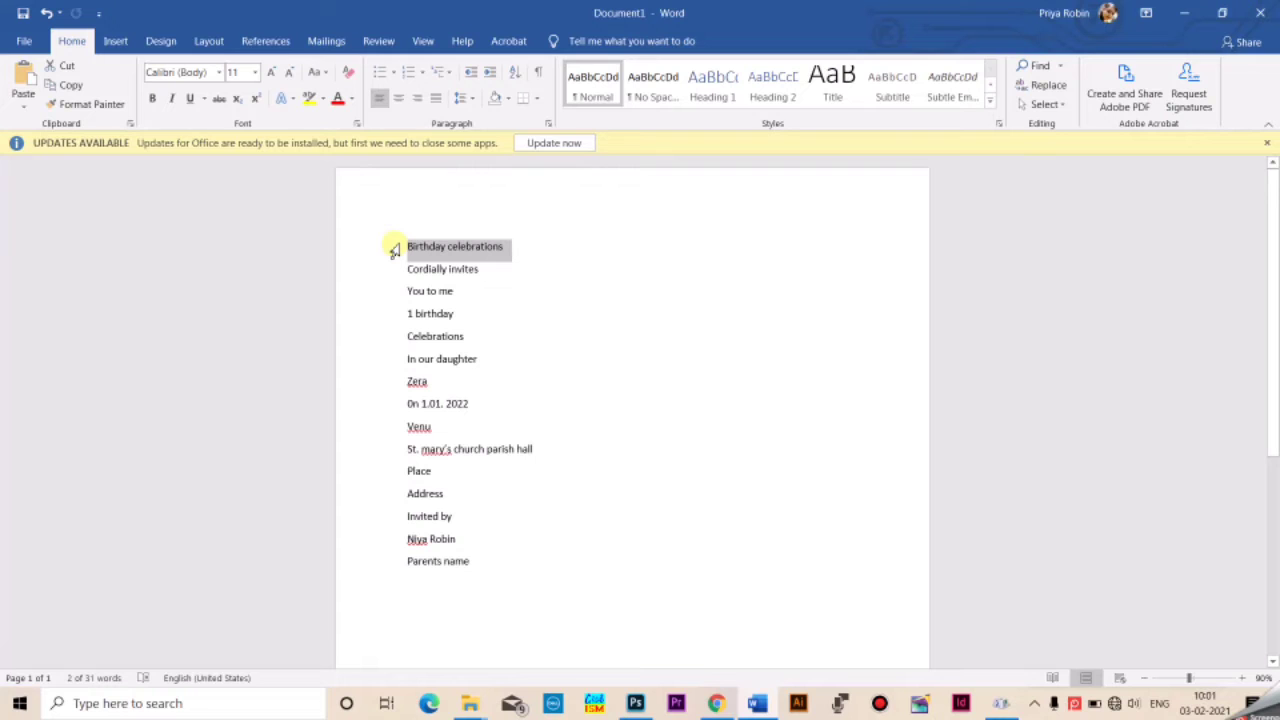
key("alt+Tab")
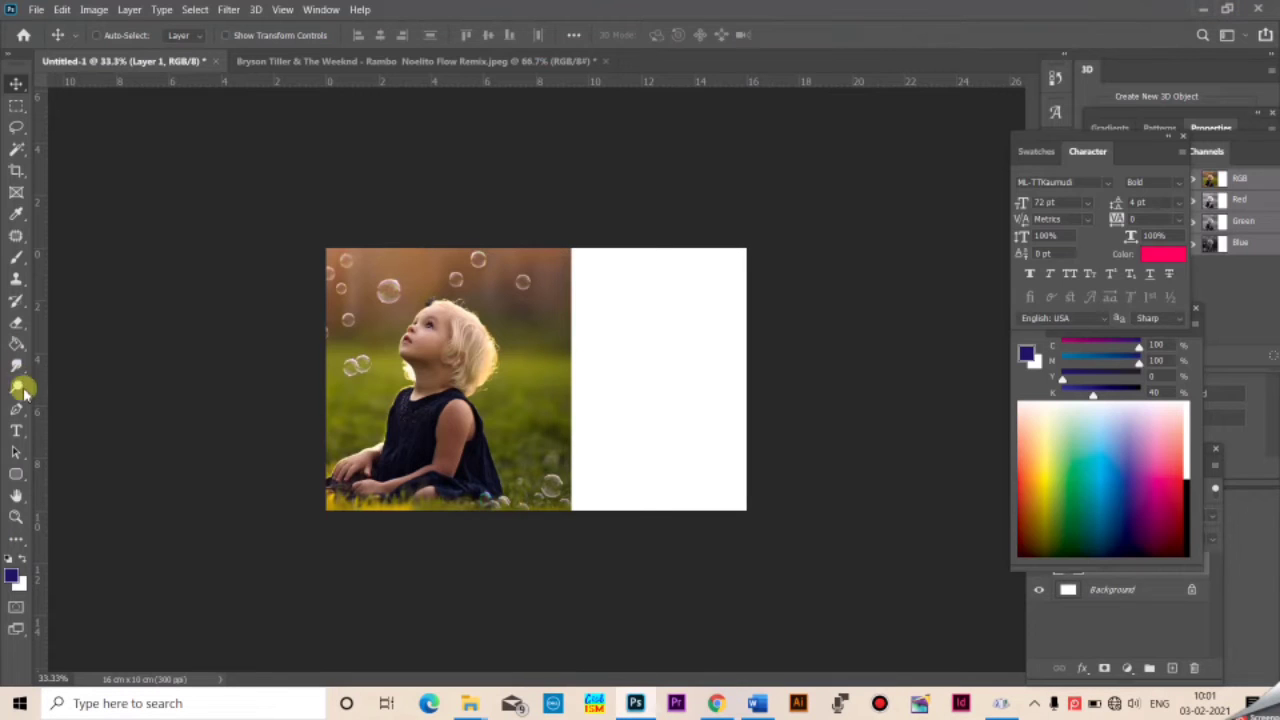
left_click(16, 430)
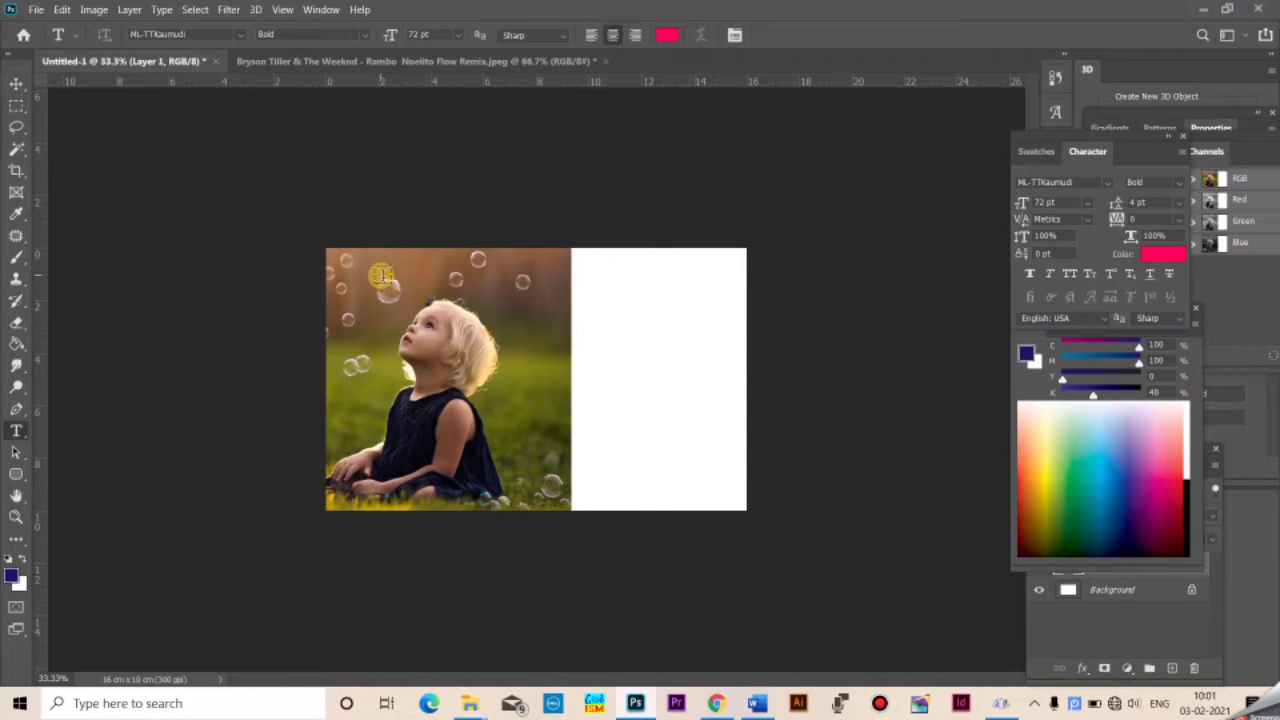
left_click(381, 274)
key("ctrl+v")
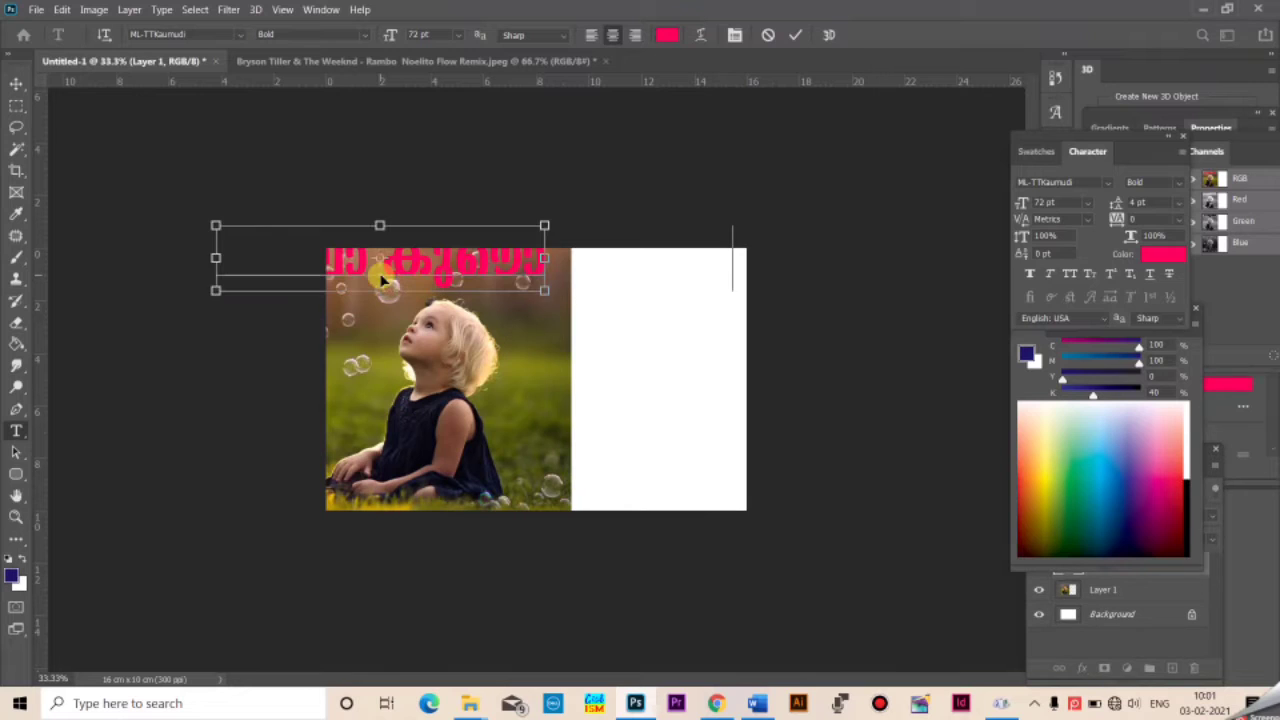
Change the font of the whole pasted text line to Arial Narrow
key("ctrl")
key("ctrl+a")
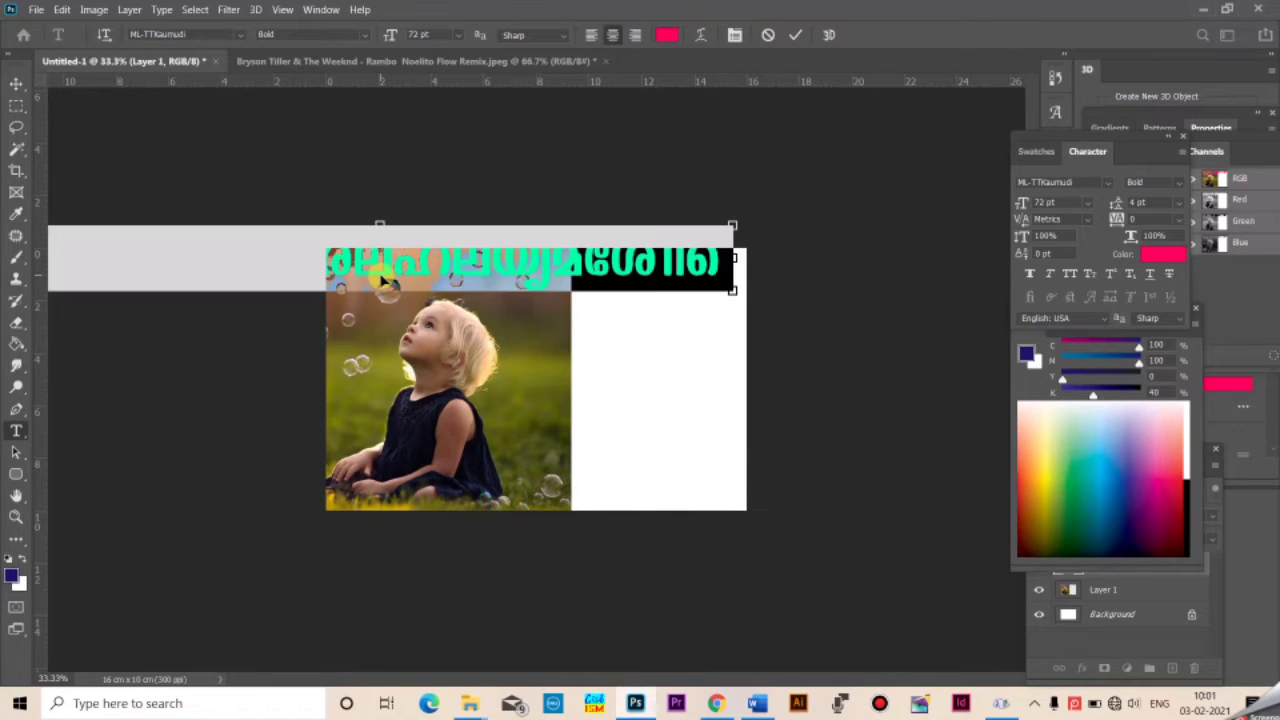
left_click_drag(204, 37, 80, 36)
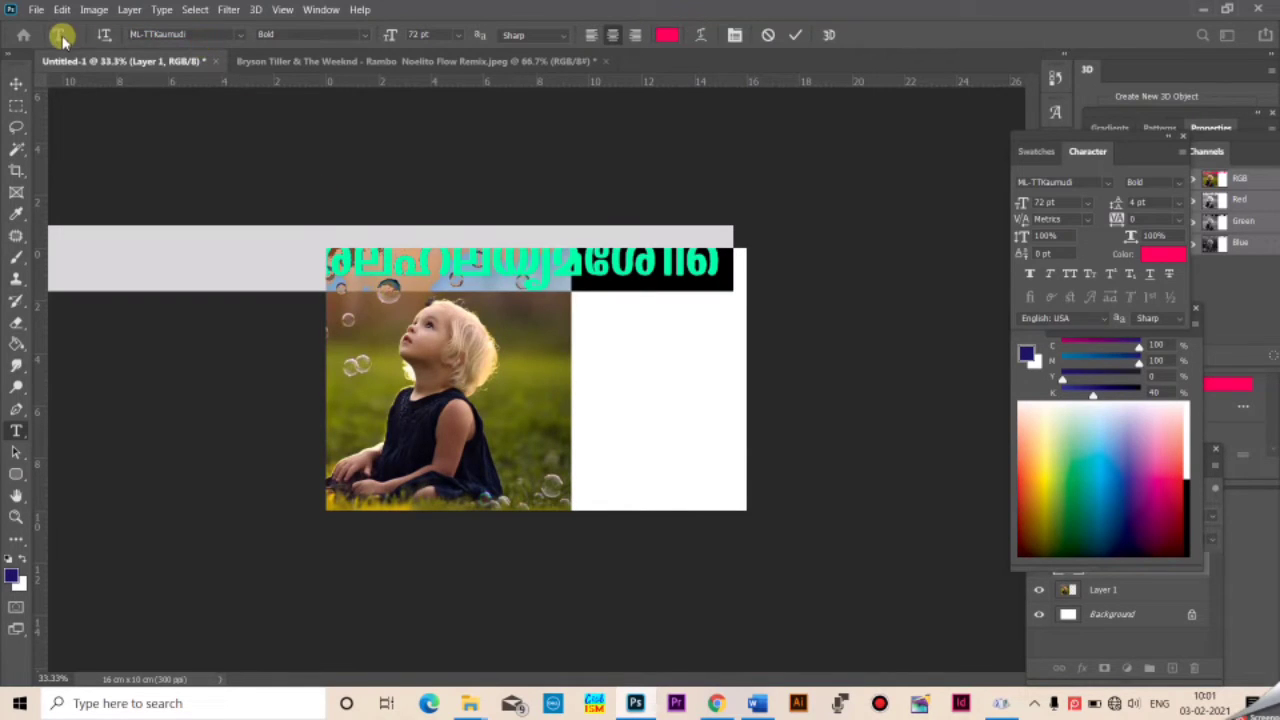
left_click_drag(198, 35, 74, 46)
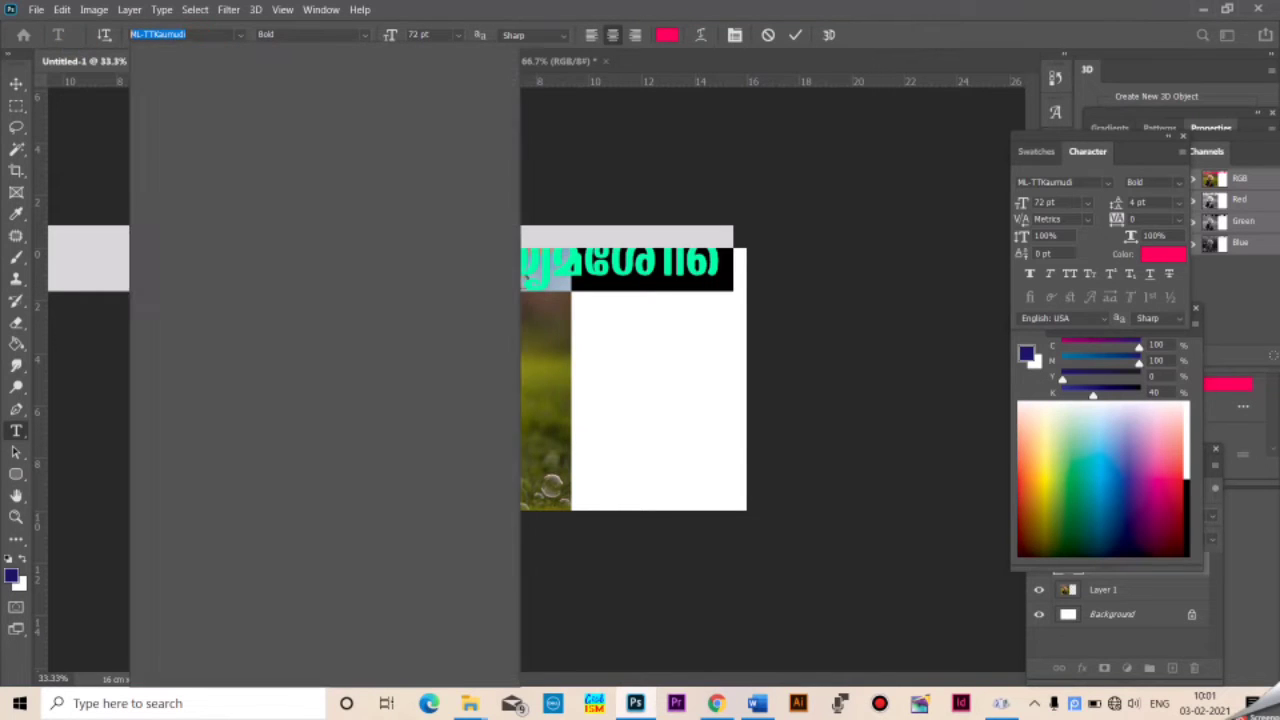
type("ari")
key("Return")
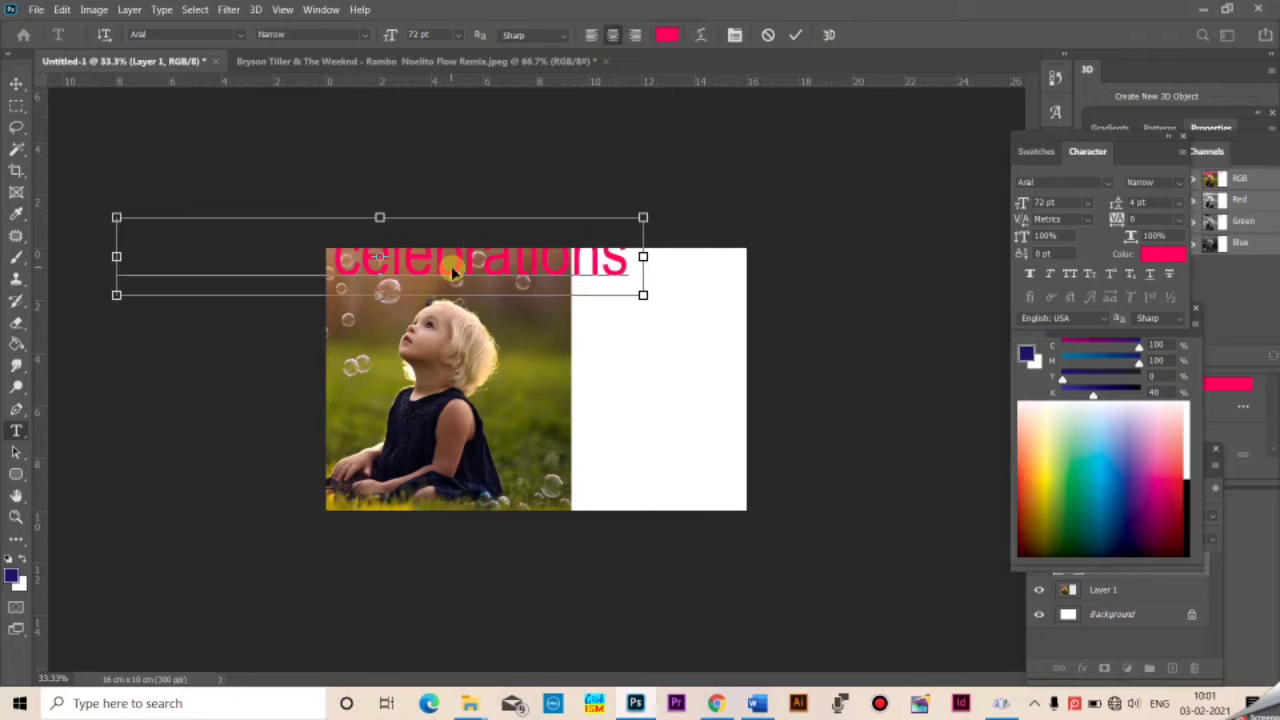
Set the selected text's color to white (ffffff) and its size to 12 pt
left_click(666, 35)
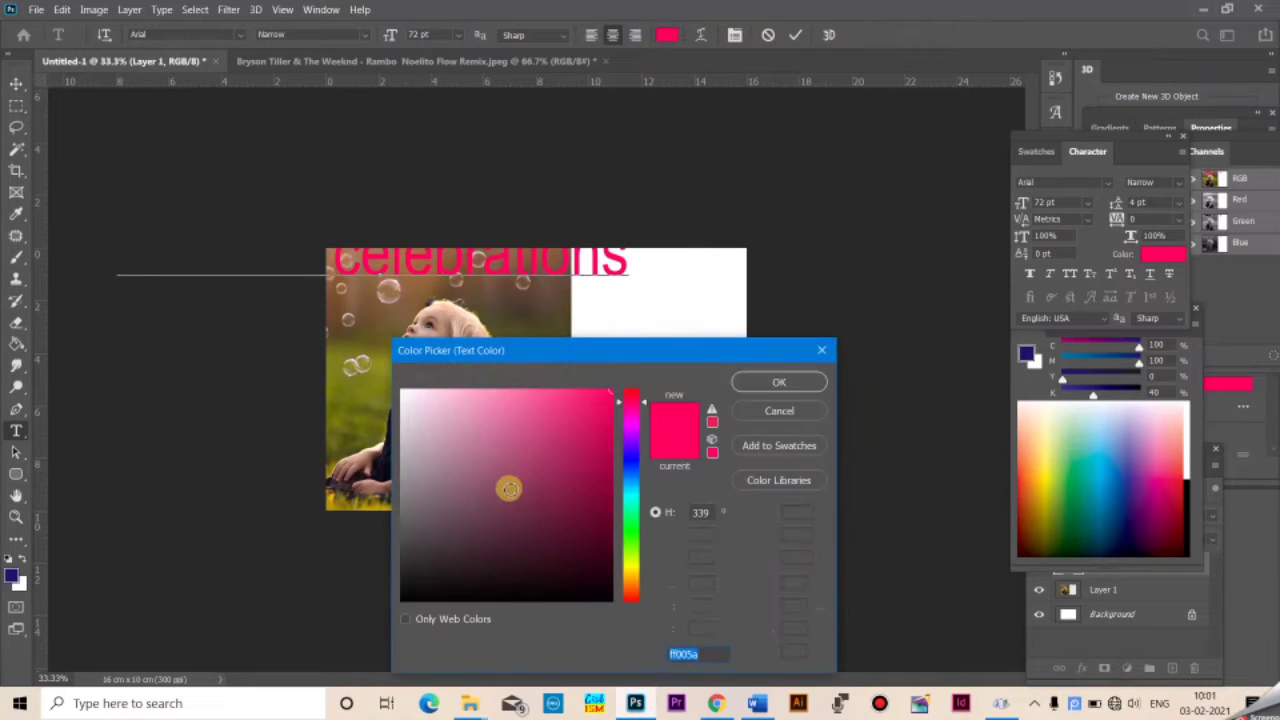
left_click(428, 426)
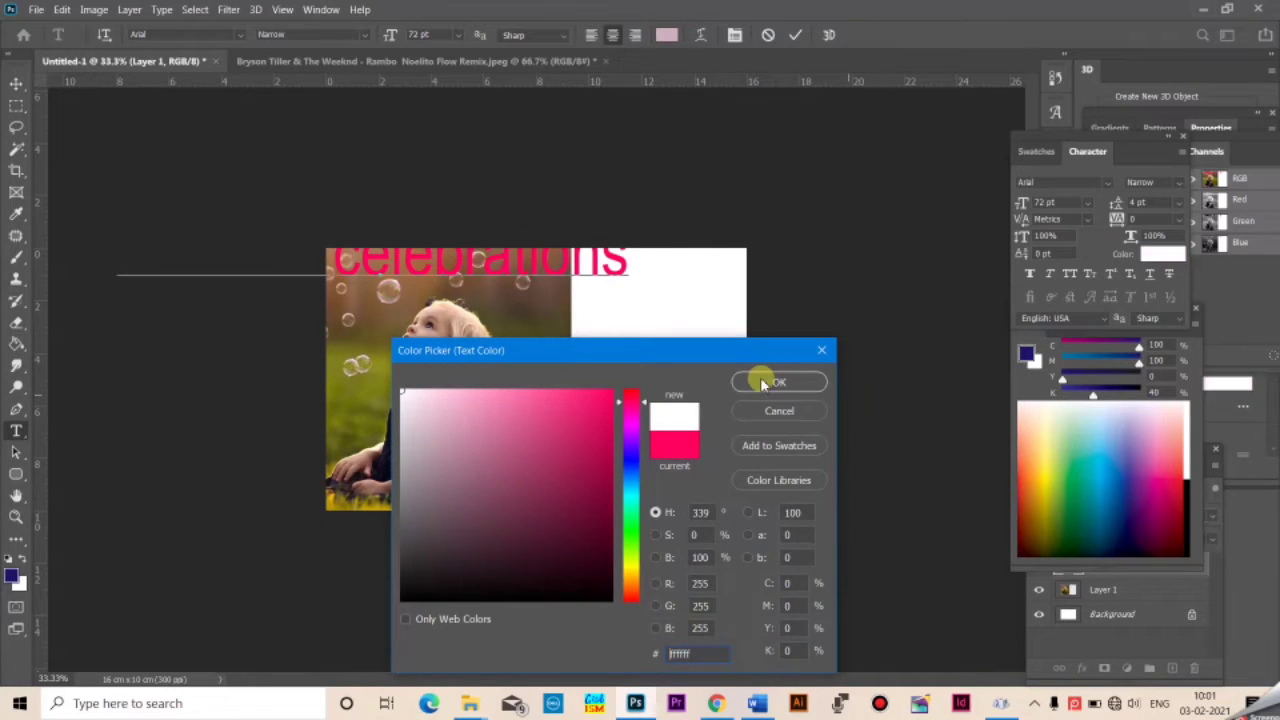
left_click(762, 380)
left_click(457, 35)
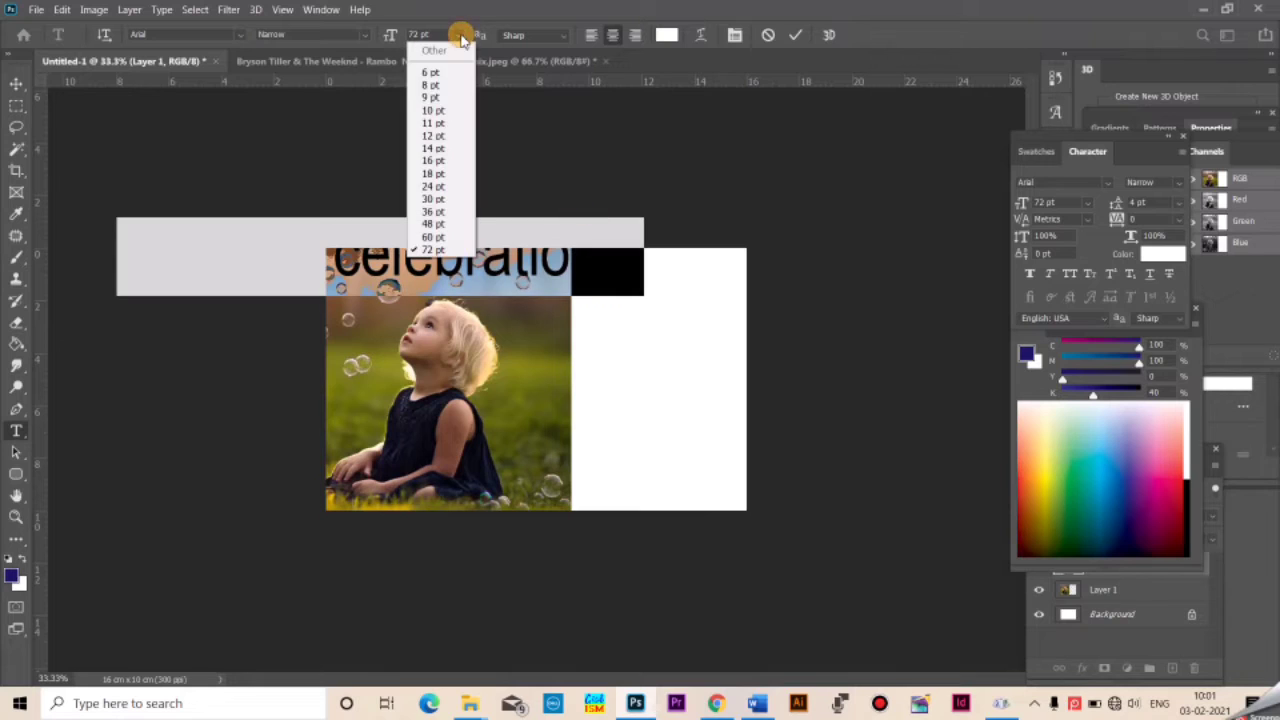
left_click(434, 136)
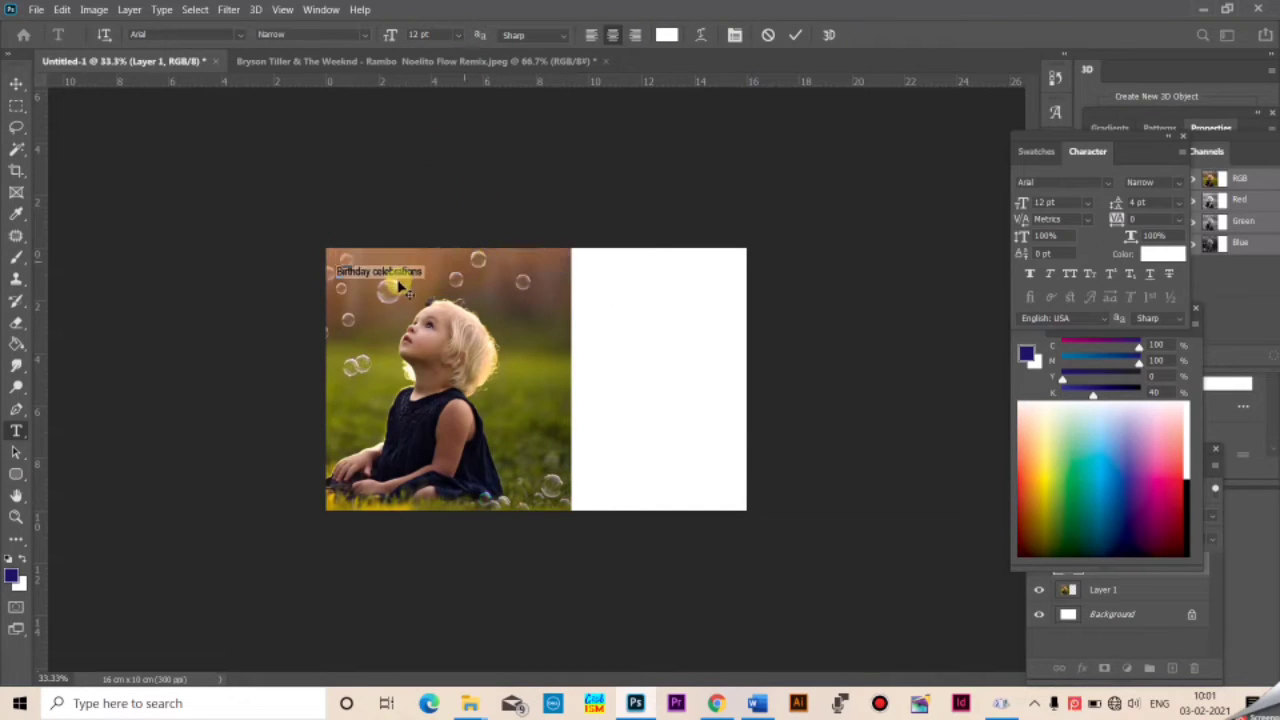
Move the "Birthday celebrations" text above the child's head and enlarge it to about 14.32 pt with Free Transform
left_click(16, 84)
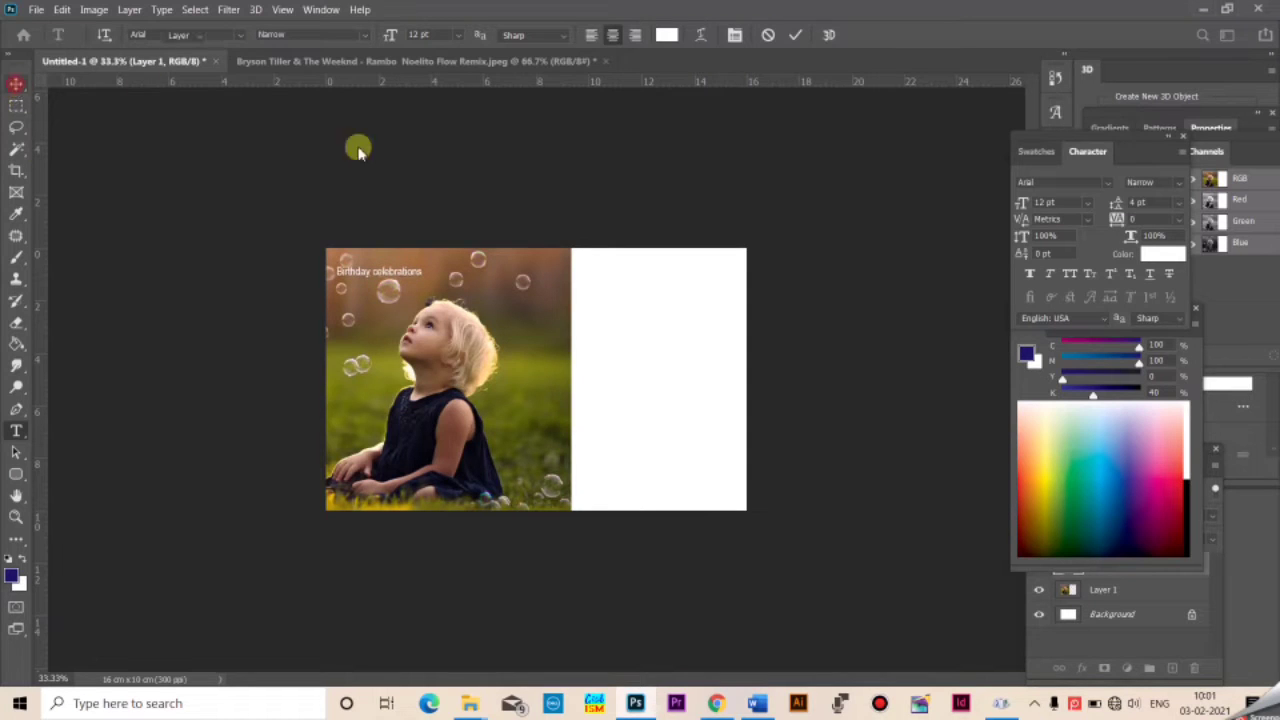
left_click_drag(395, 271, 466, 290)
key("ctrl+t")
key("Return")
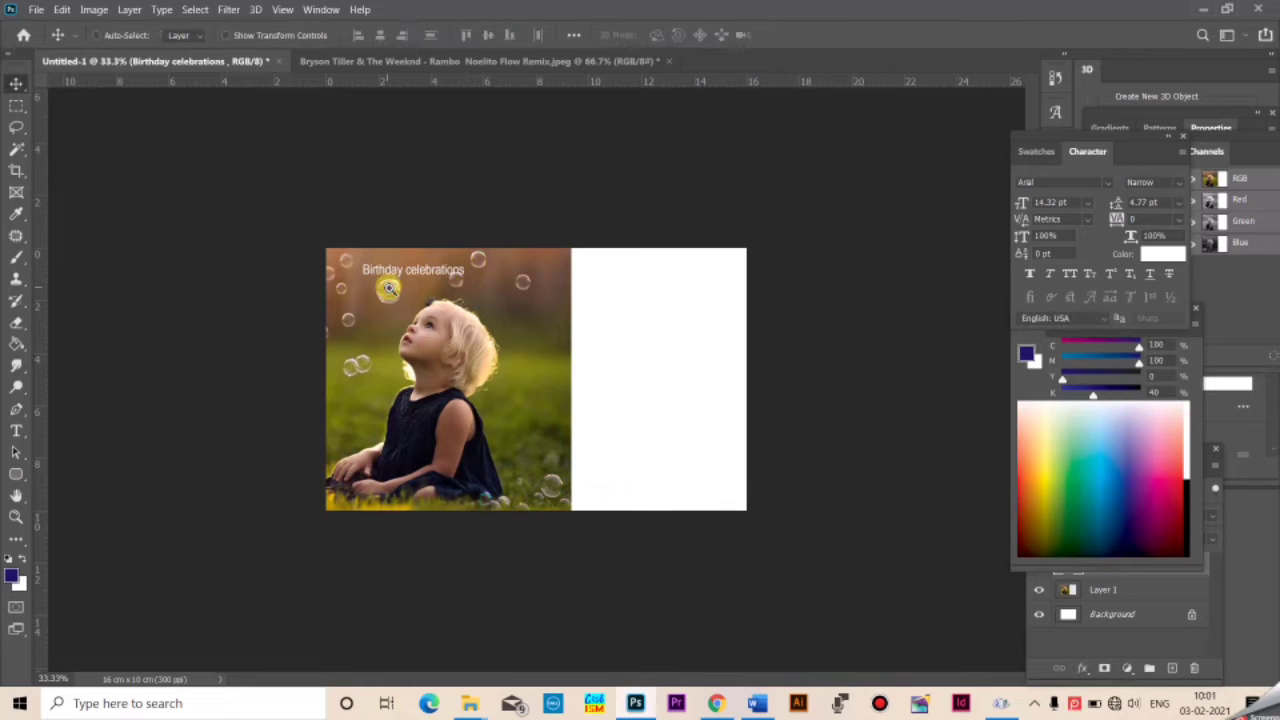
Replace the lowercase c of "celebrations" with a capital C so the heading reads "Birthday Celebrations"
left_click(389, 289)
left_click(389, 289)
left_click(17, 431)
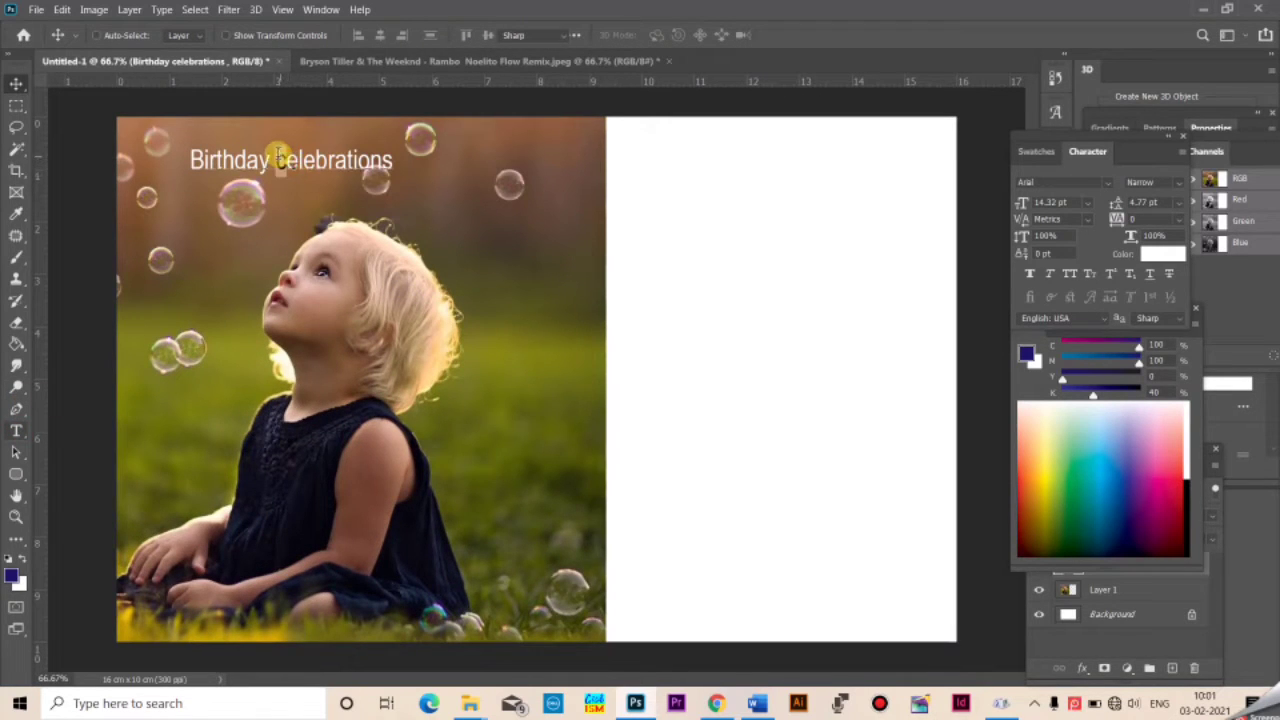
left_click_drag(278, 160, 287, 162)
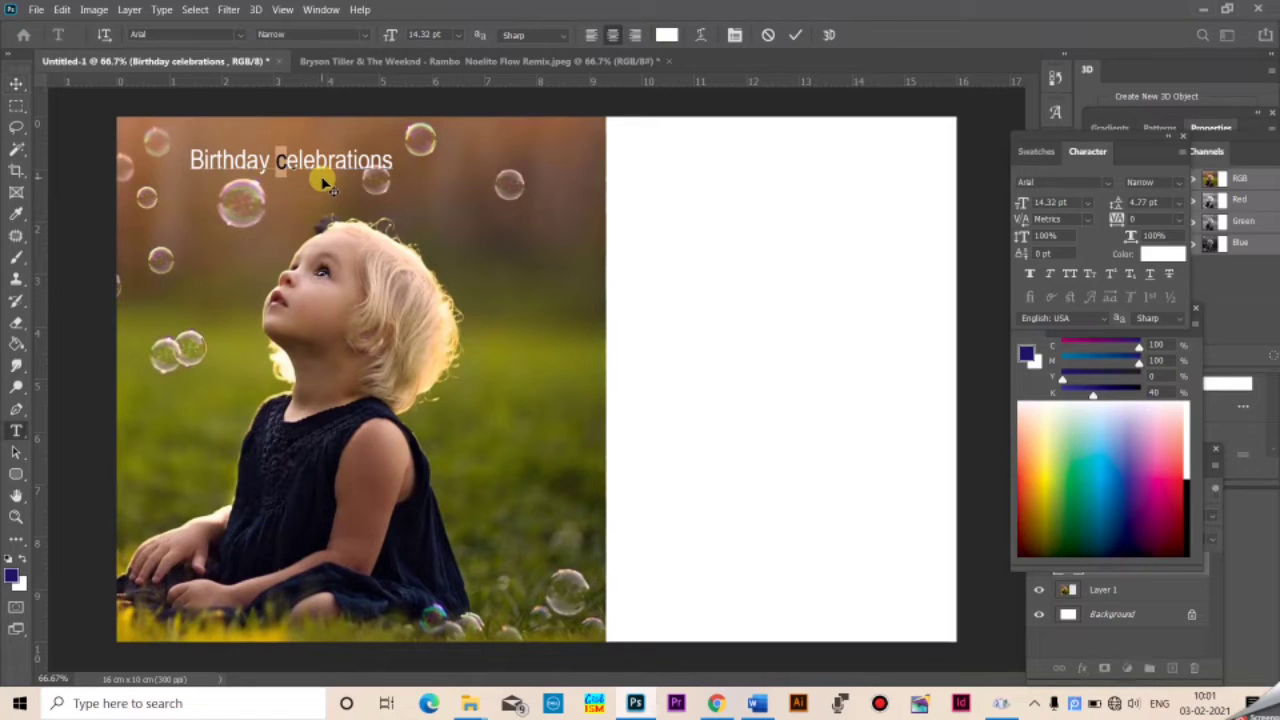
key("BackSpace")
type("C")
Set the whole heading in Edwardian Script ITC with Faux Bold and shift it slightly toward the photo's left edge
key("ctrl+a")
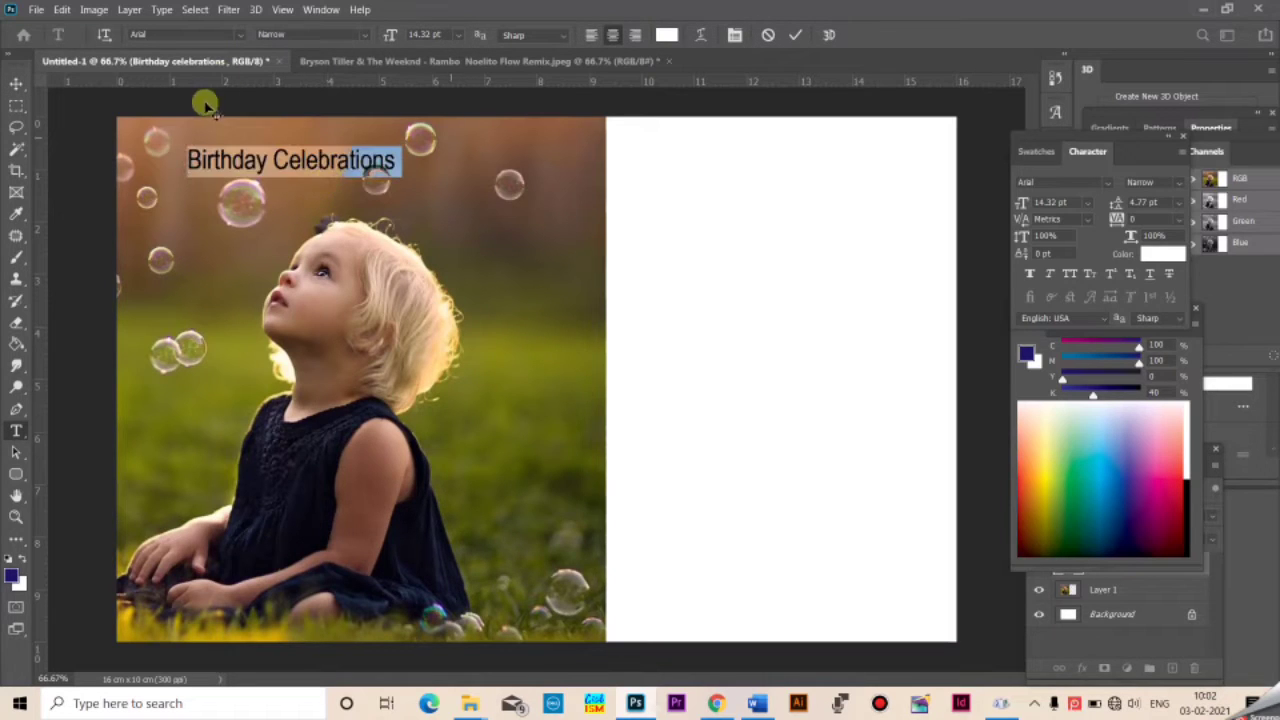
left_click(240, 34)
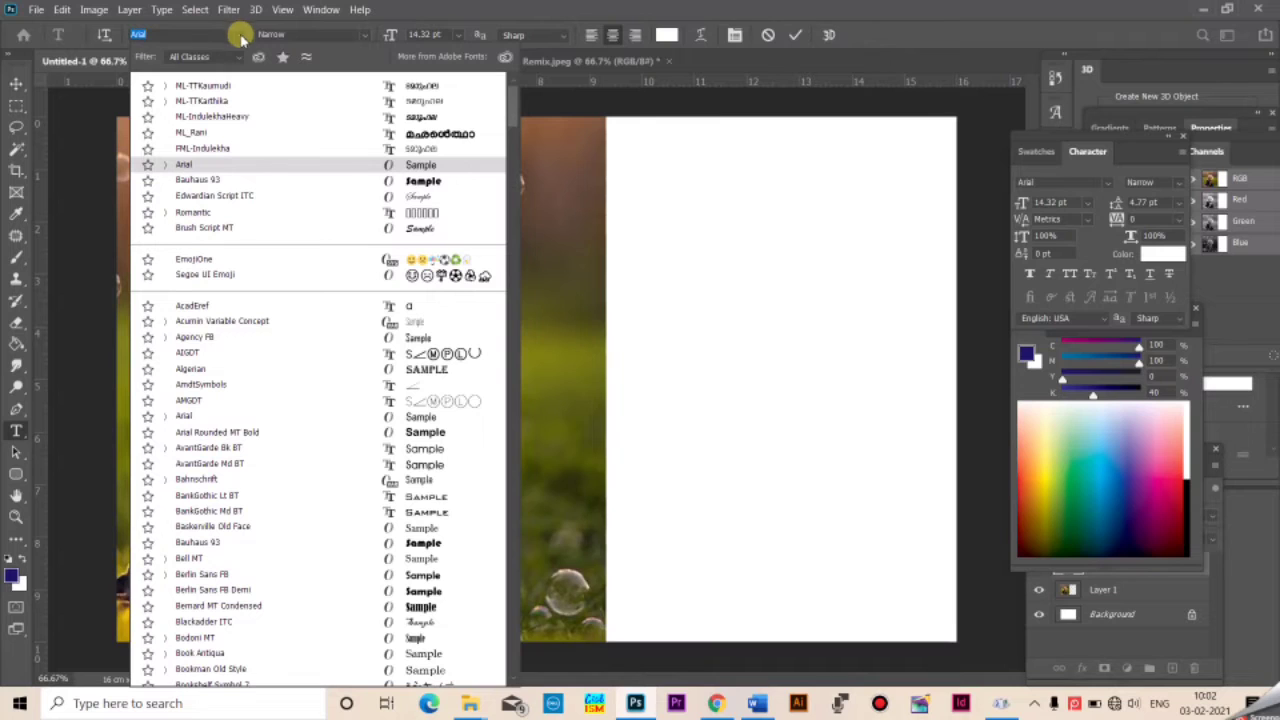
left_click(413, 199)
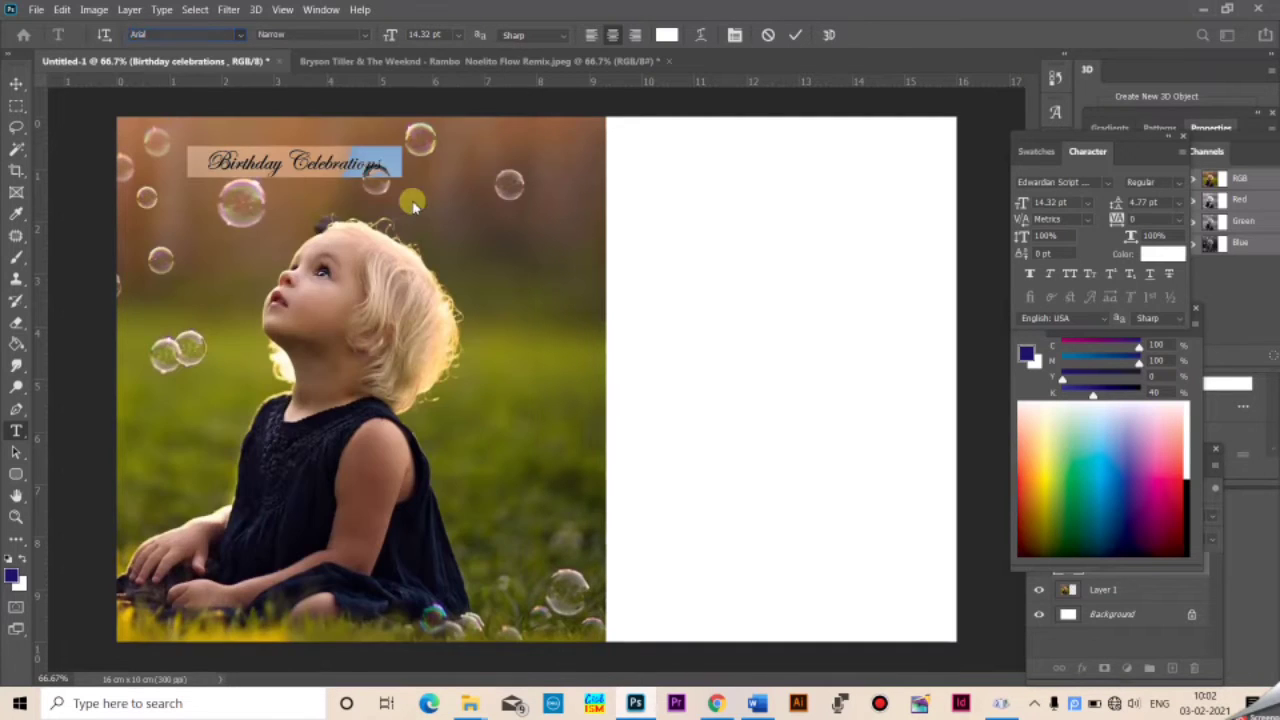
left_click(274, 165)
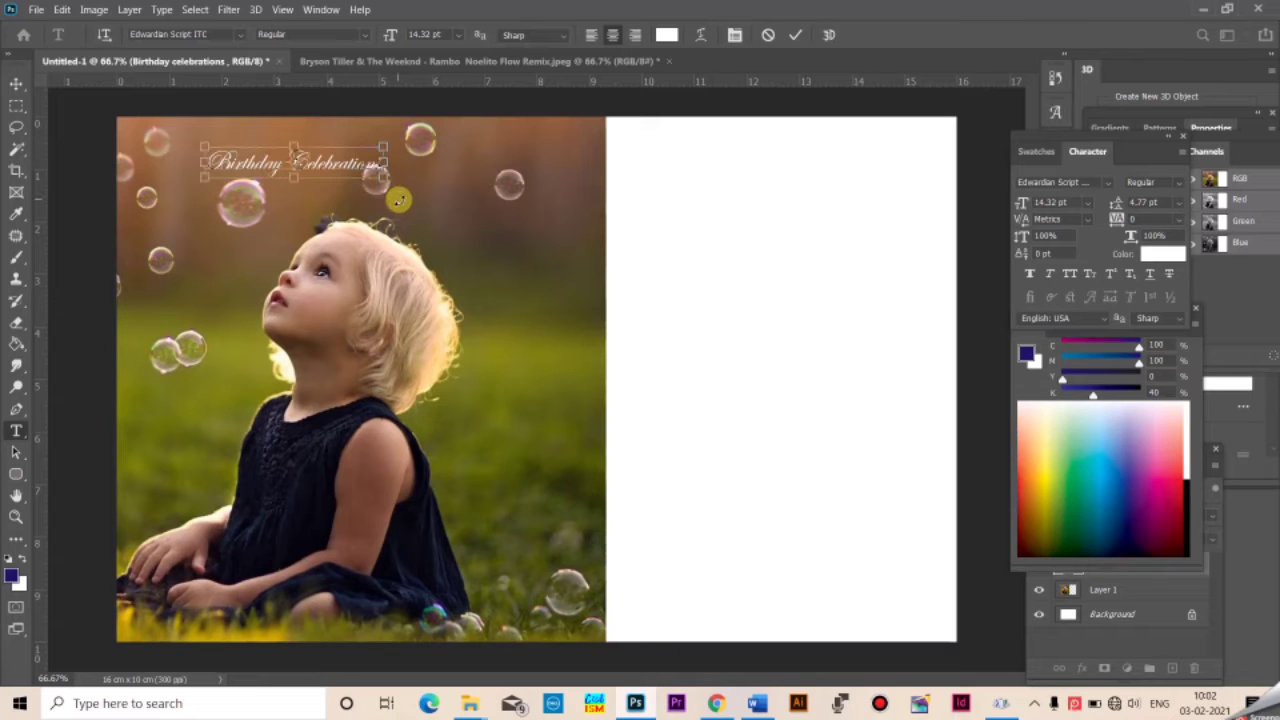
key("ctrl+a")
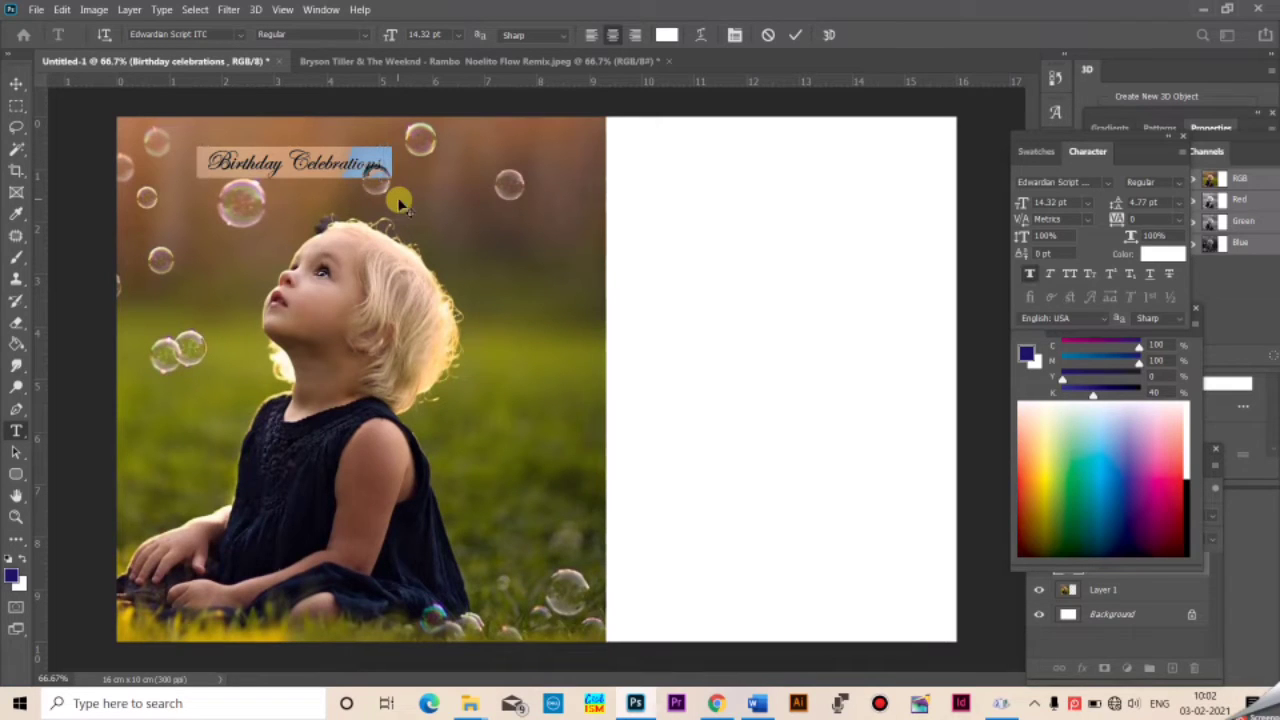
left_click(289, 165)
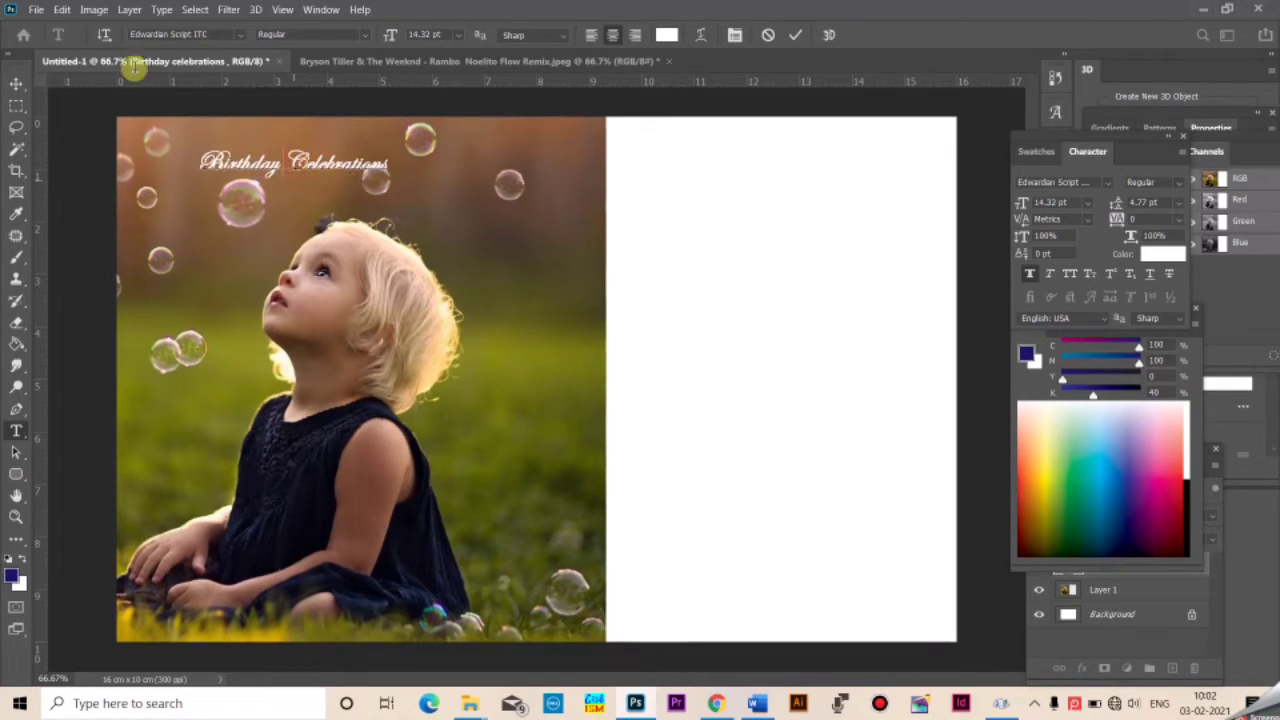
left_click(16, 82)
left_click_drag(268, 170, 291, 157)
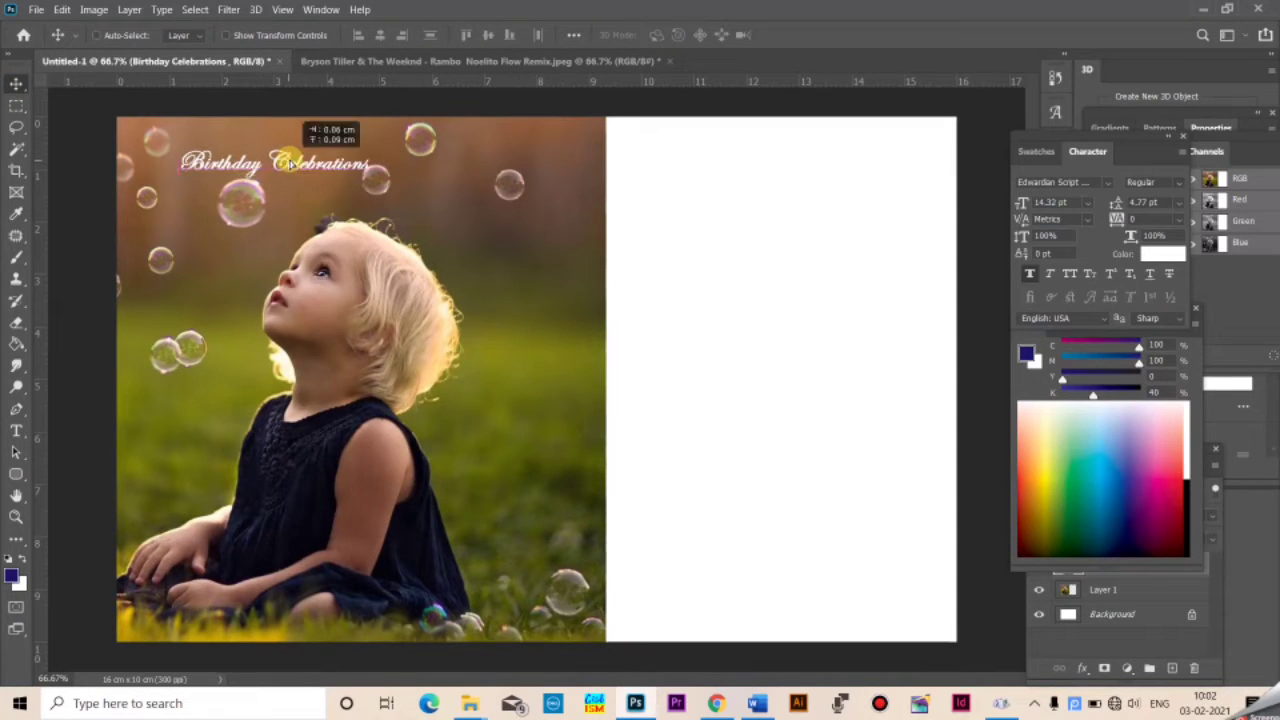
Reapply white as the heading's text color
left_click(16, 430)
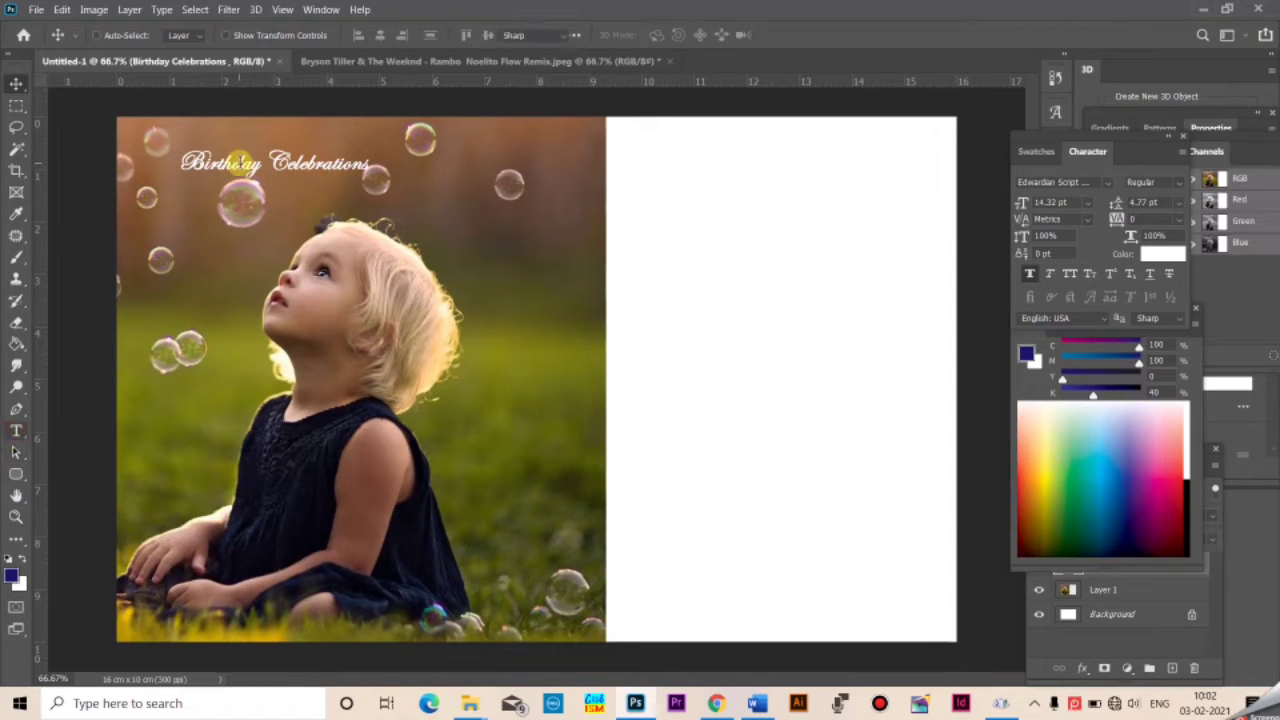
left_click(240, 163)
key("ctrl+a")
left_click(661, 36)
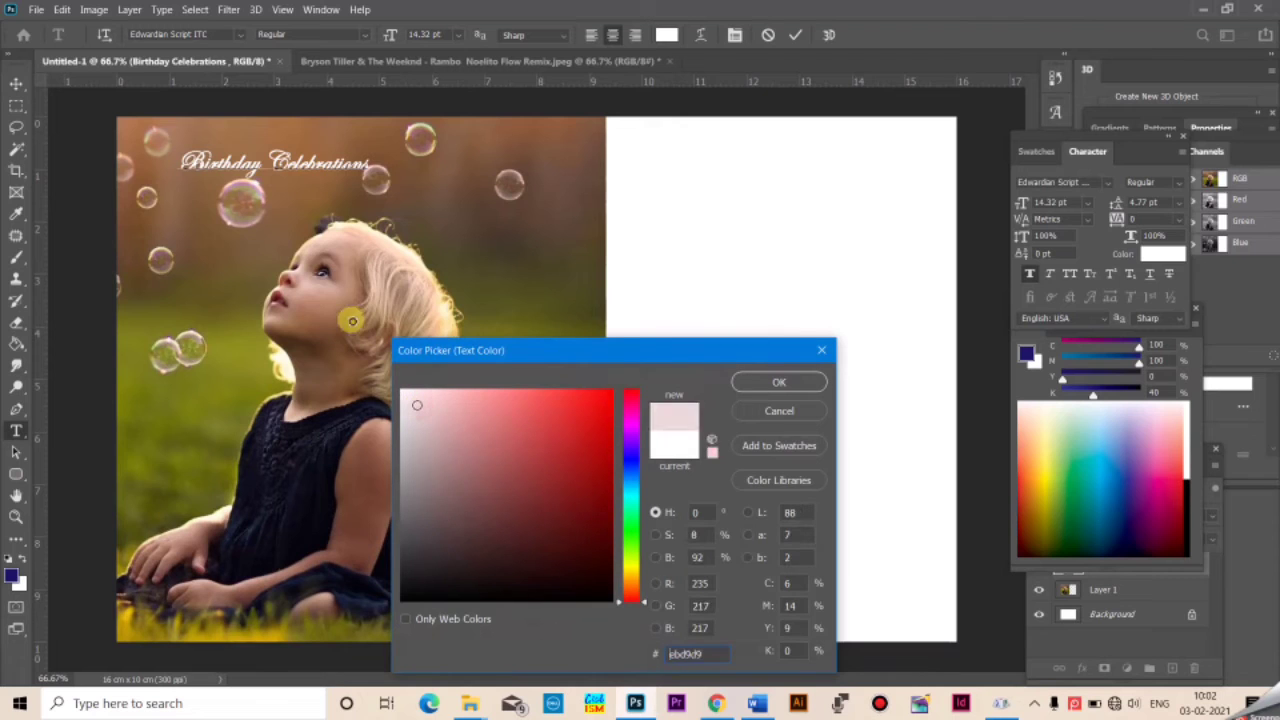
left_click(773, 381)
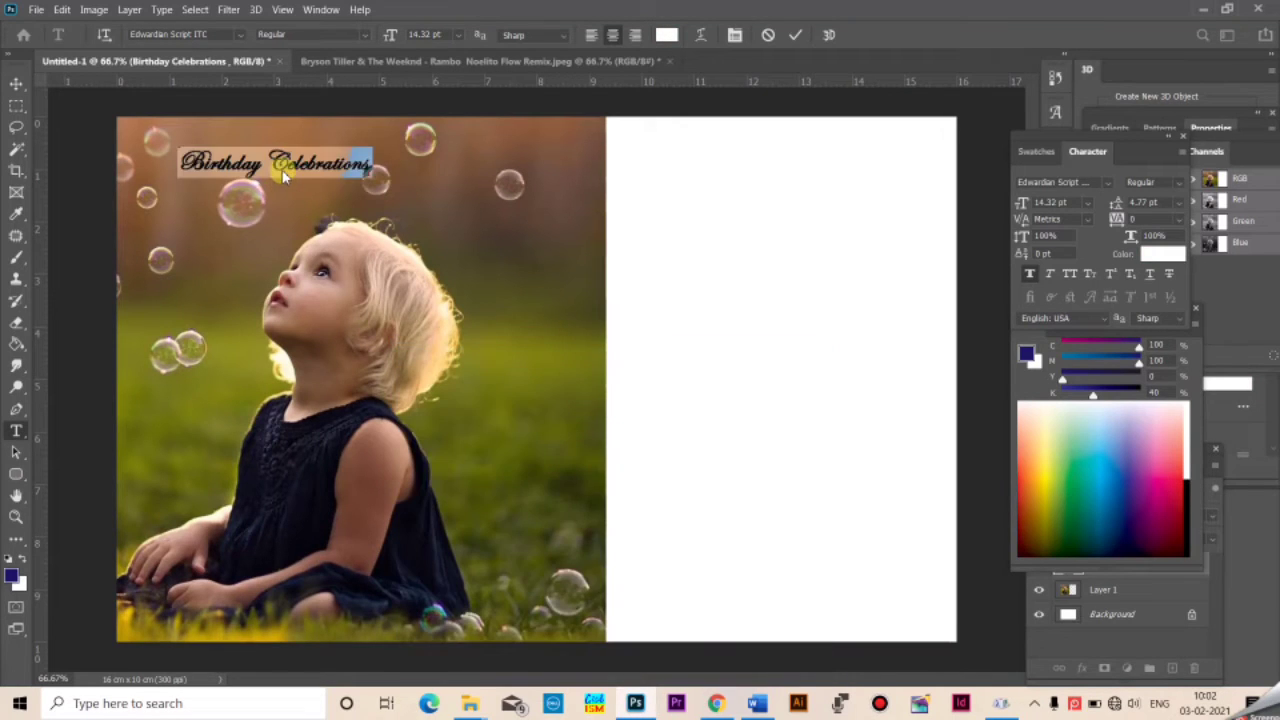
left_click(285, 170)
Move the heading slightly closer to the photo's upper-left corner
left_click(22, 84)
left_click(283, 164)
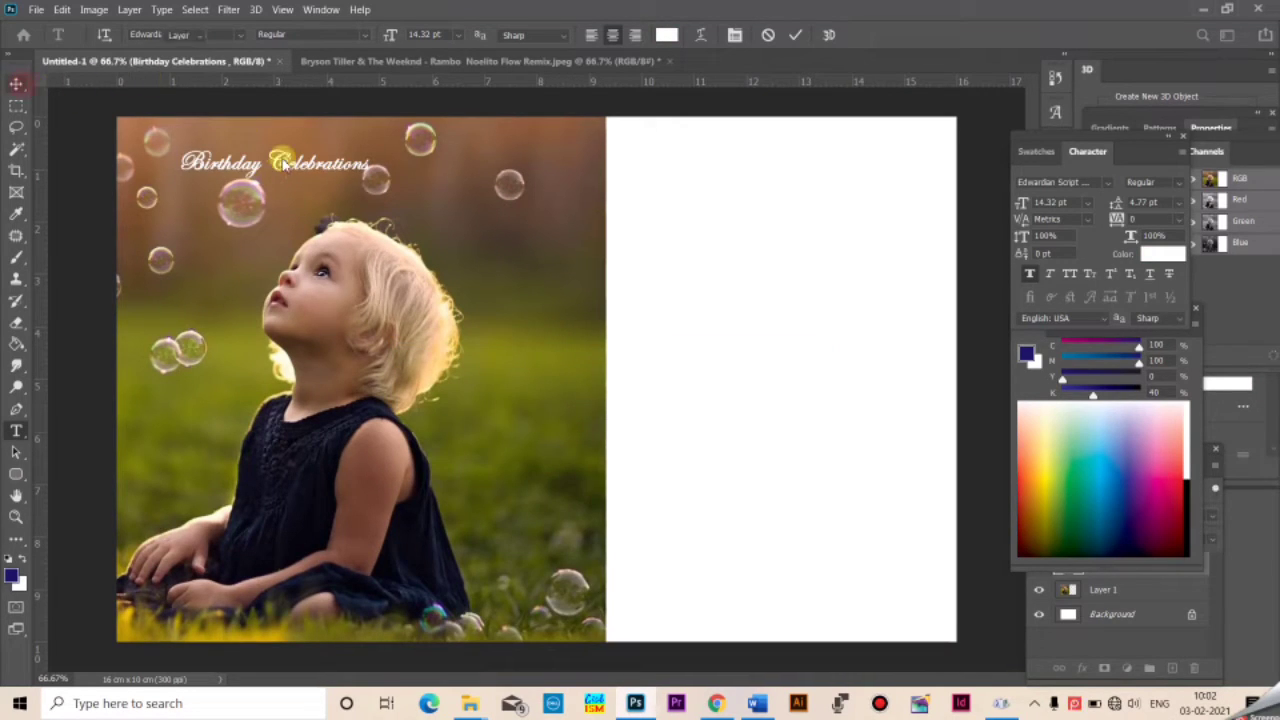
left_click_drag(285, 168, 272, 162)
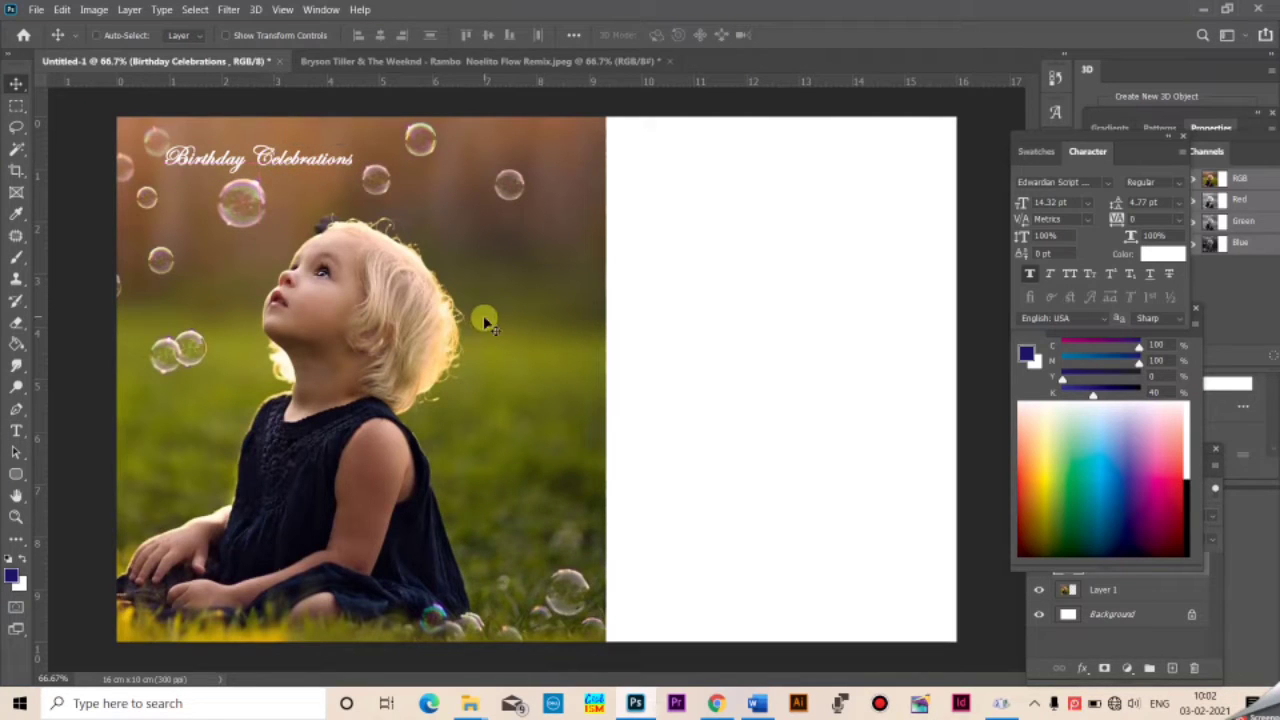
Select the child's photo layer and shift it slightly left to widen the white area of the card
right_click(442, 319)
left_click(446, 323)
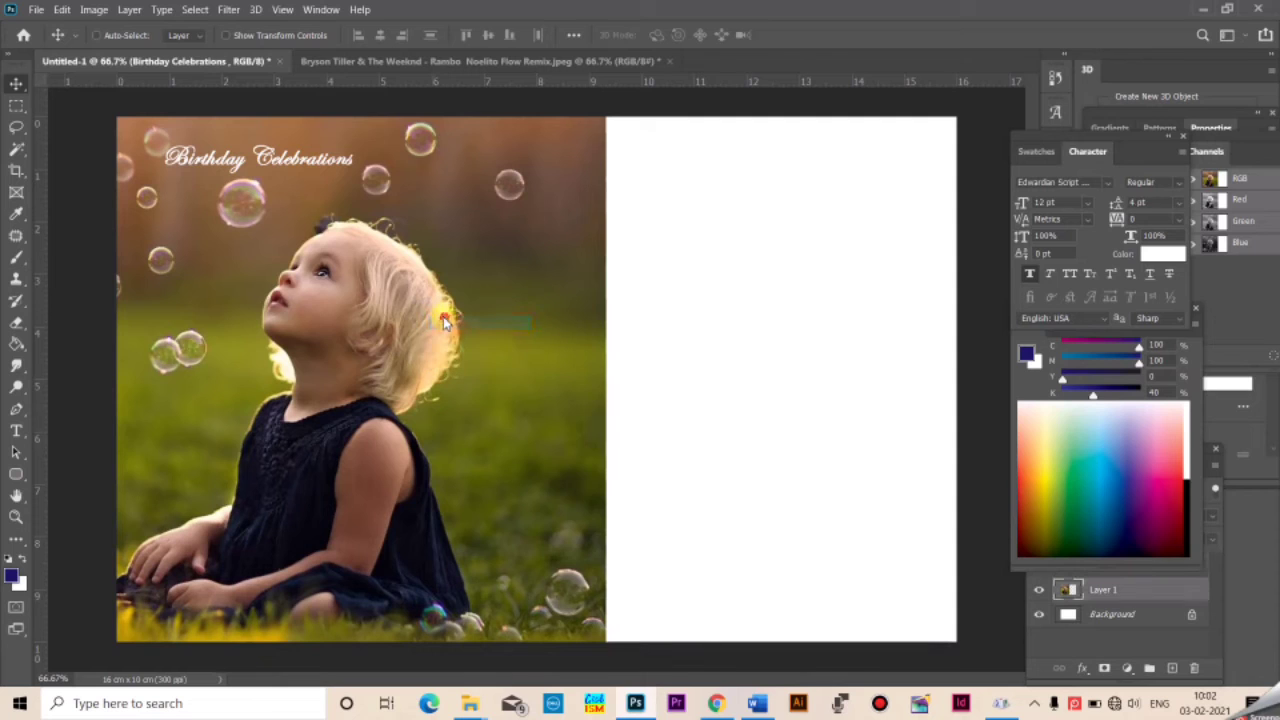
left_click_drag(442, 319, 431, 319)
key("ctrl")
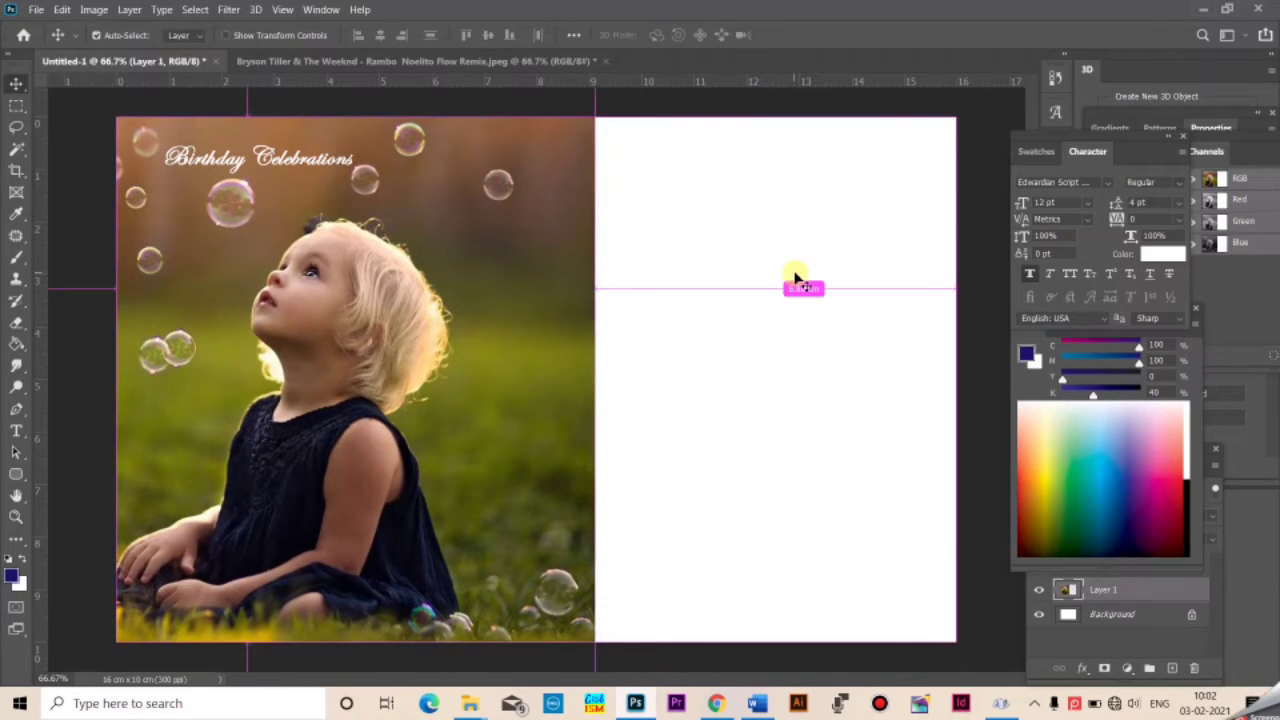
Open the "Pngtree—pink text love realistic red_1294122" image from the Birthday card folder
key("ctrl+o")
left_click(566, 162)
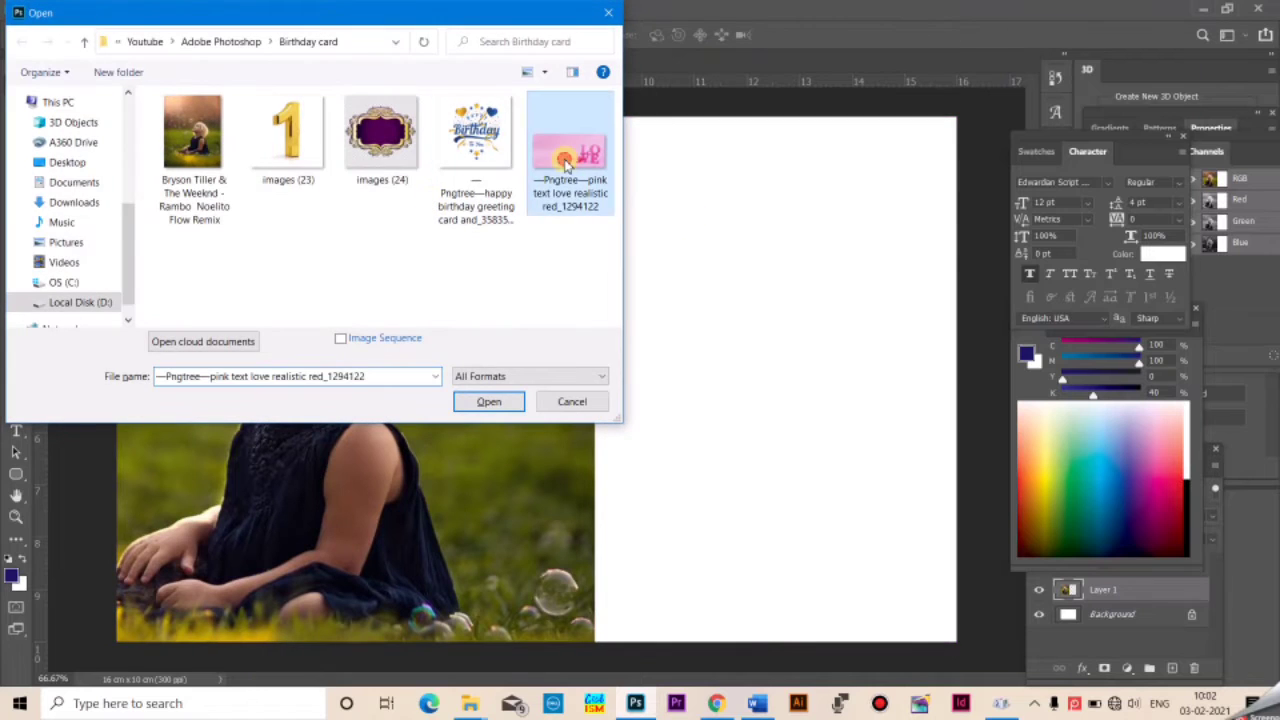
left_click(514, 401)
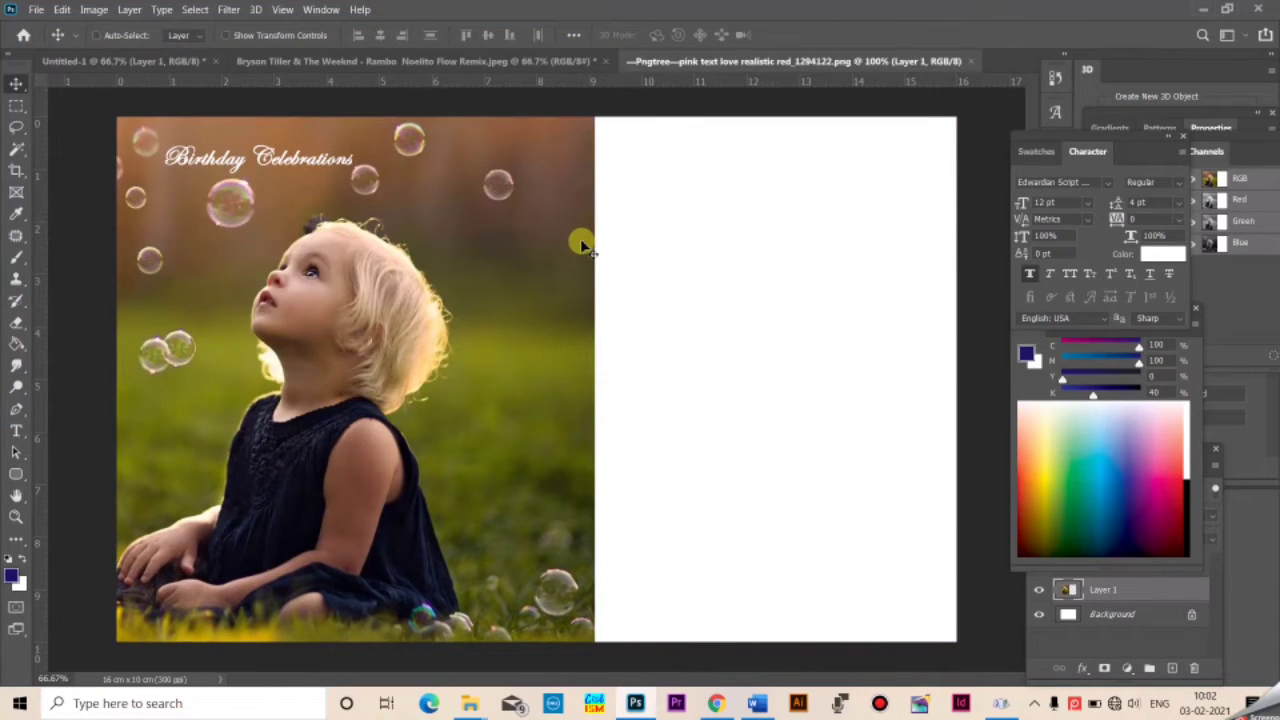
Cut the plain pink area beside the LOVE lettering with a rectangular selection and close the image without saving
key("m")
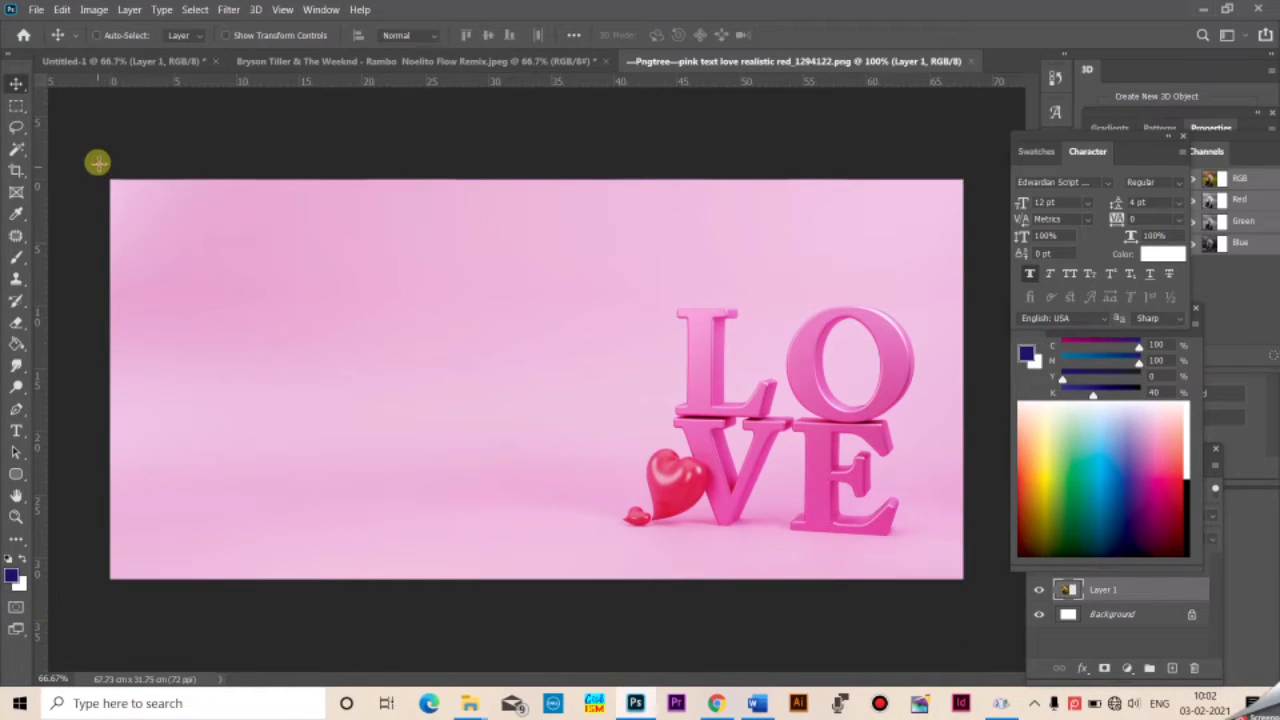
left_click_drag(97, 162, 603, 603)
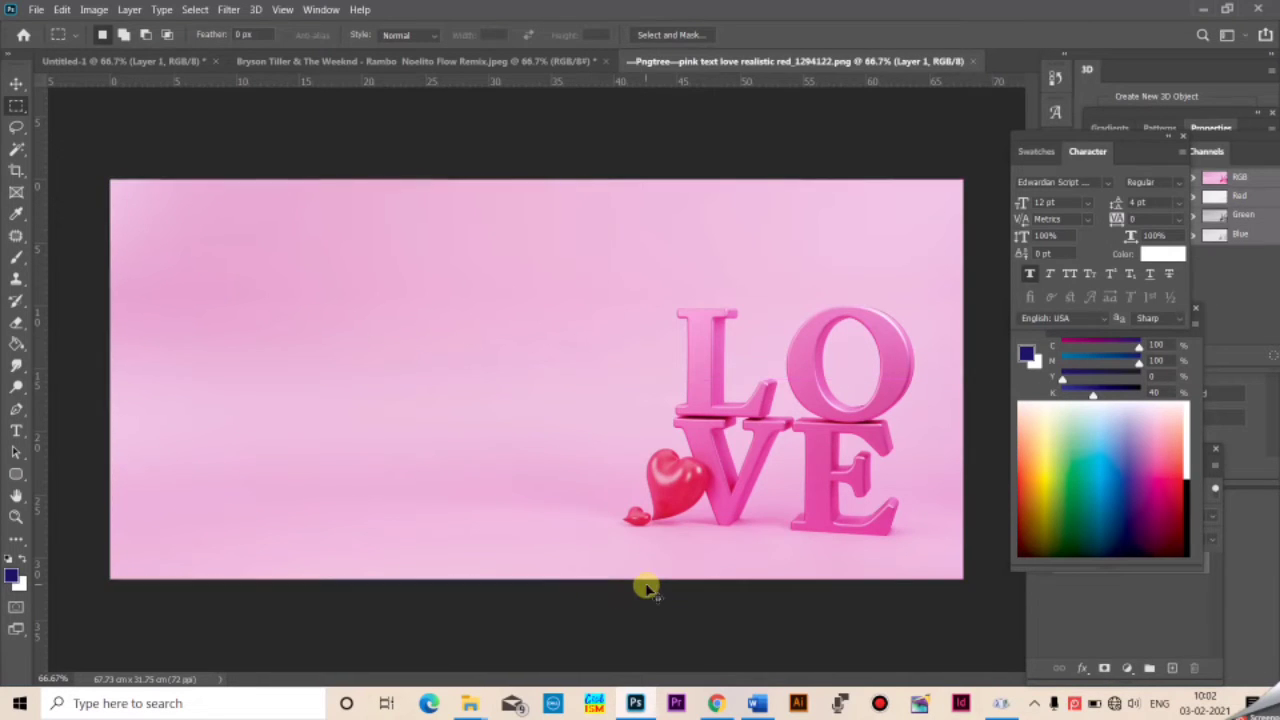
key("Delete")
key("ctrl+w")
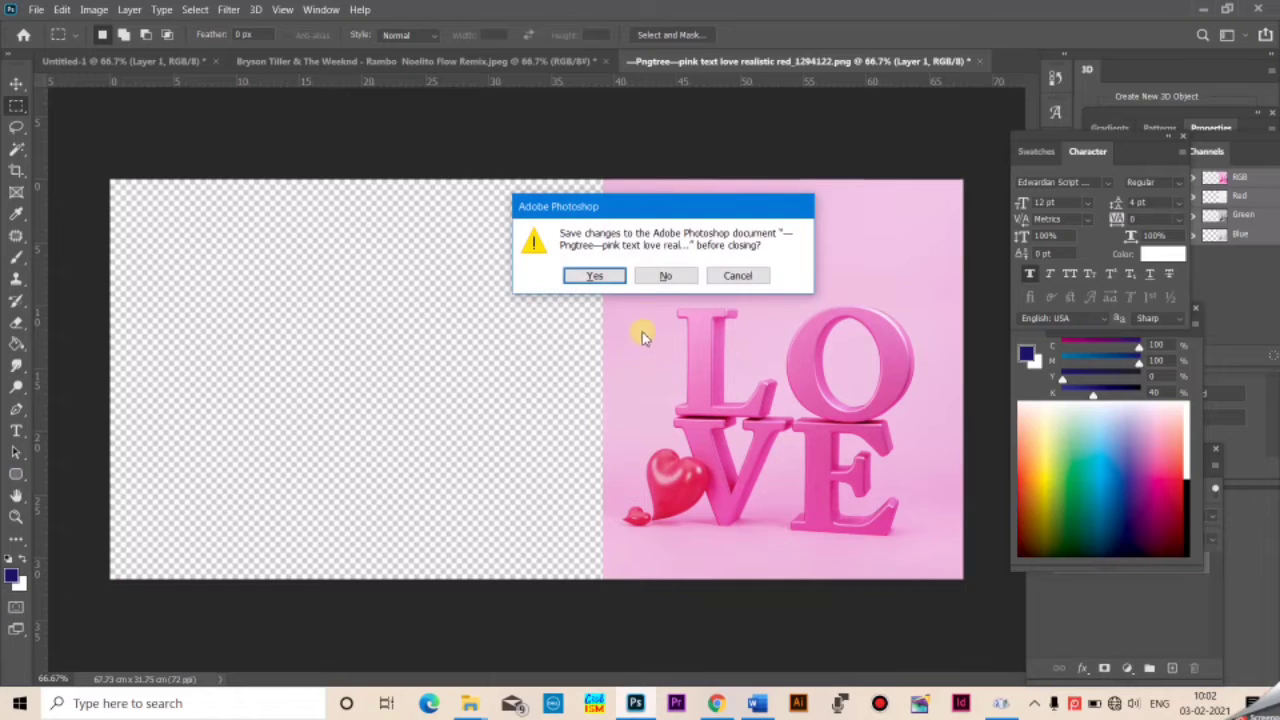
left_click(656, 276)
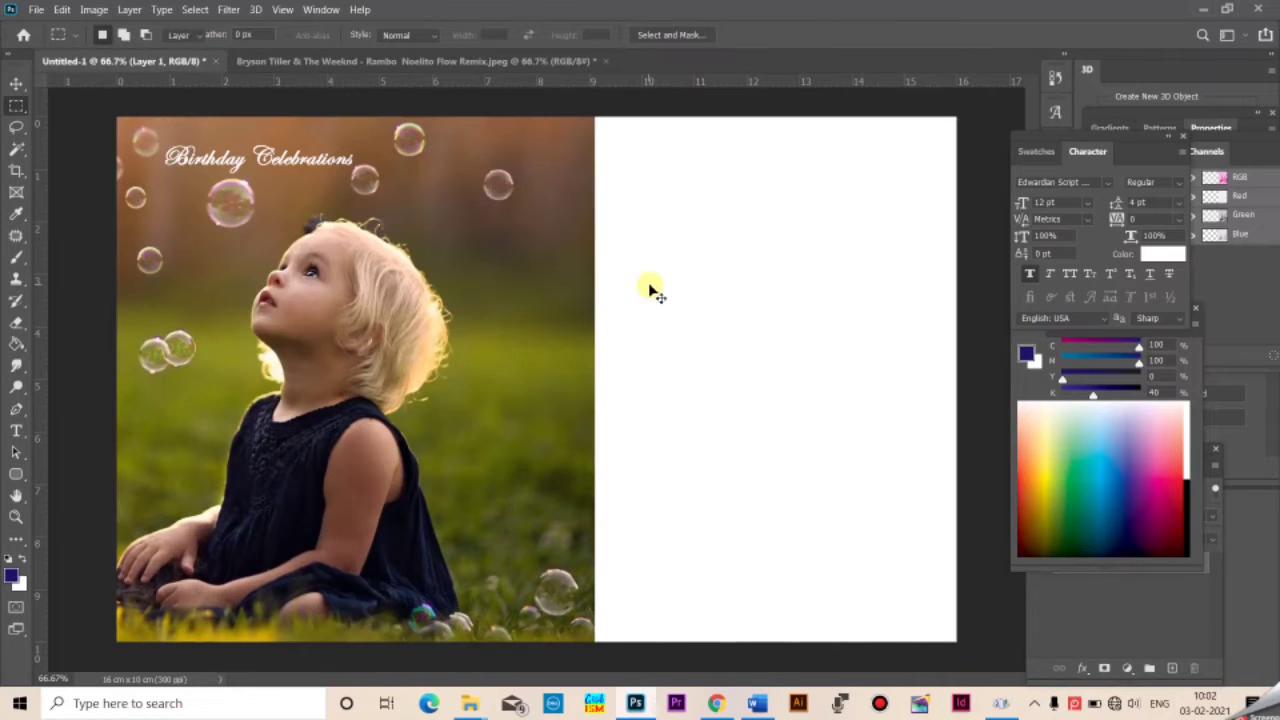
Paste the pink area into the card, move it to the upper-right corner and scale it to about 140.76% to span the card's height
key("v")
key("ctrl+v")
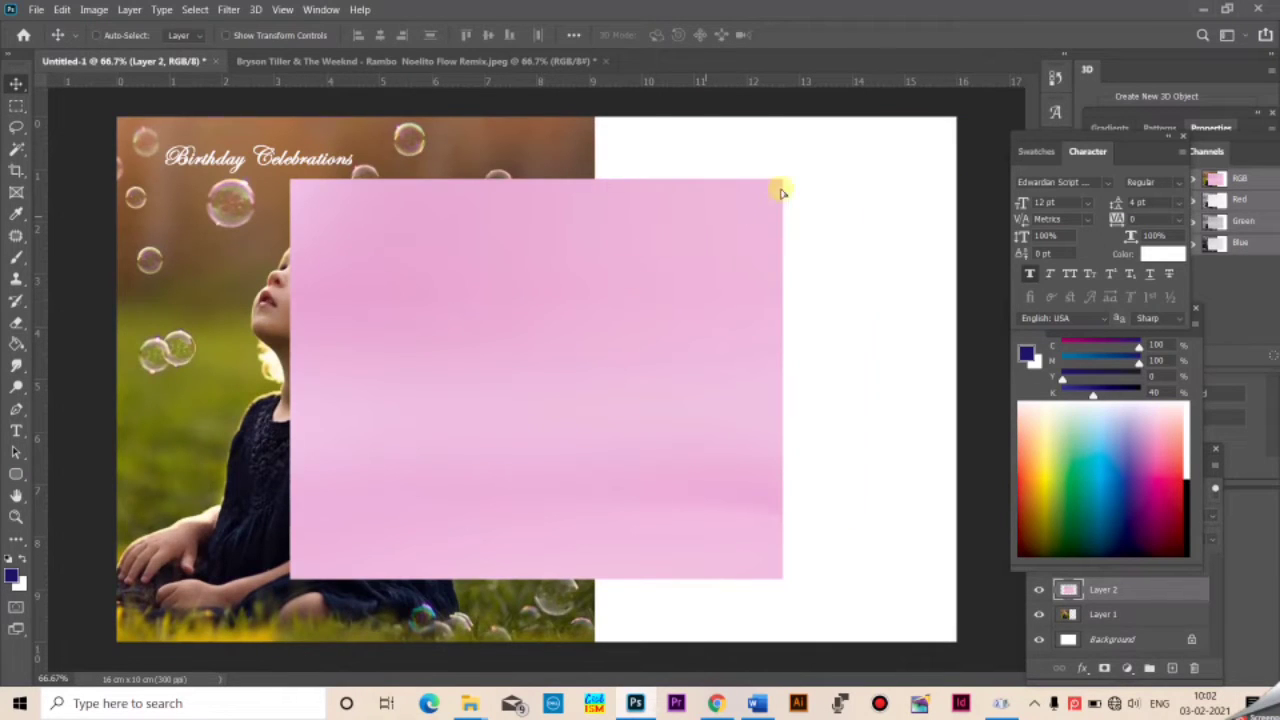
left_click_drag(782, 192, 809, 189)
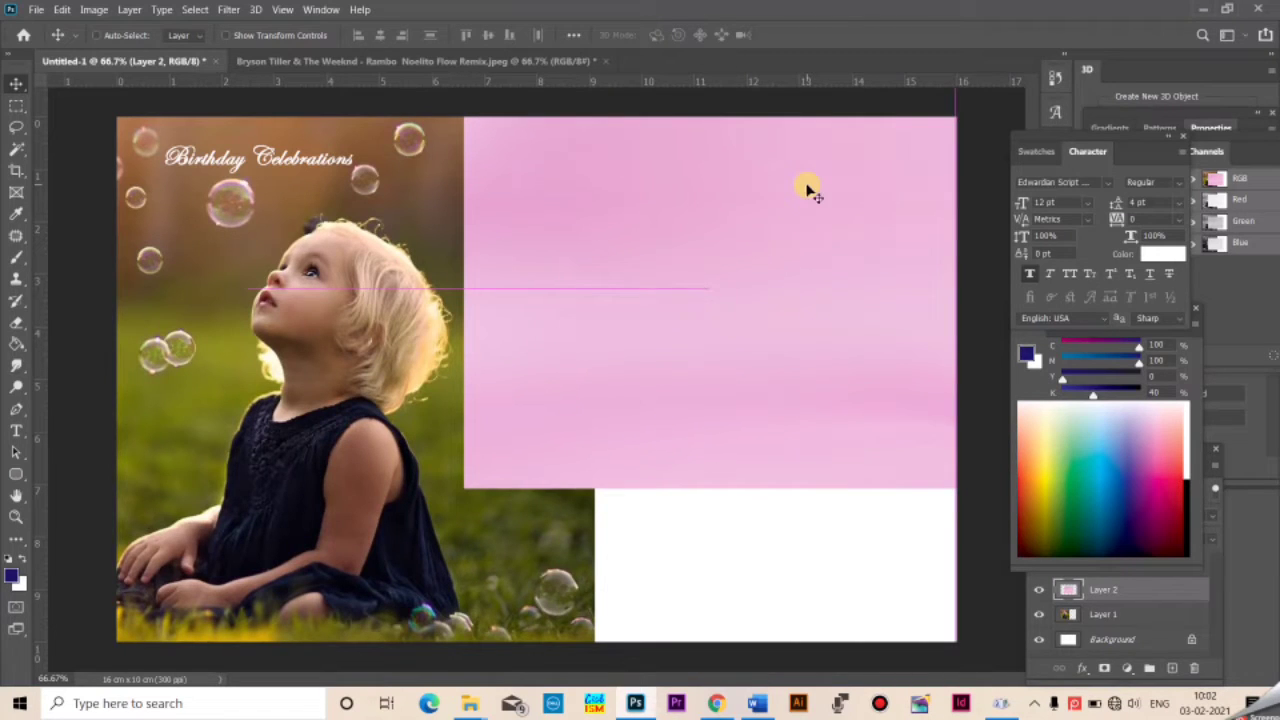
key("ctrl+t")
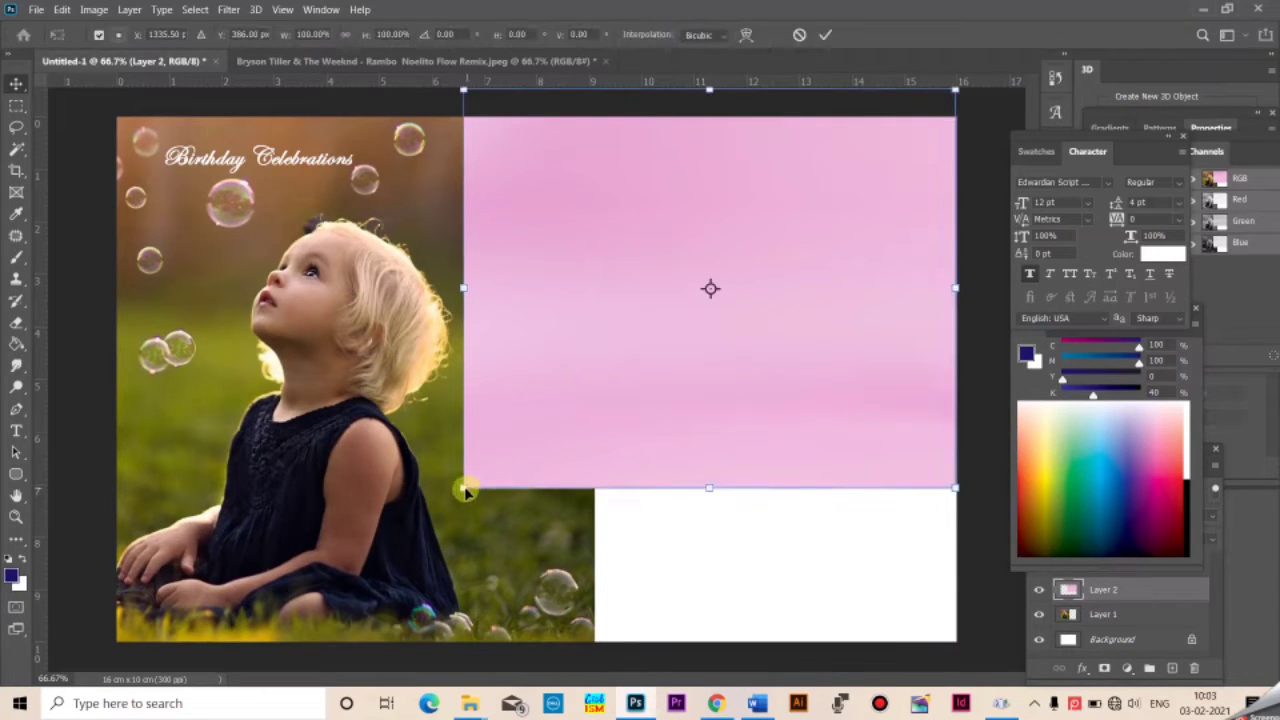
left_click_drag(466, 491, 272, 666)
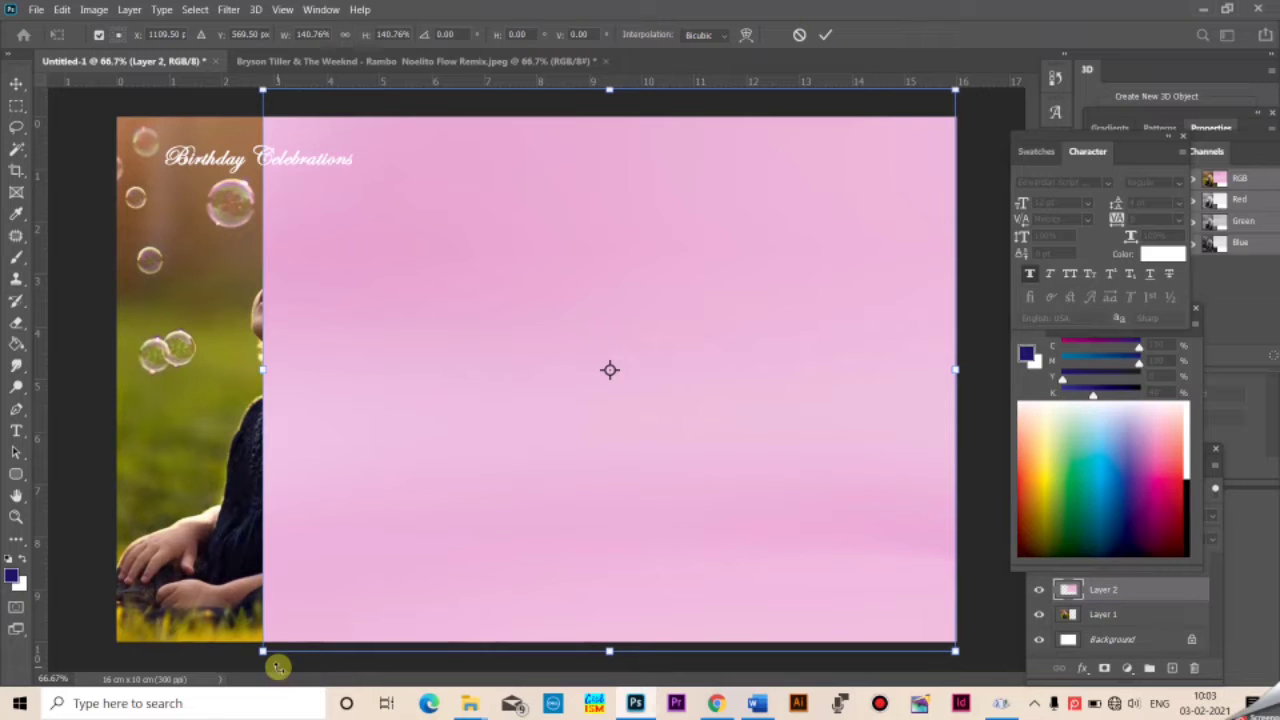
key("Return")
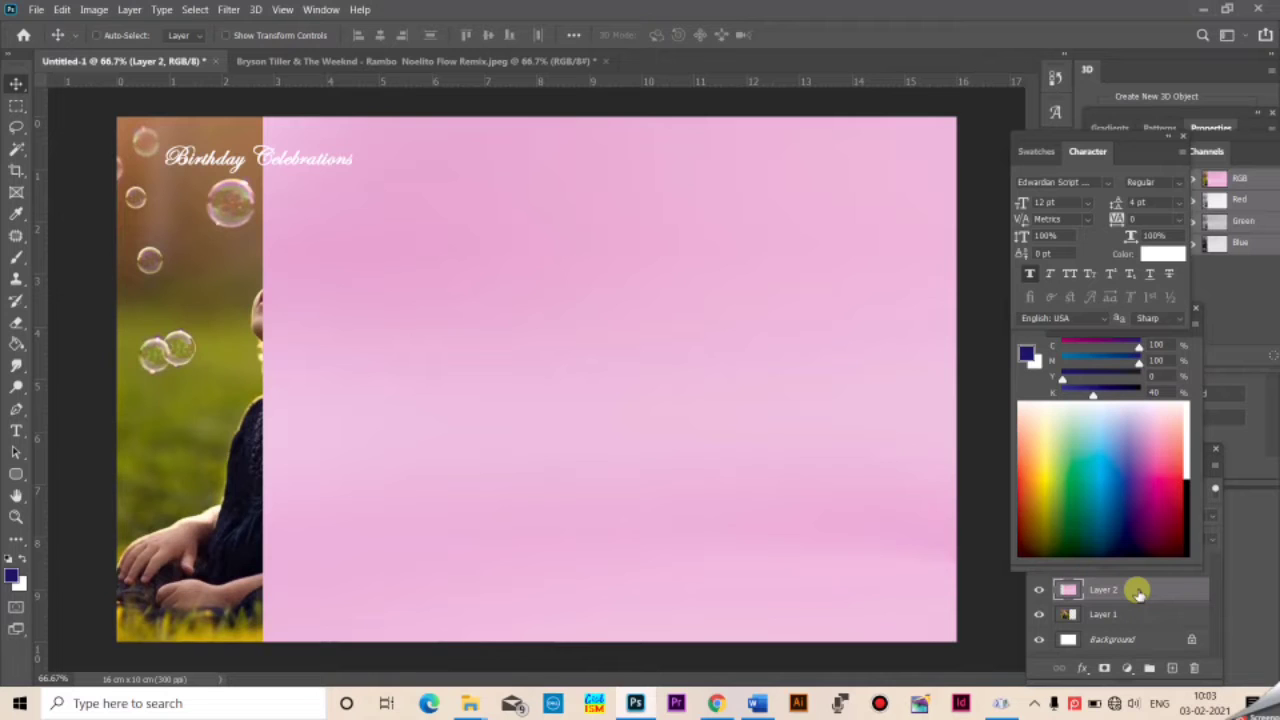
Place the pink layer beneath the photo layer and adjust its position so pink fills the blank area to the card's right edge
left_click_drag(1138, 592, 1138, 617)
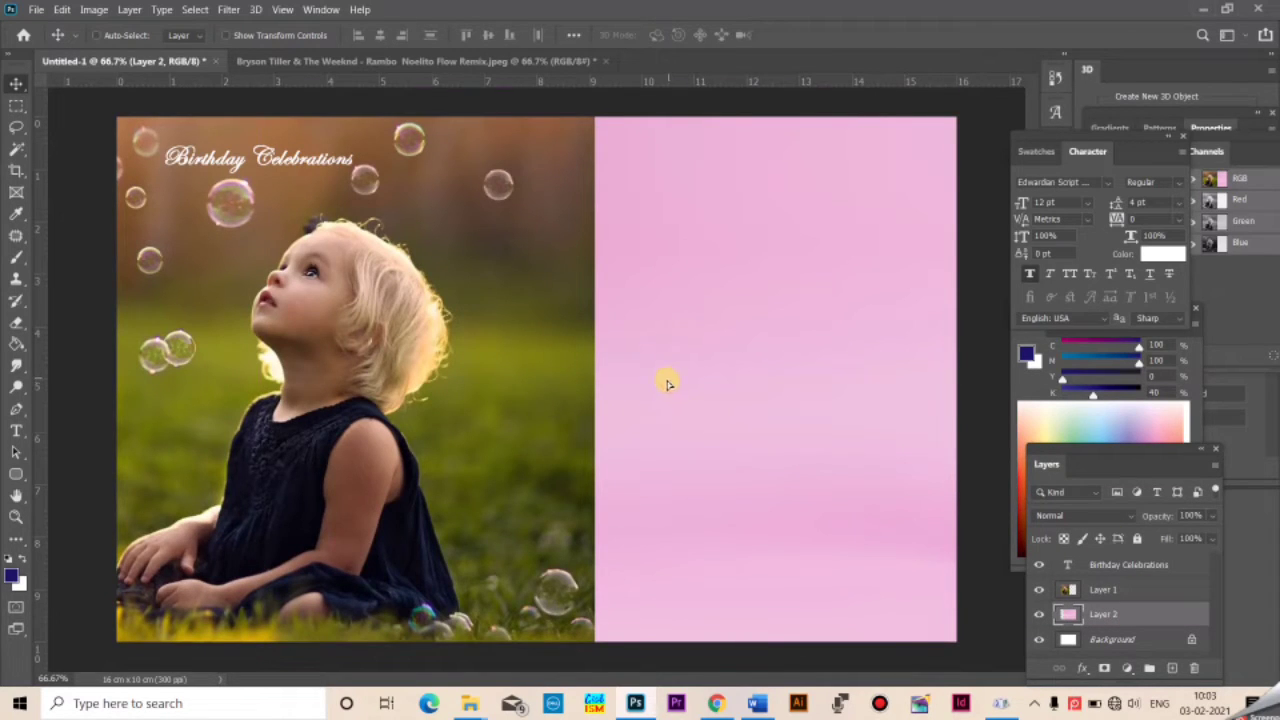
left_click_drag(668, 383, 661, 386)
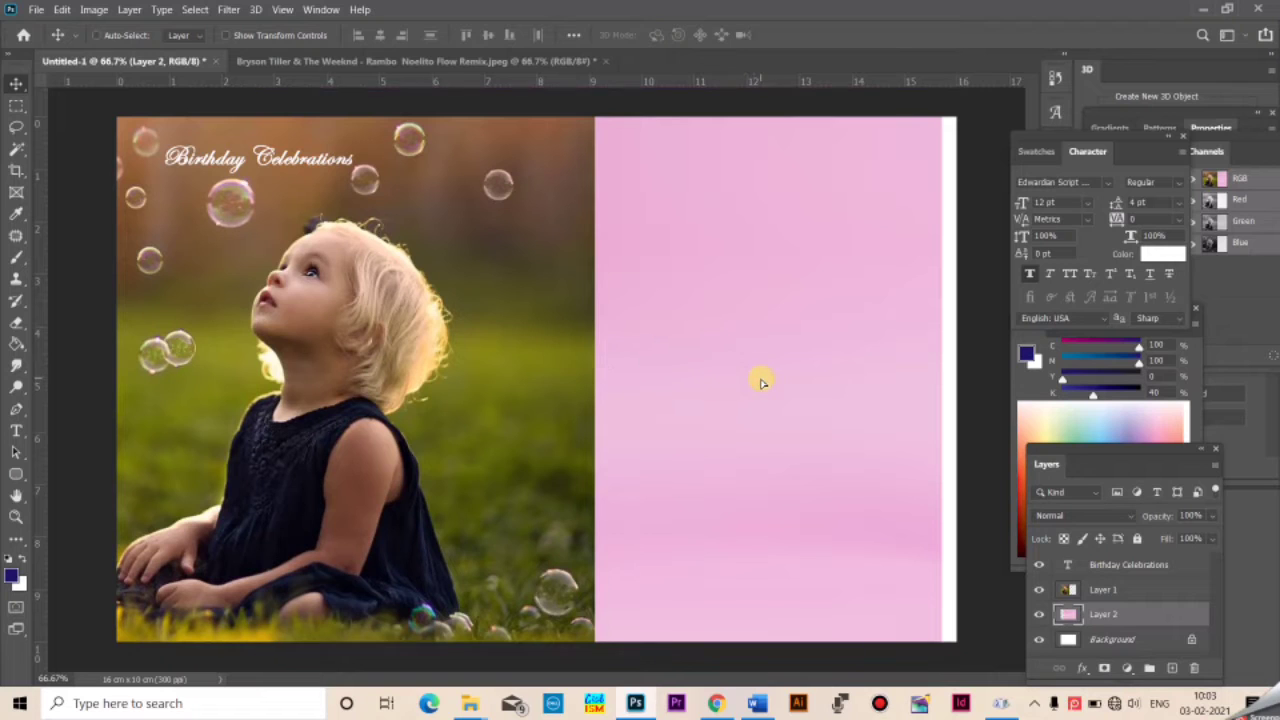
left_click_drag(760, 381, 764, 382)
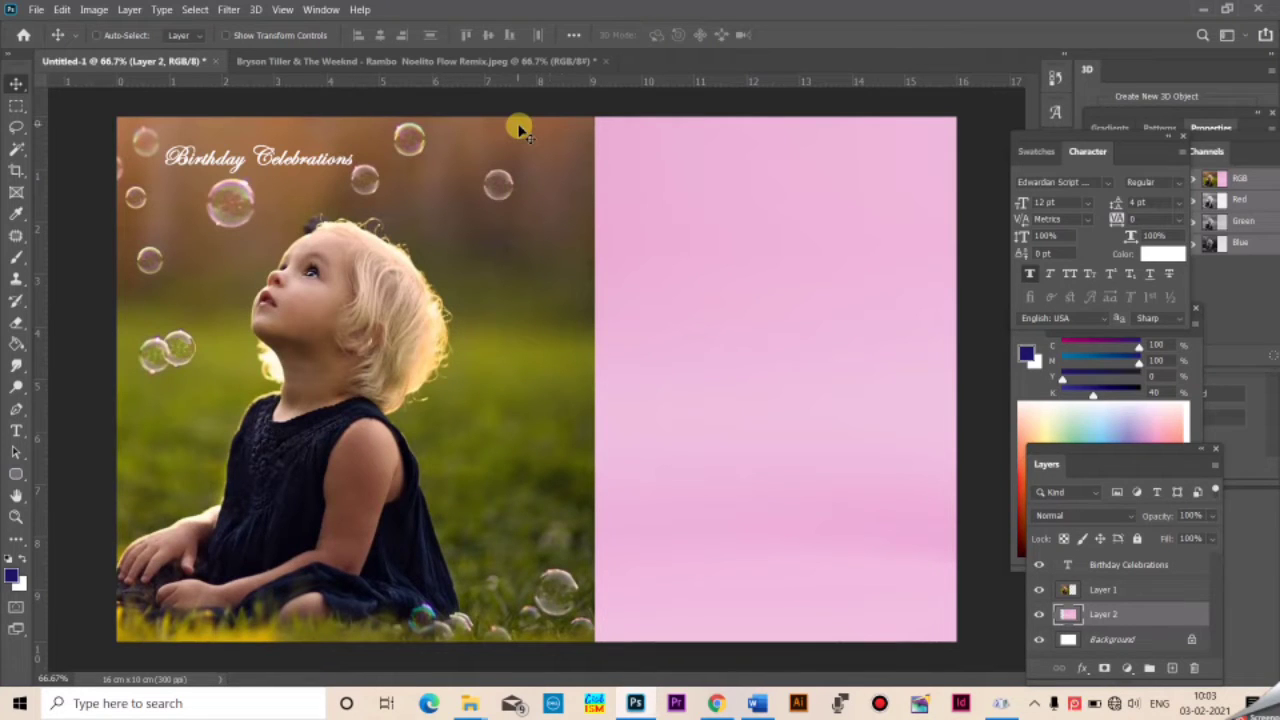
Draw a large elliptical selection around the child and make the photo layer active
left_click(16, 106)
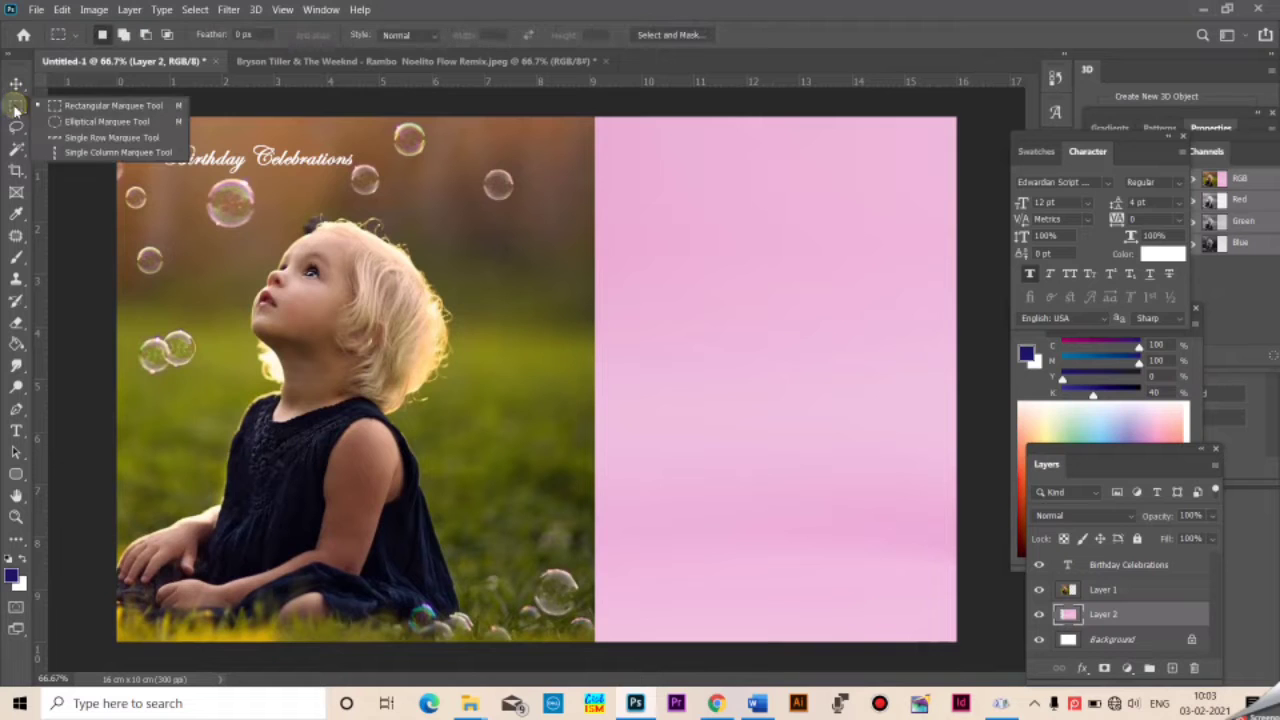
left_click(82, 123)
left_click_drag(93, 121, 581, 667)
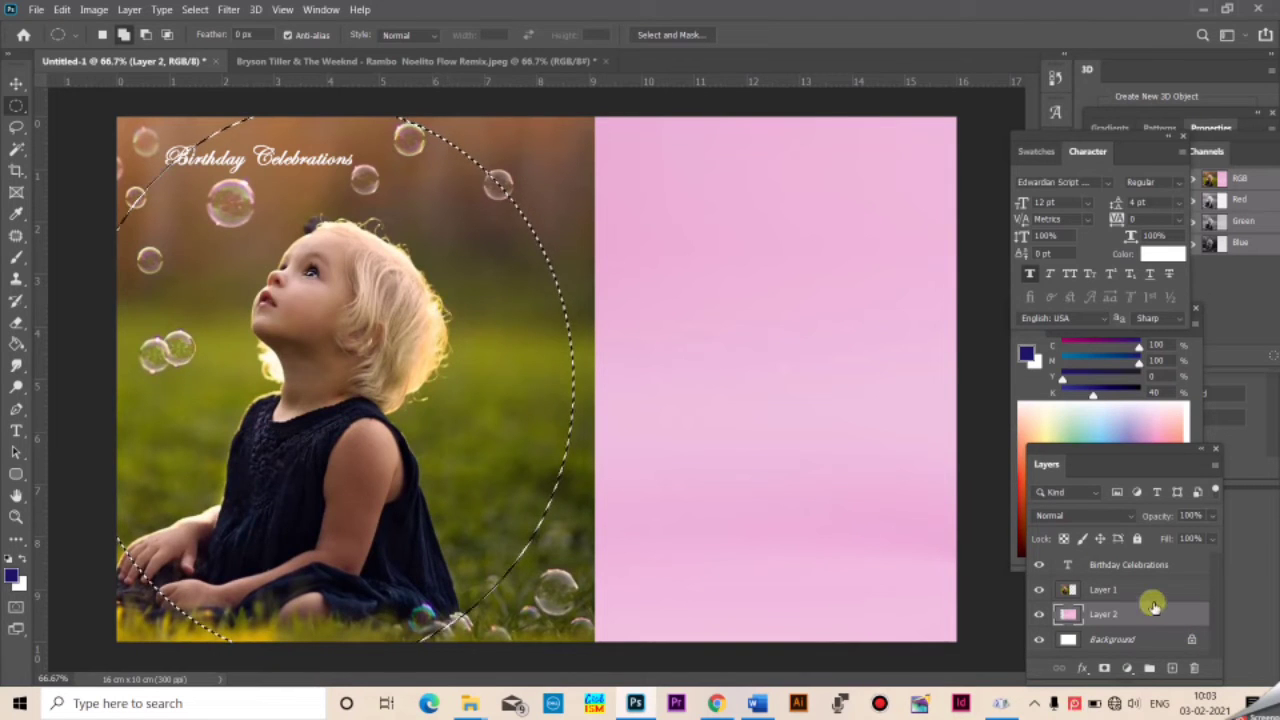
left_click(1143, 591)
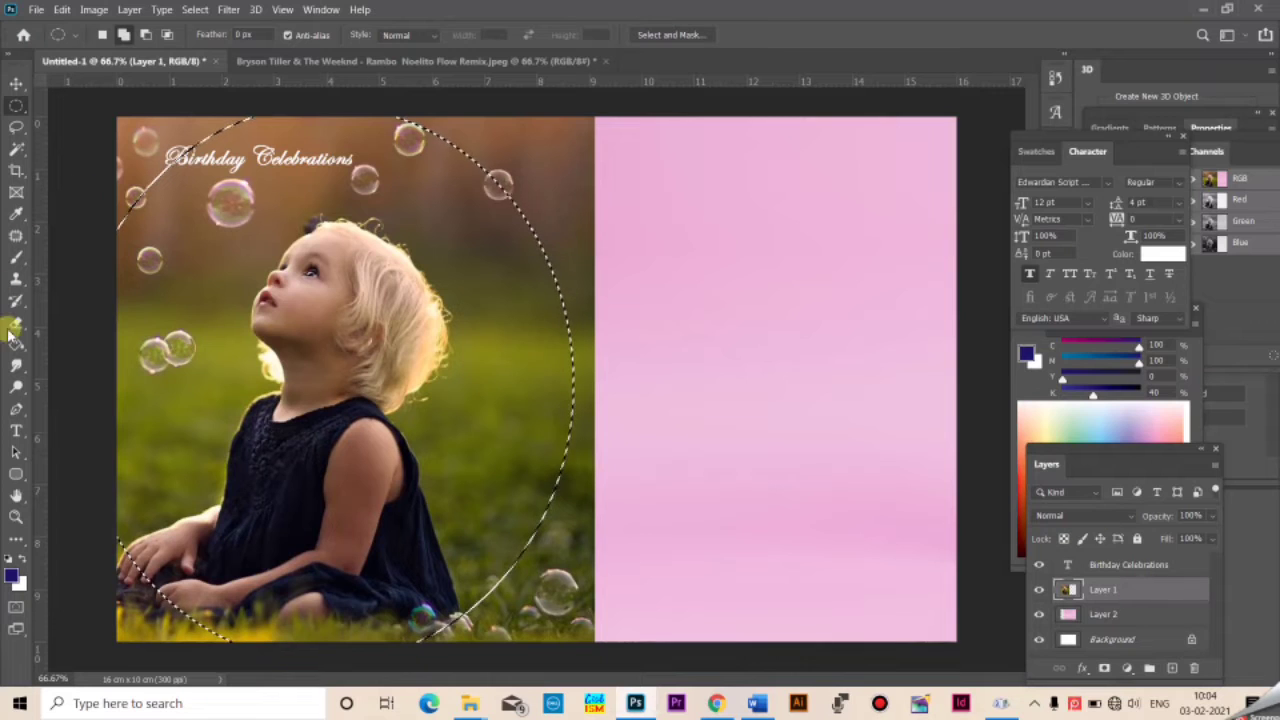
Undo a soft trial erase over the child and set the Eraser to a 700 px Hard Round Pressure Opacity brush with 100% hardness
left_click_drag(16, 322, 95, 328)
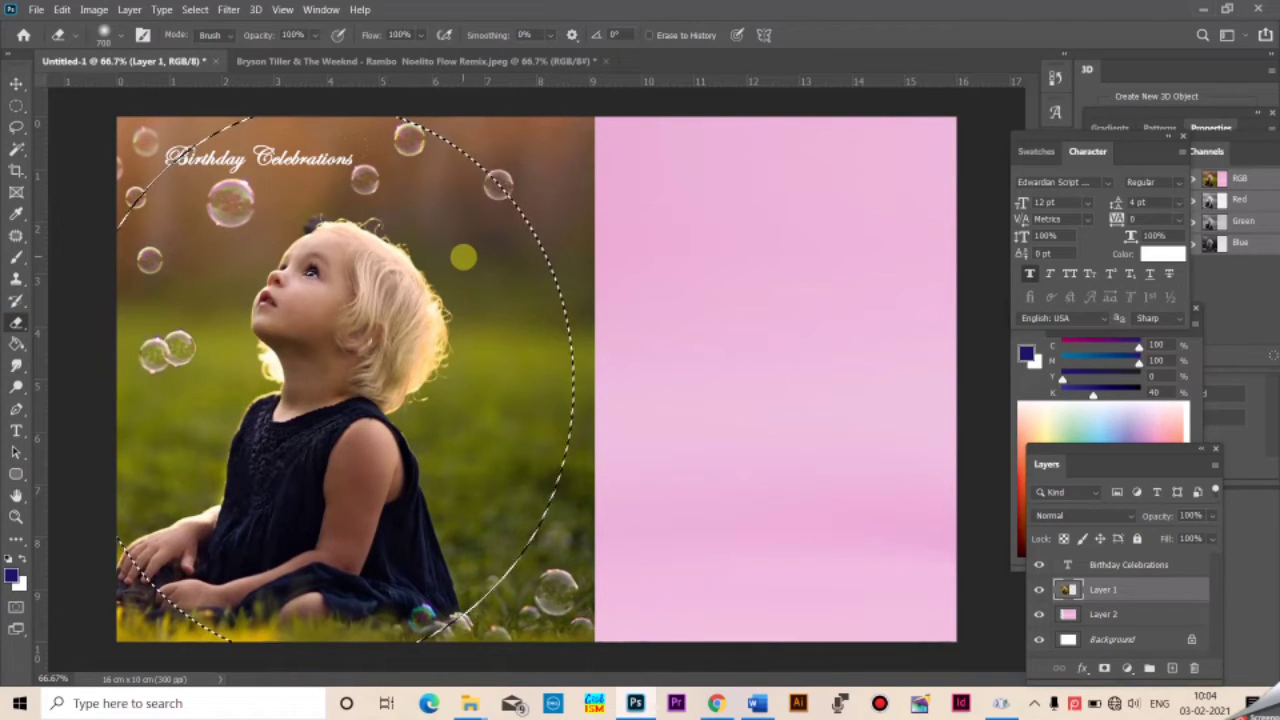
left_click_drag(382, 260, 404, 470)
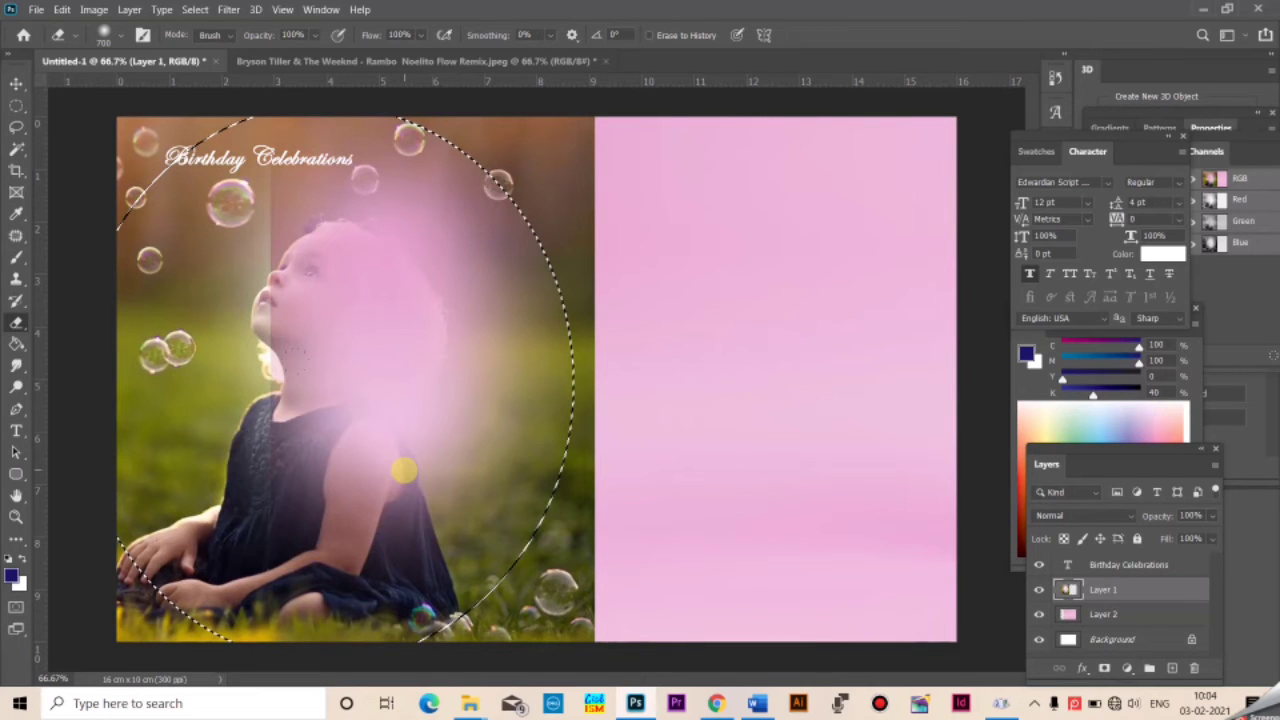
key("ctrl+z")
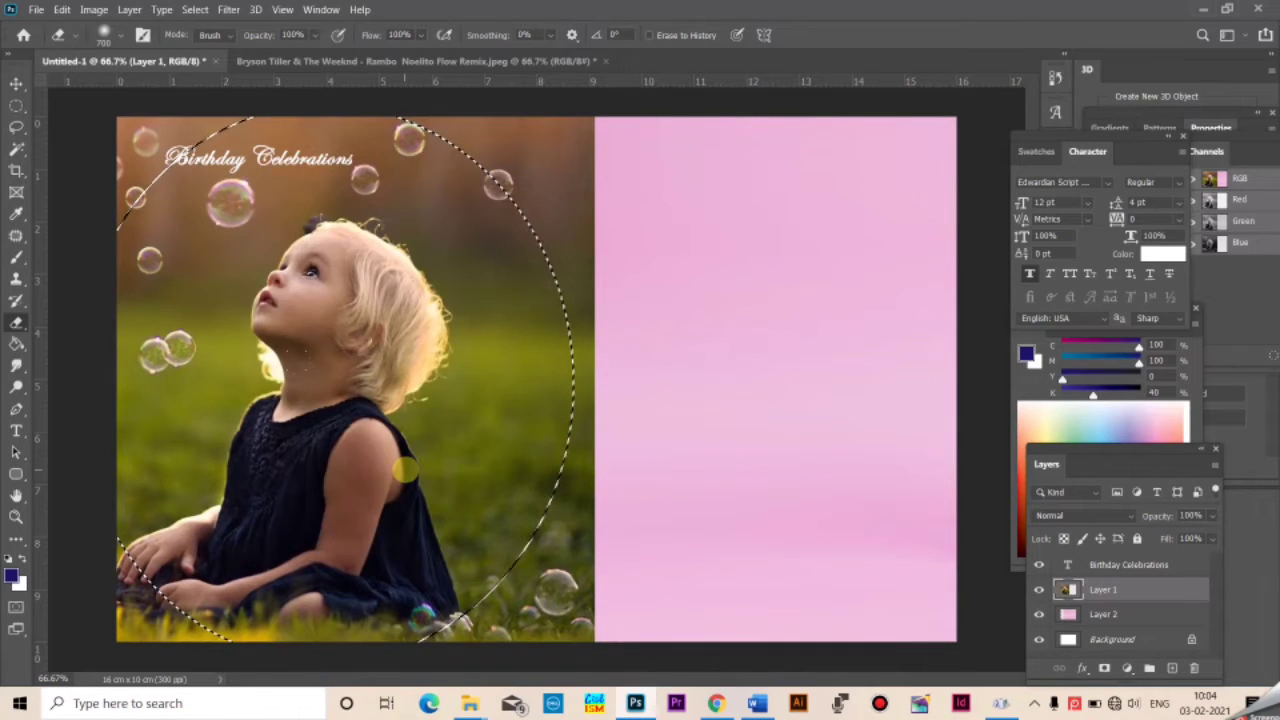
right_click(380, 310)
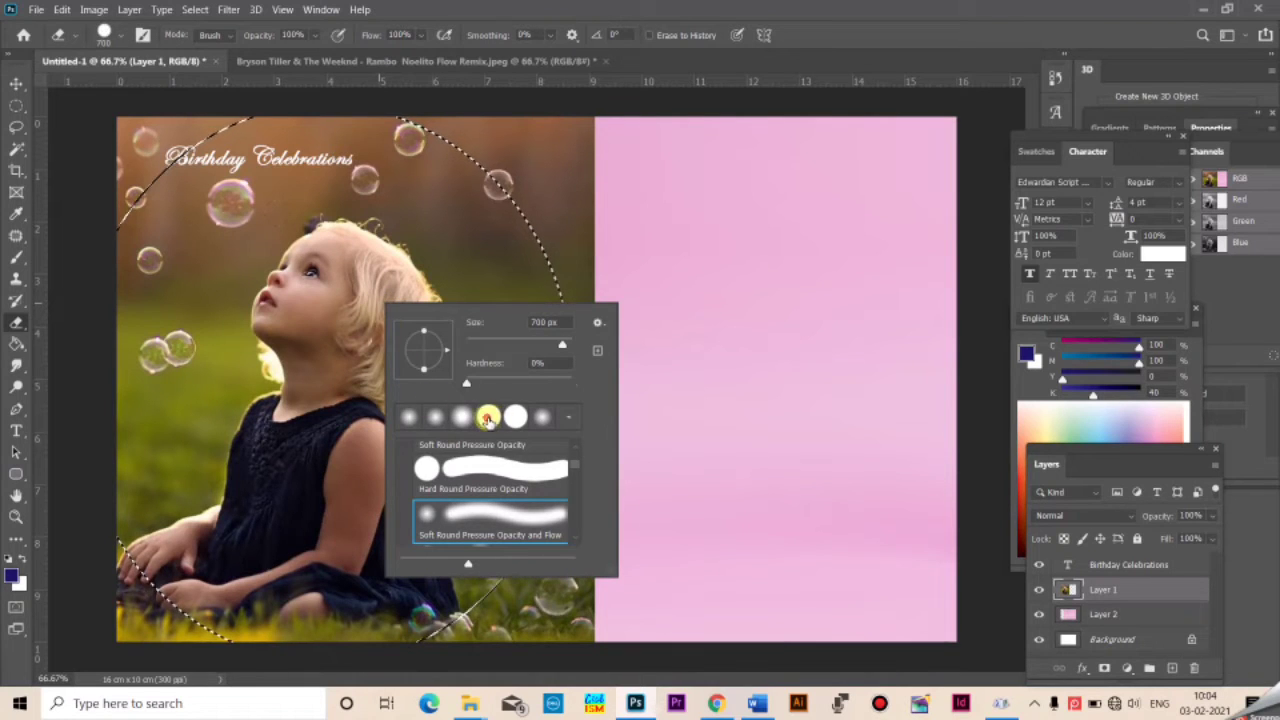
left_click(487, 418)
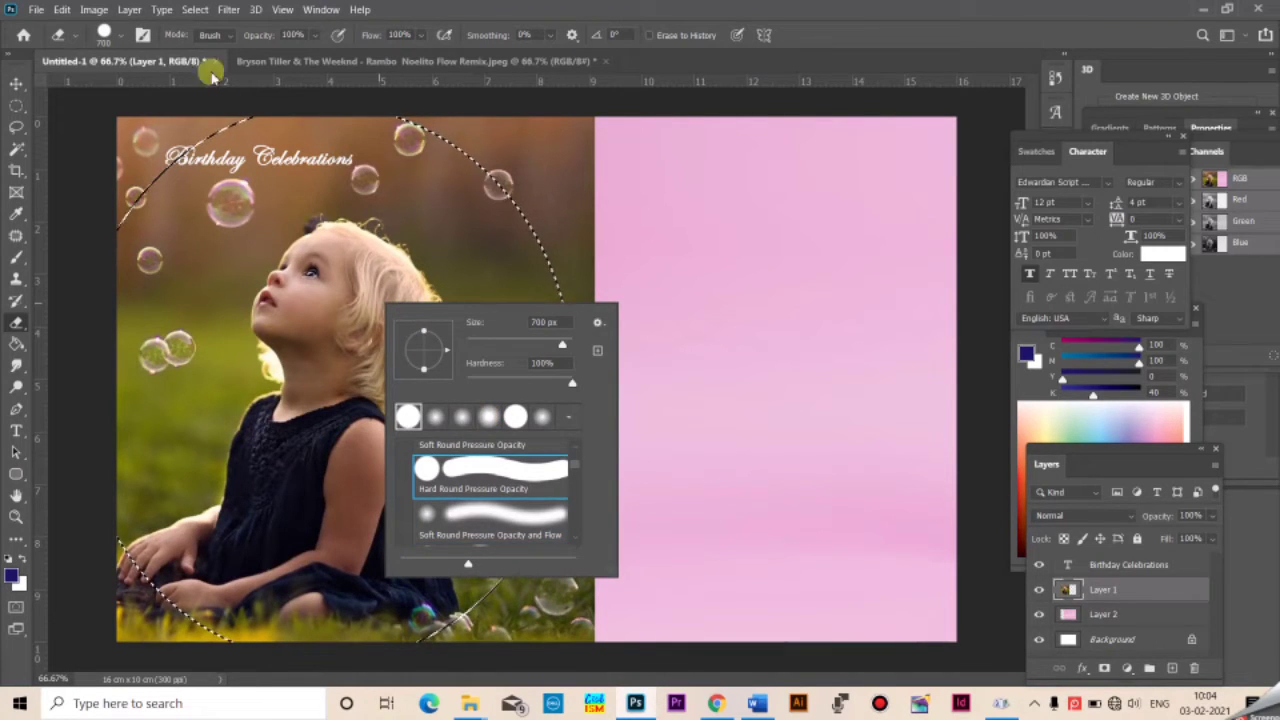
Invert the elliptical selection, erase the photo outside its right-hand curve, and clear the selection
left_click(194, 9)
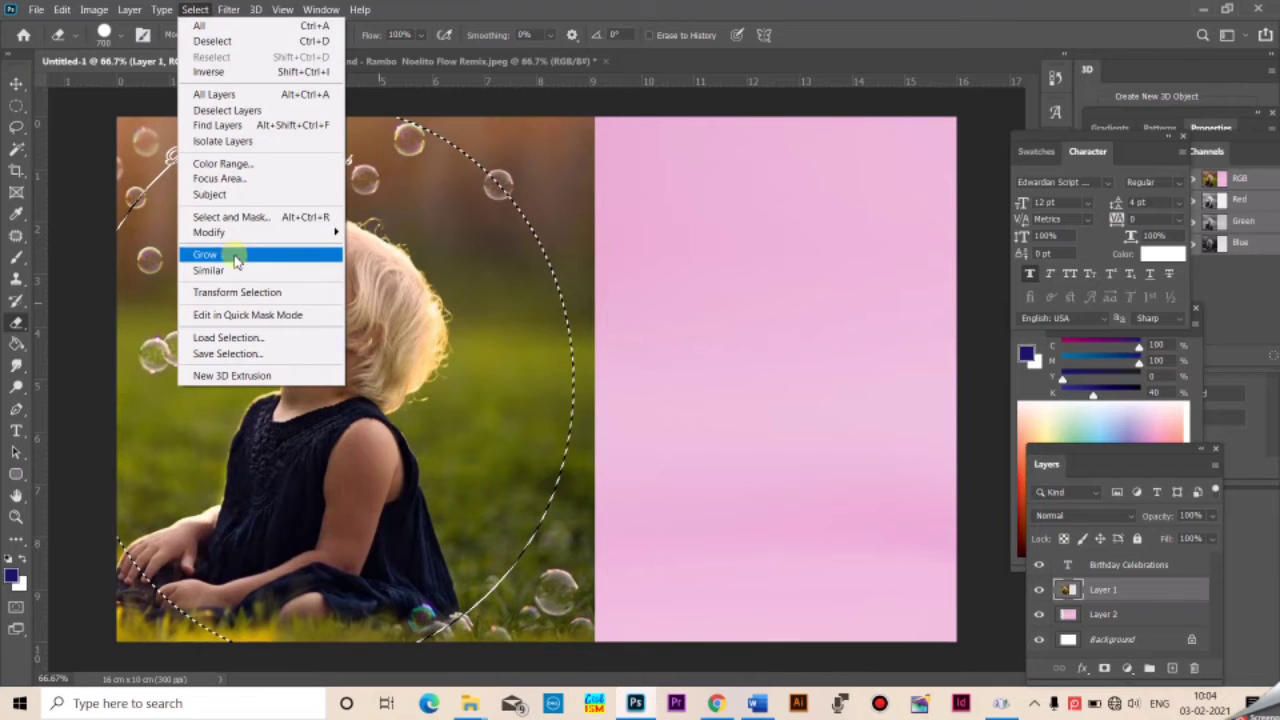
left_click(210, 72)
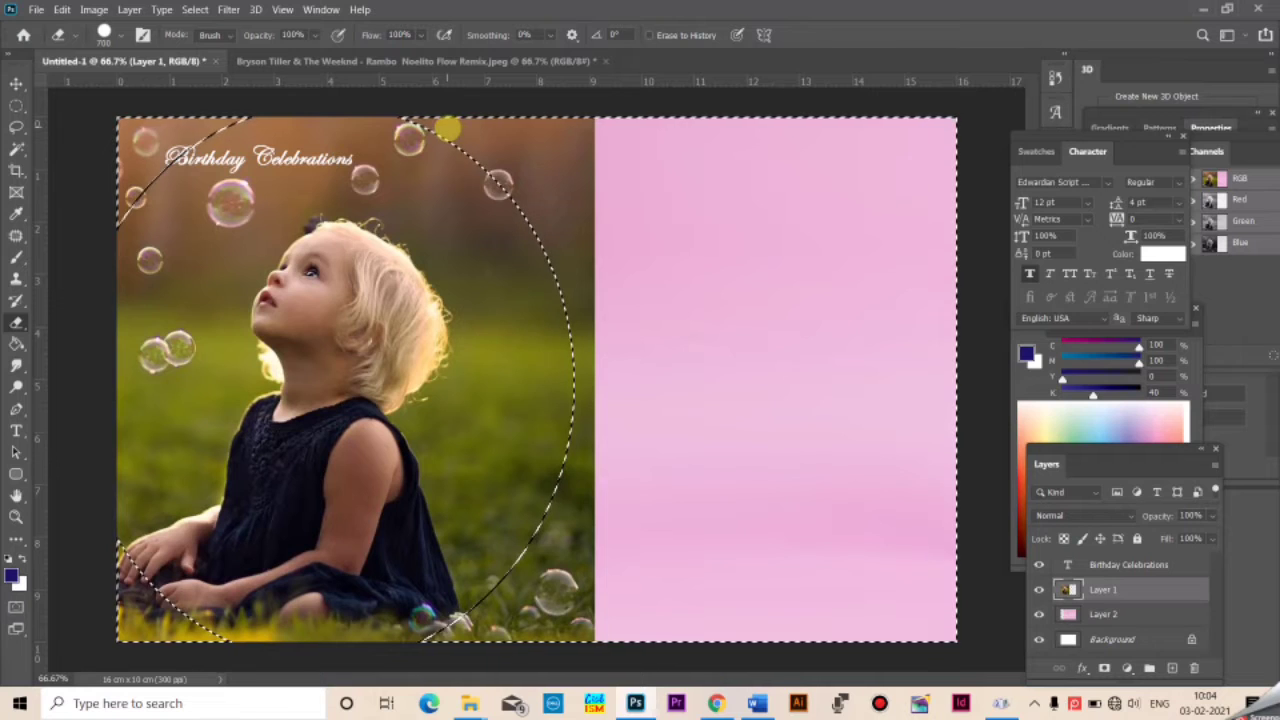
mouse_move(620, 160)
left_mouse_down()
mouse_move(669, 229)
mouse_move(704, 387)
mouse_move(640, 560)
mouse_move(577, 620)
left_mouse_up()
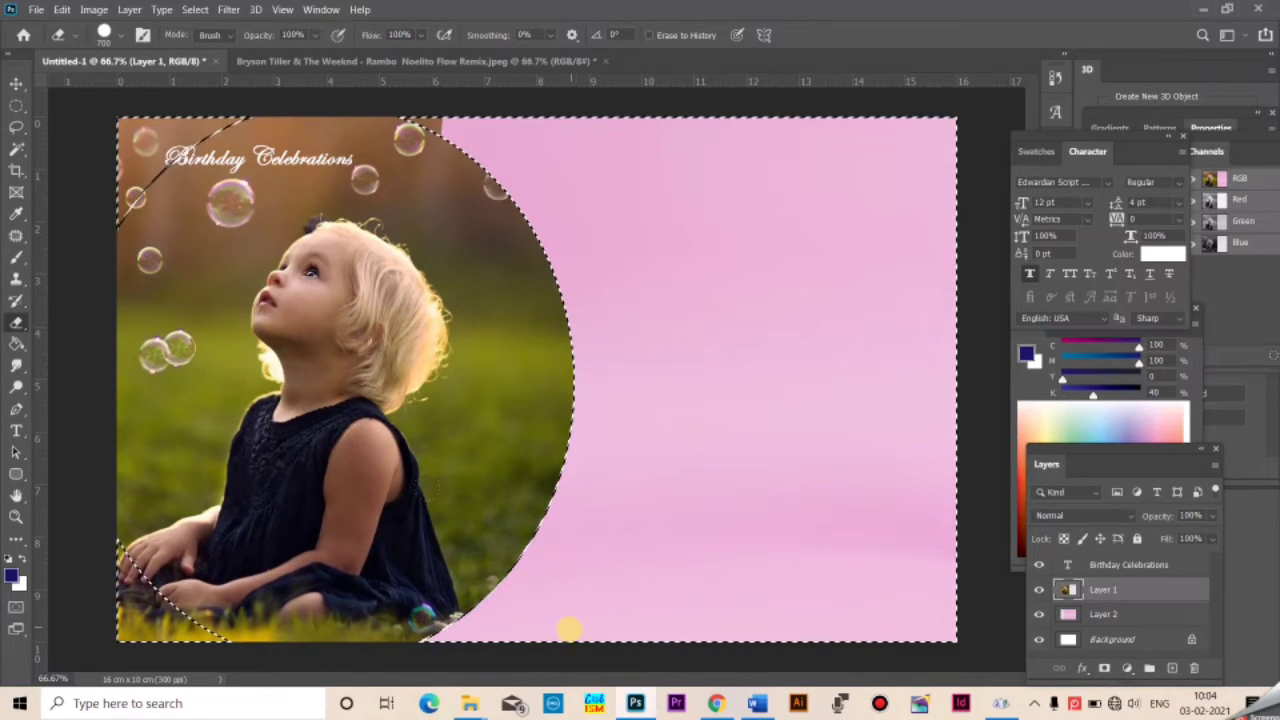
left_click(498, 130)
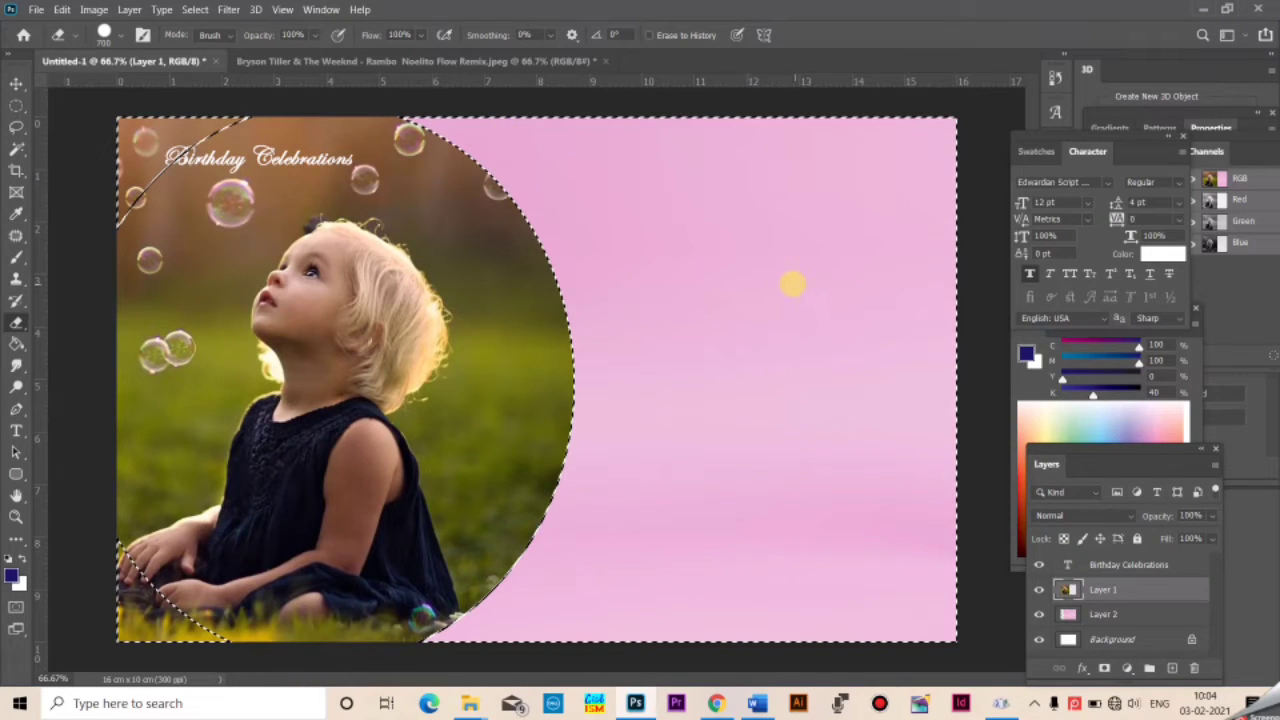
key("ctrl+d")
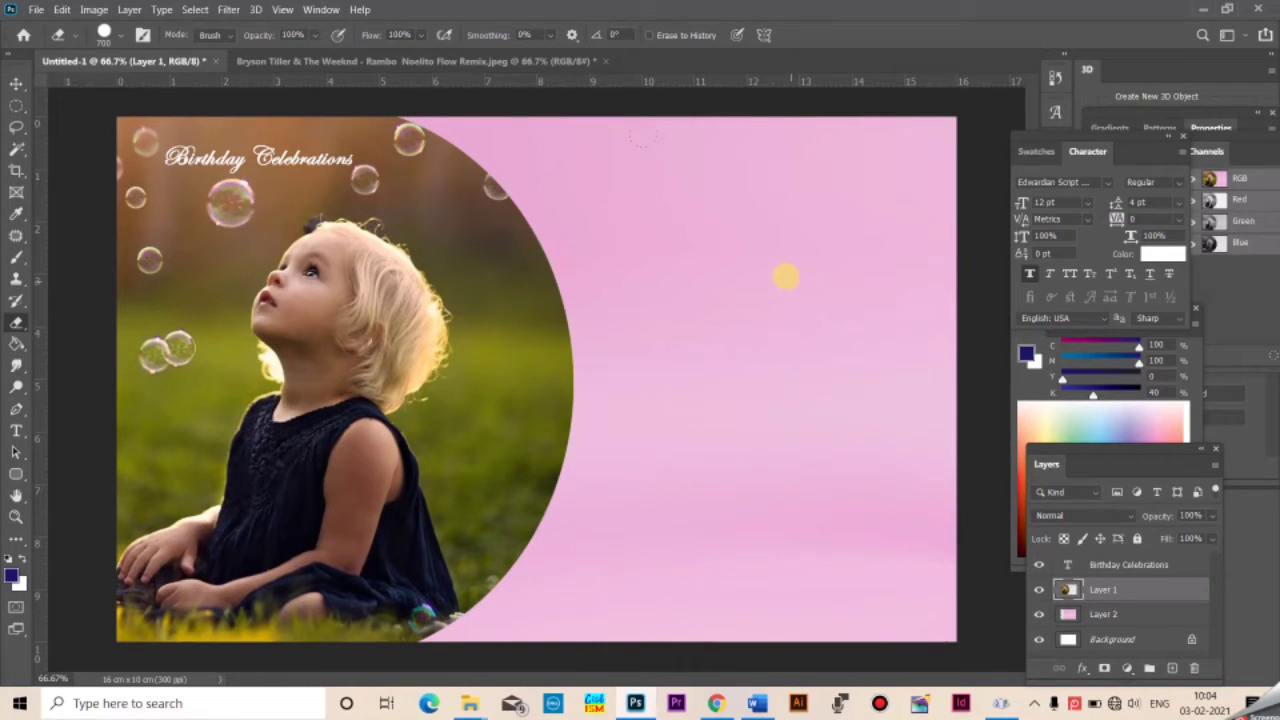
Shift the curved photo layer slightly left on the card
key("v")
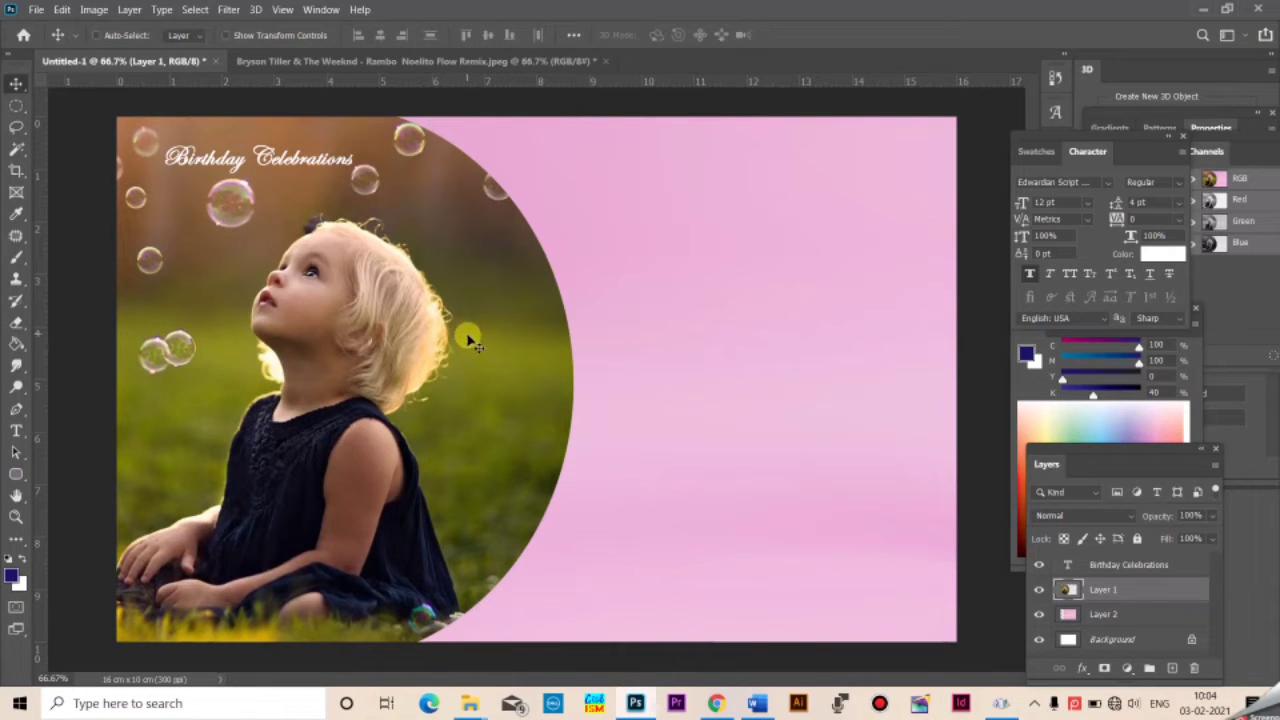
left_click_drag(465, 336, 457, 336)
left_click(1076, 589, "ctrl")
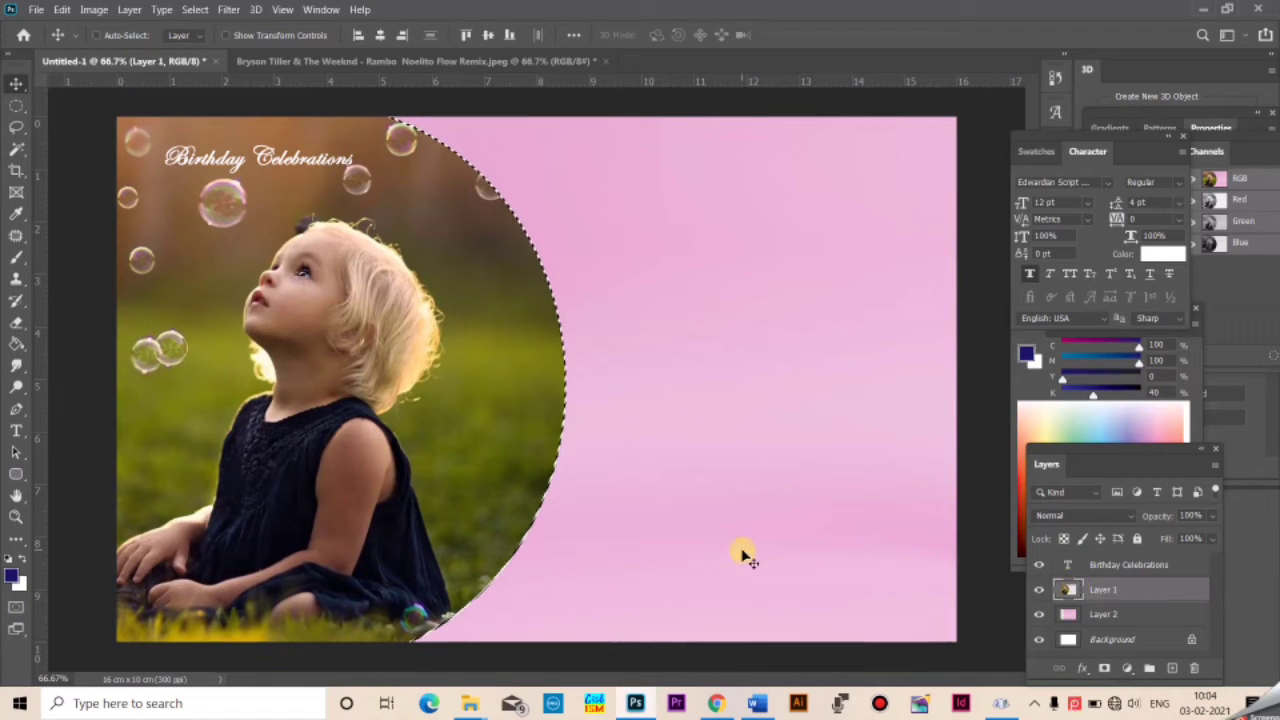
key("ctrl+d")
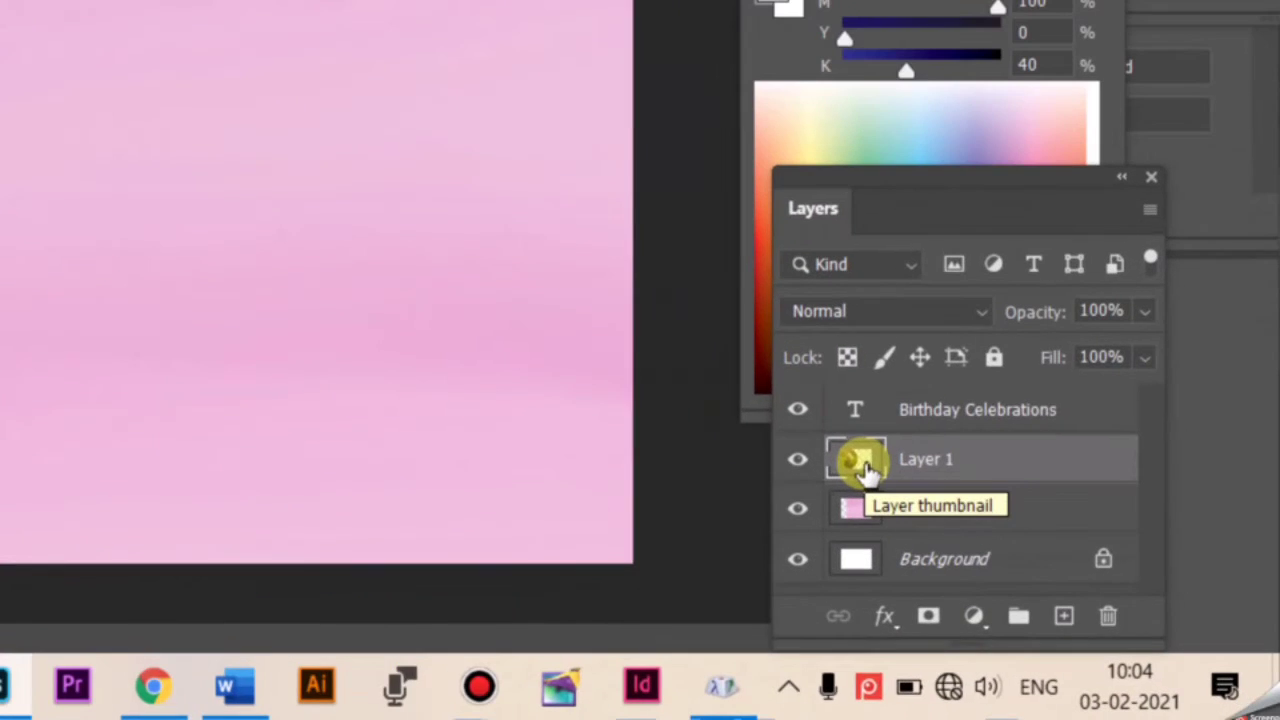
Load the photo layer's outline as a selection, fill it with white on a new layer, and deselect
left_click(861, 468, "ctrl")
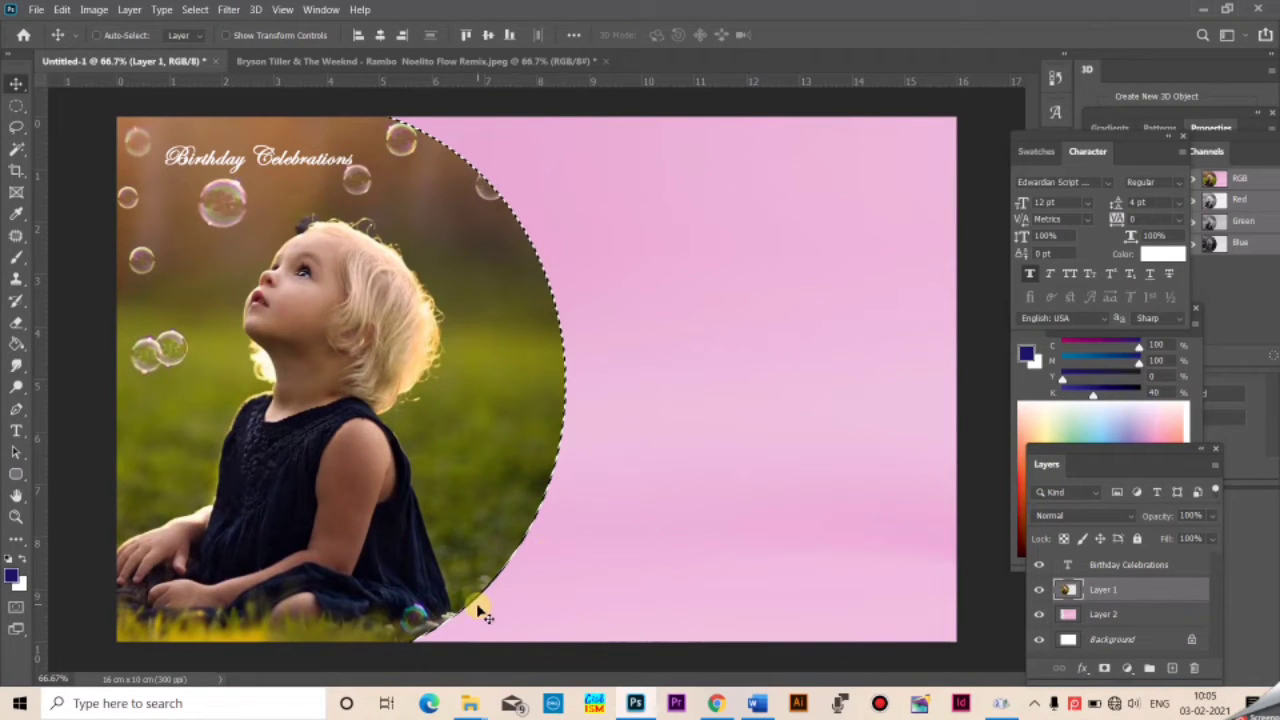
left_click(1172, 668)
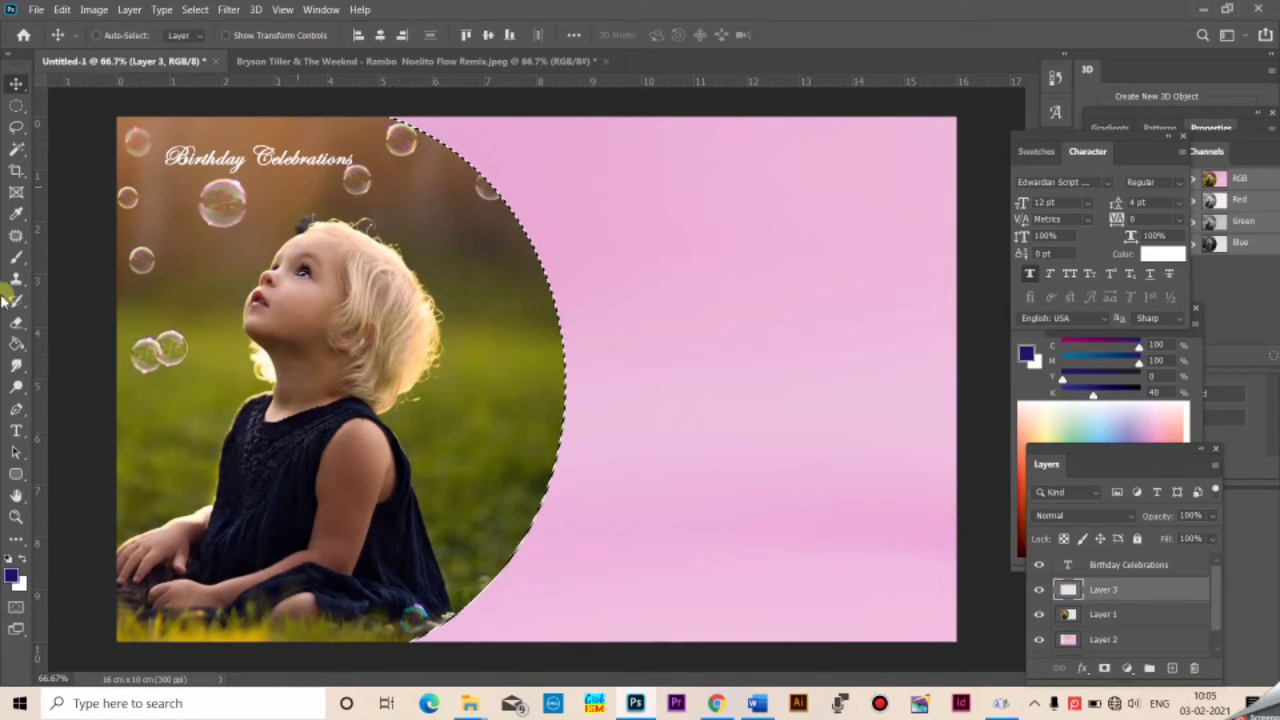
left_click(12, 573)
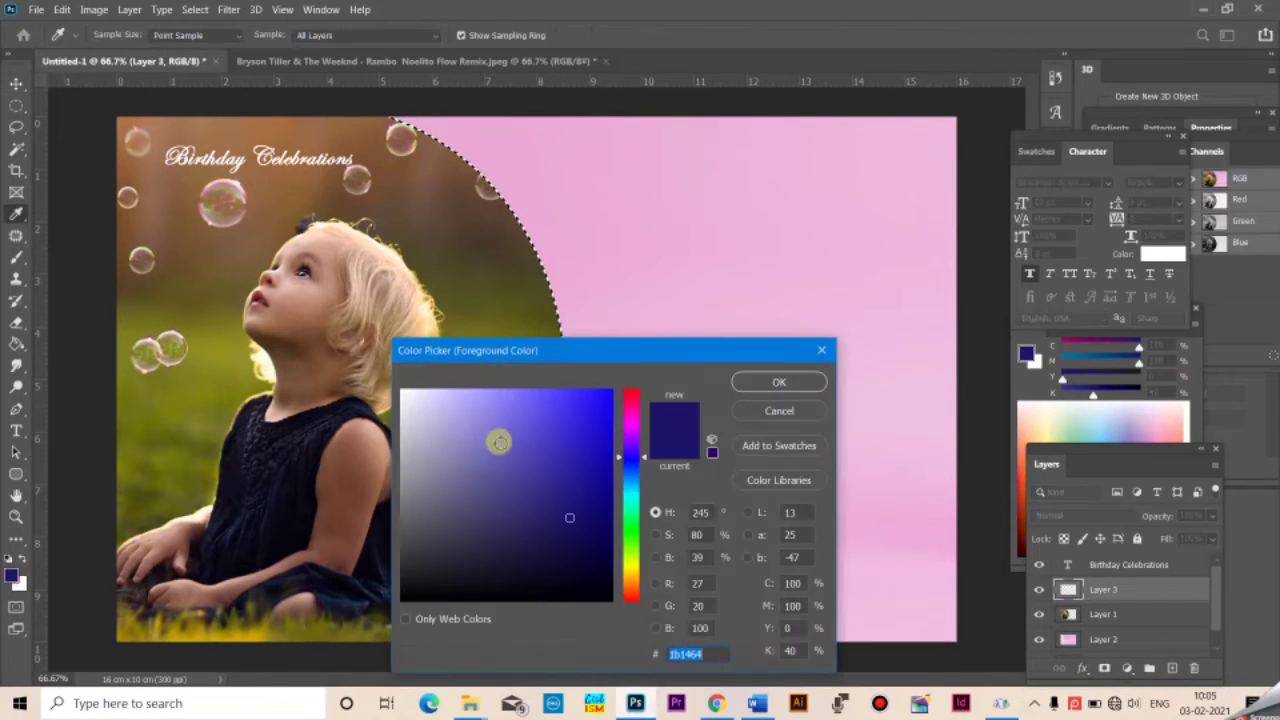
left_click_drag(452, 430, 259, 289)
left_click(779, 382)
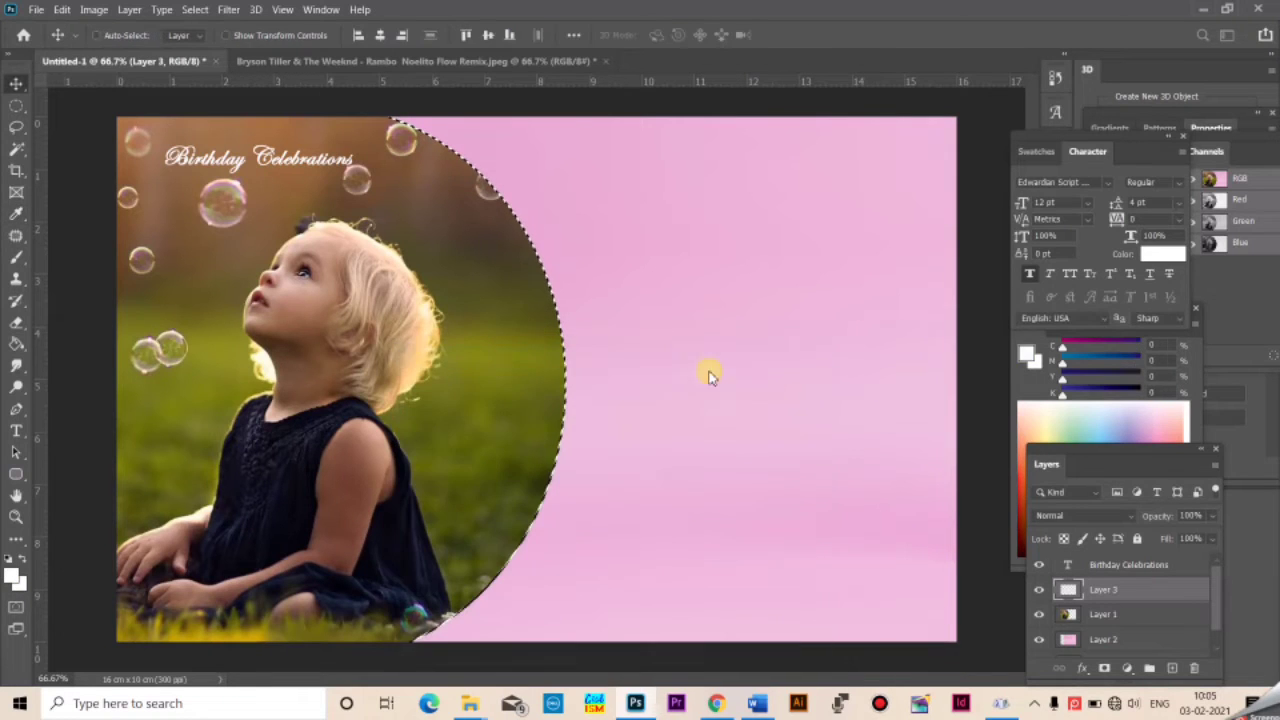
key("g")
left_click(400, 340)
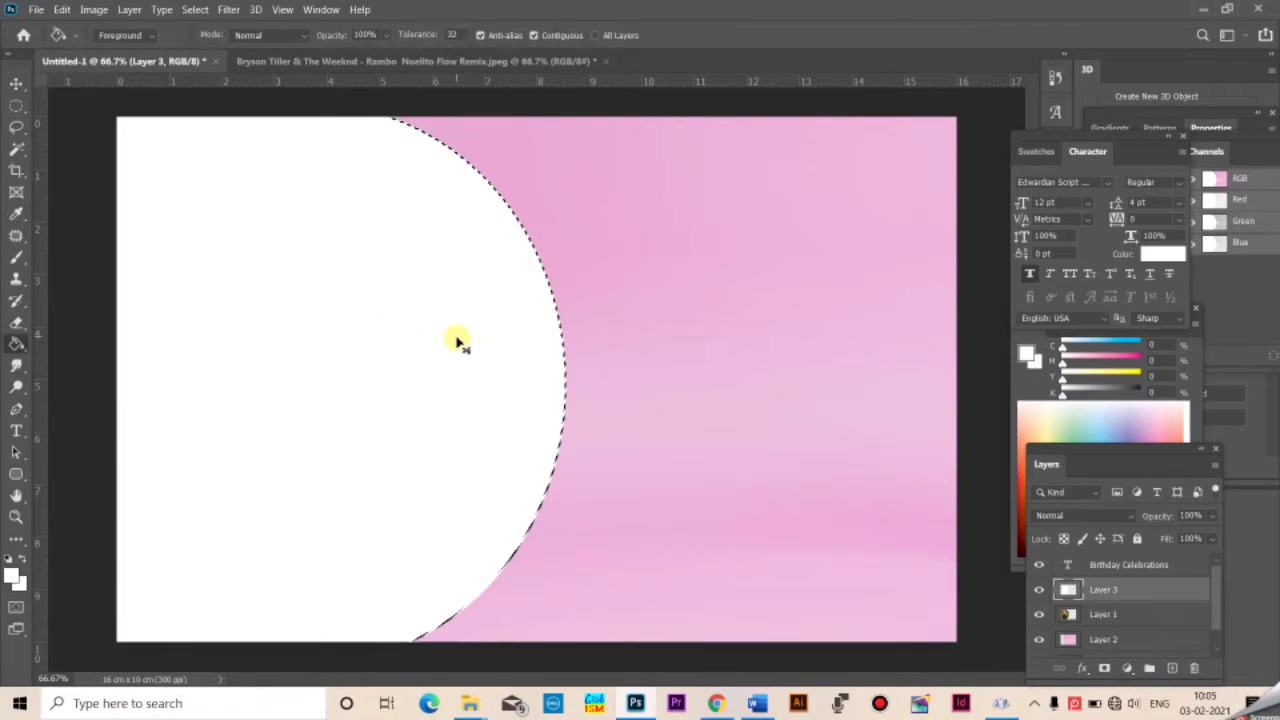
key("ctrl+d")
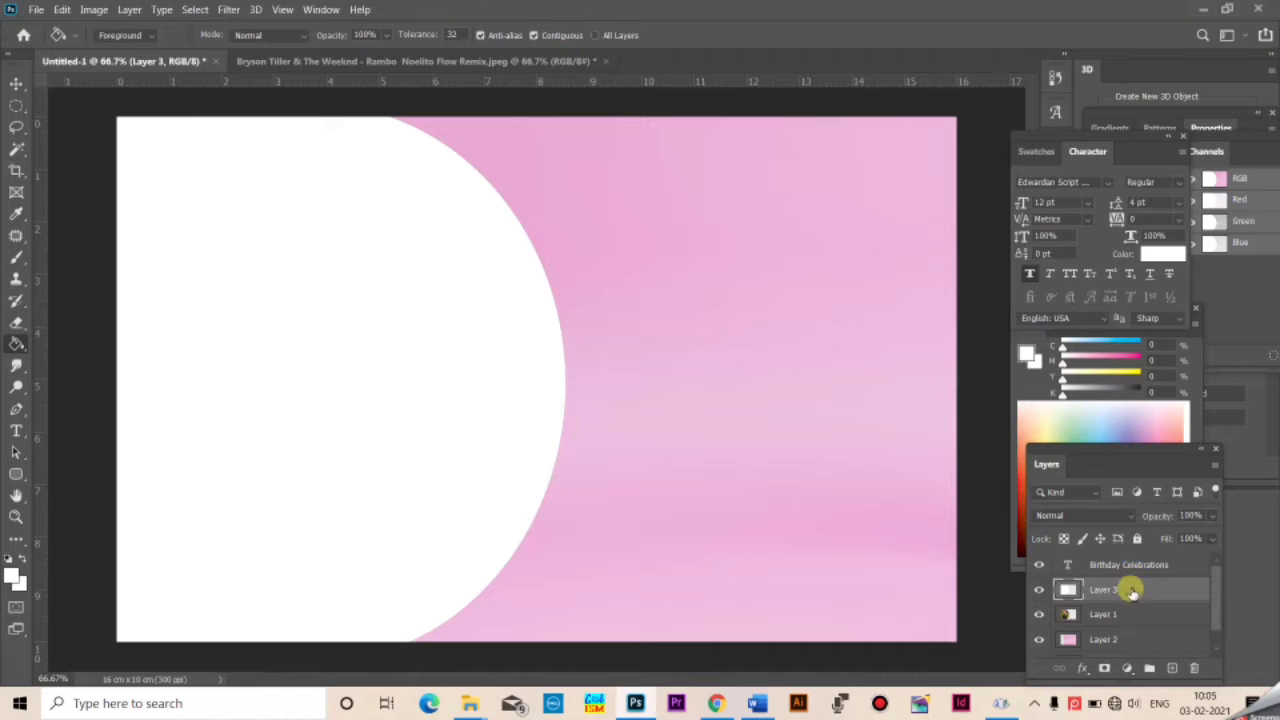
Place the white shape's layer beneath the photo layer and shift it about 0.21 cm right to form a curved white border
left_click_drag(1130, 590, 1129, 620)
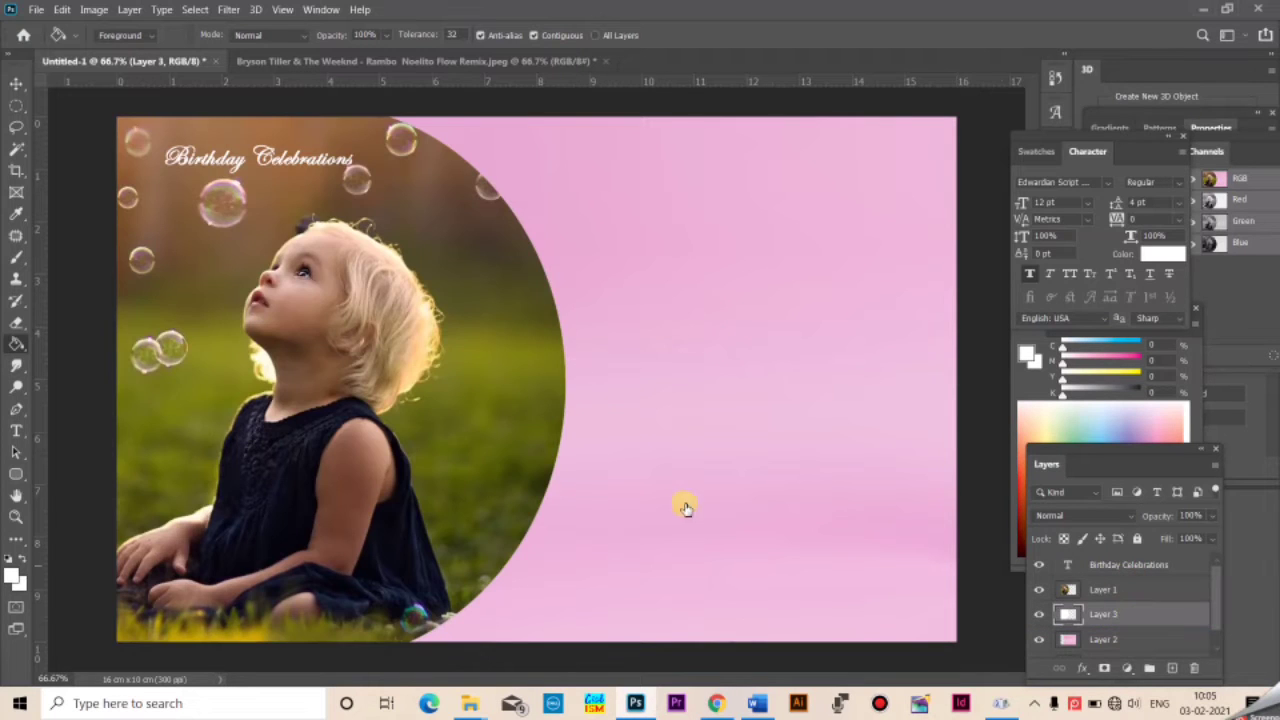
key("v")
left_click_drag(540, 345, 556, 341)
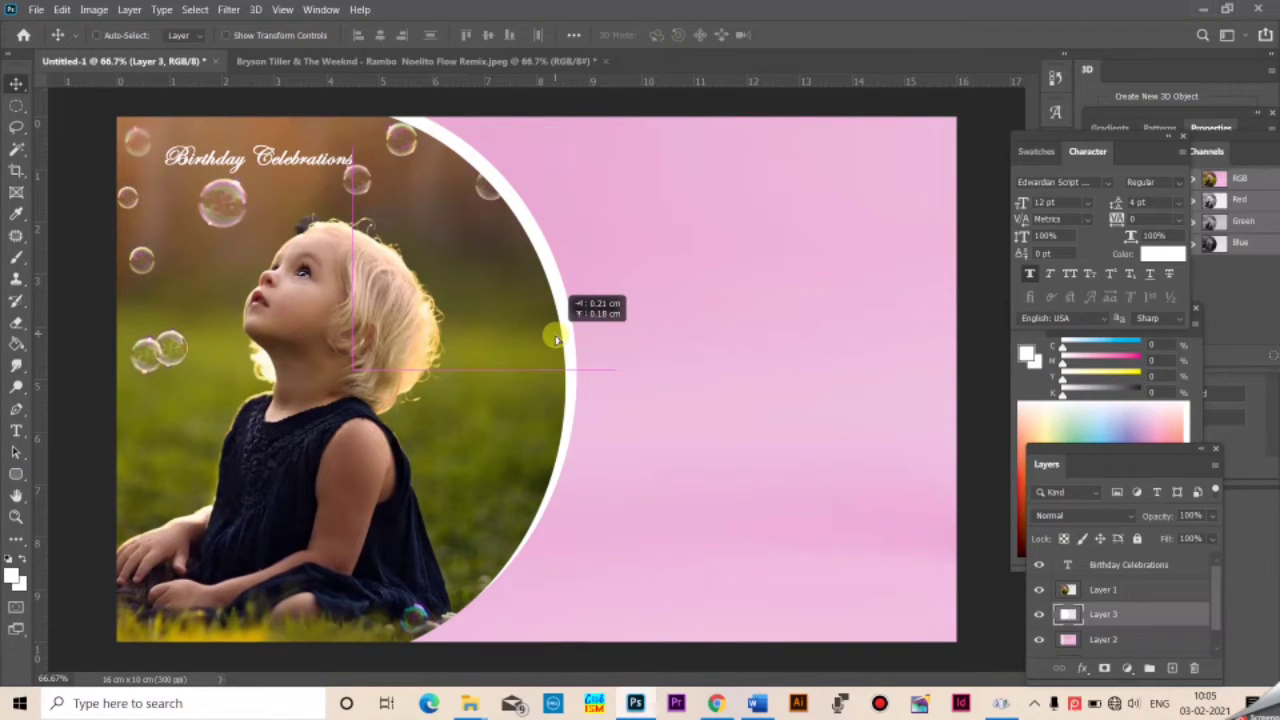
left_click_drag(557, 338, 557, 338)
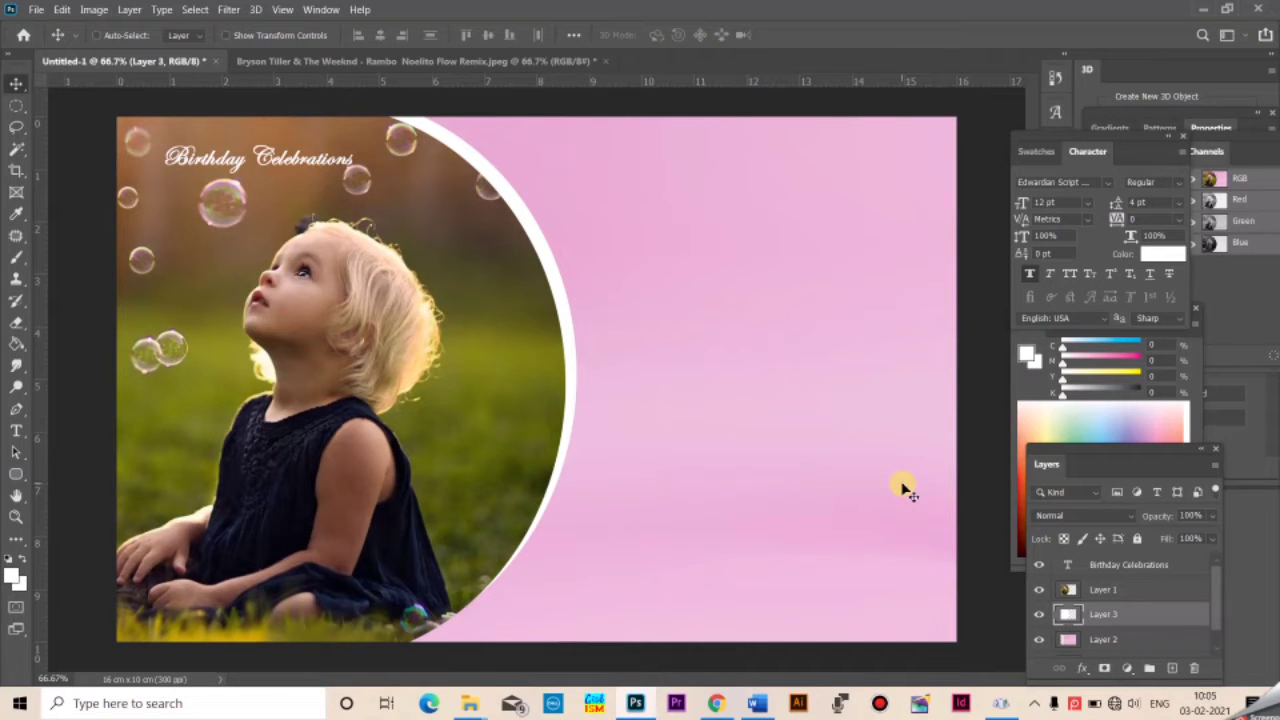
key("ctrl+minus")
key("ctrl+minus")
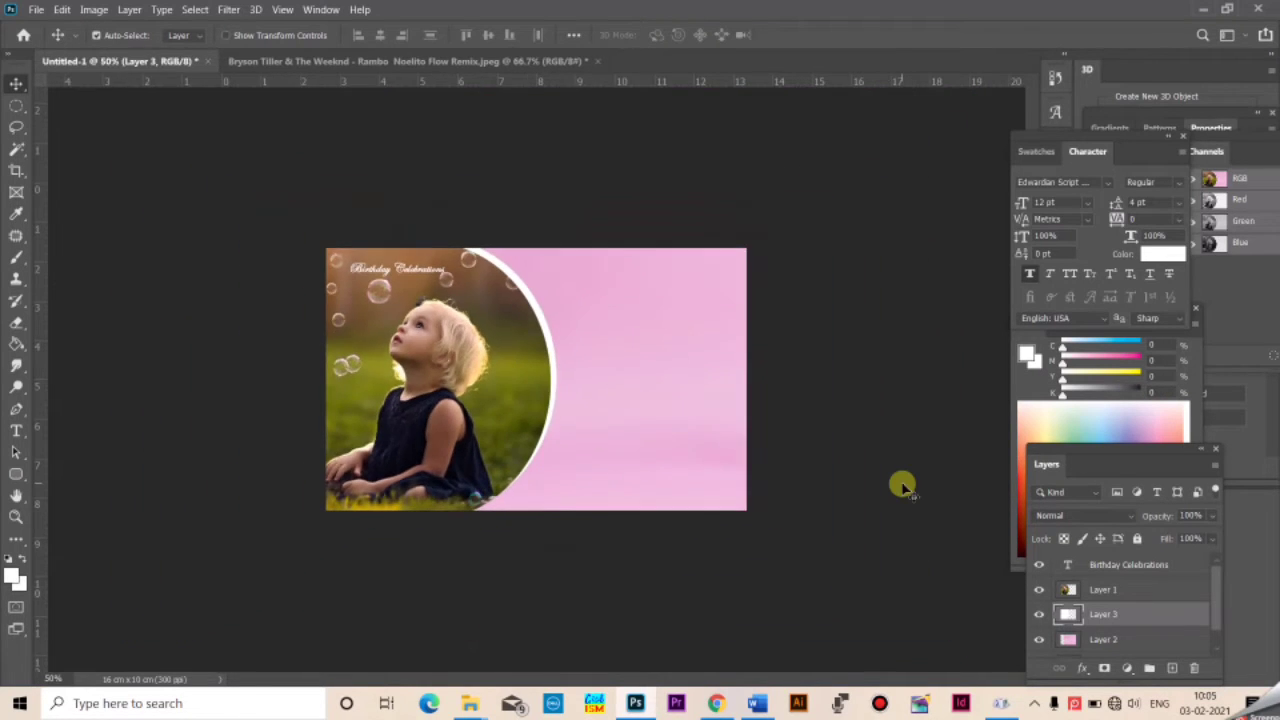
left_click(597, 387)
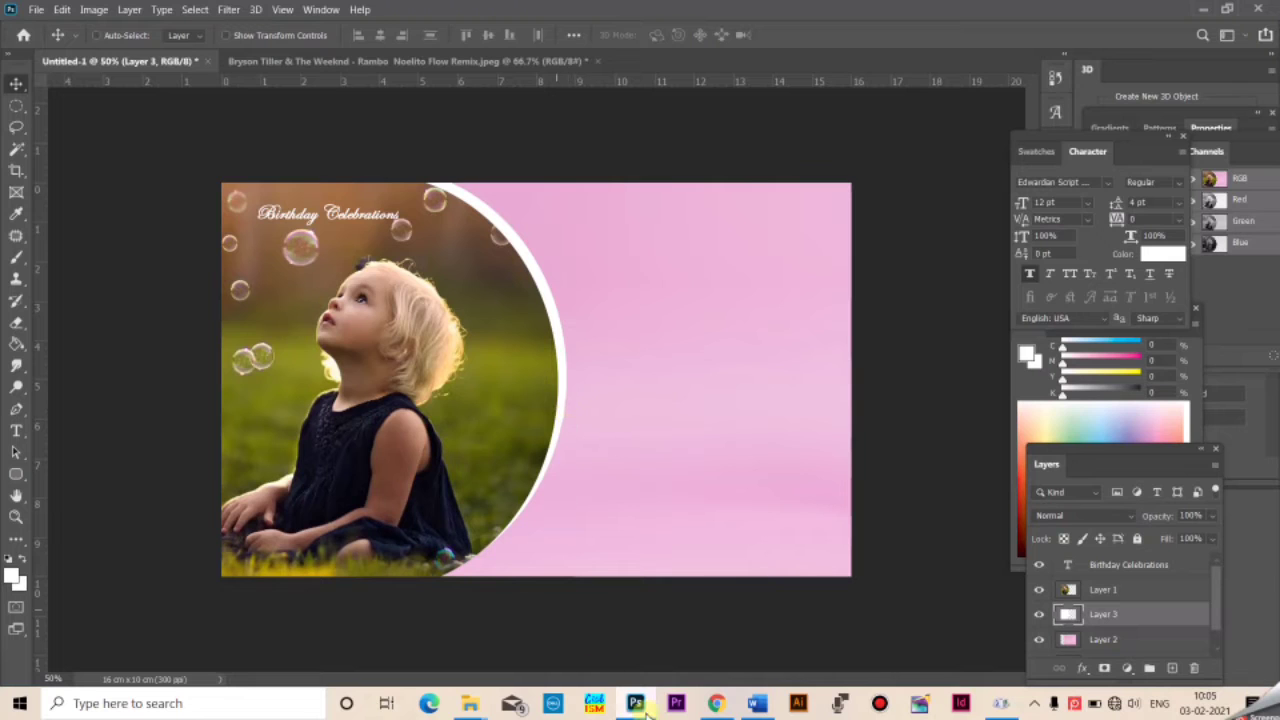
Copy the lines "Cordially invites" and "You to me" from the Word document and paste them as new text on the card's pink area in Photoshop
left_click(757, 703)
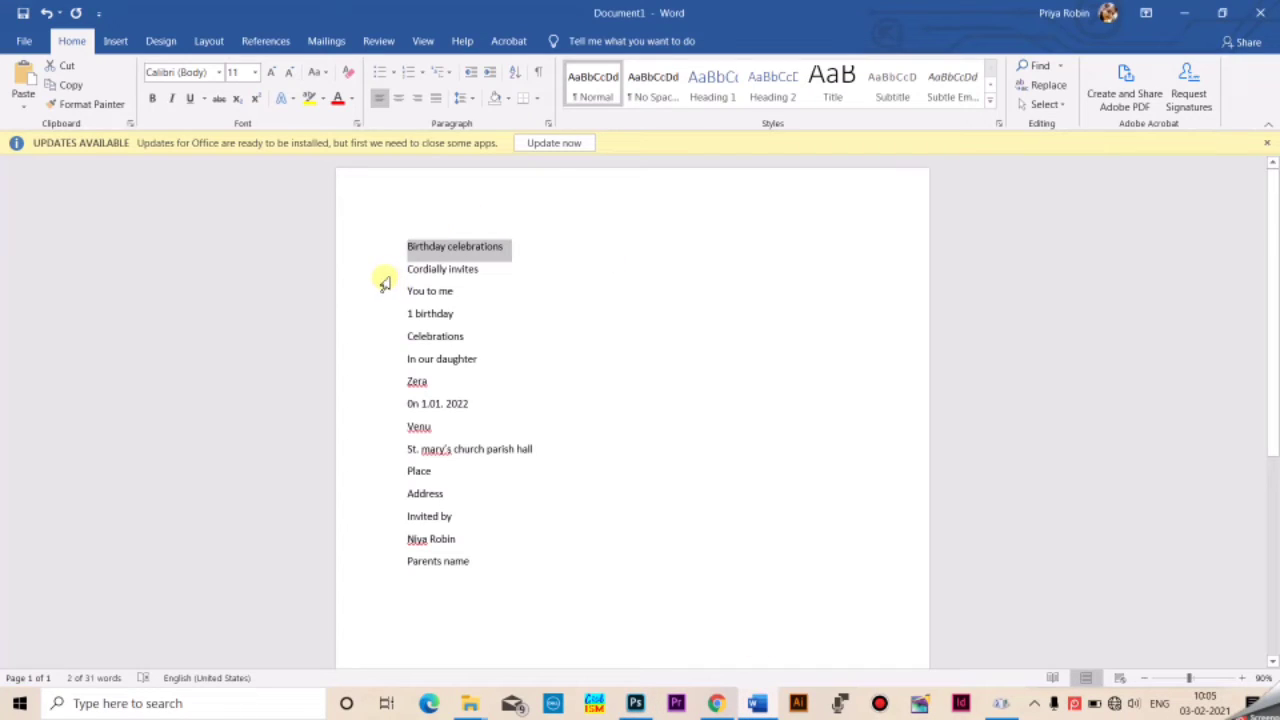
left_click_drag(384, 283, 384, 304)
key("ctrl+c")
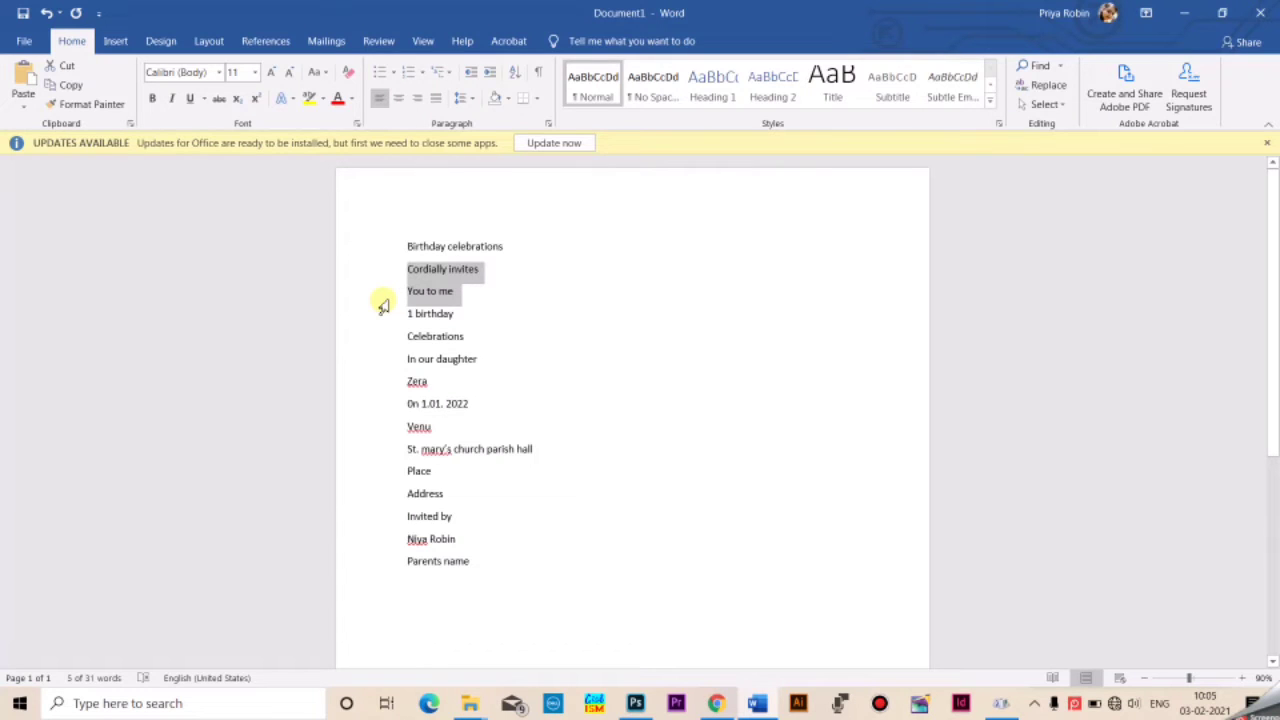
key("alt+Tab")
left_click(16, 431)
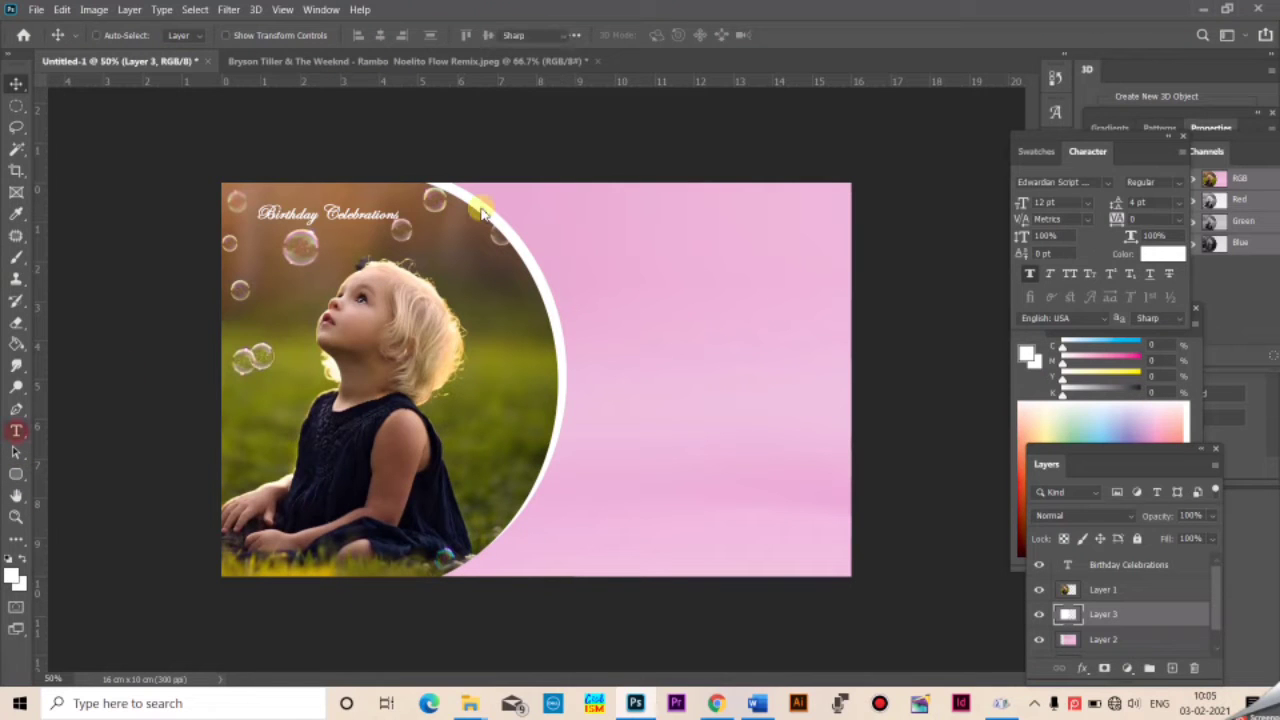
left_click(610, 239)
key("ctrl+v")
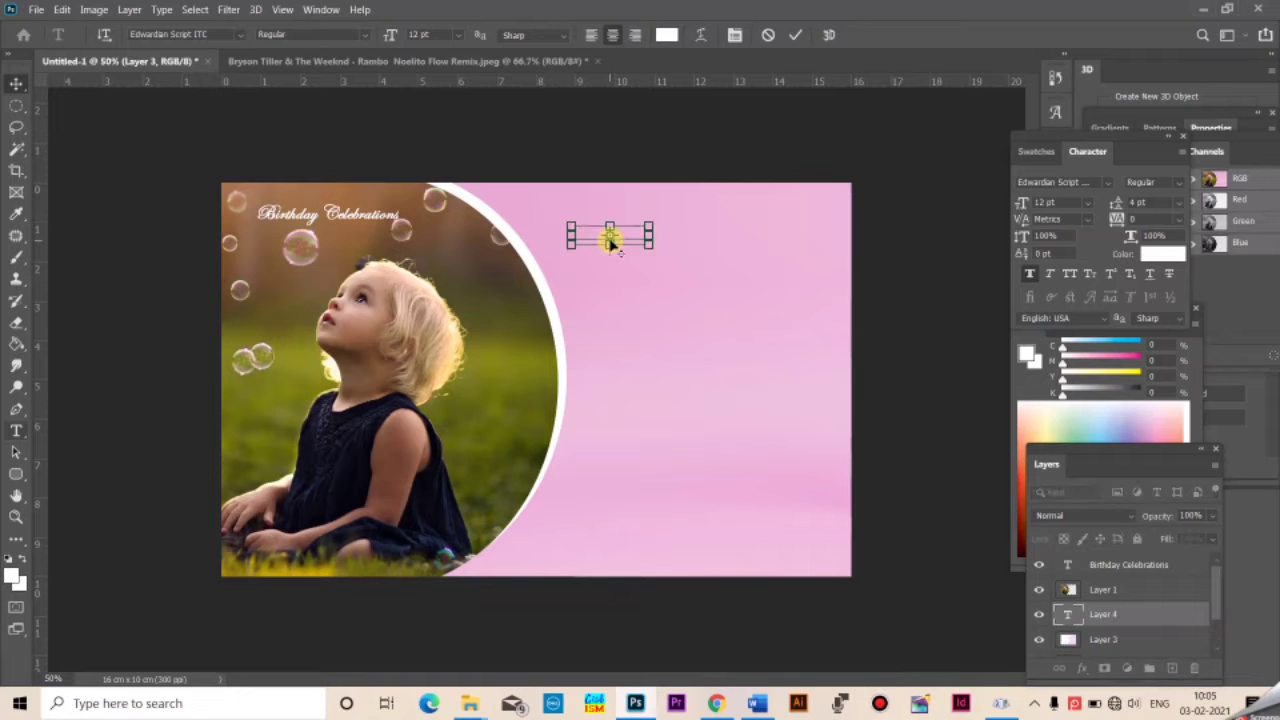
Select all of the pasted invitation text and change its colour from the palette to dark blue
key("ctrl+a")
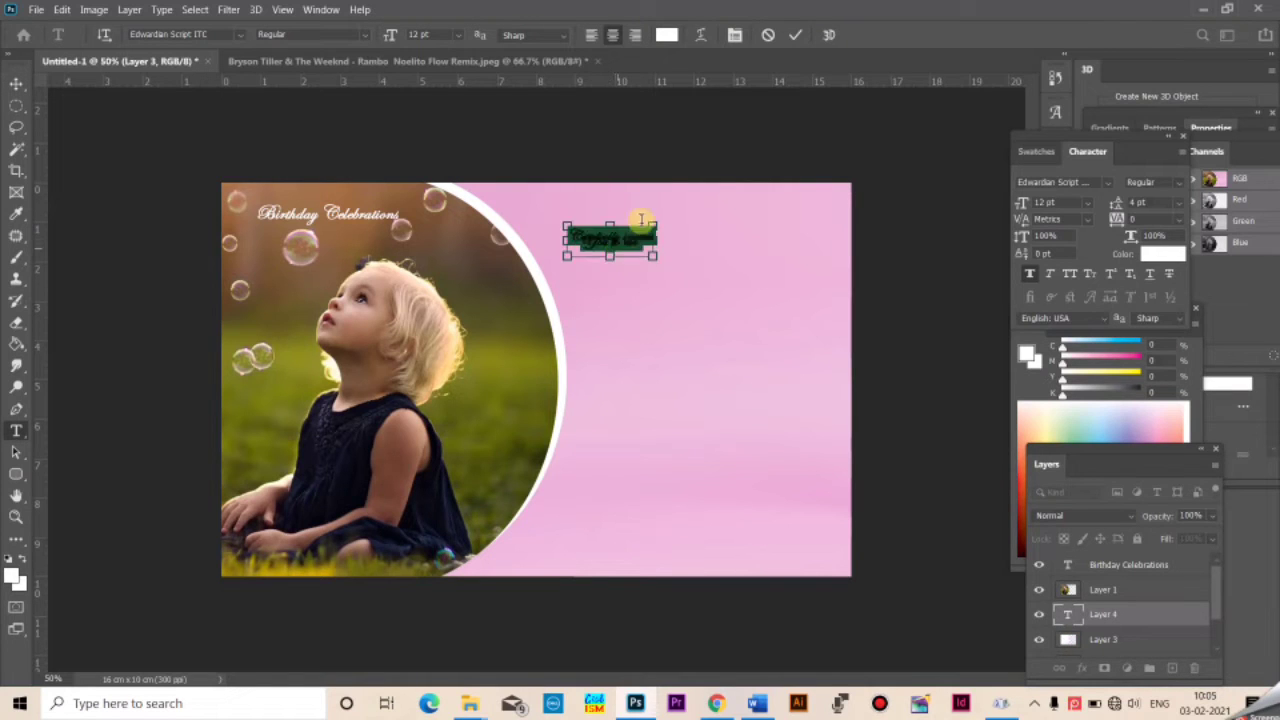
left_click(666, 35)
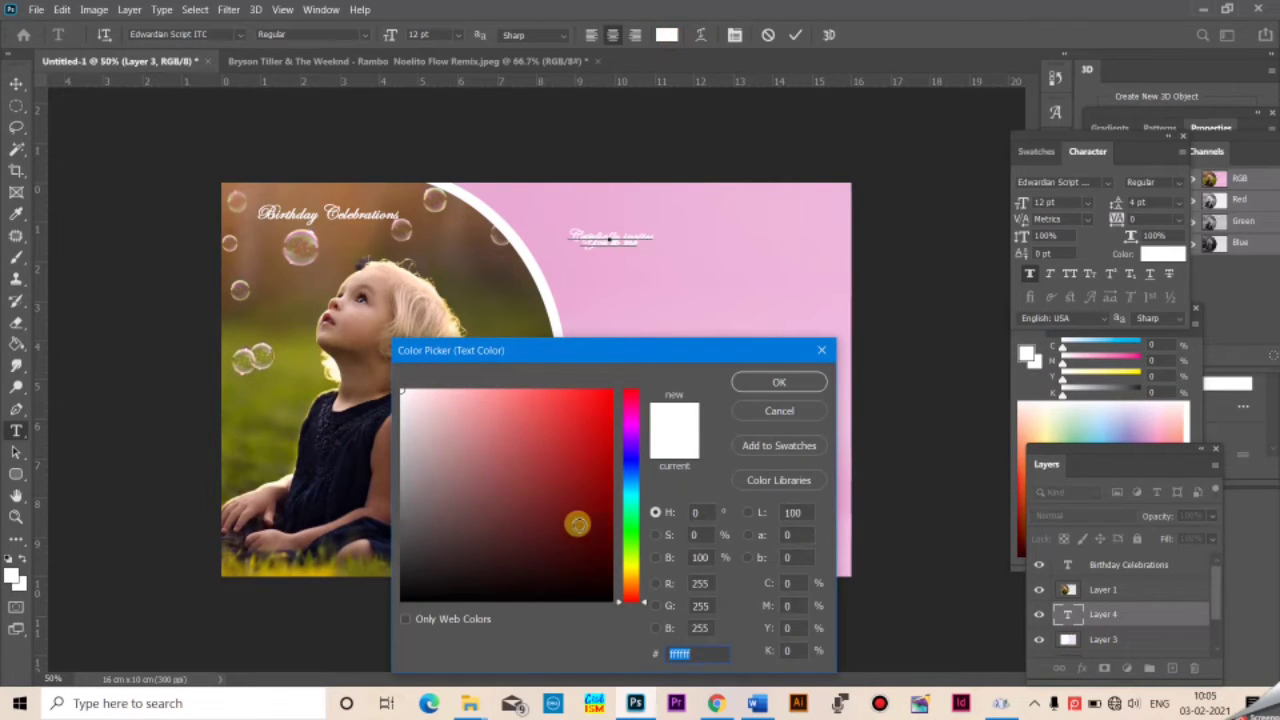
left_click(609, 511)
left_click(627, 478)
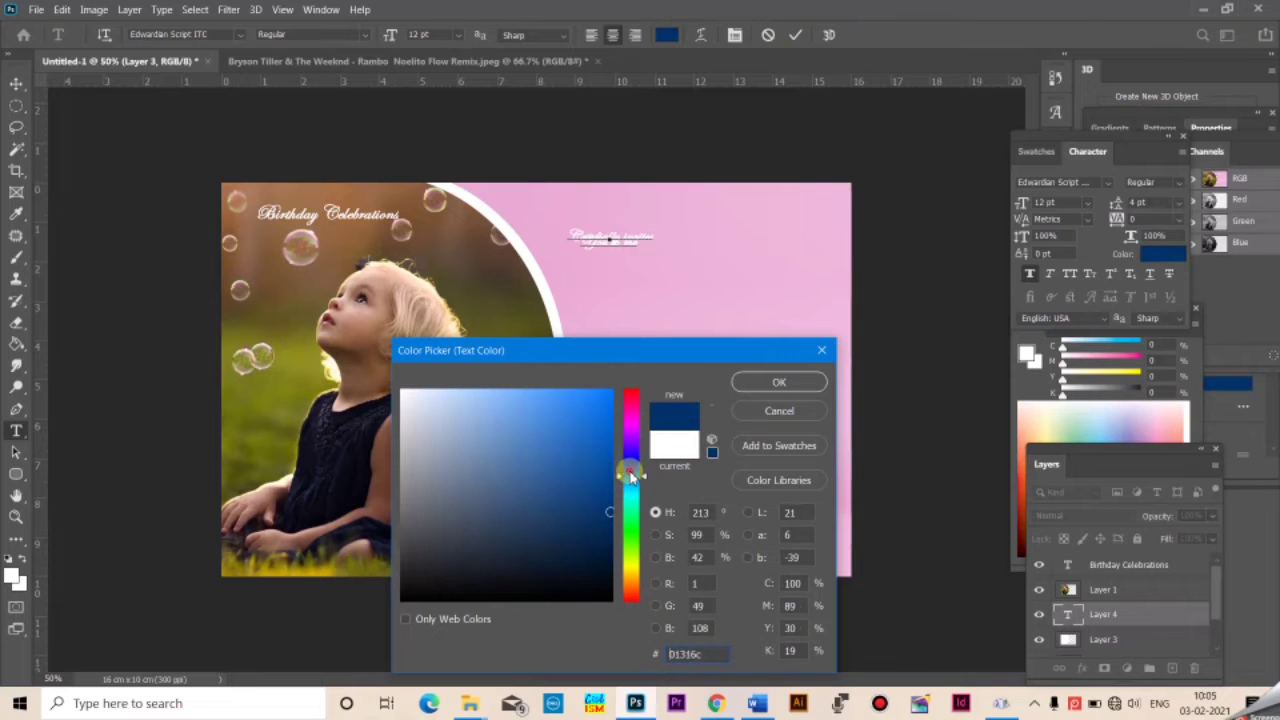
left_click(762, 383)
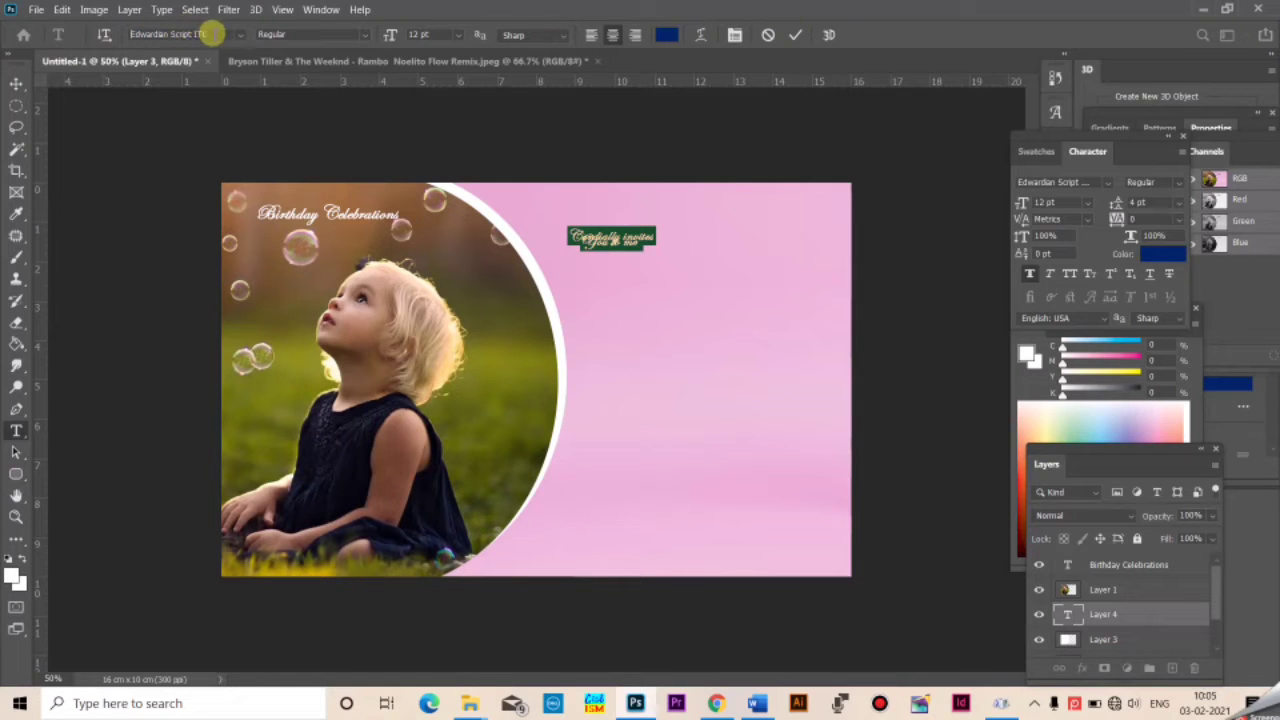
Set the font of the "Cordially invites You to me" text to Times New Roman Italic
left_click(214, 34)
type("tim")
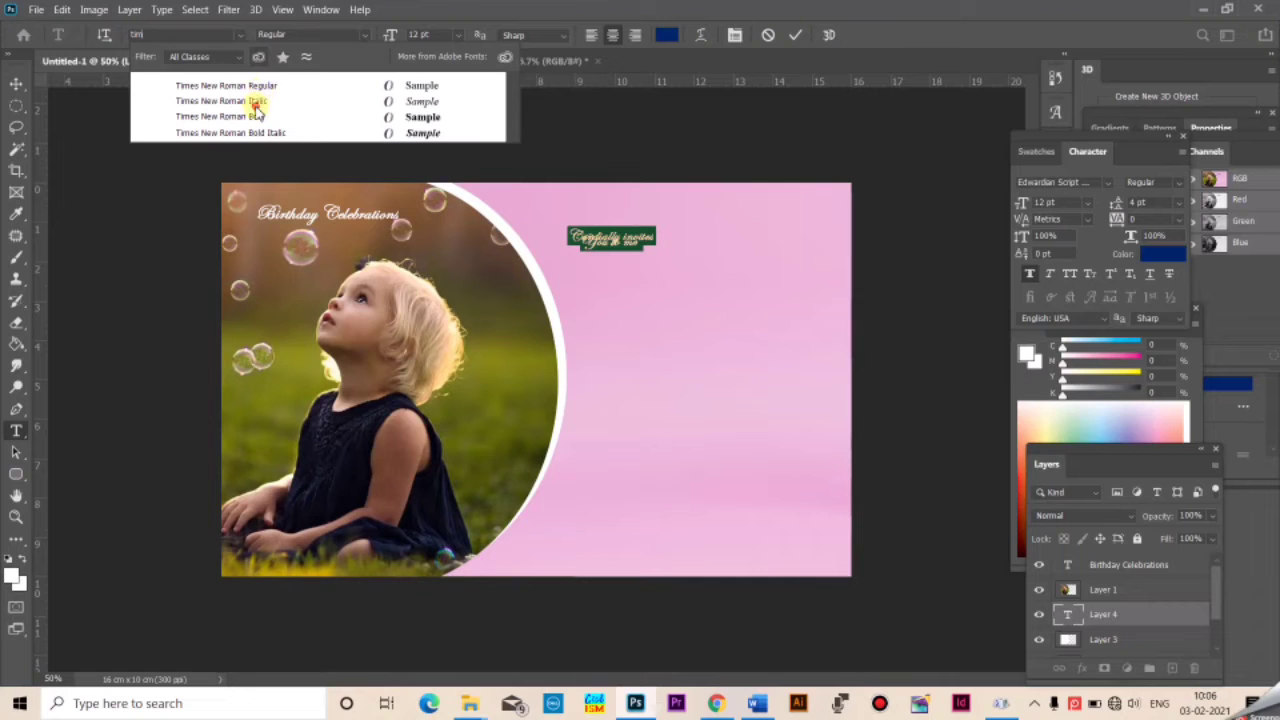
left_click(255, 104)
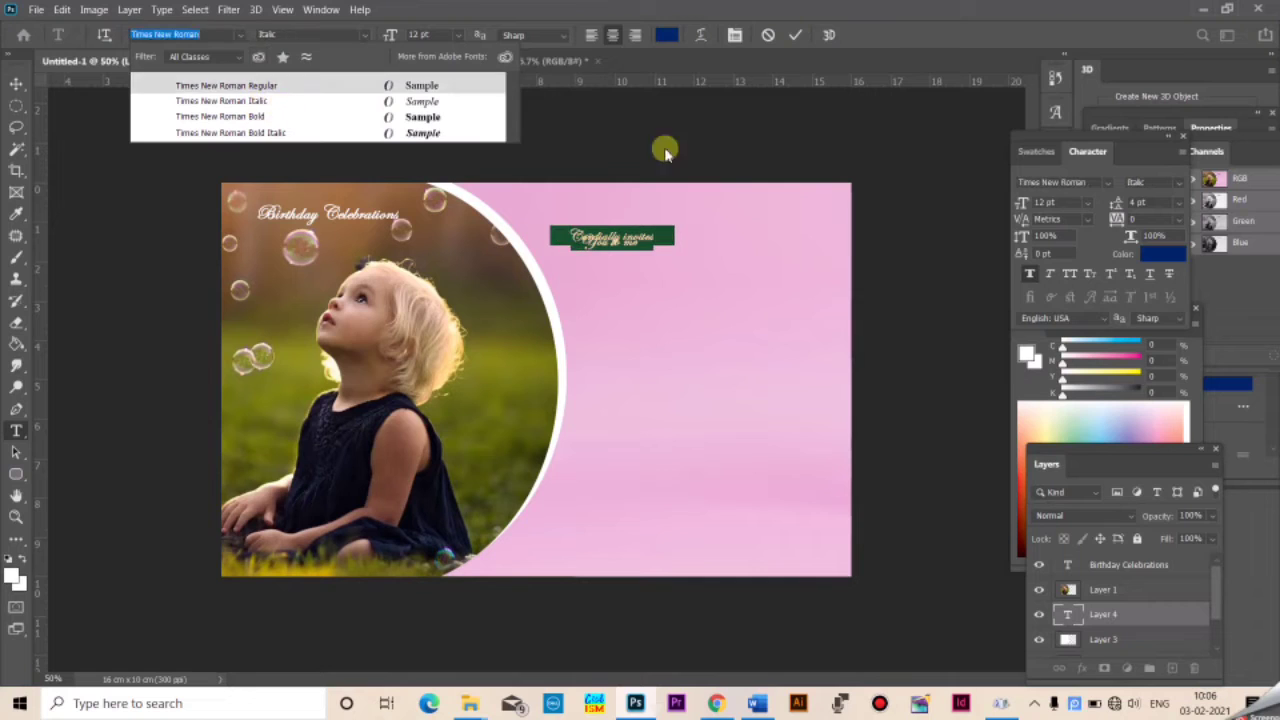
left_click(612, 248)
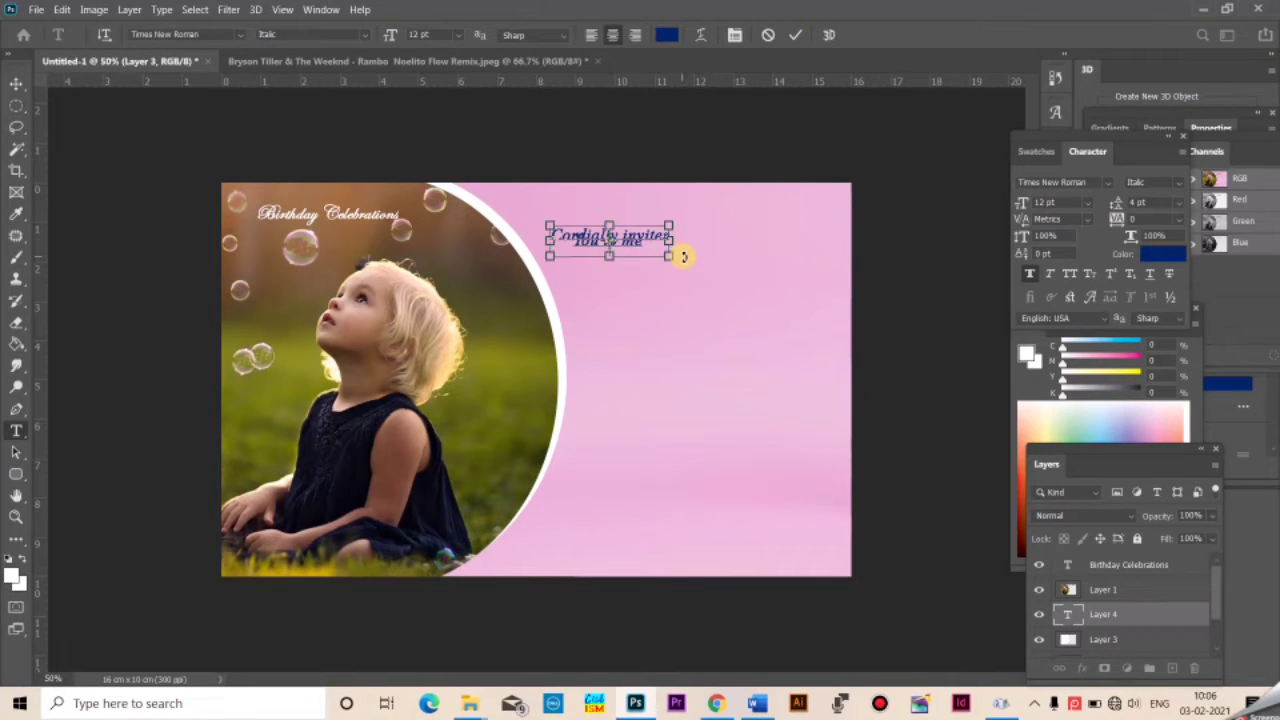
Set the line spacing of the two-line invitation text to 16 pt
key("ctrl+a")
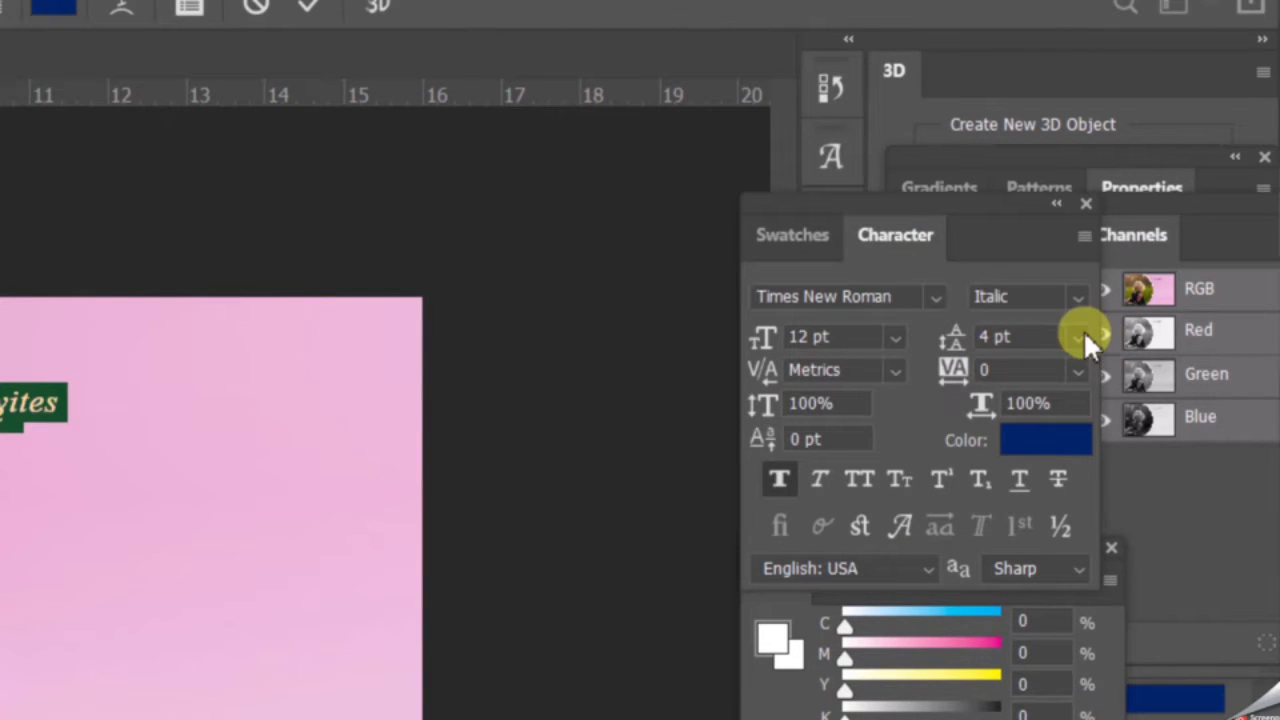
left_click(1080, 335)
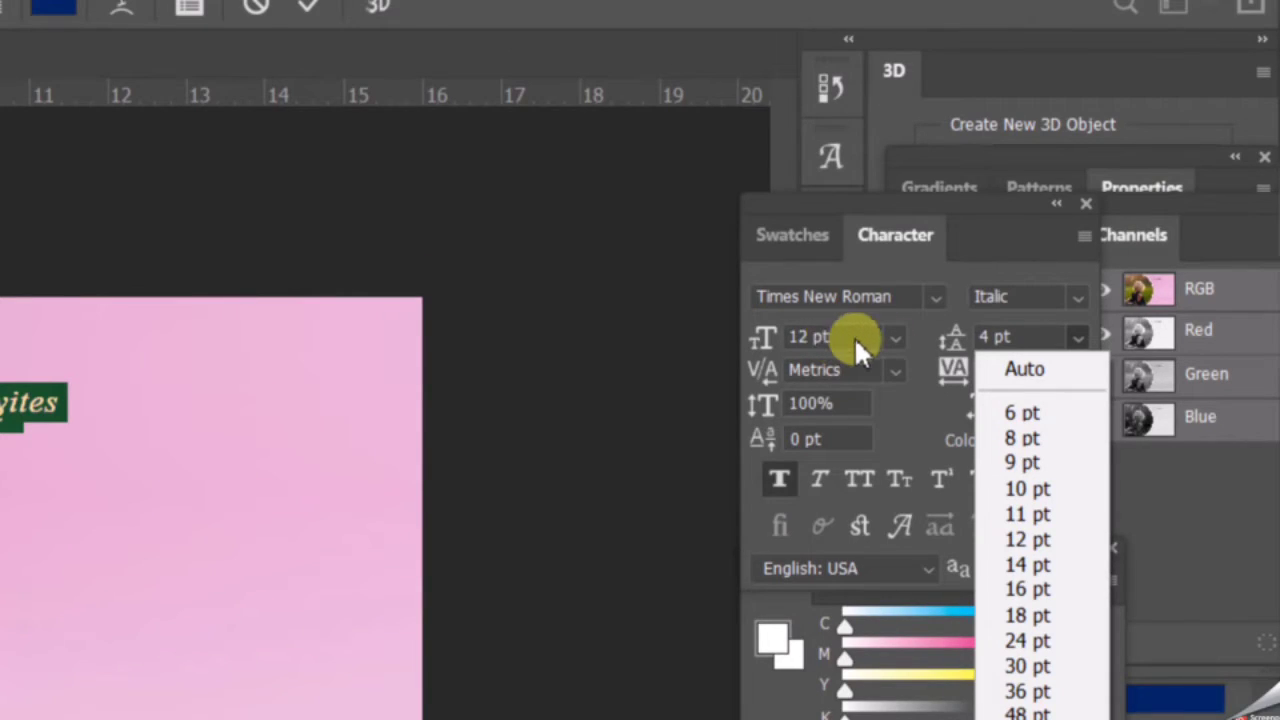
left_click(1047, 591)
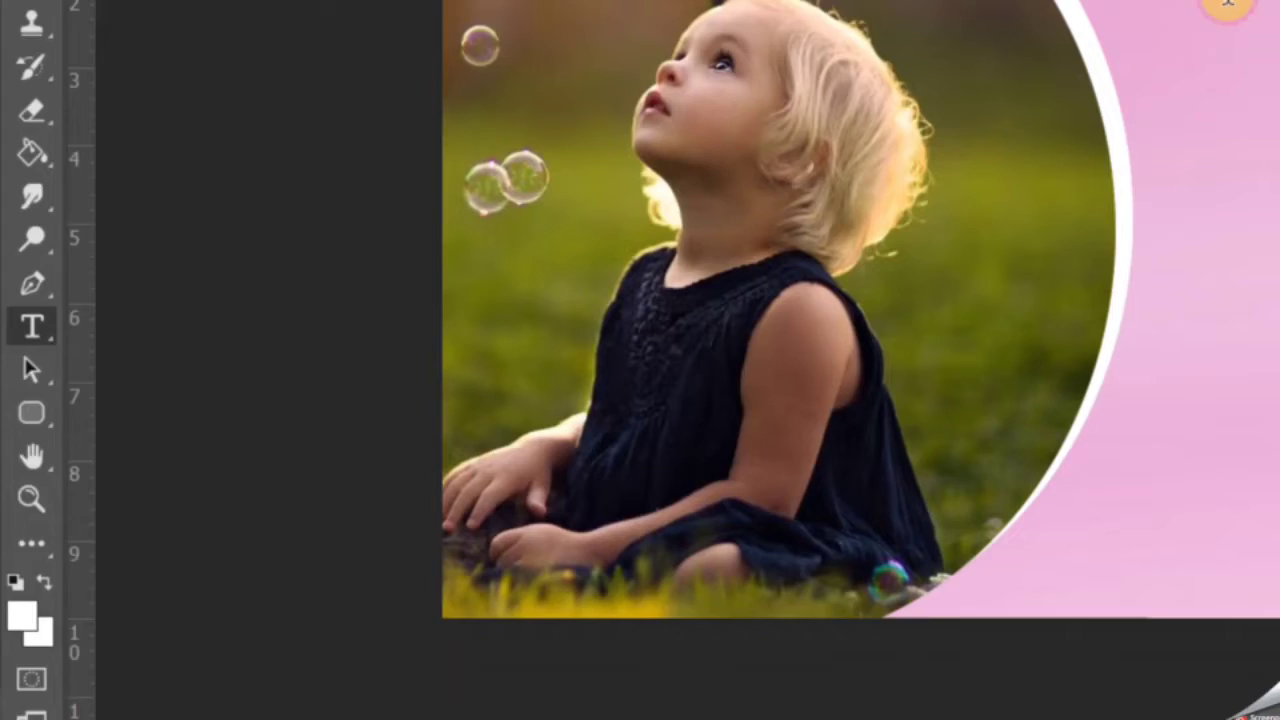
Commit the invitation text and move it right and slightly up, near the top of the pink area
left_click(1237, 129)
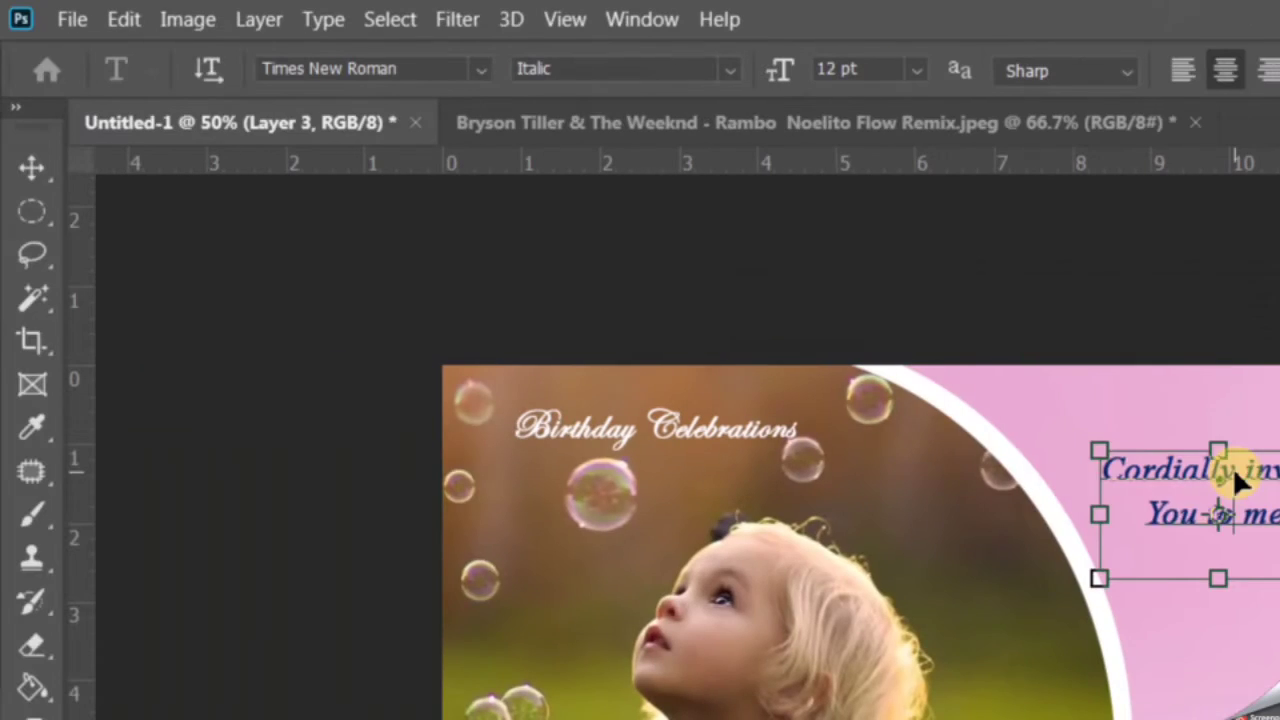
key("ctrl+a")
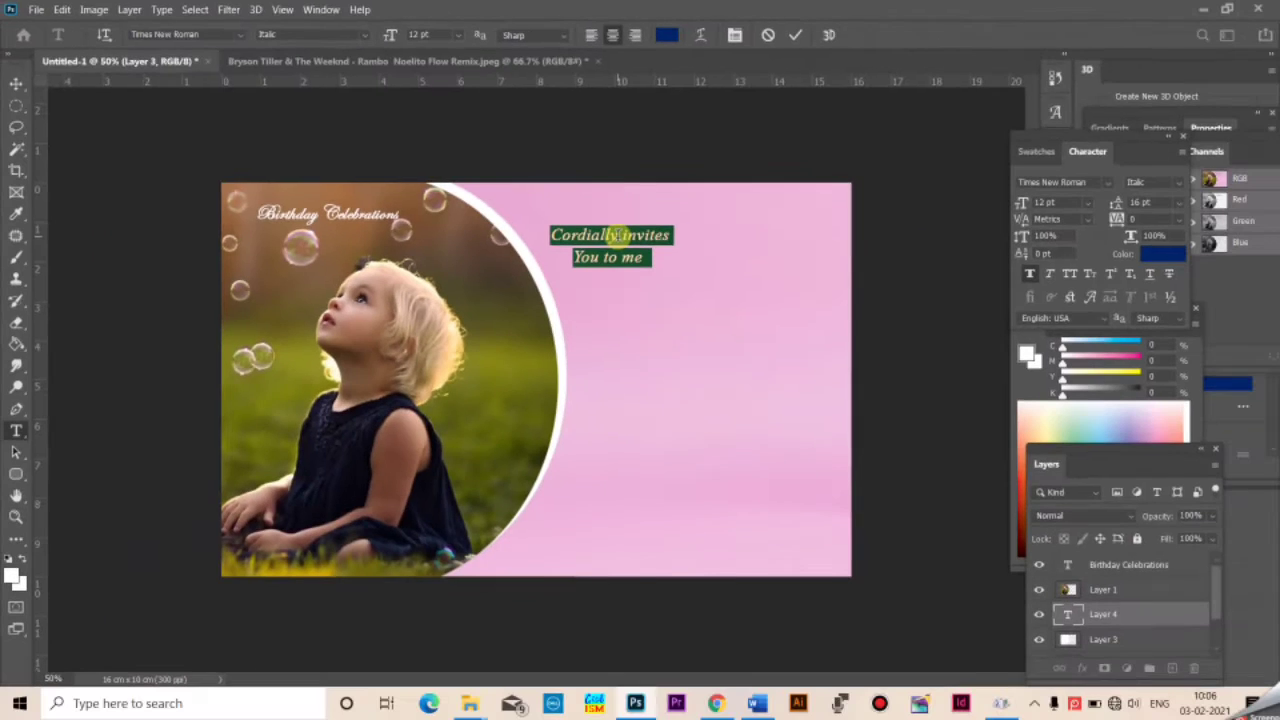
left_click(15, 82)
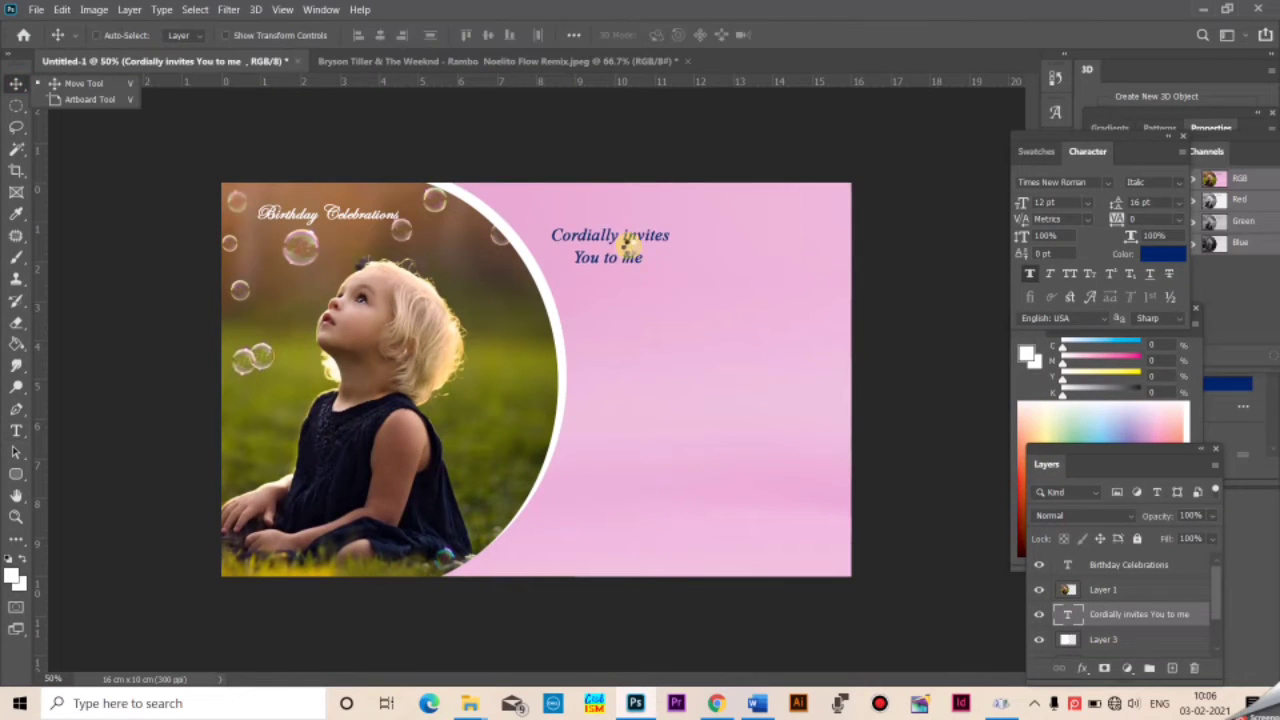
left_click_drag(687, 242, 736, 235)
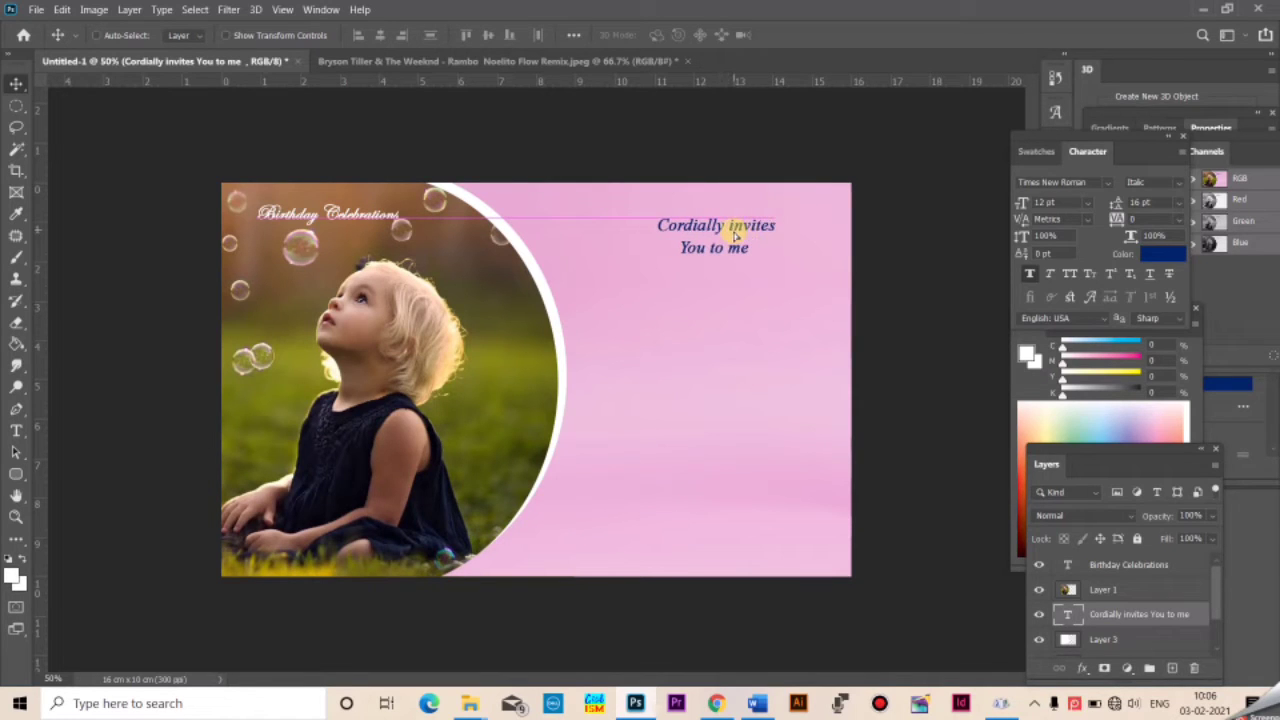
Switch to Word to check the next invitation line, "1 birthday", and return to the card in Photoshop
left_click(757, 703)
left_click(402, 316)
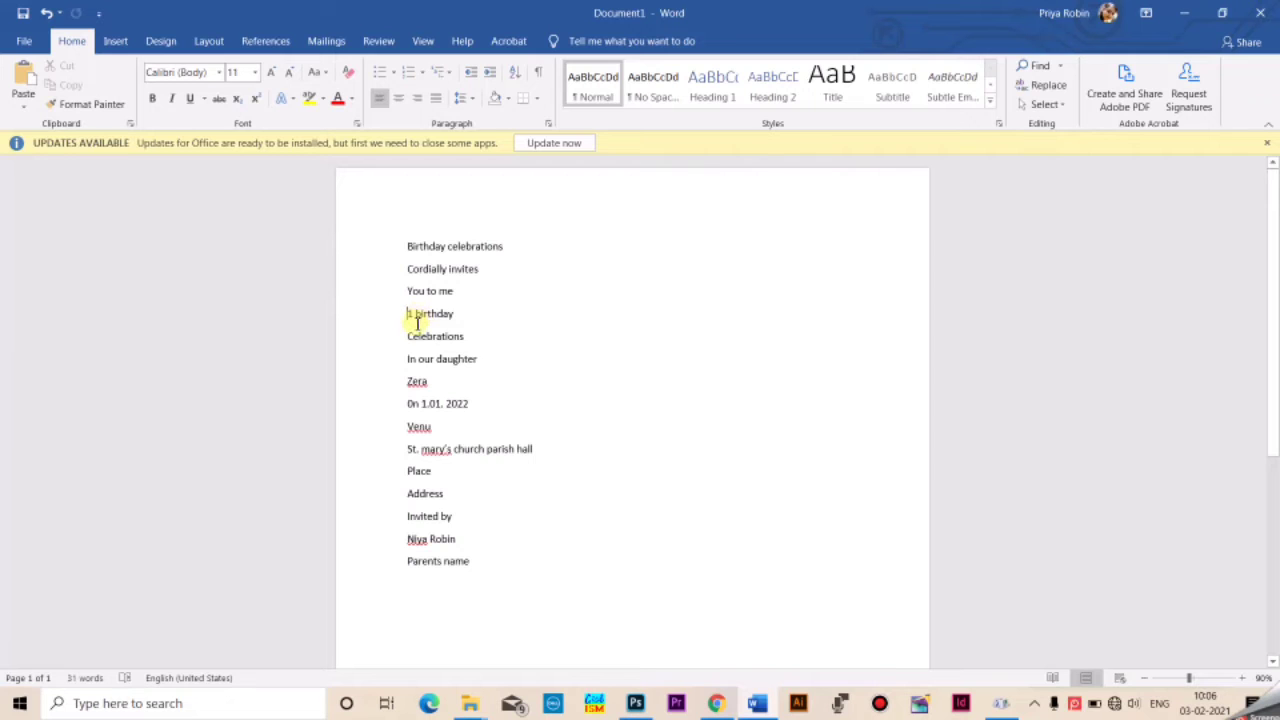
left_click_drag(413, 312, 390, 312)
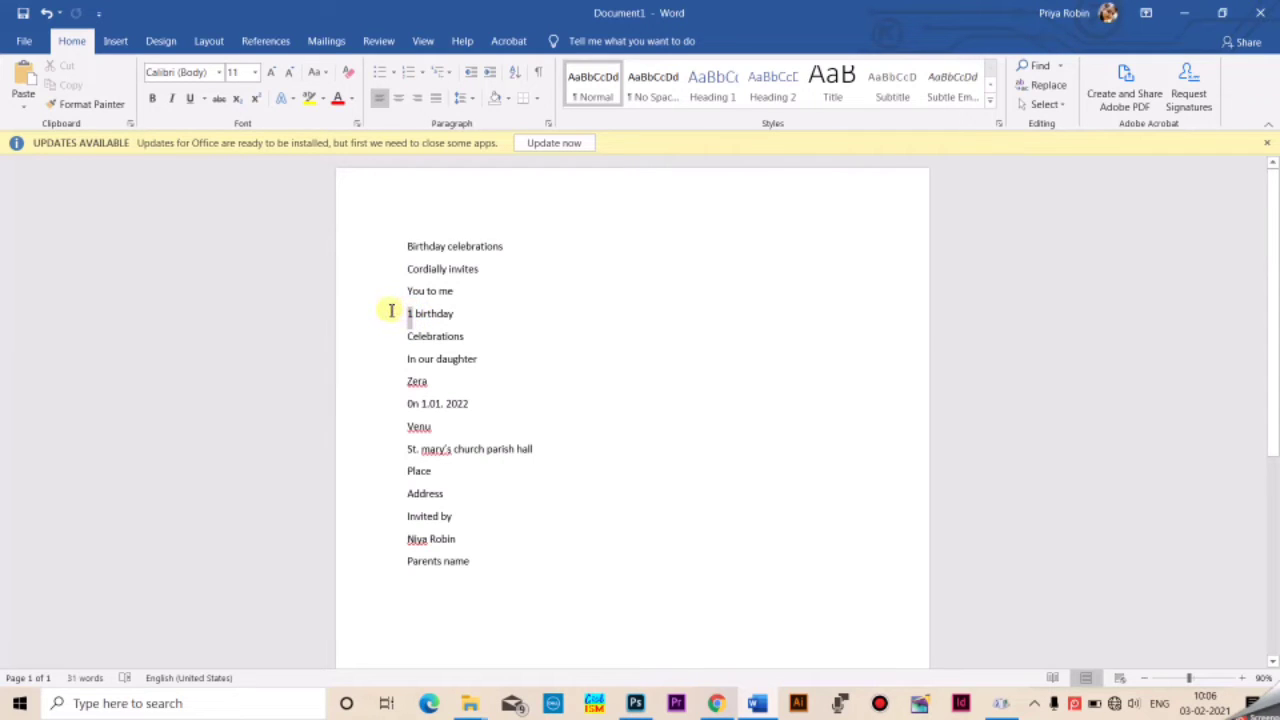
key("alt+Tab")
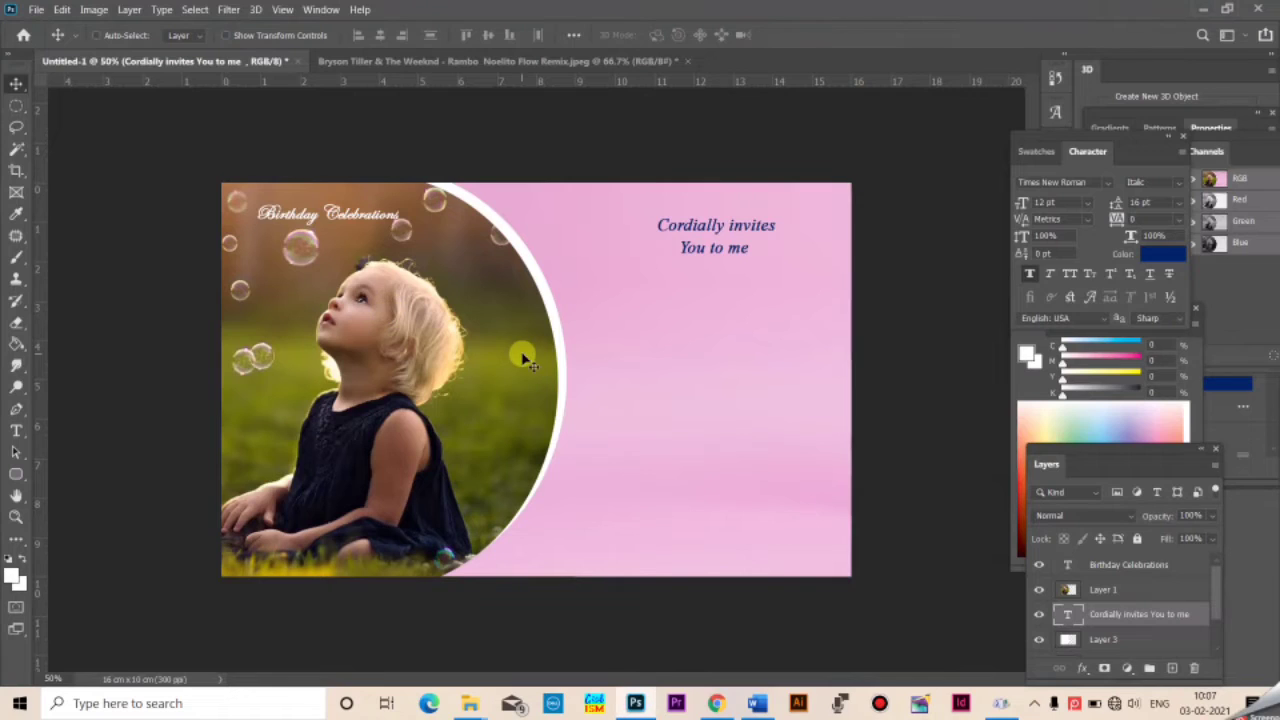
Open the golden number 1 picture "images (23)" from the Birthday card folder
key("ctrl")
key("ctrl+o")
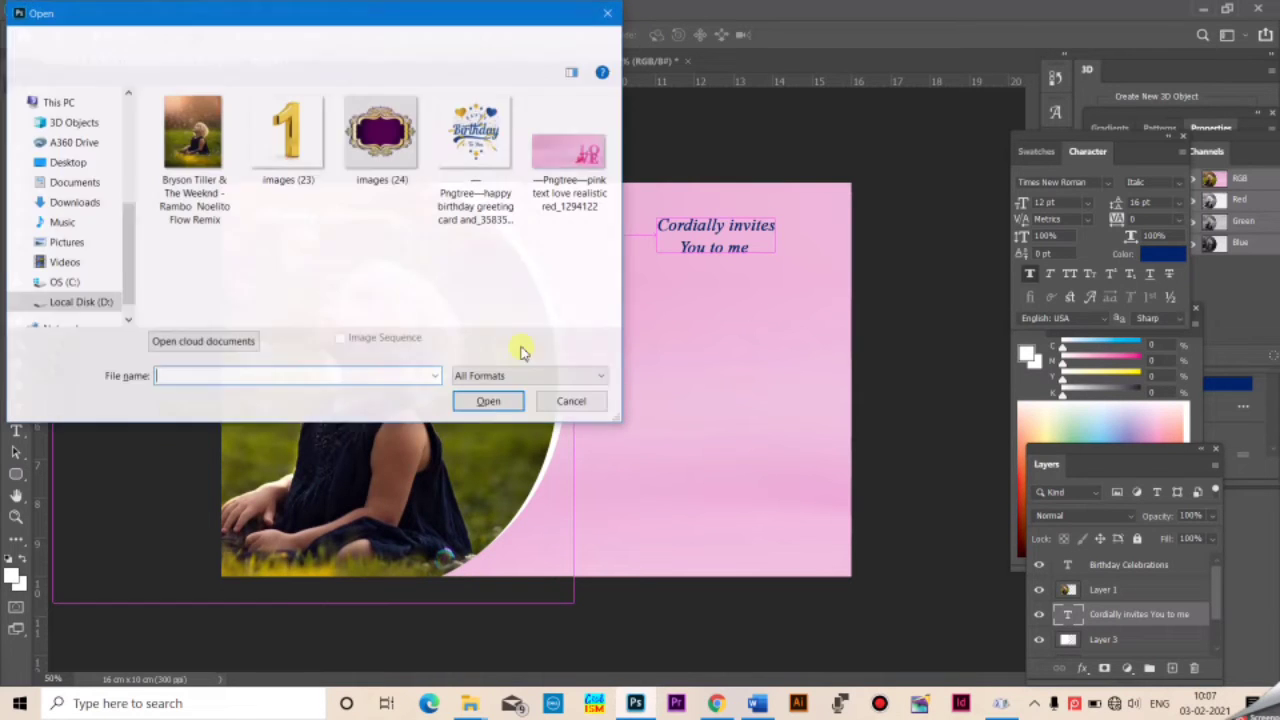
left_click(300, 158)
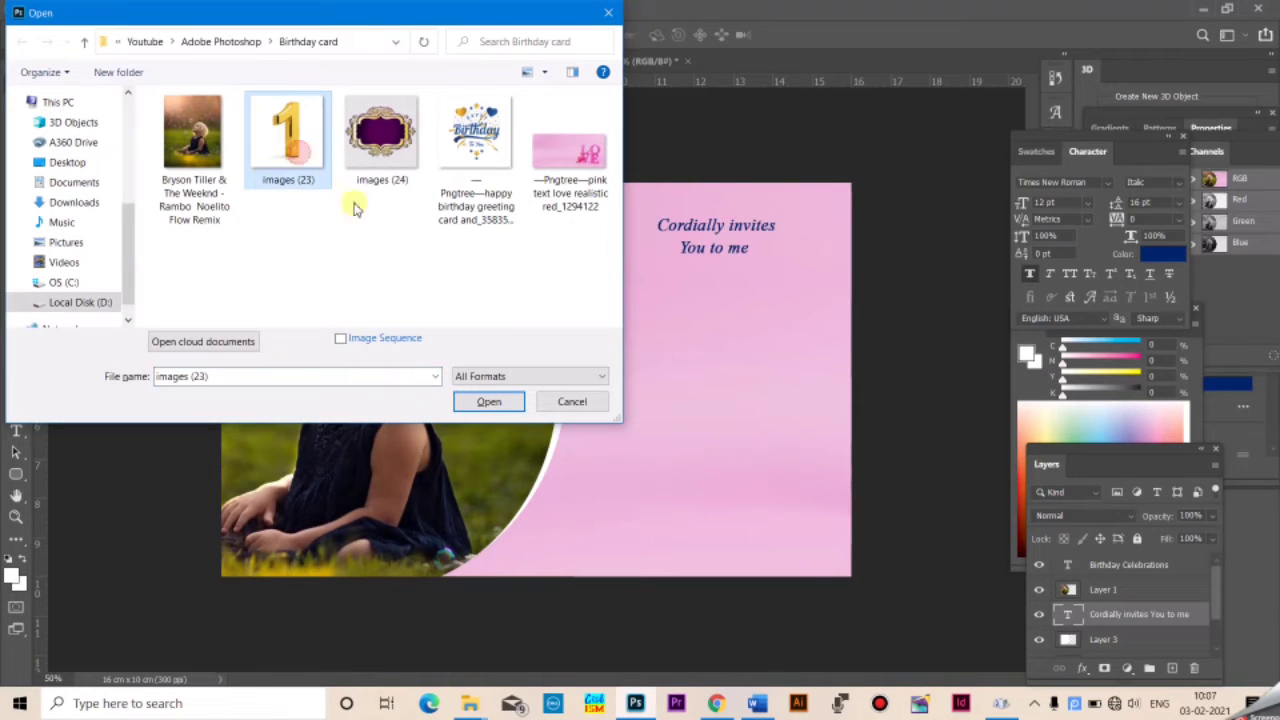
left_click(491, 405)
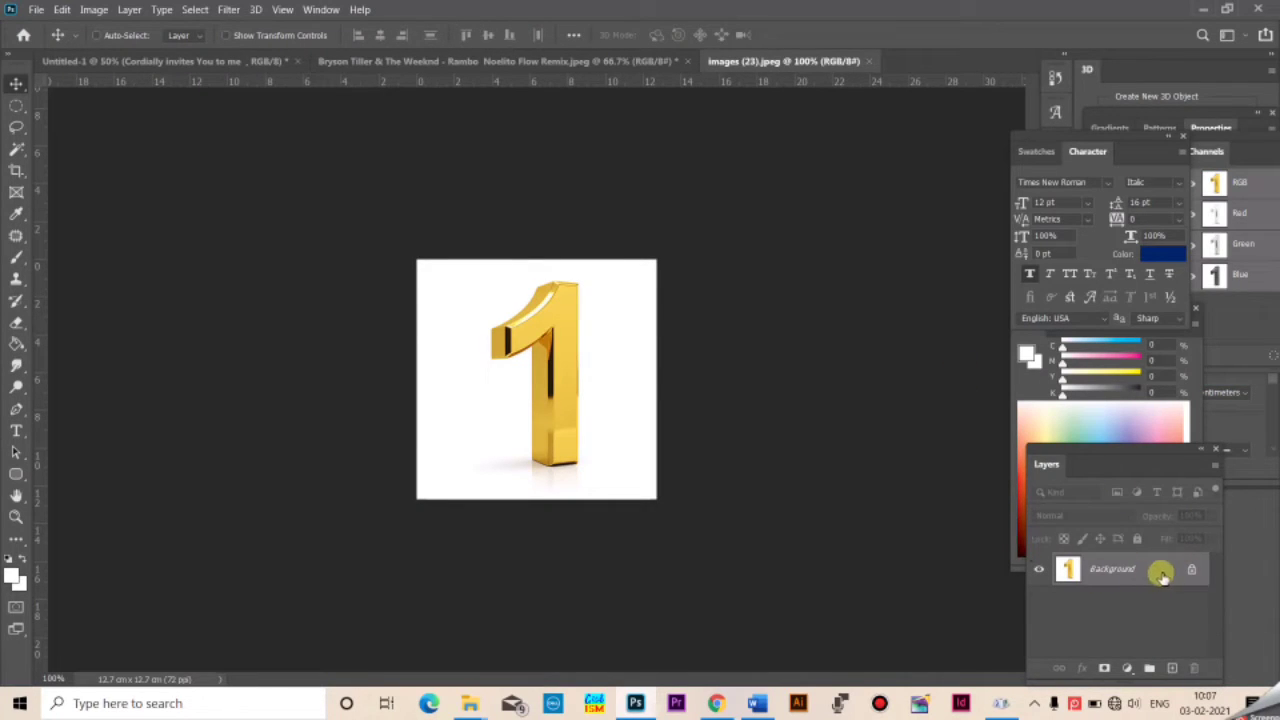
Convert the number picture's locked Background into a regular layer named Layer 0
key("w")
left_click(620, 330)
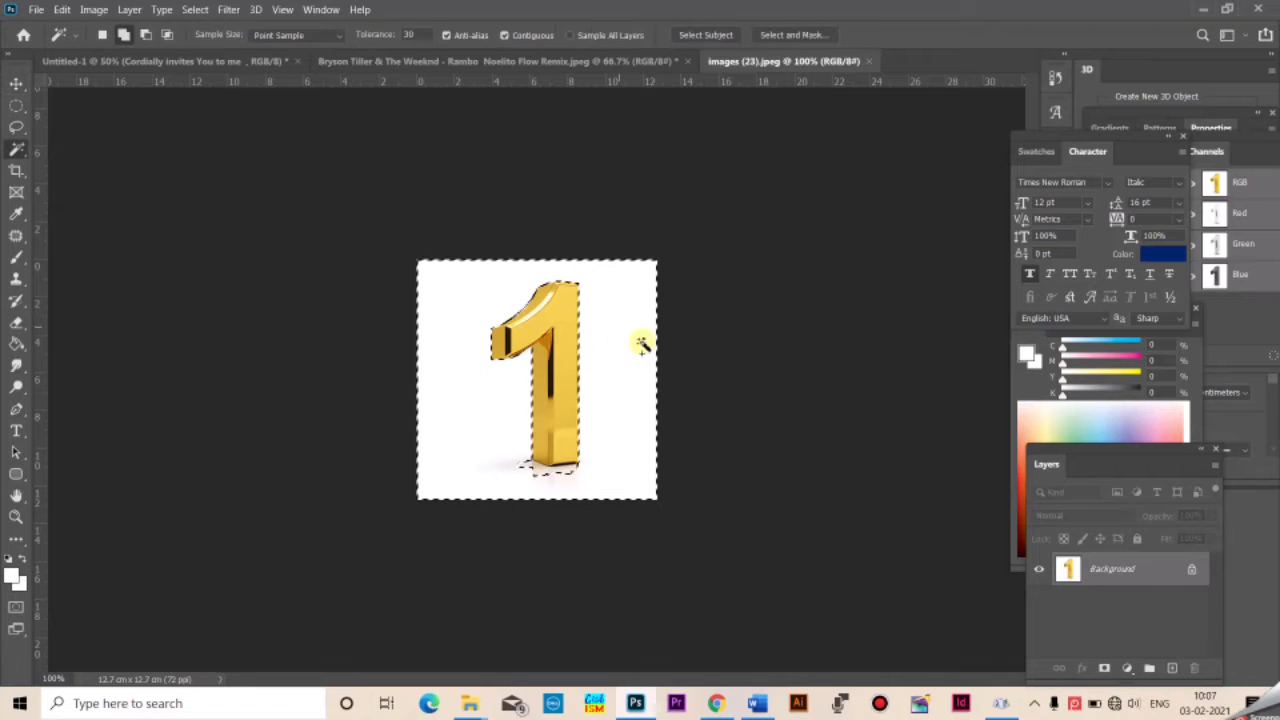
double_click(1170, 560)
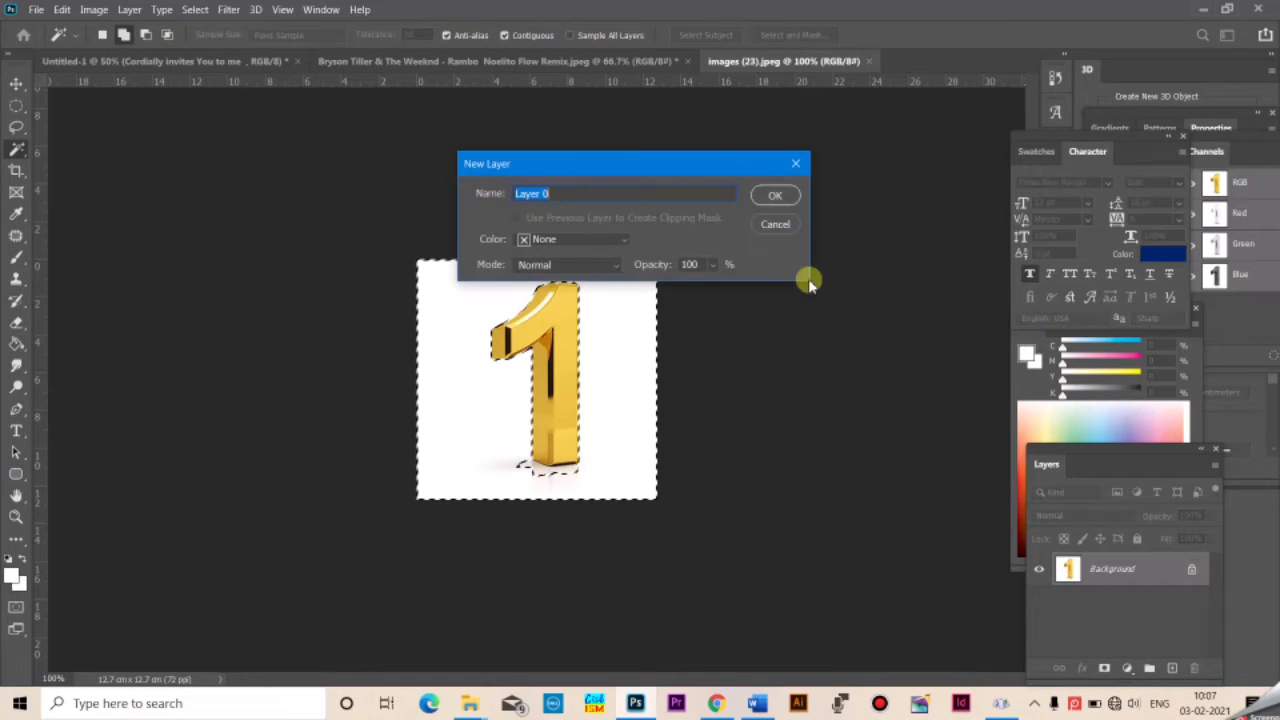
left_click(769, 194)
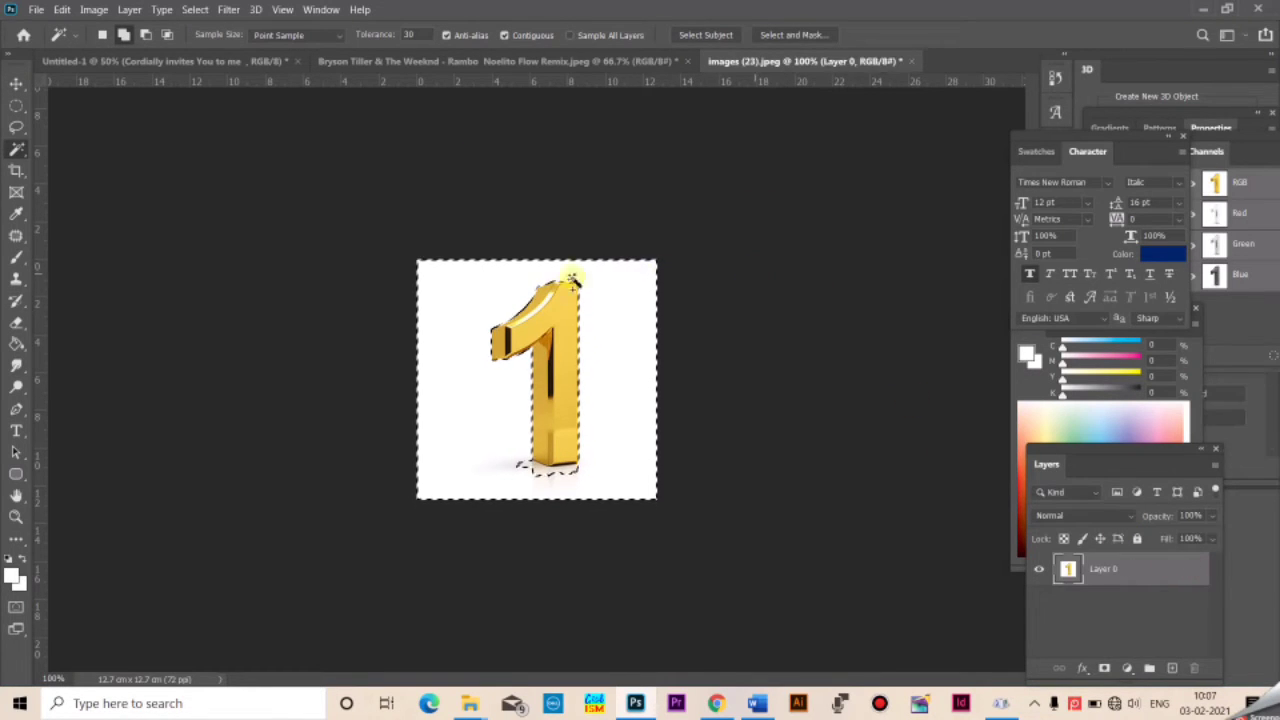
Select the white background and the reflection beneath the golden number 1 with the Magic Wand, delete them, and deselect
left_click(680, 337)
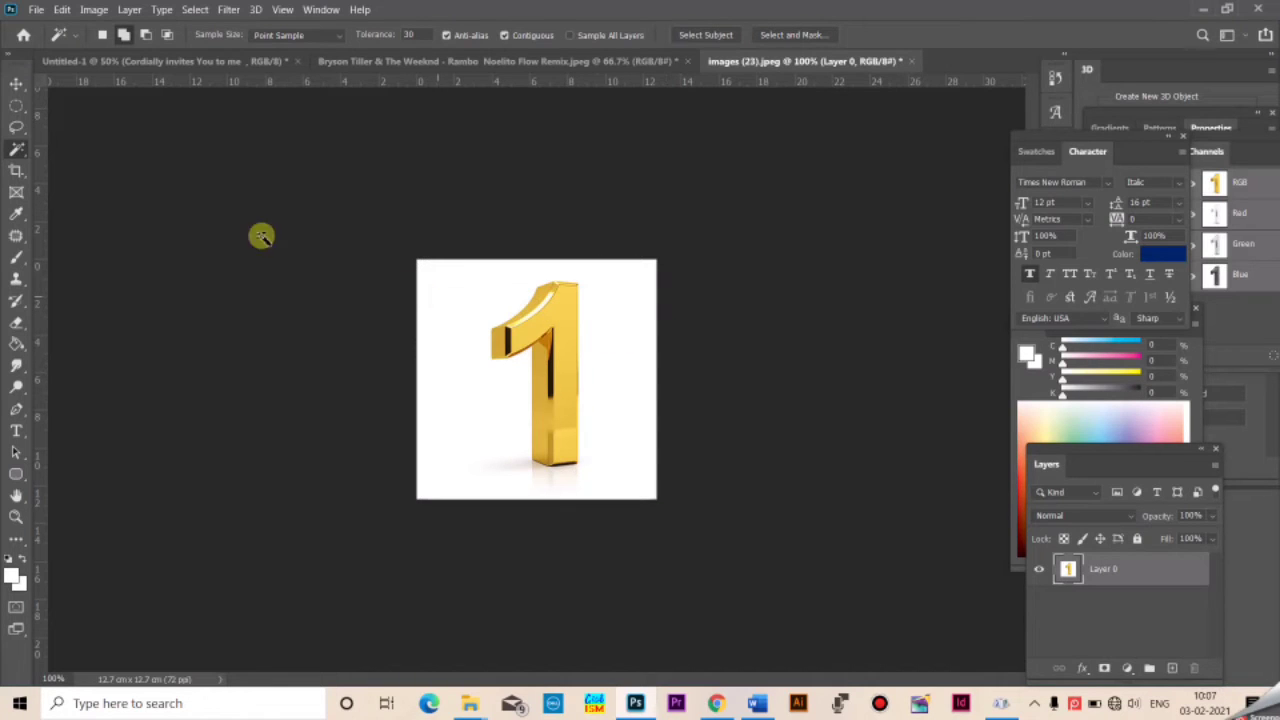
left_click(478, 300)
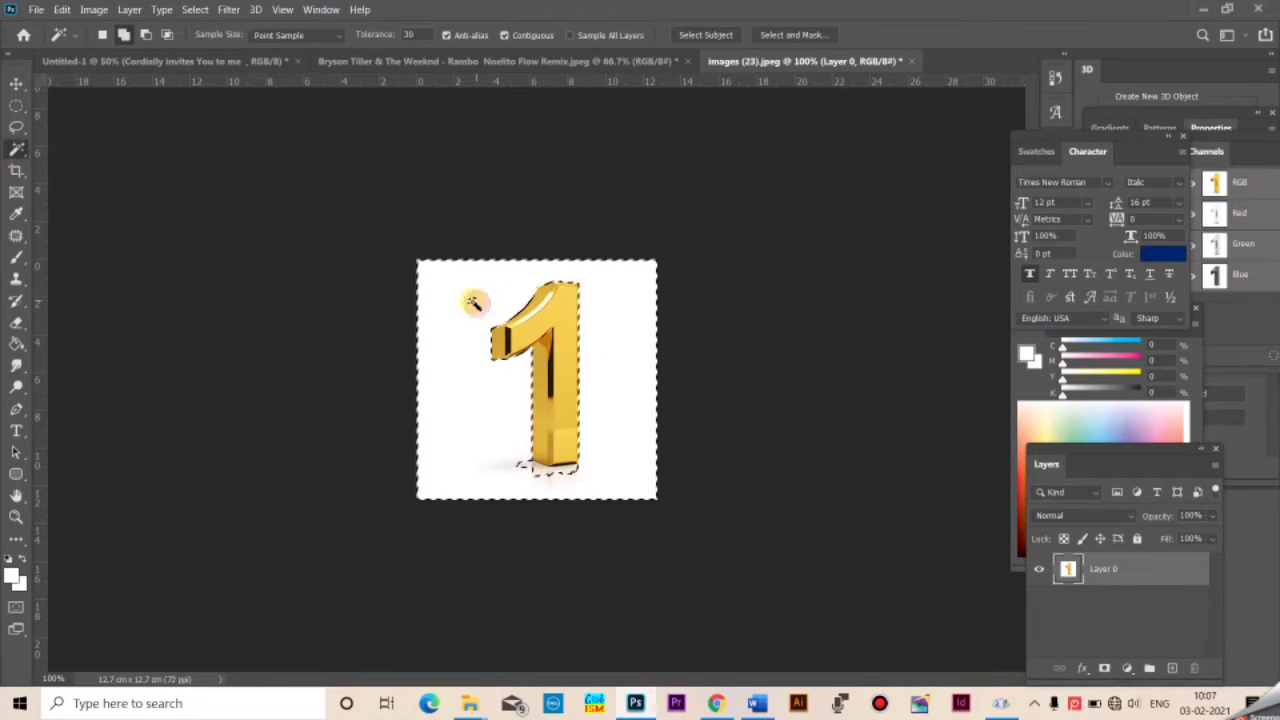
left_click(558, 477)
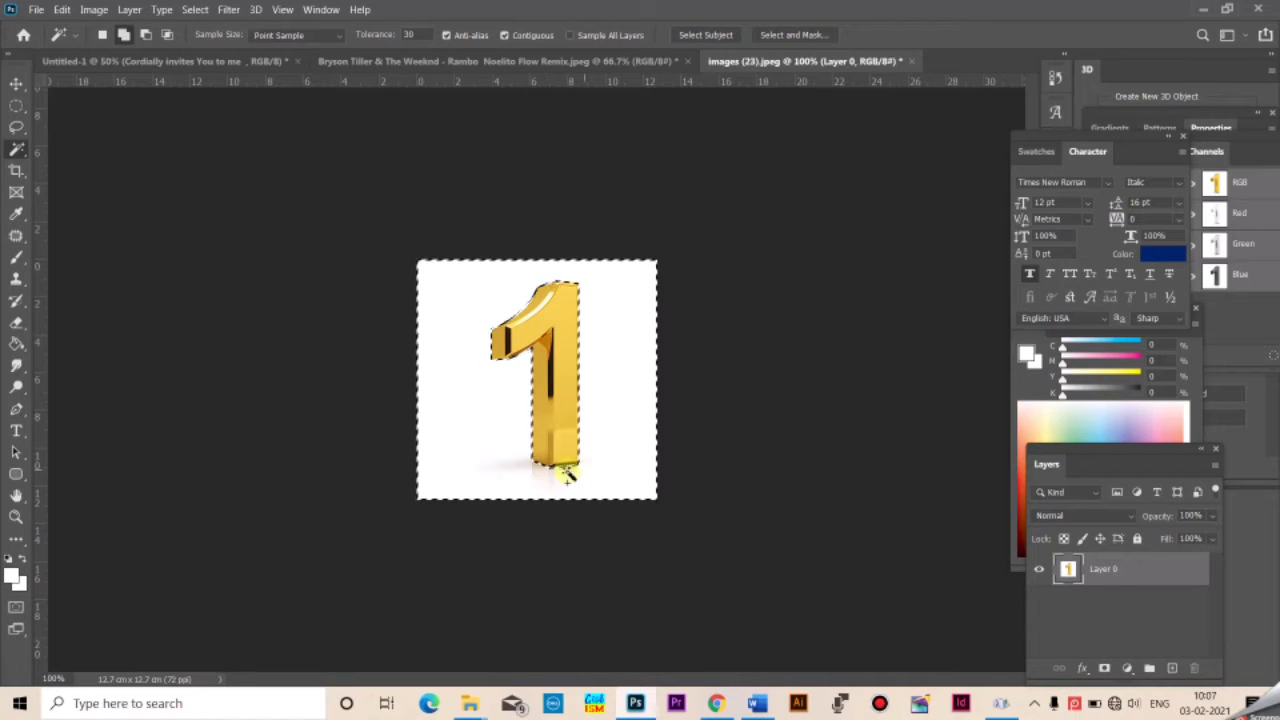
left_click(548, 403, "ctrl")
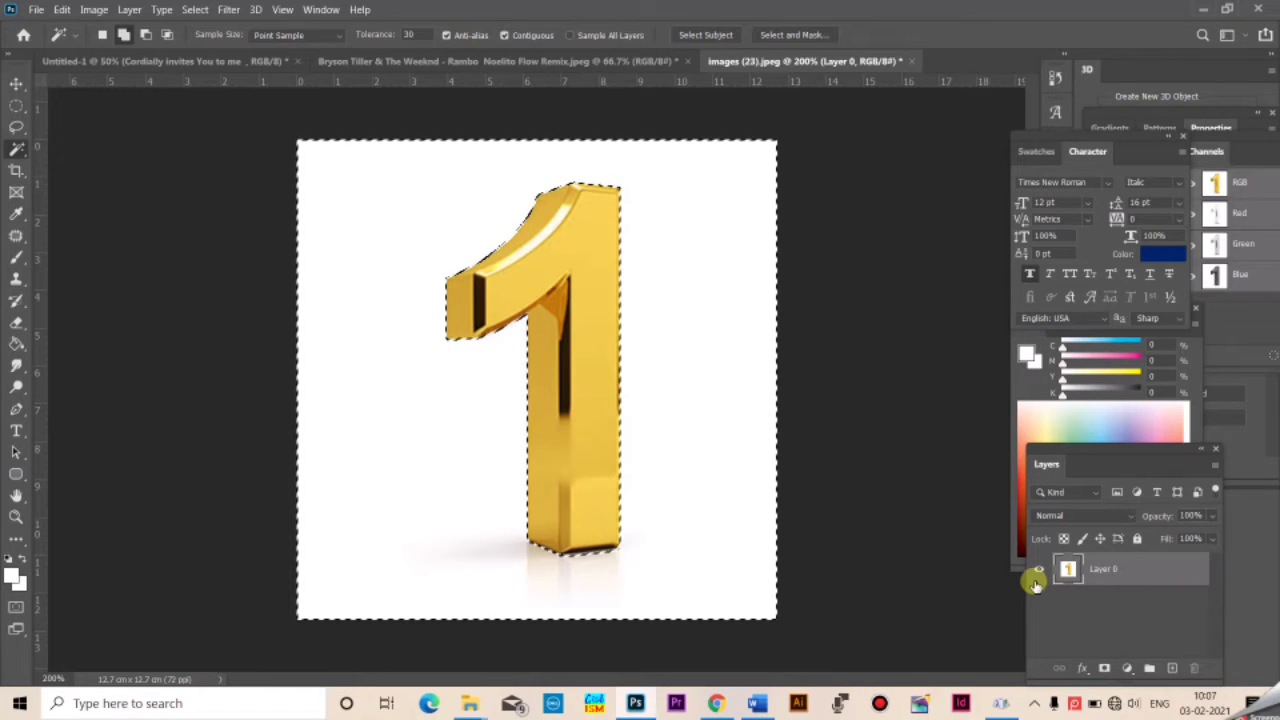
key("Delete")
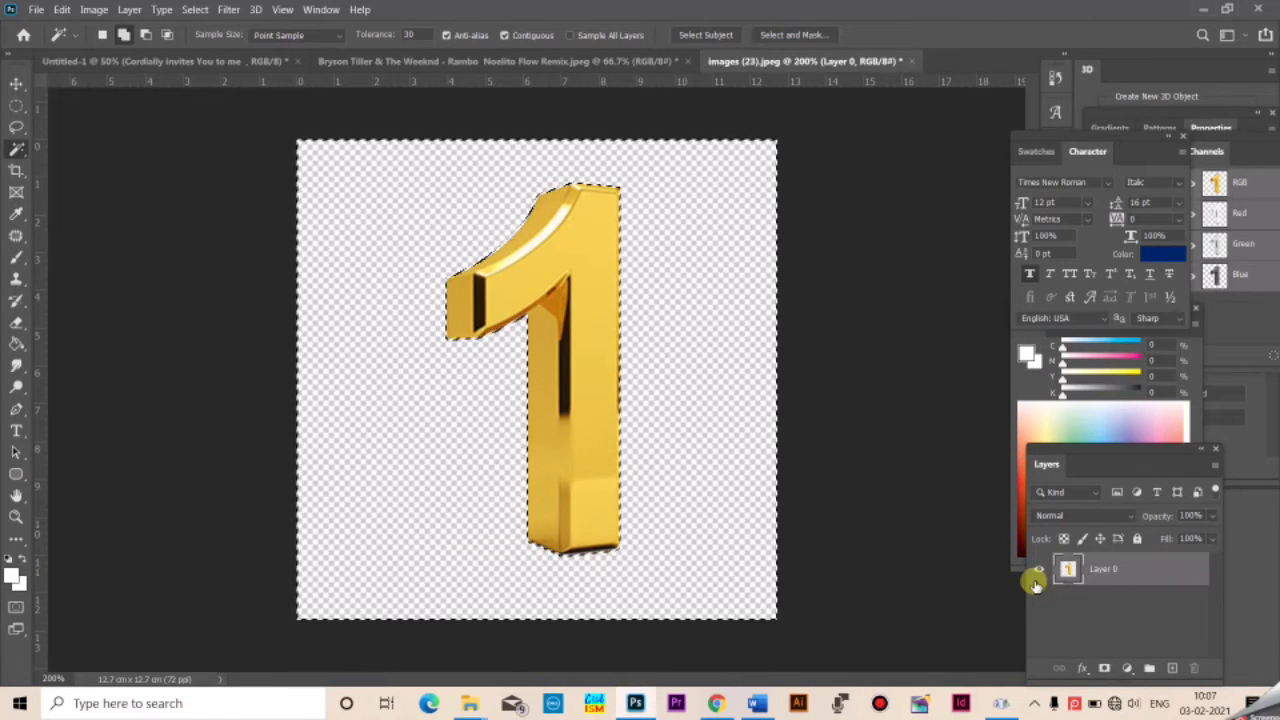
key("ctrl+d")
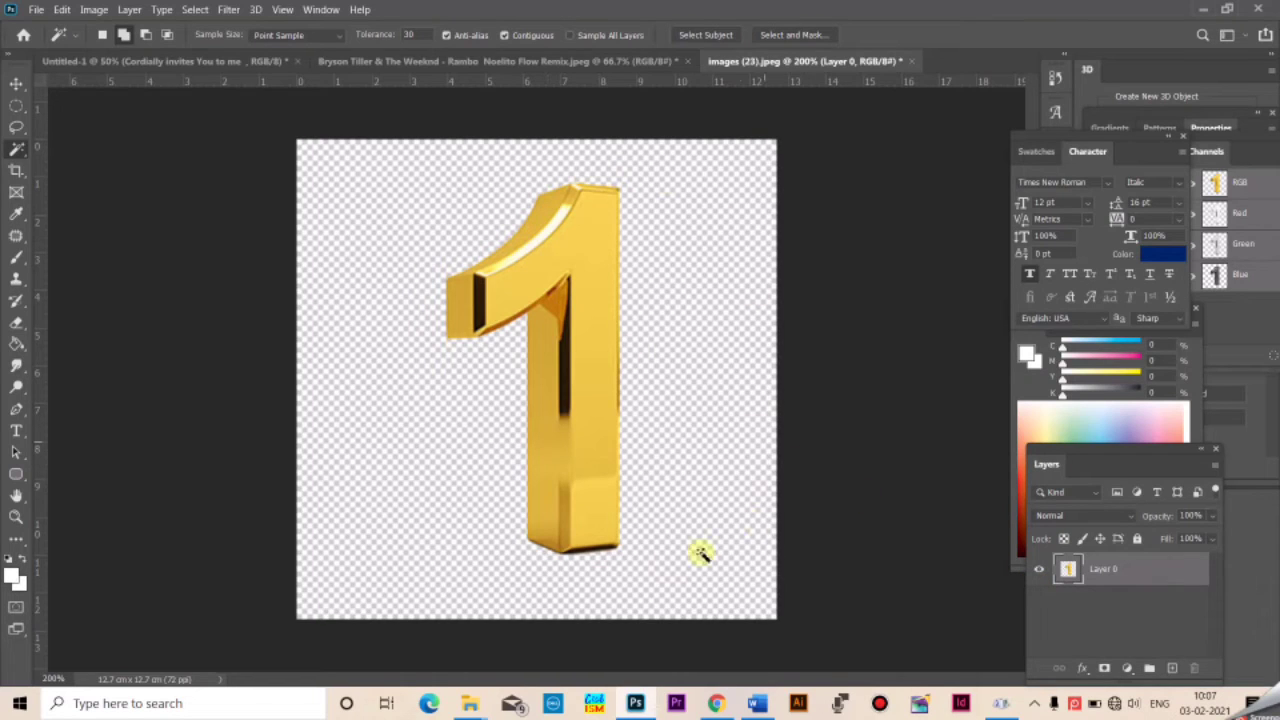
key("v")
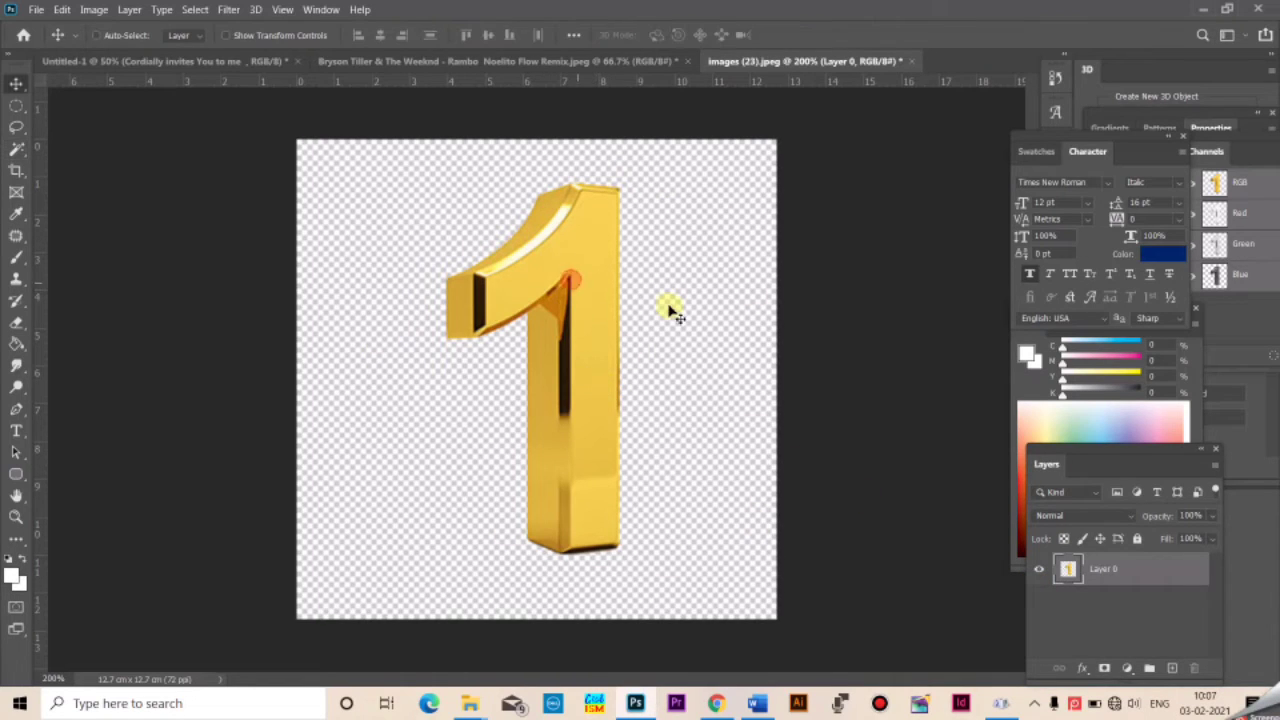
left_click_drag(571, 279, 669, 307)
key("ctrl+z")
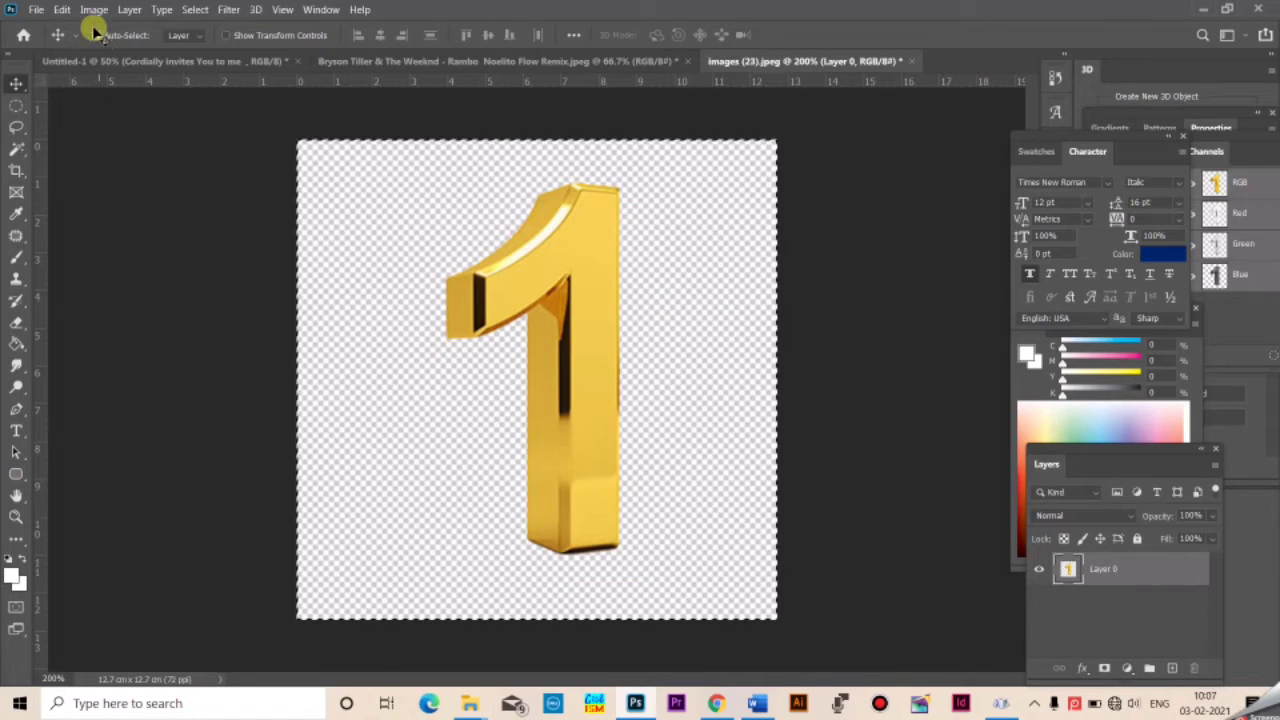
Cut the golden number 1 out of its picture and paste it into the Untitled-1 card, just below the "Cordially invites You to me" text
left_click(61, 9)
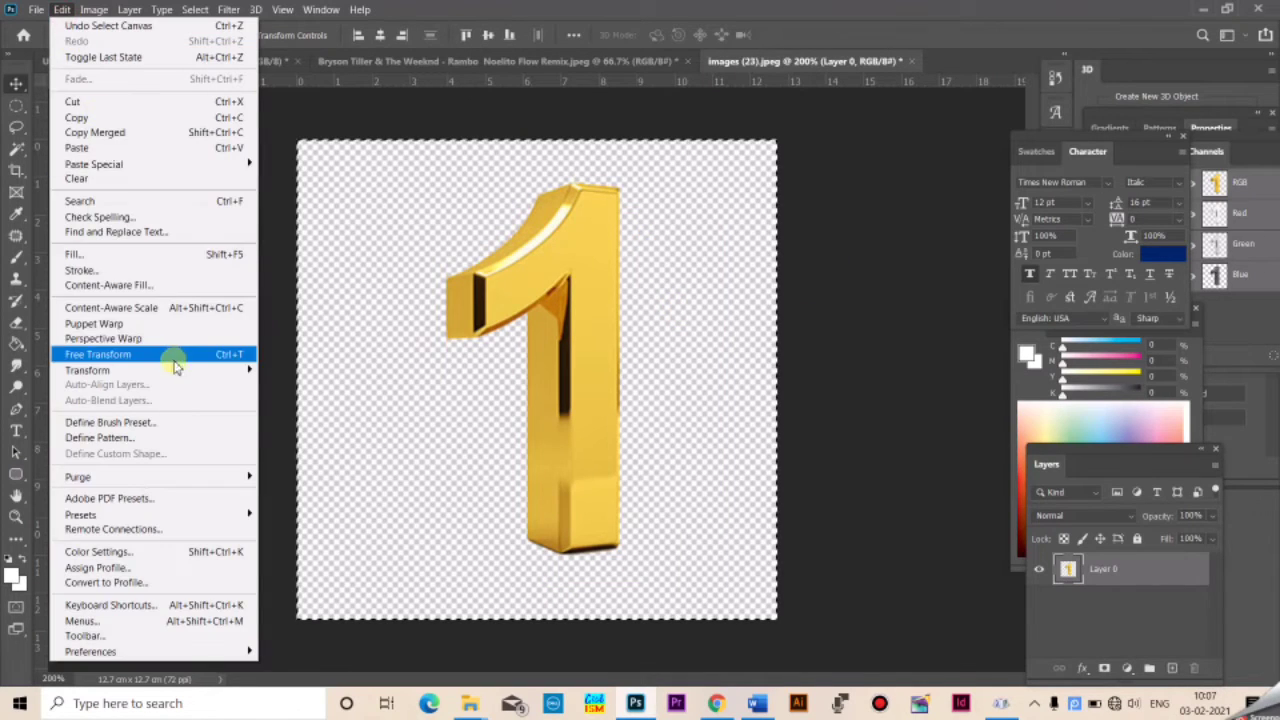
left_click(75, 101)
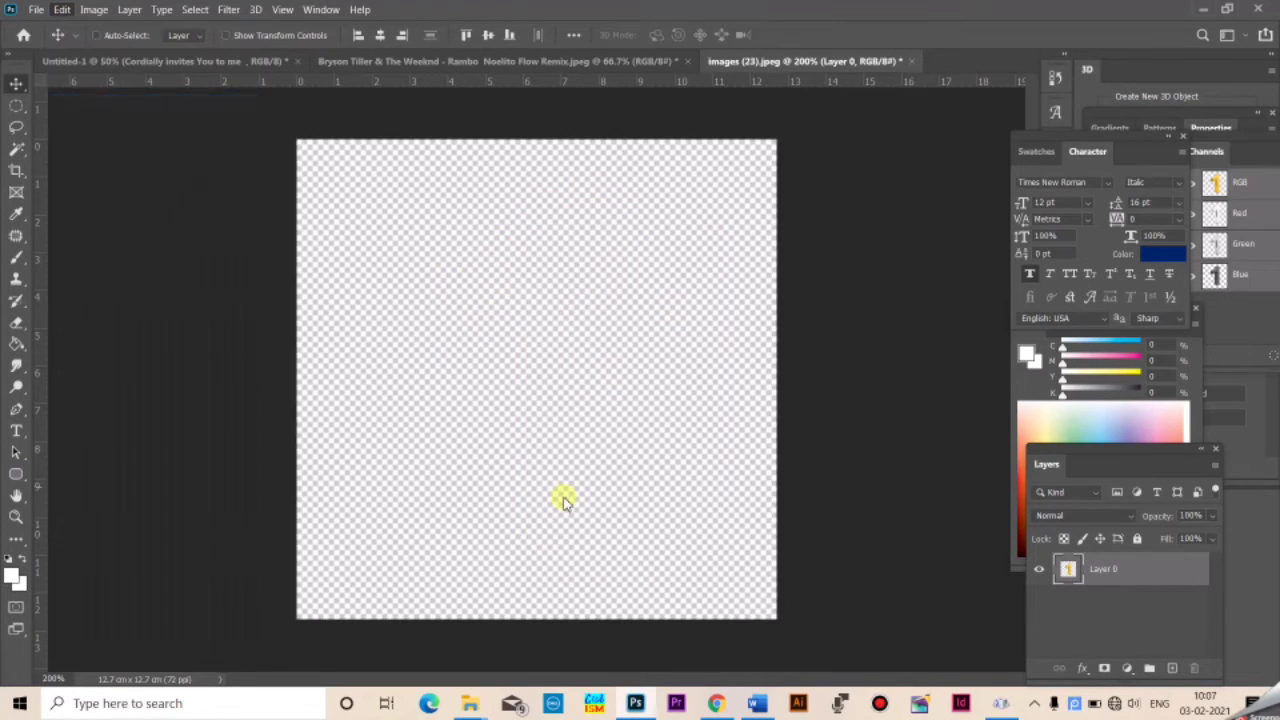
left_click(101, 63)
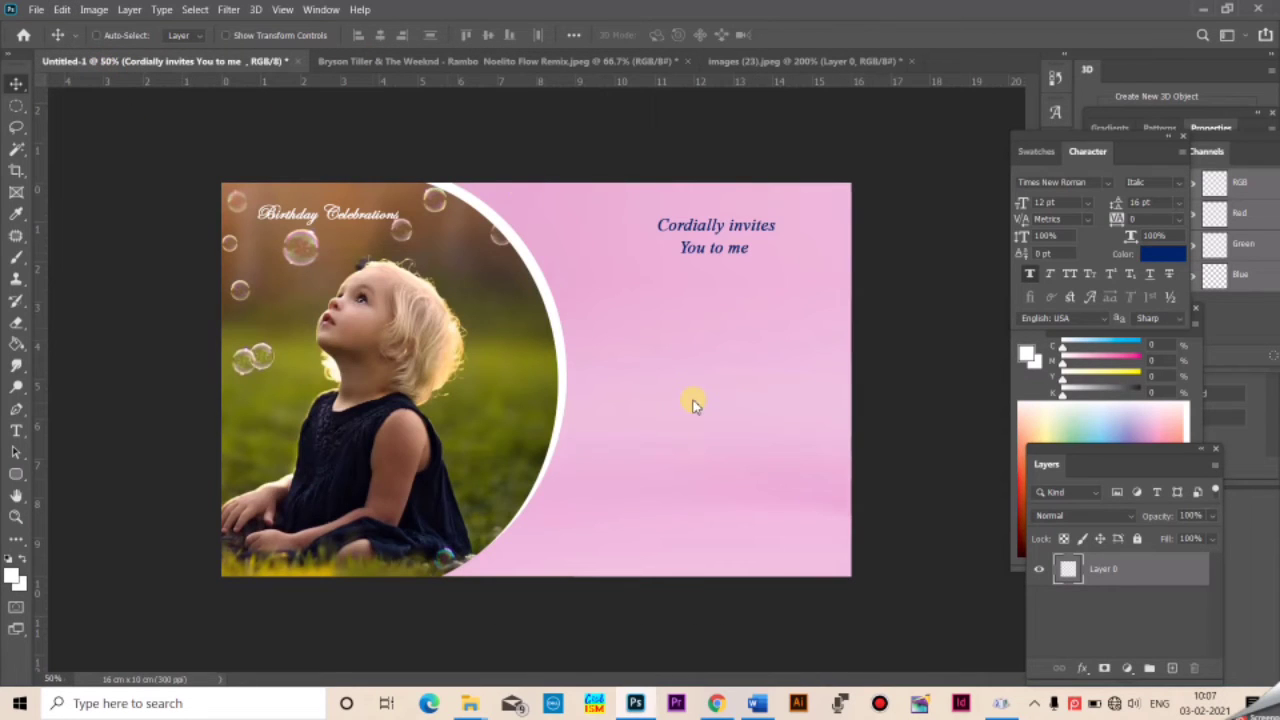
left_click(62, 9)
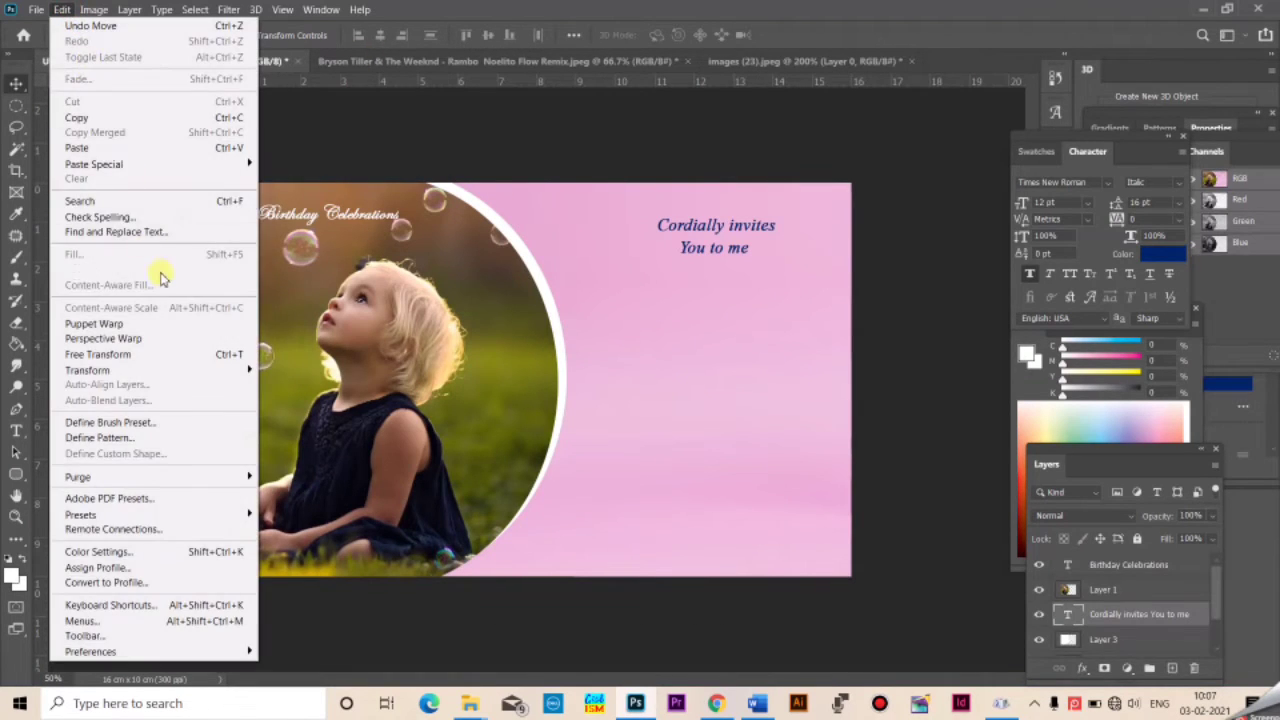
left_click(100, 147)
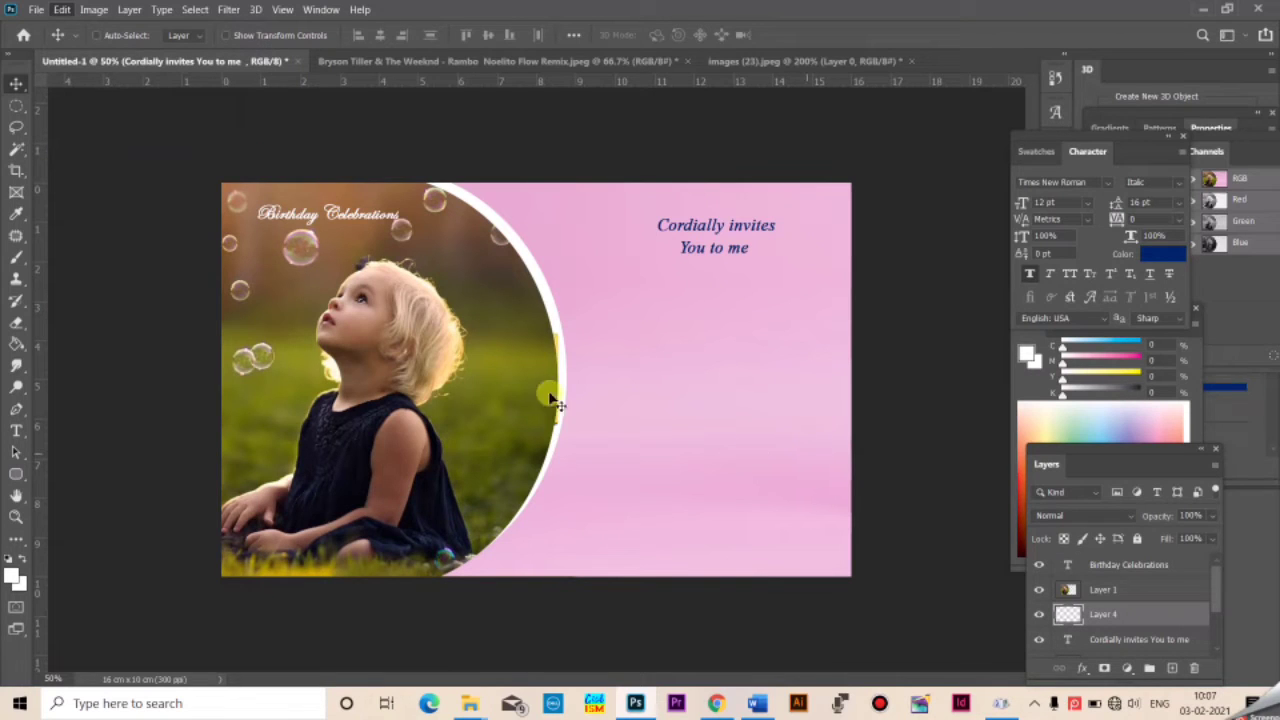
left_click_drag(532, 362, 652, 300)
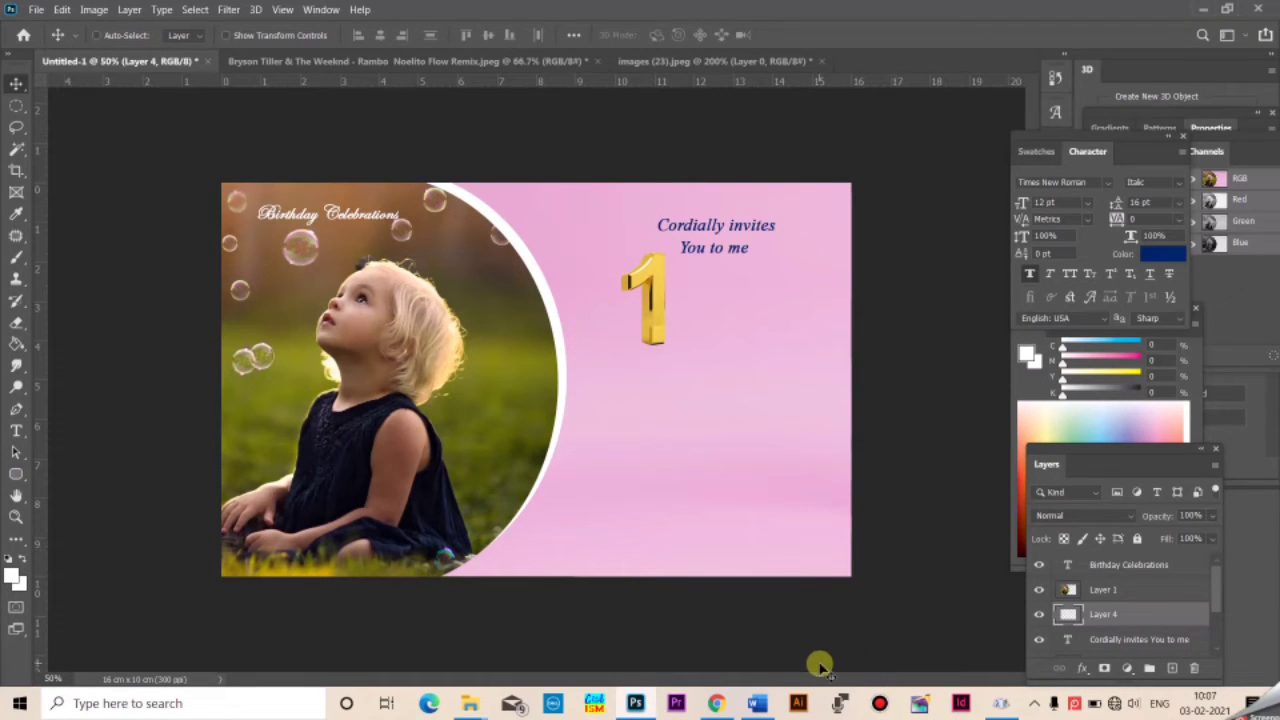
Copy "birthday Celebrations" from the Word document and paste it as new text beside the golden number on the Photoshop card
left_click(757, 703)
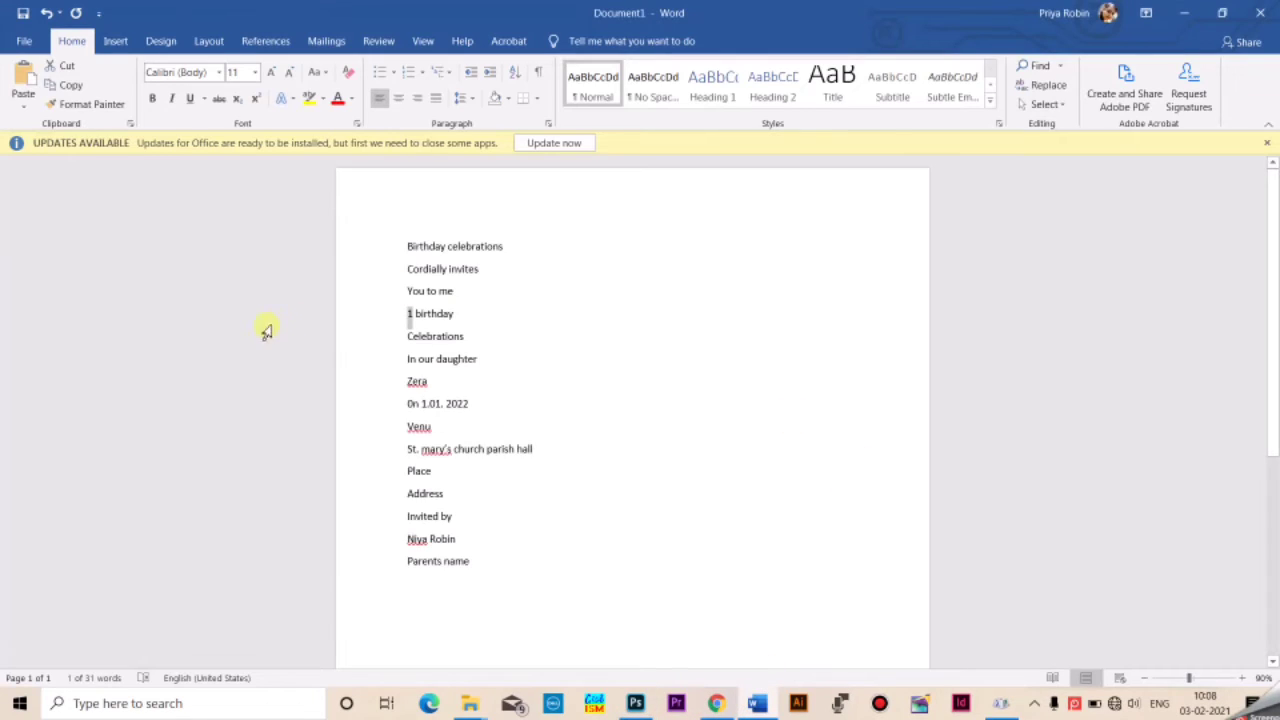
left_click_drag(416, 313, 509, 341)
key("ctrl+c")
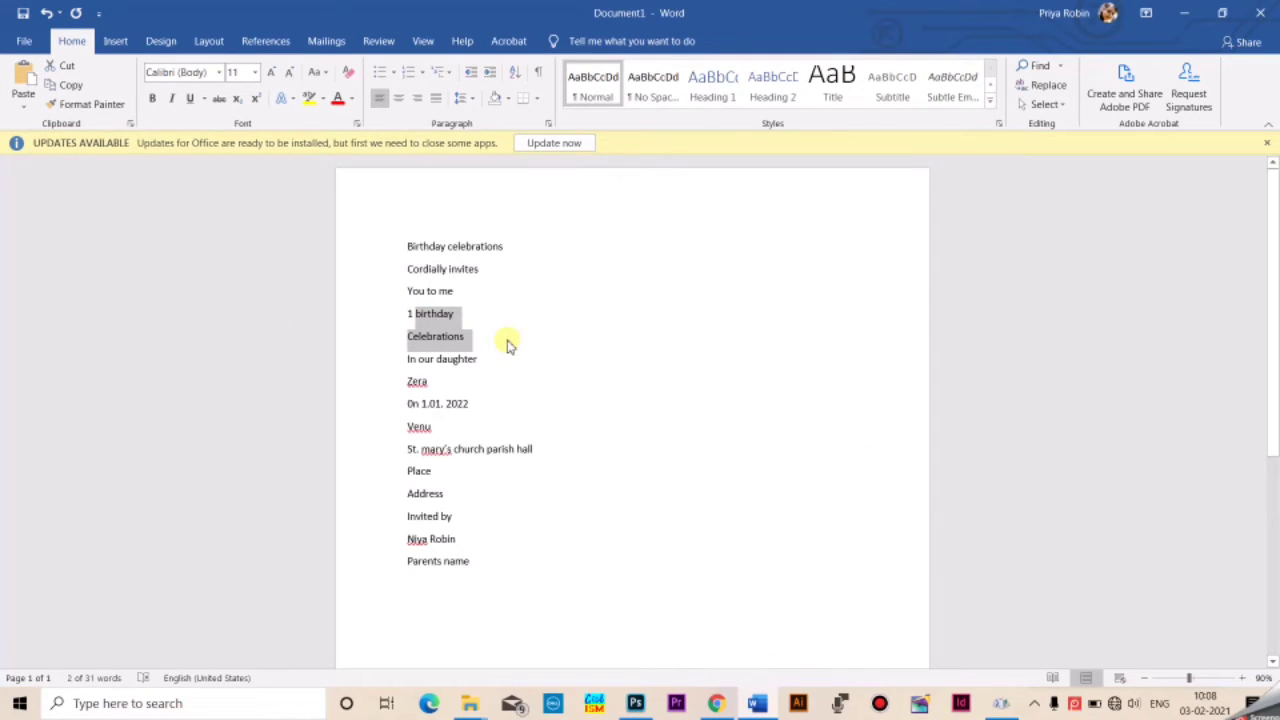
key("alt+Tab")
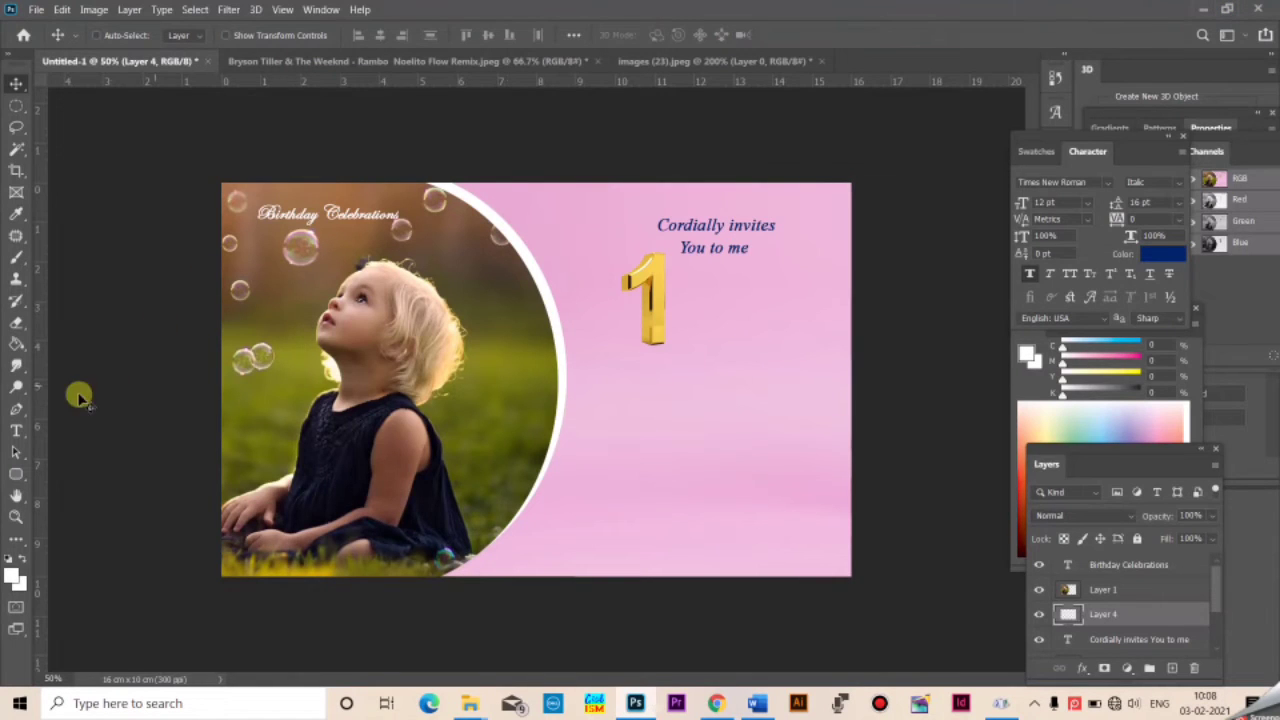
left_click(17, 430)
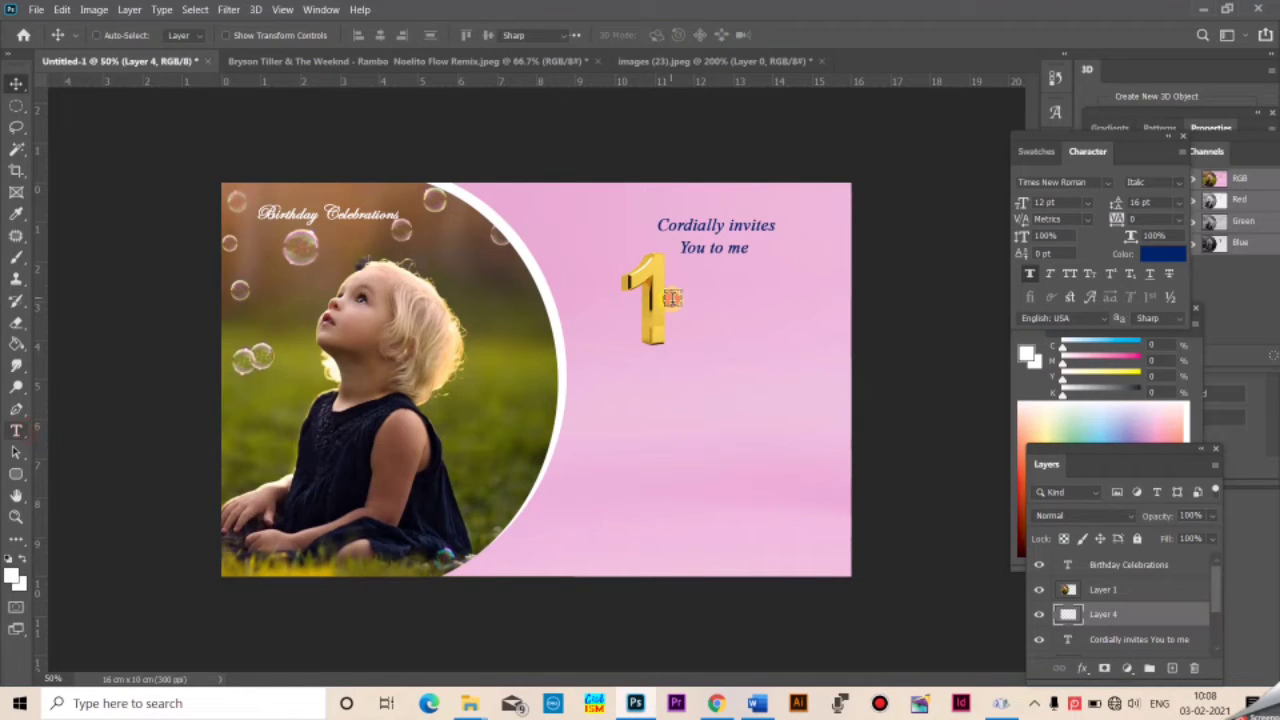
left_click(671, 297)
key("ctrl+v")
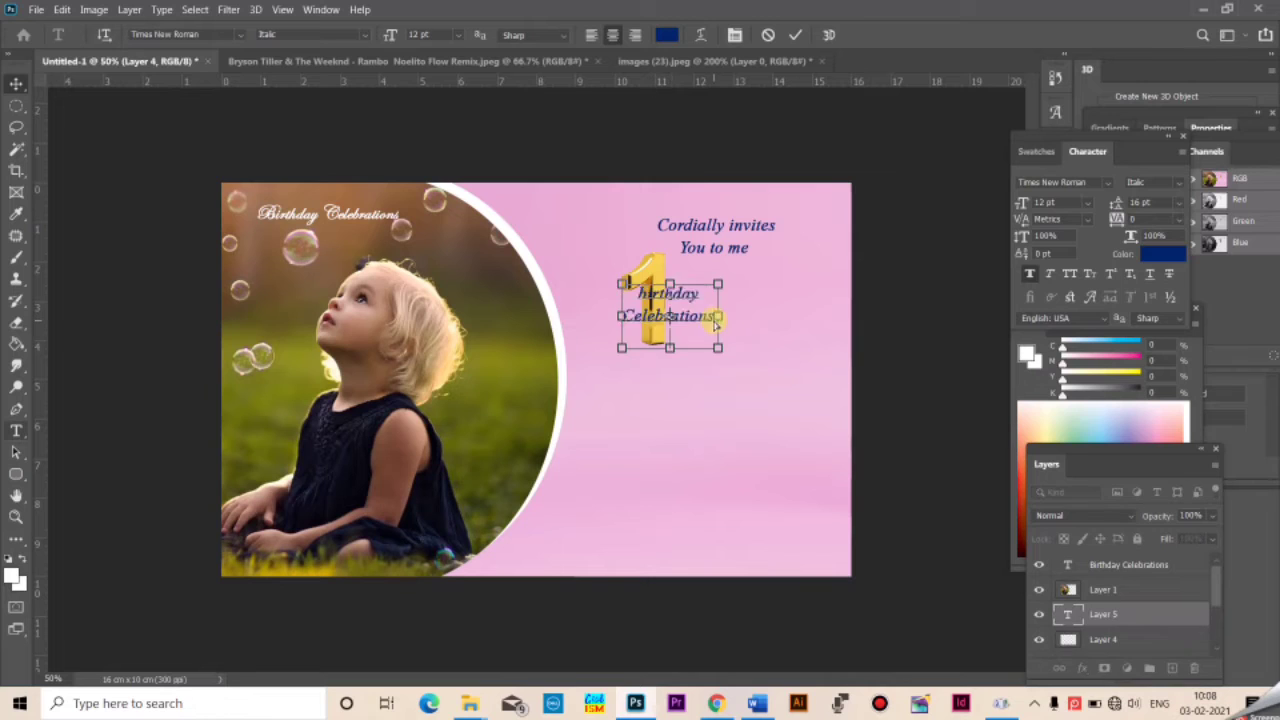
Capitalize the first letter of "birthday" in the pasted text
key("ctrl+a")
left_click(645, 293)
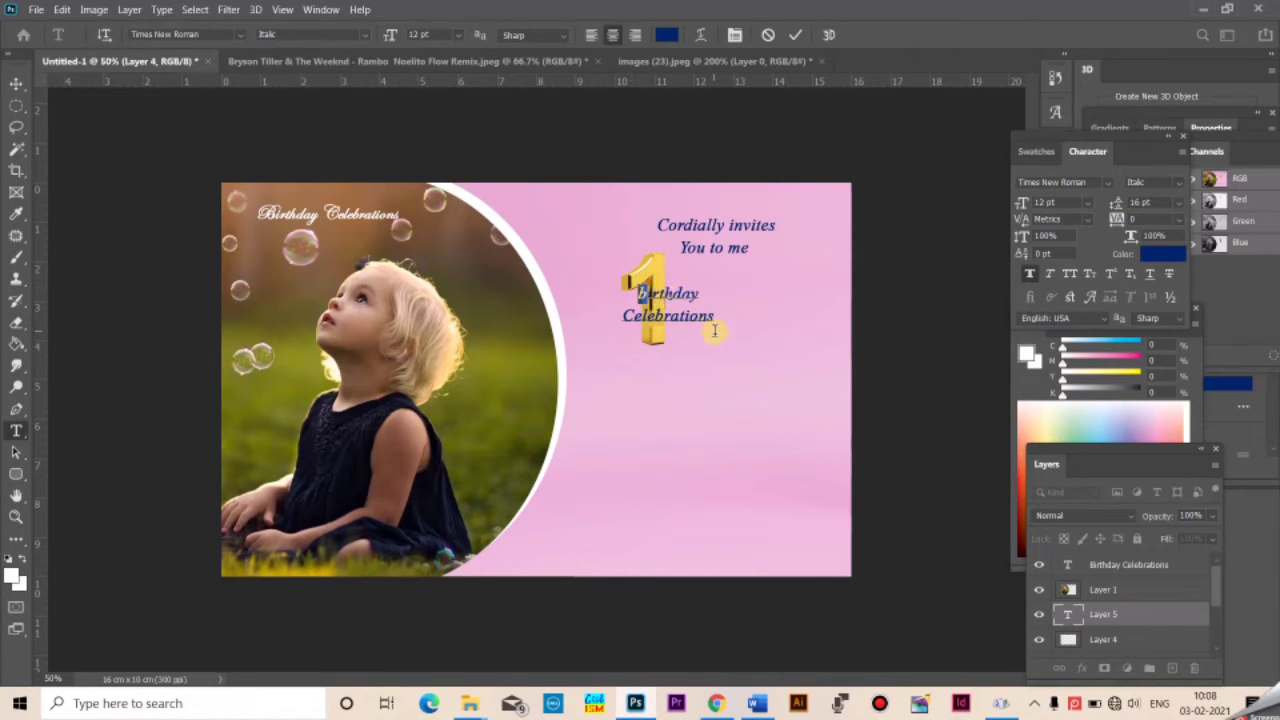
key("BackSpace")
type("B")
Enlarge the whole "Birthday Celebrations" text to 22 pt and set it in all caps
key("ctrl+a")
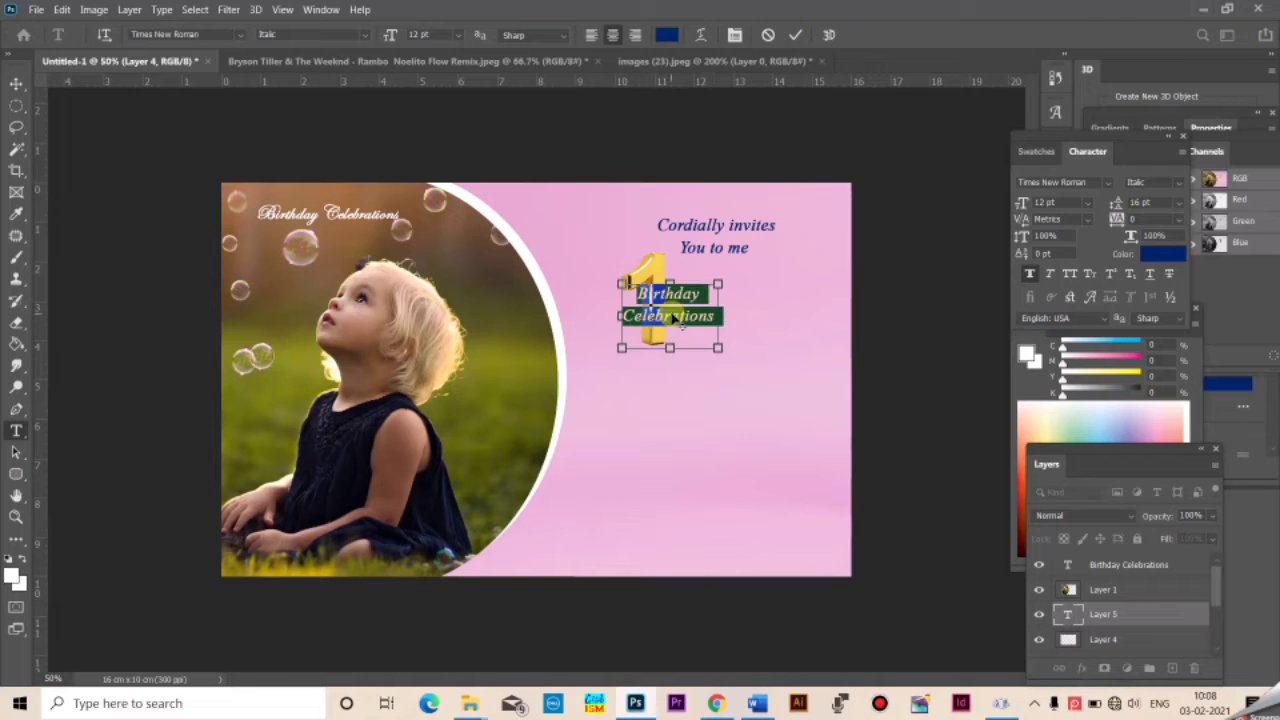
key("ctrl+shift+period")
key("ctrl+shift+period")
key("ctrl+shift+period")
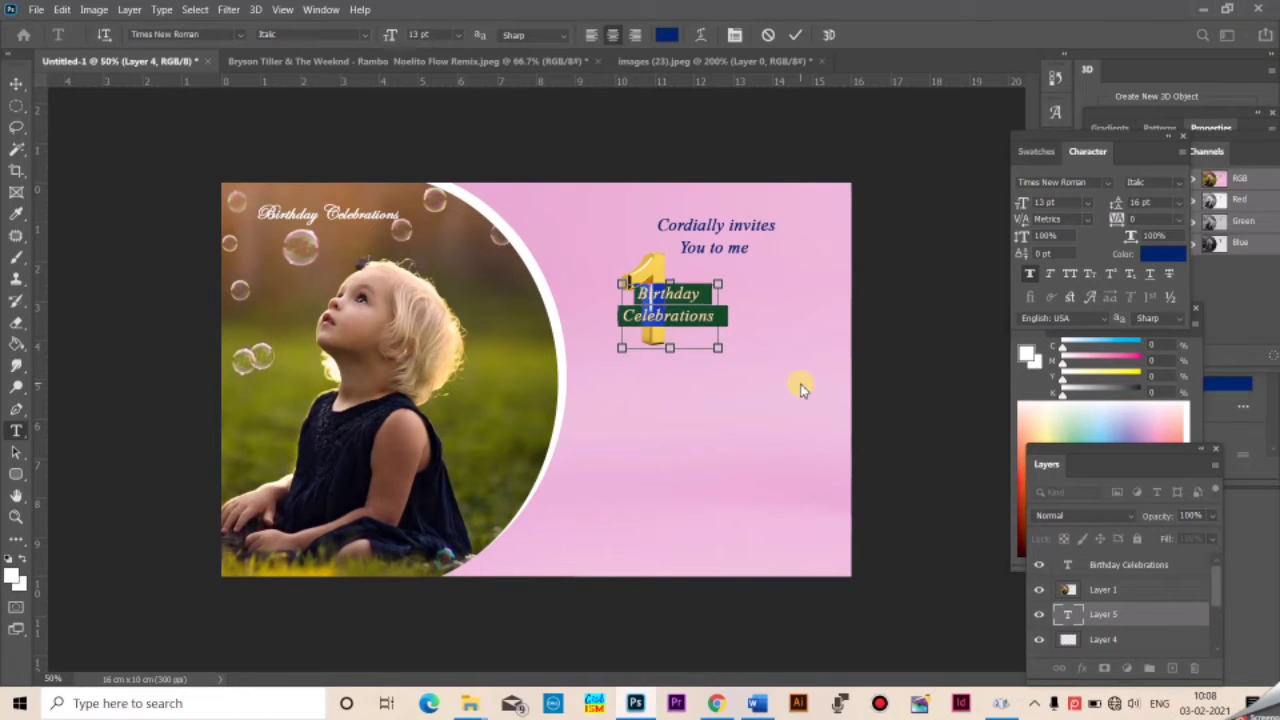
key("ctrl+shift+period")
key("ctrl+shift+period")
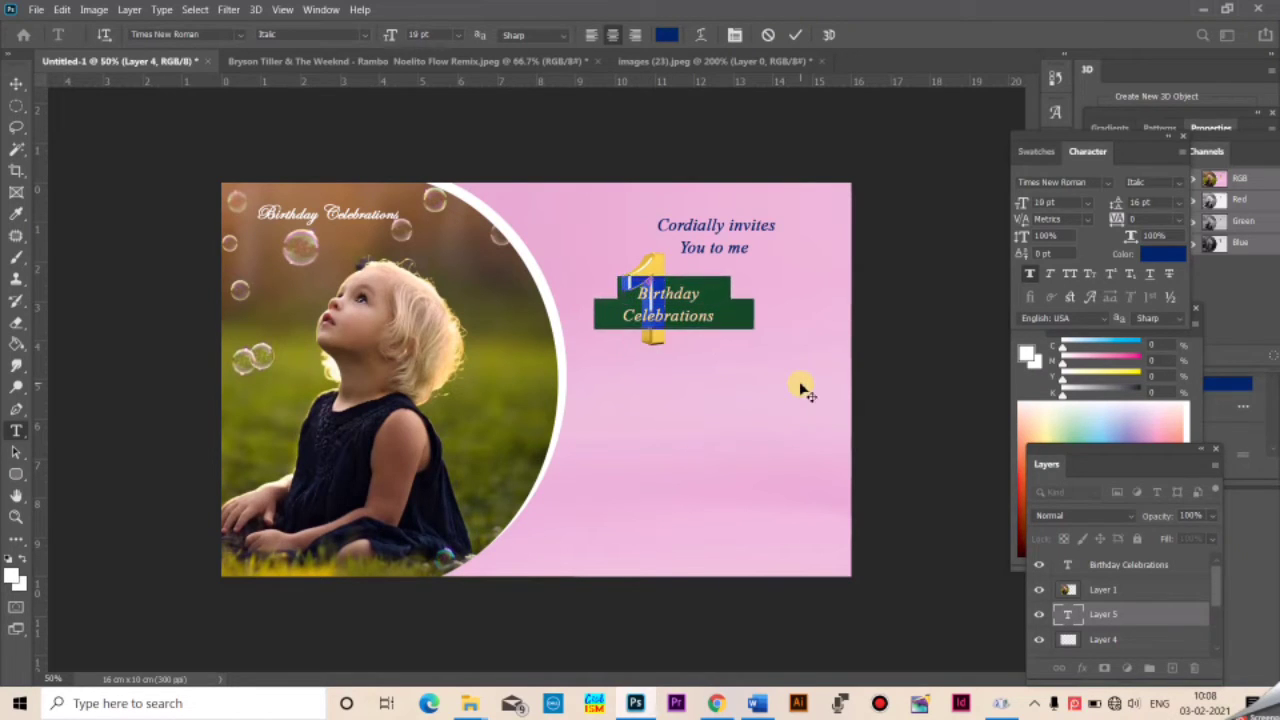
left_click(1069, 276)
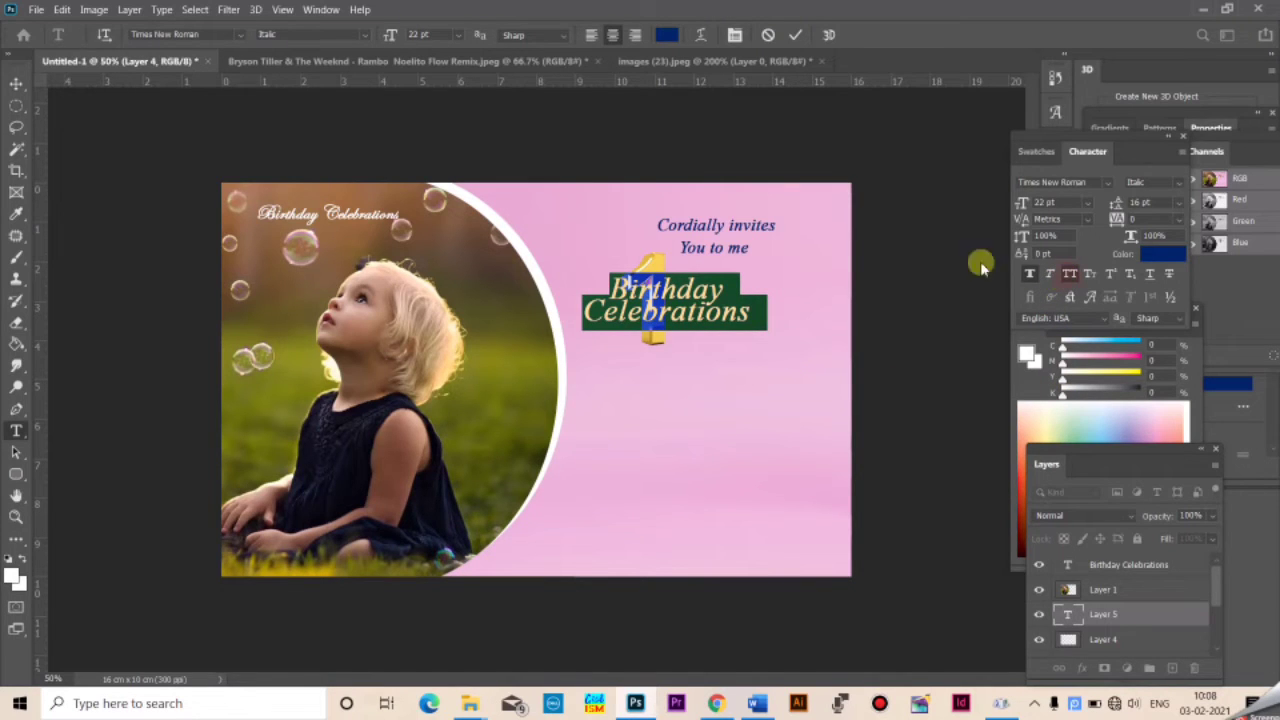
Change the font of the 22 pt "BIRTHDAY CELEBRATIONS" text to Berlin Sans FB Demi
left_click(240, 34)
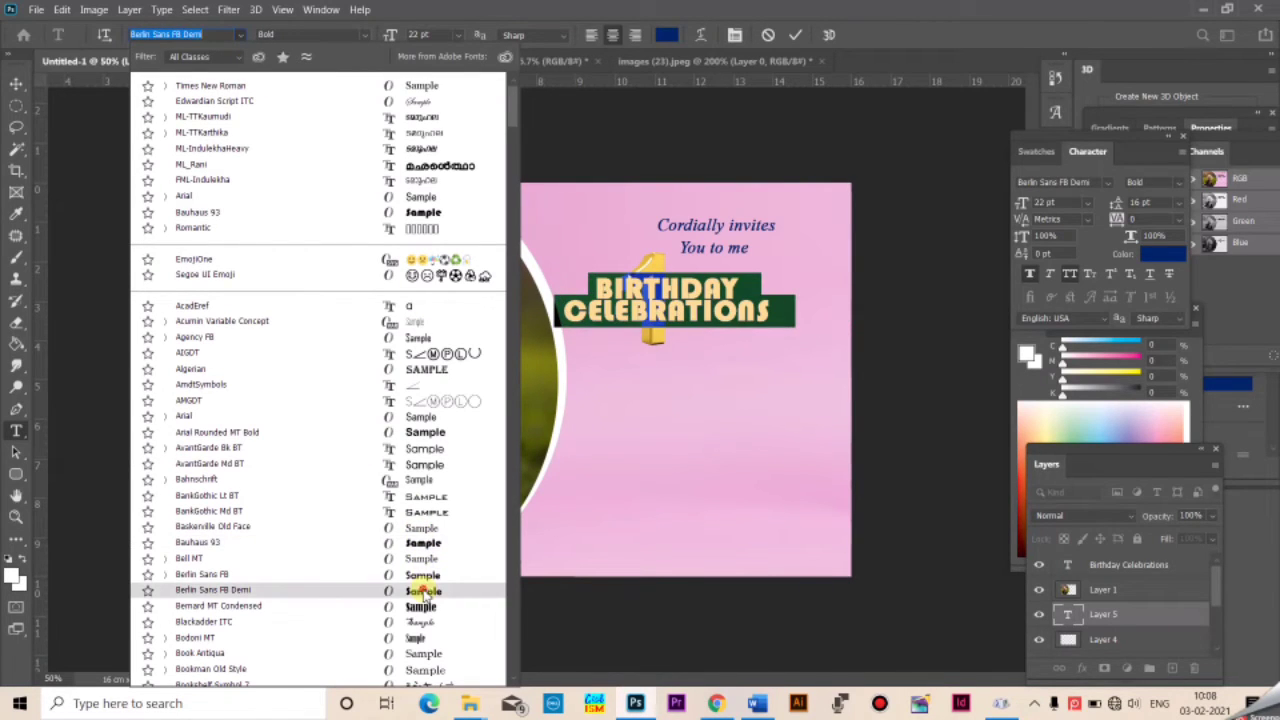
left_click(422, 591)
left_click(766, 318)
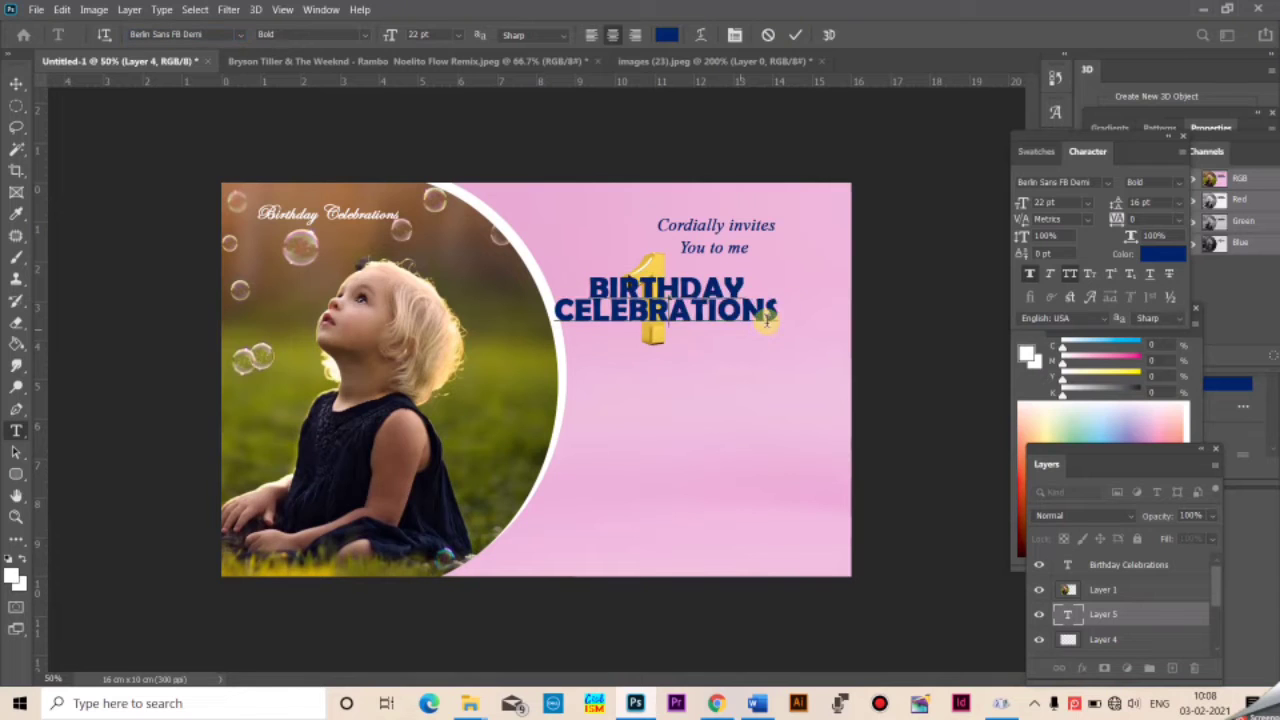
Increase the line spacing of the two-line "BIRTHDAY CELEBRATIONS" text to 24 pt
left_click_drag(766, 318, 767, 321)
left_click_drag(610, 302, 835, 306)
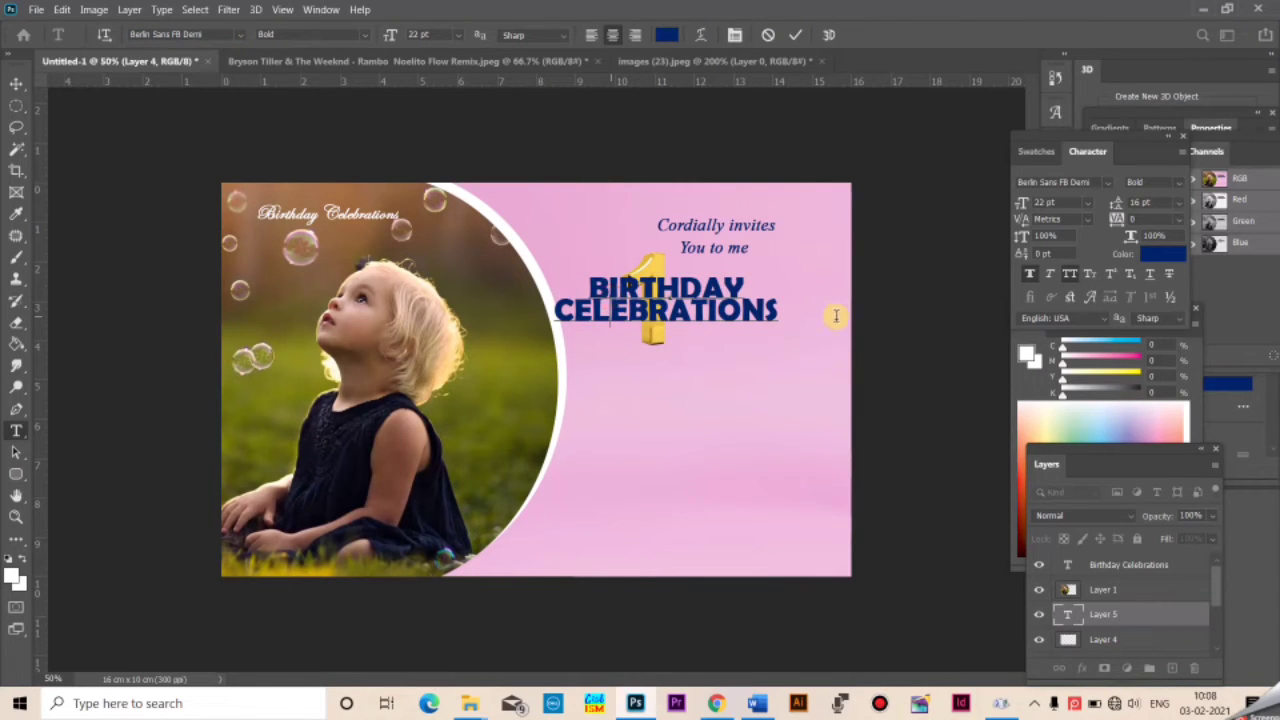
key("ctrl+a")
key("alt+Down")
key("alt+Down")
key("alt+Down")
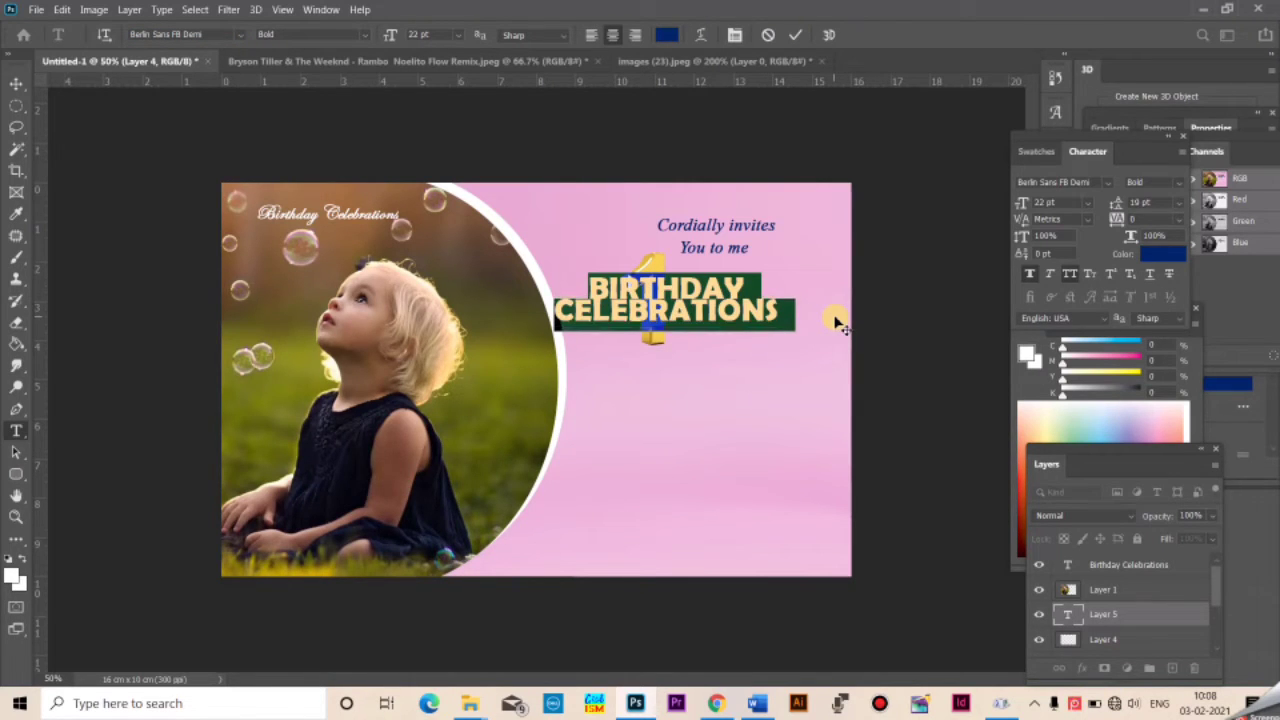
key("alt+Down")
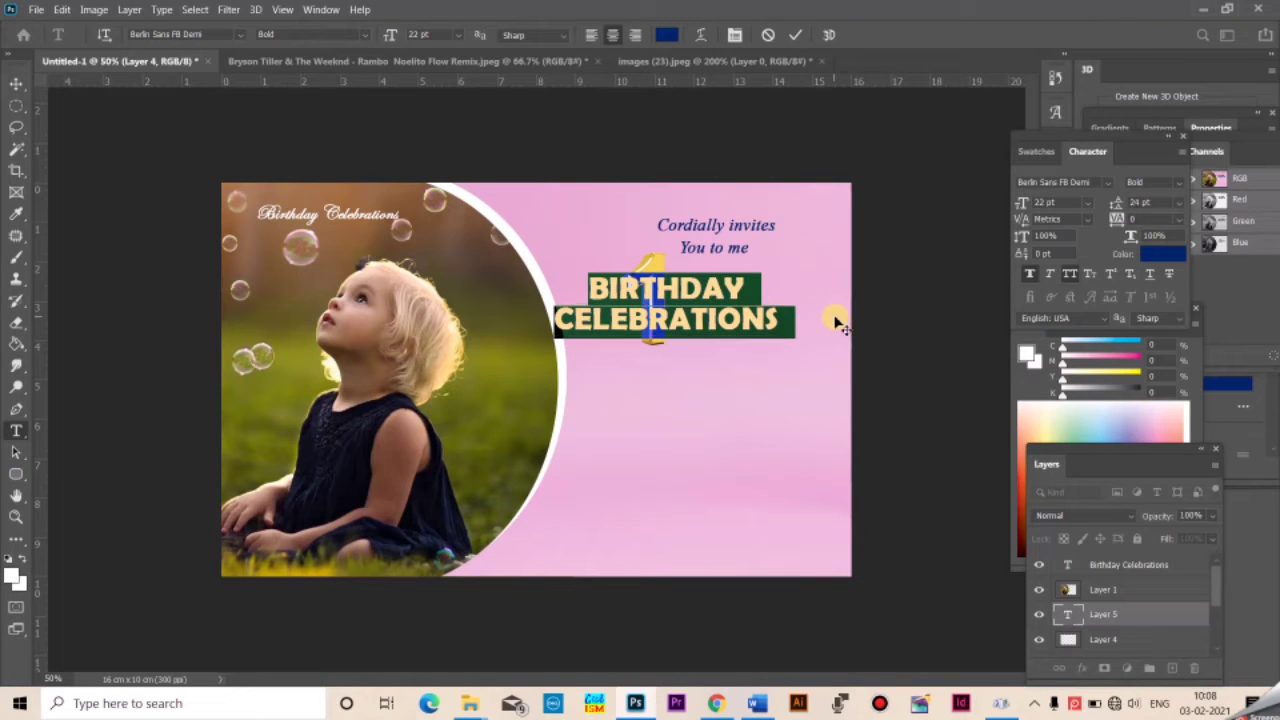
left_click(623, 292)
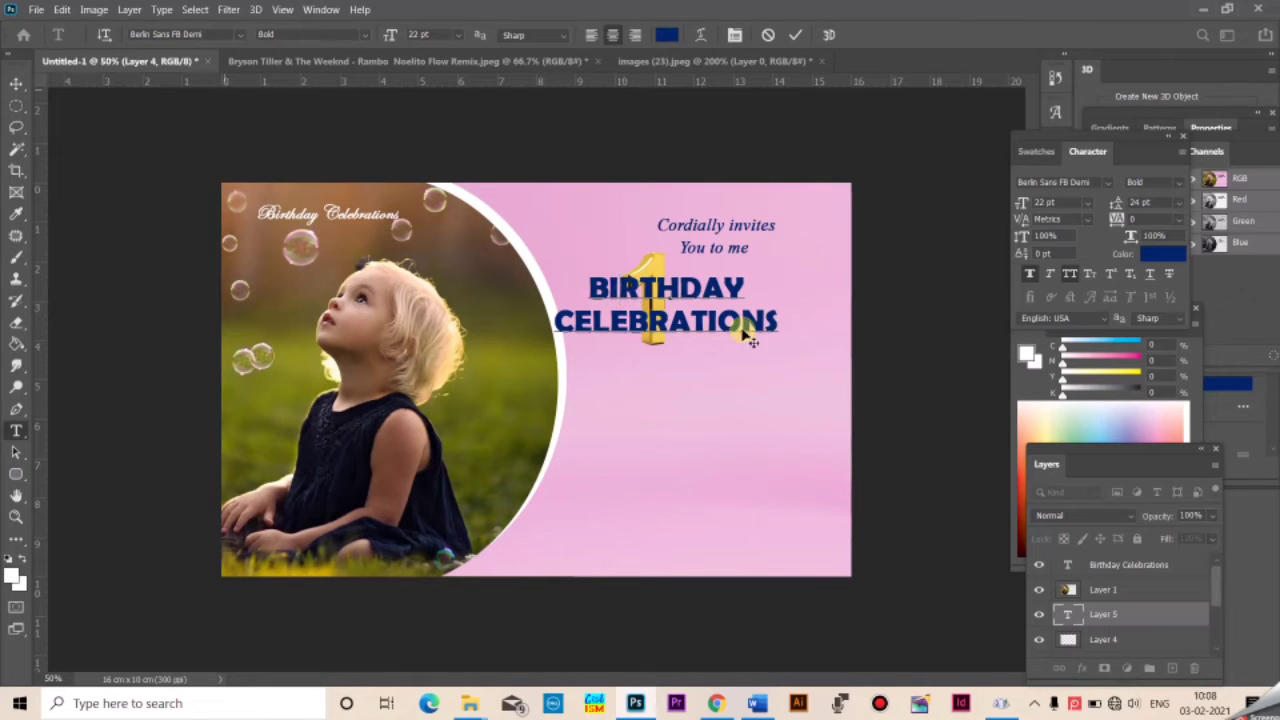
Show the color swatches and color the whole "BIRTHDAY CELEBRATIONS" text red
key("ctrl+a")
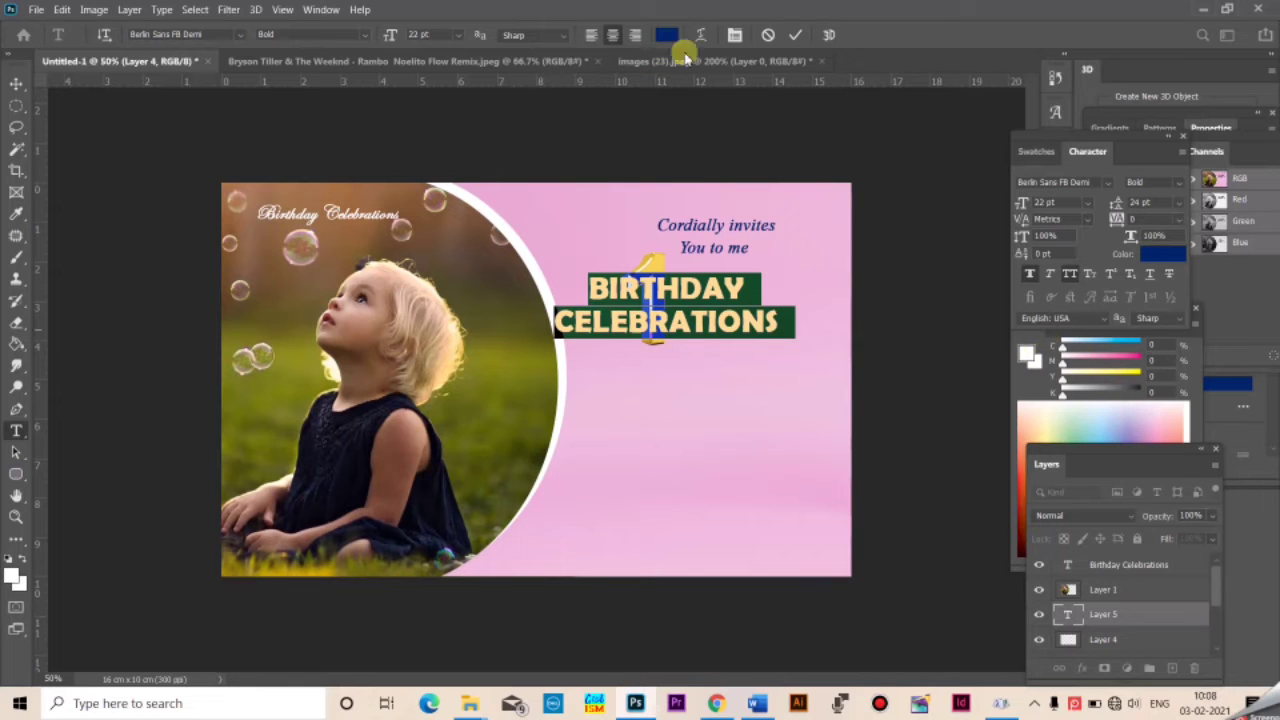
left_click(320, 10)
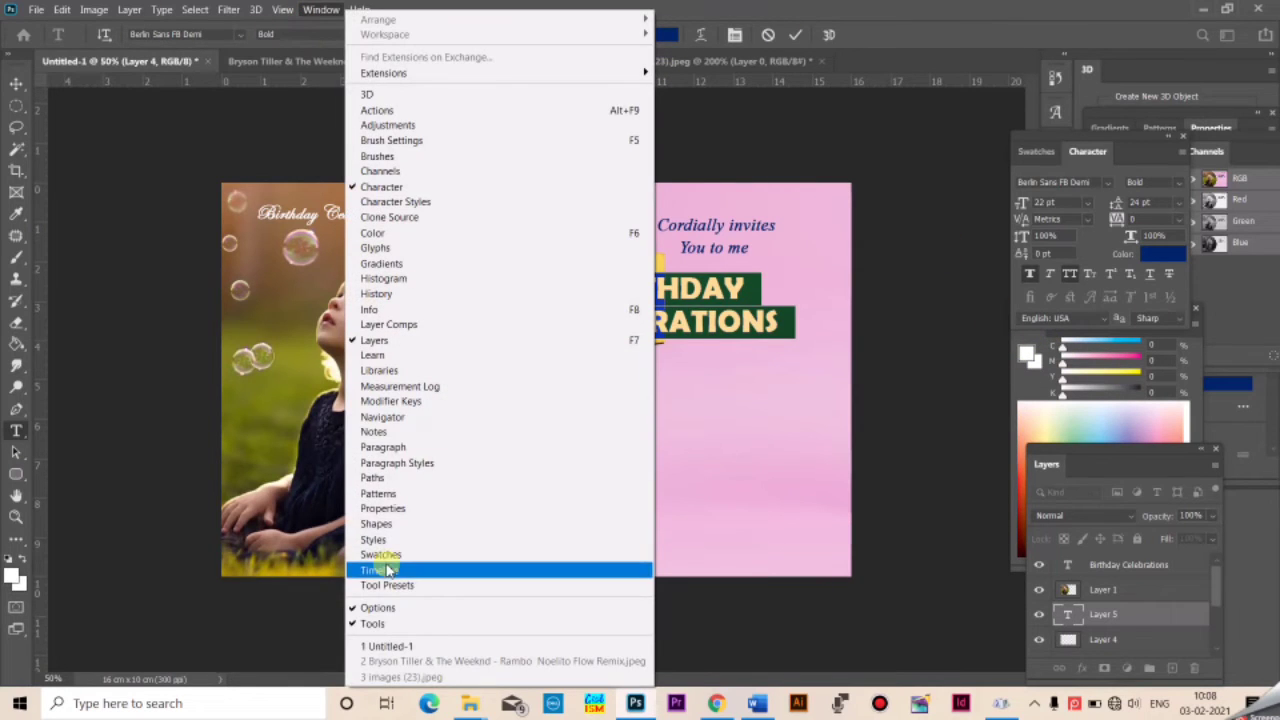
left_click(381, 554)
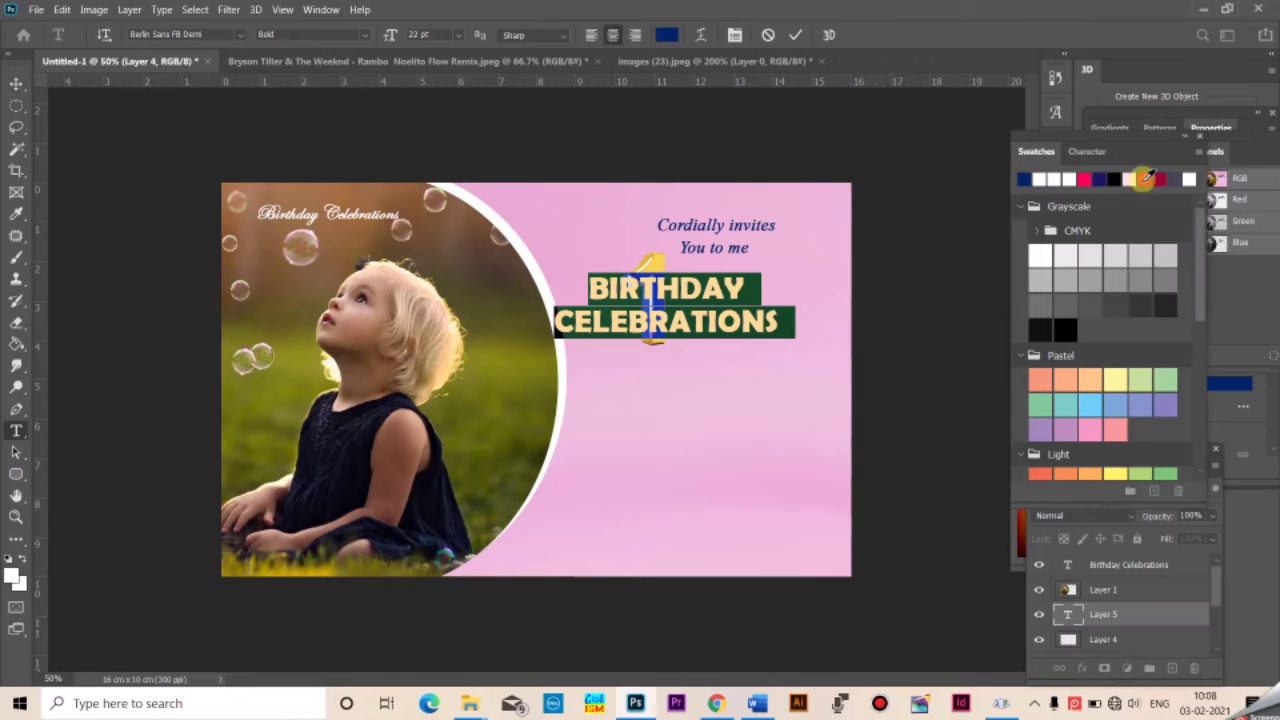
left_click(1144, 179)
left_click(627, 325)
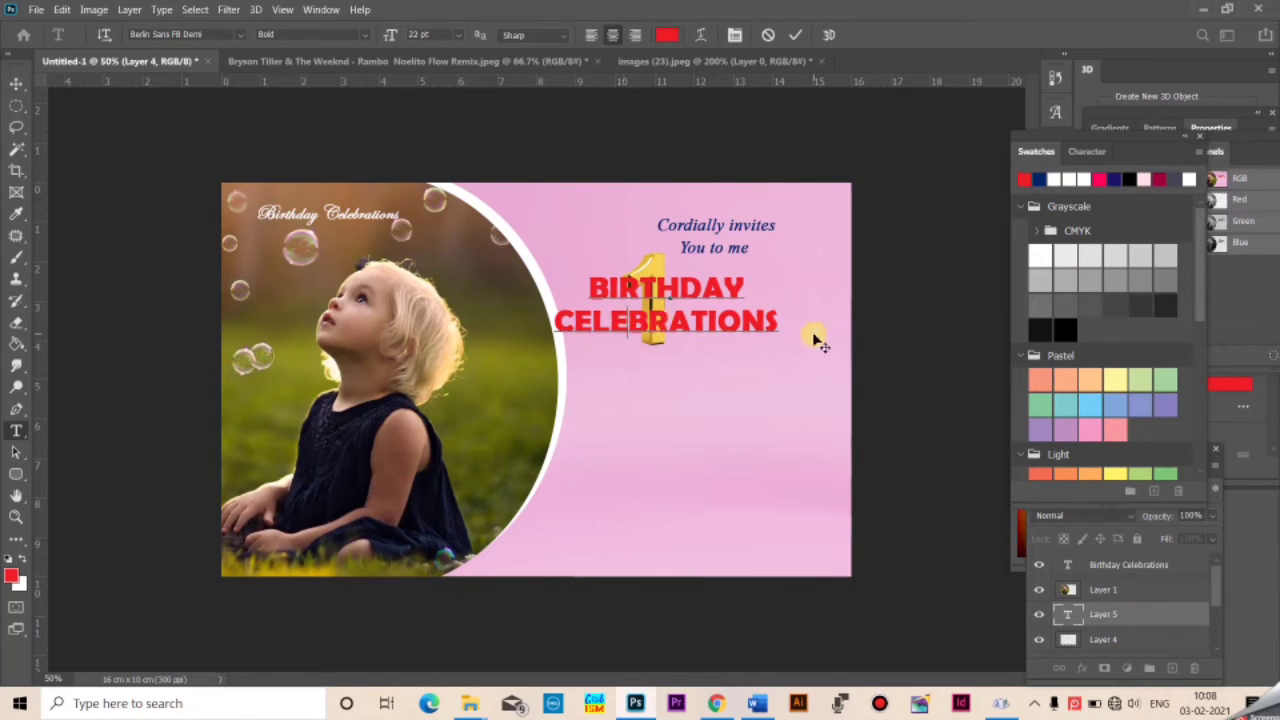
Recolor the "BIRTHDAY CELEBRATIONS" text with the dark magenta swatch from the Dark group
key("ctrl+a")
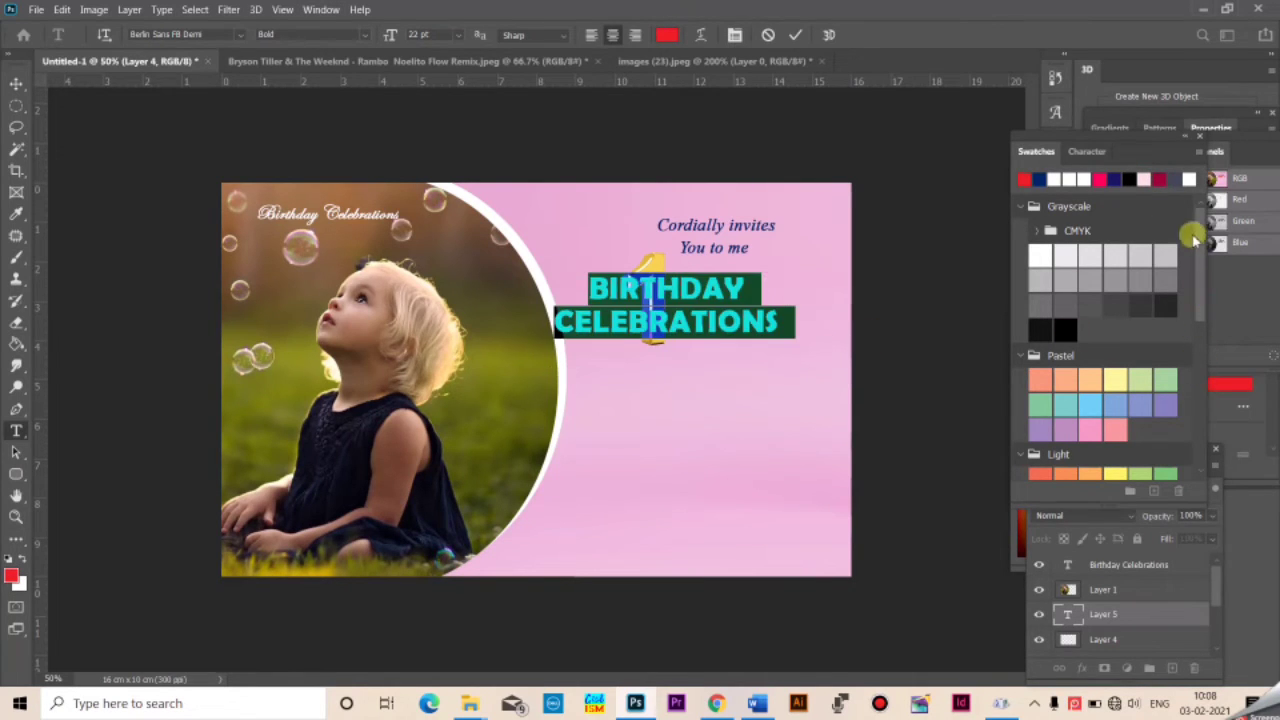
left_click_drag(1199, 272, 1197, 404)
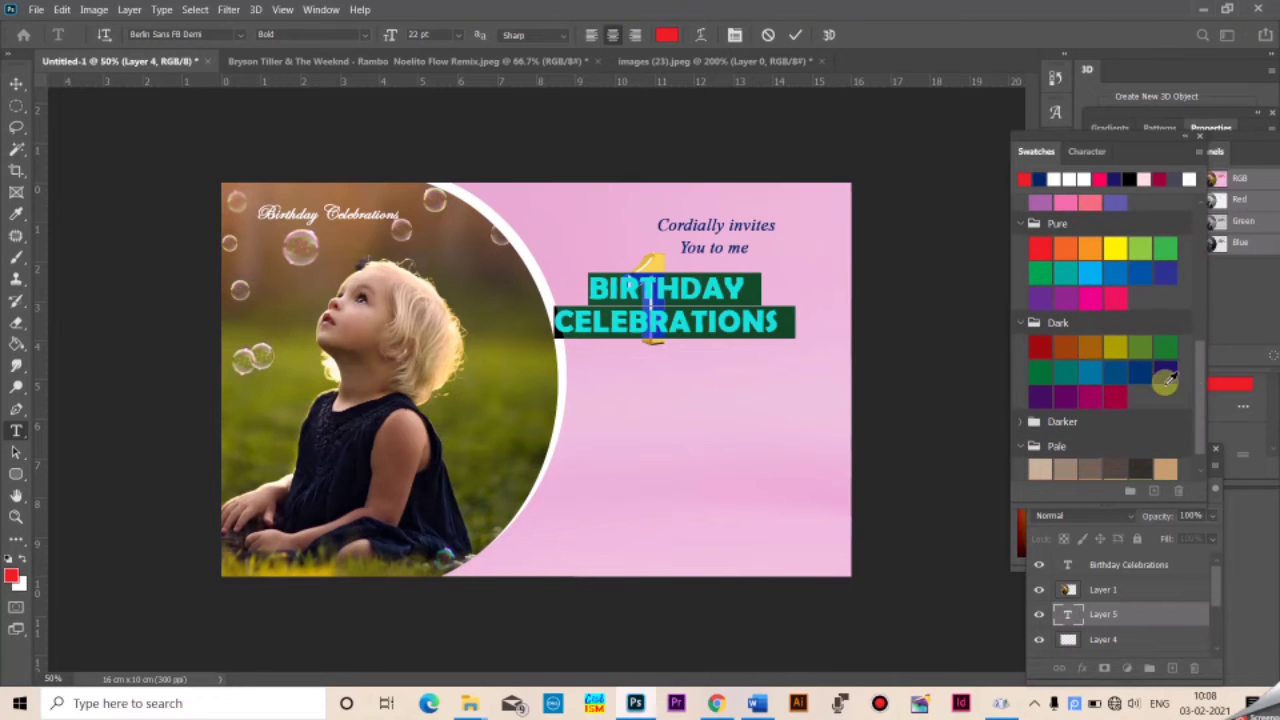
left_click(1090, 396)
left_click(722, 295)
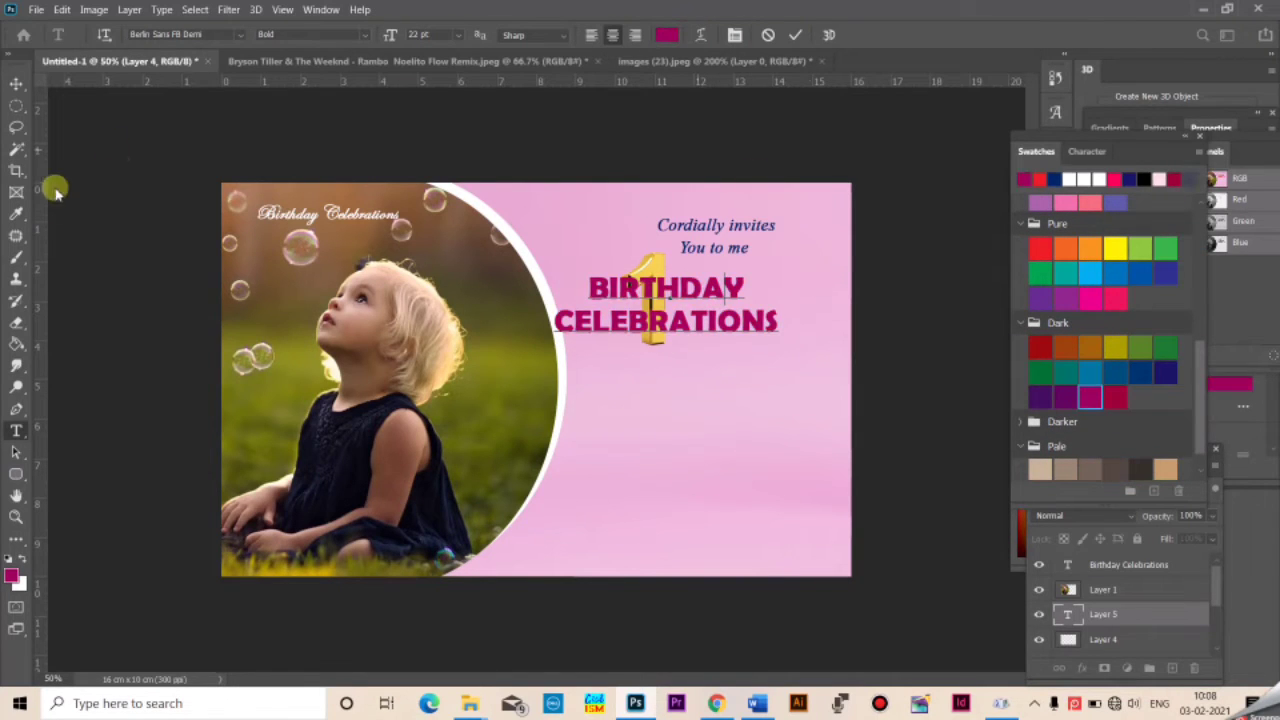
Recolor the "BIRTHDAY CELEBRATIONS" text with the bright magenta-pink swatch from the Pure group
key("ctrl+a")
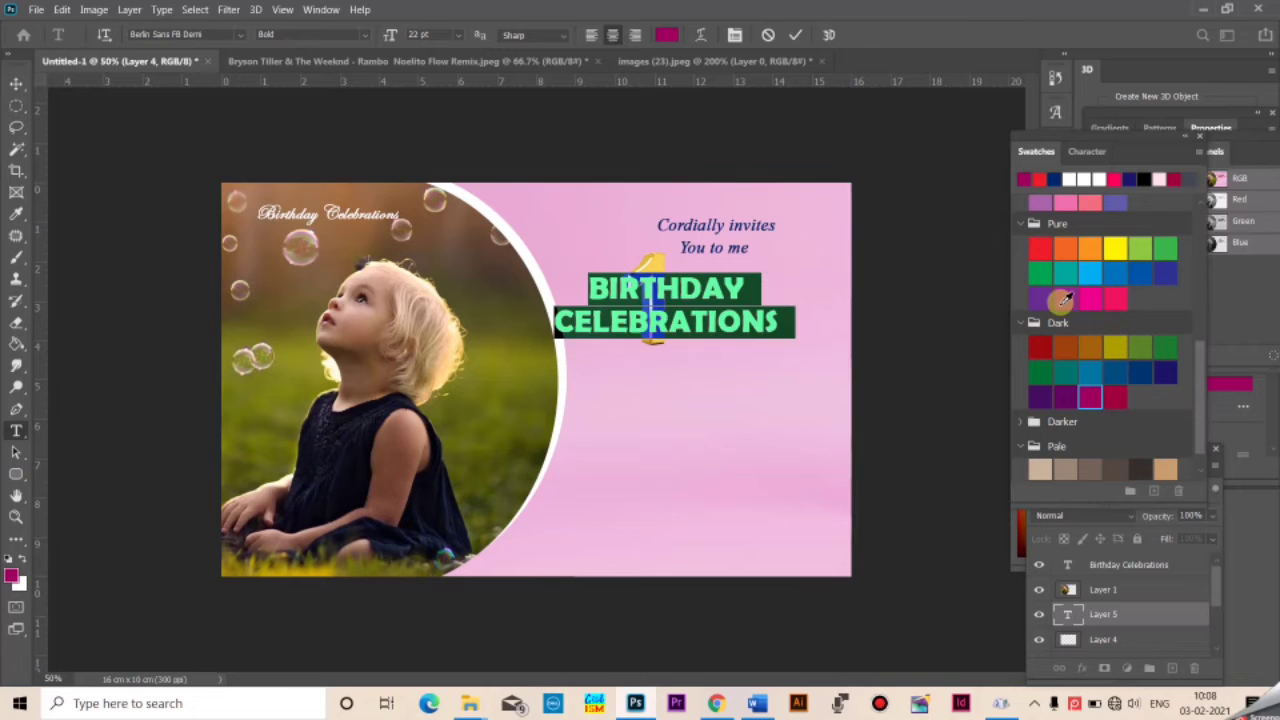
left_click(1090, 297)
left_click(693, 310)
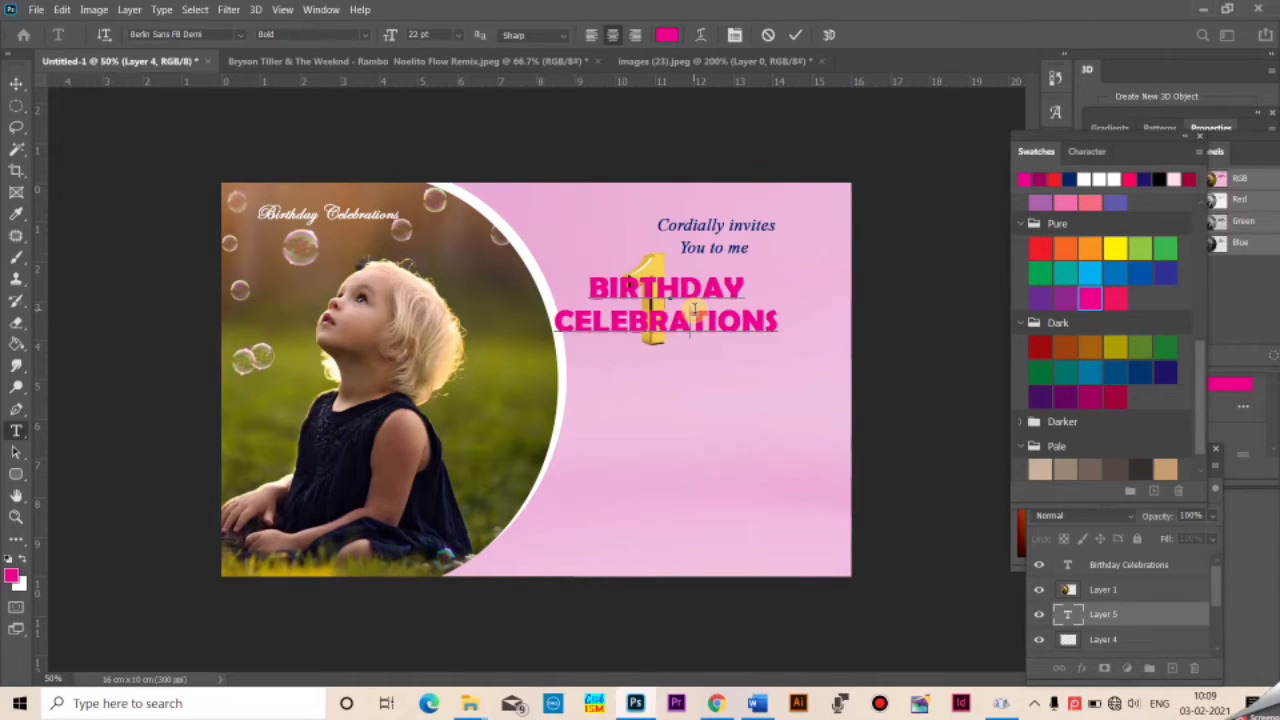
Move the "BIRTHDAY CELEBRATIONS" text to the right and move the golden number 1 to the left so it stands beside it
left_click(24, 84)
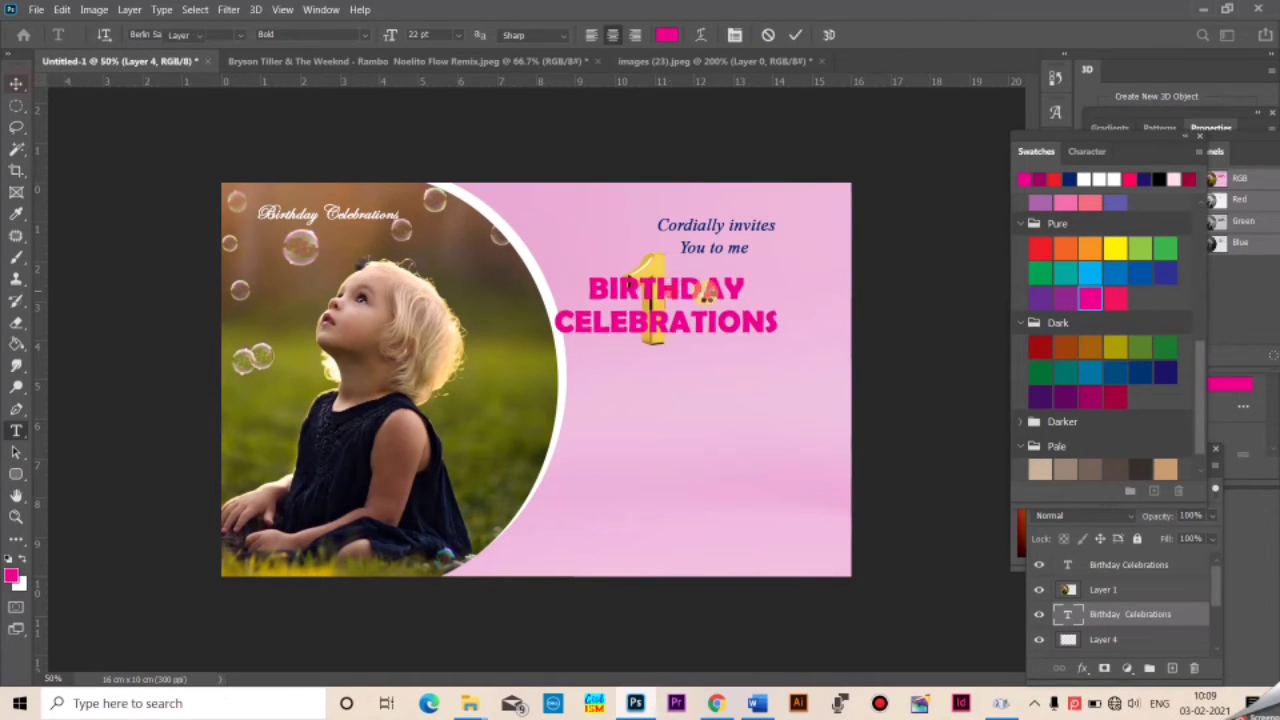
left_click_drag(667, 294, 731, 303)
right_click(629, 276)
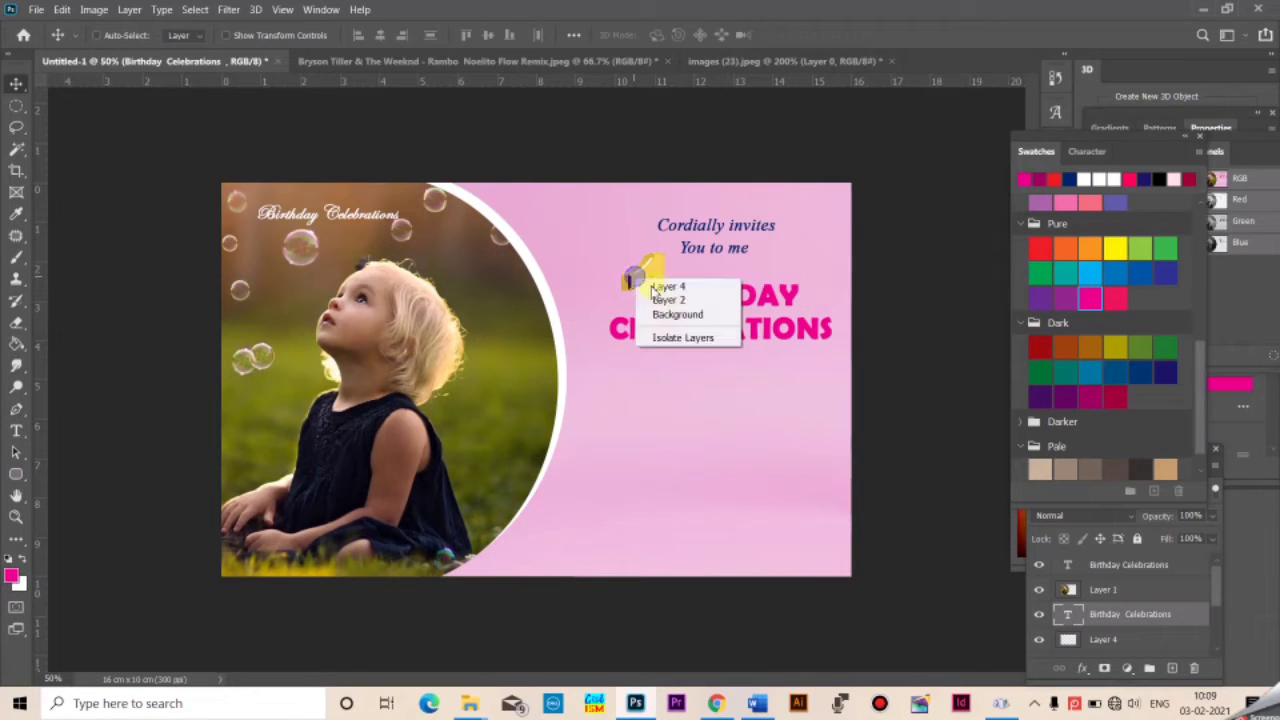
left_click(645, 287)
left_click_drag(628, 279, 598, 274)
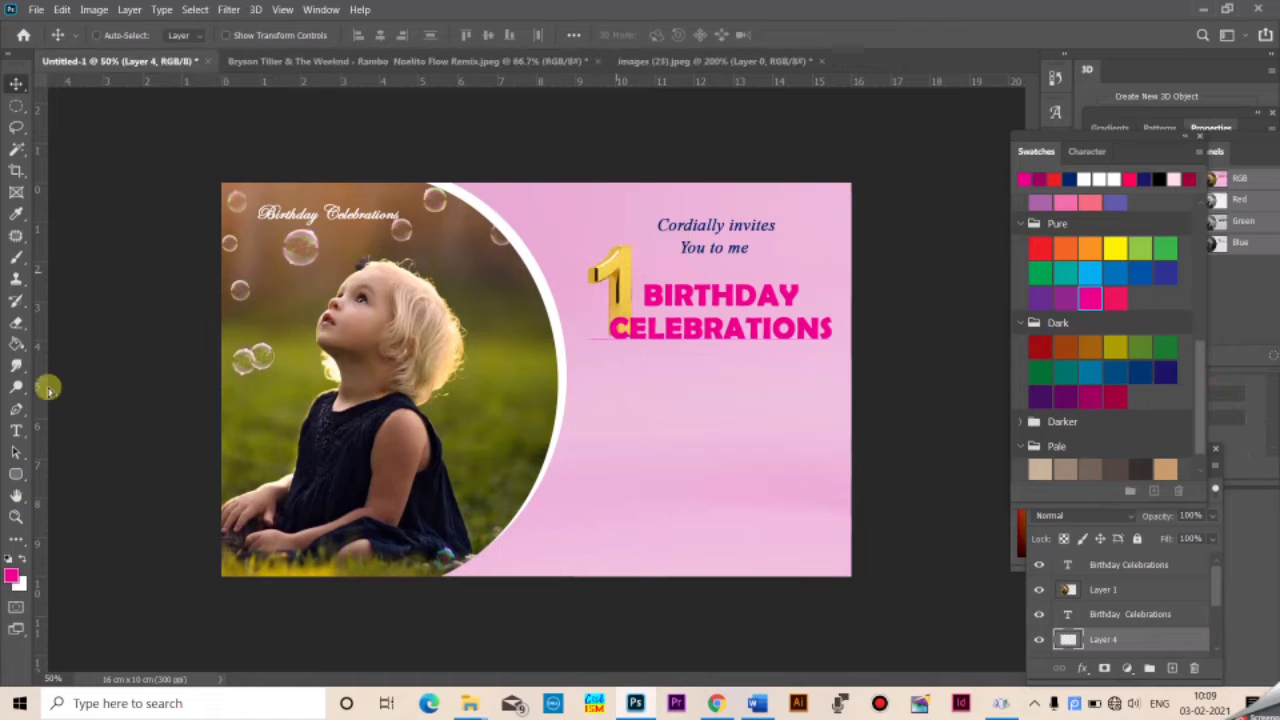
Left-align the two lines of "BIRTHDAY CELEBRATIONS" and move the text back directly beside the golden number 1
left_click(16, 430)
left_click(668, 298)
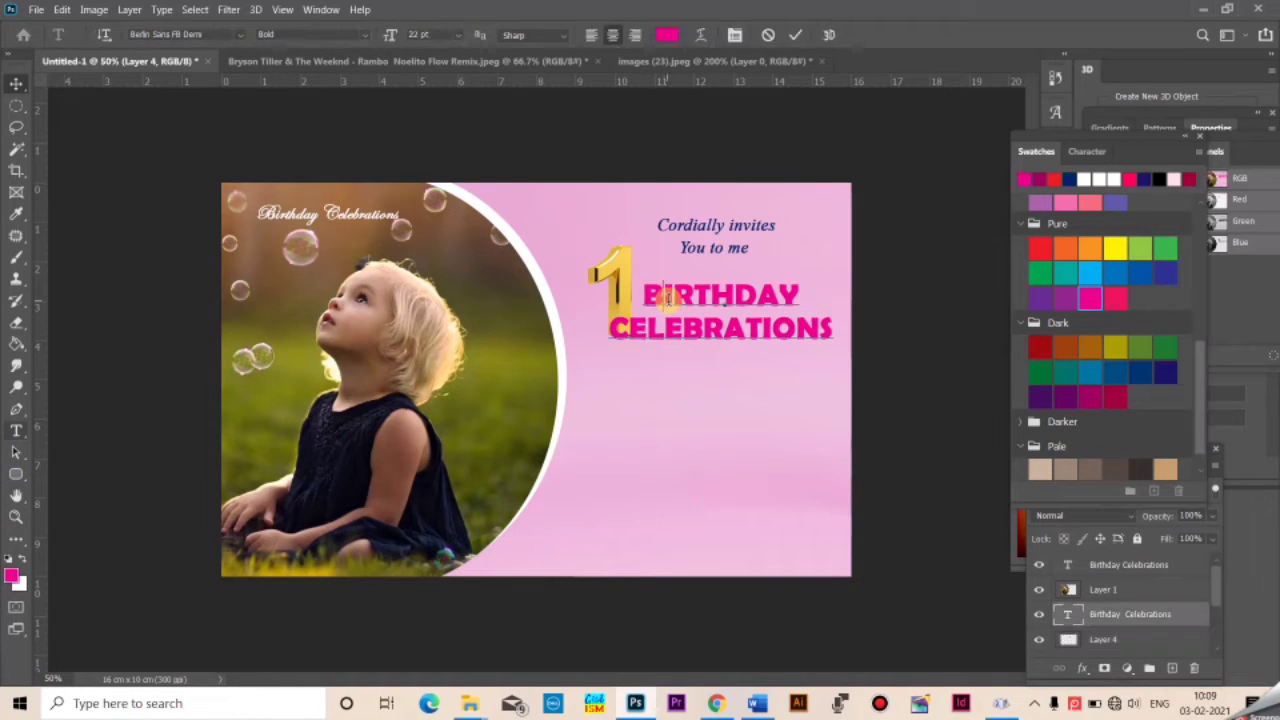
key("ctrl+a")
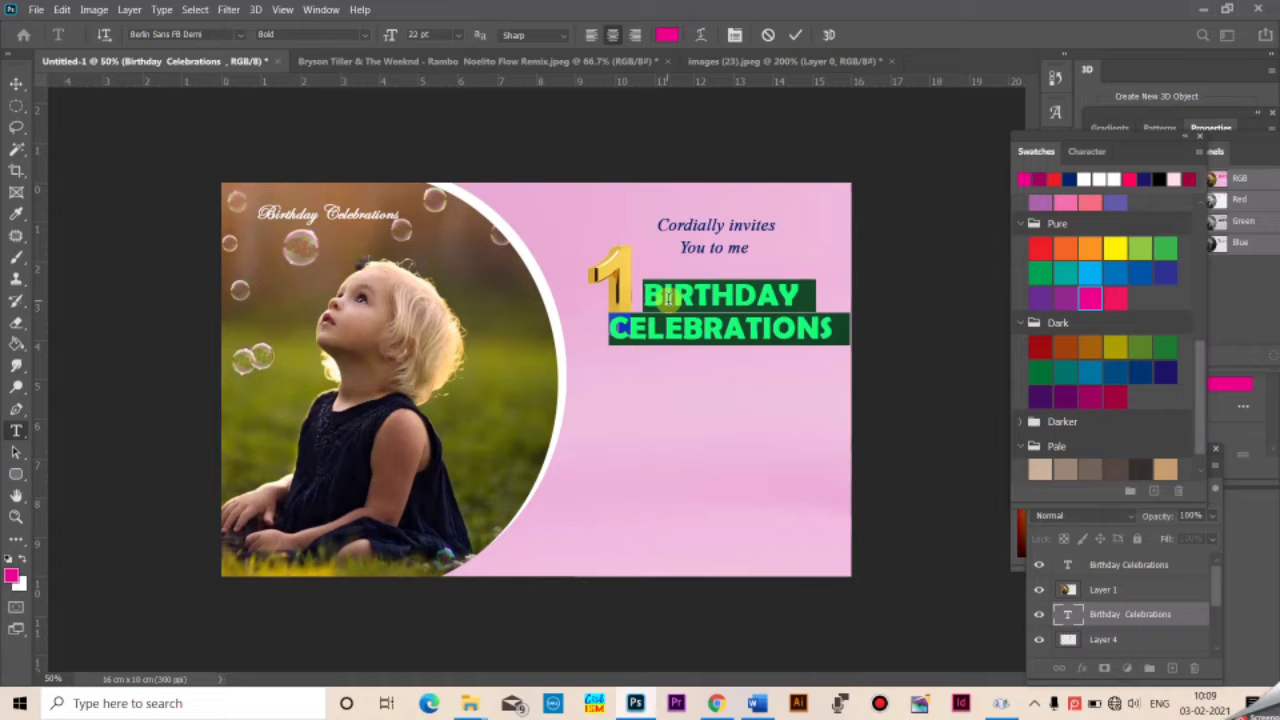
left_click(591, 35)
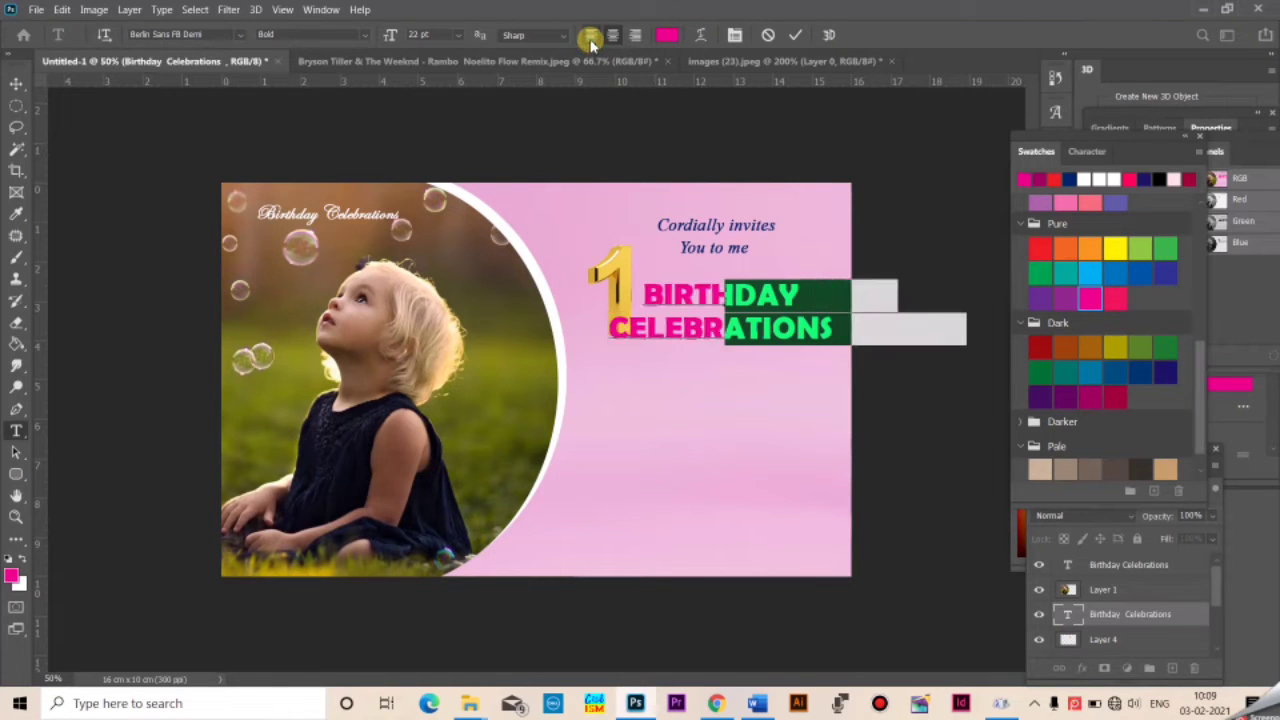
left_click(22, 83)
left_click_drag(792, 301, 705, 296)
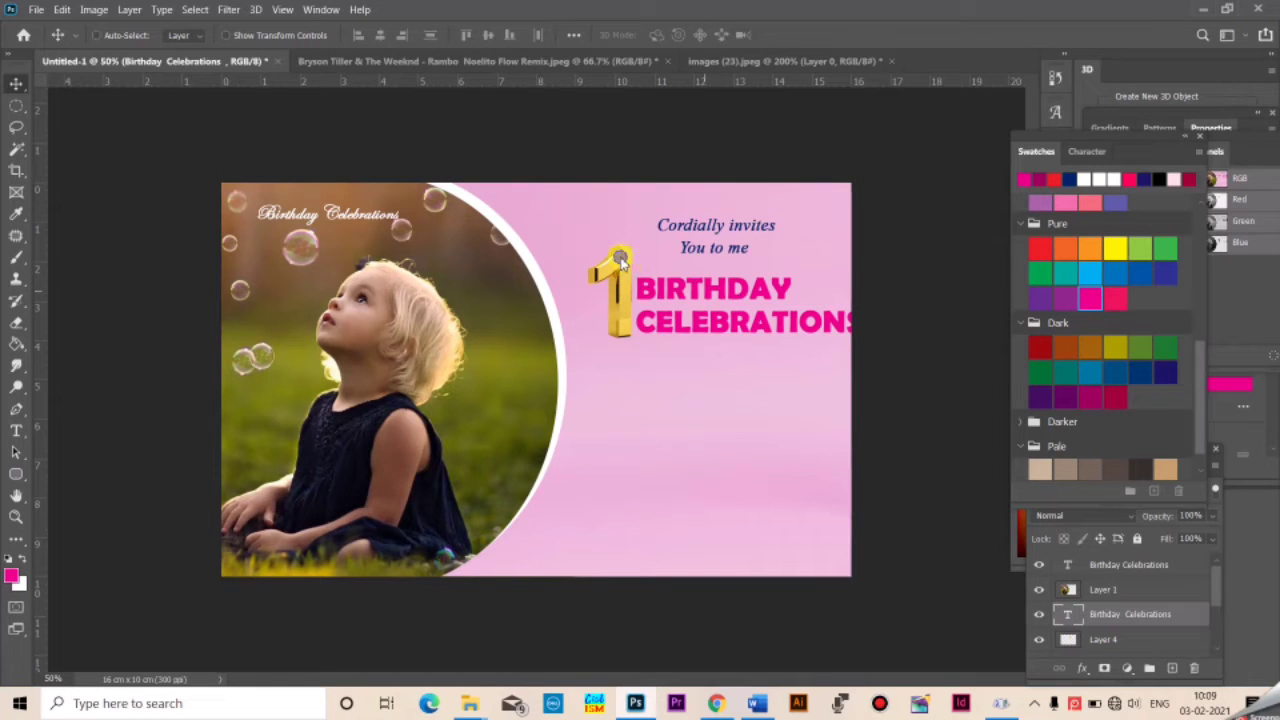
Select the golden number 1 together with the "BIRTHDAY CELEBRATIONS" text and shift both slightly left
right_click(622, 268)
left_click(627, 270)
left_click_drag(620, 270, 606, 270)
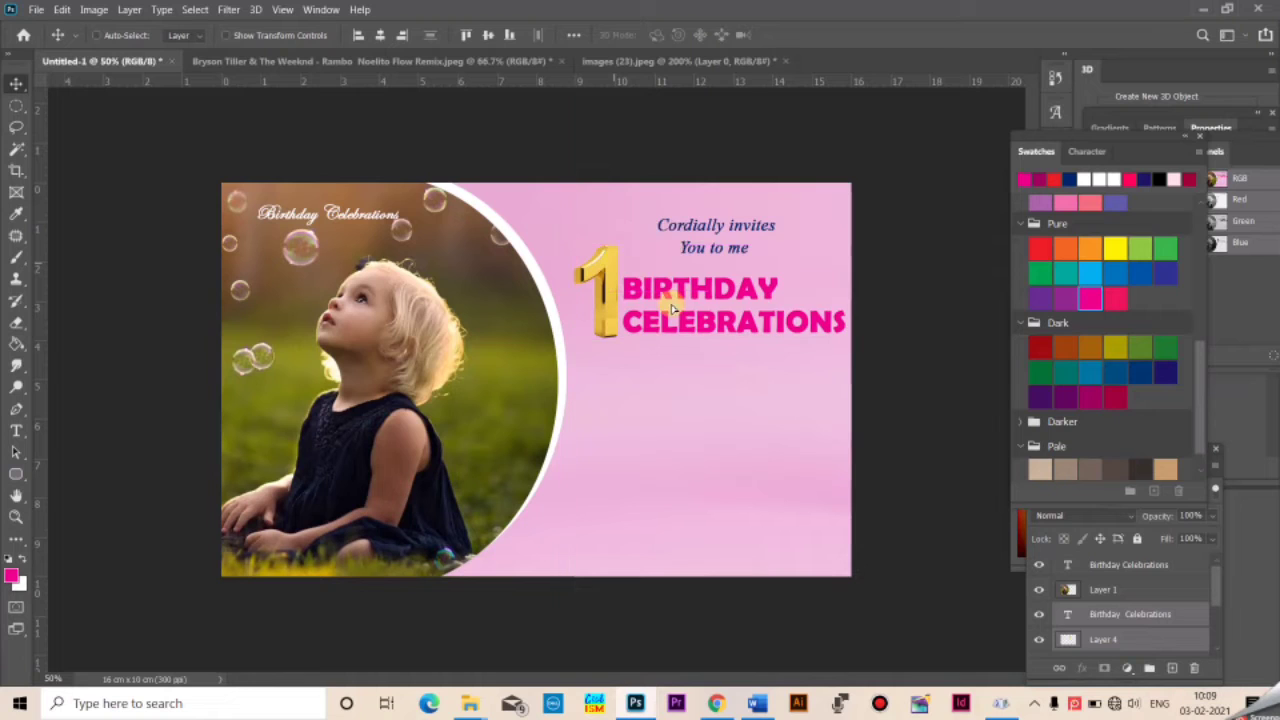
Scale only the "BIRTHDAY CELEBRATIONS" text down to about 91.6% and shift it slightly downward beside the golden 1
right_click(690, 312)
left_click(695, 313)
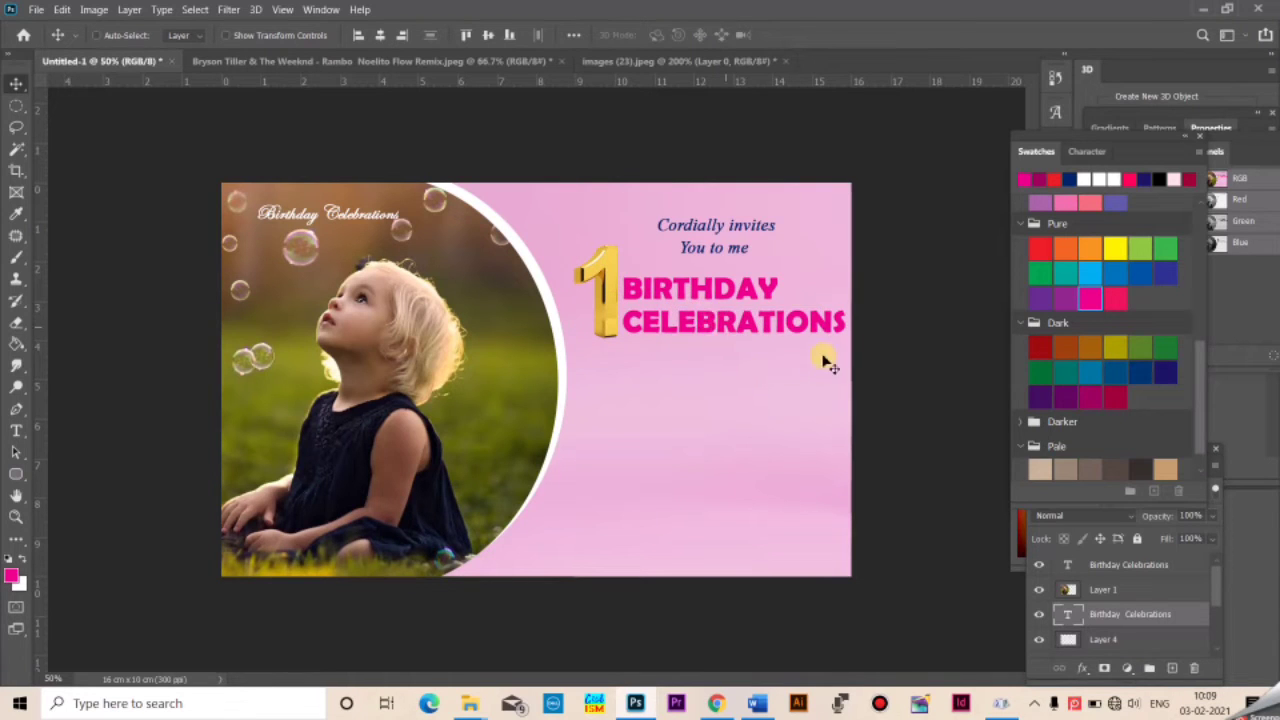
key("ctrl+t")
left_click_drag(855, 371, 834, 366)
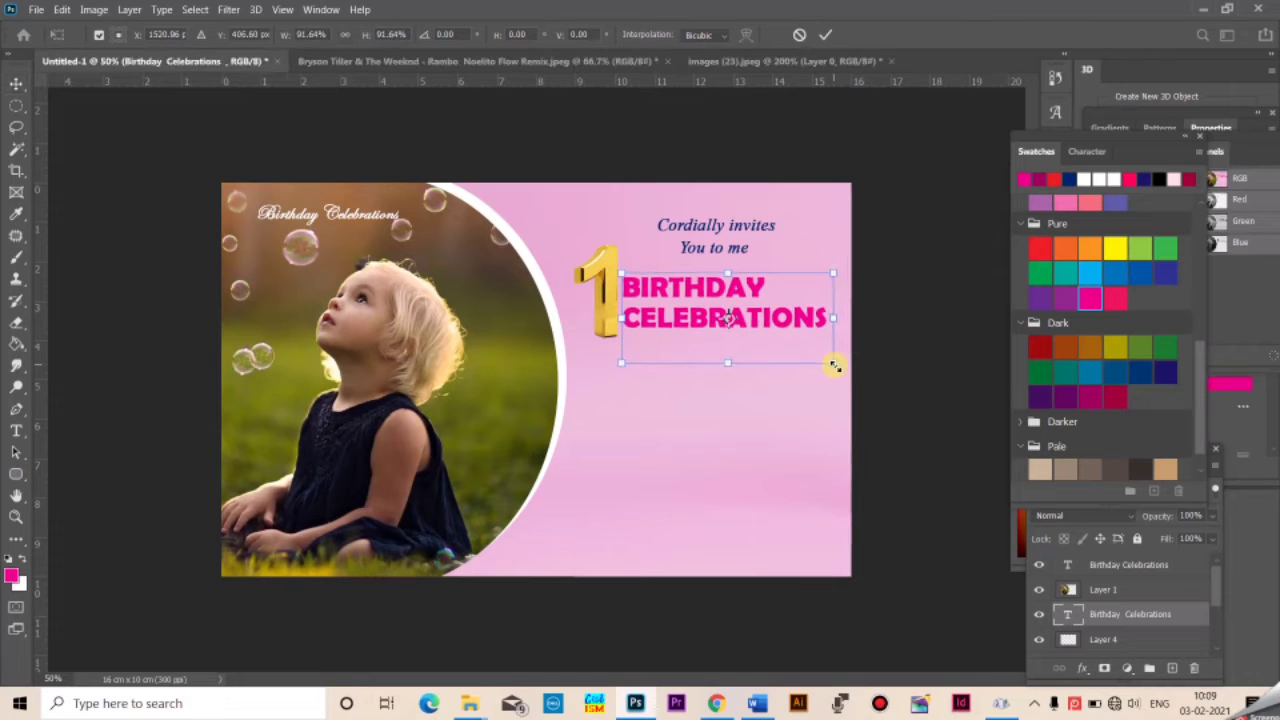
key("Return")
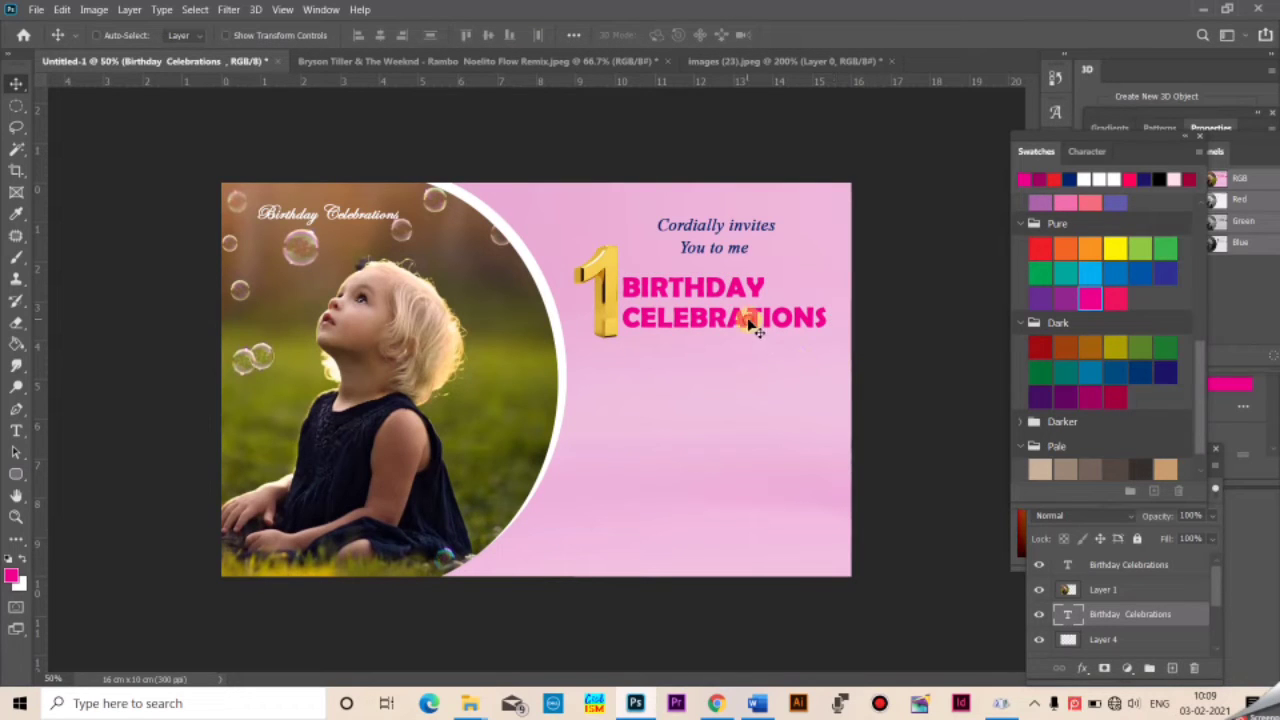
left_click_drag(748, 325, 788, 333)
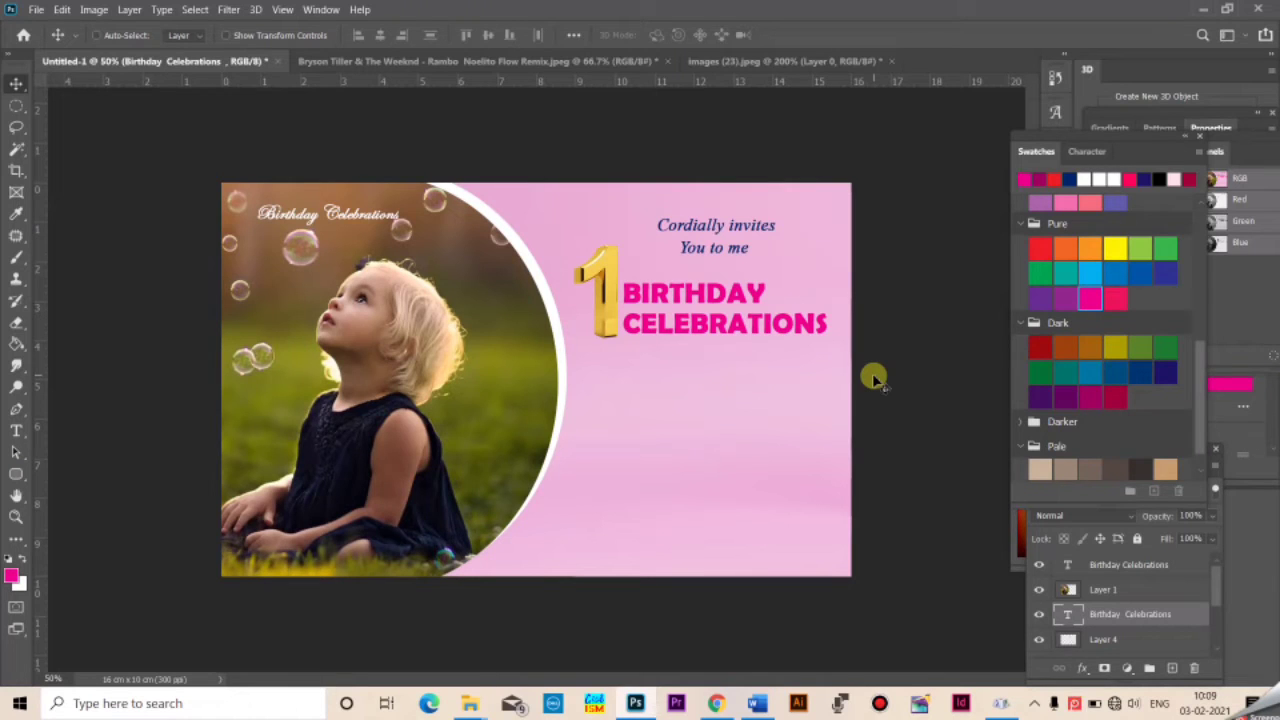
Add a drop shadow to the "BIRTHDAY CELEBRATIONS" layer and show its settings, keeping the text in view
left_click(1190, 622)
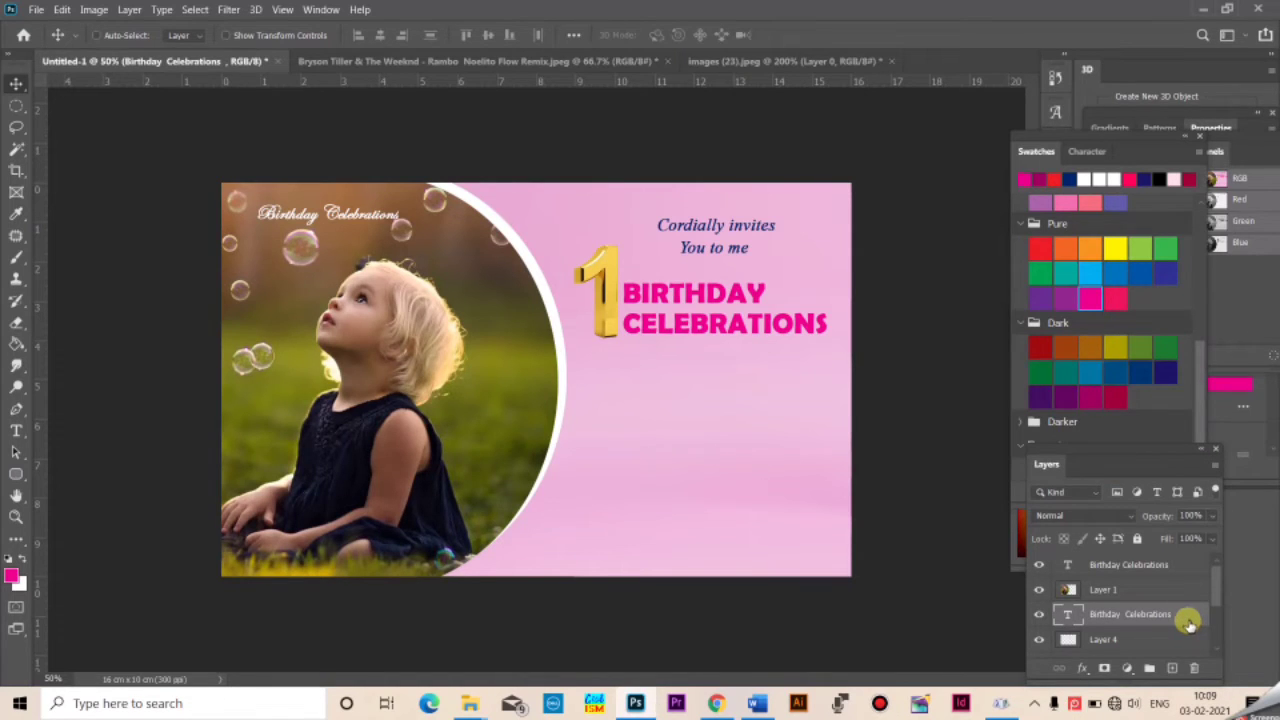
double_click(1188, 620)
left_click_drag(802, 163, 1020, 142)
left_click(858, 449)
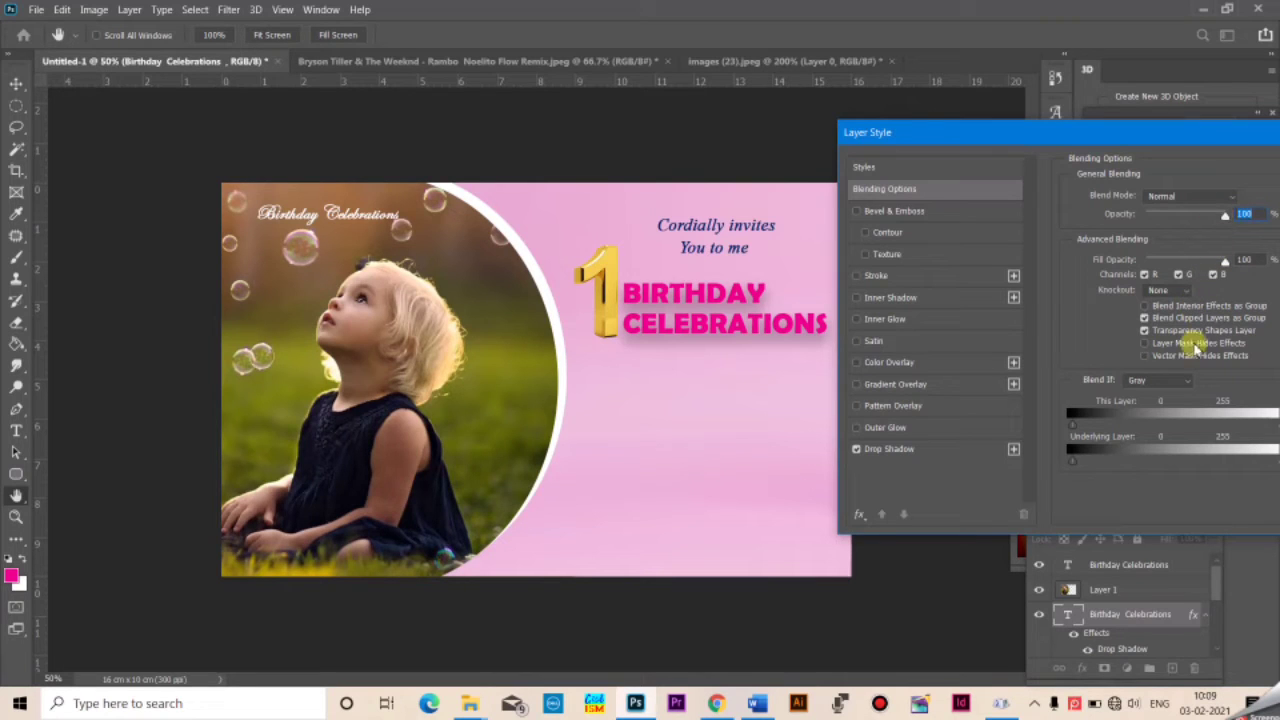
left_click(942, 451)
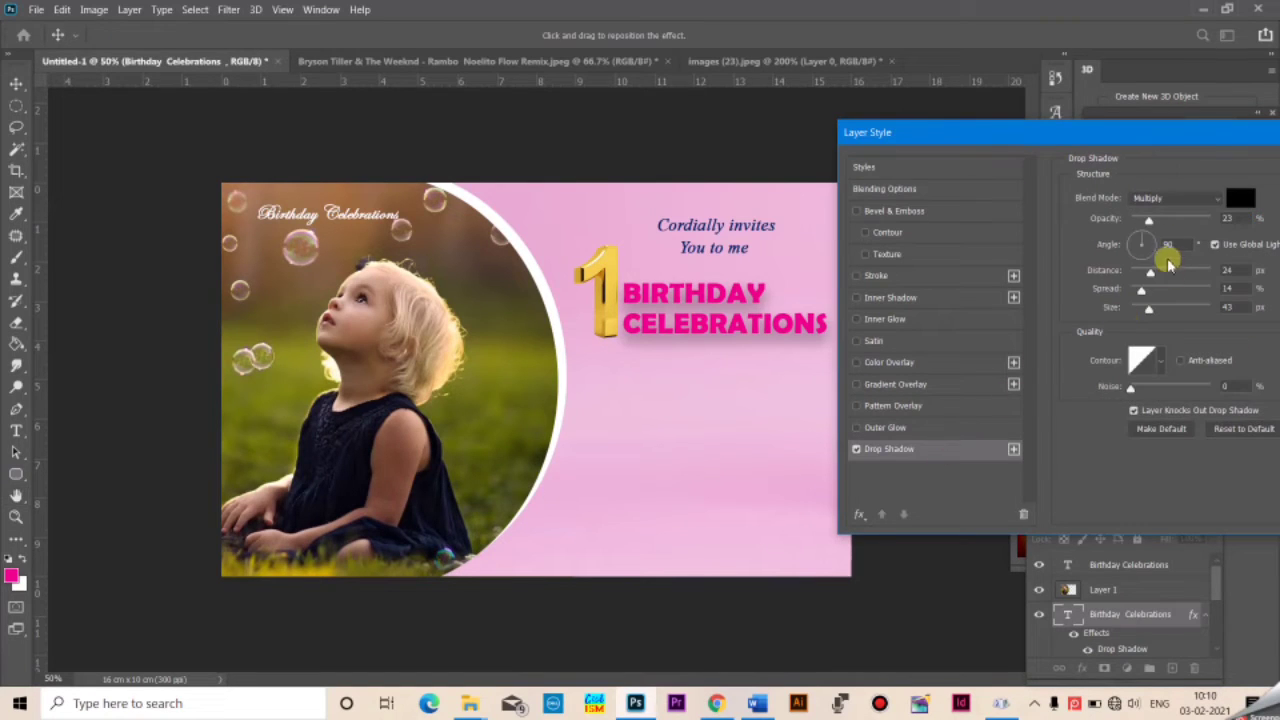
Set the drop shadow to 13% opacity, 5 px distance and 13 px size
left_click_drag(1146, 218, 1138, 222)
left_click(1142, 292)
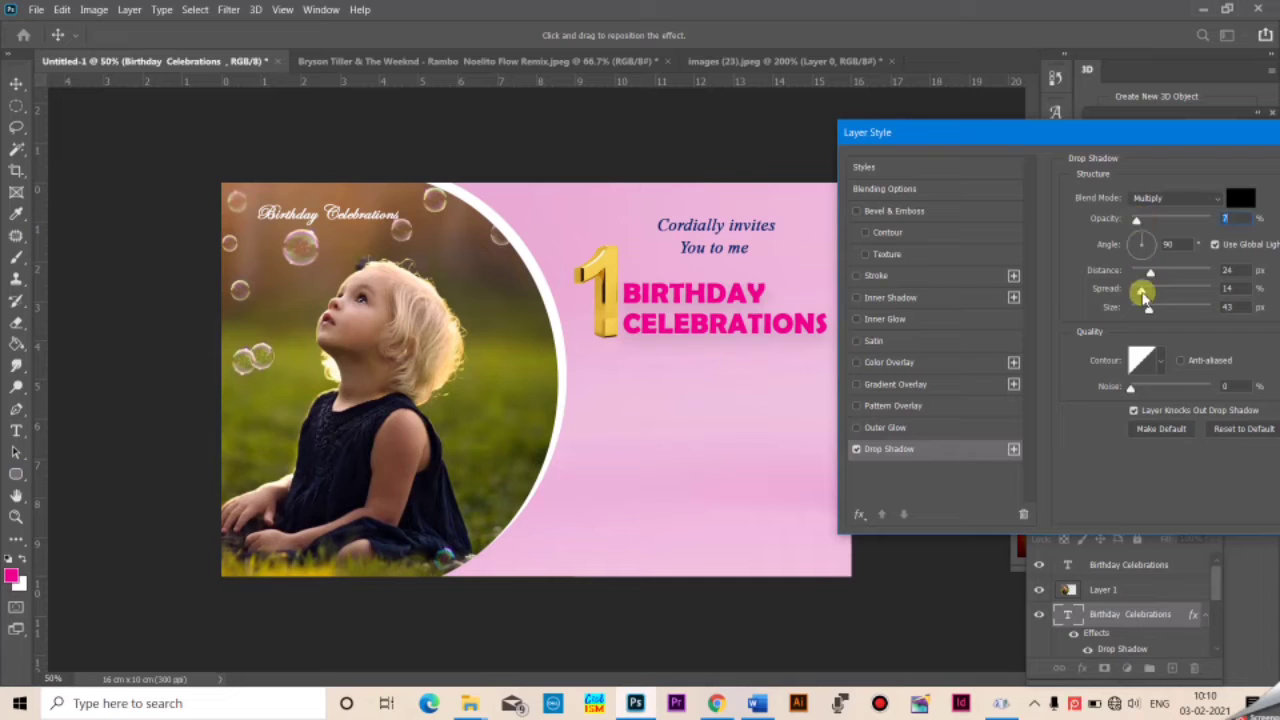
left_click_drag(1141, 311, 1135, 271)
left_click(1135, 222)
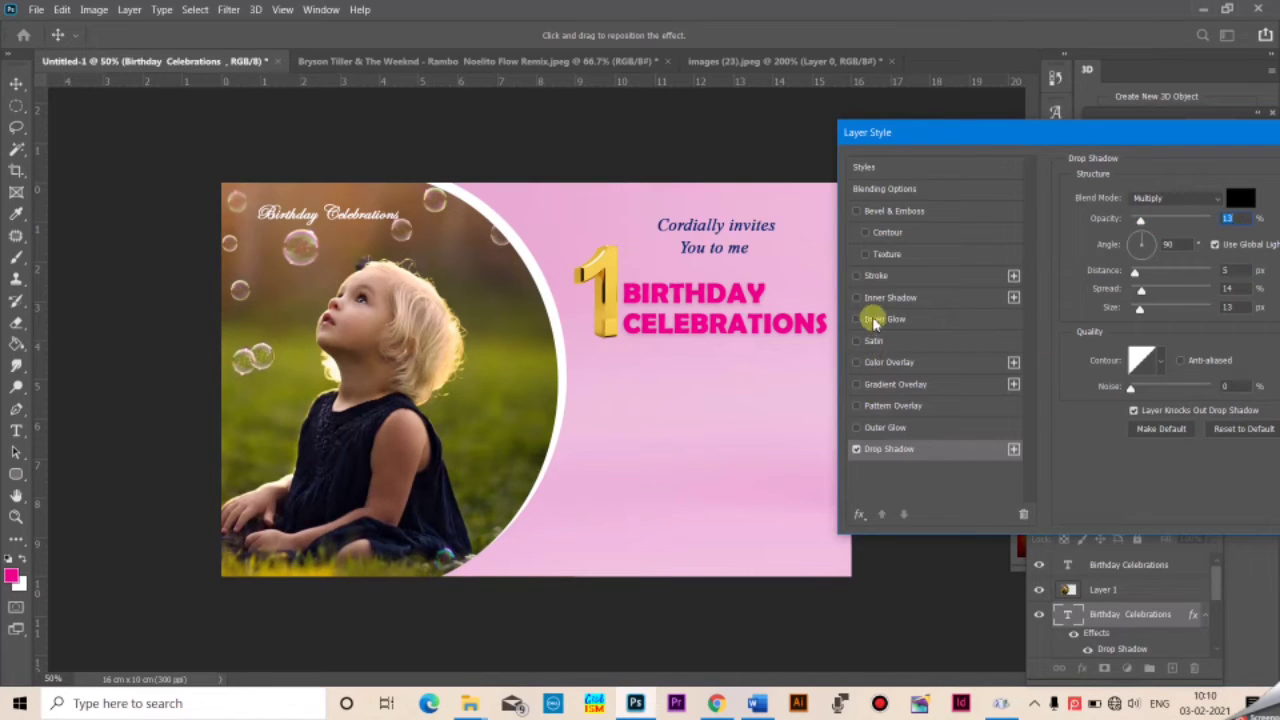
Add a 6 px light pink outside stroke and a red-to-orange linear gradient overlay to the "BIRTHDAY CELEBRATIONS" text
left_click(875, 276)
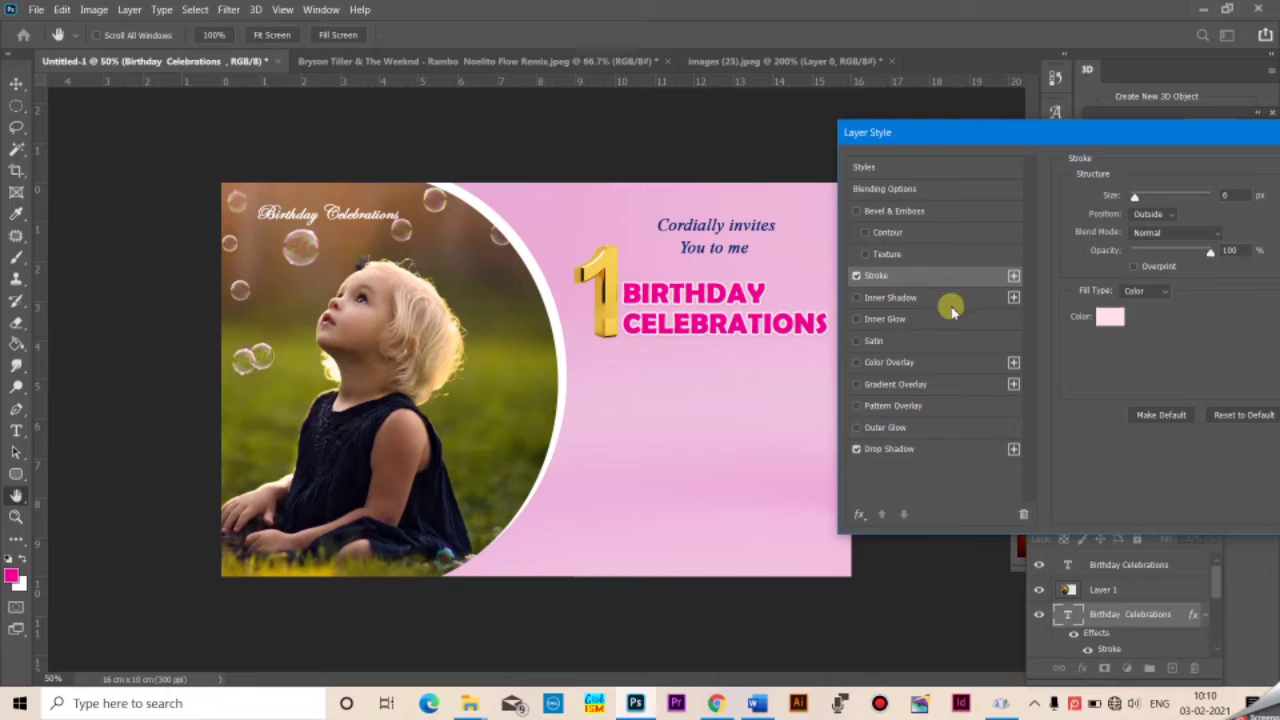
left_click(909, 382)
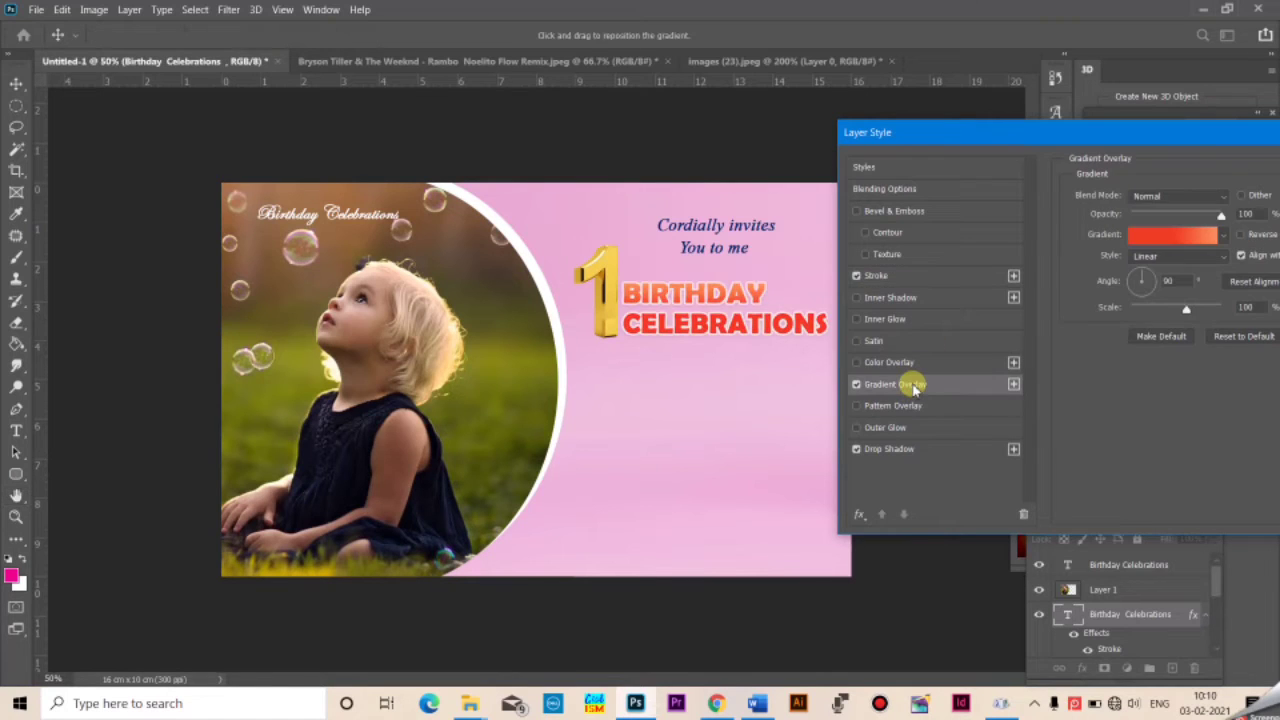
Add a red color stop at 96% to the overlay gradient so the lettering is almost entirely red, and apply the layer style
left_click(1157, 238)
left_click(724, 541)
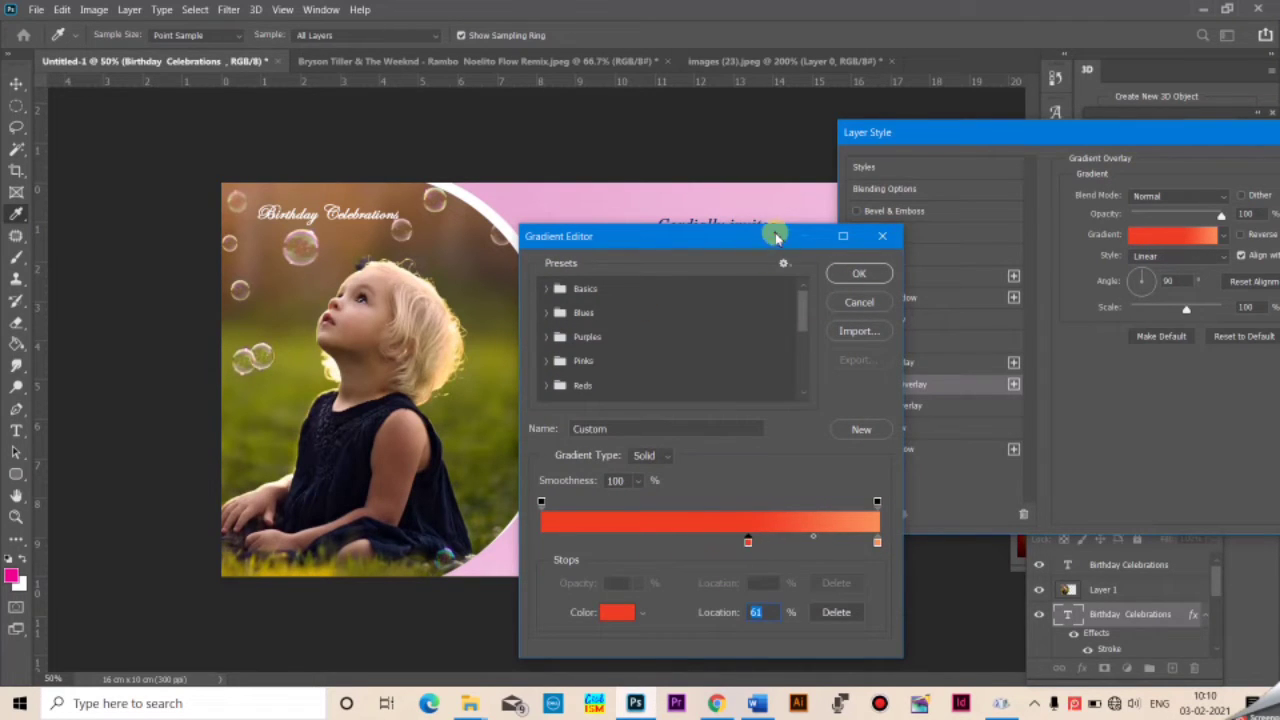
left_click_drag(777, 237, 385, 300)
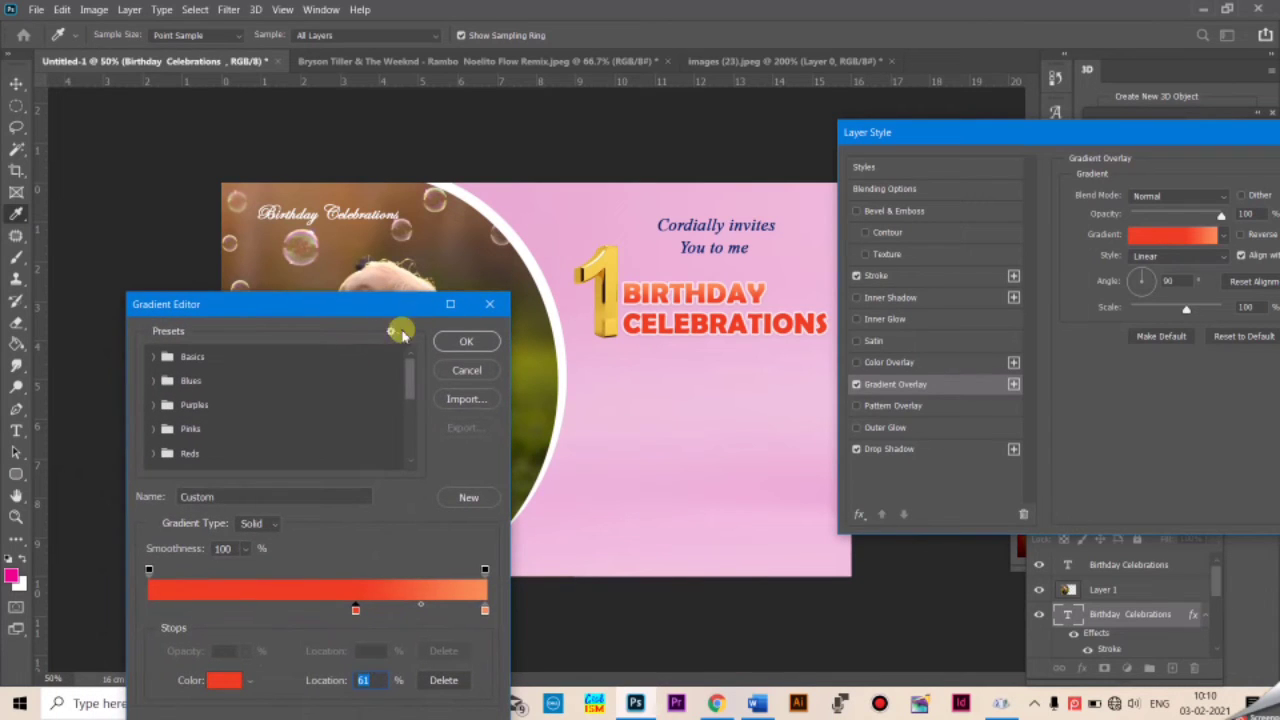
left_click(420, 606)
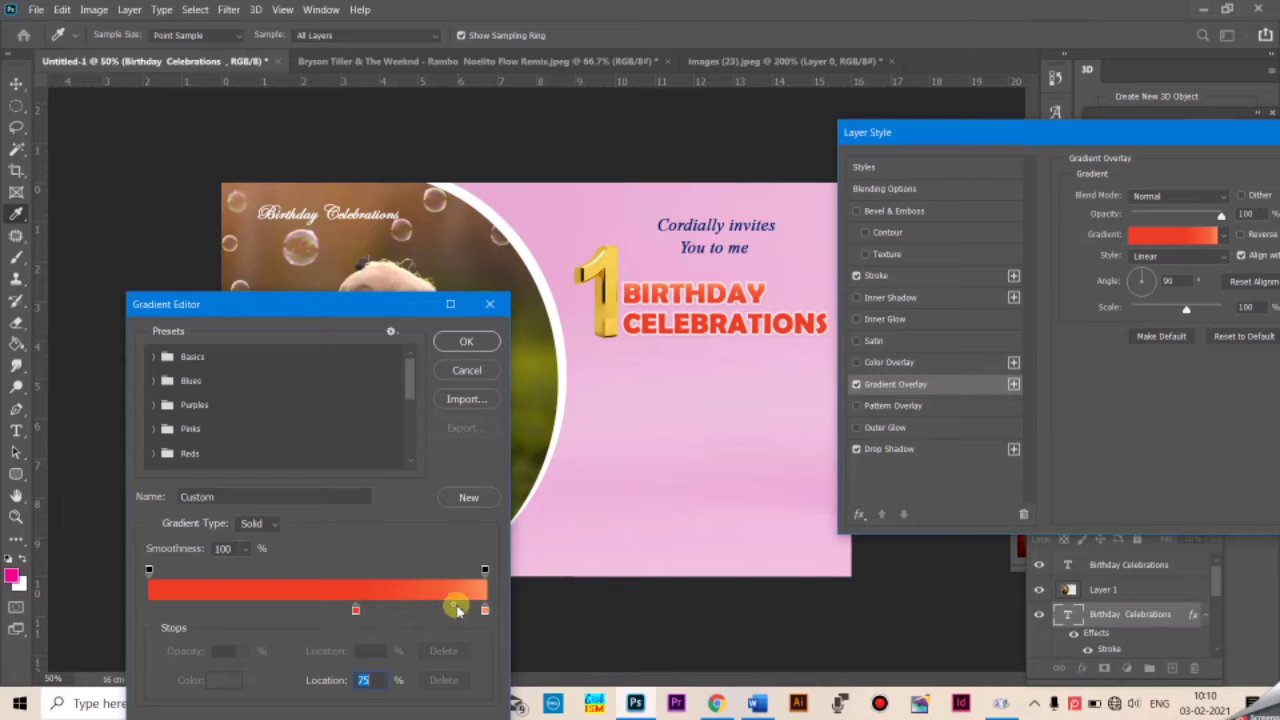
left_click_drag(479, 611, 473, 611)
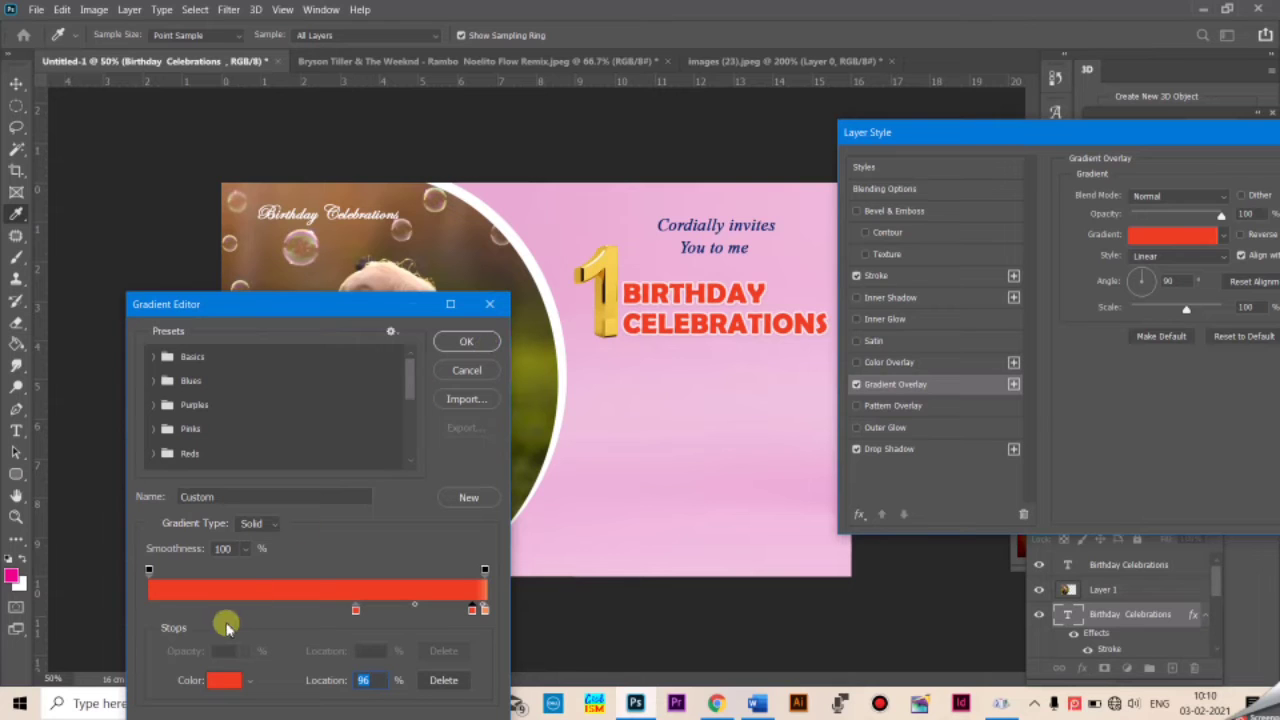
left_click(465, 343)
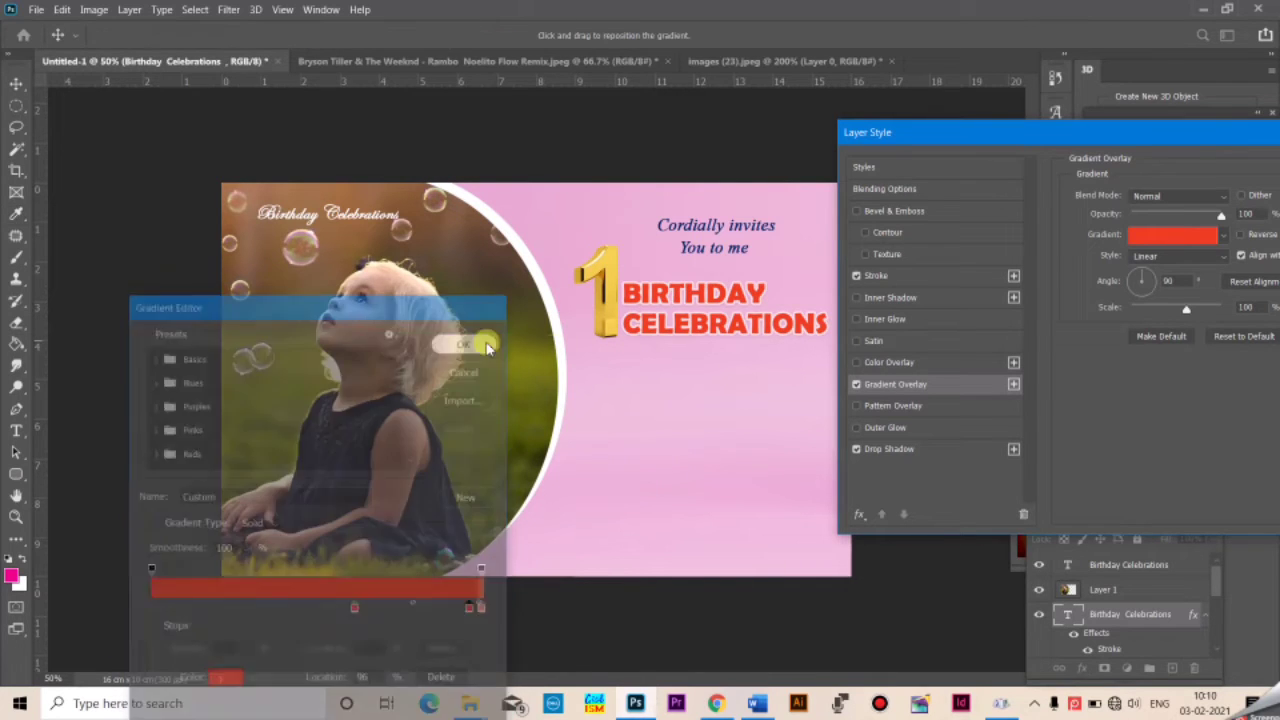
left_click_drag(1005, 131, 780, 418)
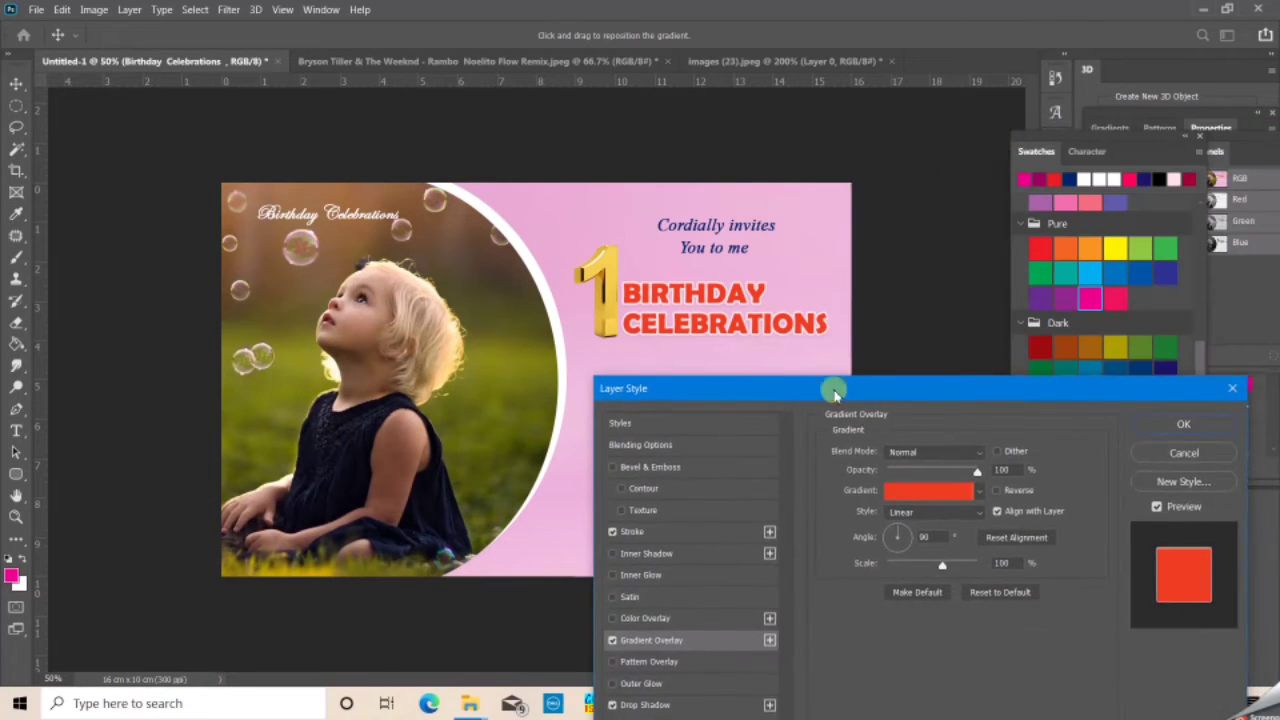
left_click(1183, 422)
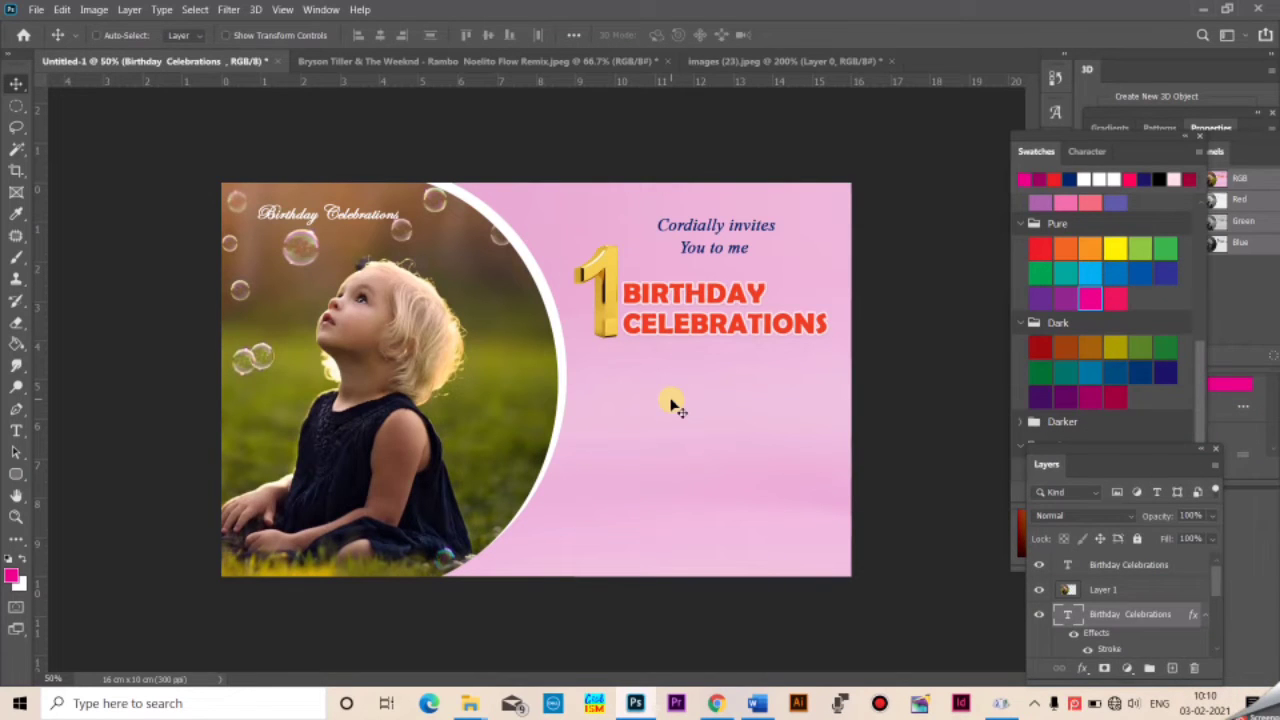
Switch to Word, copy the line "In our daughter" and return to the Photoshop card
key("alt+Tab")
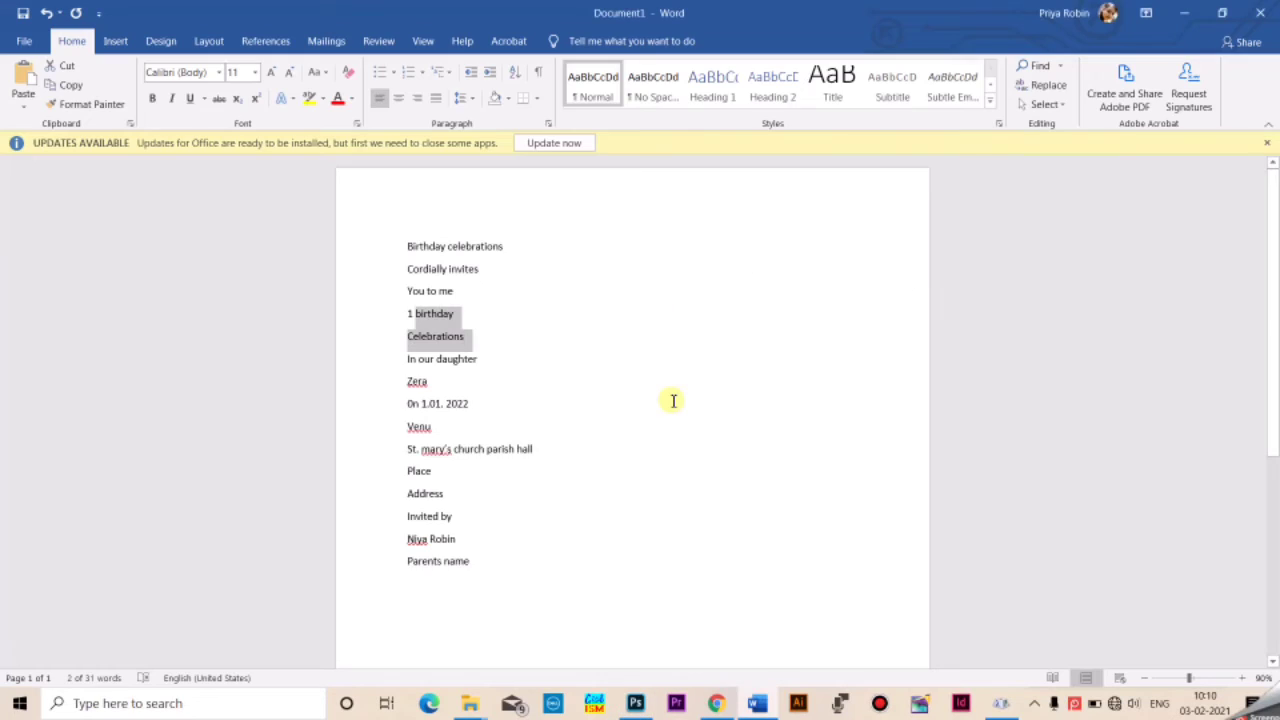
left_click(386, 367)
key("ctrl+c")
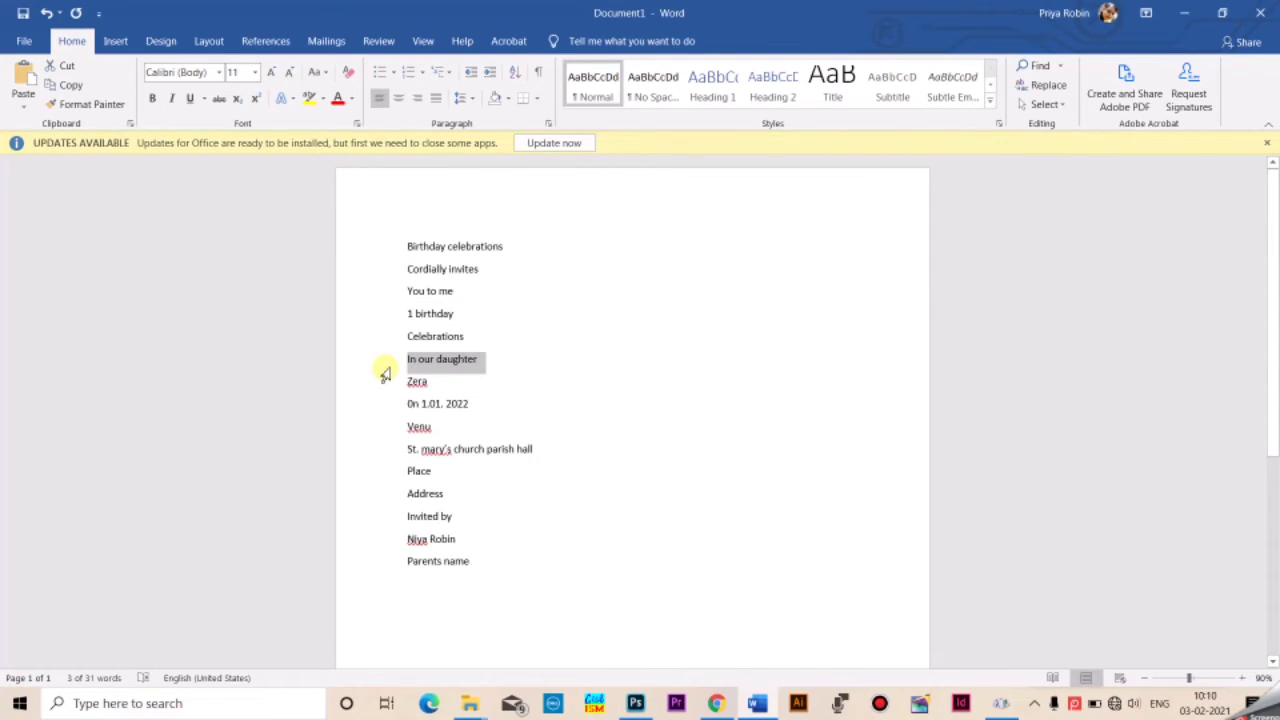
key("alt+Tab")
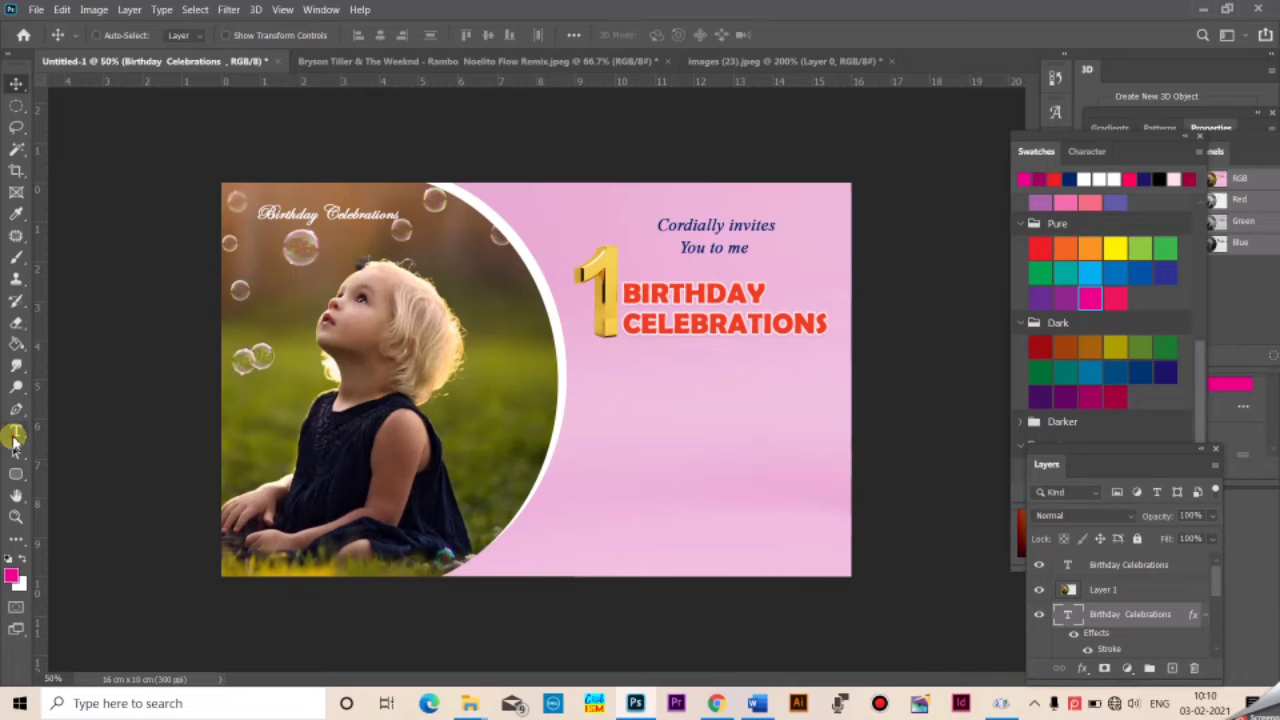
Paste "In our daughter" as a new text layer just below "BIRTHDAY CELEBRATIONS", replacing the placeholder text
left_click(15, 432)
left_click(629, 361)
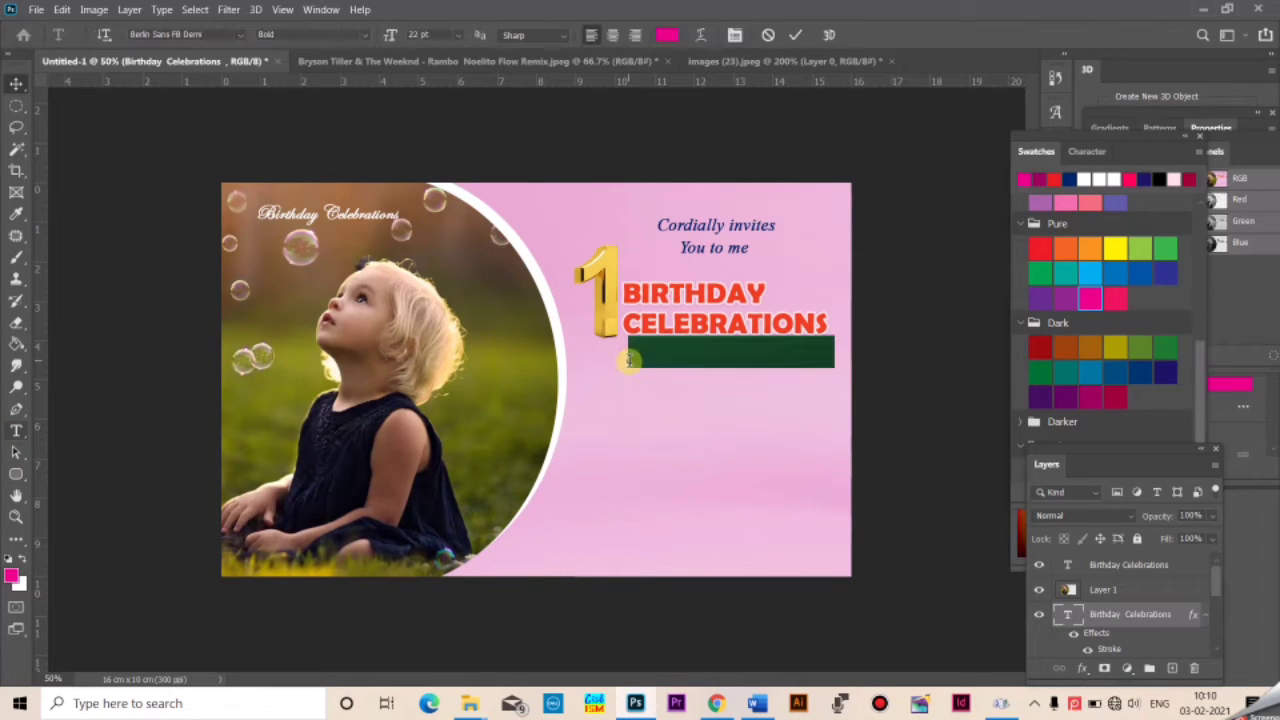
key("BackSpace")
key("ctrl+v")
Select the whole "In our daughter" text and turn off All Caps in its character settings
key("ctrl+a")
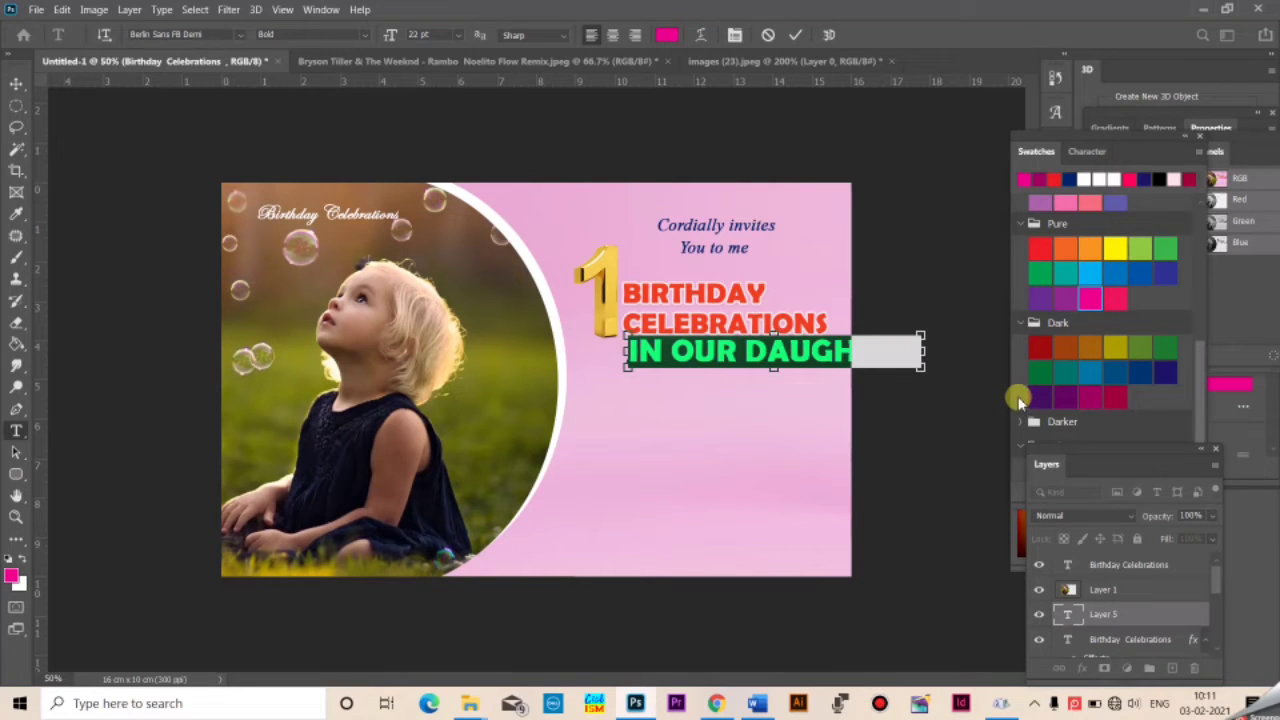
key("ctrl+t")
left_click(1069, 275)
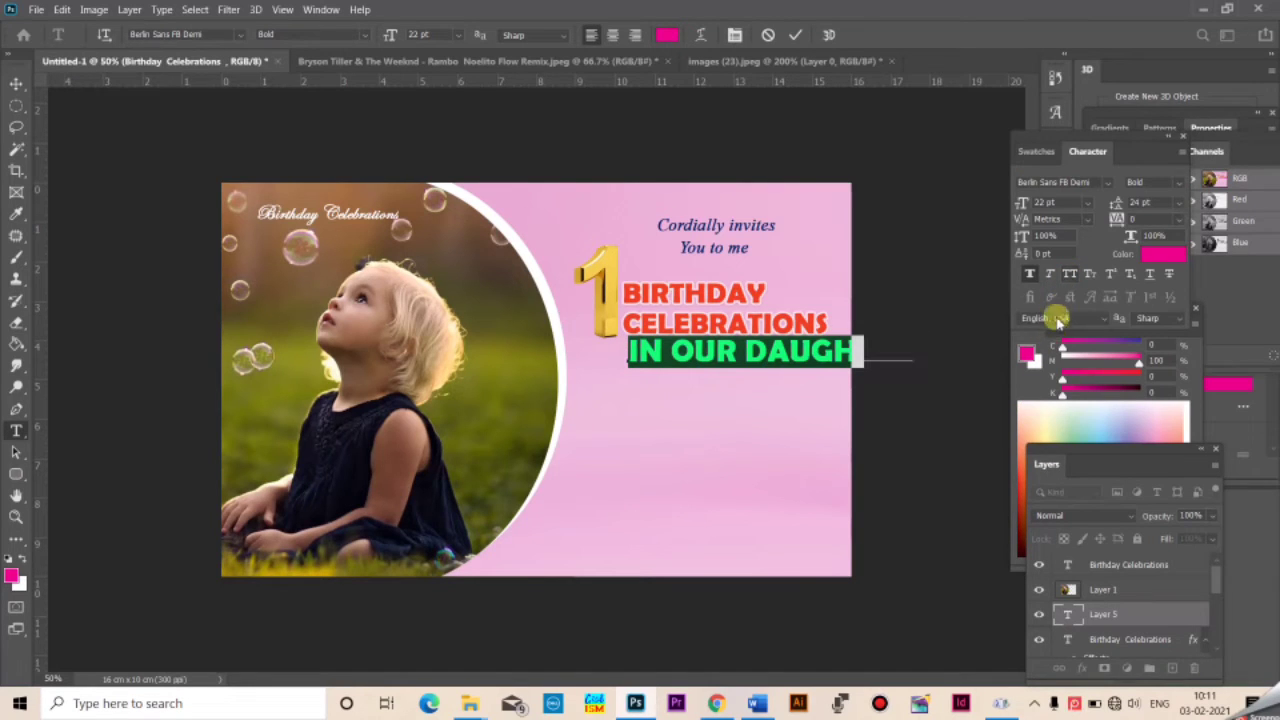
key("ctrl+shift+k")
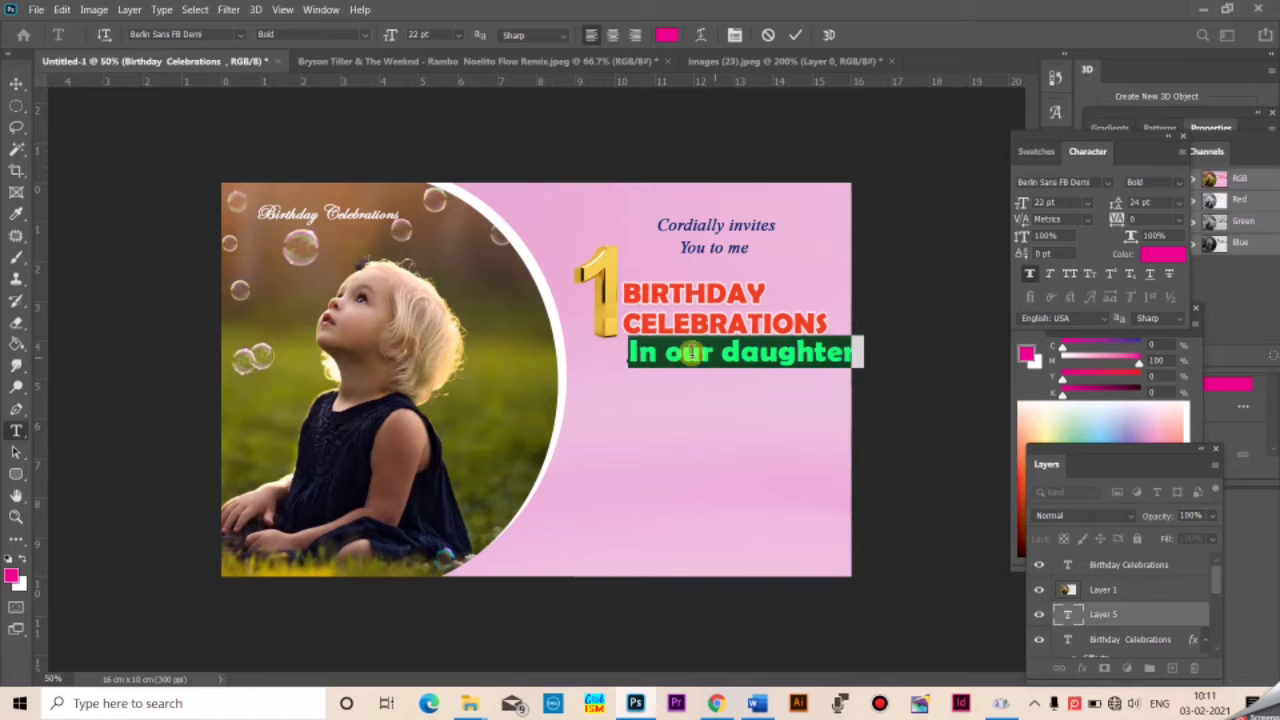
Set the font of the selected "In our daughter" text to Times New Roman Regular
left_click(213, 33)
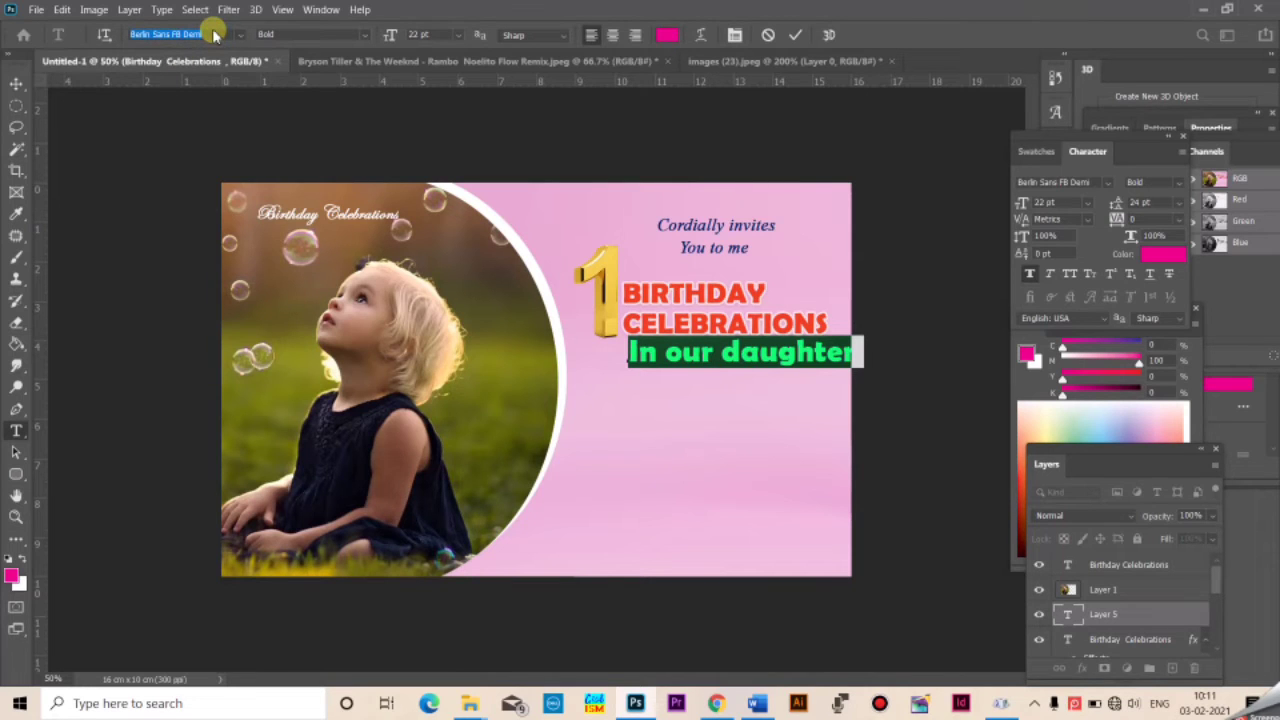
type("tim")
key("BackSpace")
key("BackSpace")
key("BackSpace")
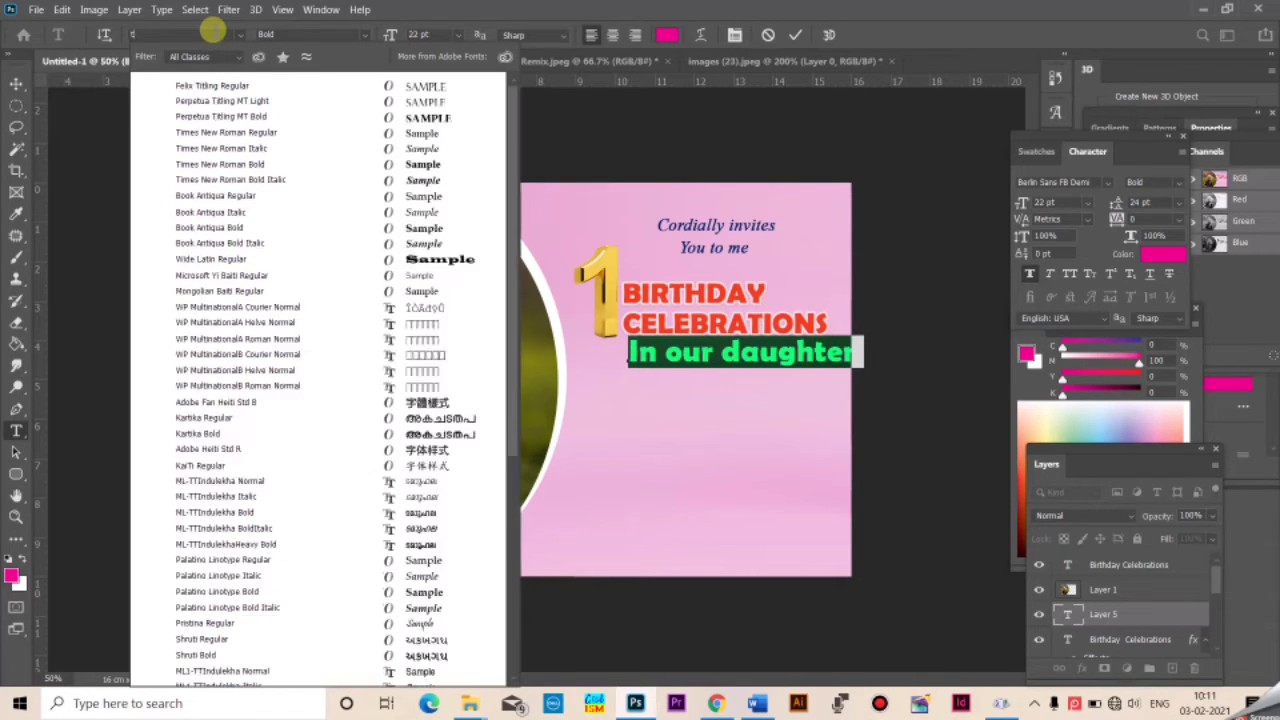
type("tim")
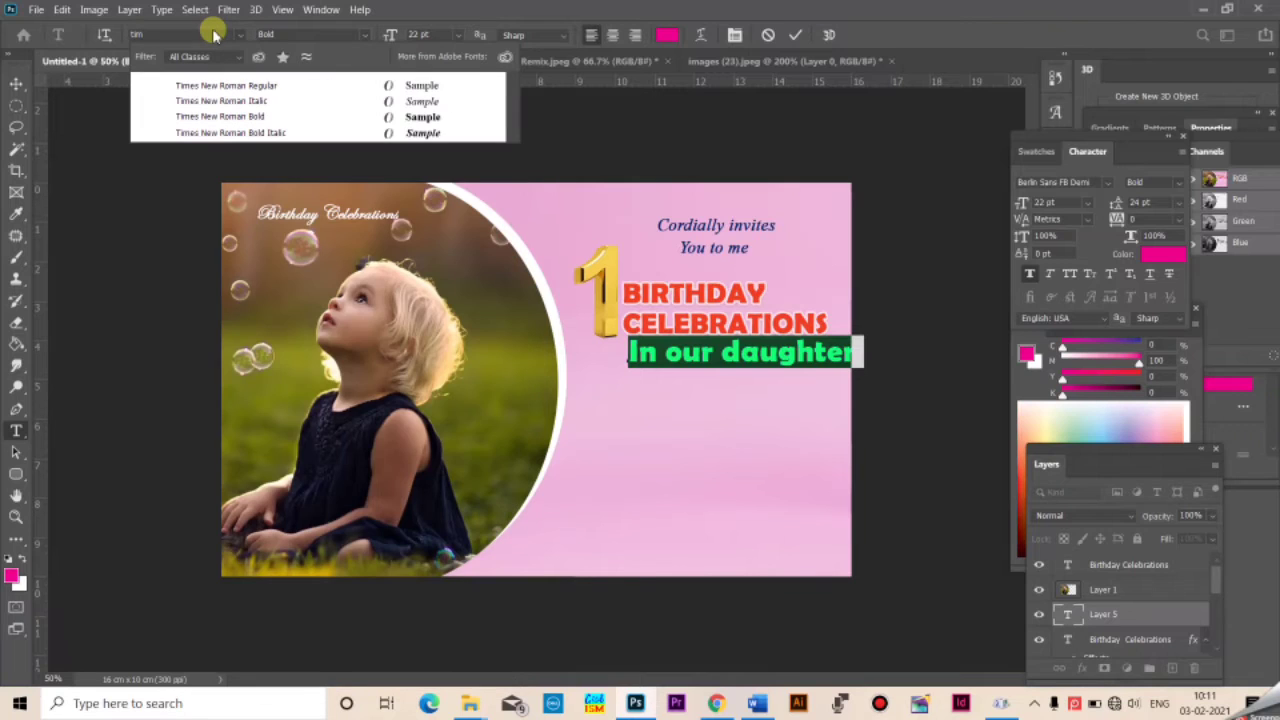
left_click(200, 86)
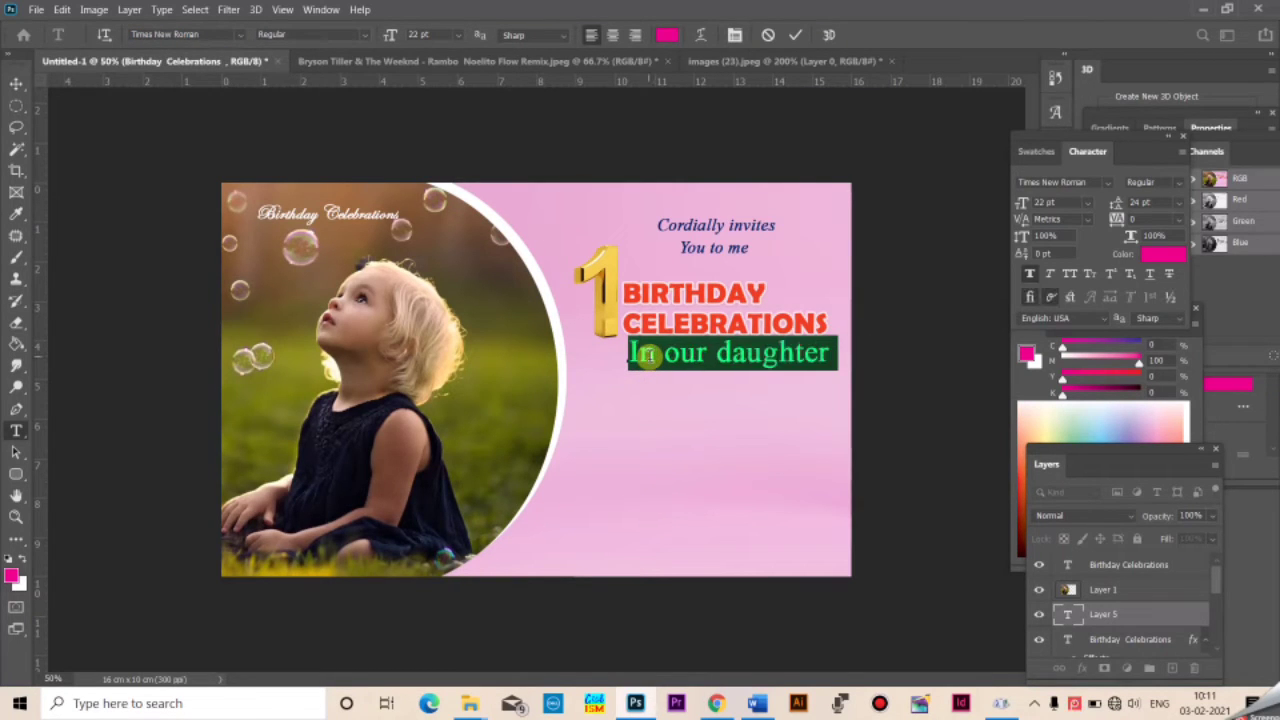
Reduce the "In our daughter" text to 18 pt and make it italic
left_click(648, 356)
triple_click(648, 360)
key("ctrl+shift+comma")
key("ctrl+shift+comma")
key("ctrl+shift+comma")
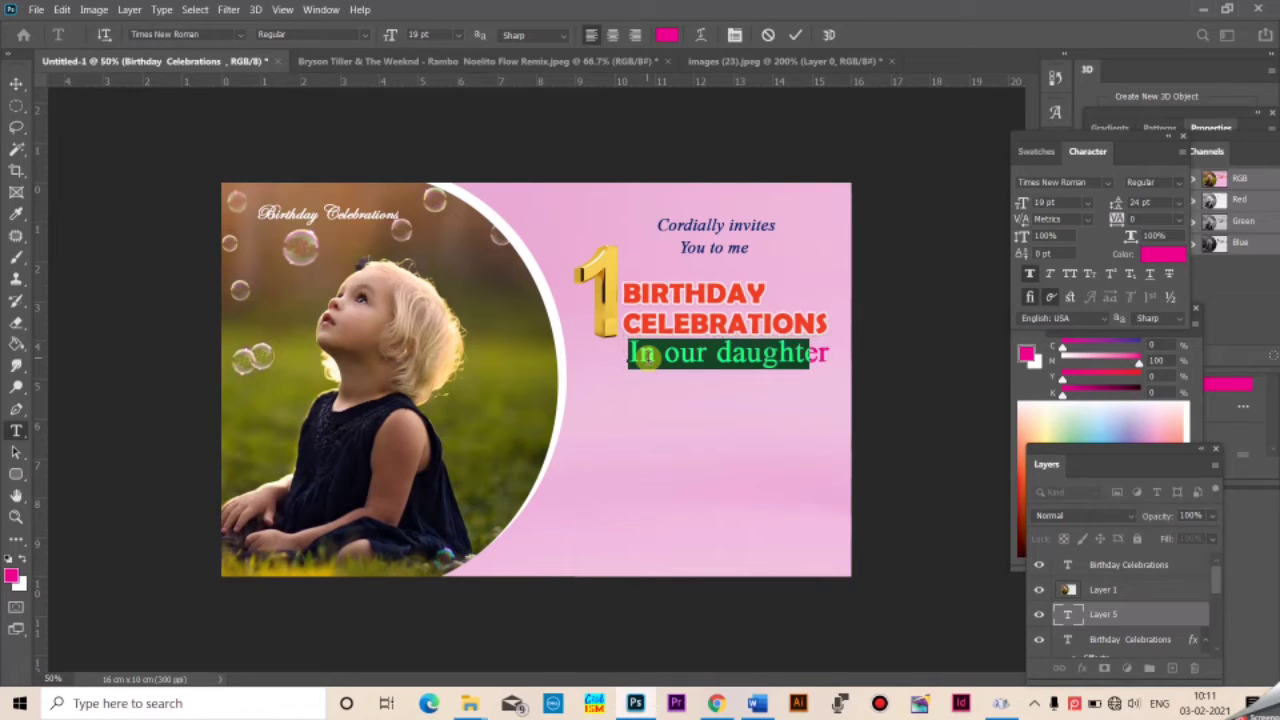
key("ctrl+shift+comma")
key("ctrl+shift+i")
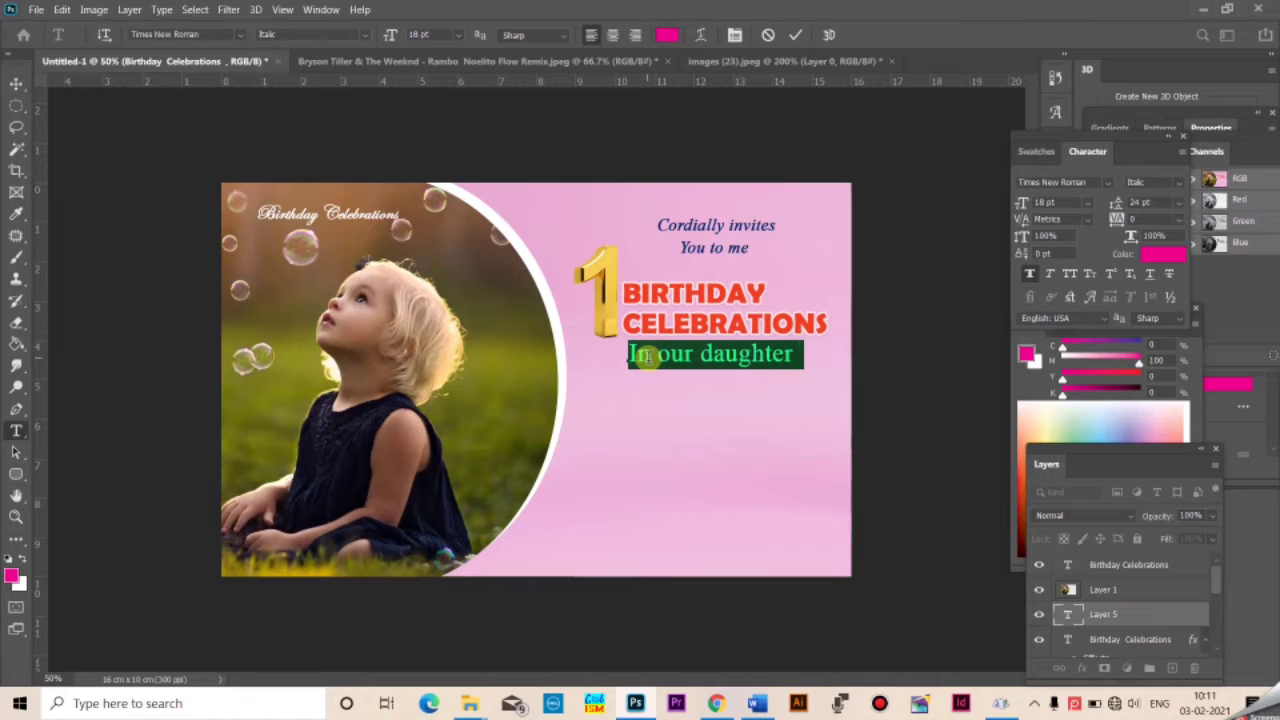
Select the whole "In our daughter" line and set its size to 14 pt
left_click(672, 356)
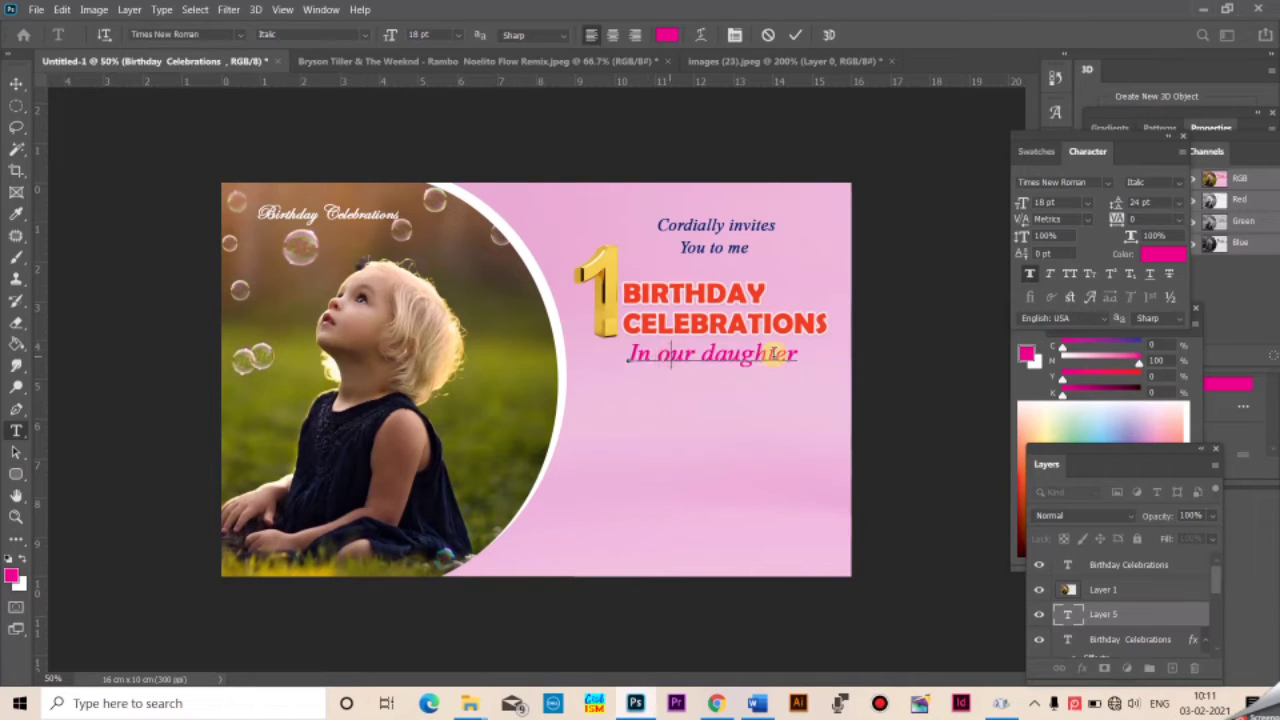
key("ctrl+a")
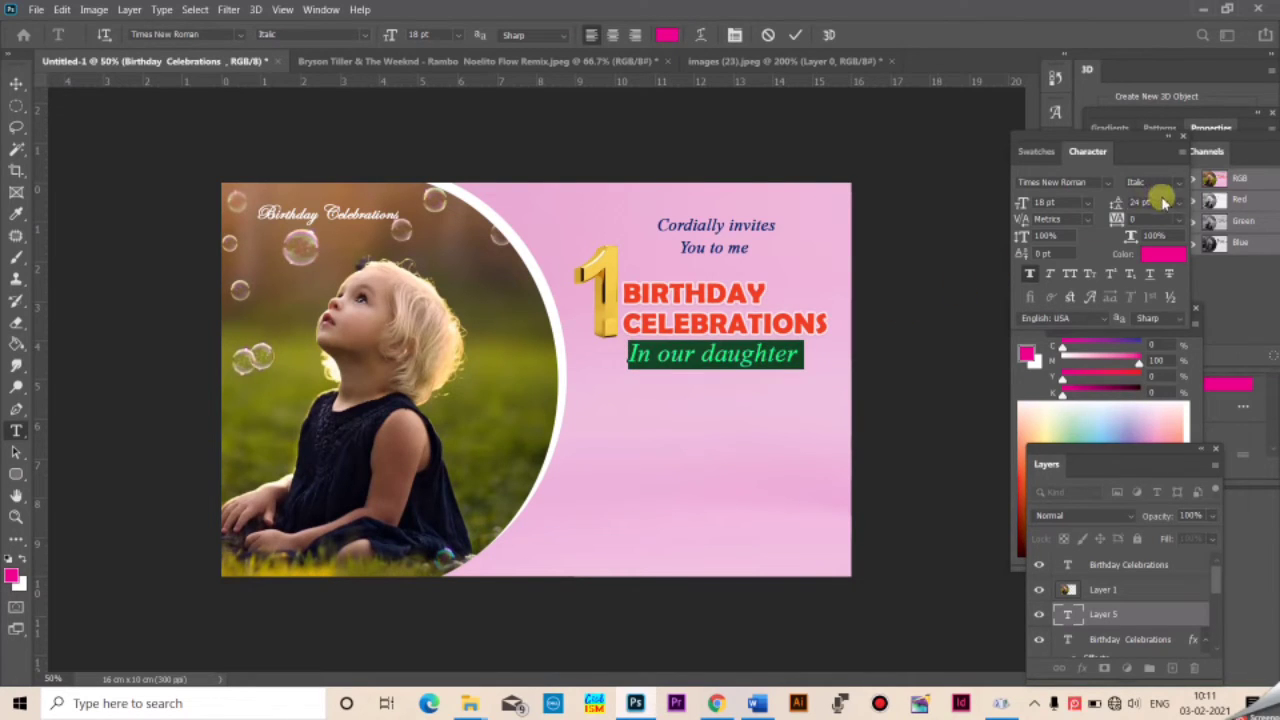
left_click(1066, 202)
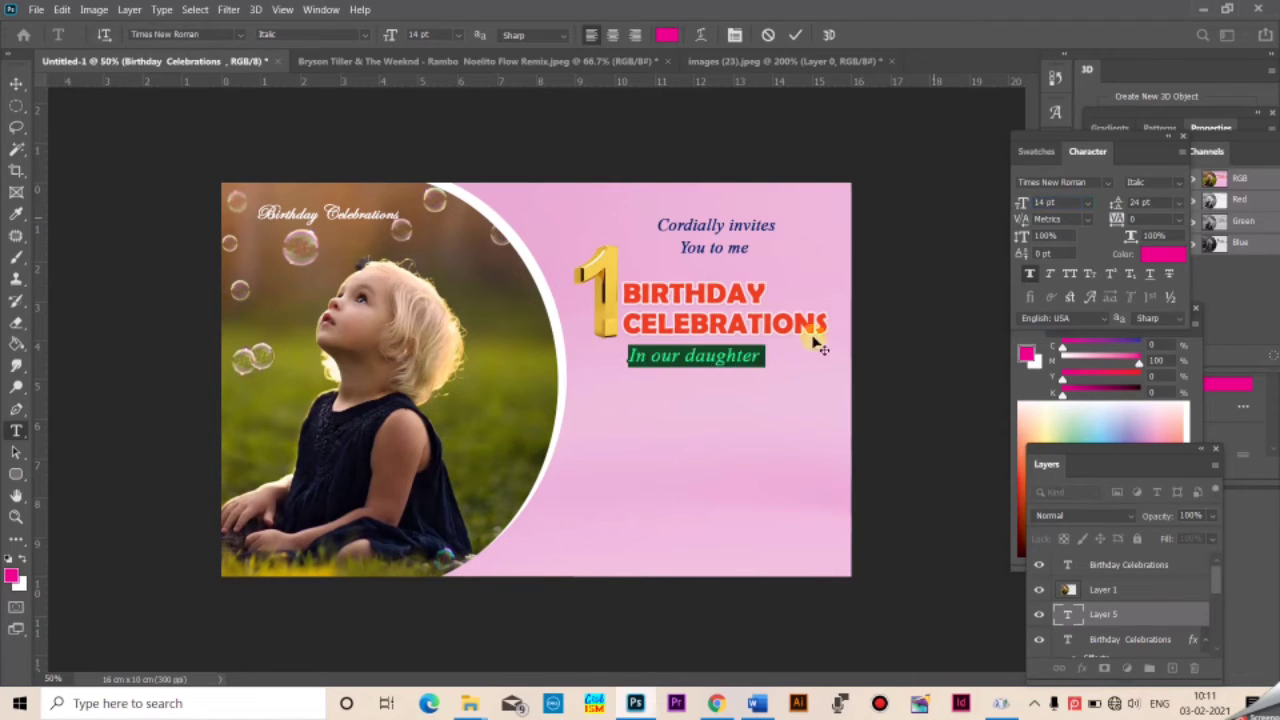
left_click(737, 364)
Recolor the whole "In our daughter" line black (000000) and commit the text
key("ctrl+a")
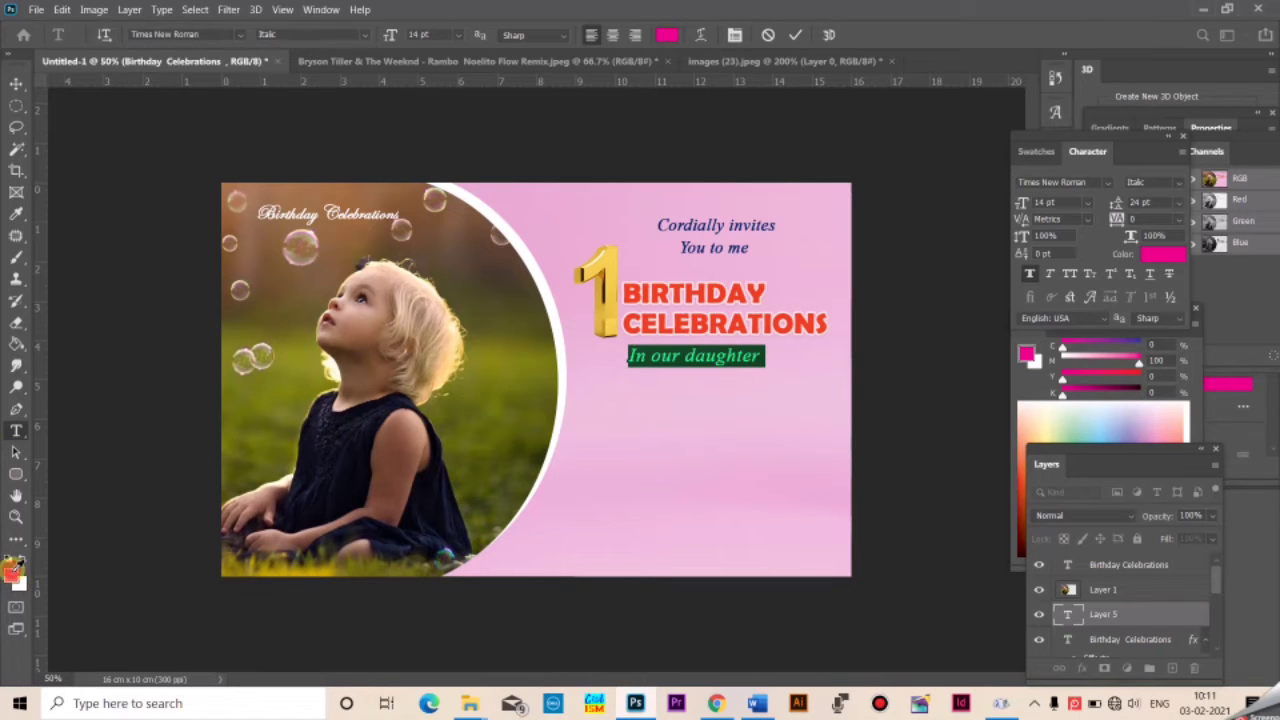
left_click(11, 575)
left_click_drag(594, 571, 623, 620)
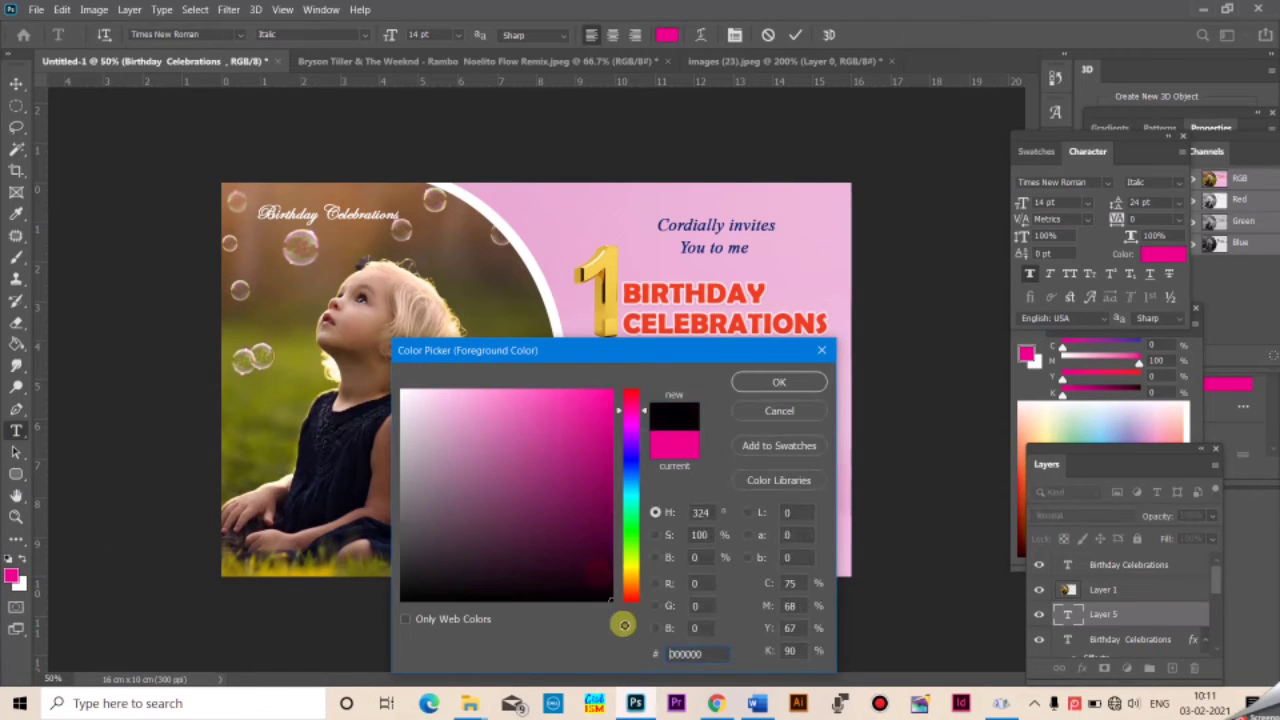
left_click(783, 390)
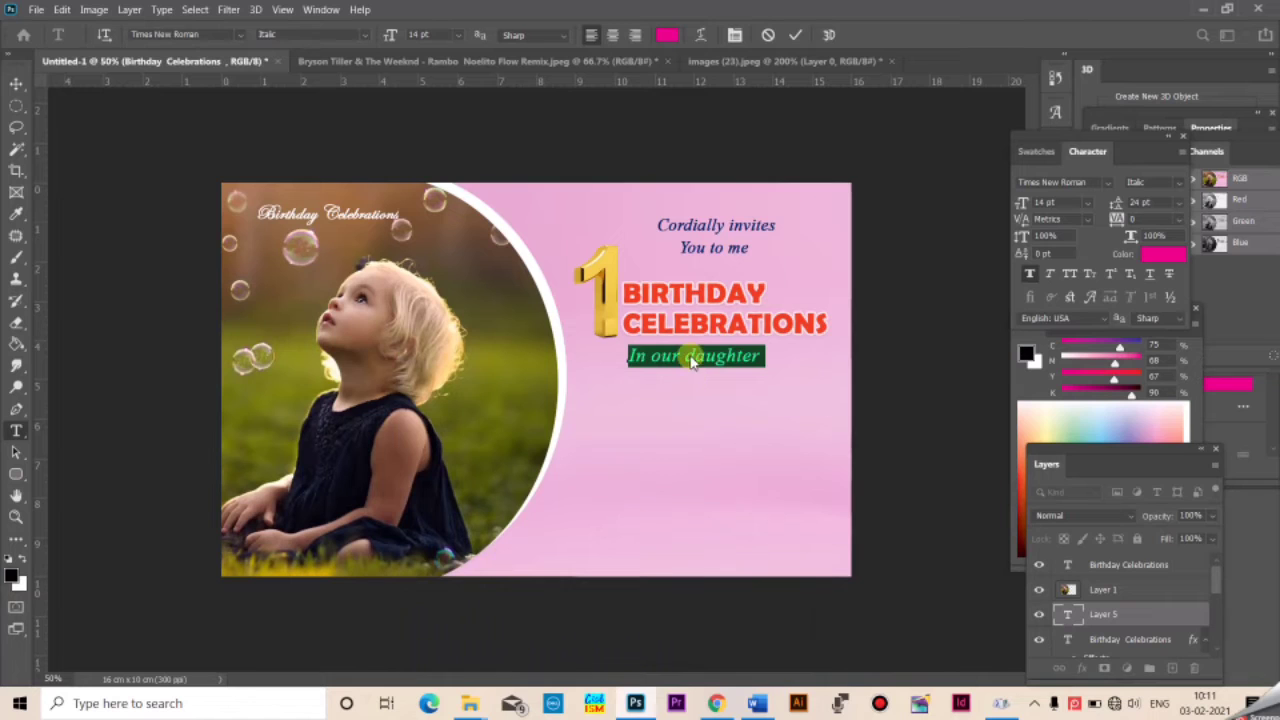
left_click(692, 360)
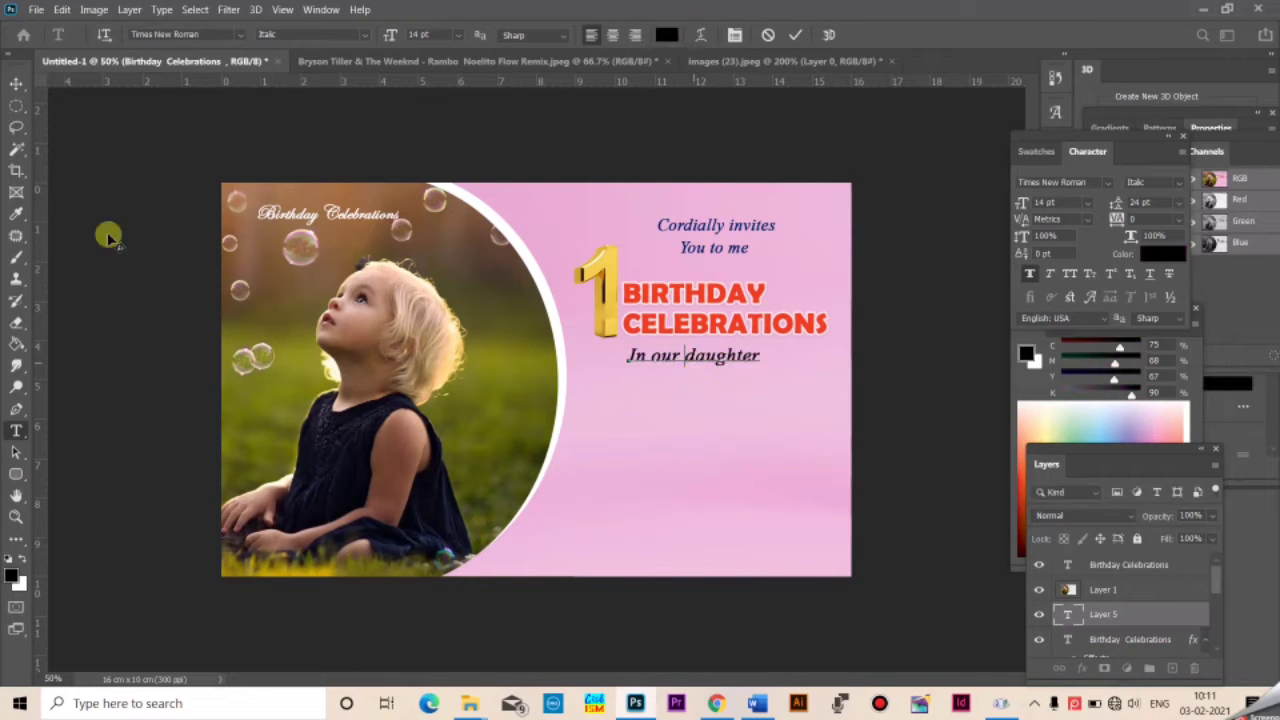
left_click(16, 83)
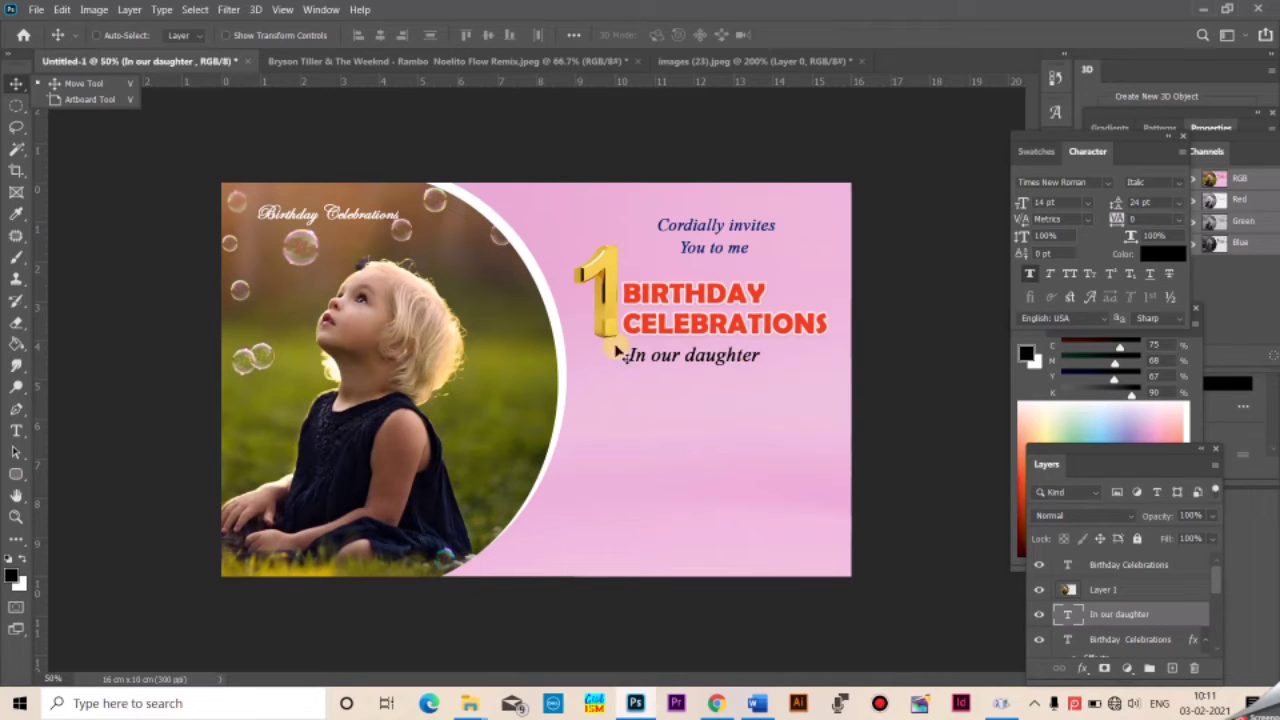
Capitalize the words "our" and "daughter" so the line reads "In Our Daughter", and commit the text
left_click(16, 430)
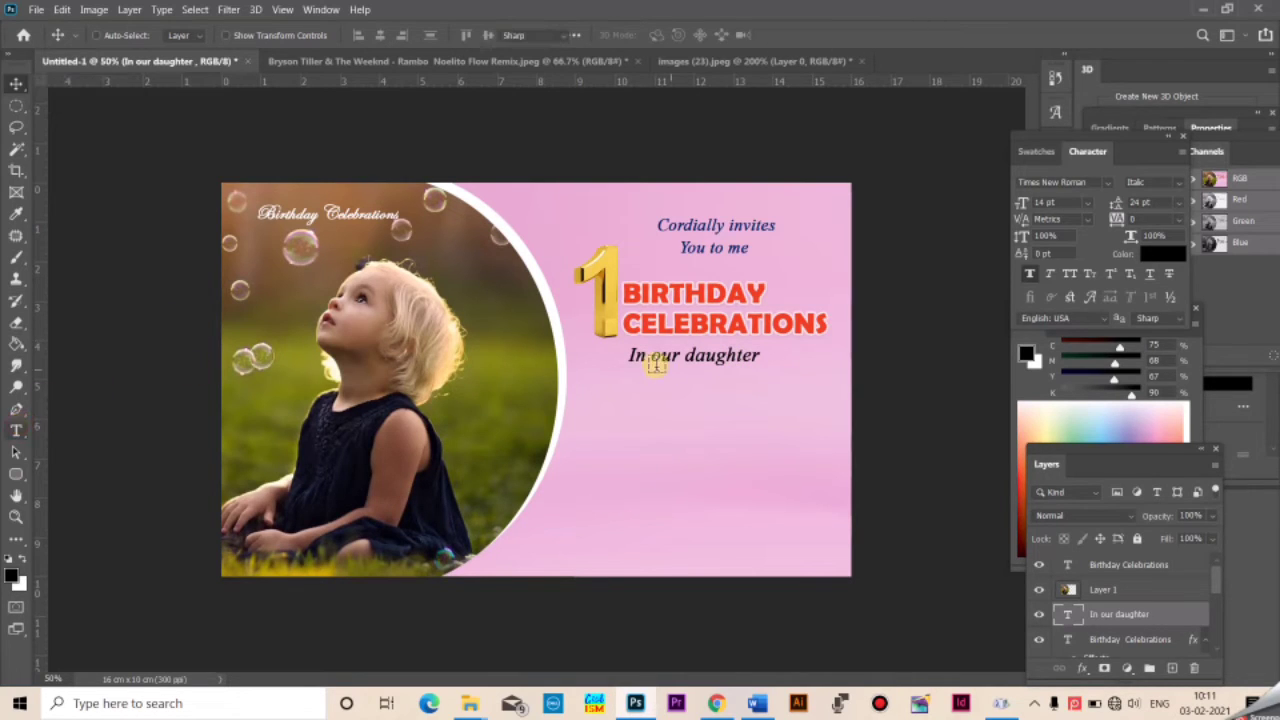
left_click_drag(657, 357, 654, 356)
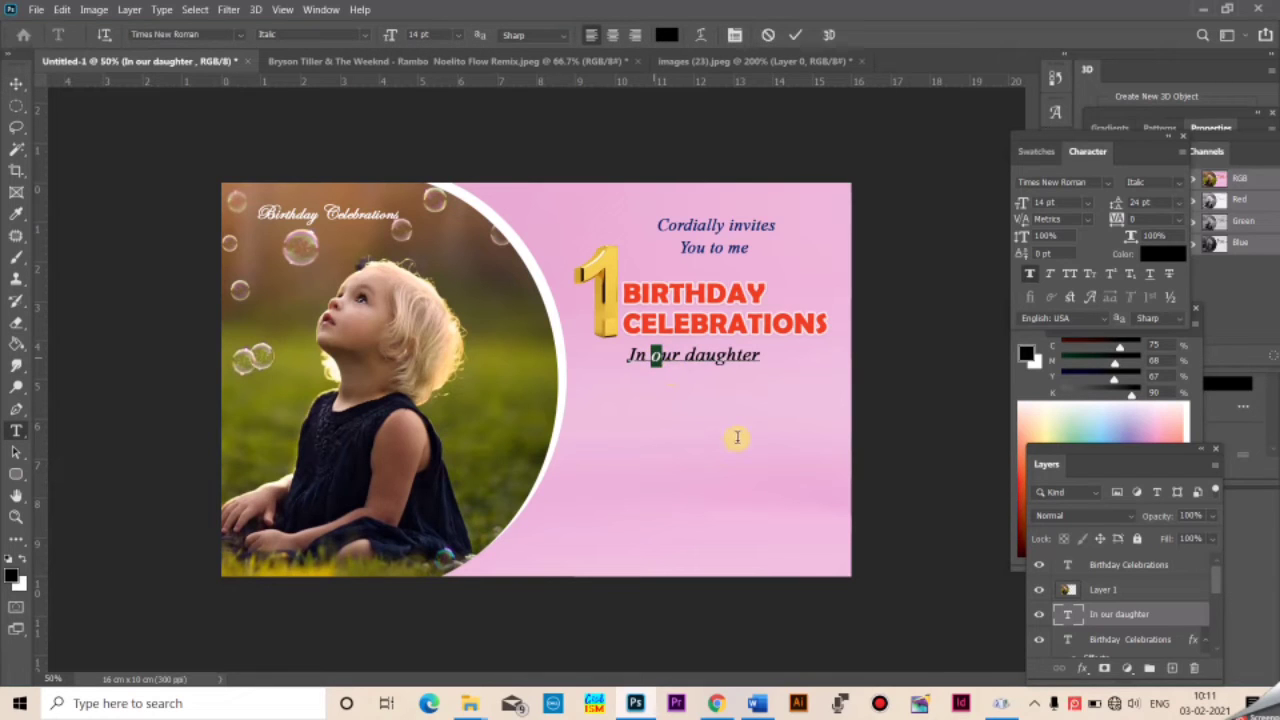
type("Our ")
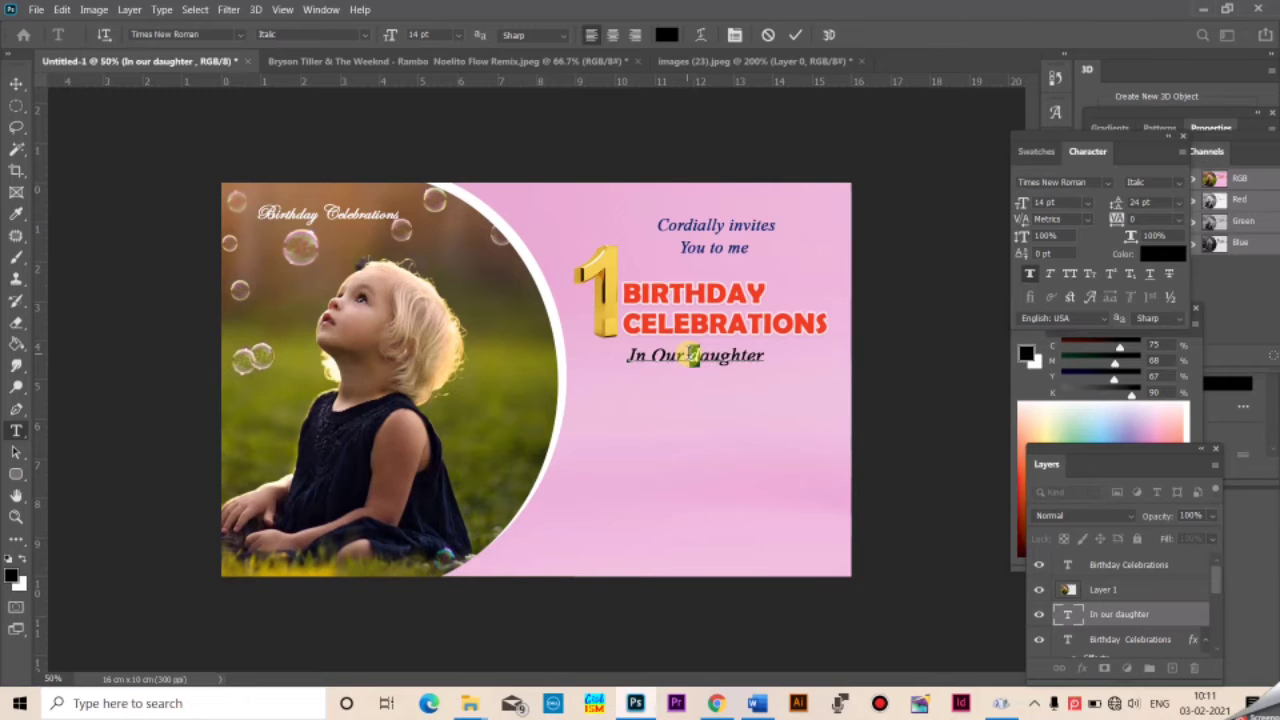
type("D")
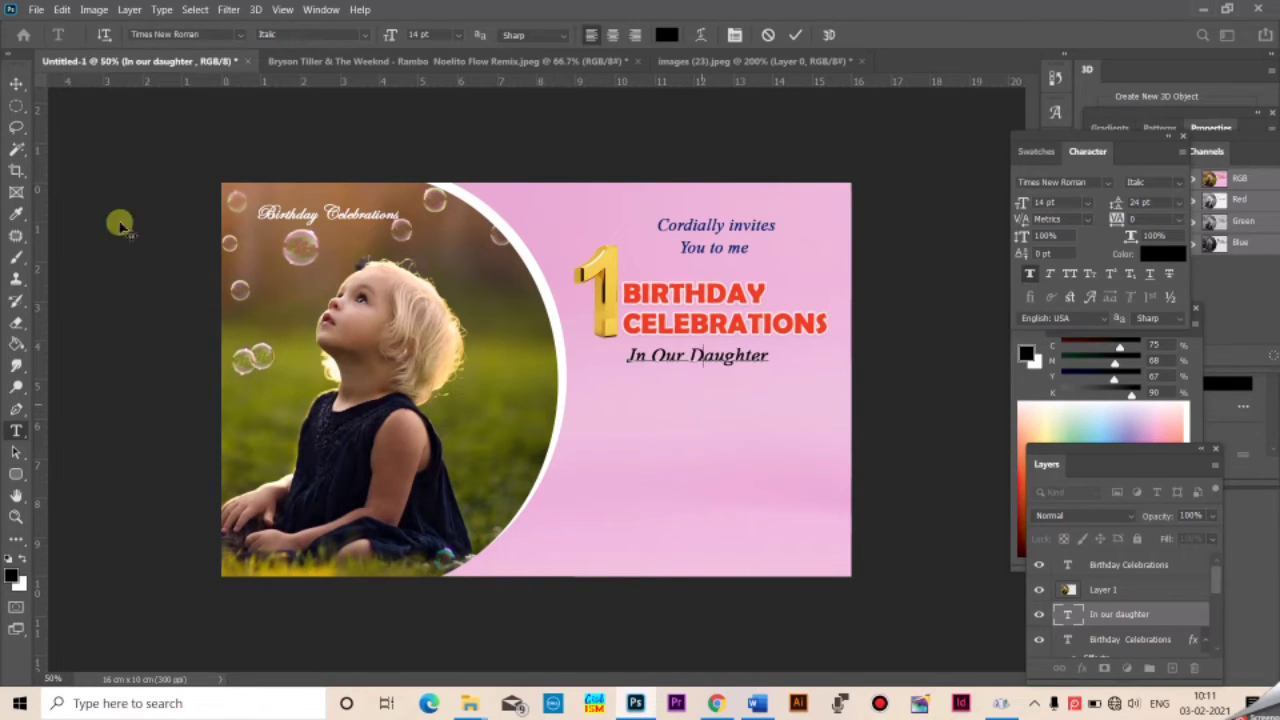
left_click(16, 82)
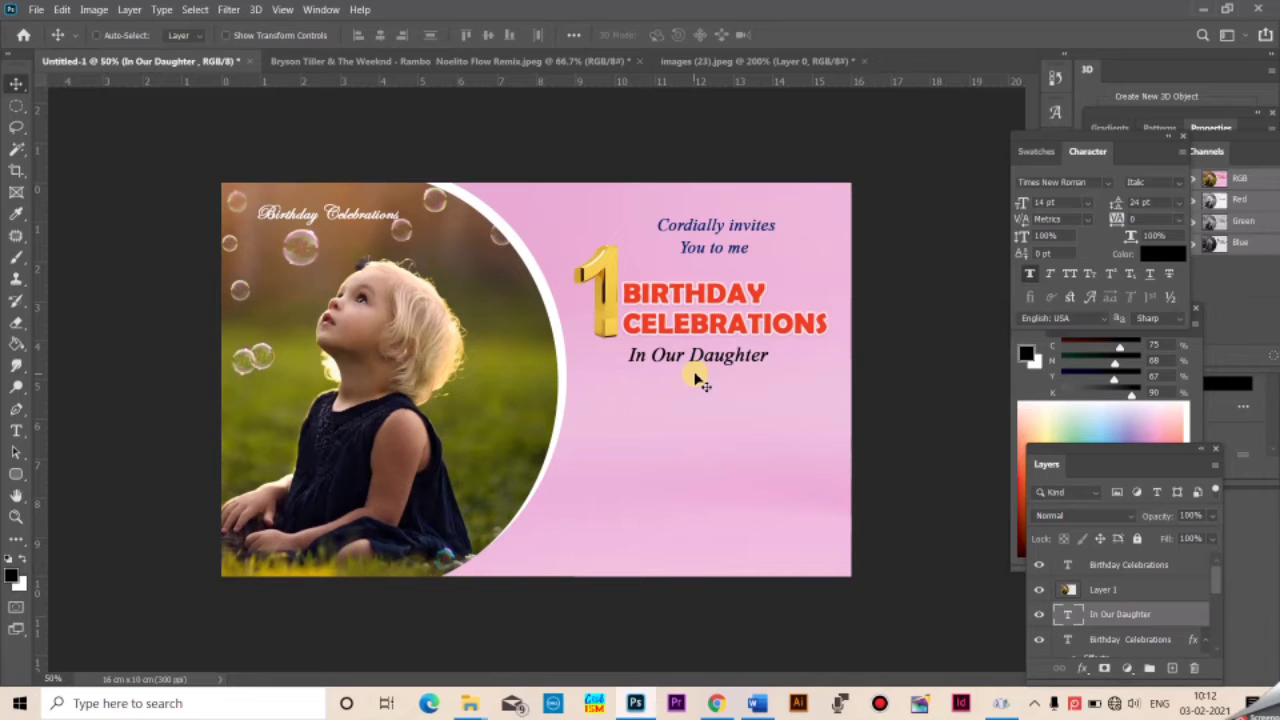
Copy the daughter's name from the Word document and place it in Photoshop as a new text layer just below "In Our Daughter"
key("alt+Tab")
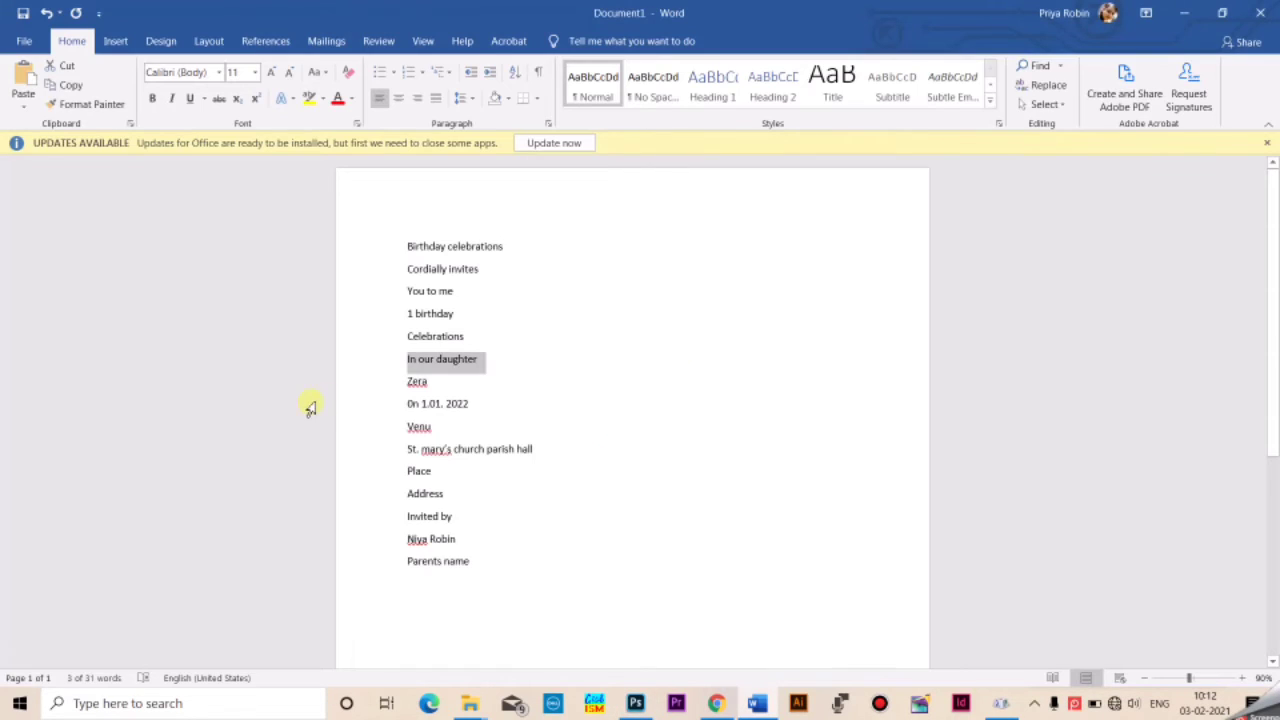
left_click(367, 391)
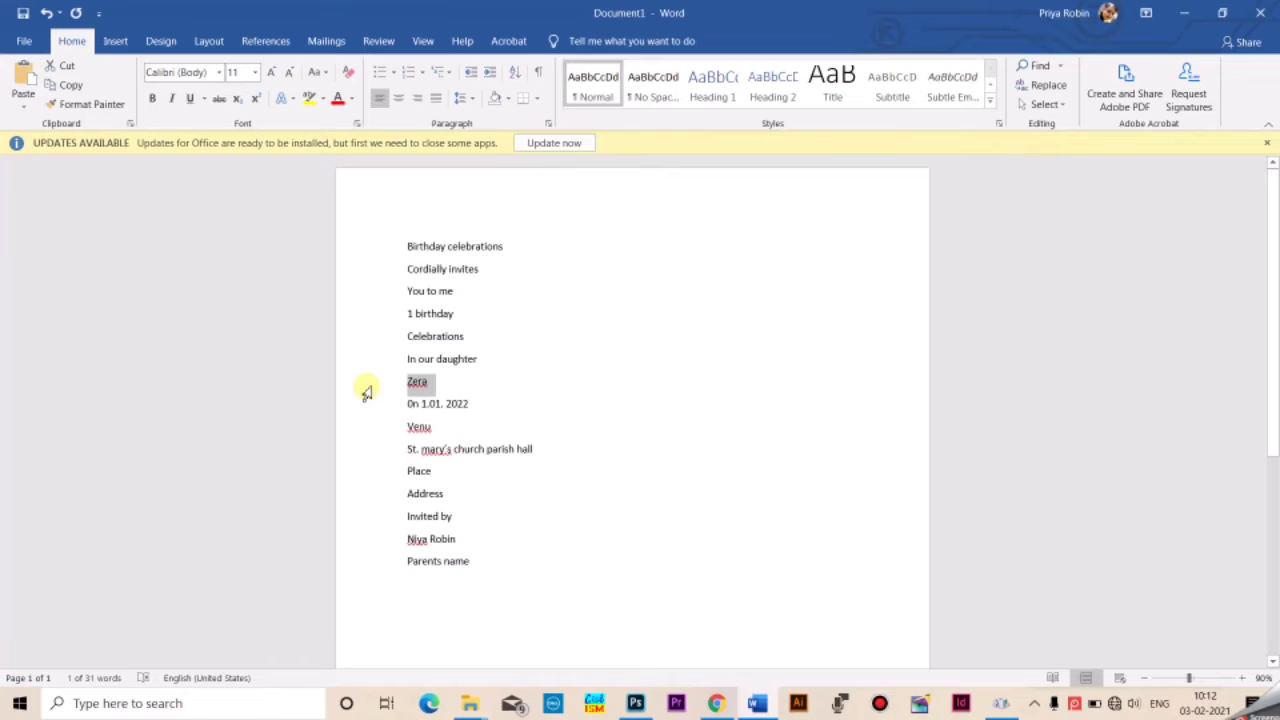
key("alt+Tab")
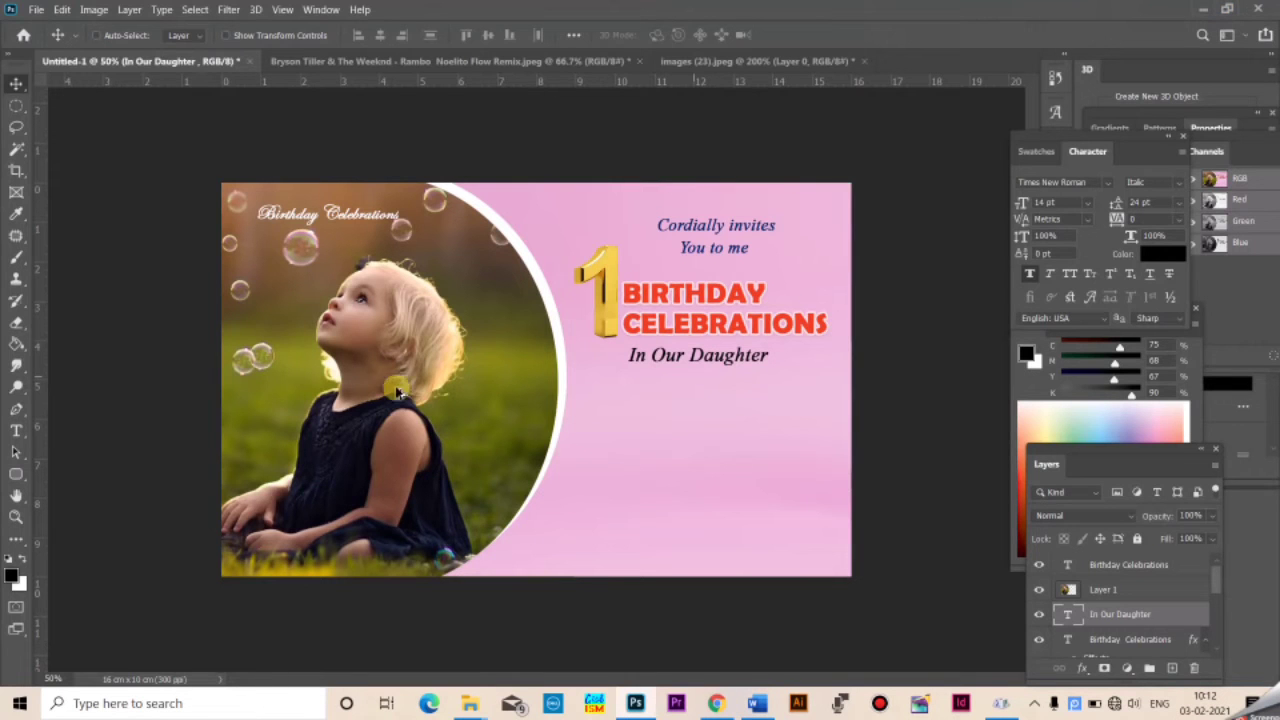
left_click(17, 431)
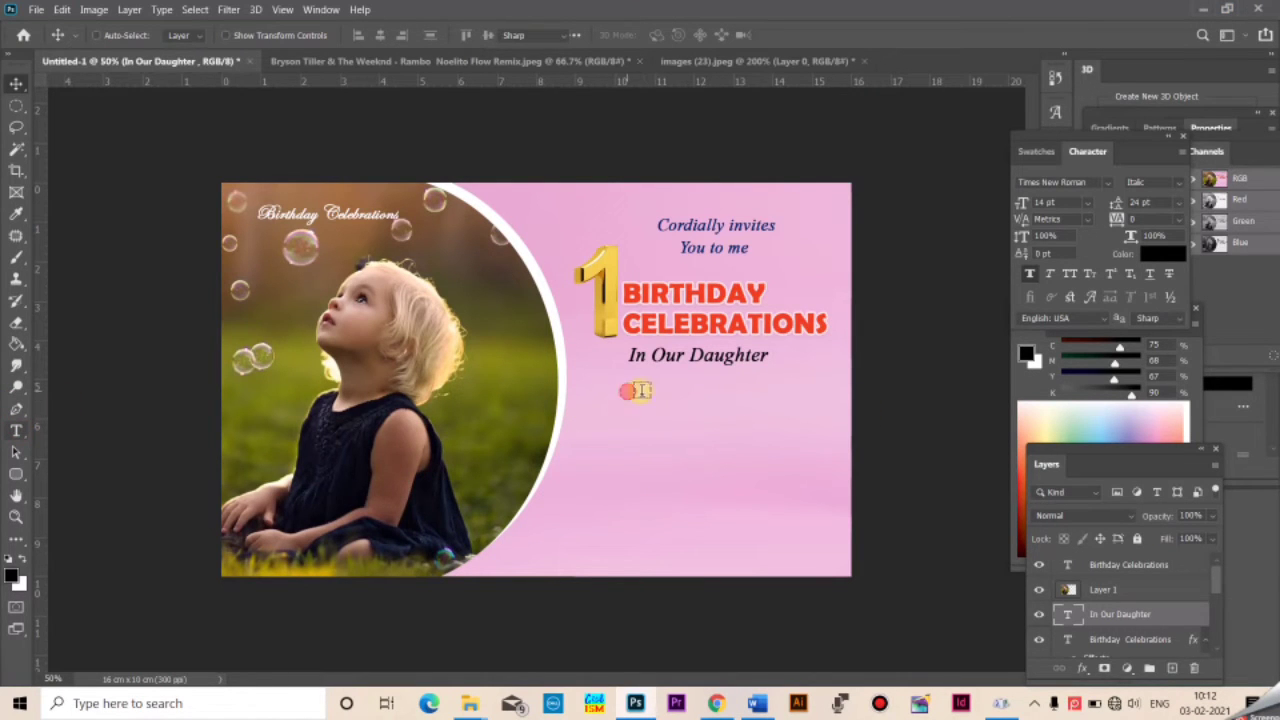
left_click(704, 391)
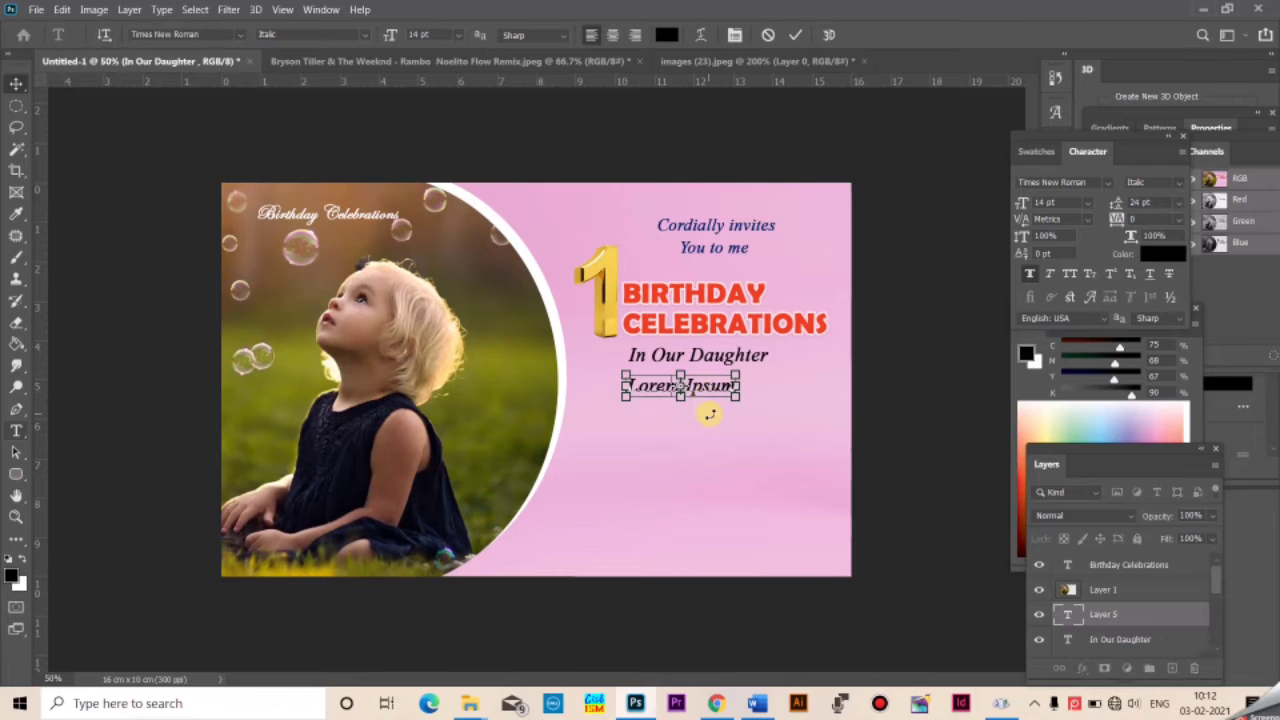
type("Zera")
Select the whole daughter's name and set its size to 30 pt
key("ctrl+a")
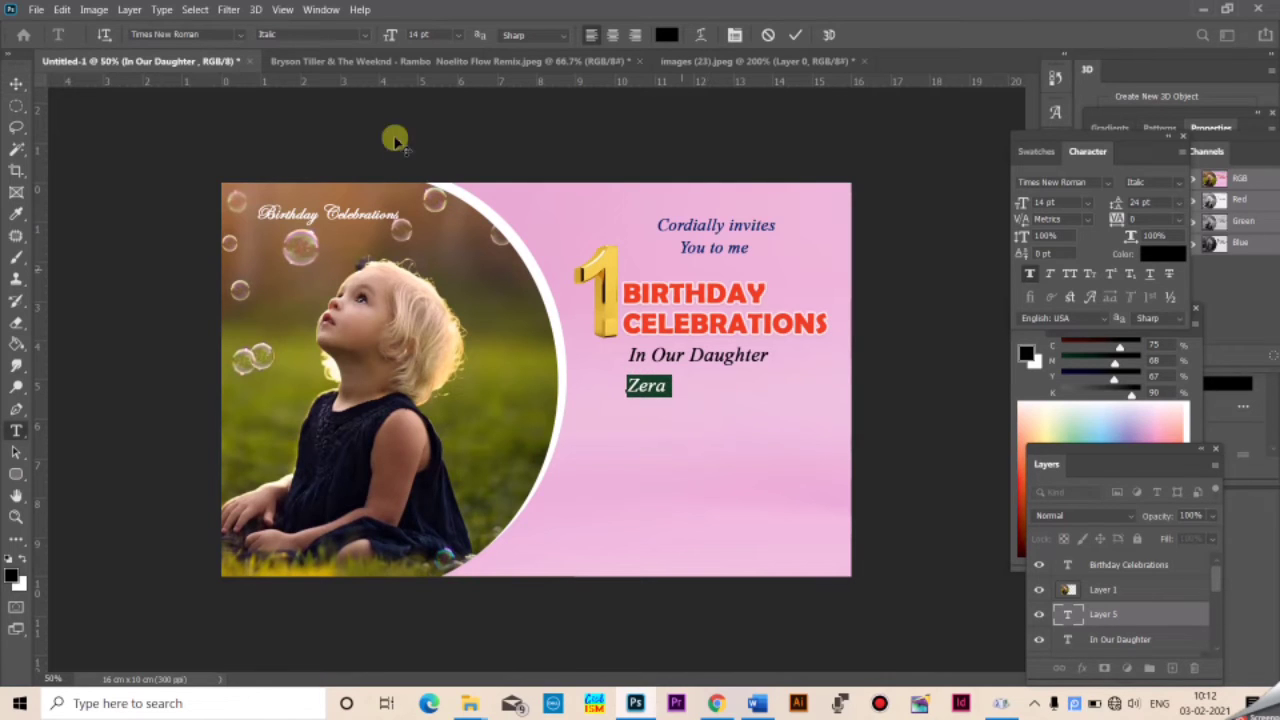
left_click(457, 34)
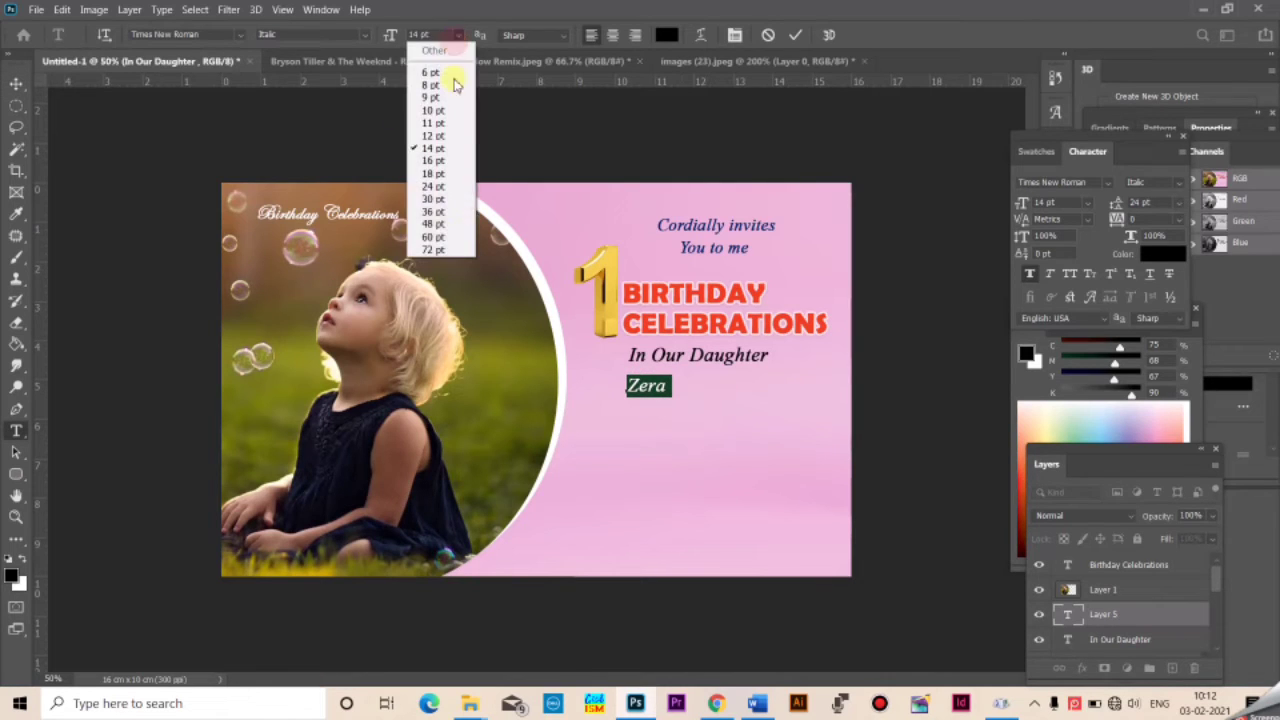
left_click(441, 199)
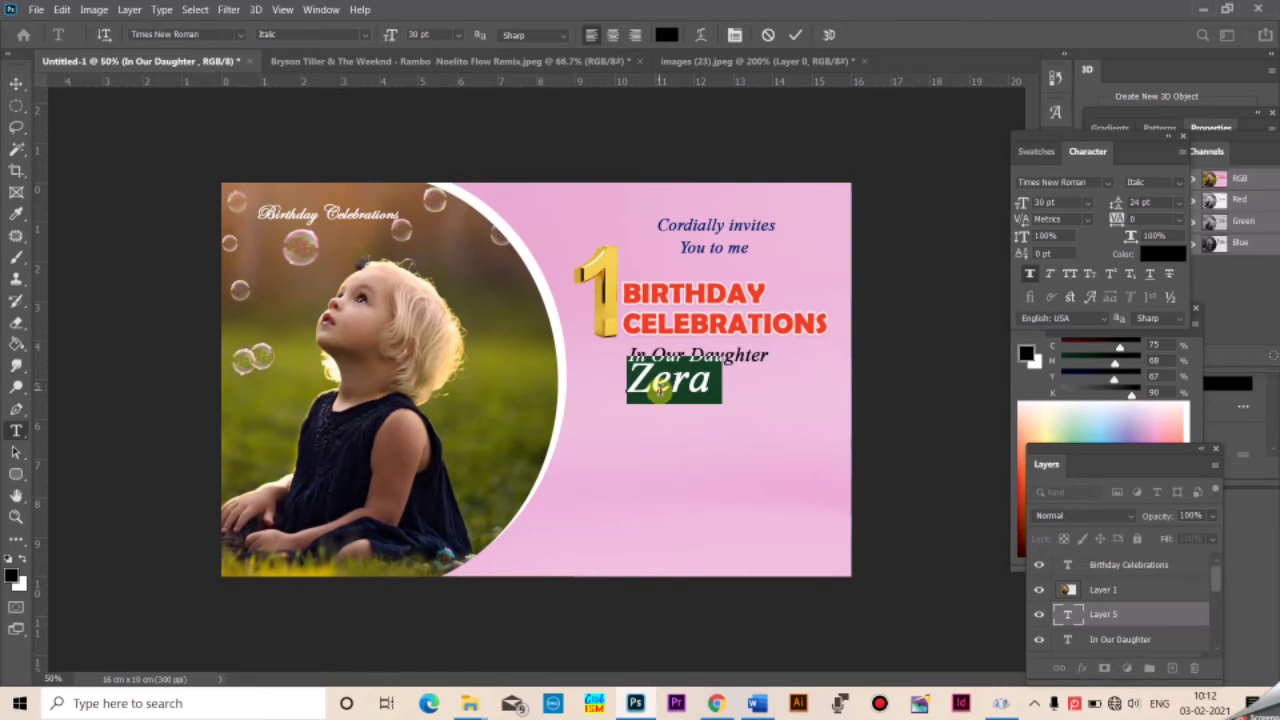
Finish the daughter's name text and centre it beneath the "In Our Daughter" line
left_click(16, 83)
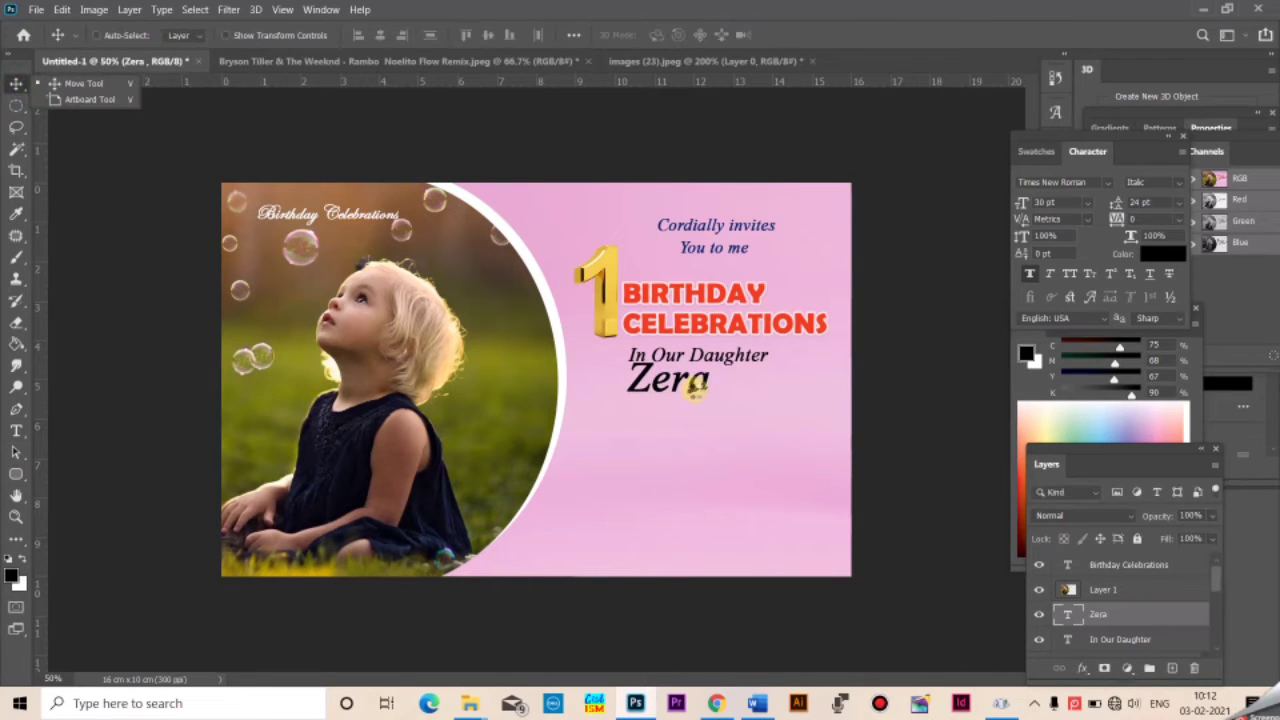
left_click_drag(695, 390, 730, 394)
Recolour the daughter's name with the green Pure swatch, trying the pinkish red and yellow swatches first
left_click(16, 430)
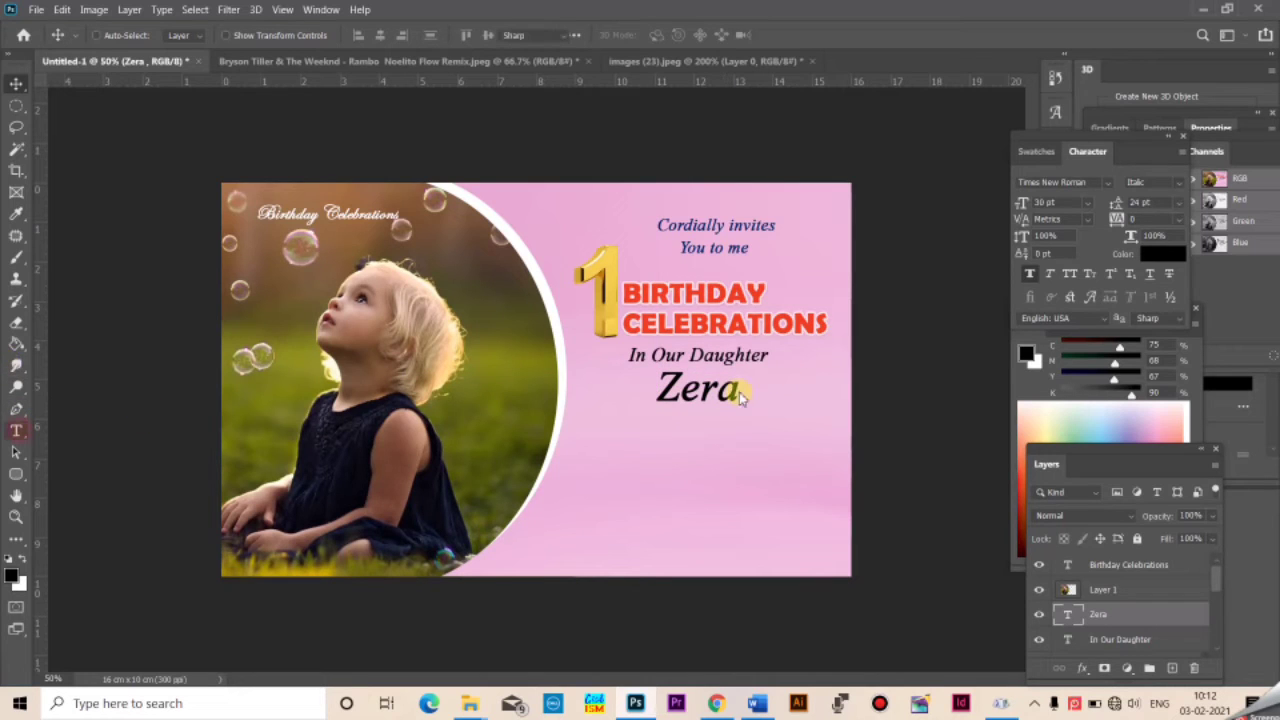
left_click(740, 397)
key("ctrl+a")
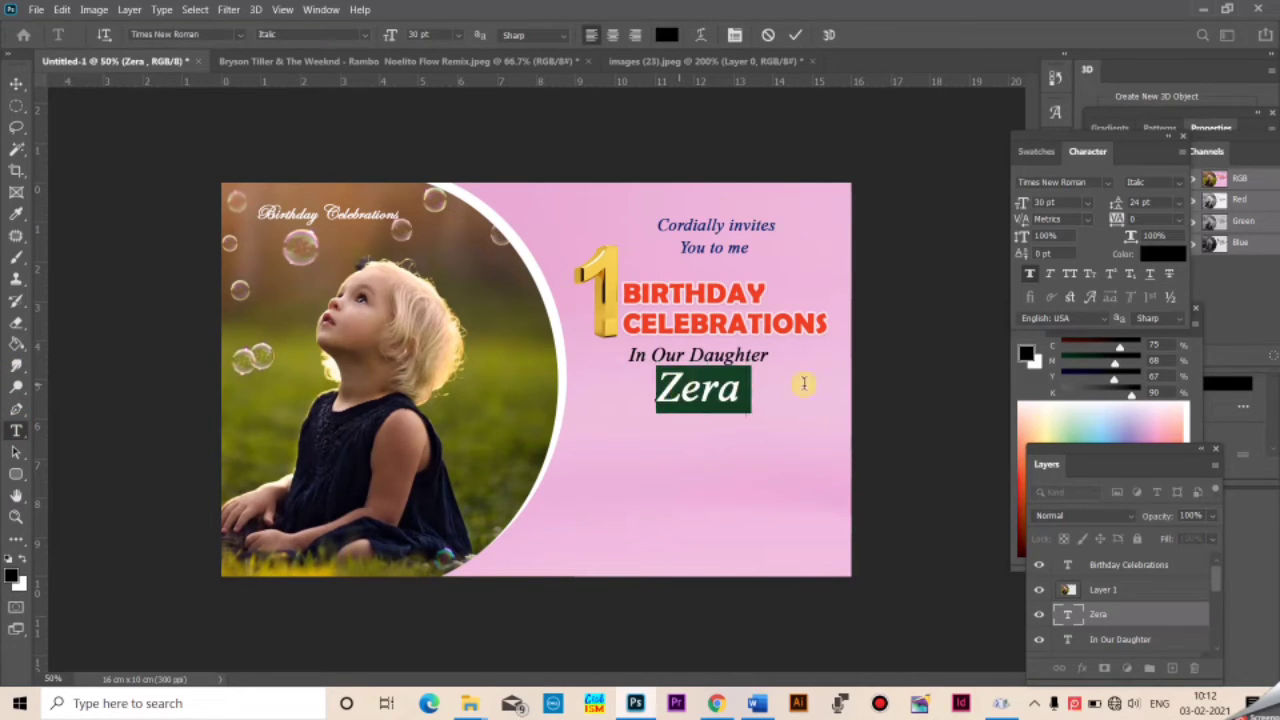
left_click(322, 10)
left_click(395, 554)
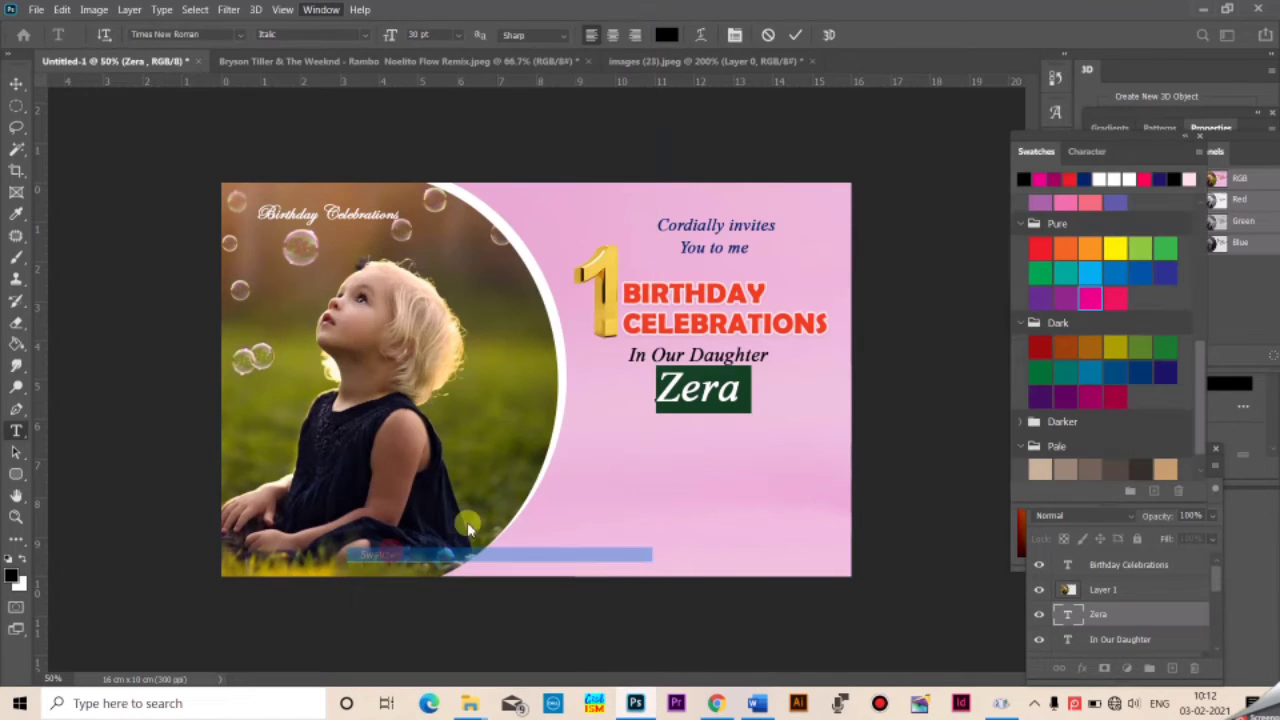
left_click(1114, 299)
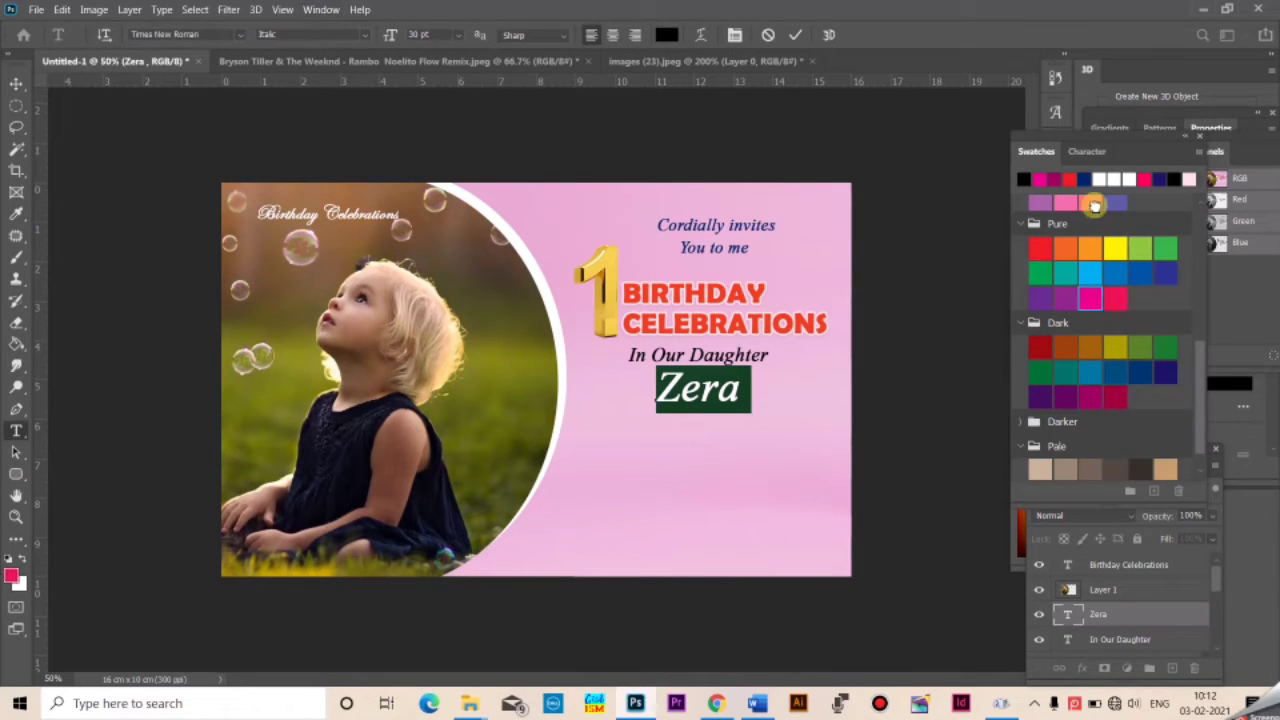
left_click(721, 396)
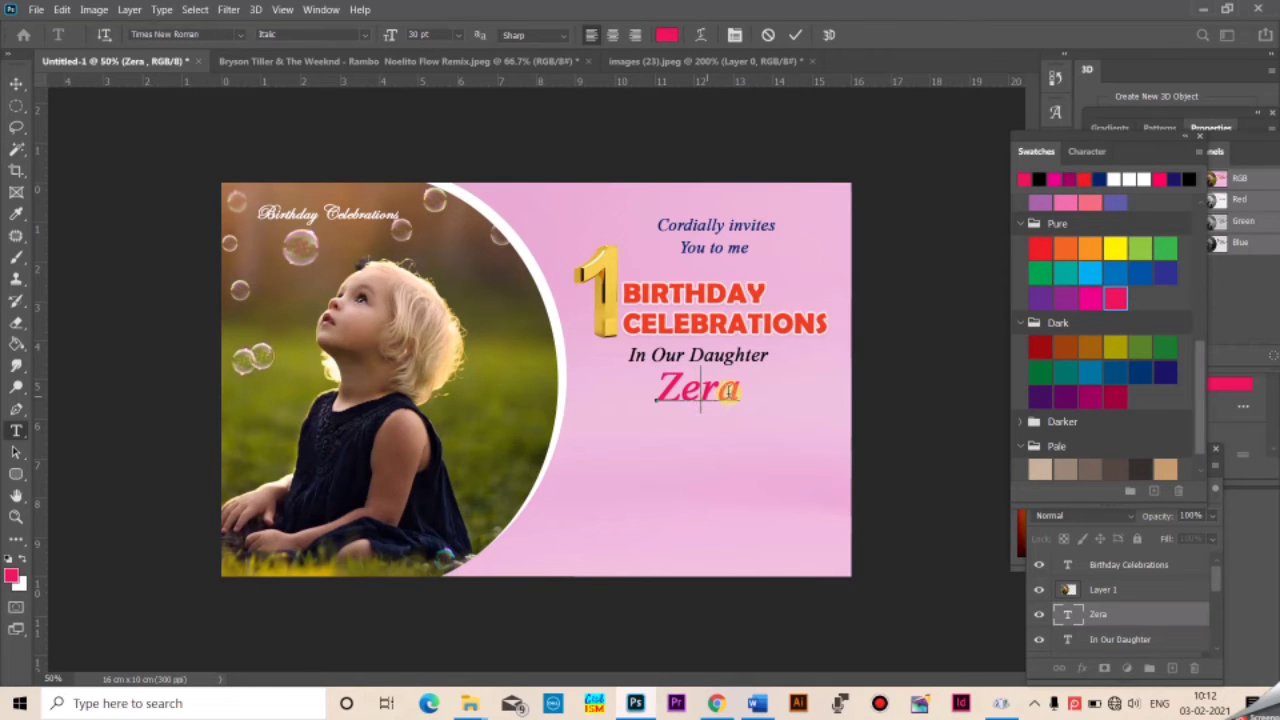
key("ctrl+a")
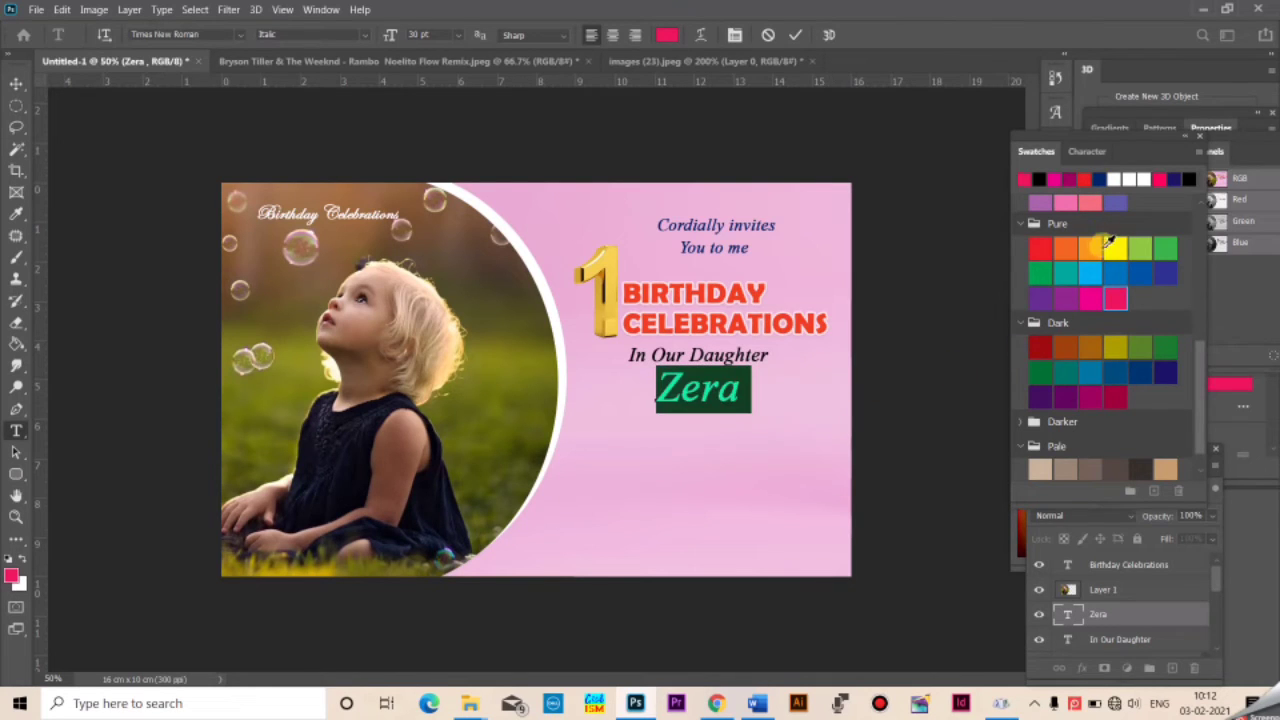
left_click(1114, 247)
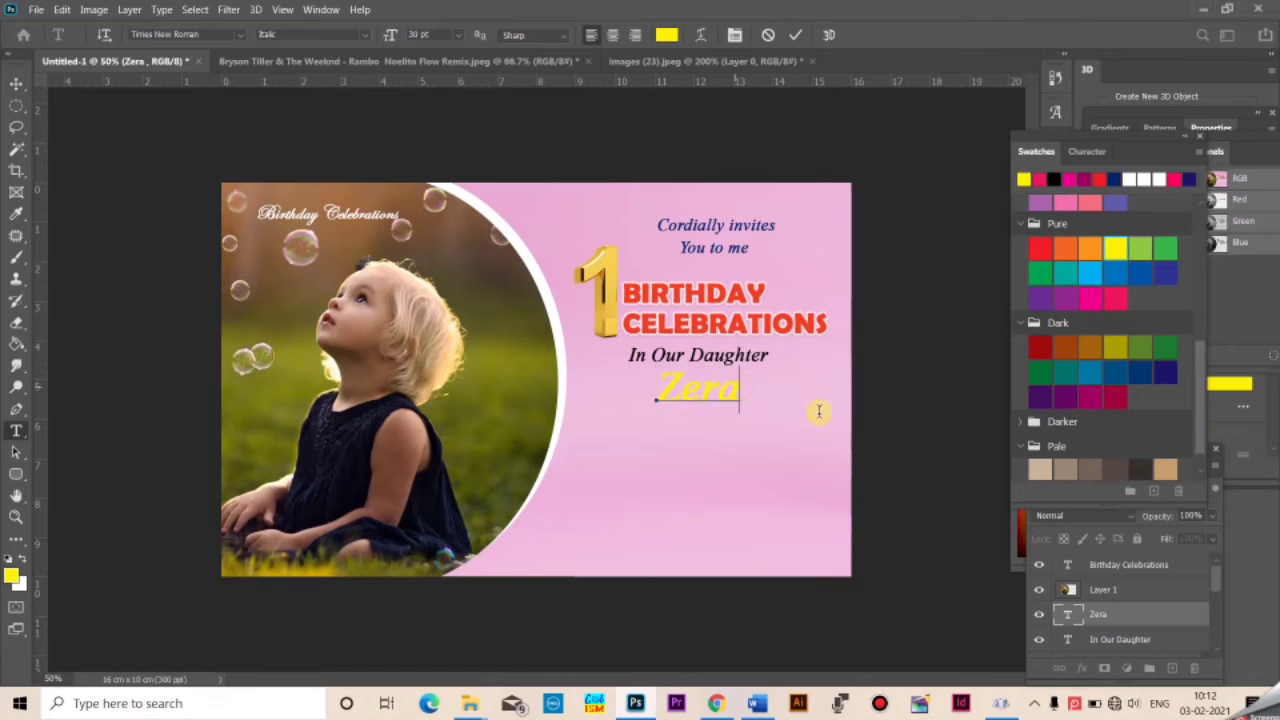
key("ctrl+a")
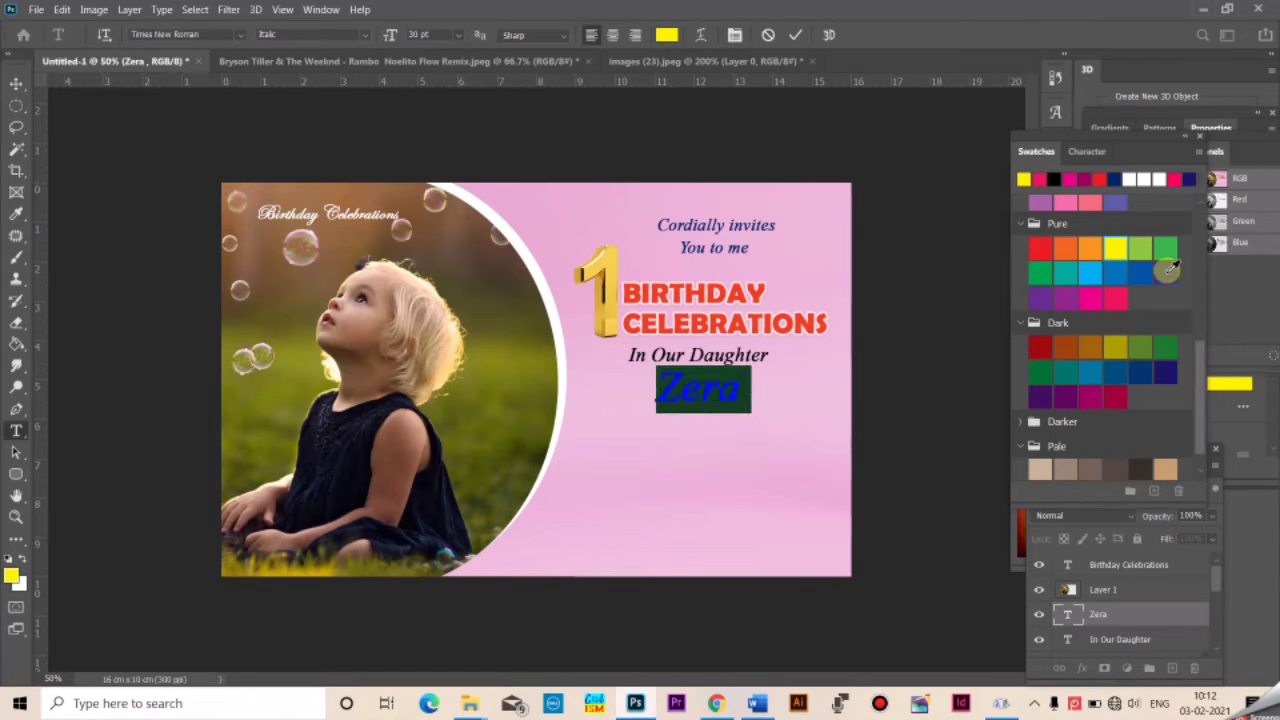
left_click(1166, 247)
left_click(681, 392)
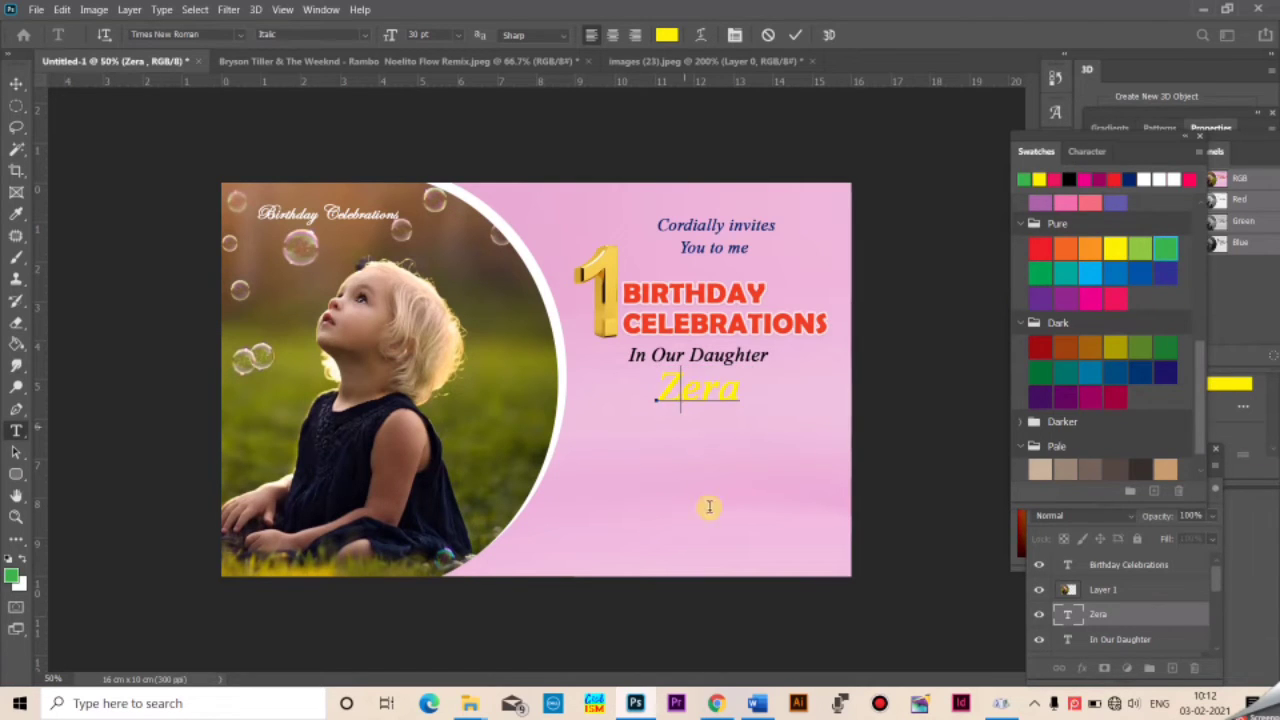
left_click(16, 85)
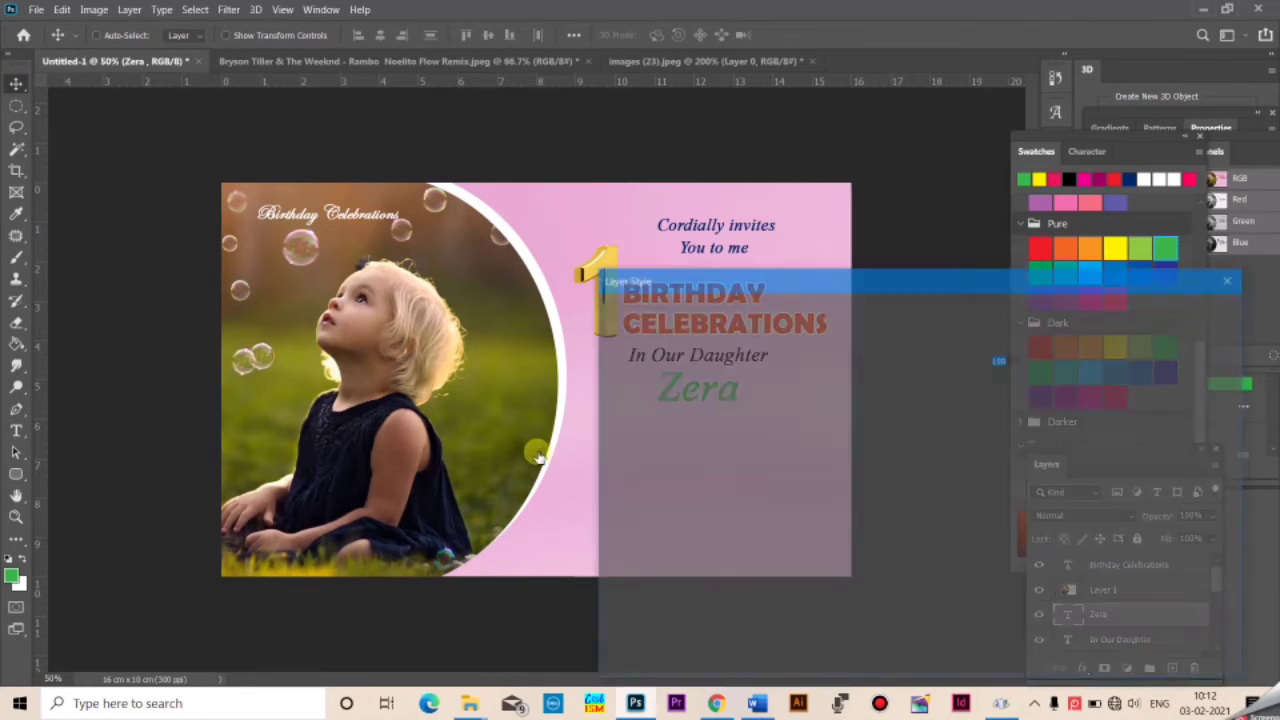
left_click_drag(817, 263, 1070, 199)
left_click(890, 527)
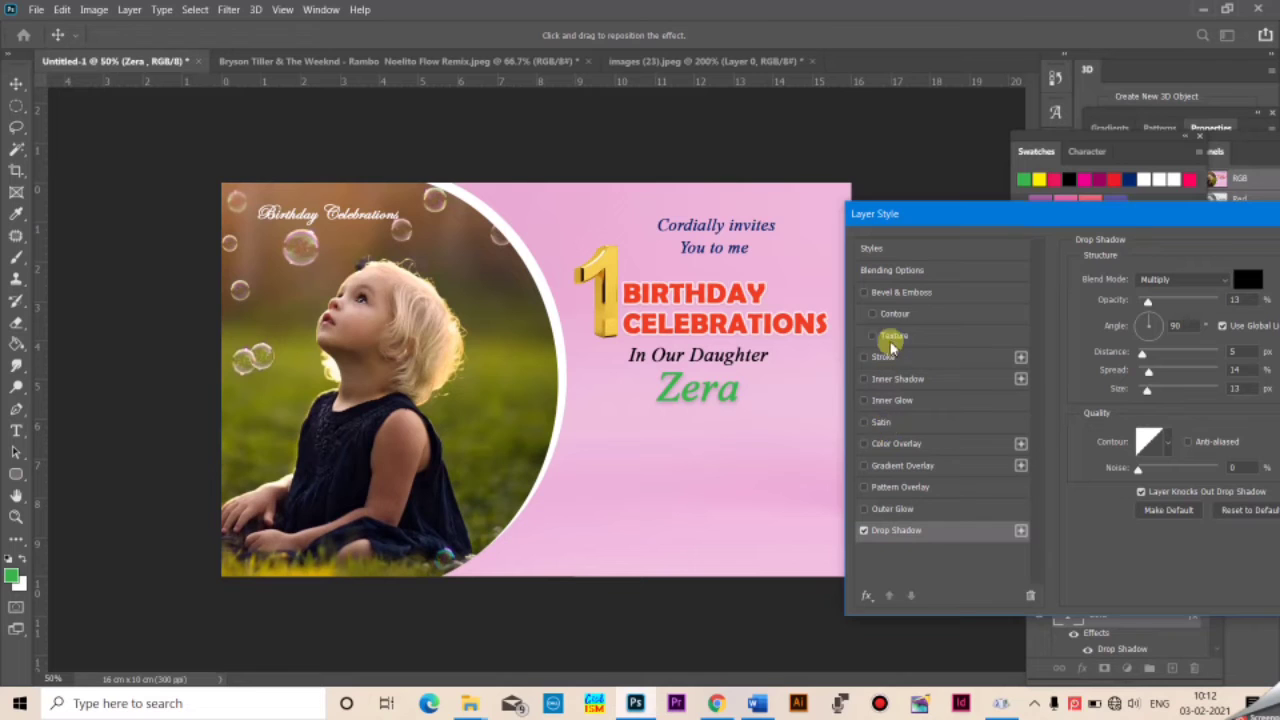
left_click(885, 360)
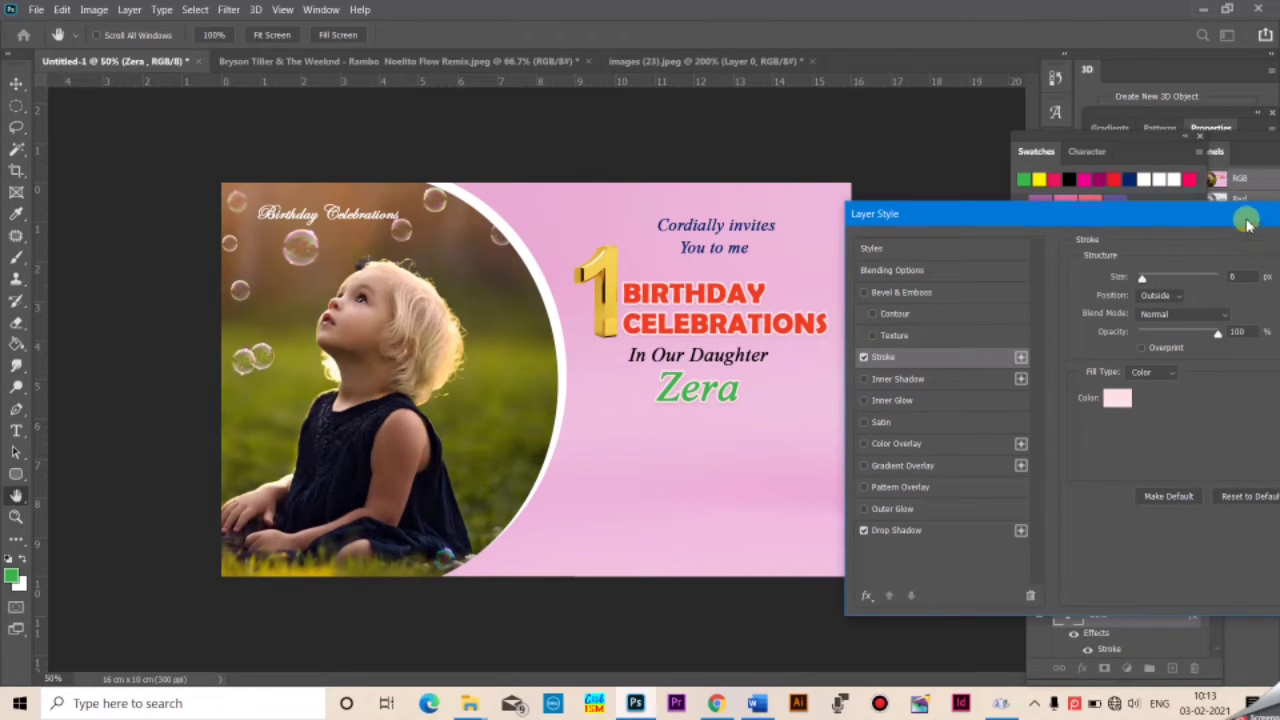
left_click_drag(1245, 217, 1073, 286)
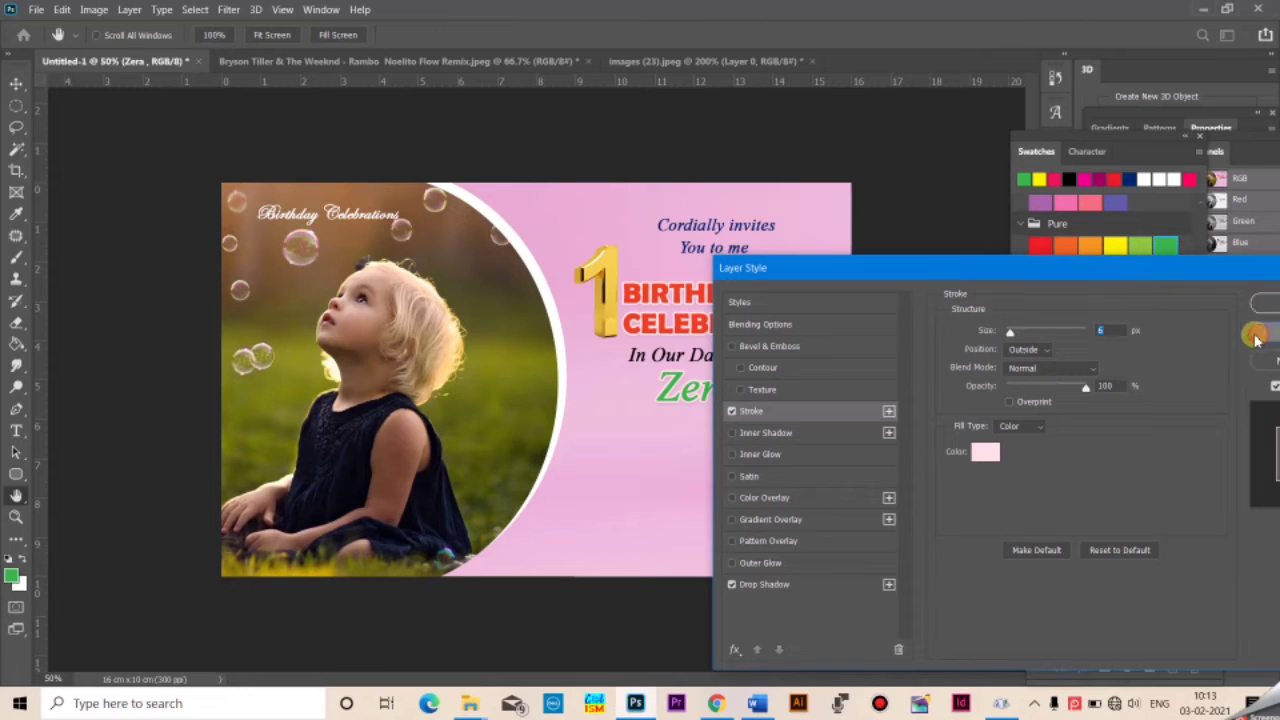
left_click(1257, 325)
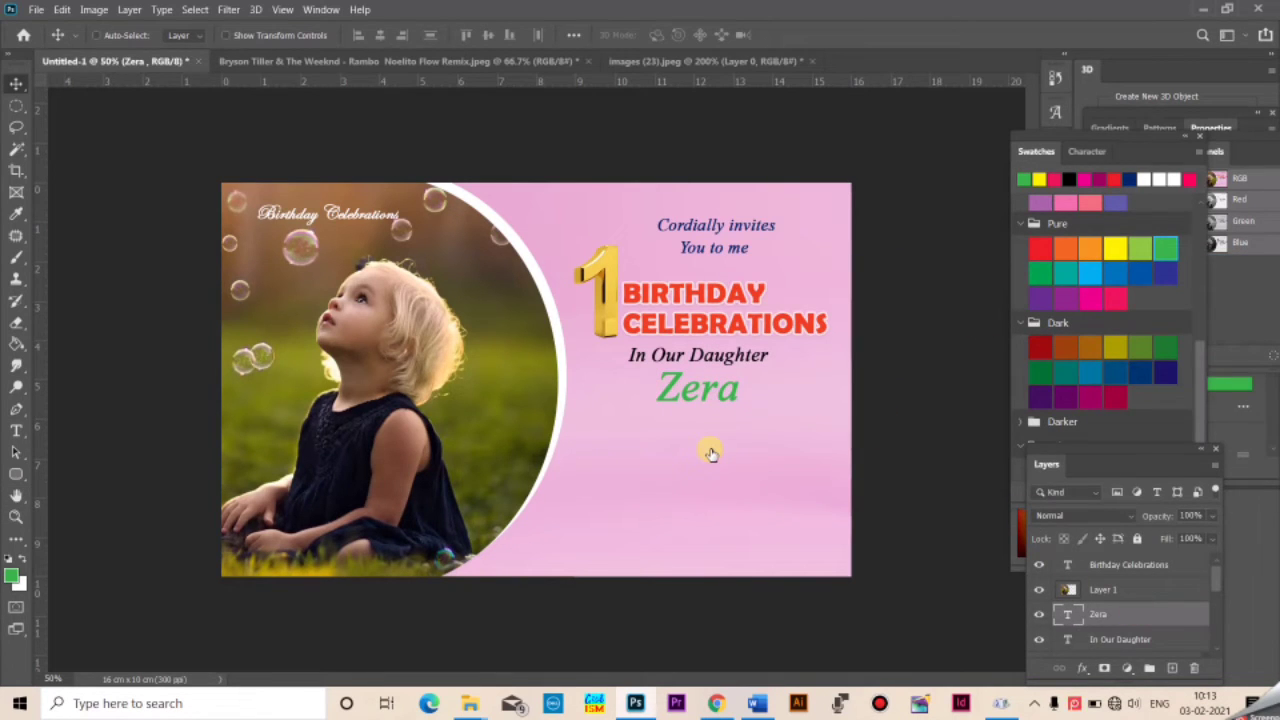
Give the daughter's name layer a drop shadow and a 6 px outside stroke in light pink
left_click(653, 587)
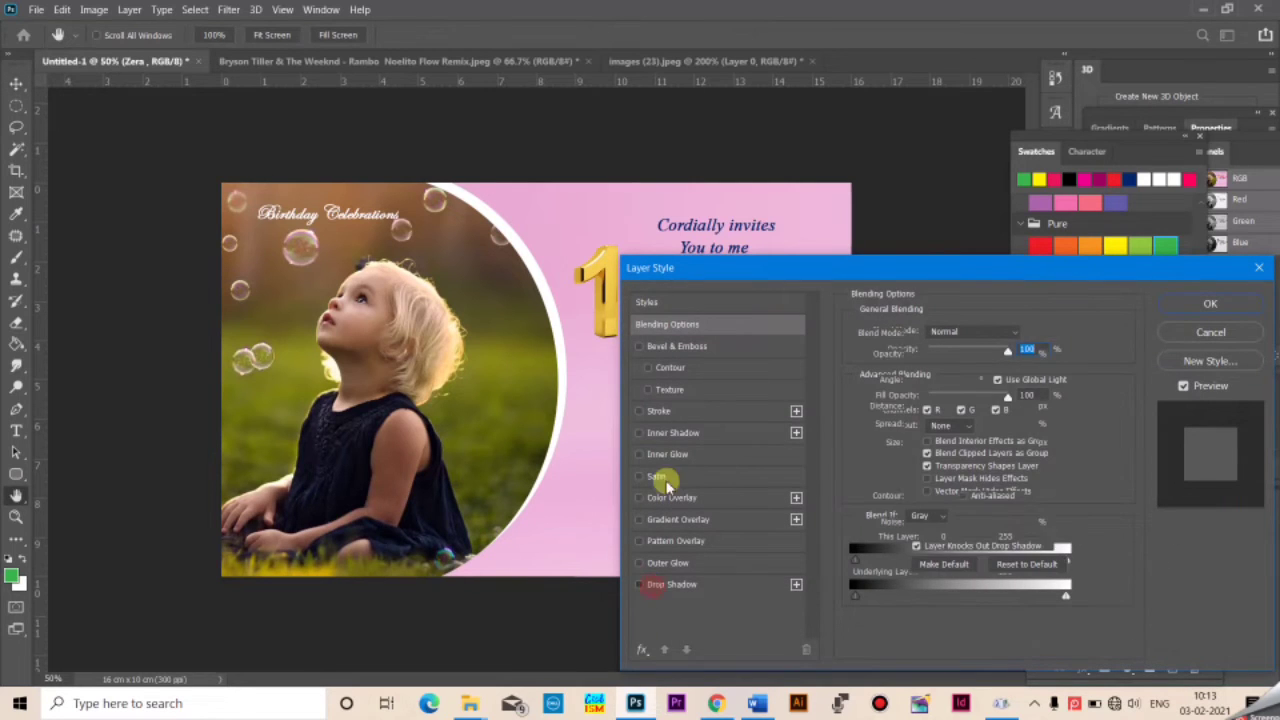
left_click(677, 413)
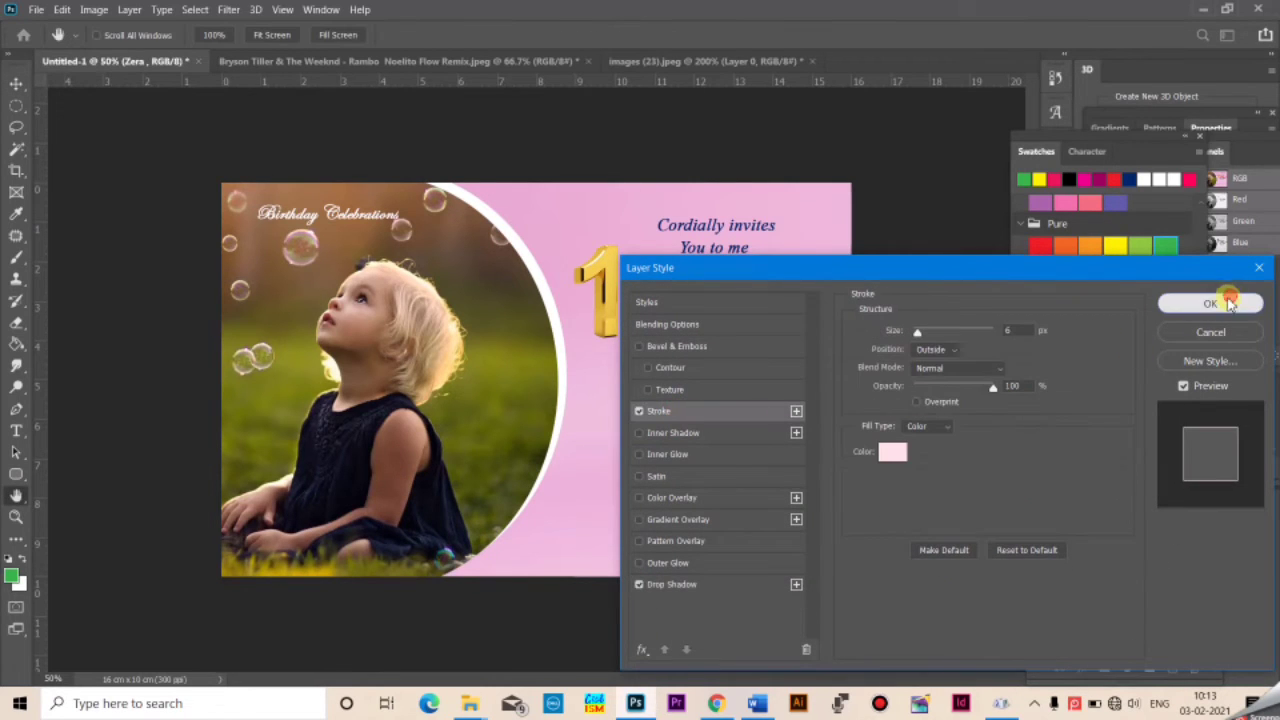
left_click(1212, 302)
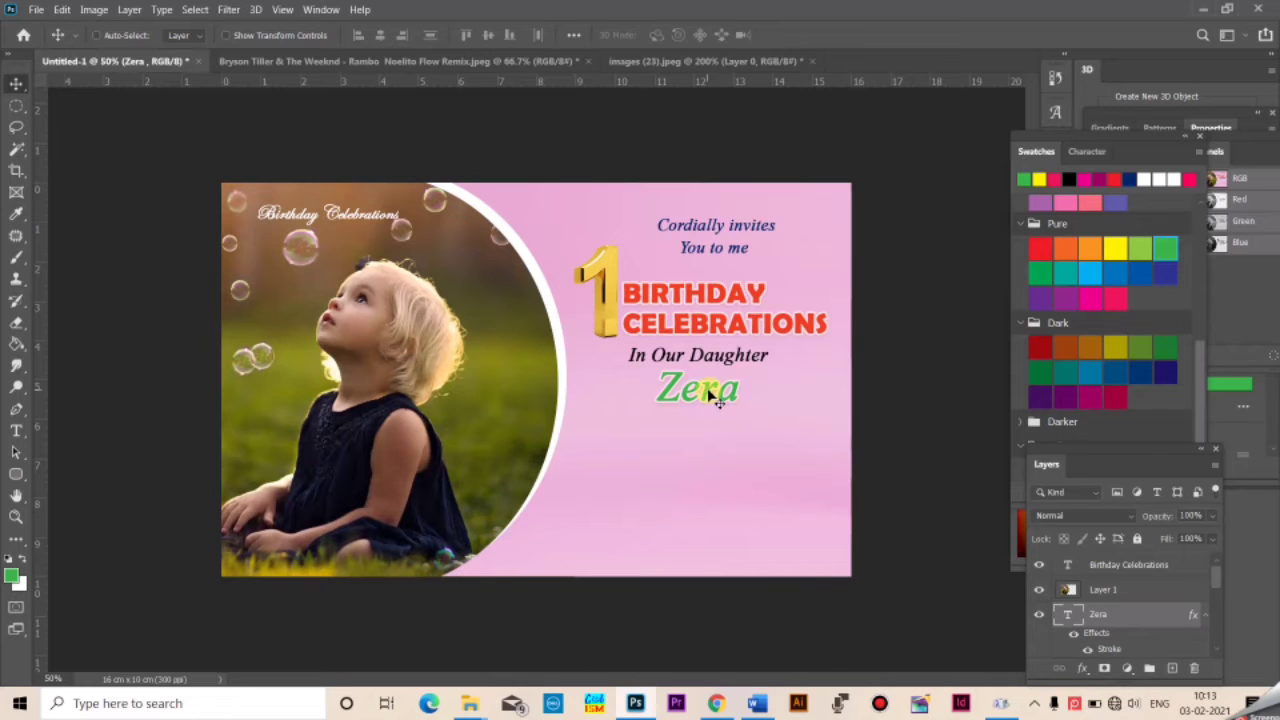
Switch to the Word document and append ", Sunday at 6.00 pm" to the date line
key("alt+Tab")
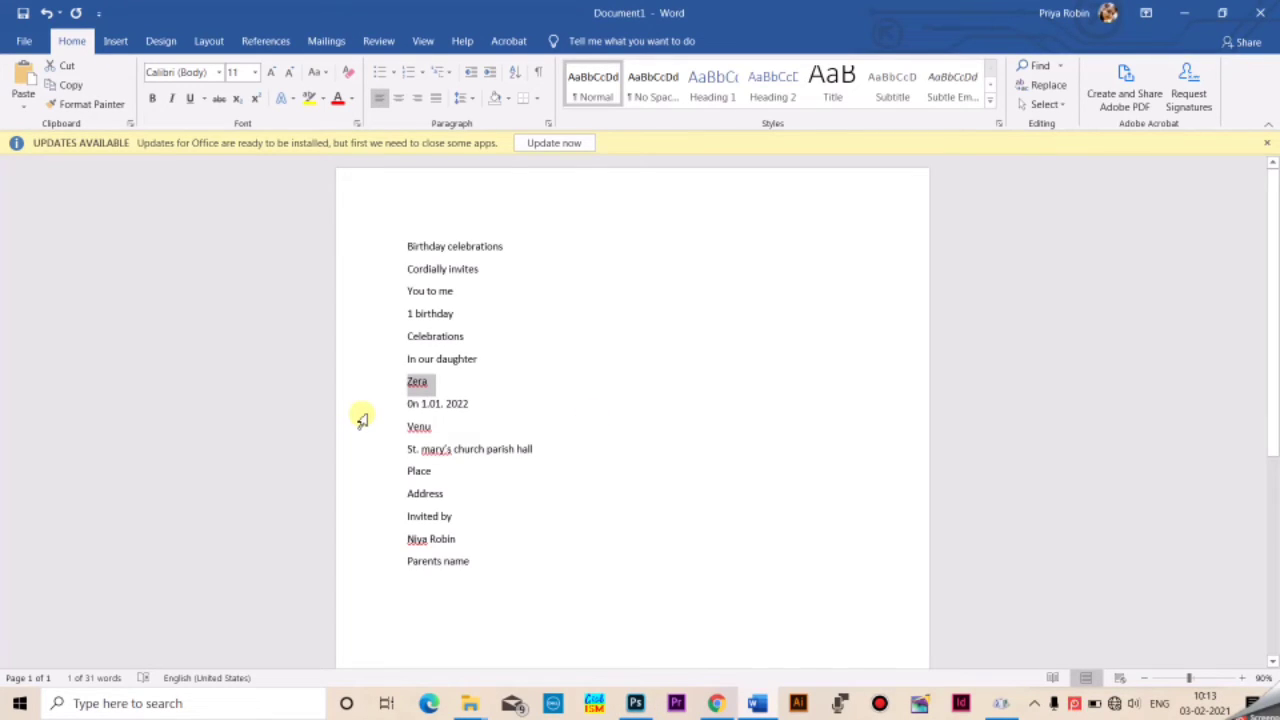
left_click(469, 404)
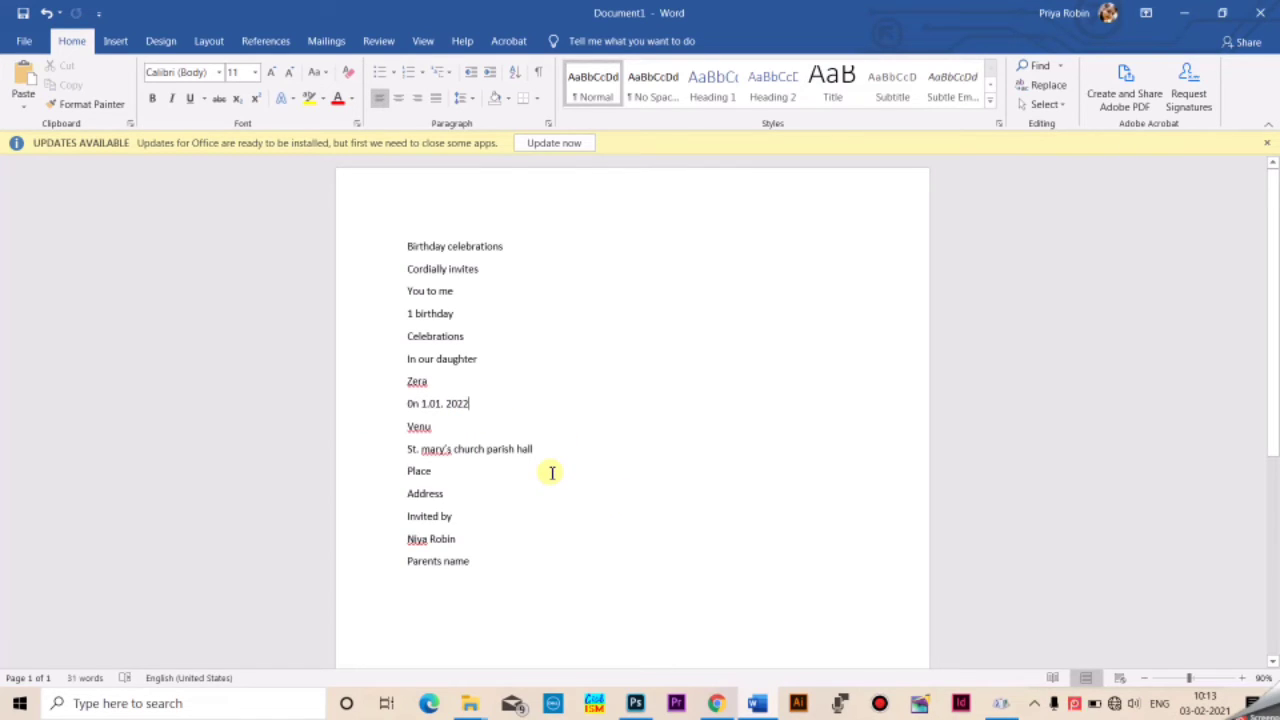
type(",")
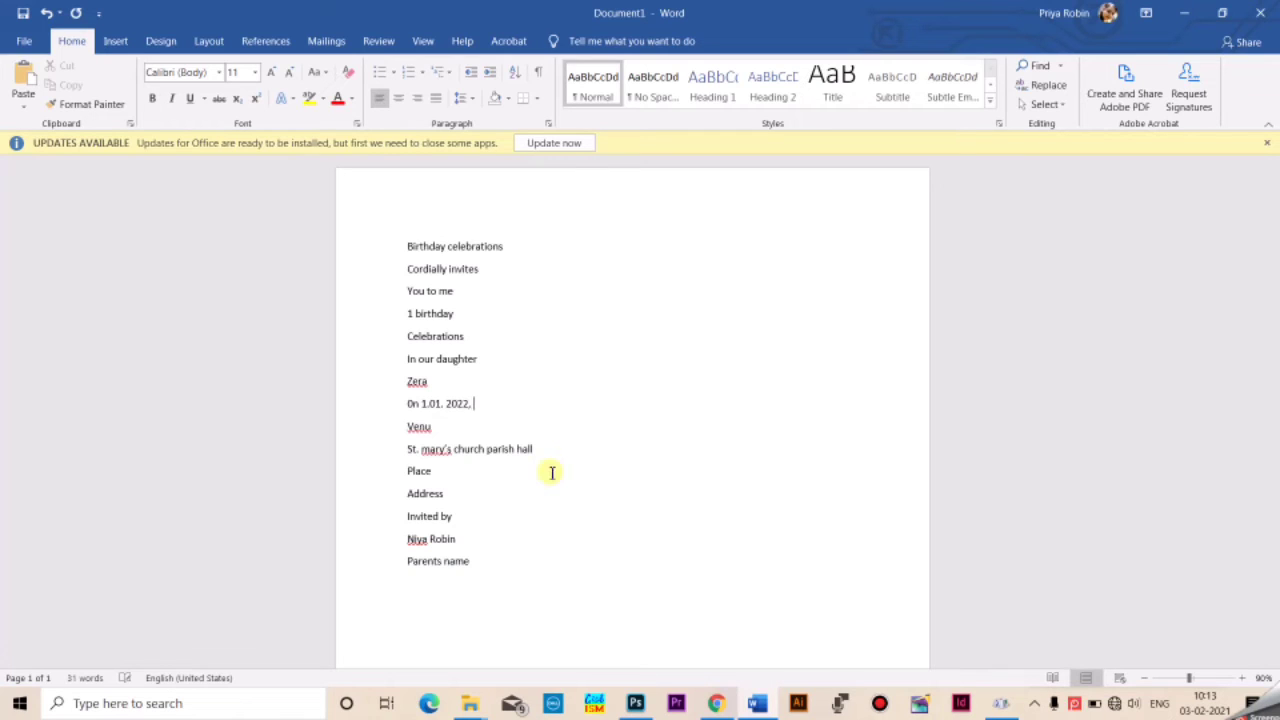
type(" Sunday at 6.00 pm")
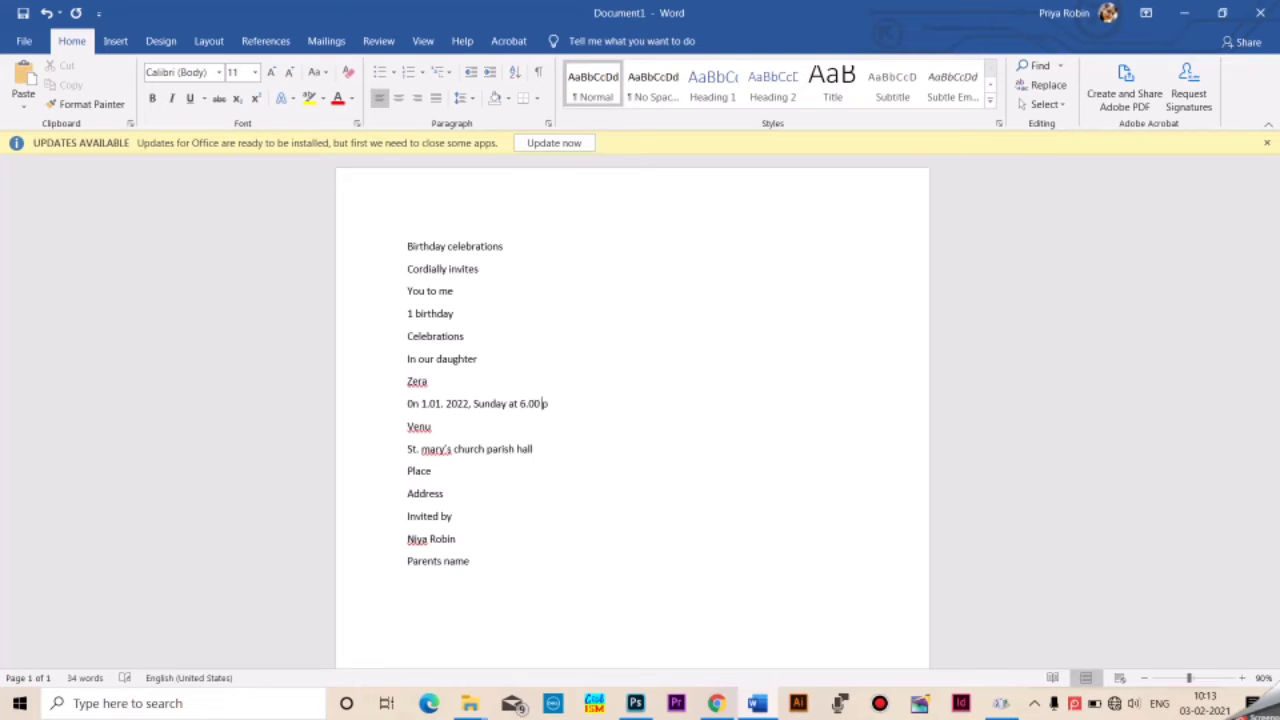
Copy the whole date line and paste it as new text below the daughter's name in the Photoshop card
left_click(370, 404)
key("ctrl+c")
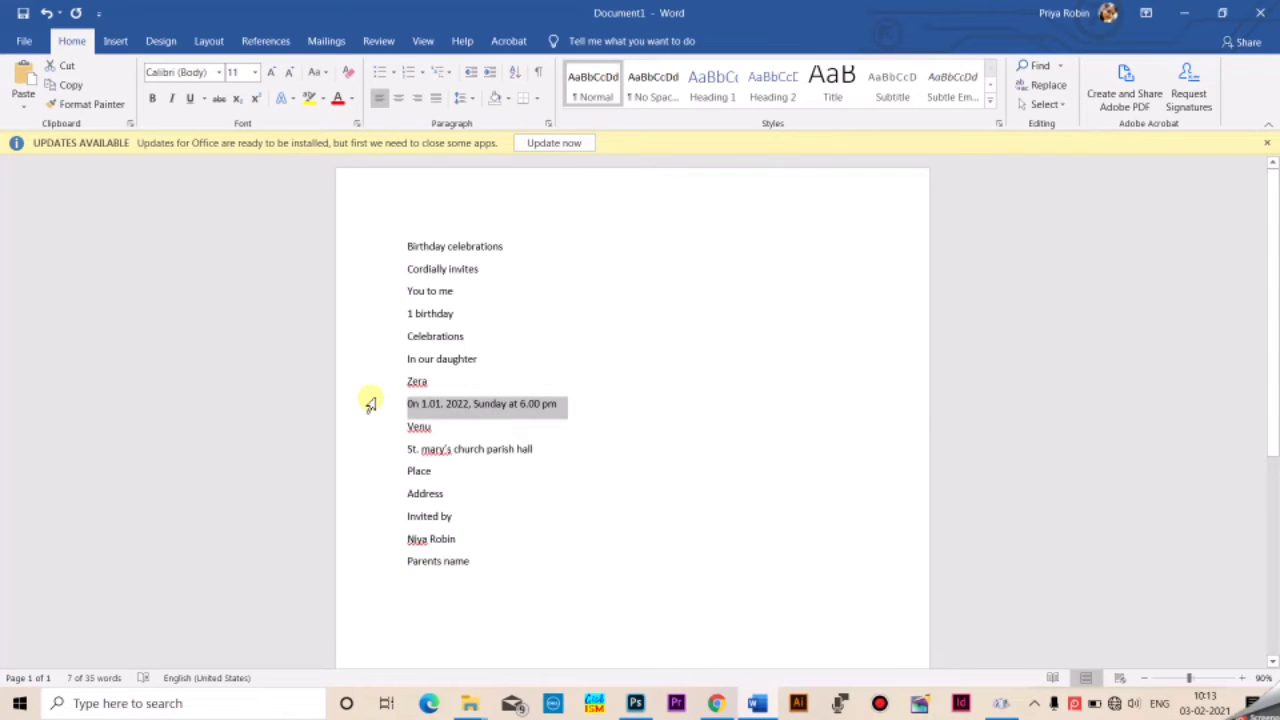
key("alt+Tab")
left_click(16, 430)
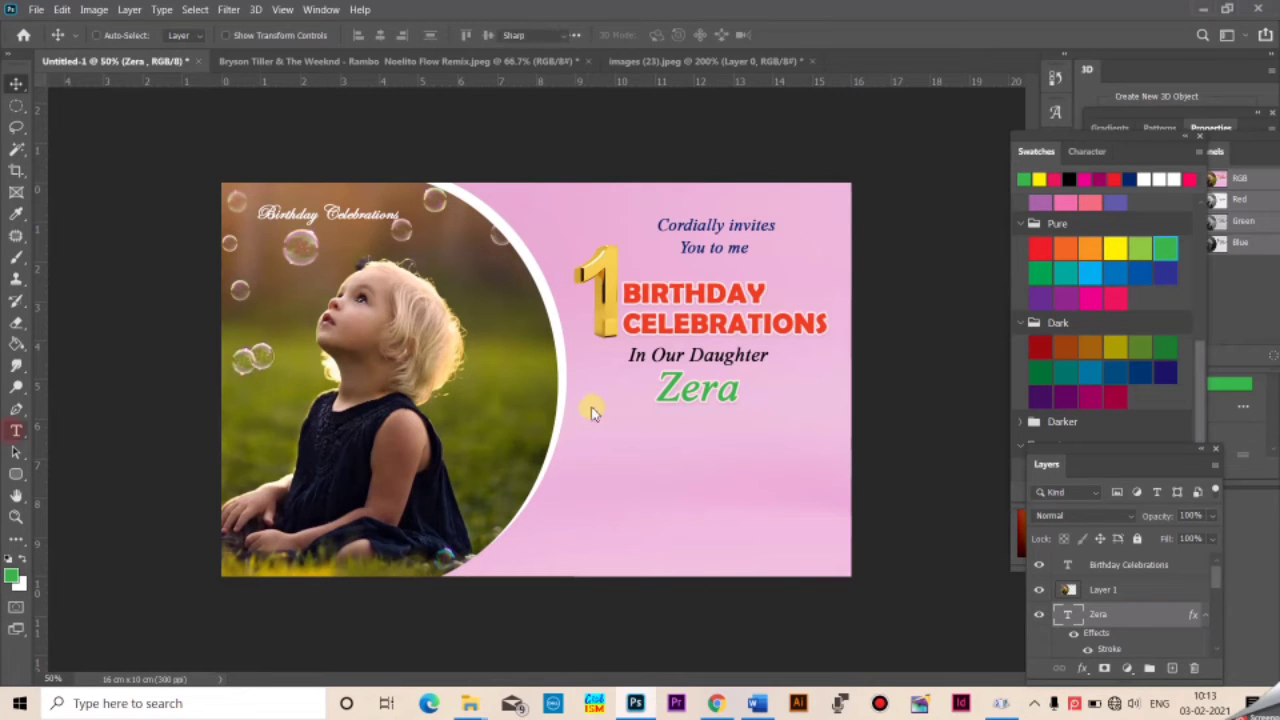
left_click(594, 429)
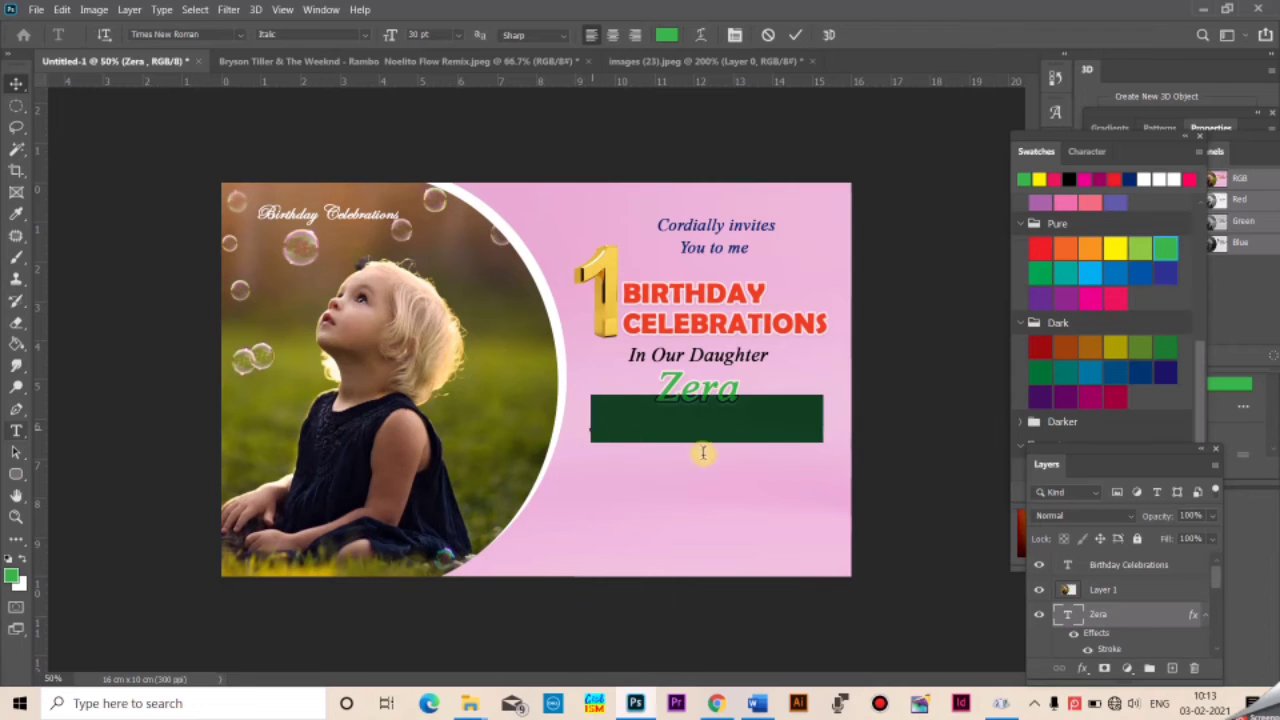
key("ctrl+v")
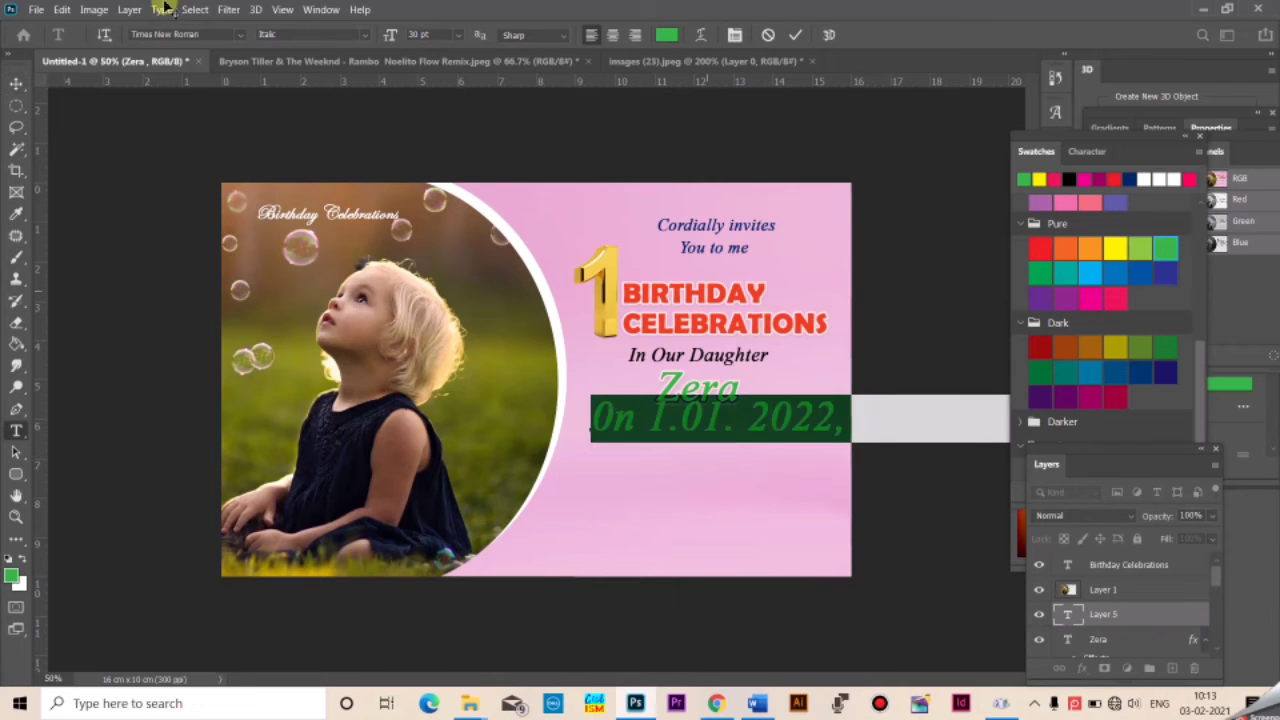
Set the pasted date line in Arial Narrow and colour it with the dark blue Dark swatch
left_click(212, 35)
type("ari")
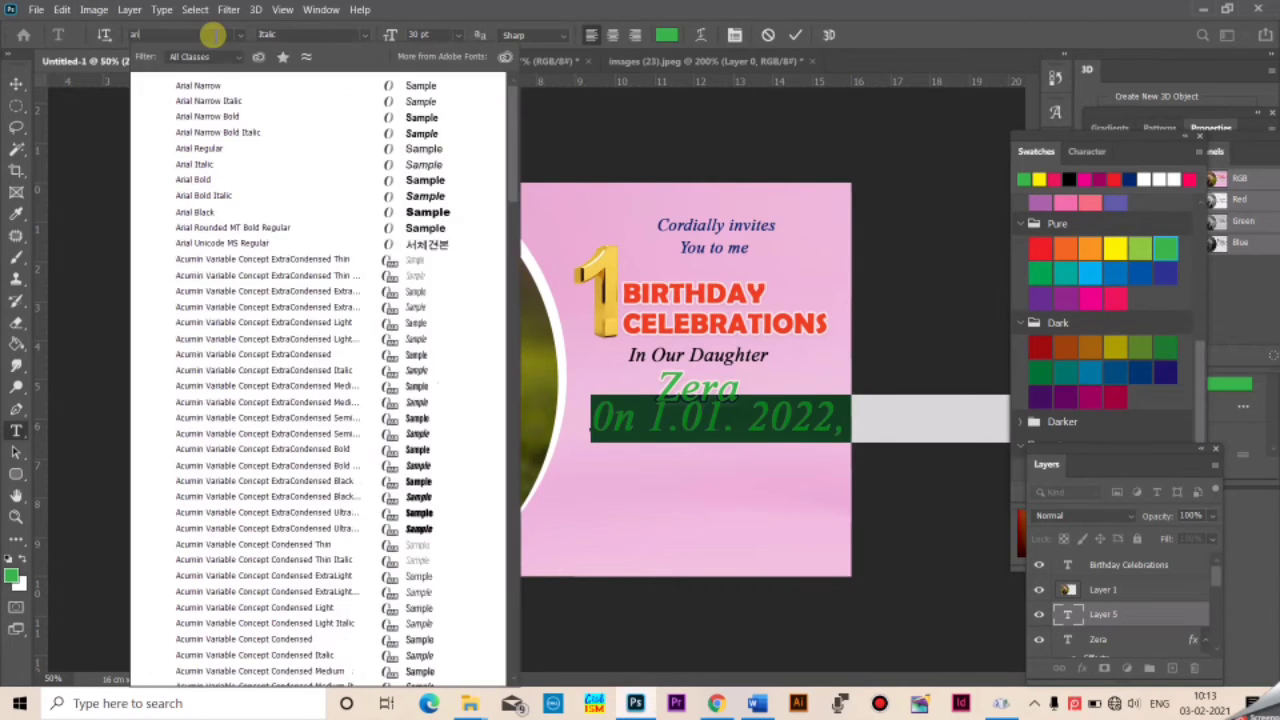
key("Return")
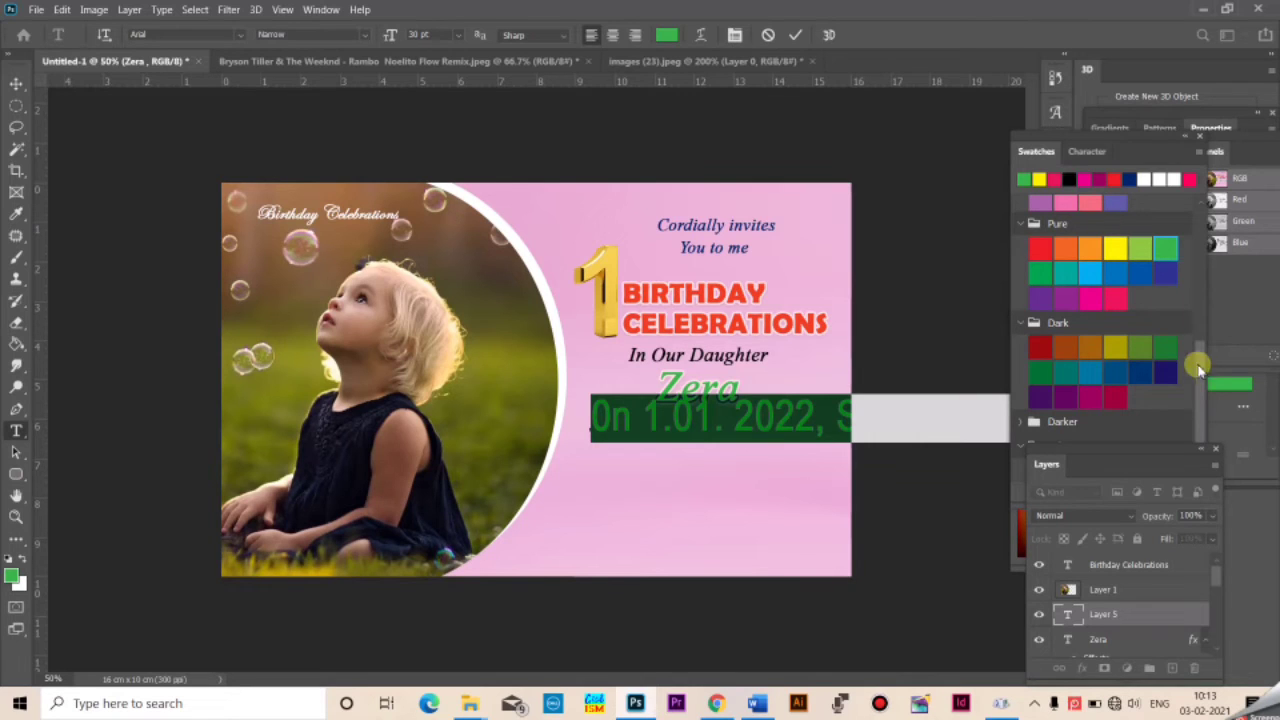
left_click(1165, 374)
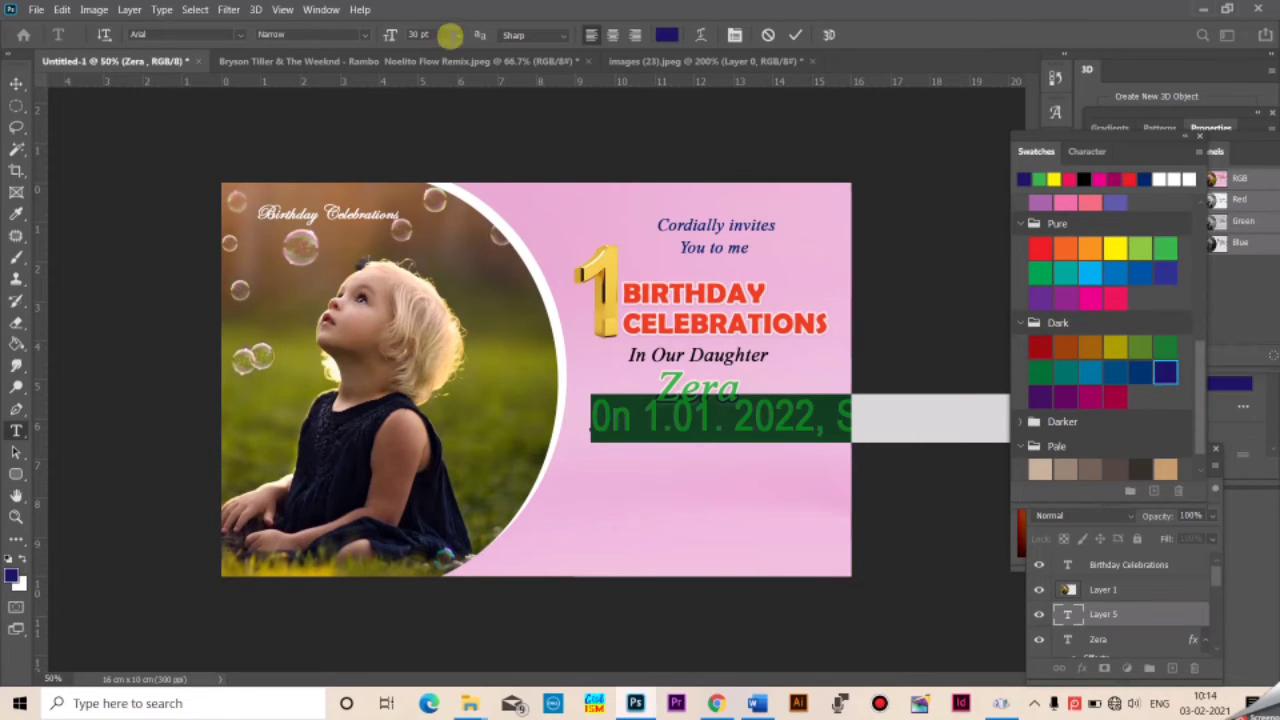
Reduce the date line's font size to 12 pt, trying 16 pt first
left_click(458, 37)
left_click(433, 160)
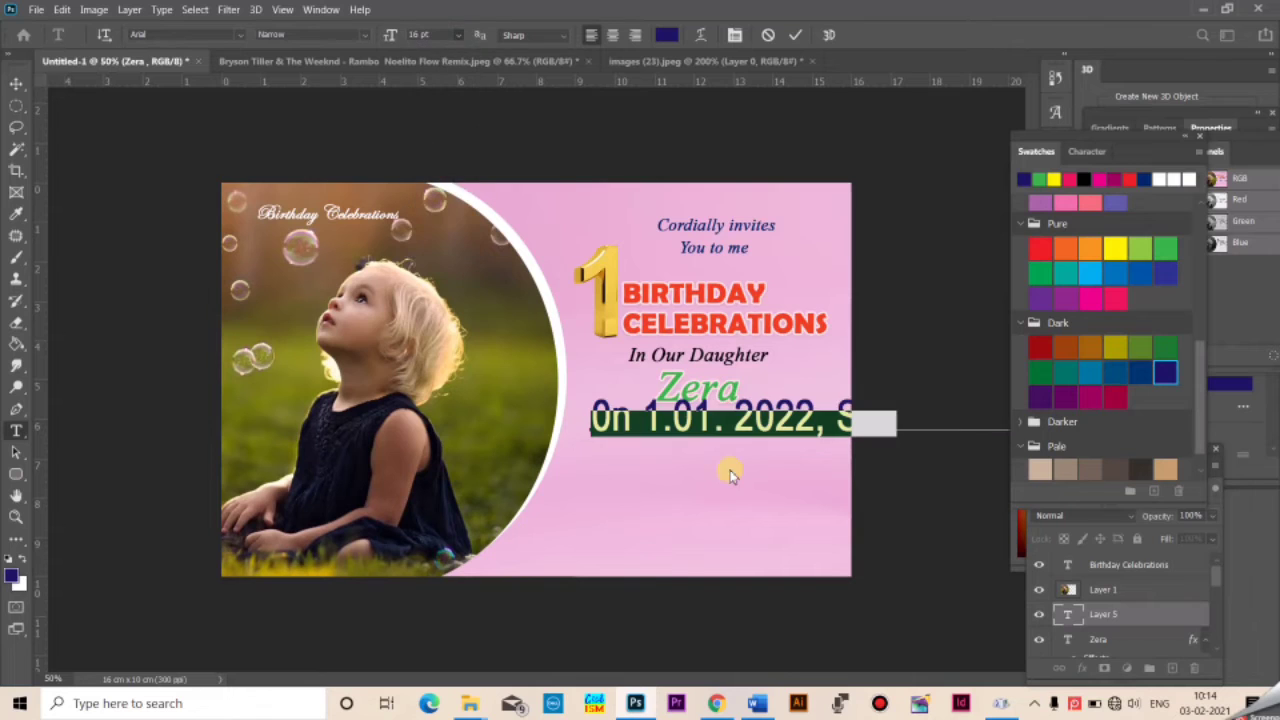
left_click(458, 36)
left_click(433, 135)
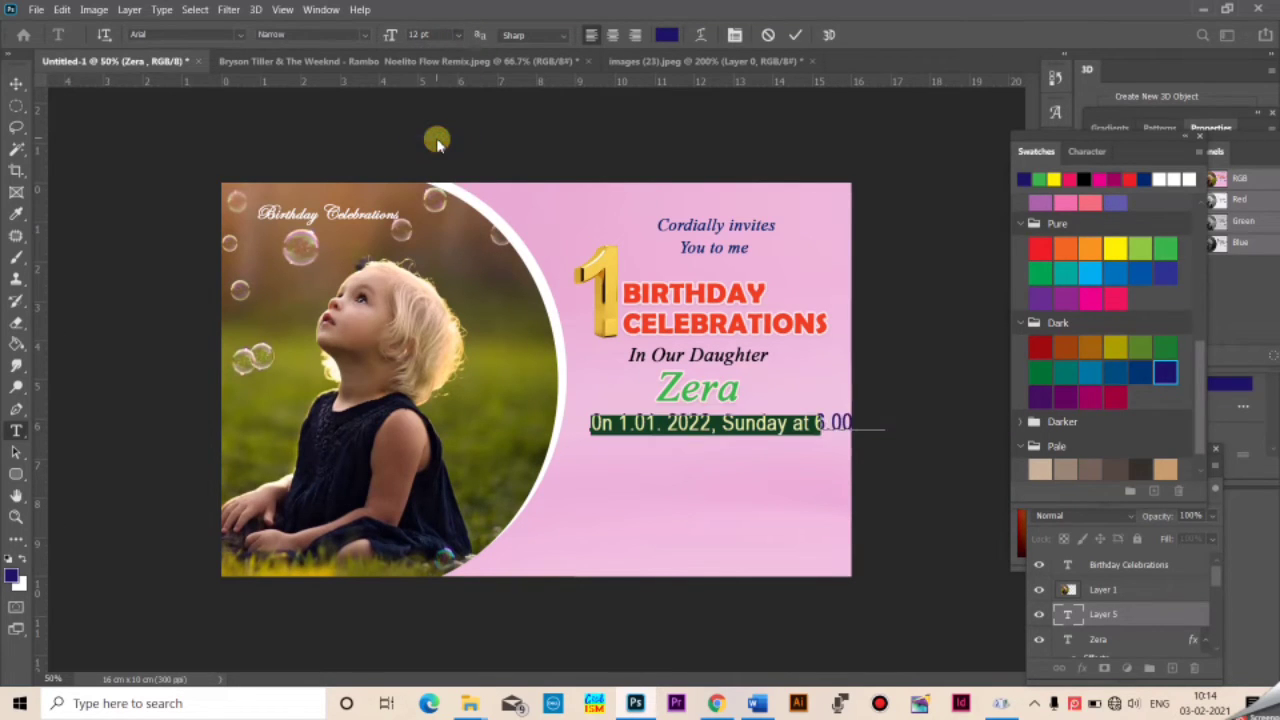
left_click(720, 425)
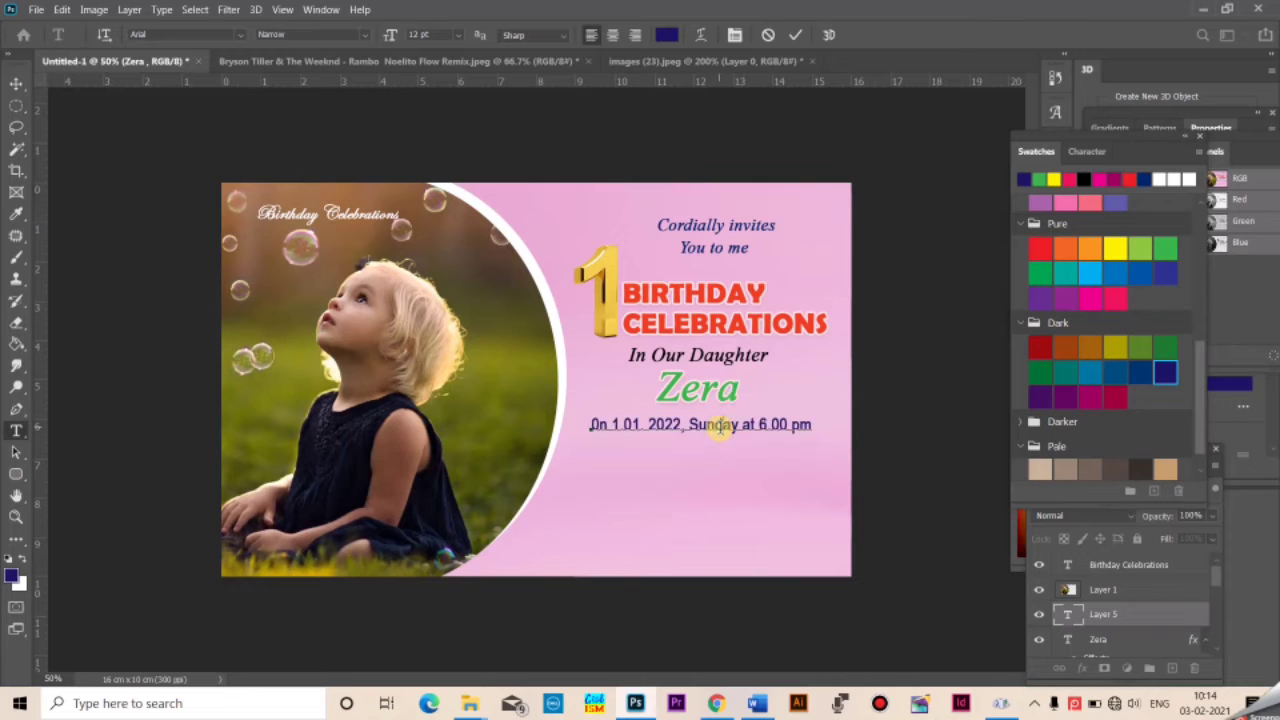
Make a rectangular marquee selection closely around the date line, dismissing the empty first selection
left_click(13, 108)
left_click_drag(596, 419, 582, 416)
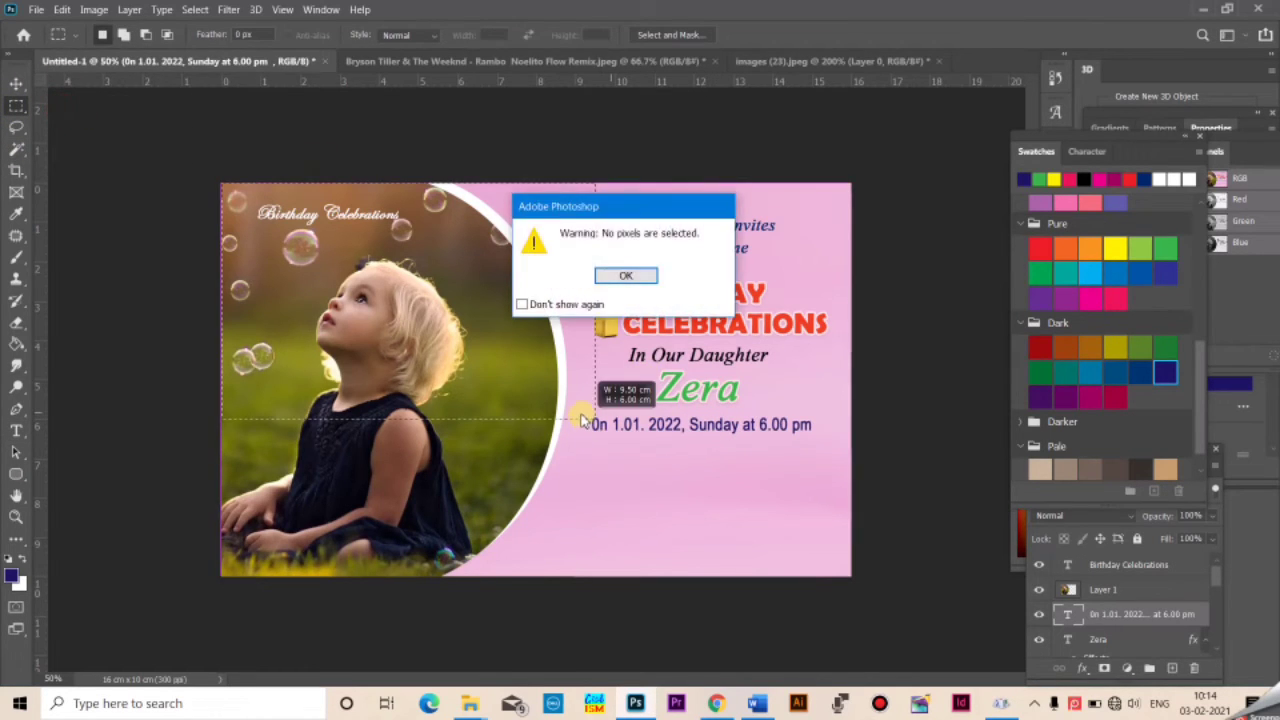
left_click(622, 277)
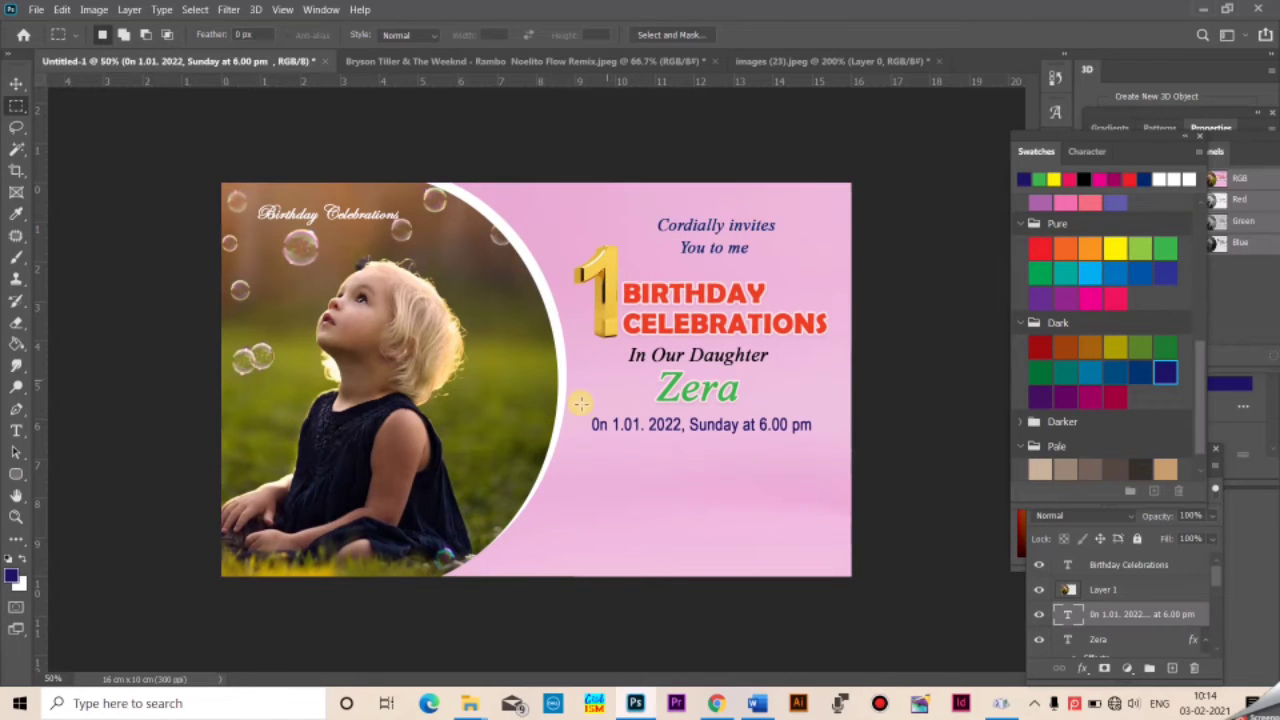
left_click_drag(582, 416, 821, 437)
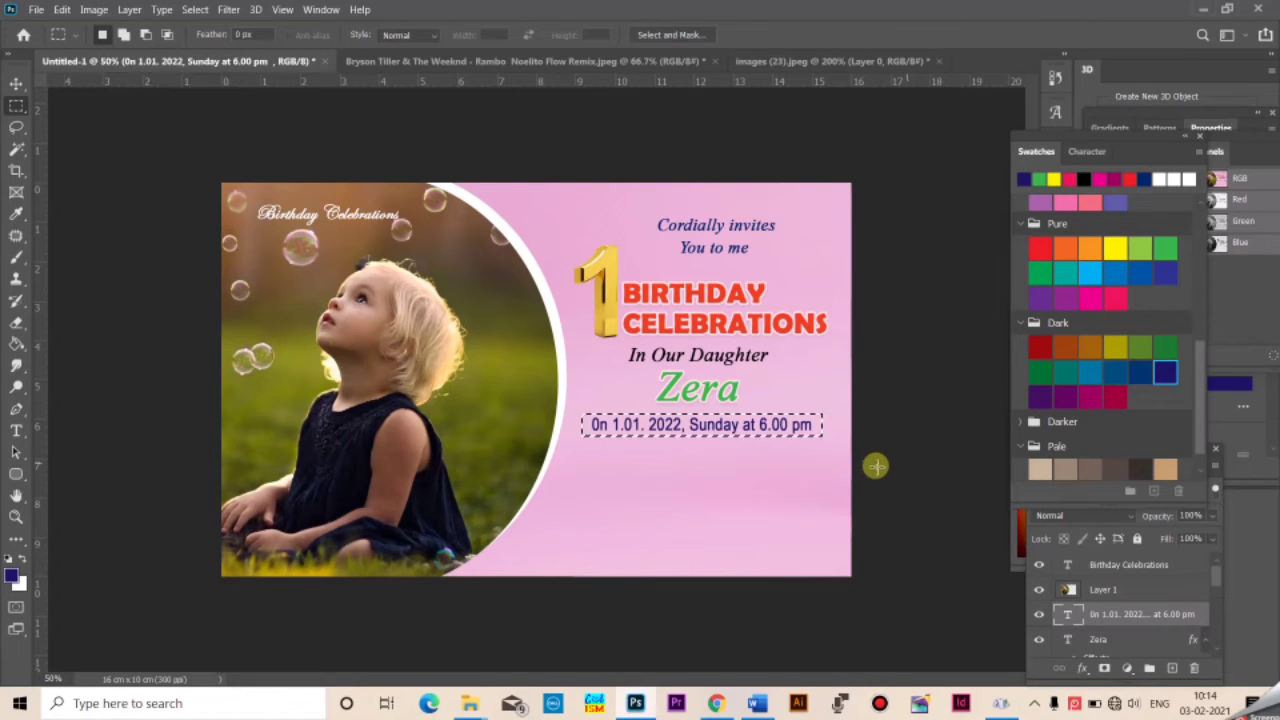
Fill the selection around the date line with pure yellow on a new layer and move the date text layer above it
left_click(1172, 667)
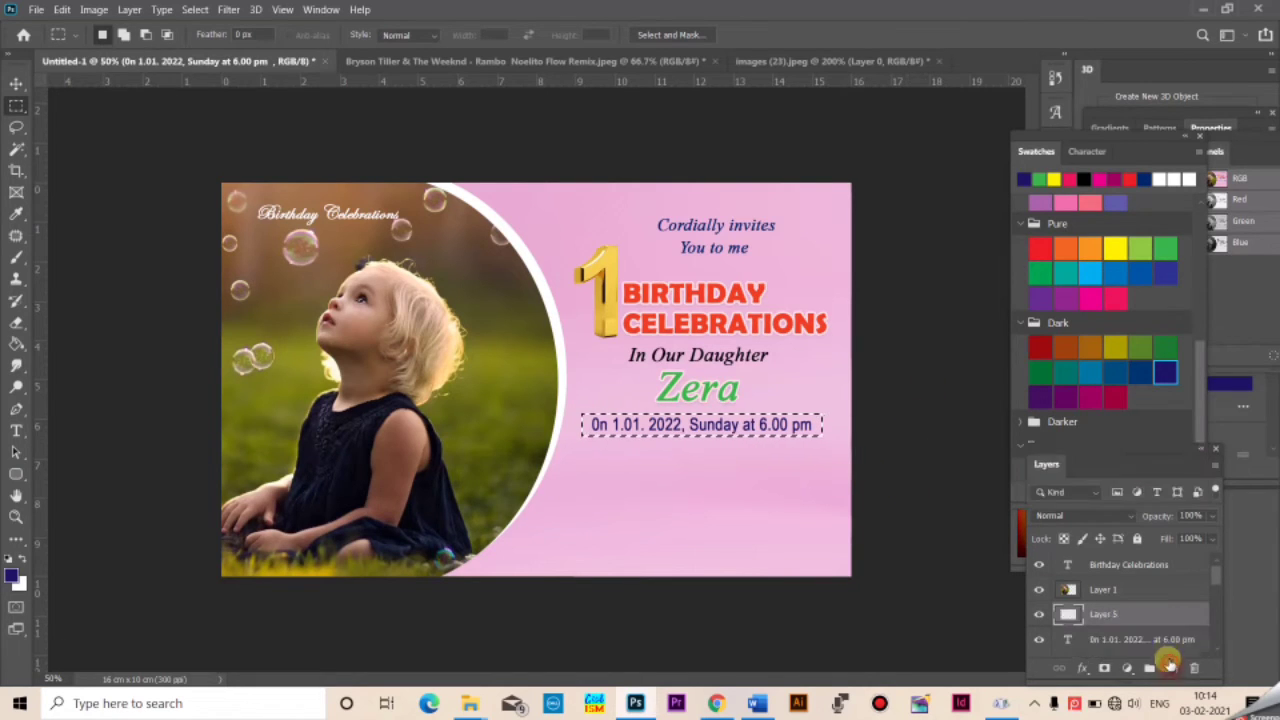
left_click(1115, 248)
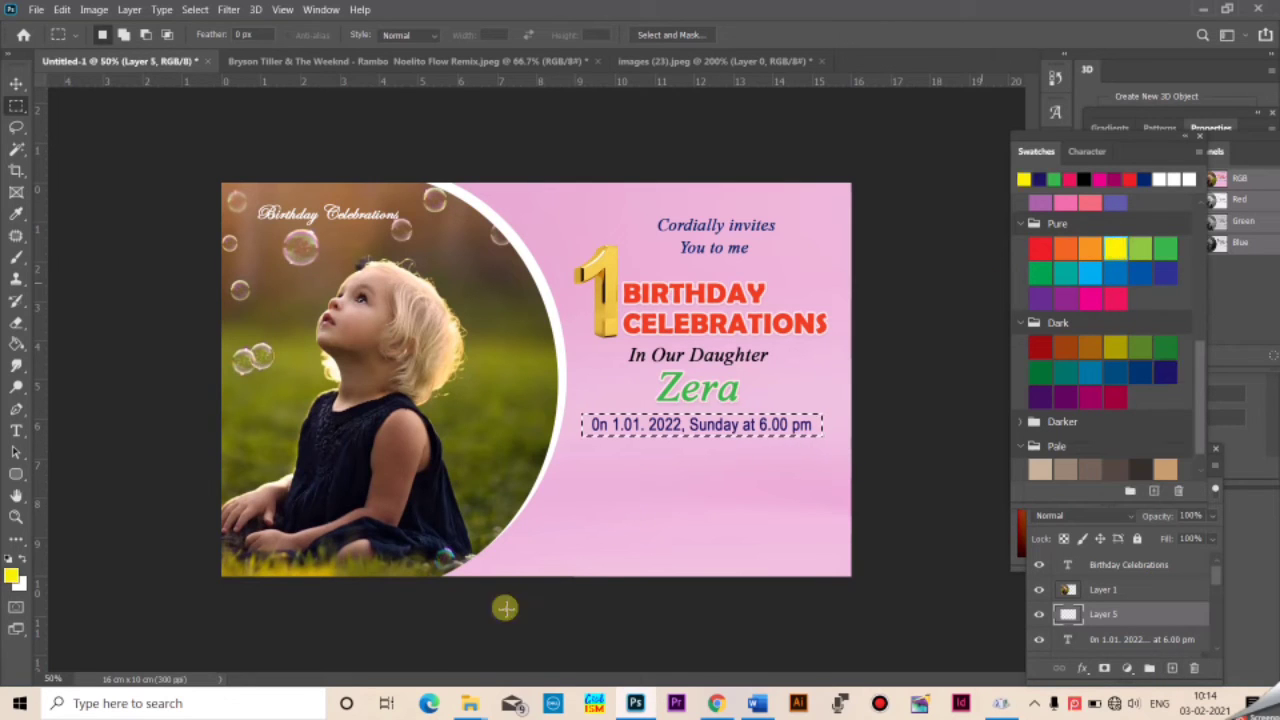
key("g")
left_click(608, 426)
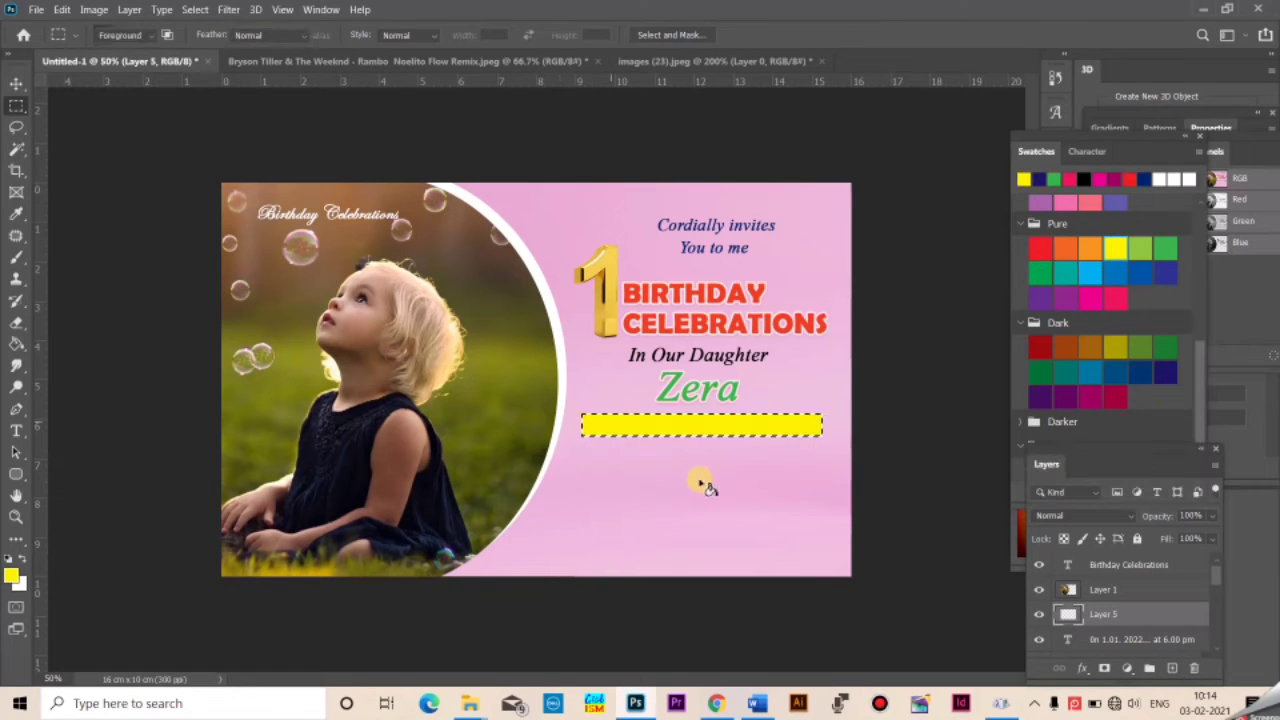
key("ctrl+d")
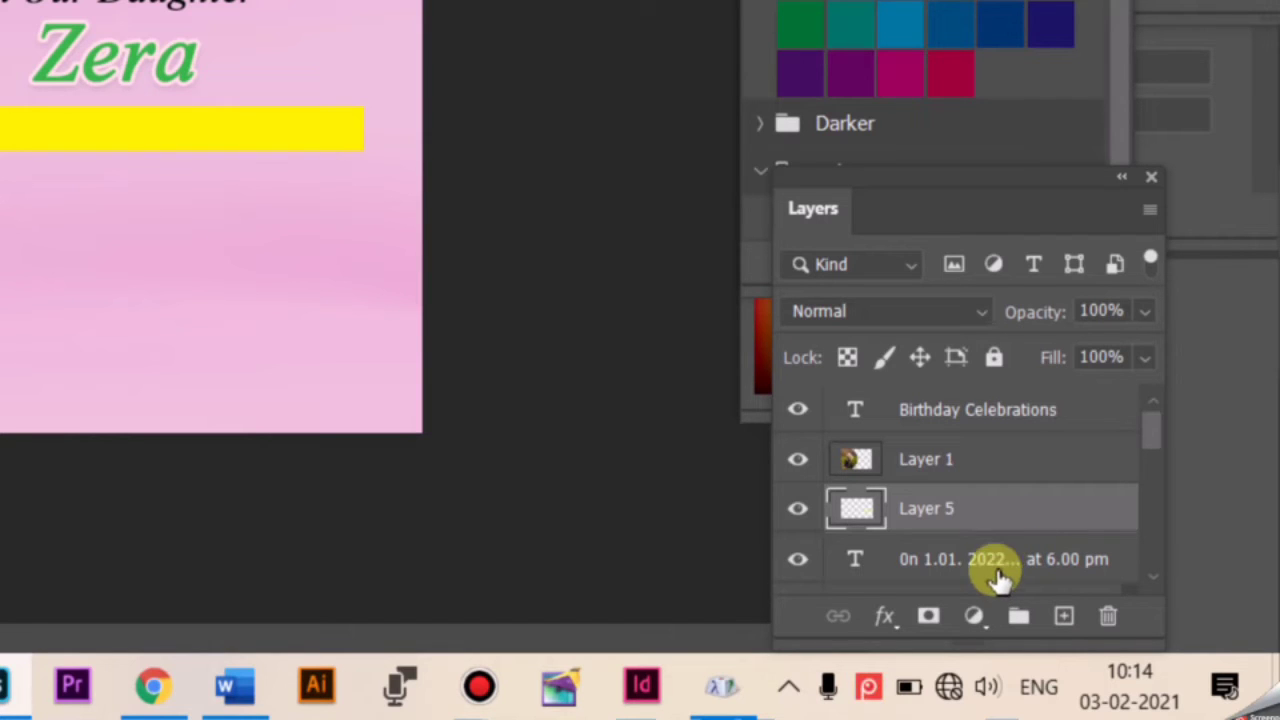
left_click_drag(998, 574, 991, 509)
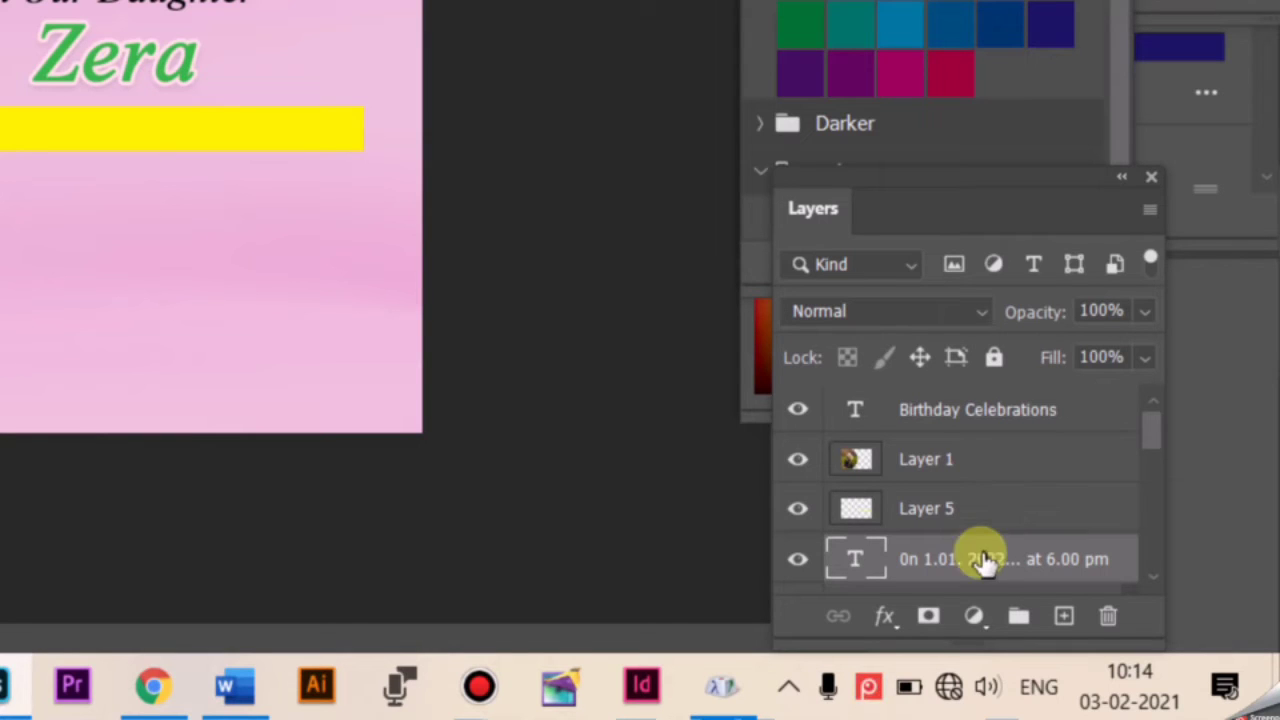
left_click_drag(980, 560, 971, 506)
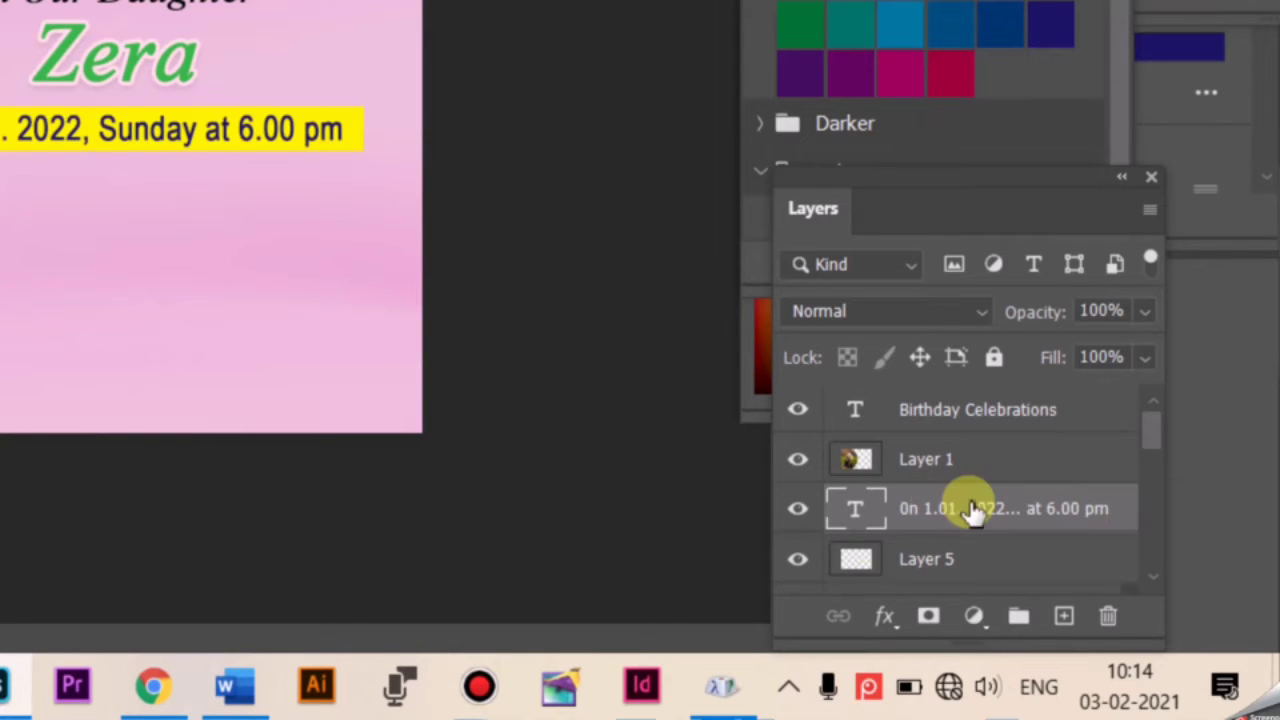
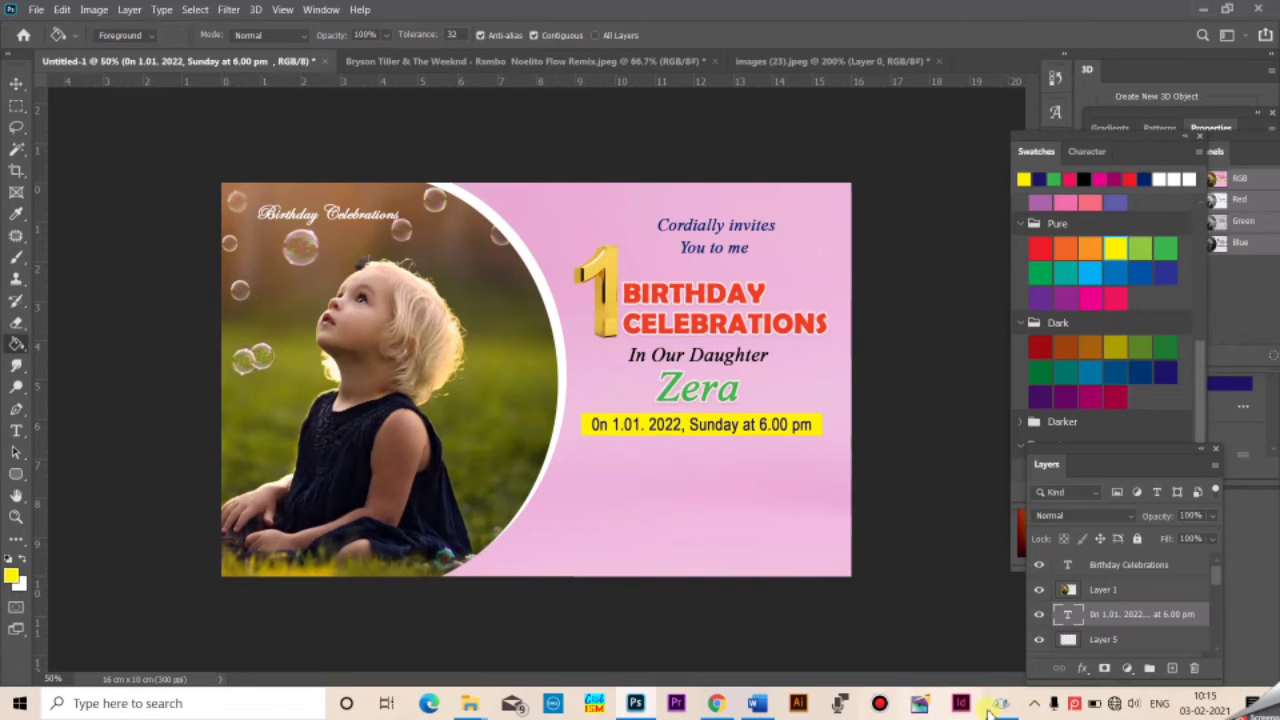
Select the Venu line in the Word document and return to the Photoshop card
left_click(757, 703)
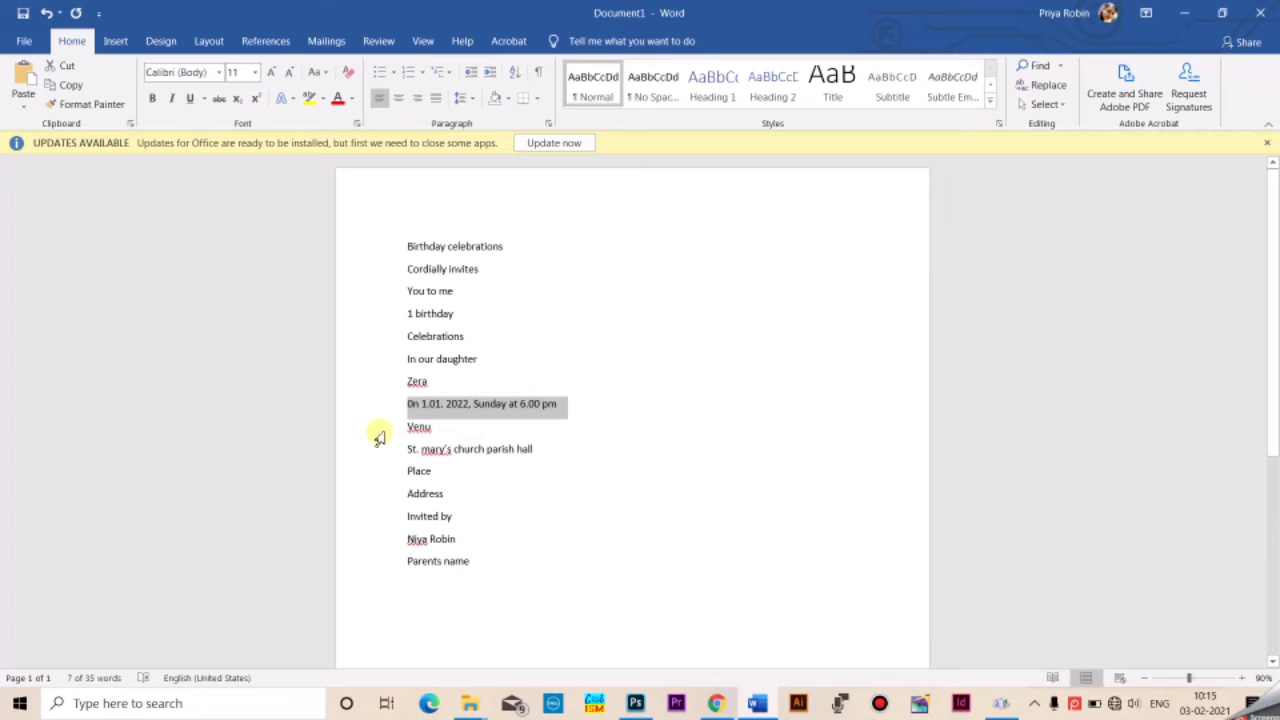
left_click(380, 437)
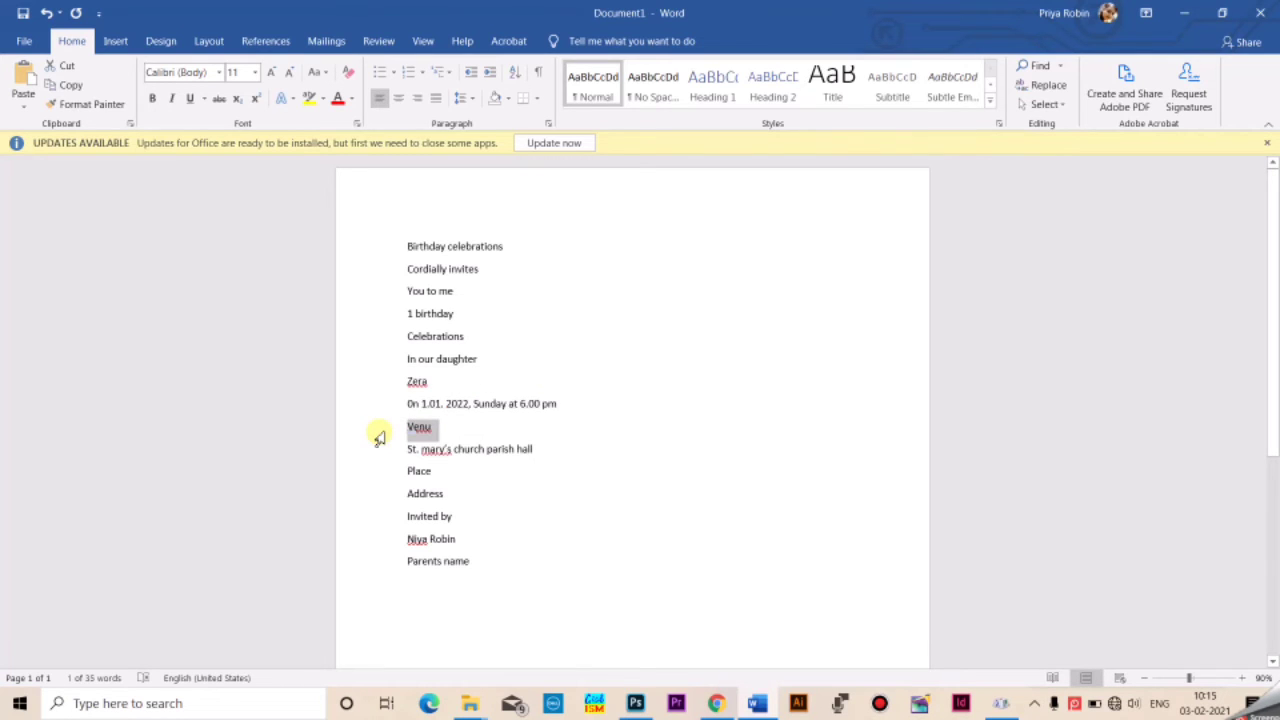
key("alt+Tab")
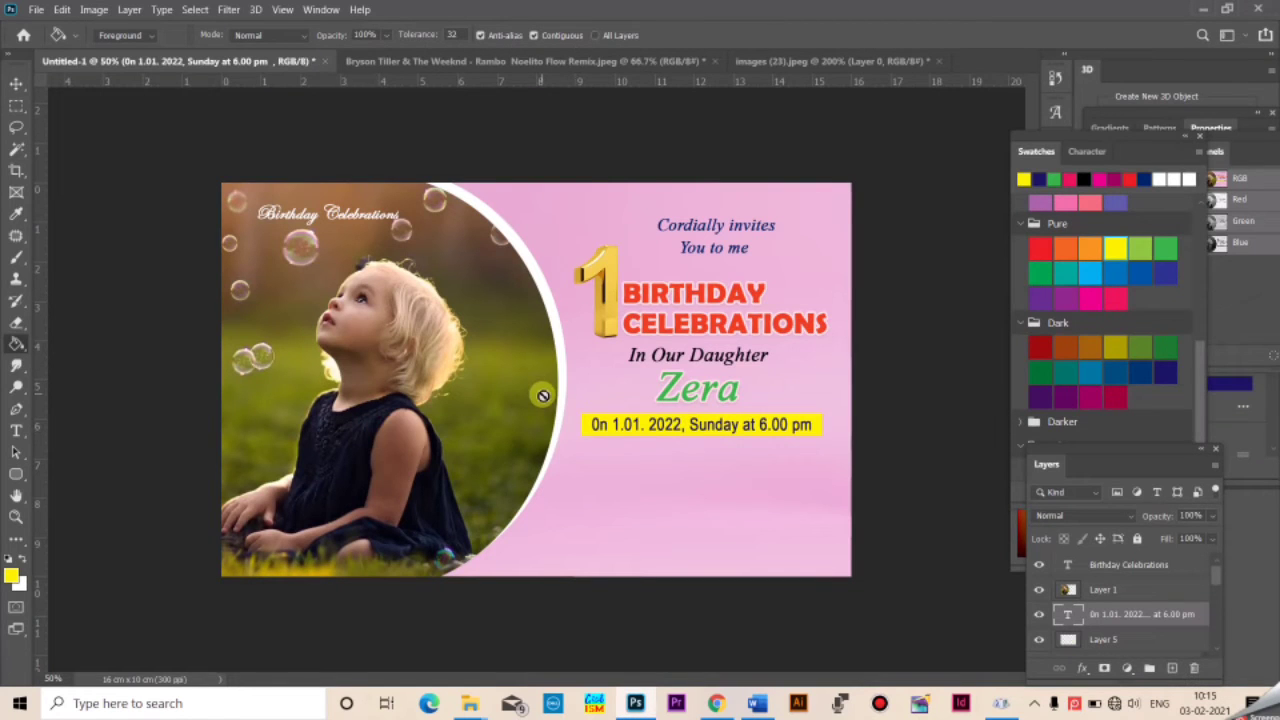
Open the ornate frame image, images (24), from the Birthday card folder
key("ctrl+o")
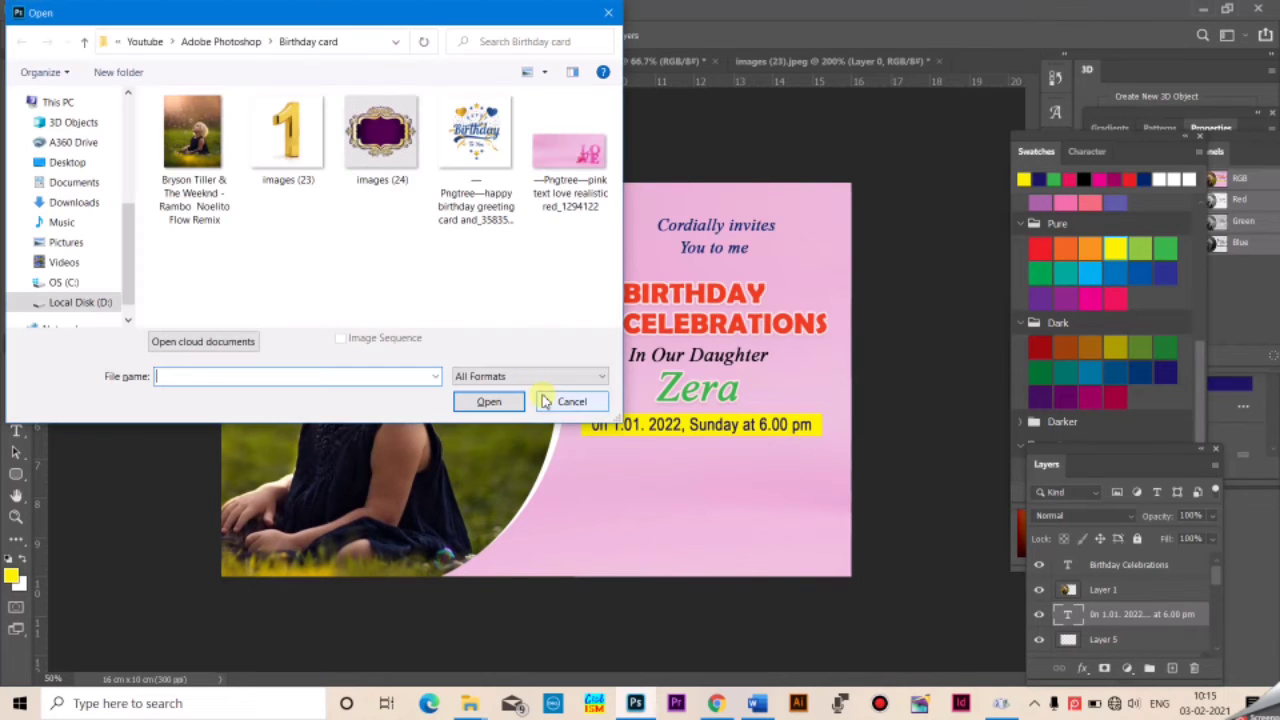
left_click(398, 133)
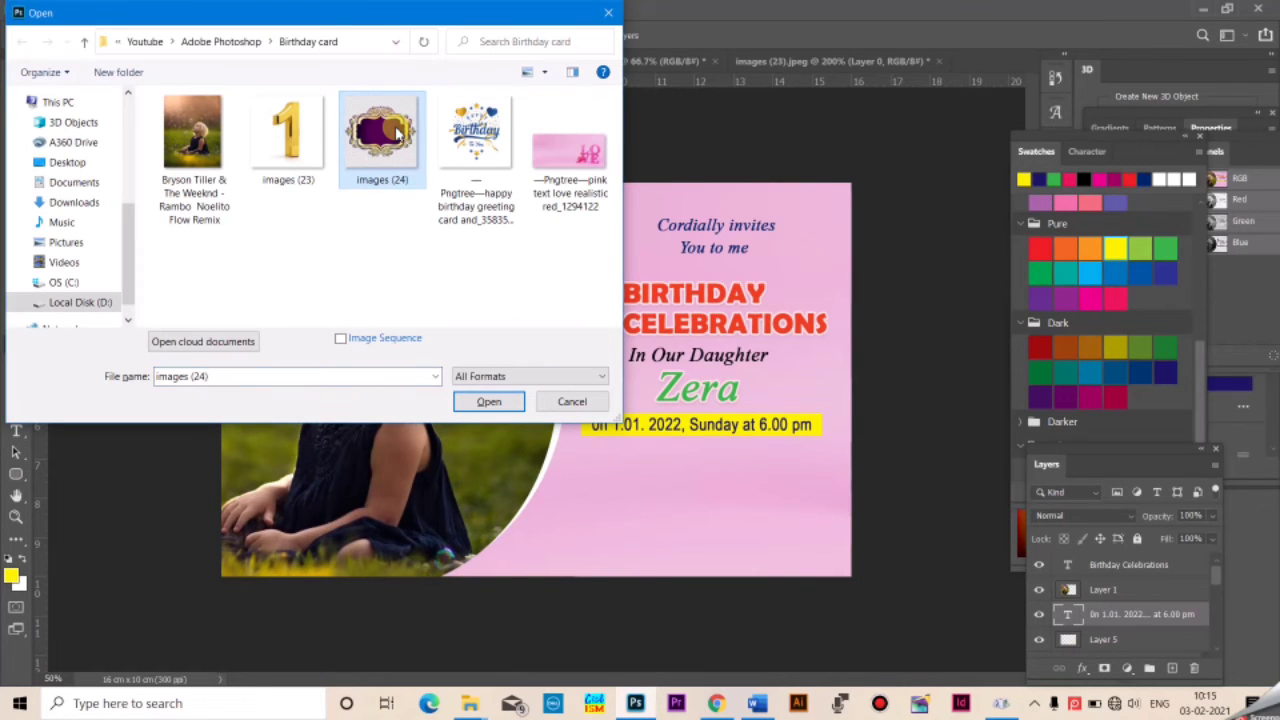
double_click(398, 133)
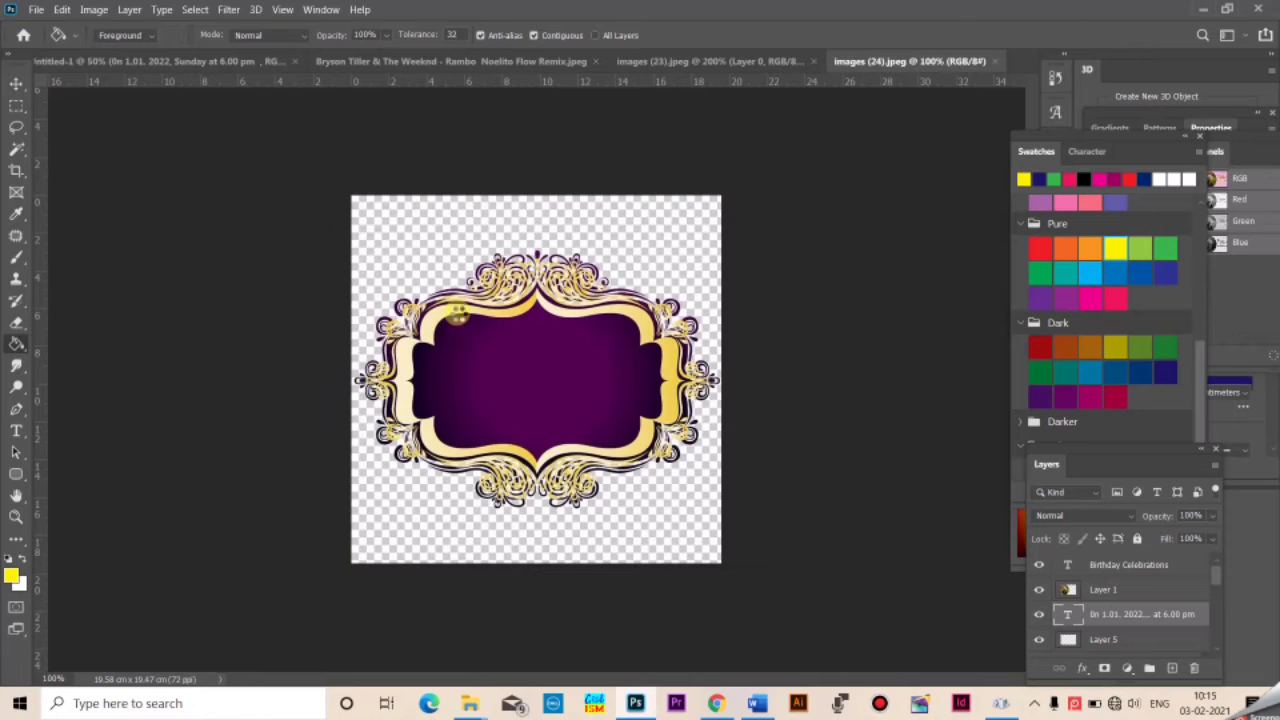
Unlock the frame image's background layer and delete the Magic Wand selection of the background around the ornate frame, leaving nothing selected
key("w")
left_click(445, 272)
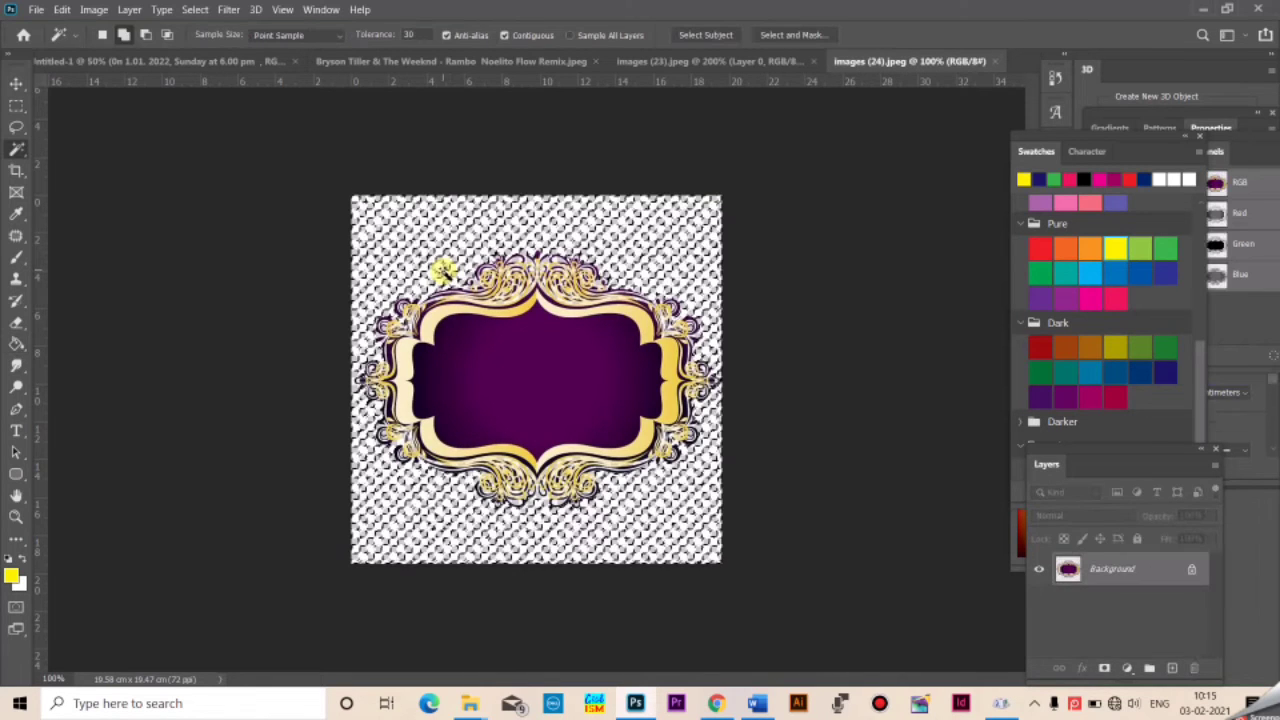
key("Delete")
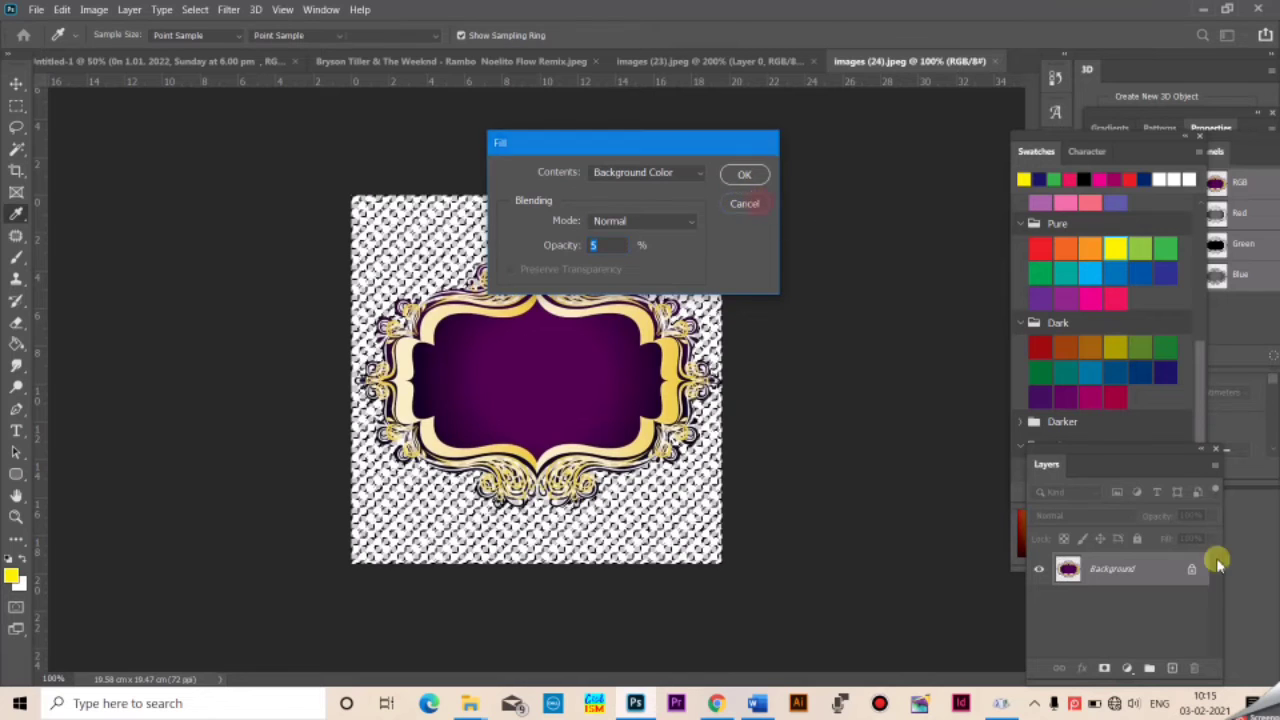
left_click(746, 204)
left_click(1192, 570)
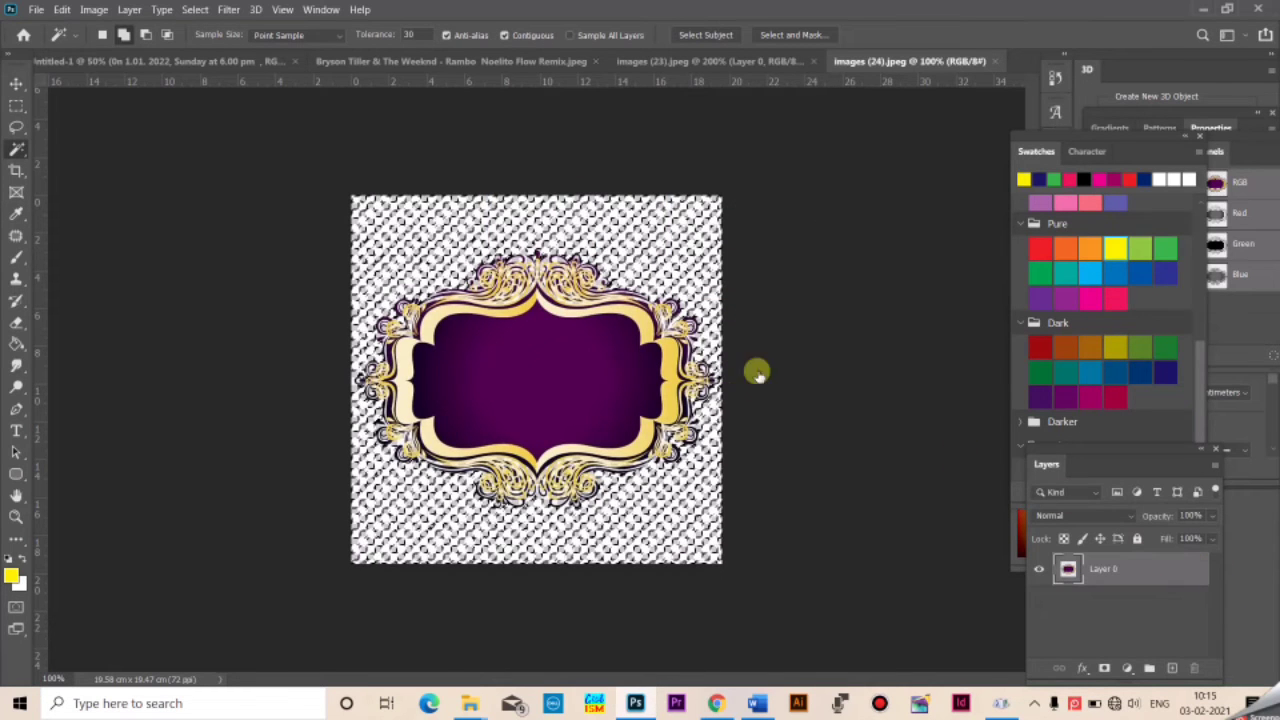
key("h")
double_click(1068, 570)
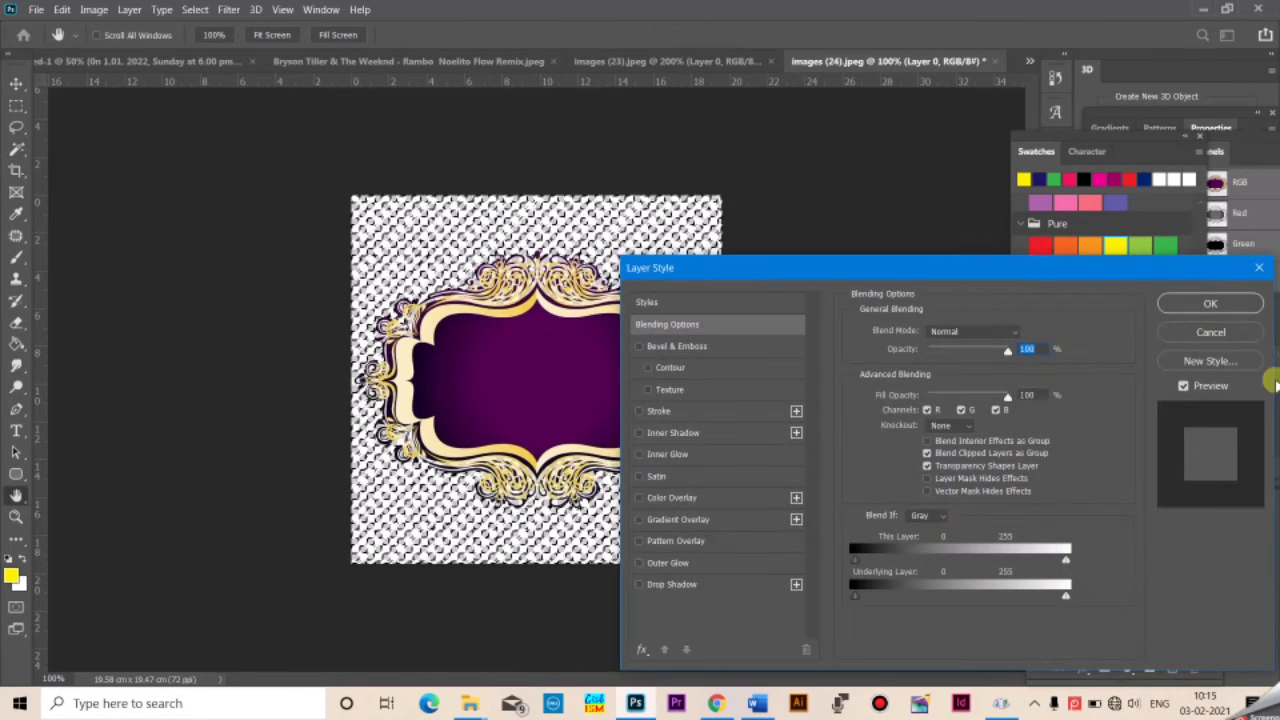
left_click(1211, 334)
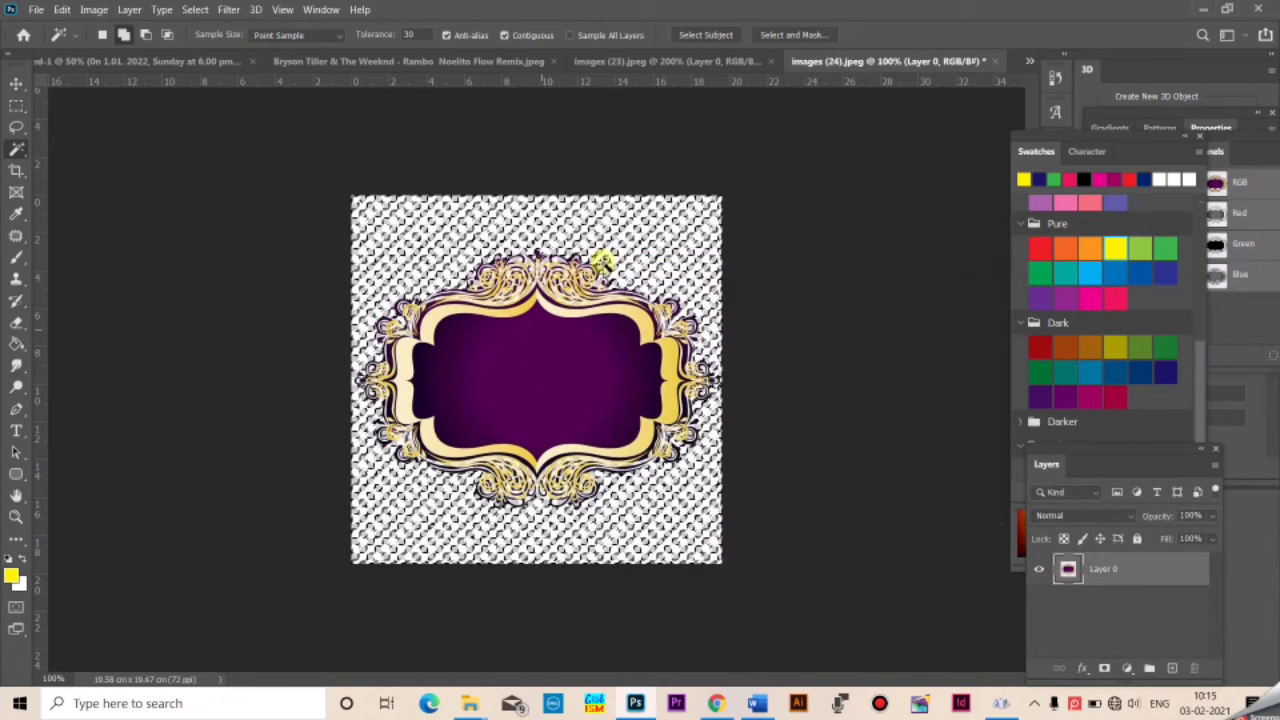
key("Delete")
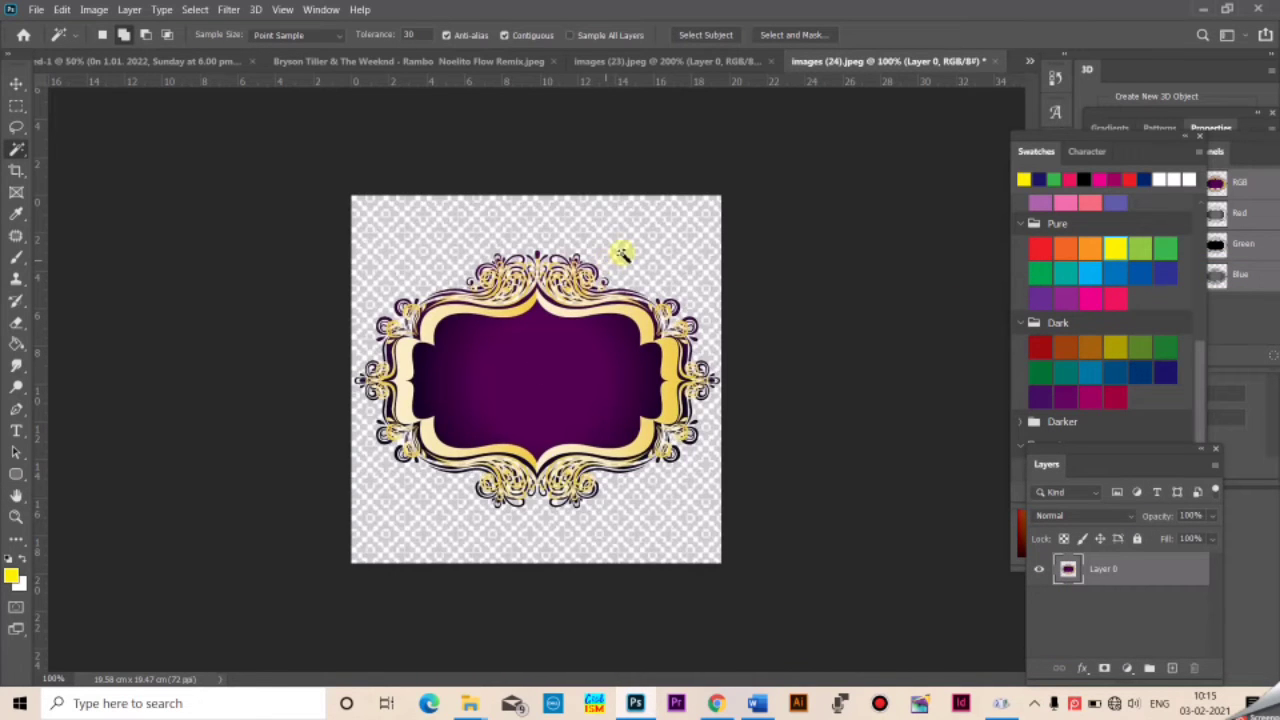
left_click(620, 253)
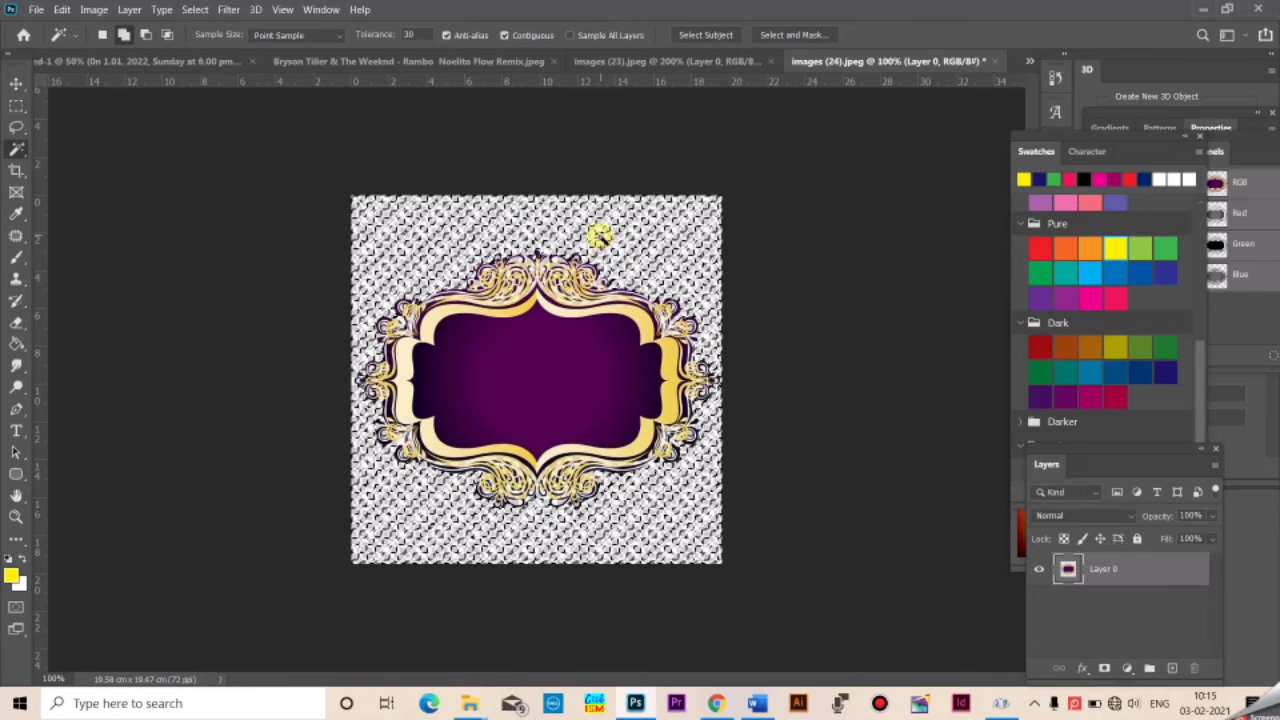
key("ctrl+d")
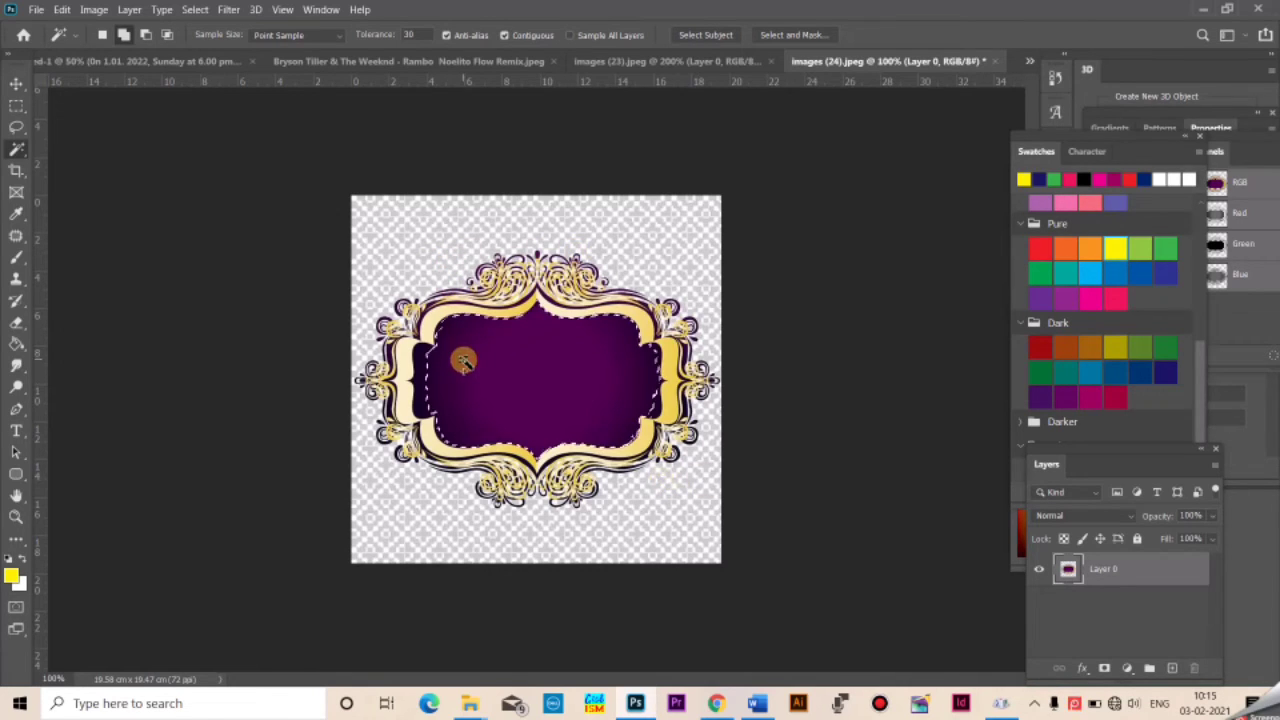
Cut the purple panel from inside the ornate frame using the Magic Wand and paste it into the card below the date line
left_click(438, 350)
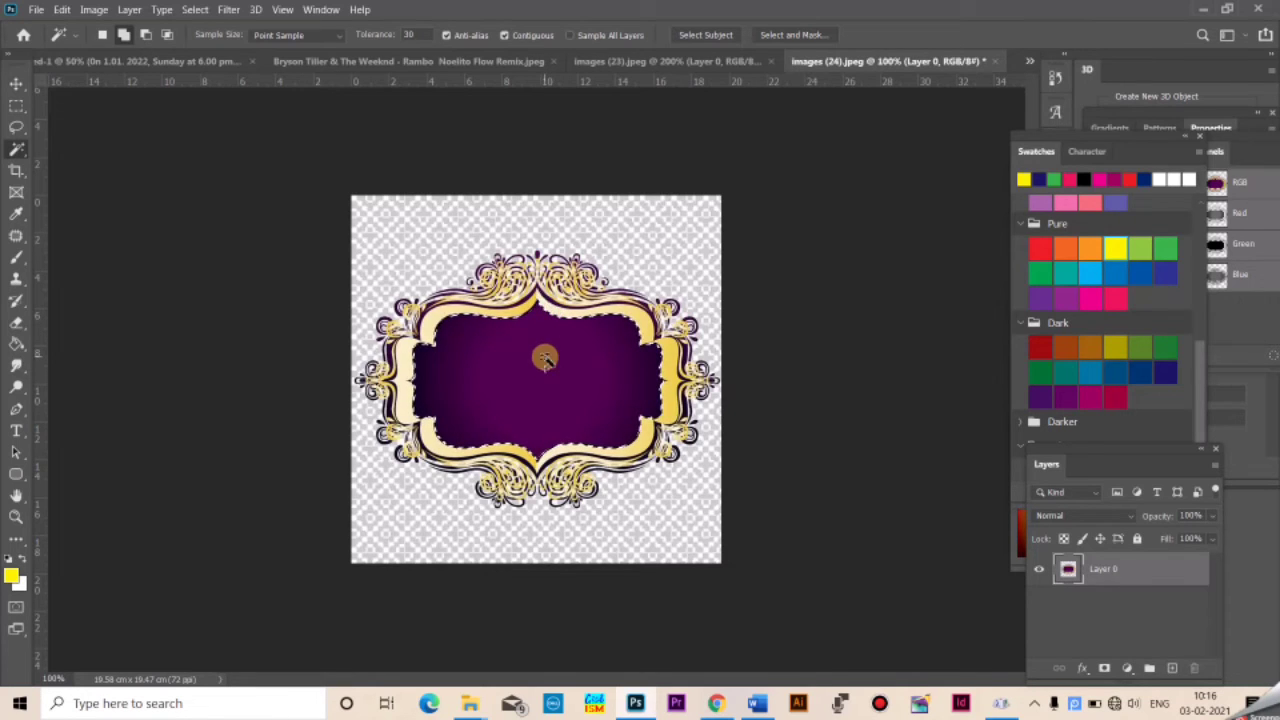
key("Delete")
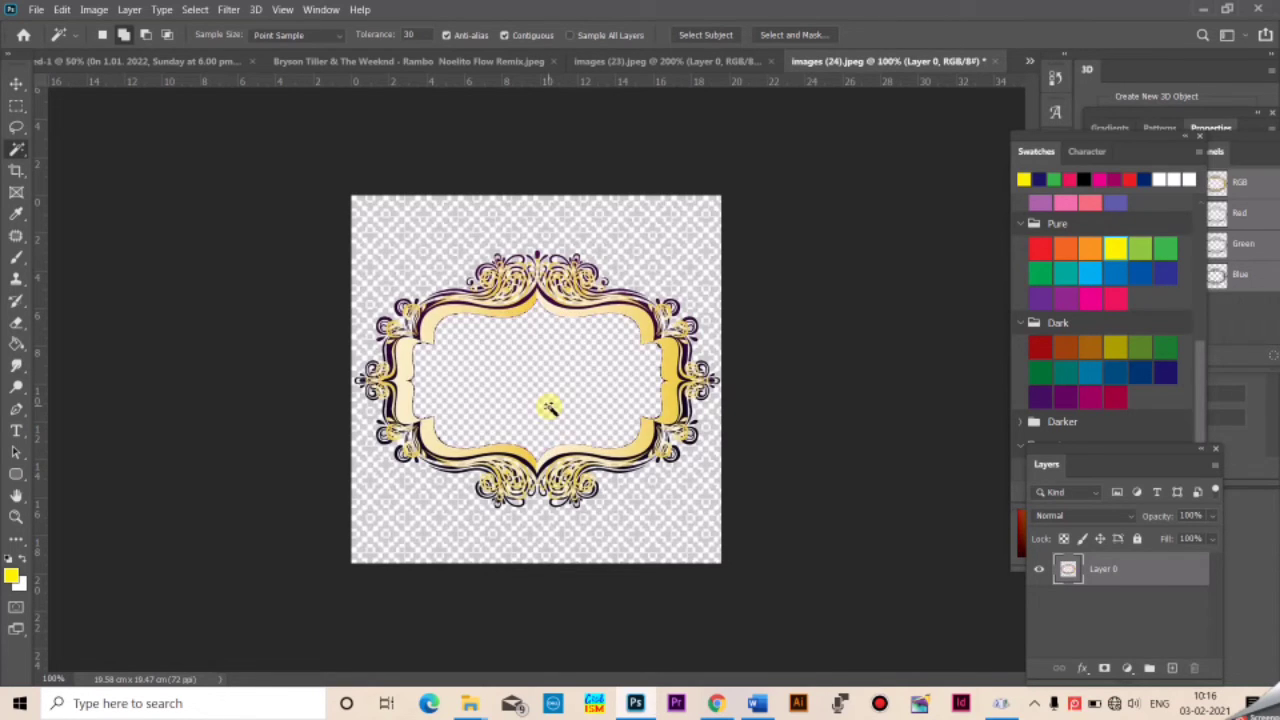
key("ctrl+Tab")
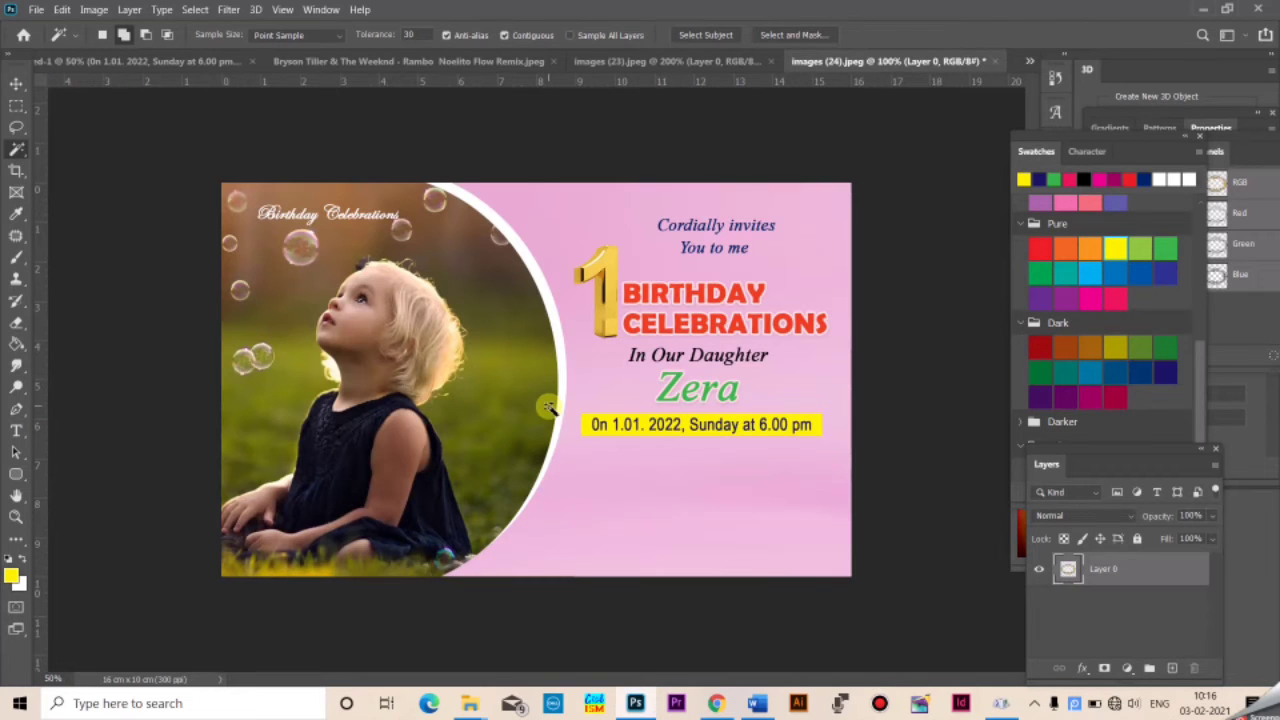
key("v")
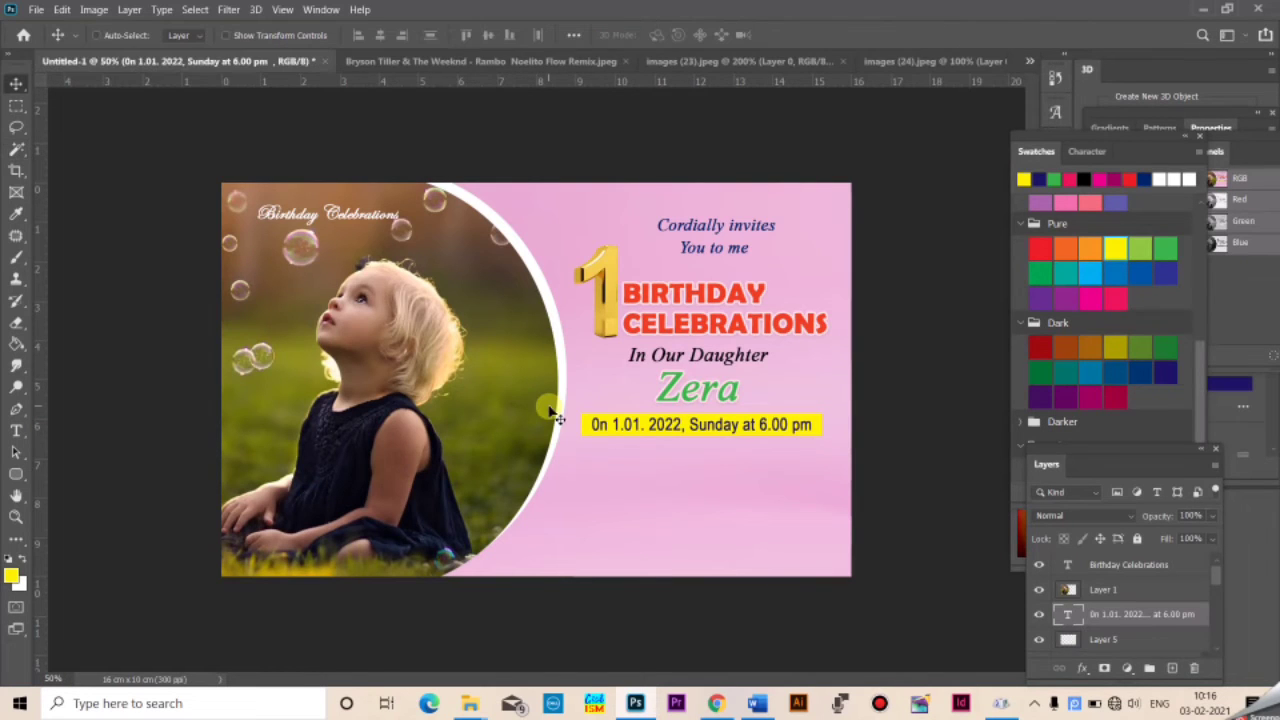
left_click(62, 9)
left_click(104, 148)
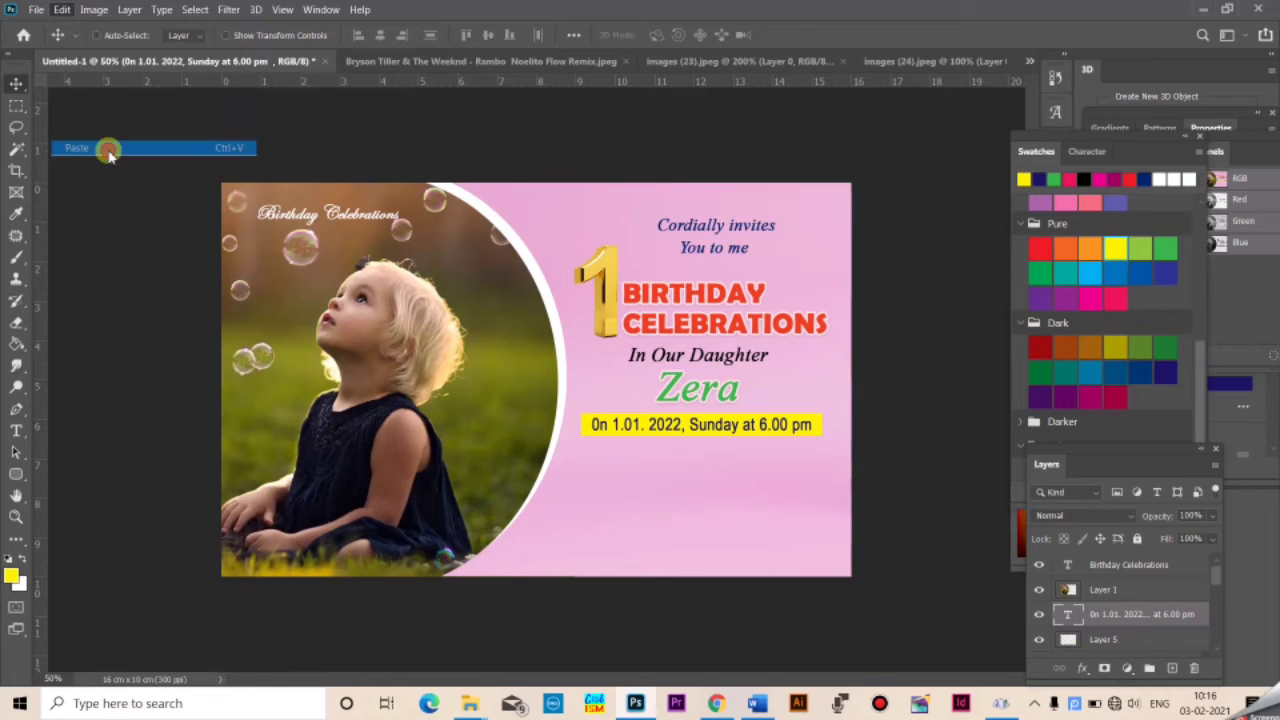
left_click_drag(572, 364, 710, 468)
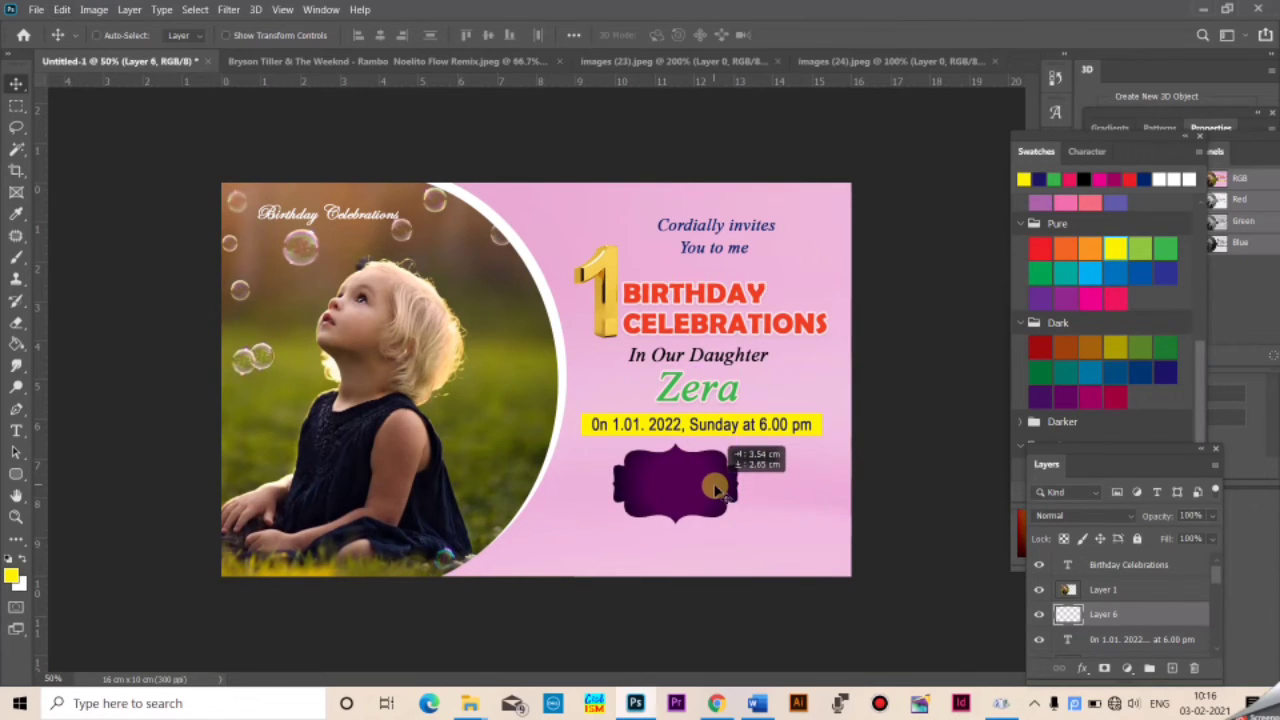
Enlarge the purple panel proportionally to about 145%, roughly 4.64 cm wide, and nudge it slightly under the date line
key("ctrl+t")
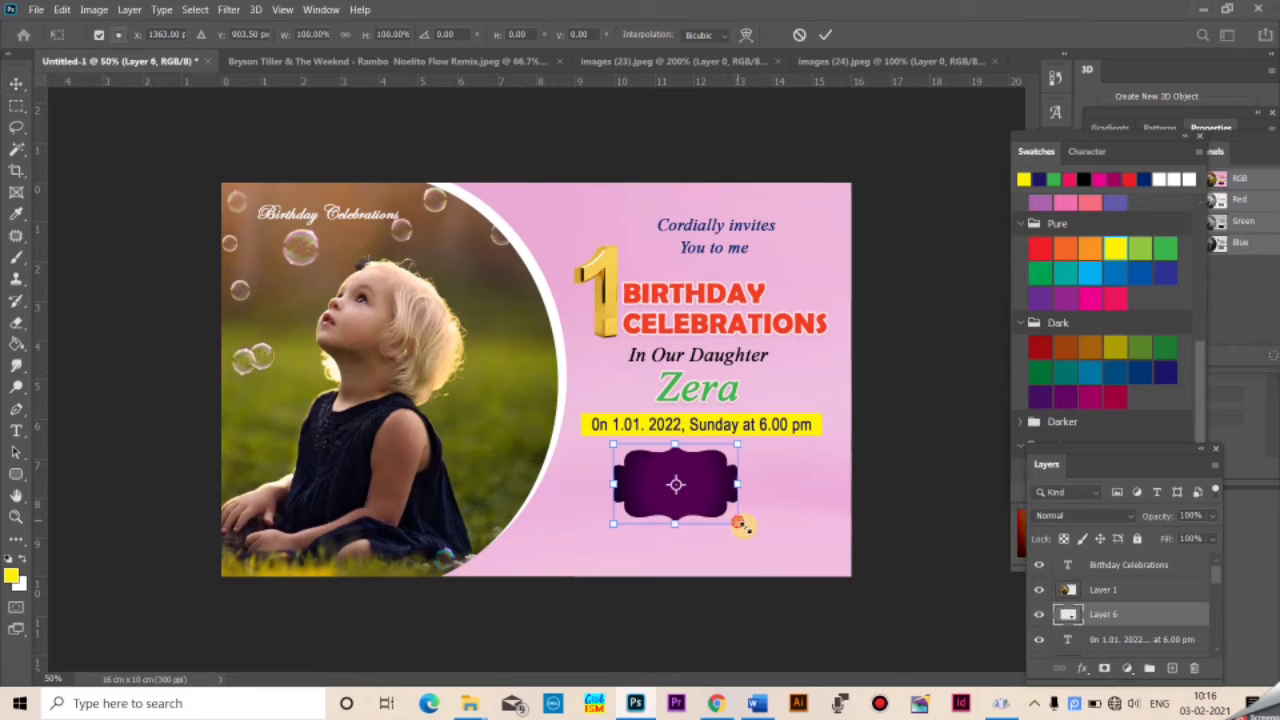
left_click_drag(739, 523, 792, 562)
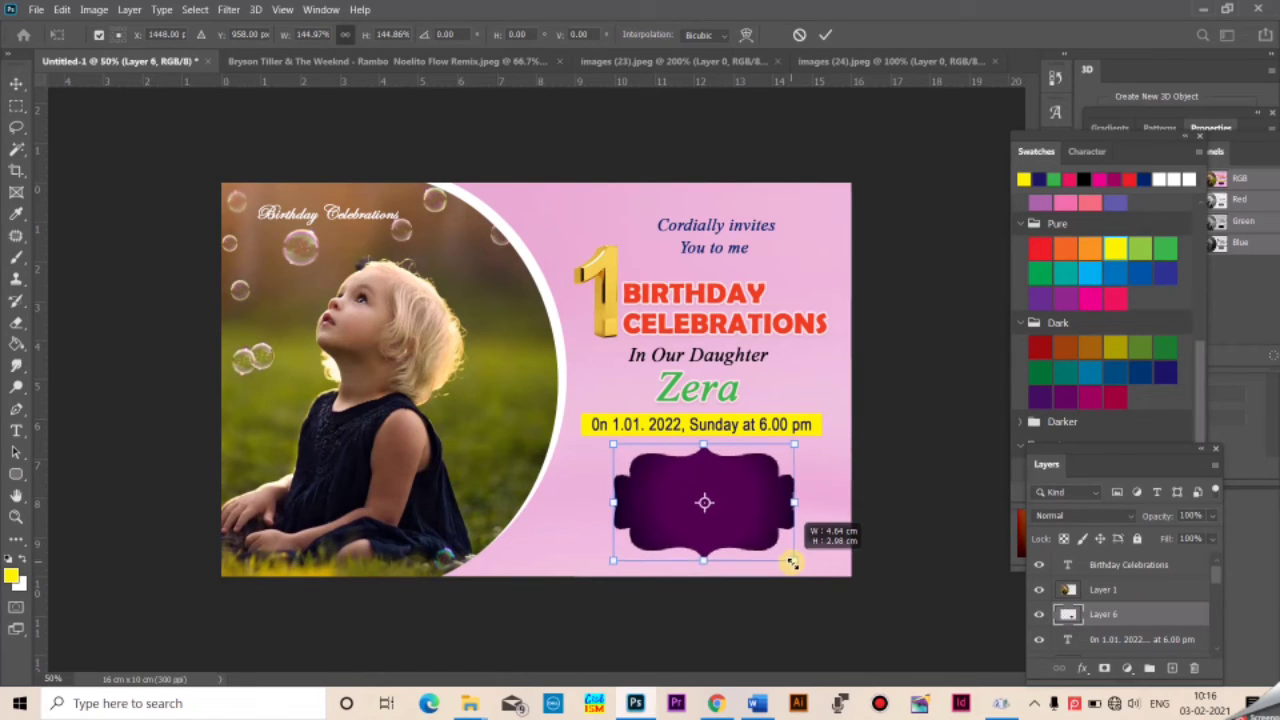
double_click(731, 507)
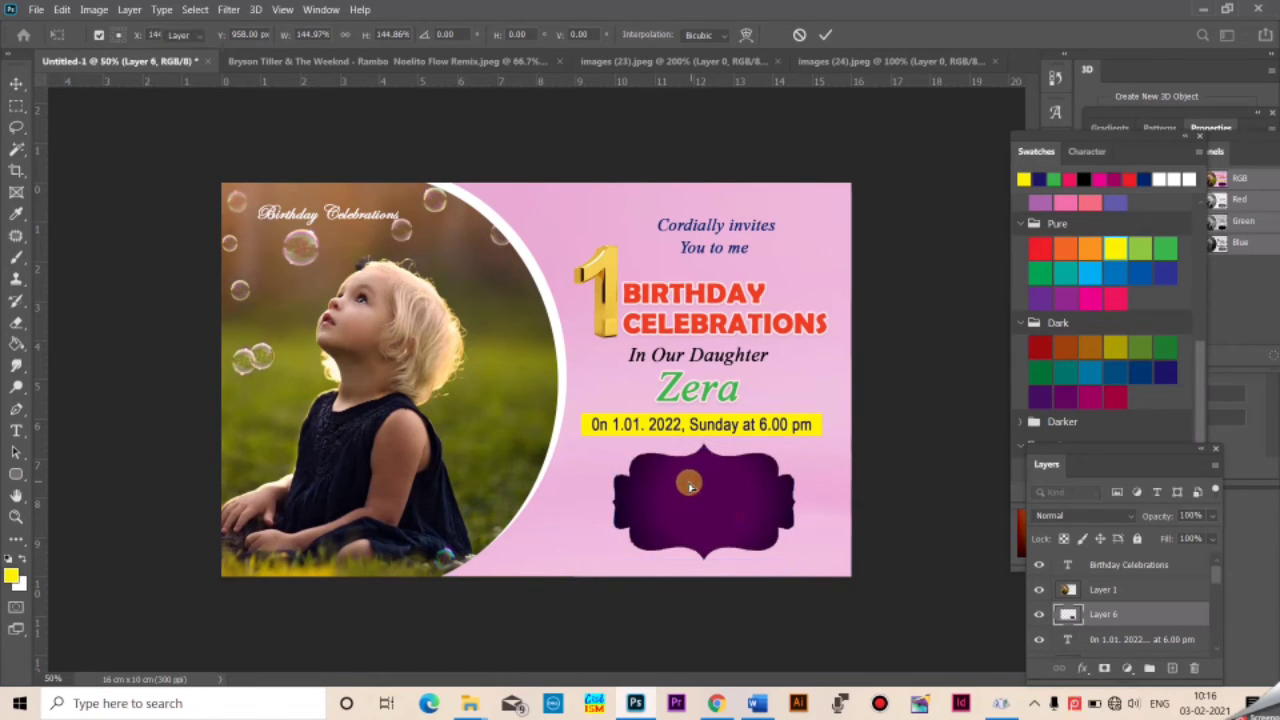
left_click_drag(690, 485, 688, 485)
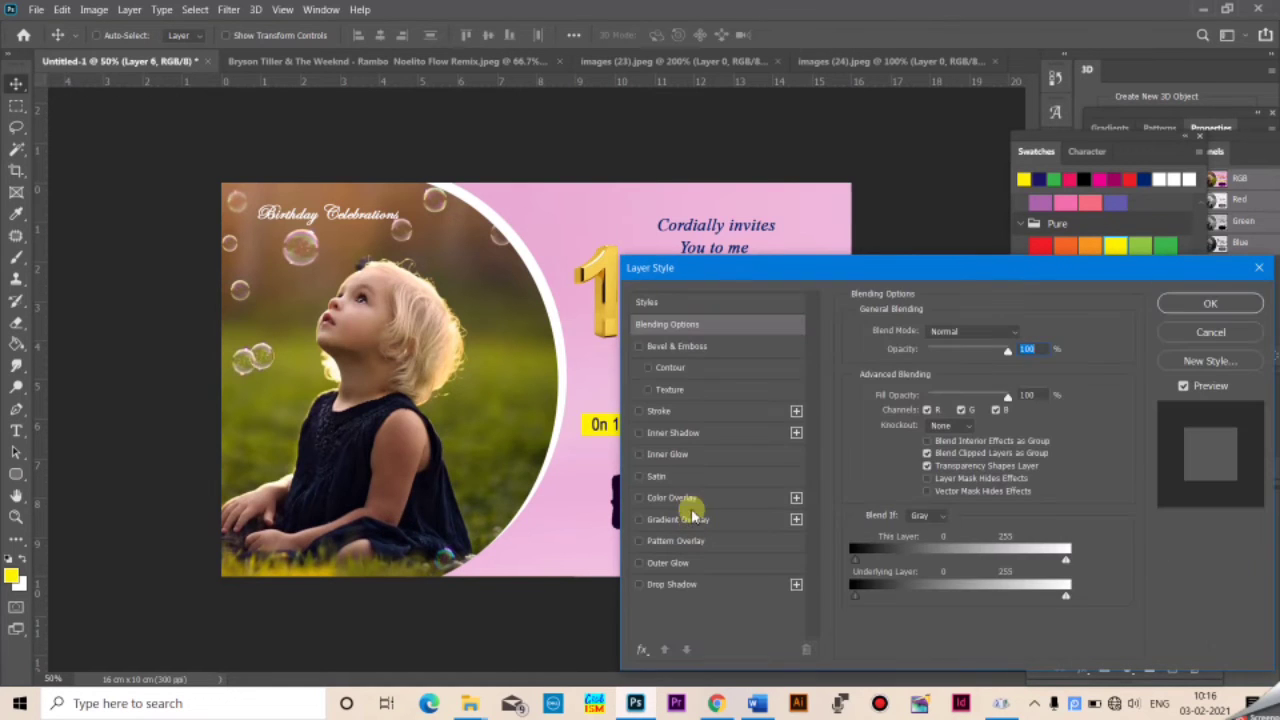
Add a stroke effect with a Gradient fill type to the purple panel's layer
left_click_drag(700, 267, 883, 228)
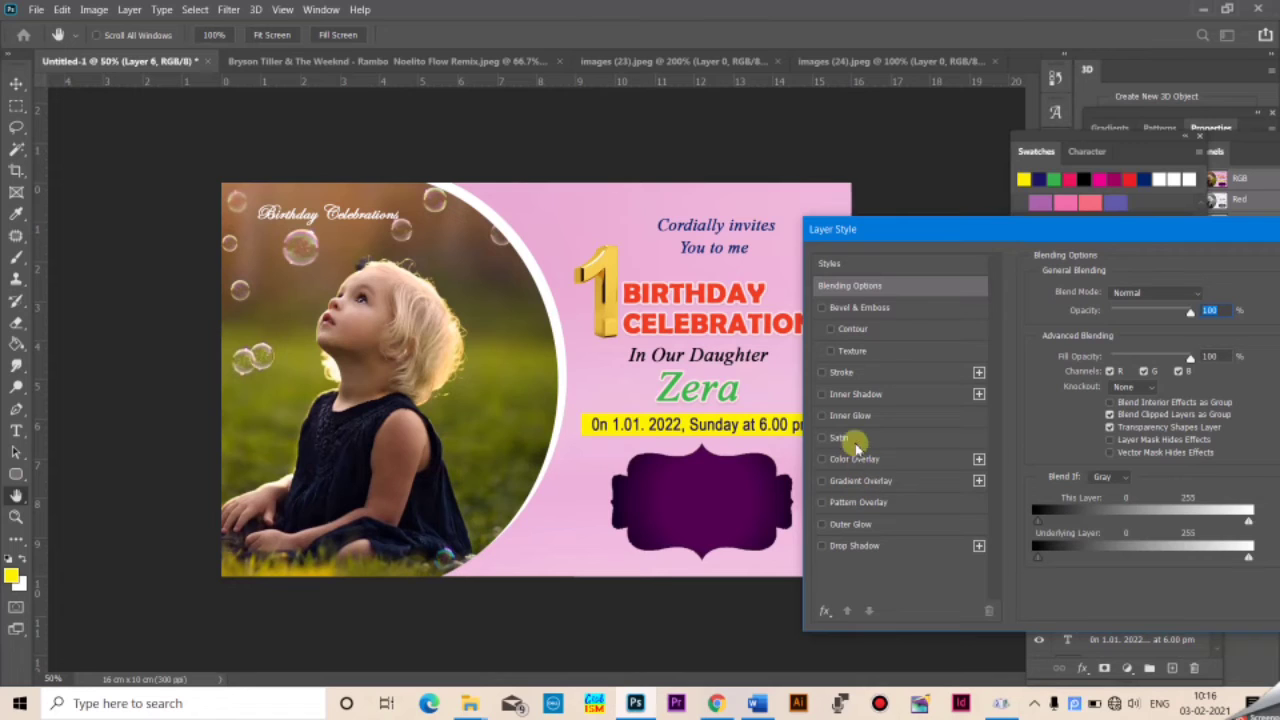
left_click(850, 372)
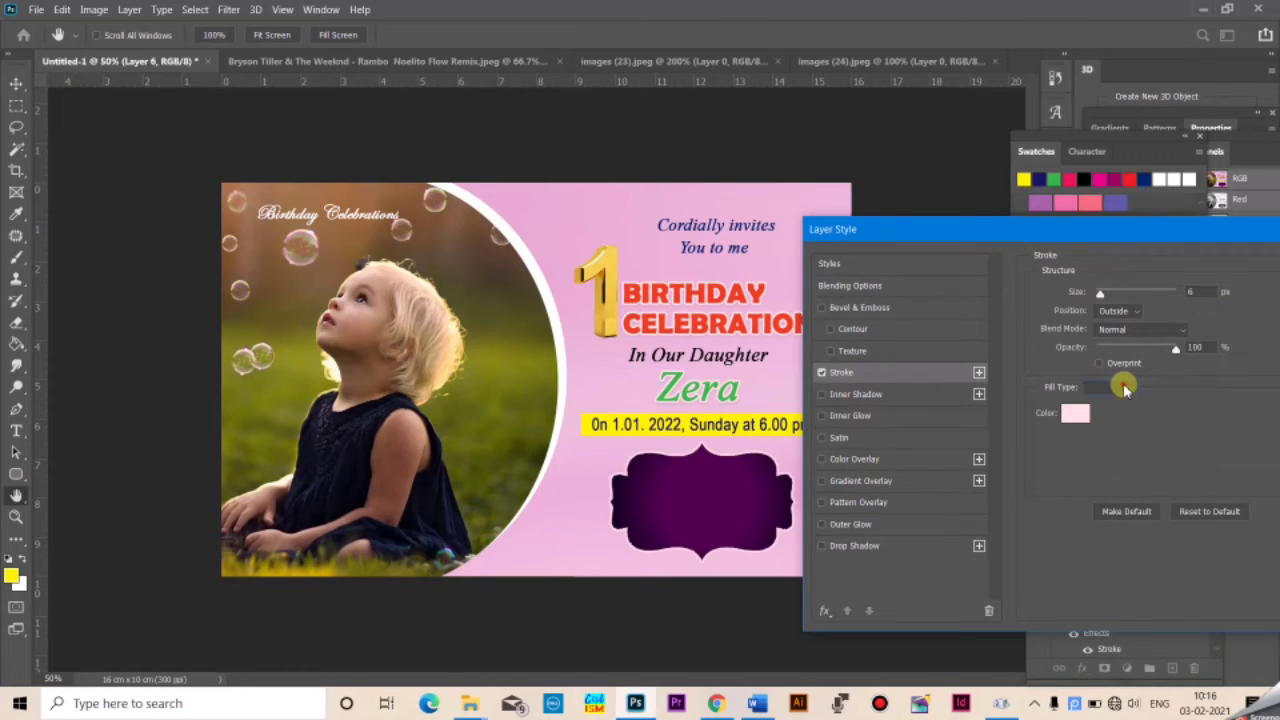
left_click(1125, 388)
left_click(1123, 411)
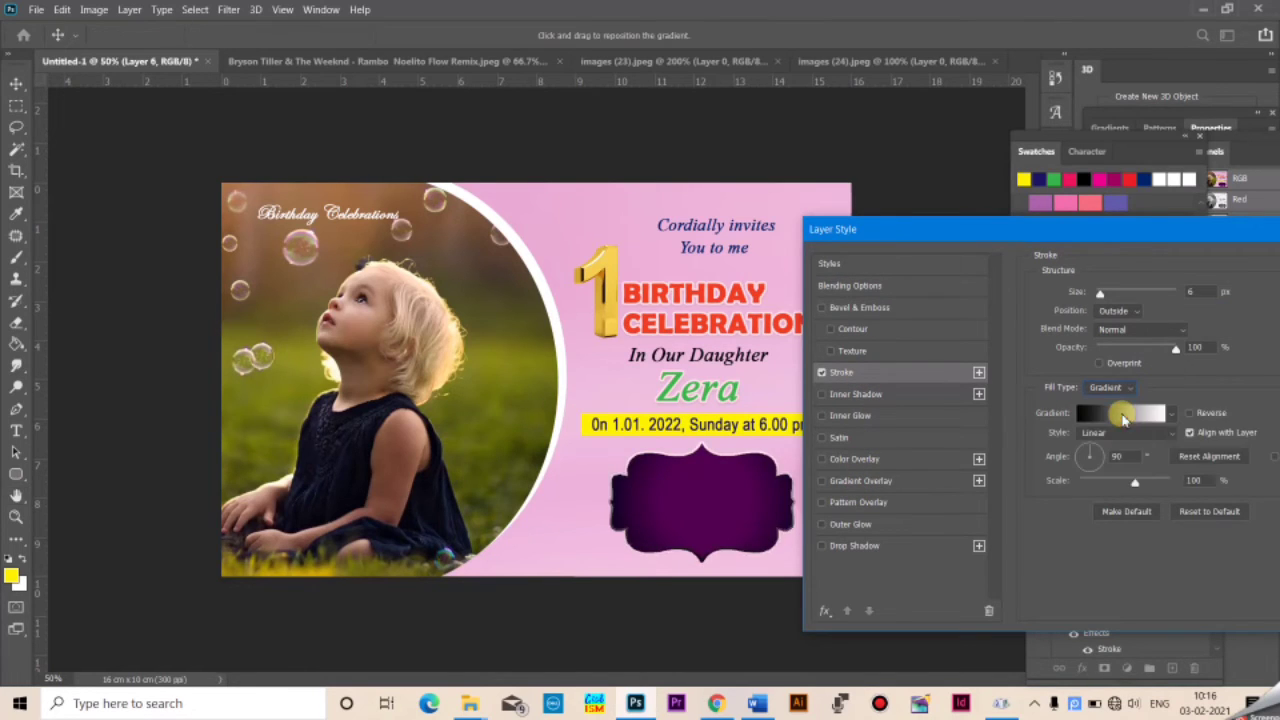
Apply the Foreground to Transparent preset to the stroke gradient and recolour its end stop to gold (c79828)
left_click(1123, 413)
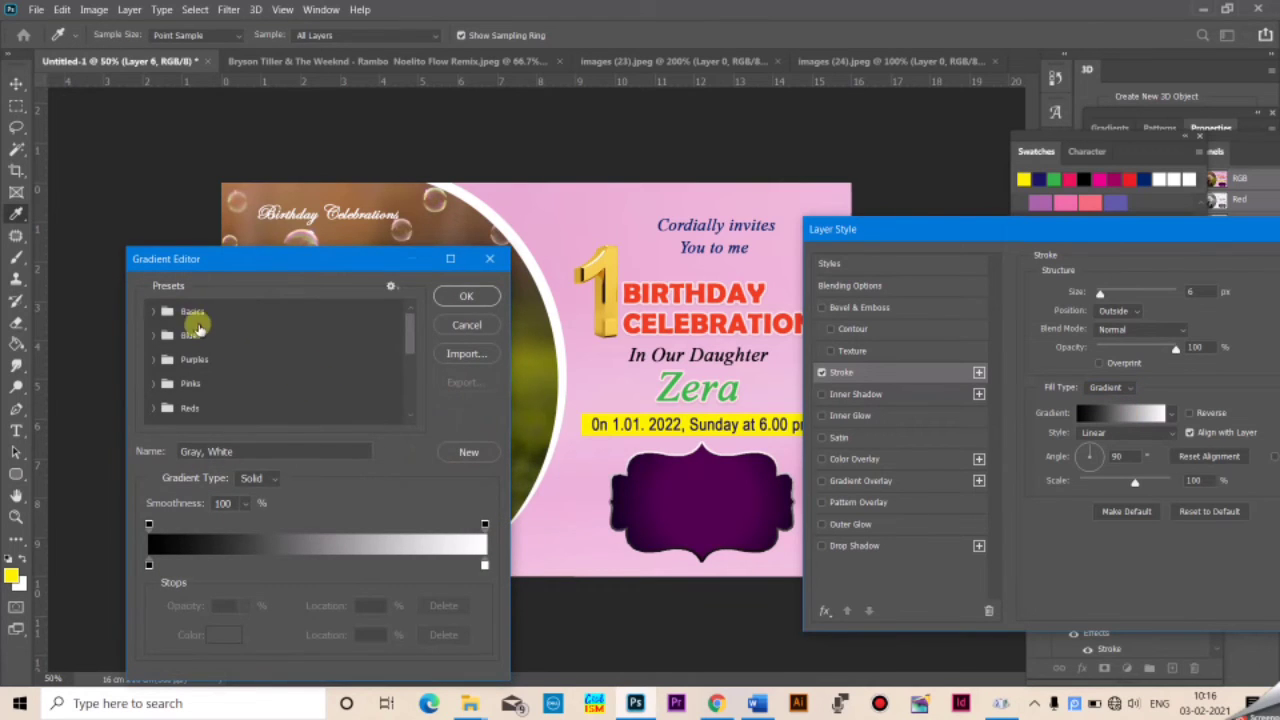
left_click(153, 311)
left_click(203, 337)
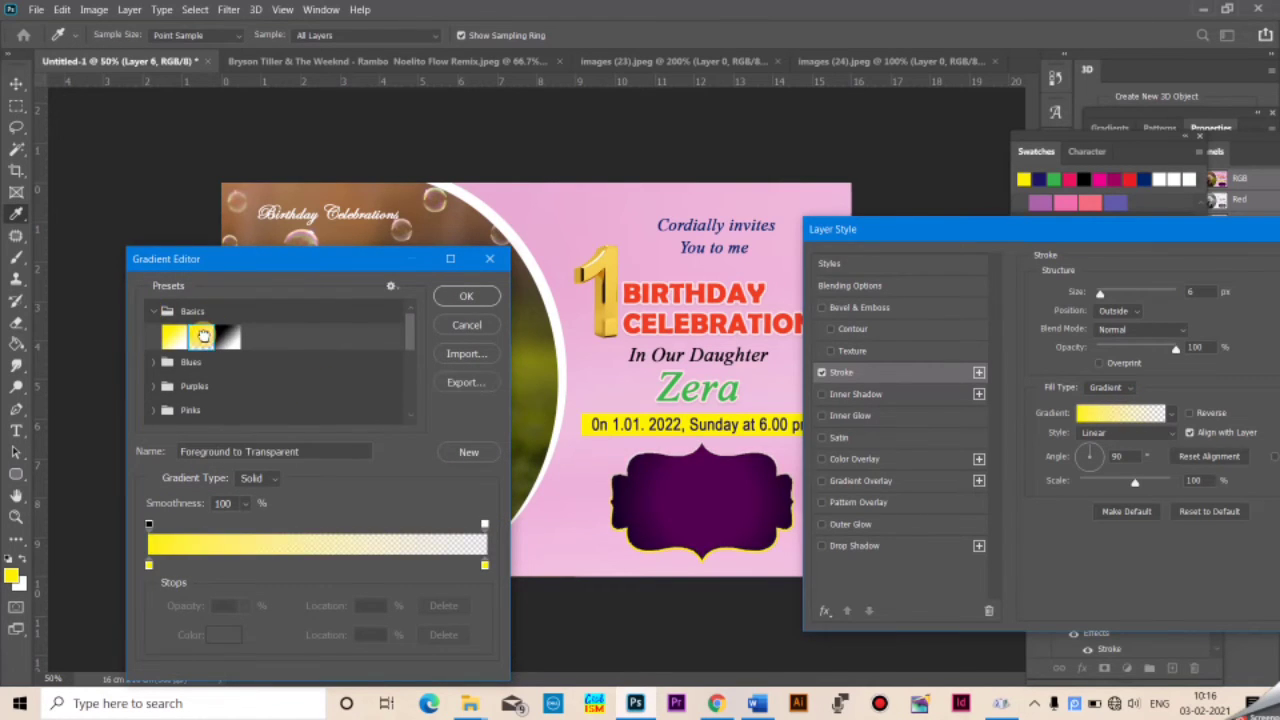
left_click(484, 566)
left_click(224, 634)
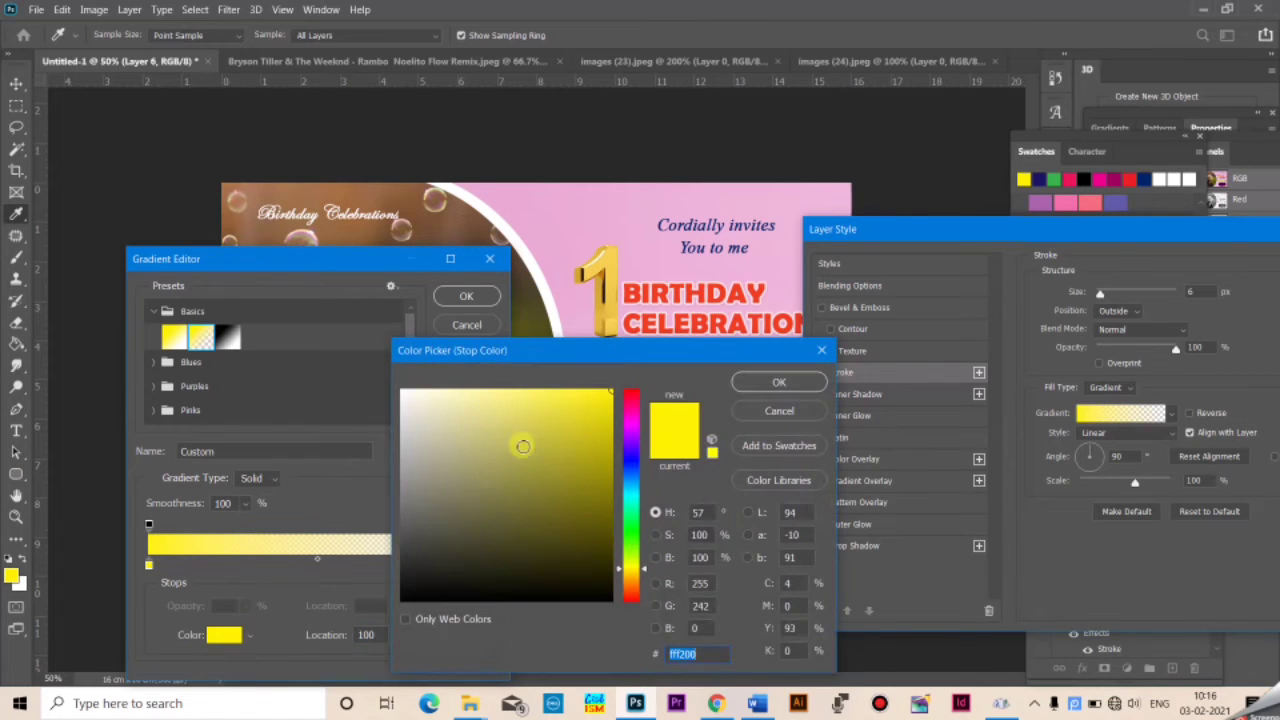
left_click(570, 436)
left_click(627, 584)
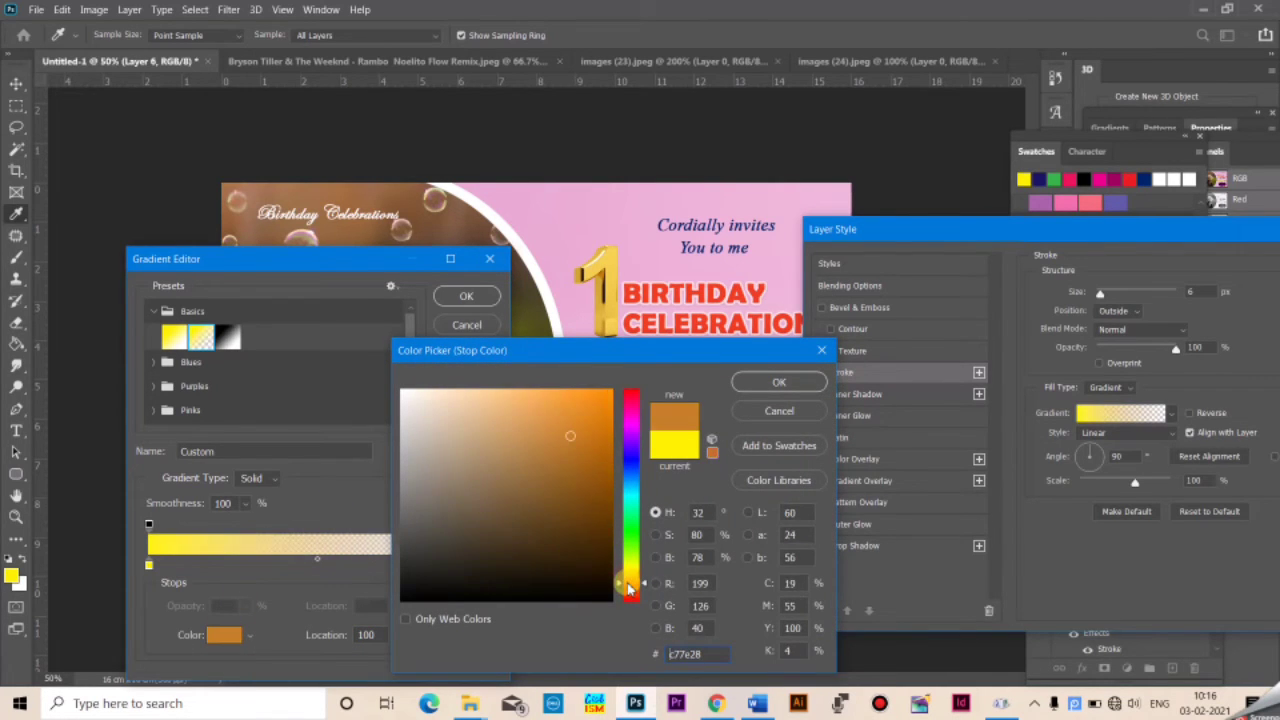
left_click_drag(627, 588, 628, 572)
left_click(776, 382)
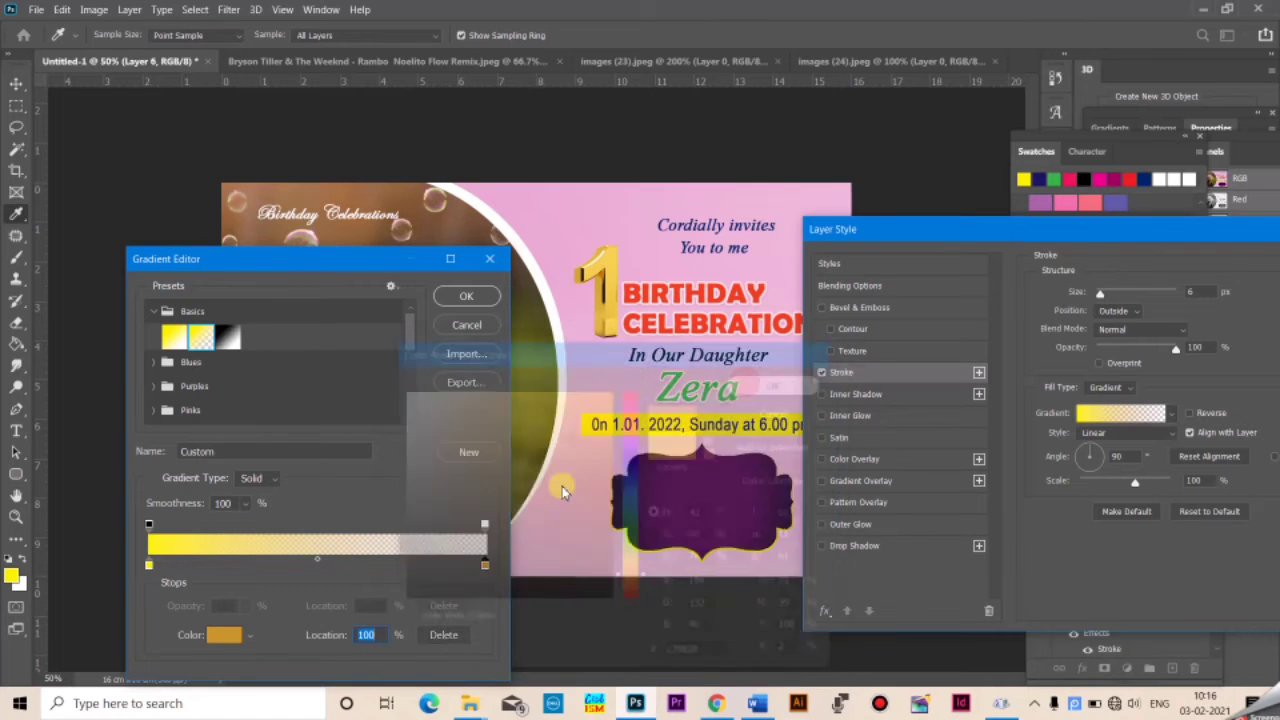
left_click_drag(484, 566, 487, 545)
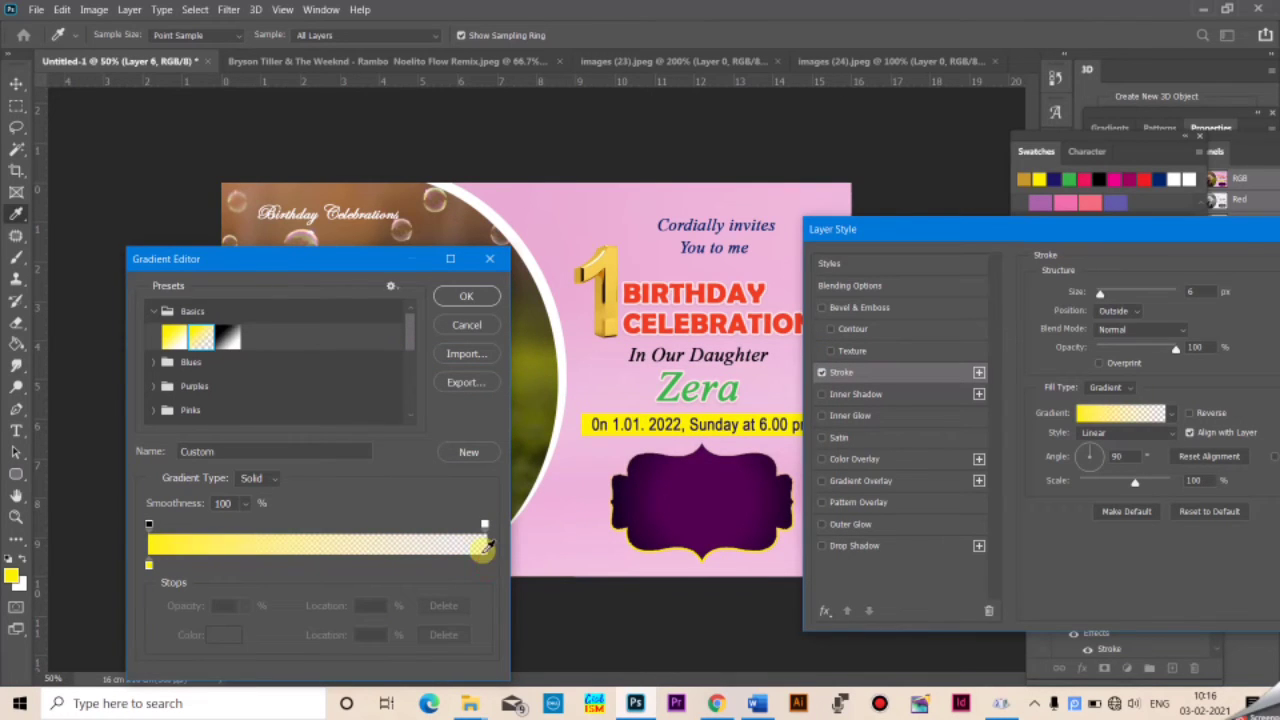
double_click(484, 562)
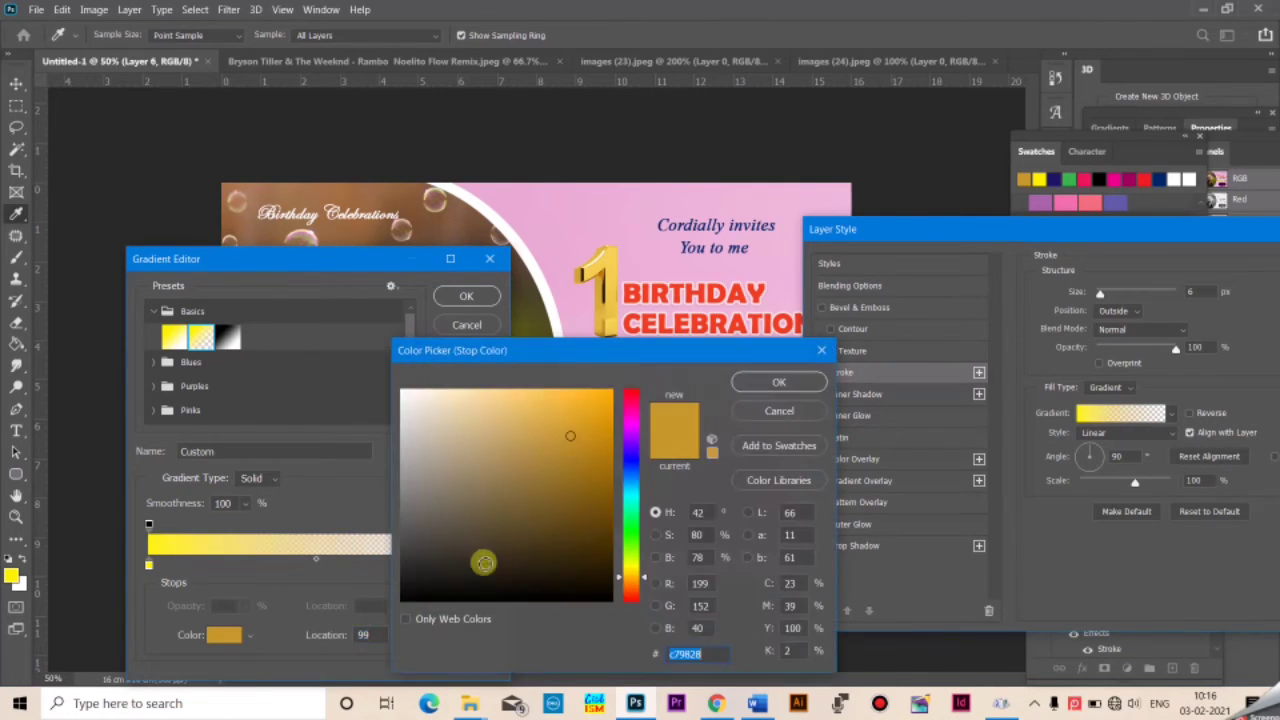
left_click(747, 385)
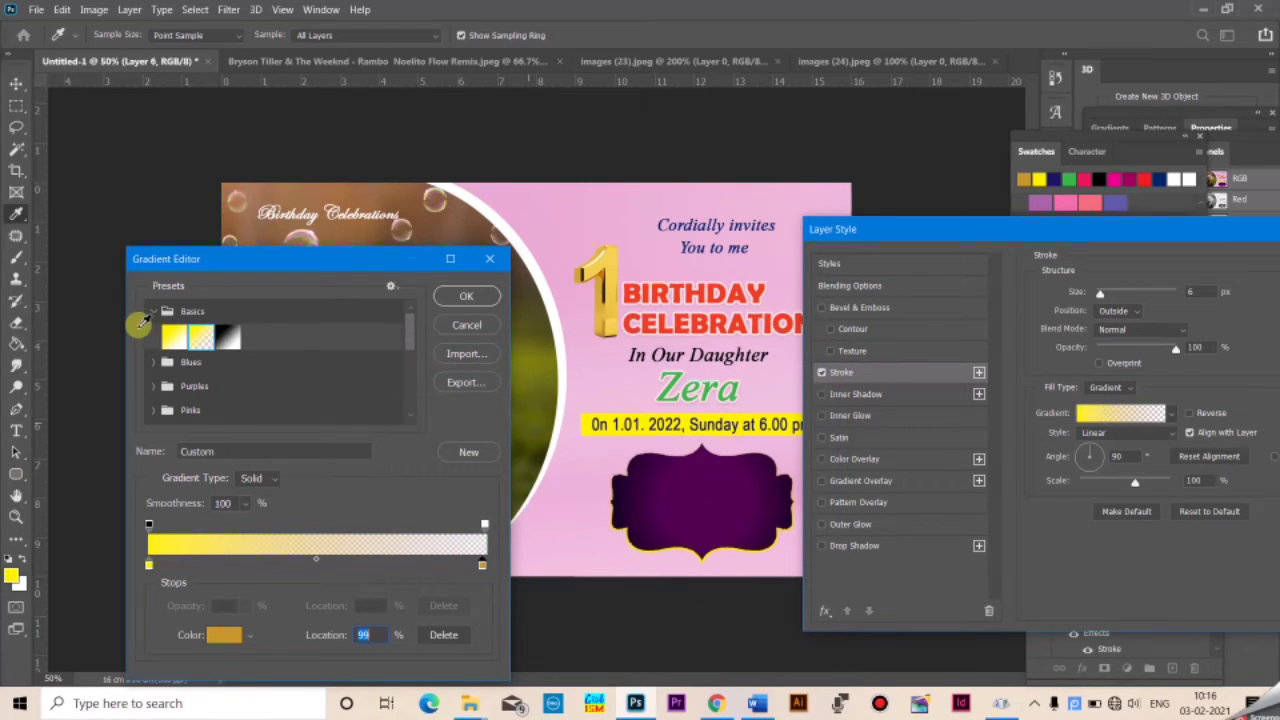
Base the stroke gradient on the Blue_01 preset, with a gold start stop and a bright yellow (f6ff00) end stop
left_click(153, 362)
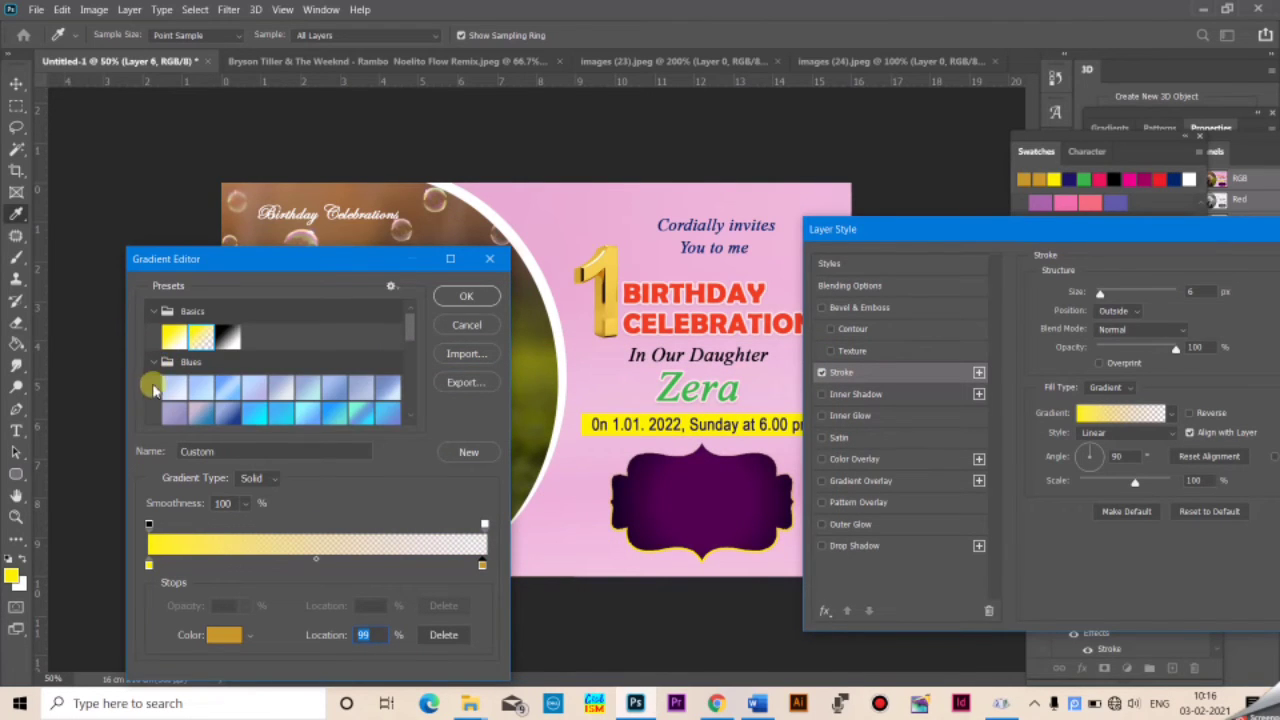
left_click(175, 397)
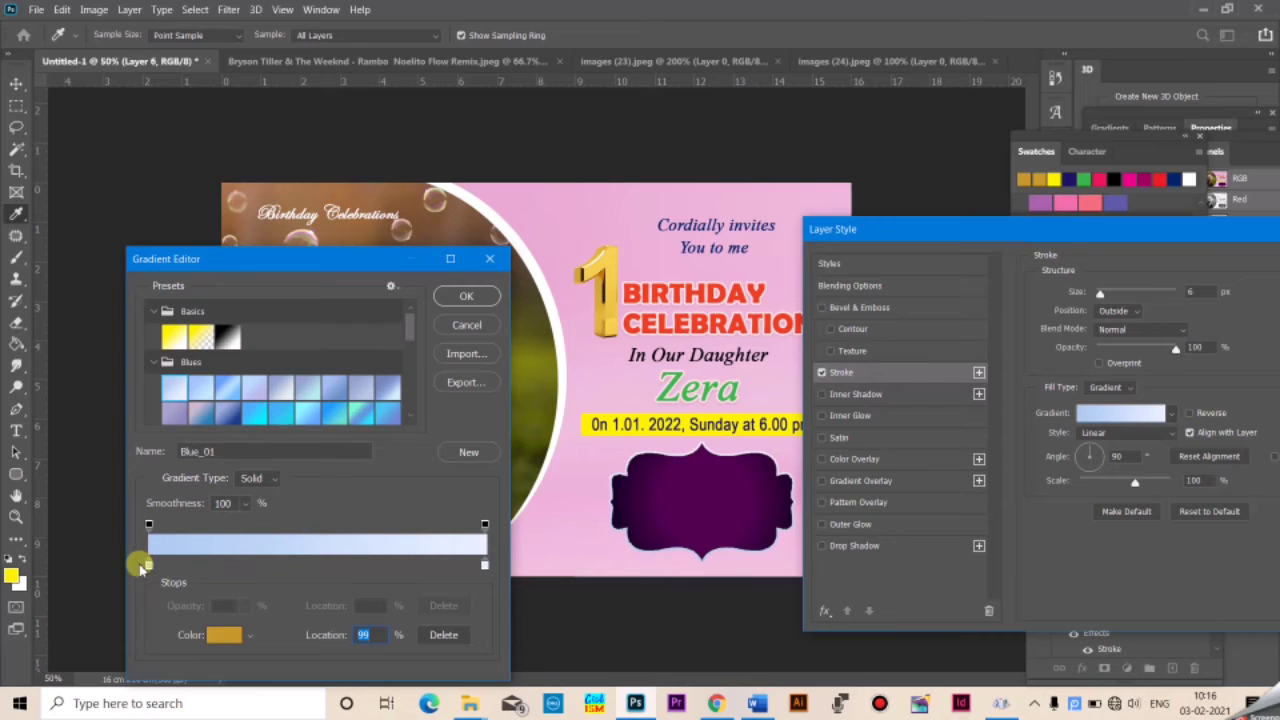
left_click(149, 565)
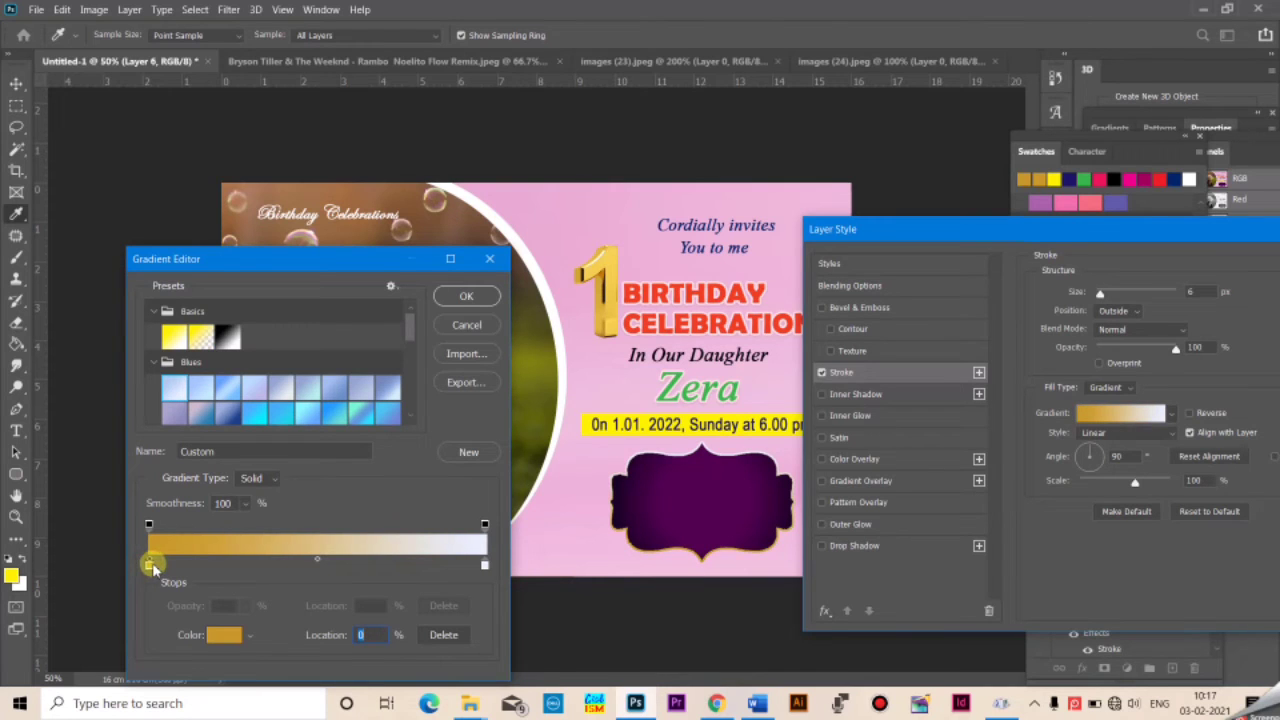
left_click(484, 565)
left_click(226, 633)
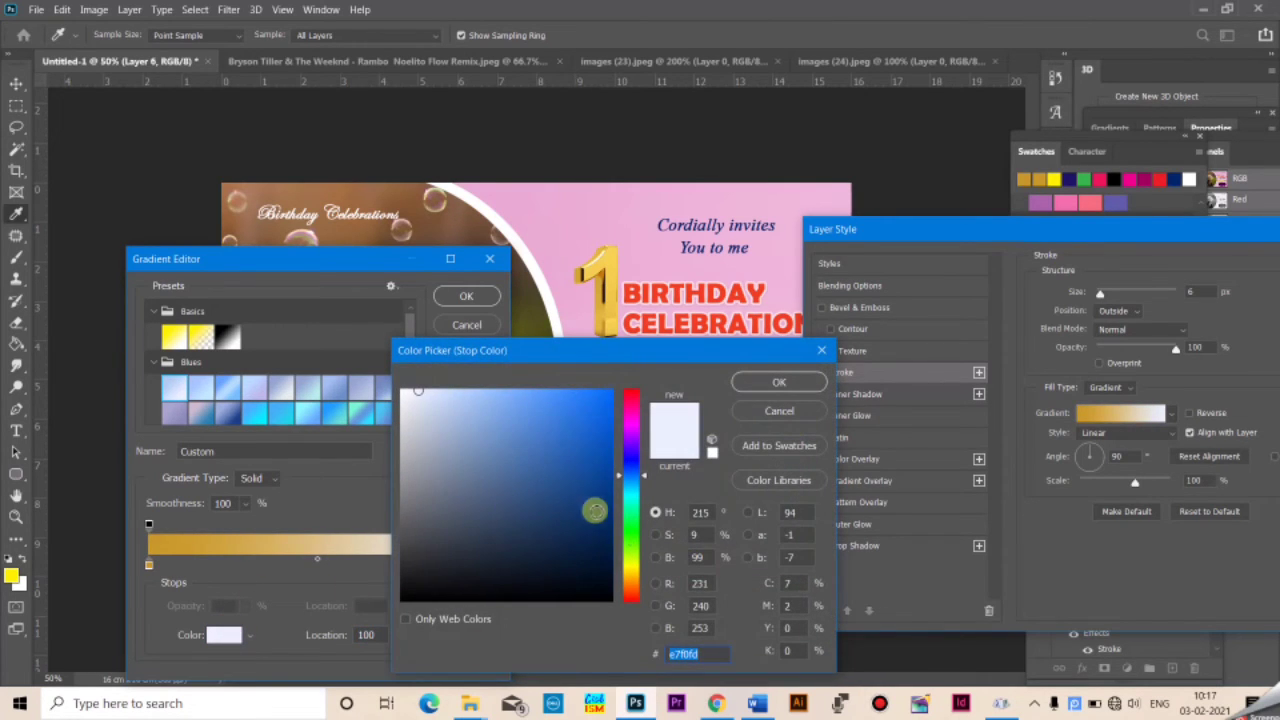
left_click(633, 563)
mouse_move(633, 567)
left_mouse_down()
mouse_move(630, 540)
mouse_move(637, 570)
left_mouse_up()
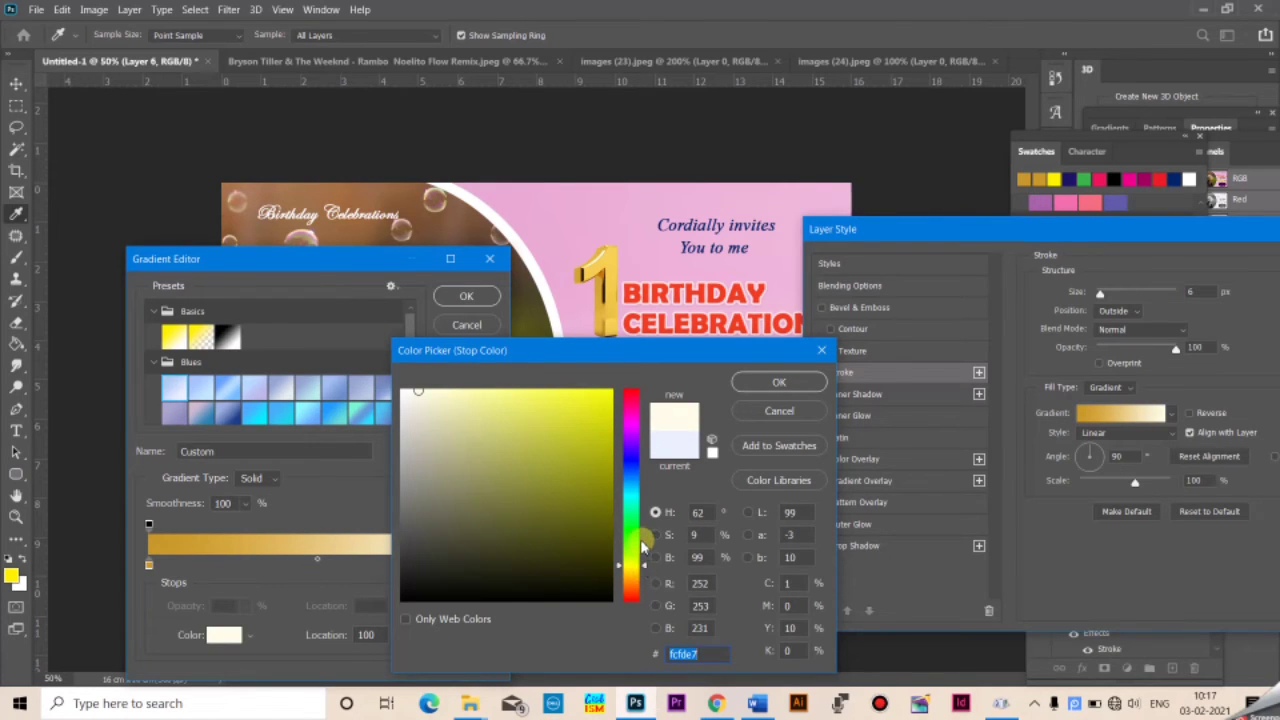
left_click(594, 395)
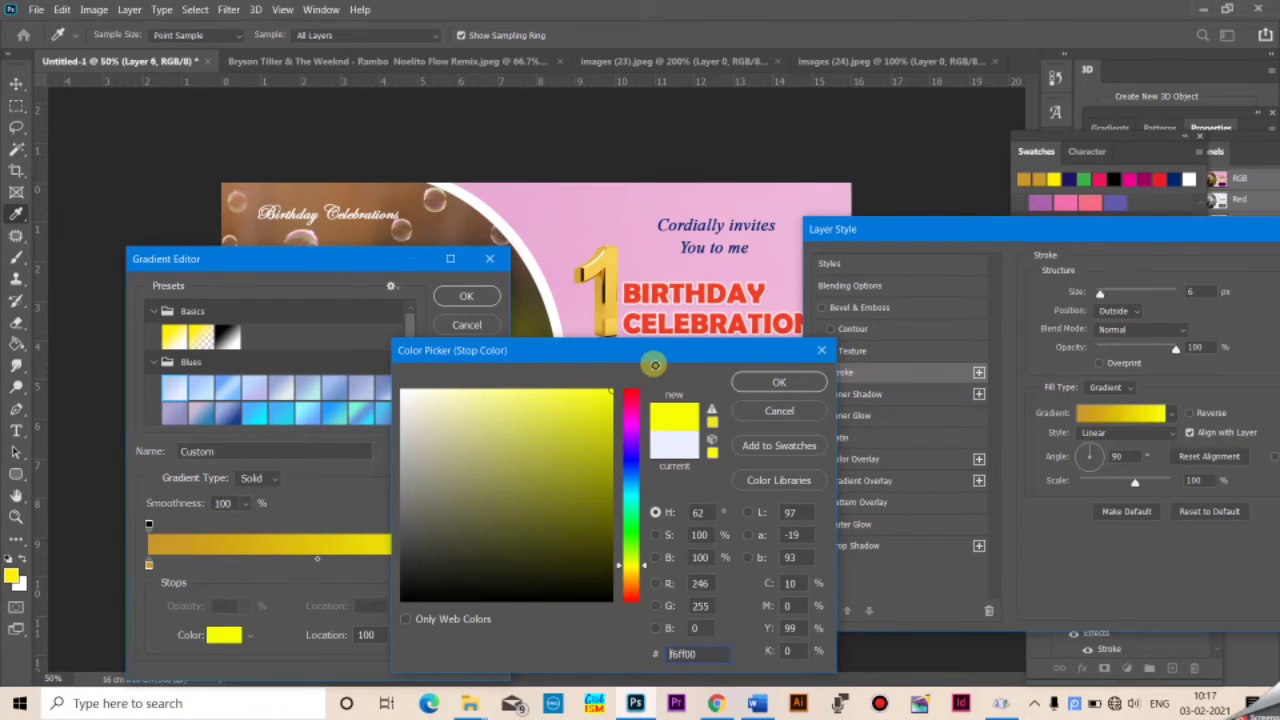
left_click(778, 381)
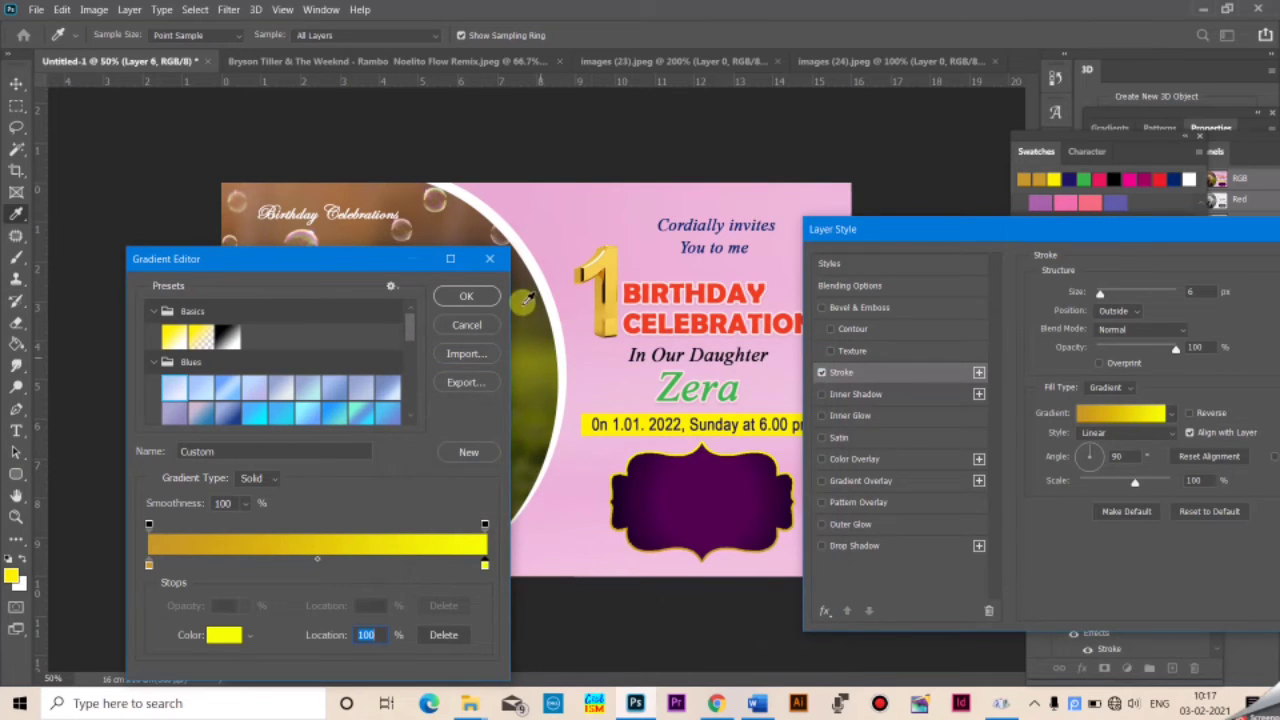
left_click(466, 296)
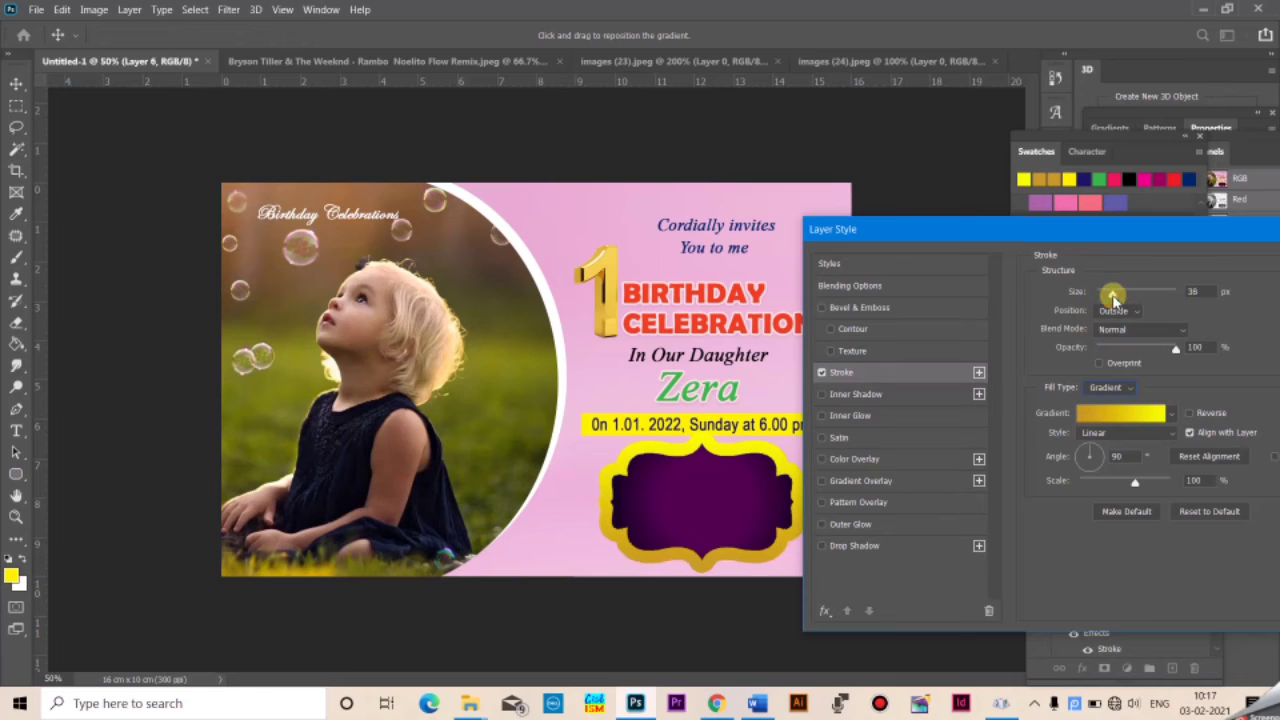
Set the panel's stroke size to 8 px, add a drop shadow and apply the layer style
left_click_drag(1113, 293, 1103, 301)
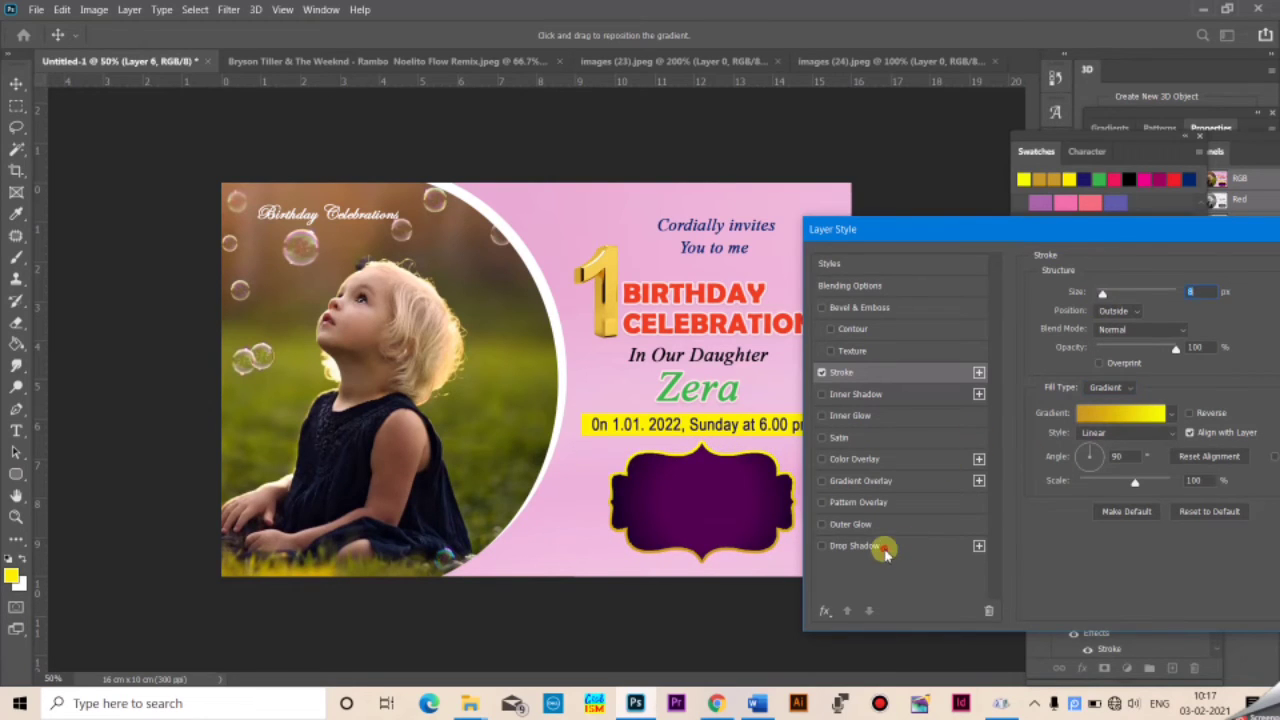
left_click(855, 546)
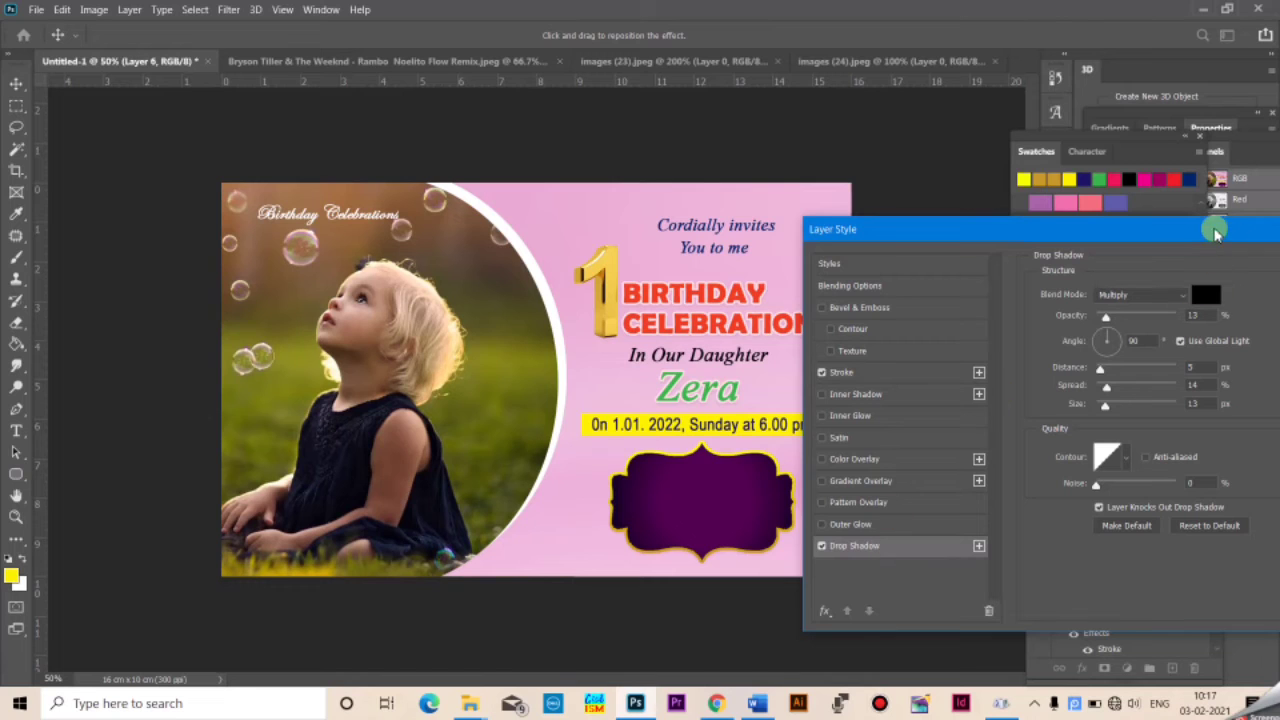
left_click_drag(1212, 224, 1001, 223)
left_click(1182, 263)
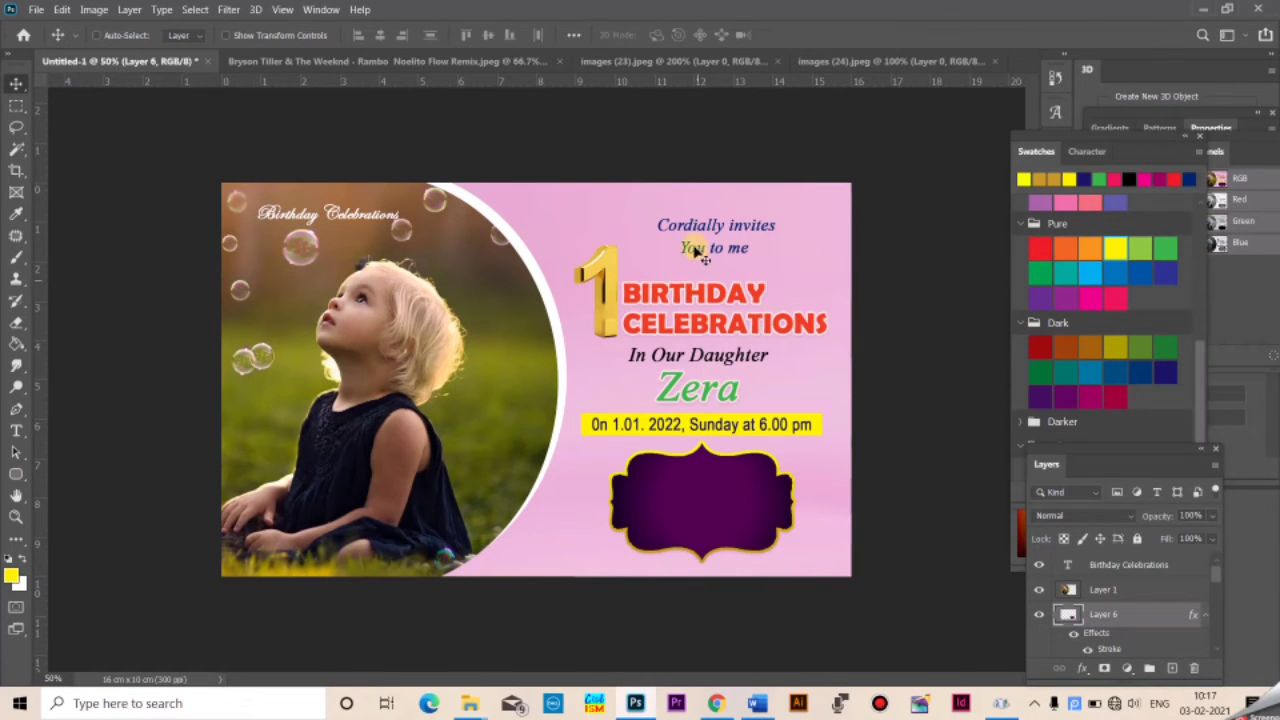
Move the "Cordially invites You to me" text up near the card's upper edge and join its two lines into one
left_click(697, 298)
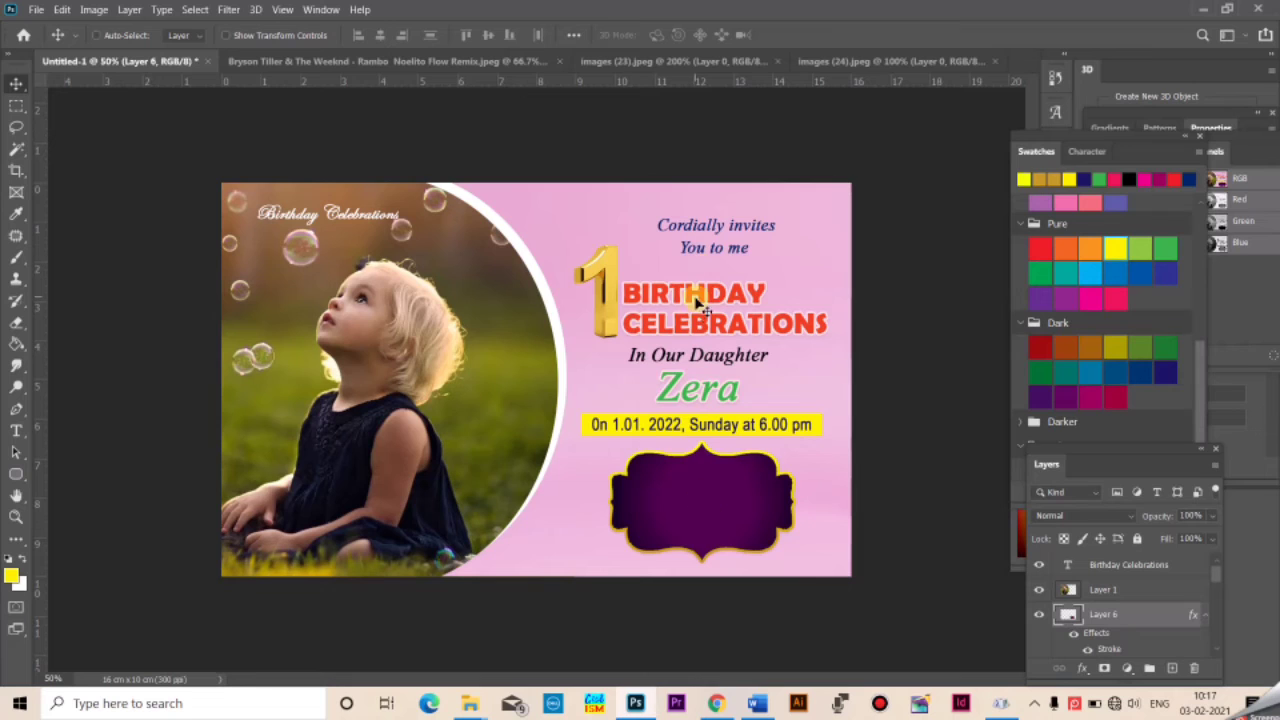
left_click(705, 226, "ctrl")
left_click_drag(697, 218, 674, 204)
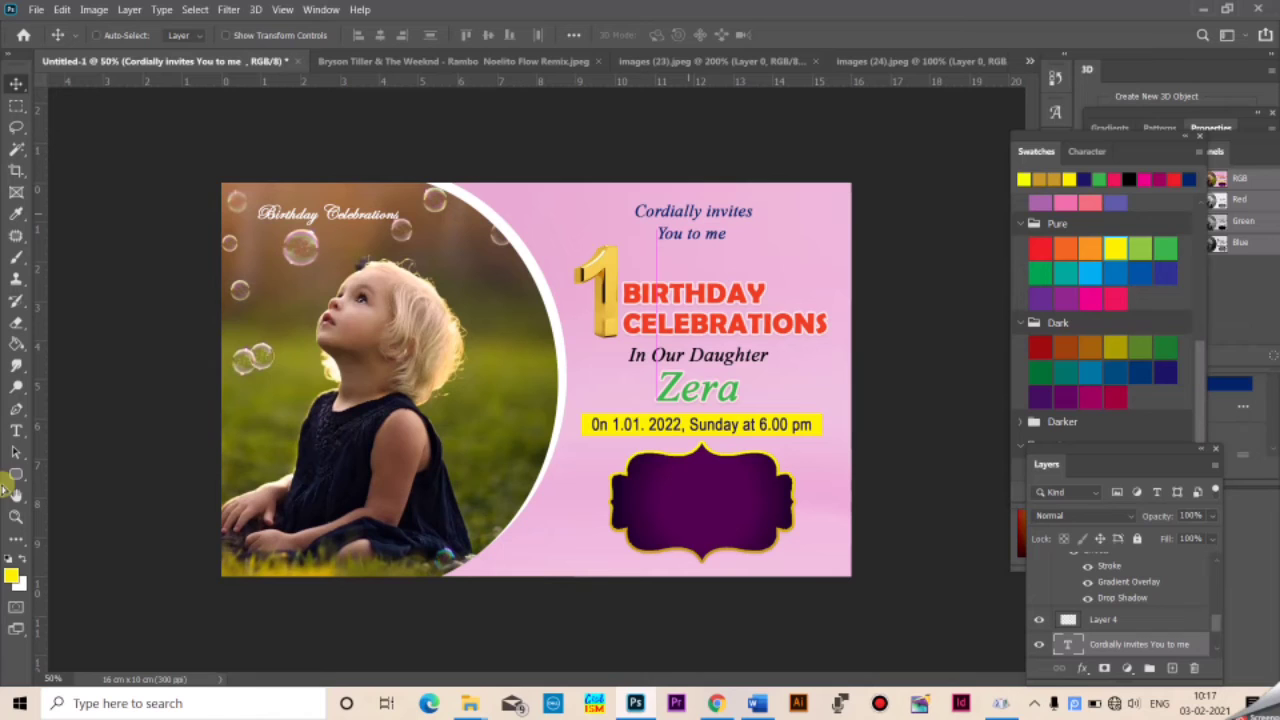
left_click(16, 431)
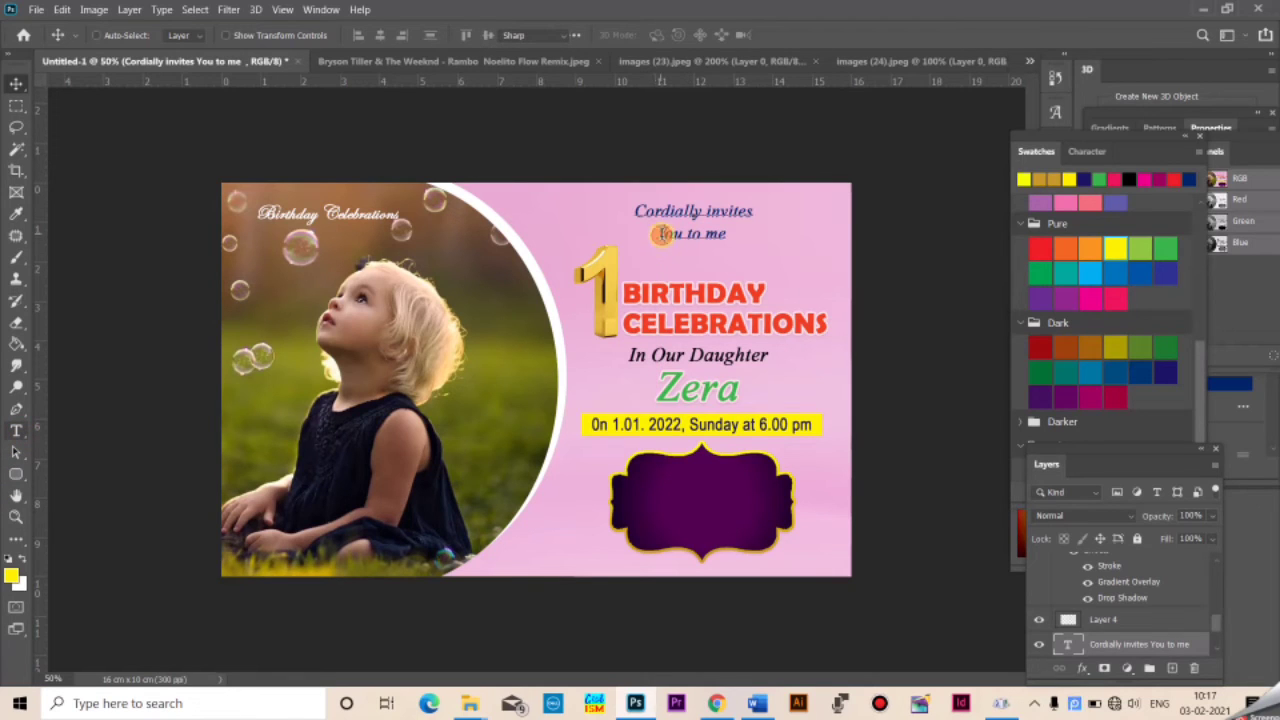
left_click(661, 234)
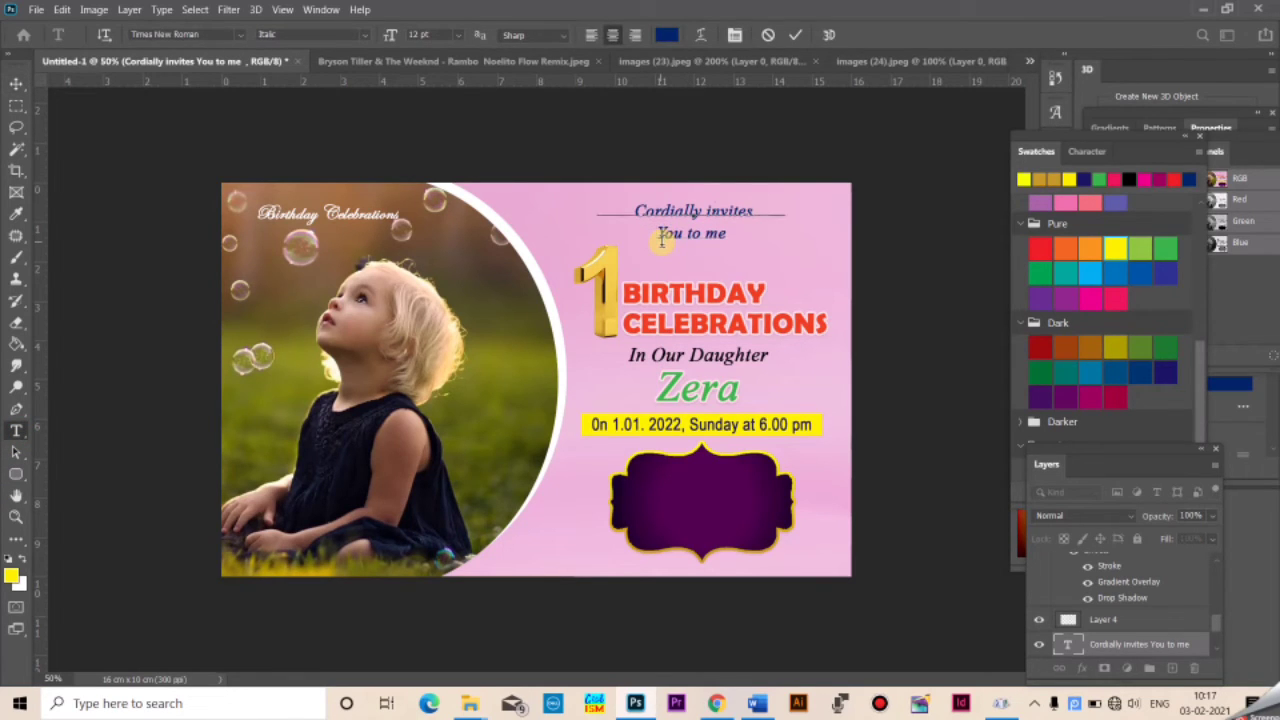
key("BackSpace")
left_click(16, 86)
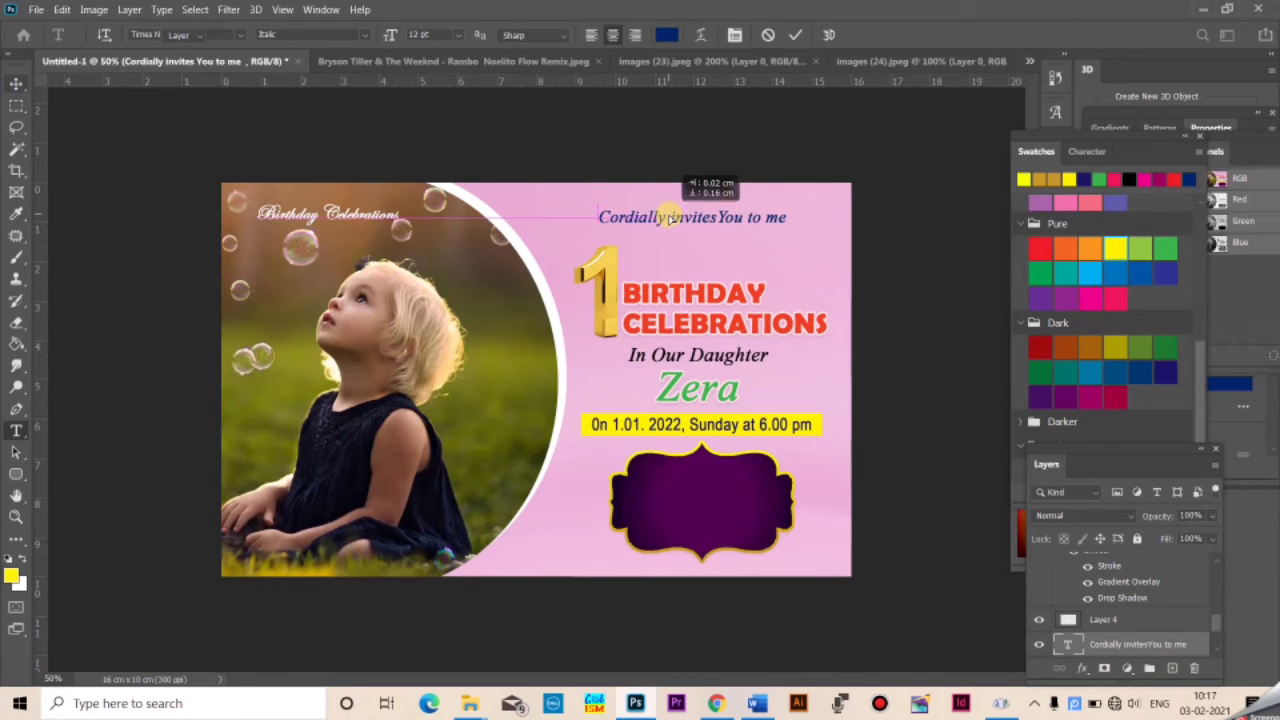
right_click(600, 259)
left_click(630, 281)
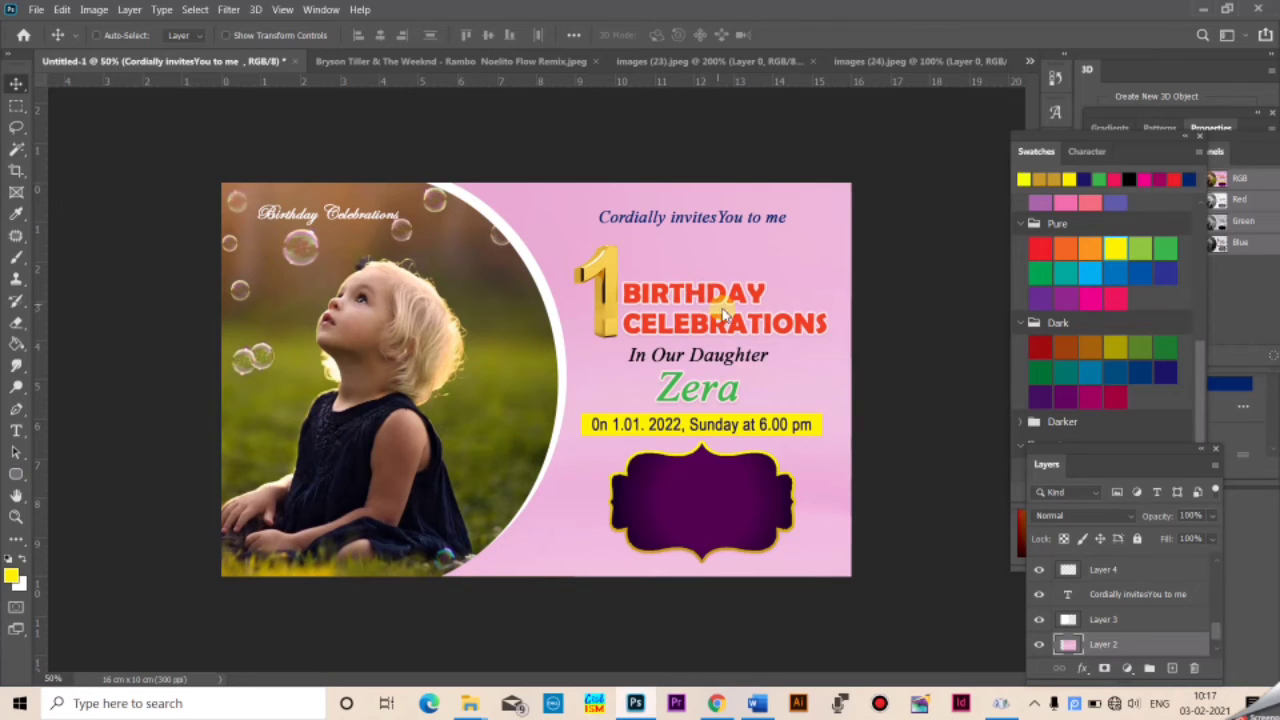
right_click(721, 313)
left_click(697, 301)
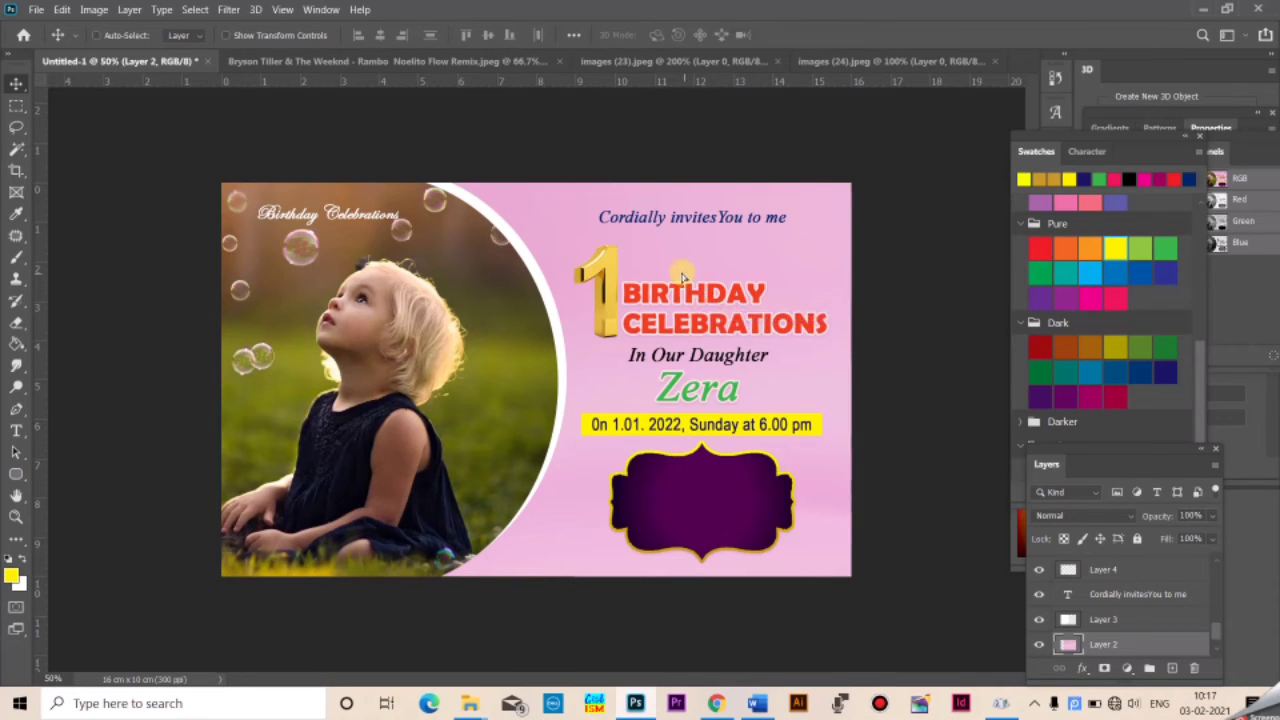
mouse_move(683, 278)
left_mouse_down()
mouse_move(667, 253)
mouse_move(706, 286)
mouse_move(706, 268)
left_mouse_up()
key("ctrl+z")
Move the "BIRTHDAY CELEBRATIONS" heading and the golden numeral 1 up beneath the invitation line
right_click(703, 289)
left_click(716, 299)
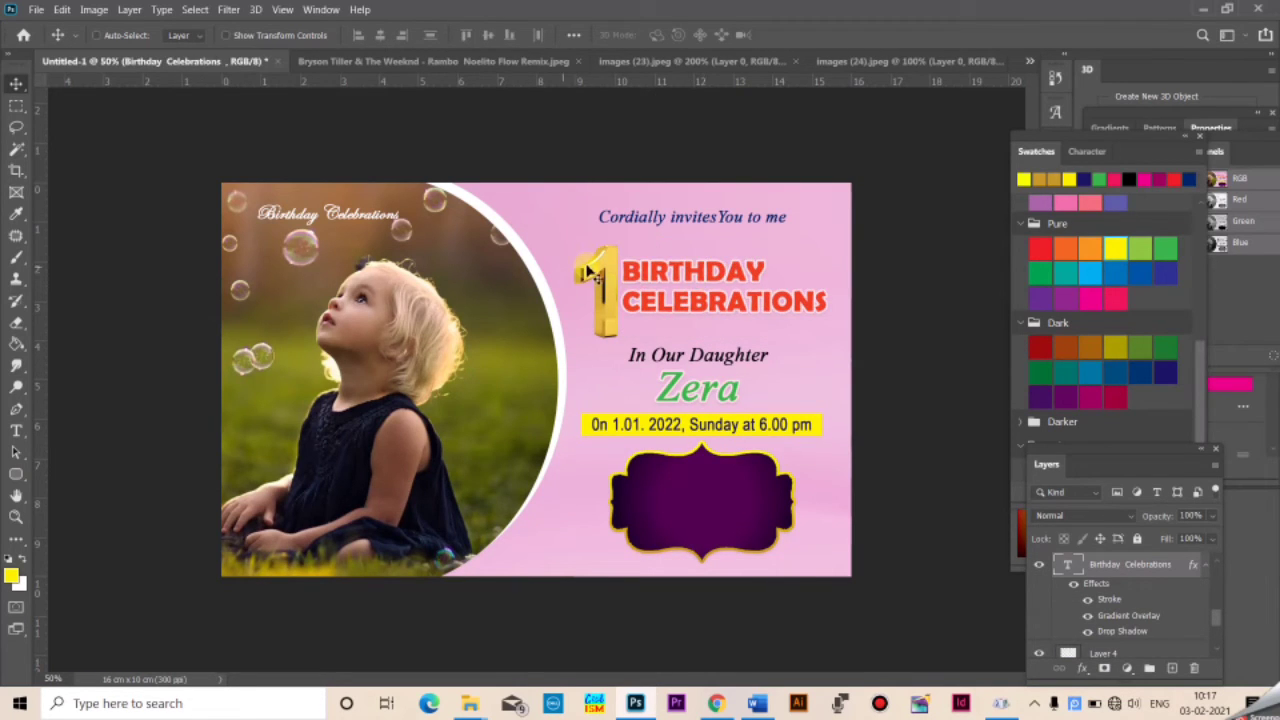
right_click(590, 272)
left_click(611, 274)
left_click_drag(611, 275, 605, 258)
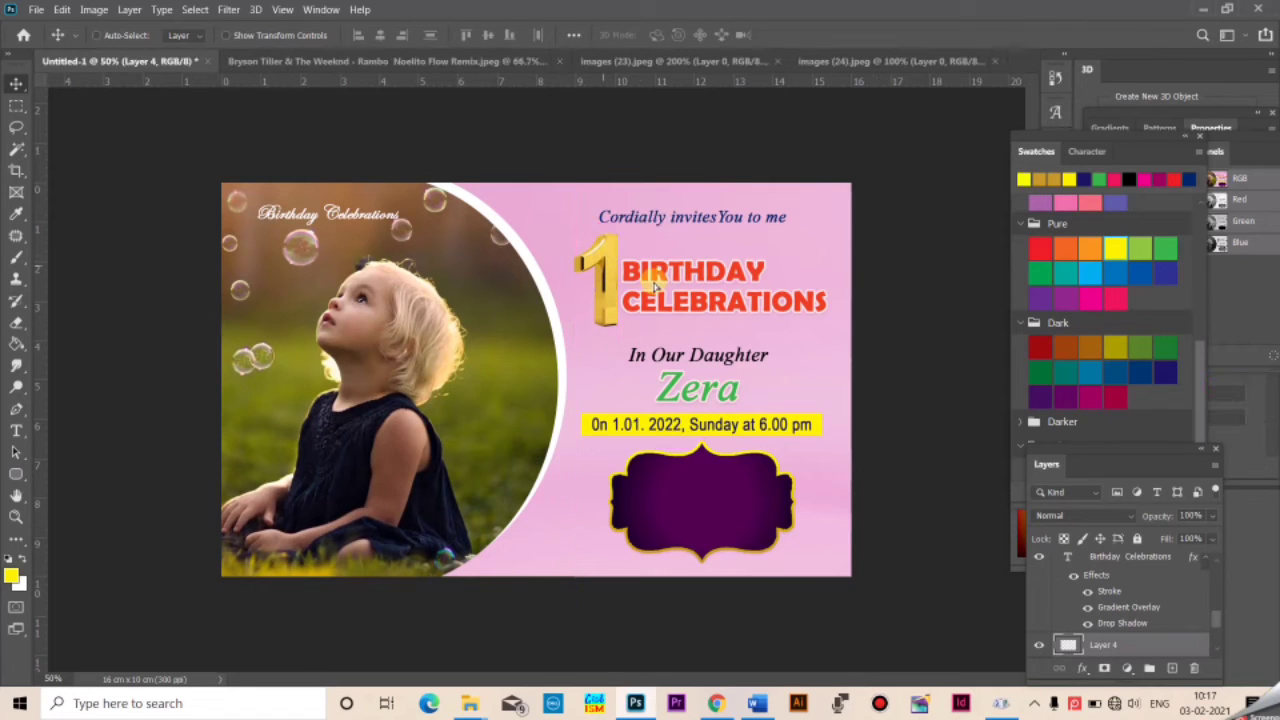
Move the "In Our Daughter" line up so it sits directly under the birthday heading
right_click(647, 358)
left_click(680, 362)
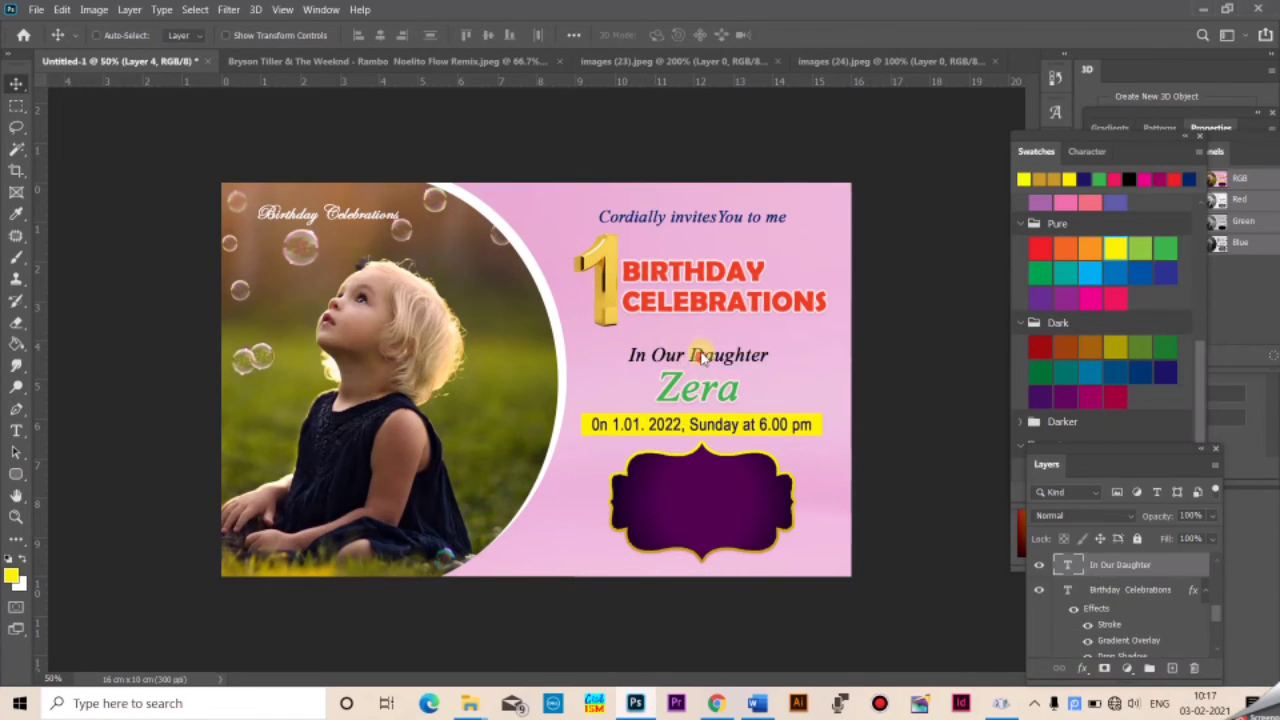
left_click_drag(701, 345, 697, 344)
Move the daughter's name, the date line and its yellow bar up together beneath the "In Our Daughter" line
right_click(700, 395)
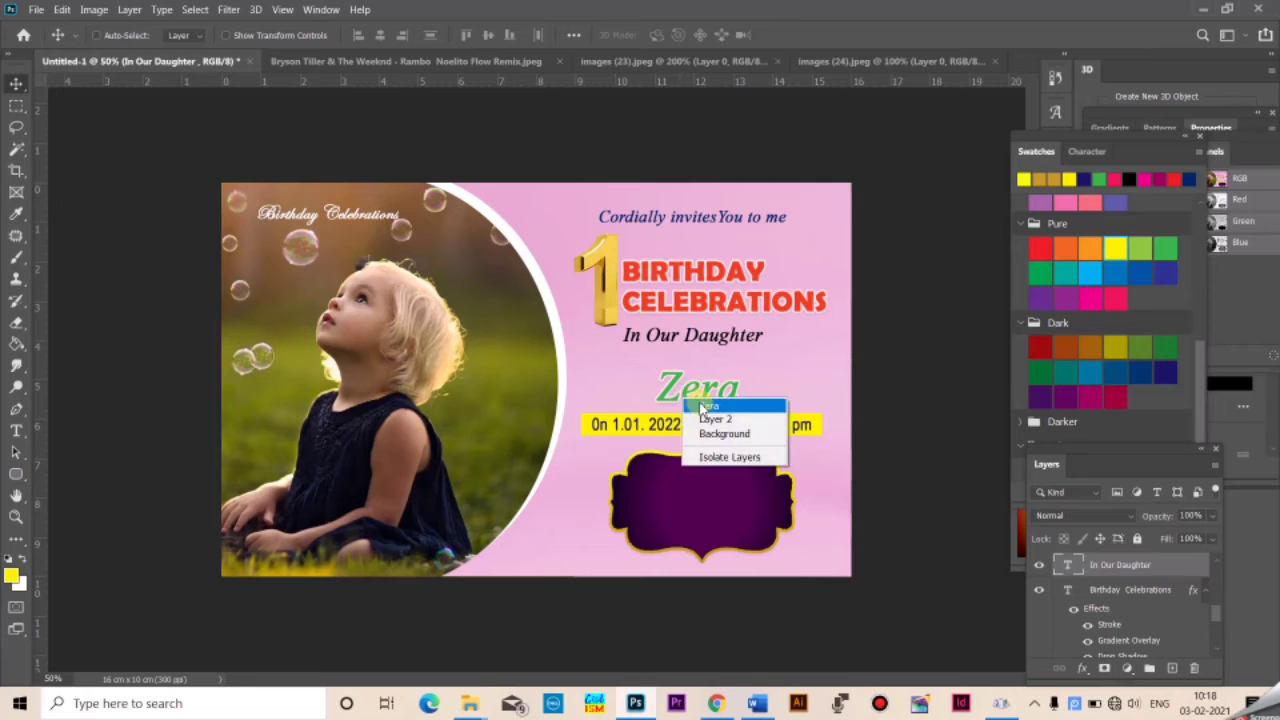
left_click(745, 392)
right_click(680, 424)
left_click(700, 432)
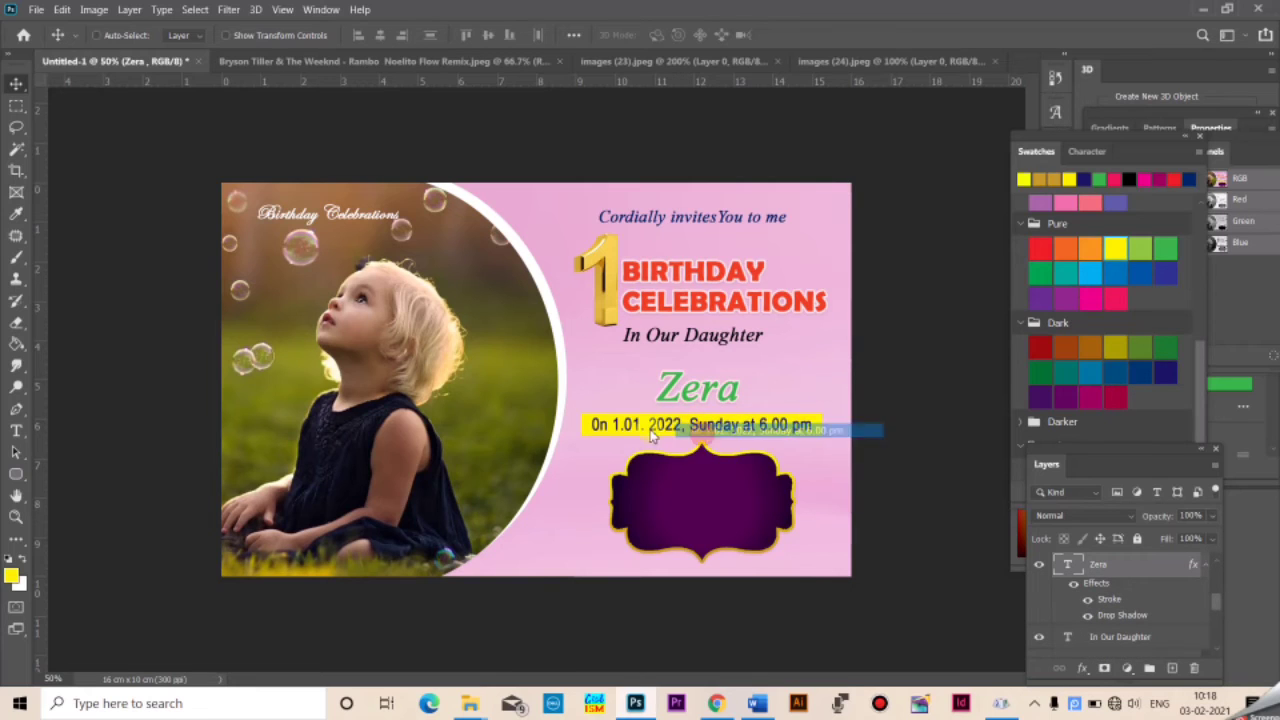
right_click(648, 430)
left_click(684, 452)
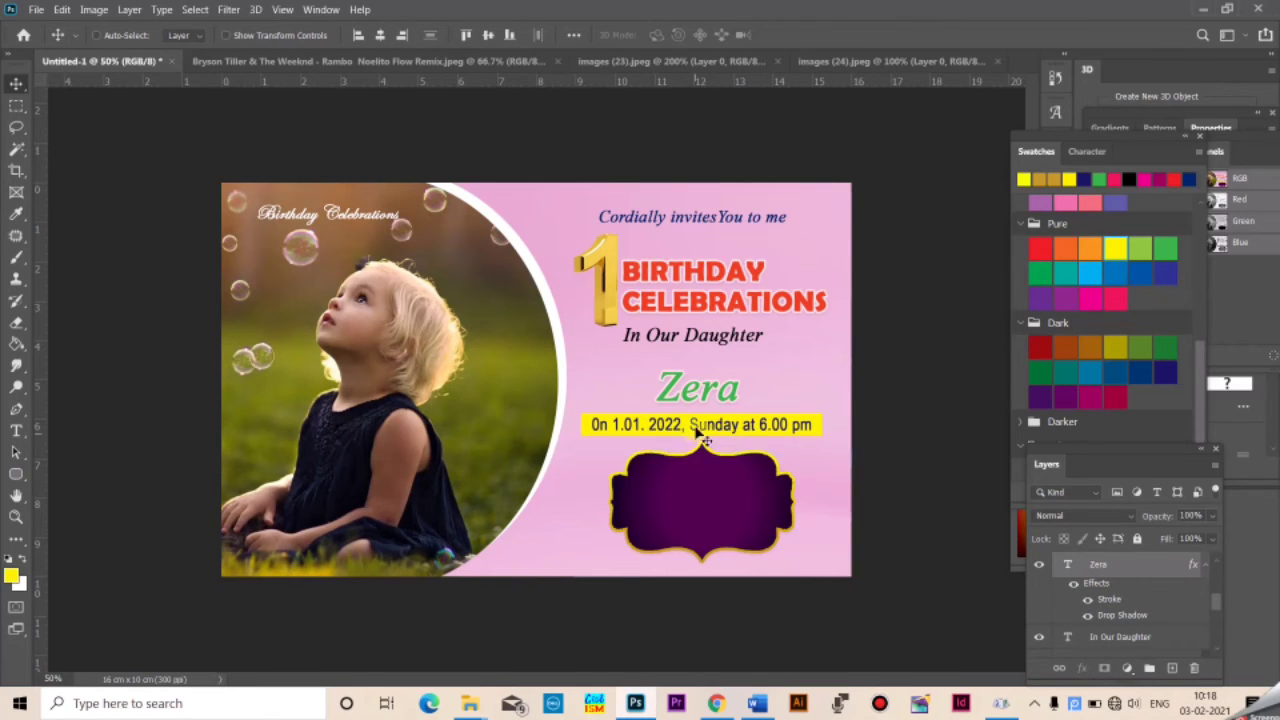
left_click_drag(700, 429, 701, 422)
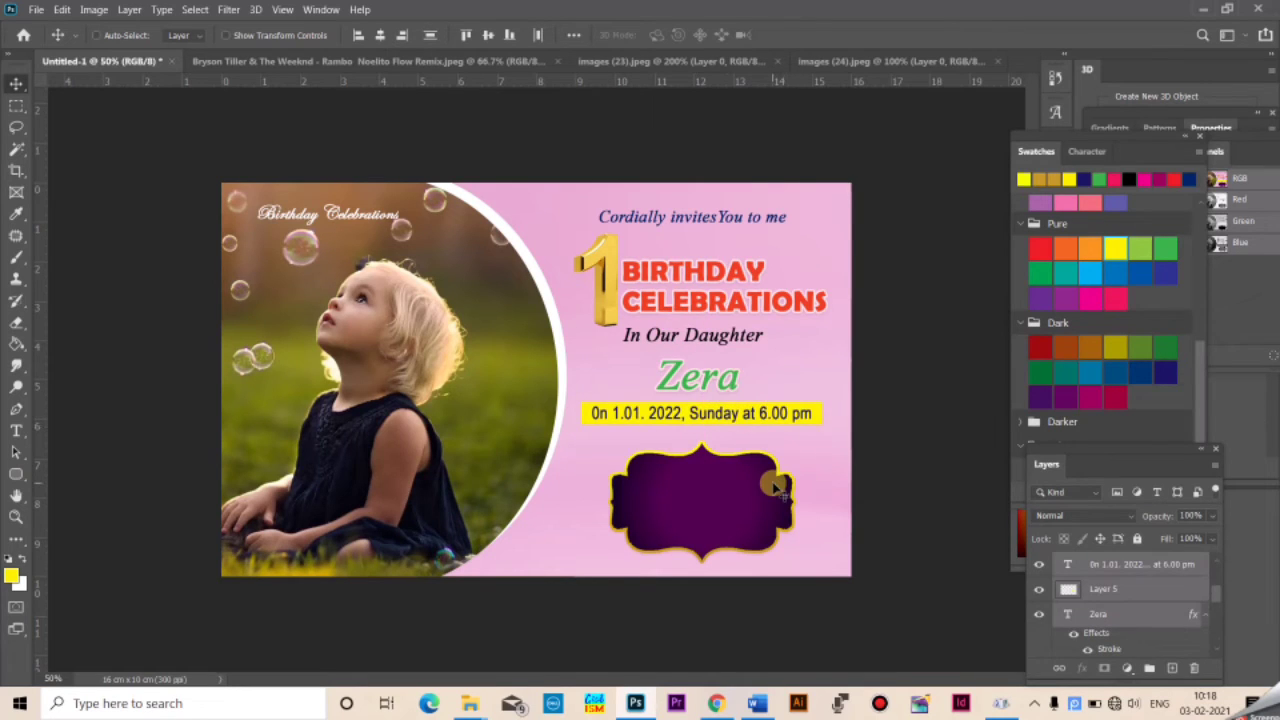
key("Up")
key("Up")
key("Up")
key("Up")
key("Up")
key("Up")
key("Up")
key("Up")
key("Up")
key("Up")
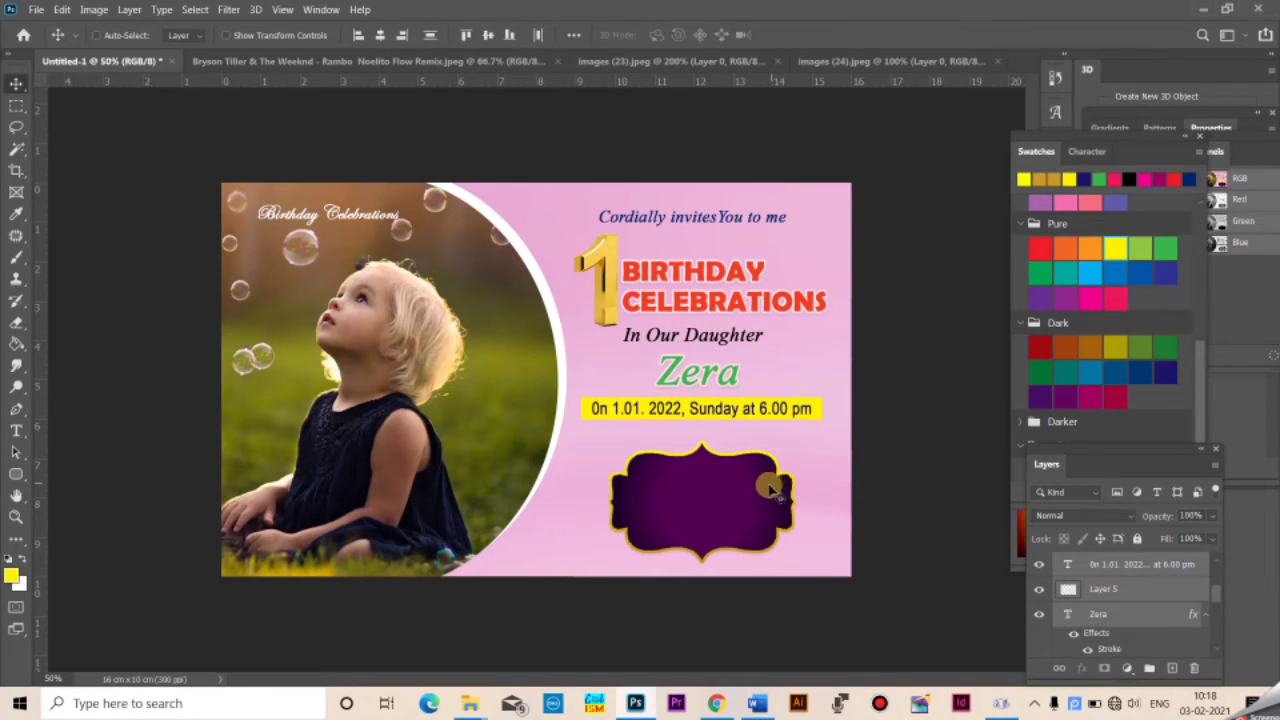
Nudge the gold-outlined purple panel slightly up toward the date line
right_click(771, 487)
left_click(806, 503)
key("Up")
key("Up")
key("Up")
key("Up")
key("Up")
key("Up")
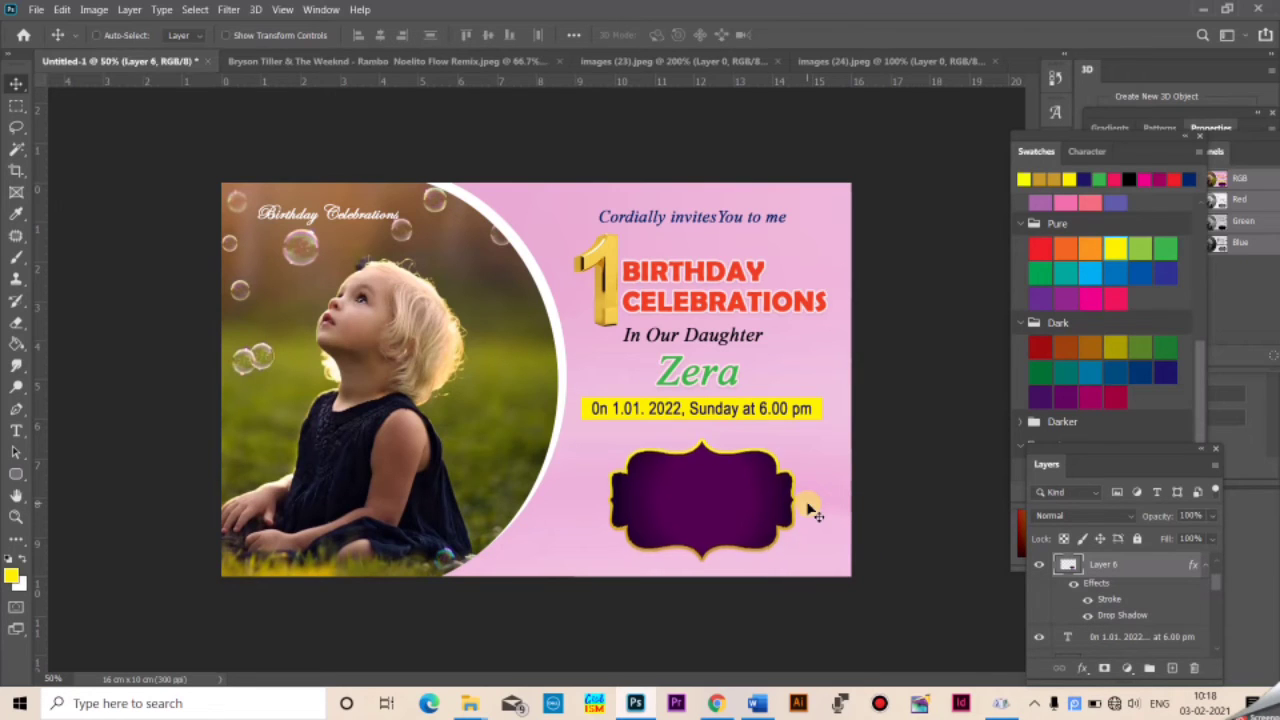
key("Up")
key("Up")
key("Up")
key("Up")
key("Up")
key("Up")
key("Up")
key("Up")
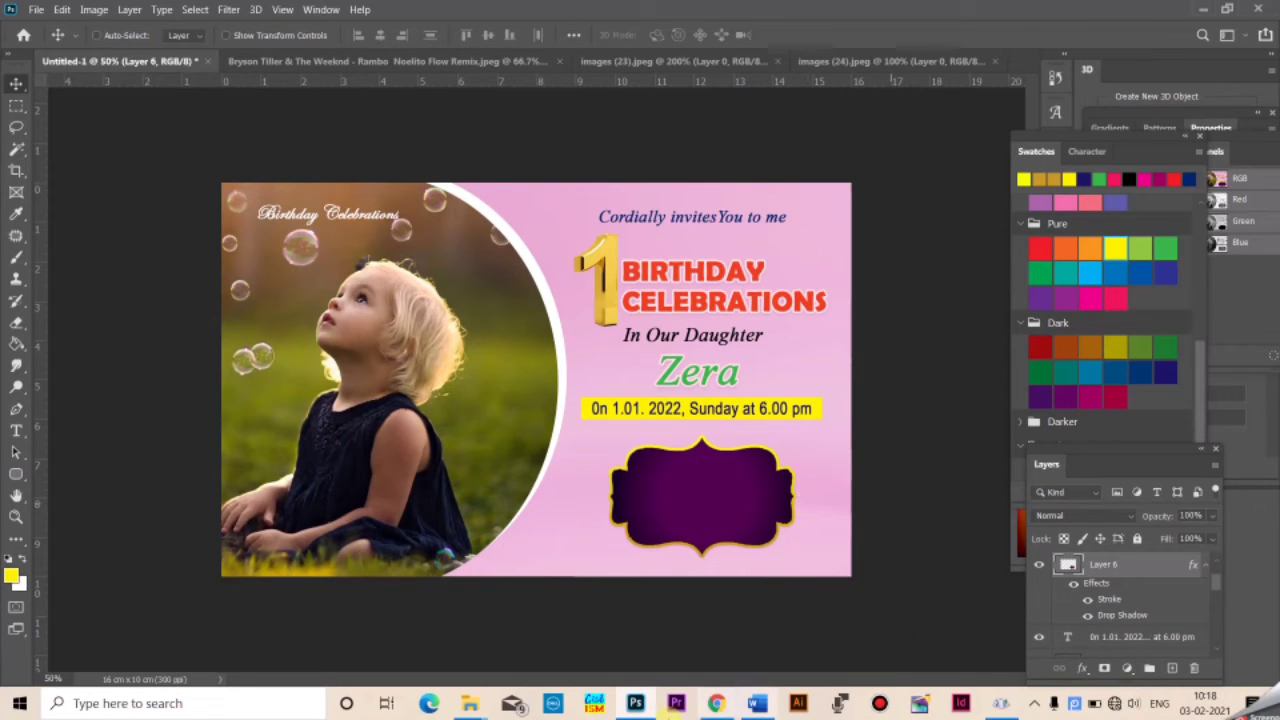
Copy the word "Venu" from the Word document and paste it as a new text layer on the purple panel in Photoshop
left_click(757, 706)
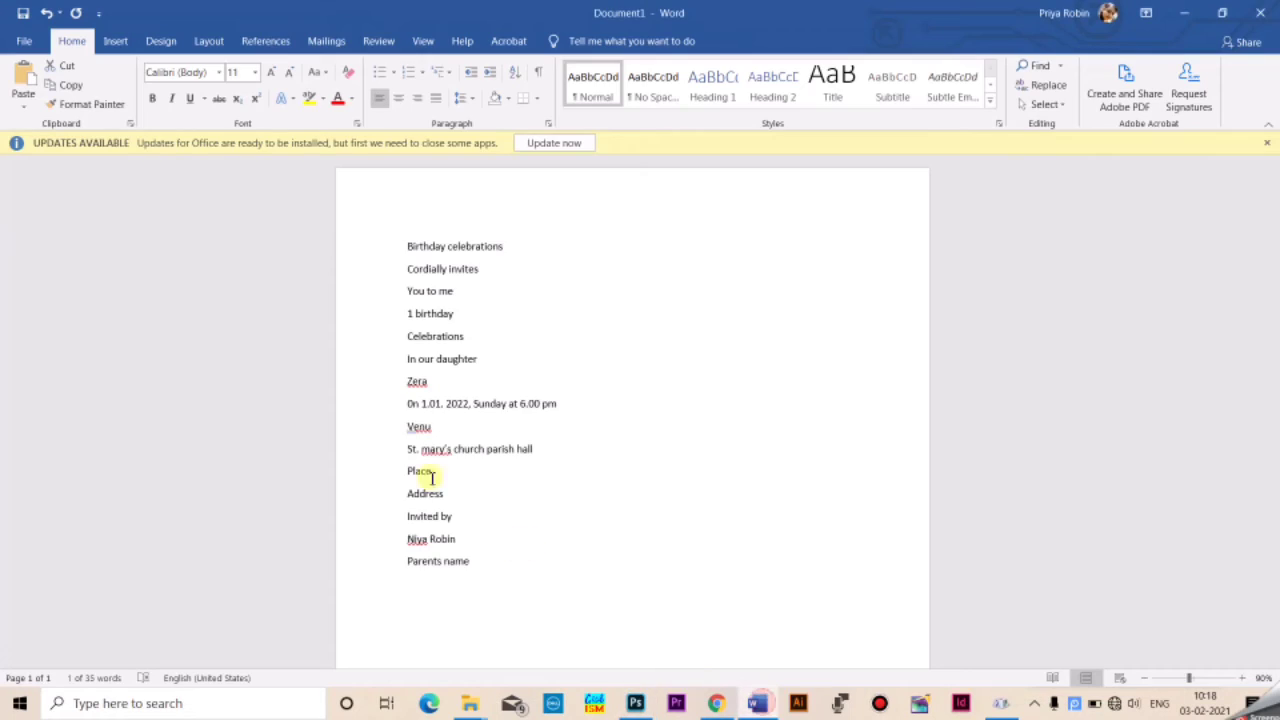
double_click(416, 432)
key("ctrl+c")
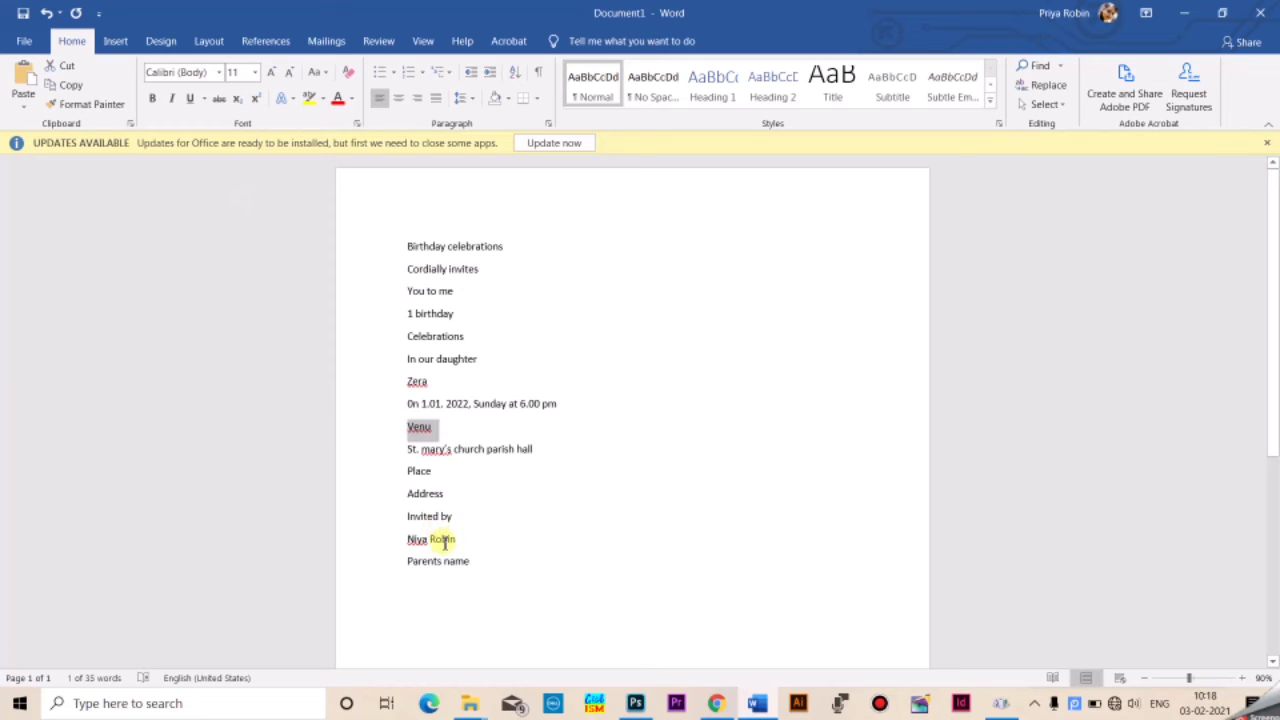
key("alt+Tab")
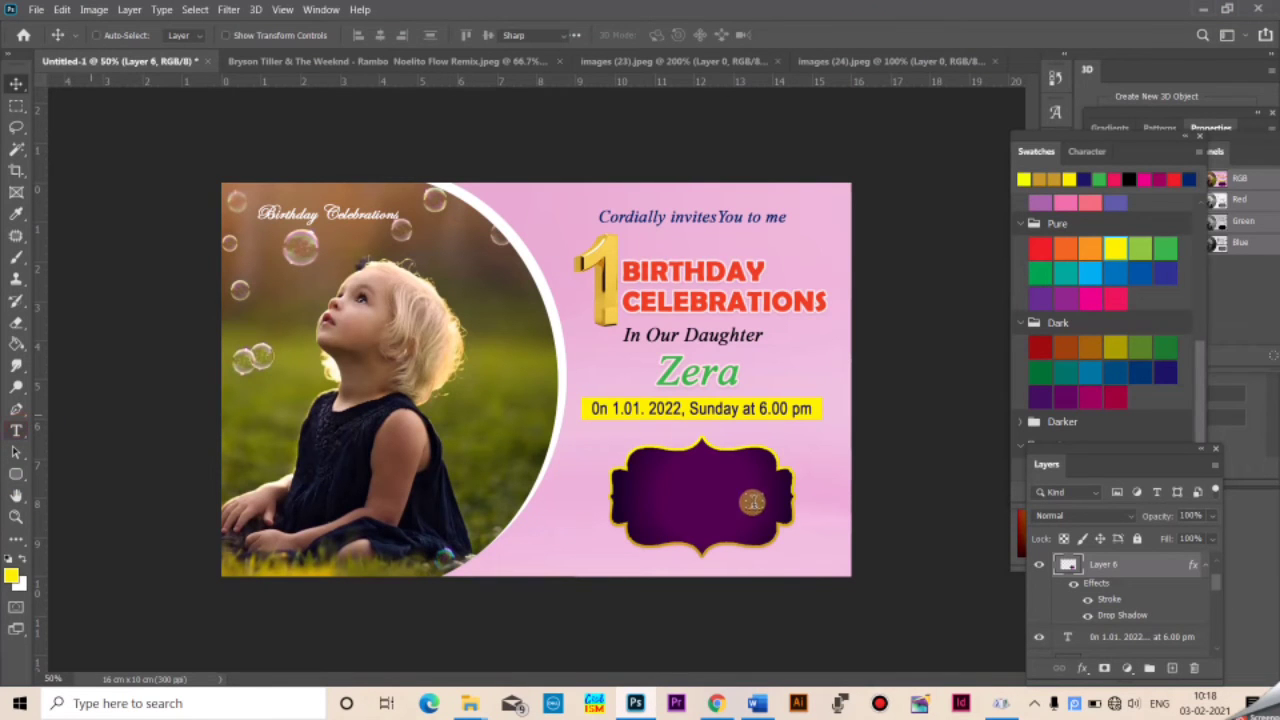
left_click(694, 486)
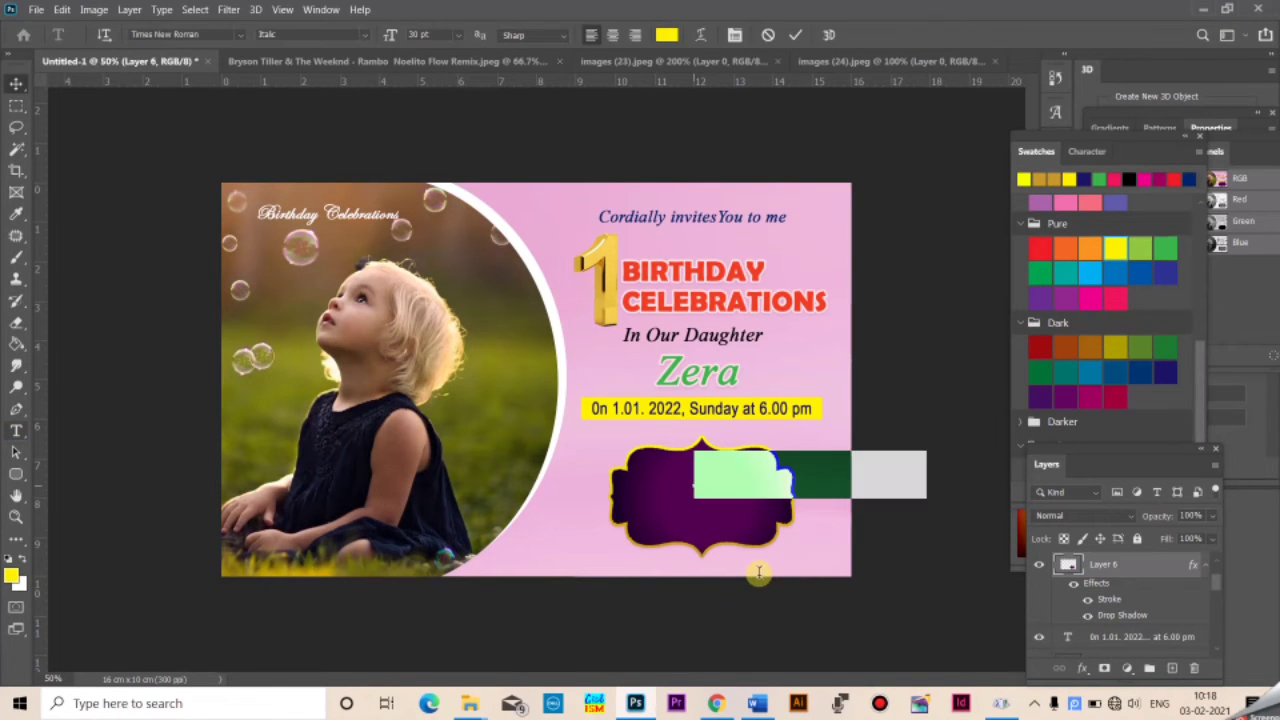
key("ctrl+v")
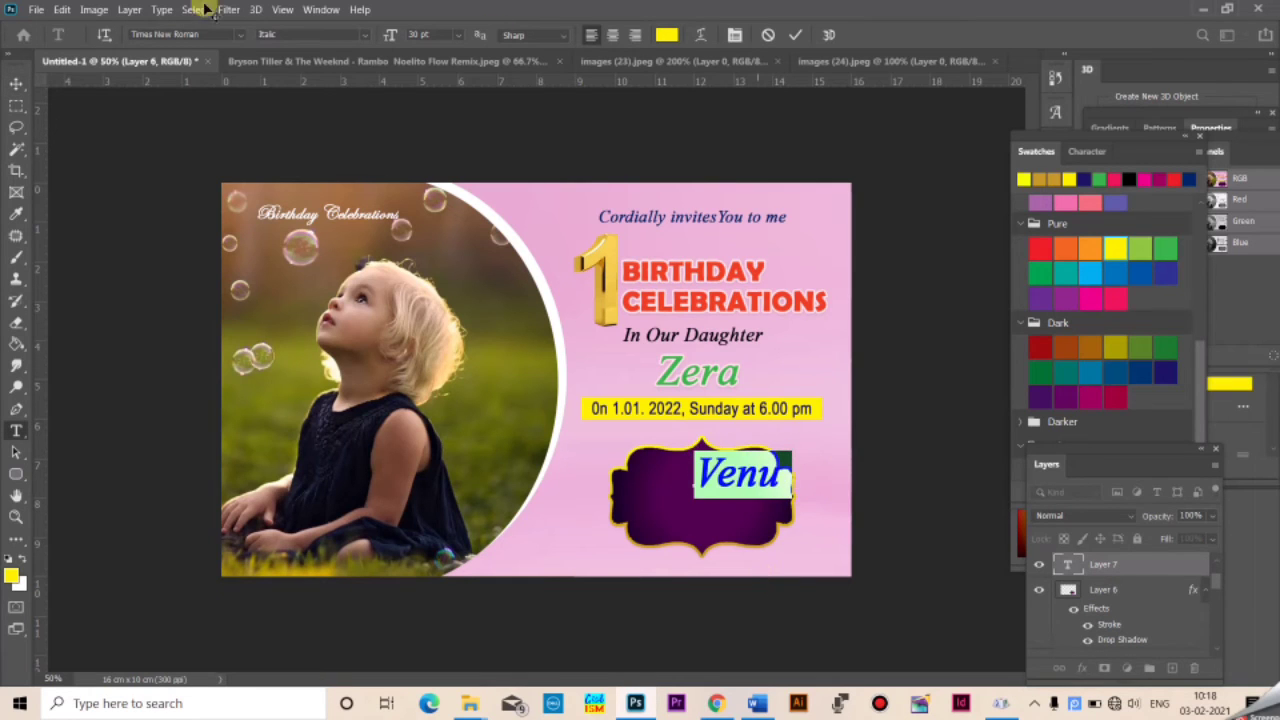
Set the "Venu" text to the Edwardian Script ITC font at 16 pt
left_click(240, 34)
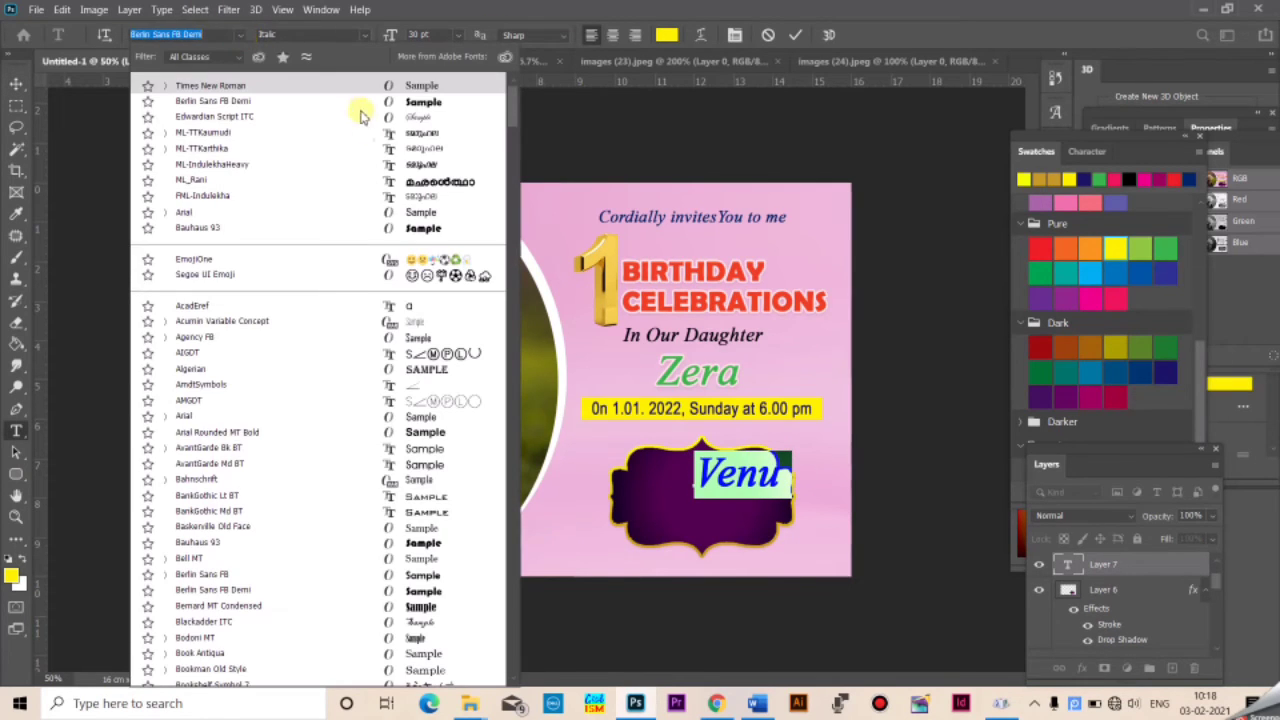
left_click(398, 117)
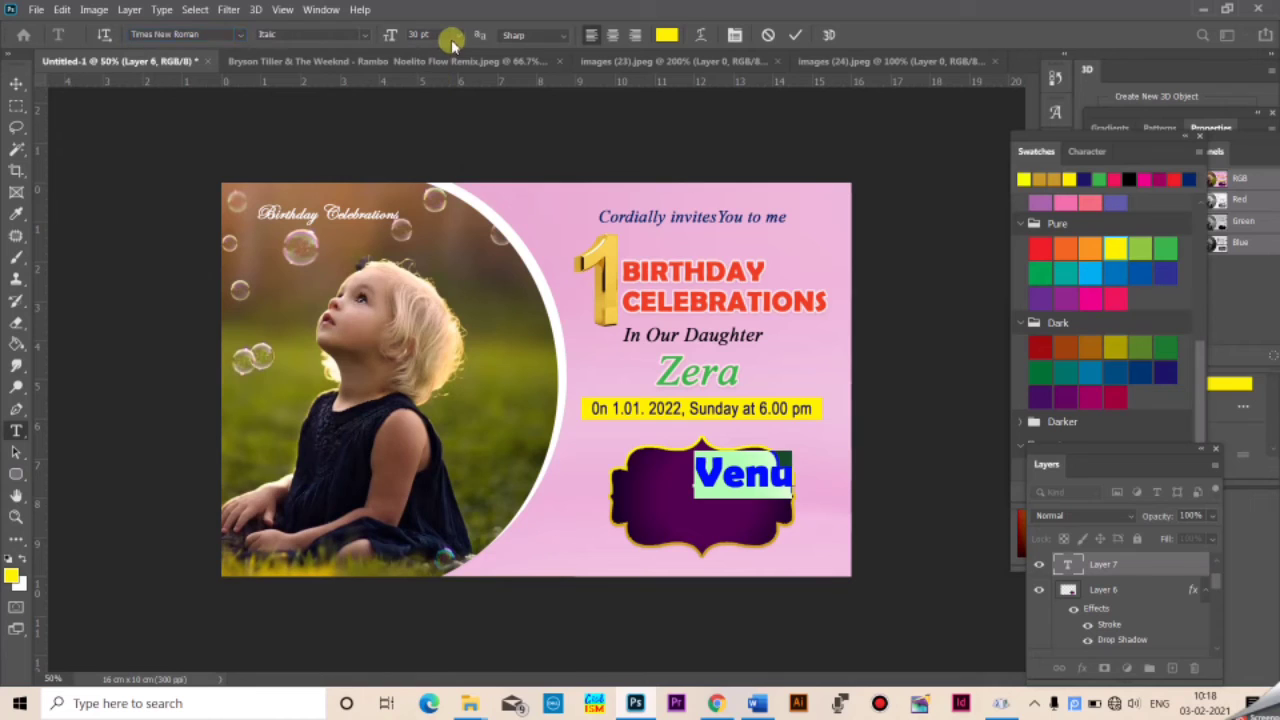
left_click(455, 35)
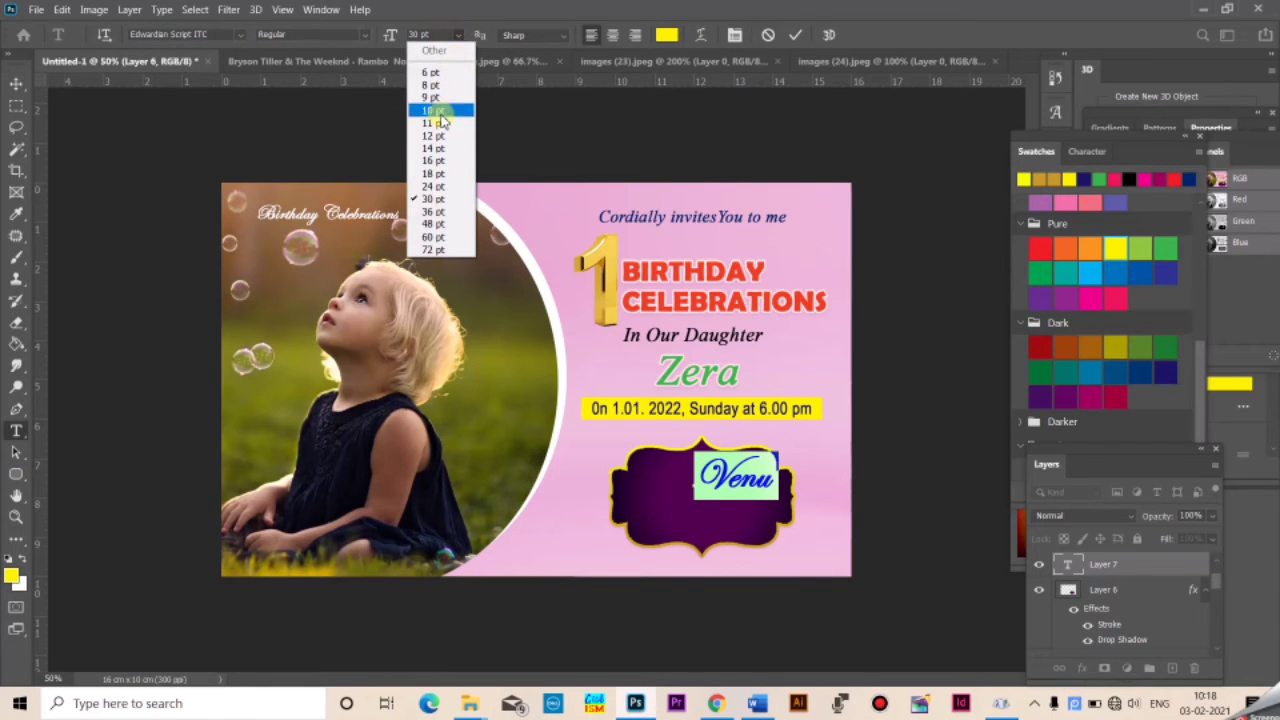
left_click(440, 113)
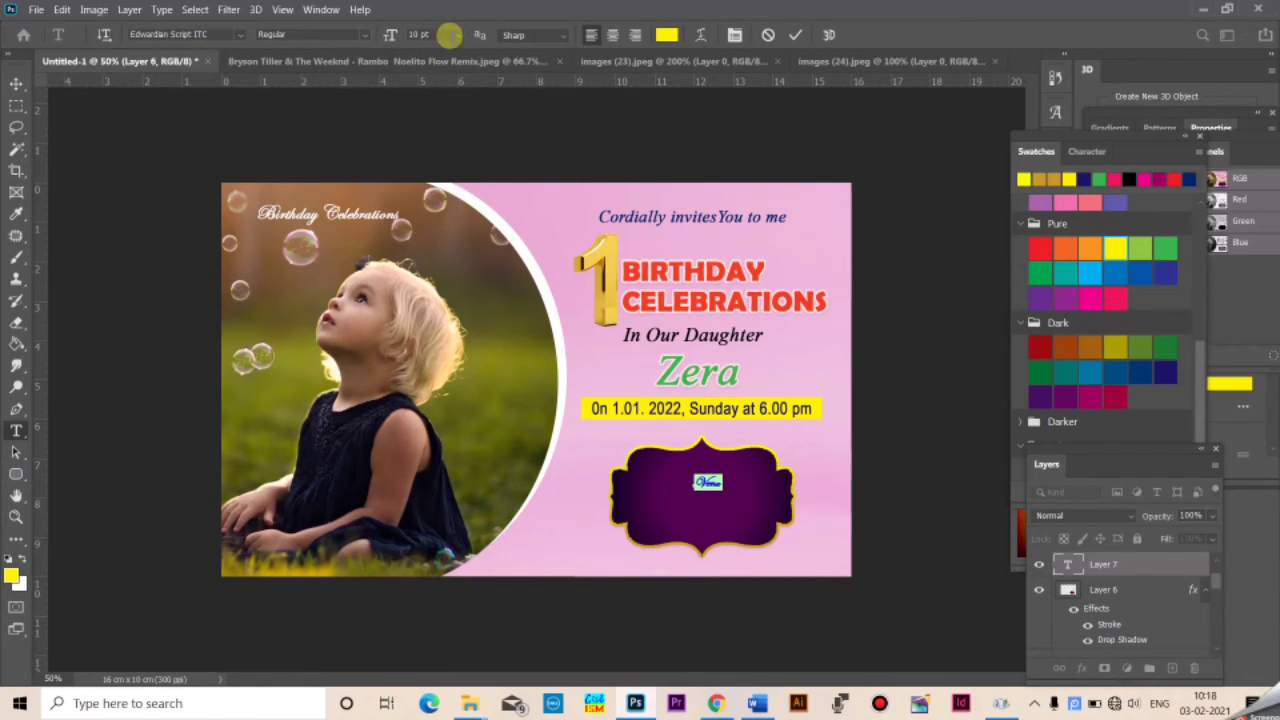
left_click(450, 35)
left_click(435, 162)
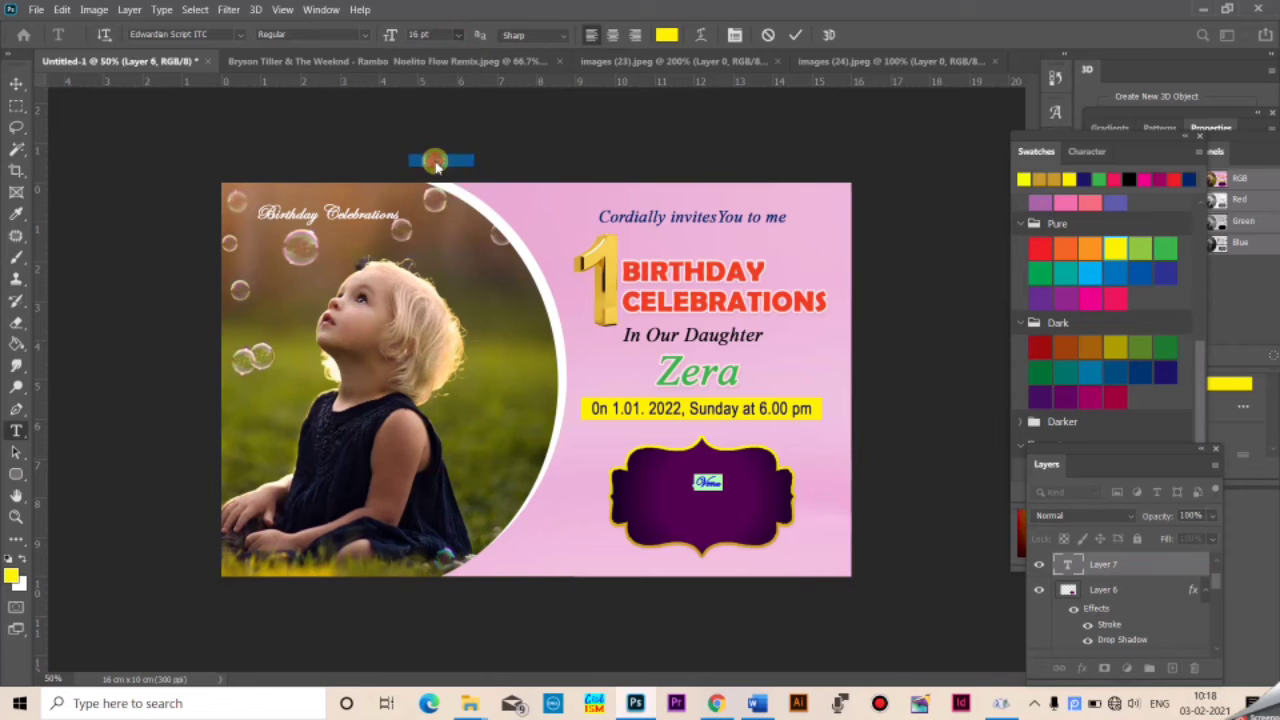
left_click(703, 481)
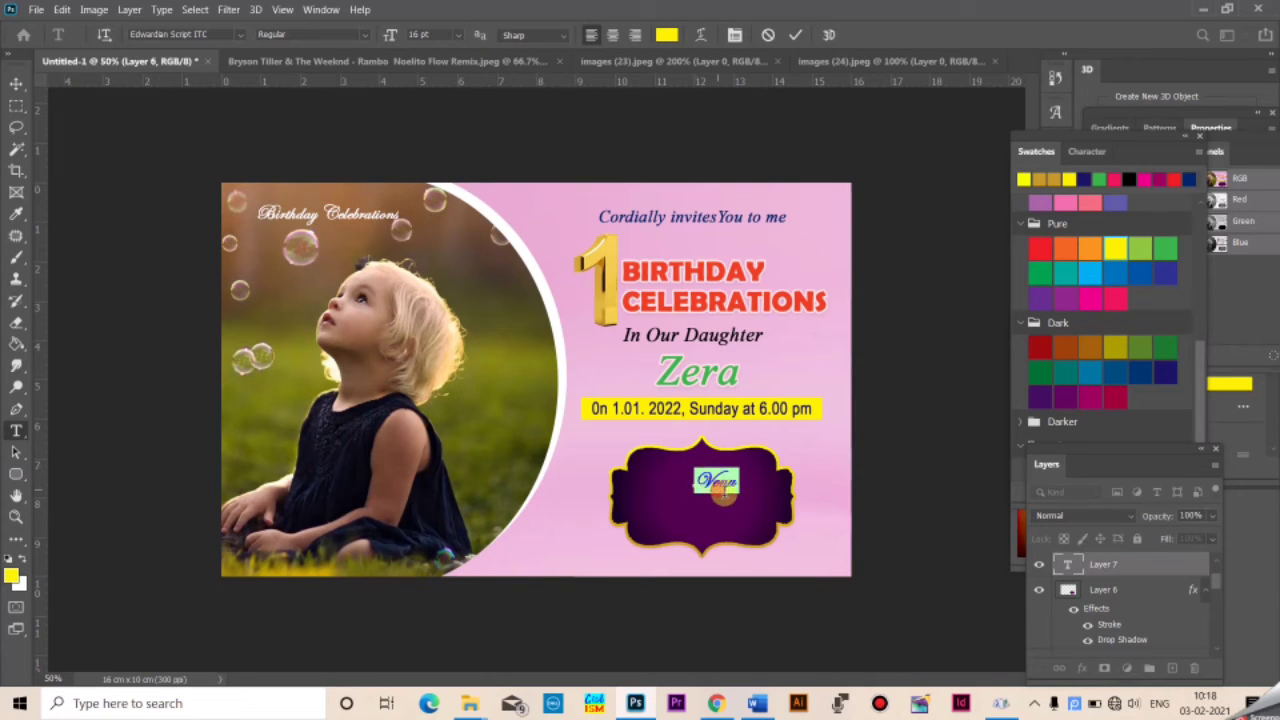
left_click(724, 490)
Move the "Venu" text to the upper centre of the purple panel
left_click(17, 85)
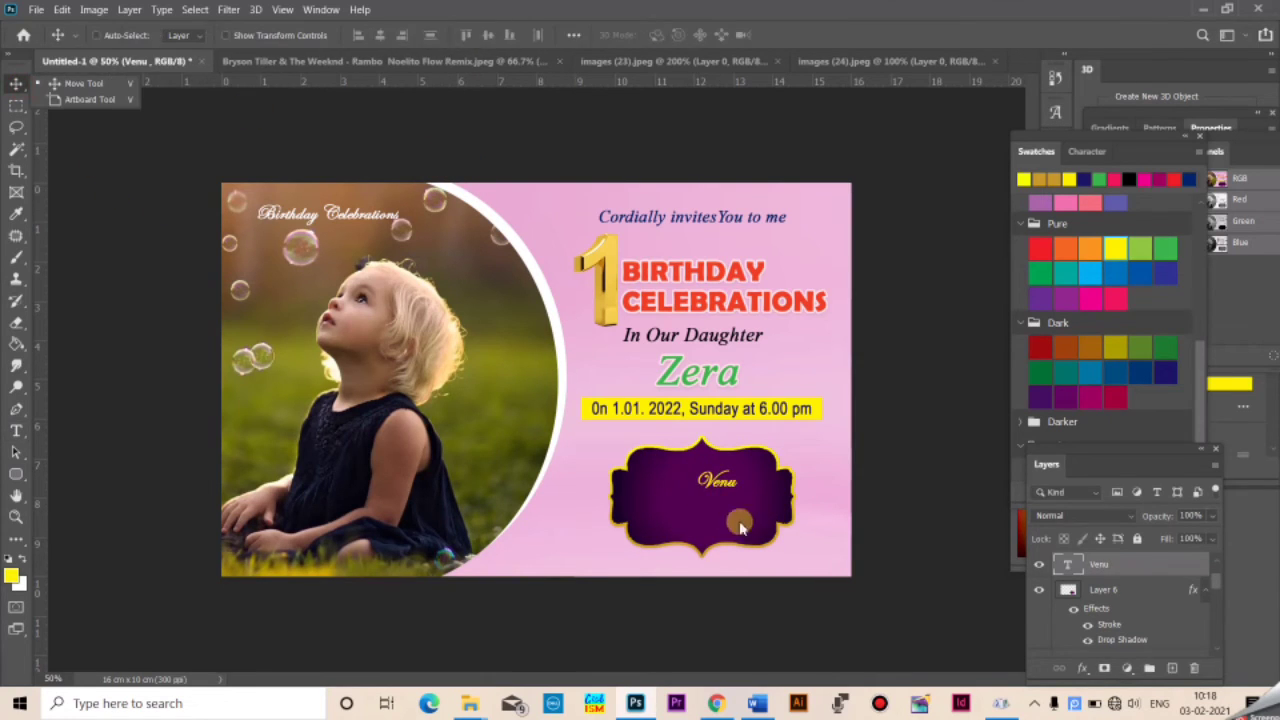
left_click_drag(723, 485, 708, 476)
left_click(711, 509, "ctrl")
left_click(711, 509, "ctrl")
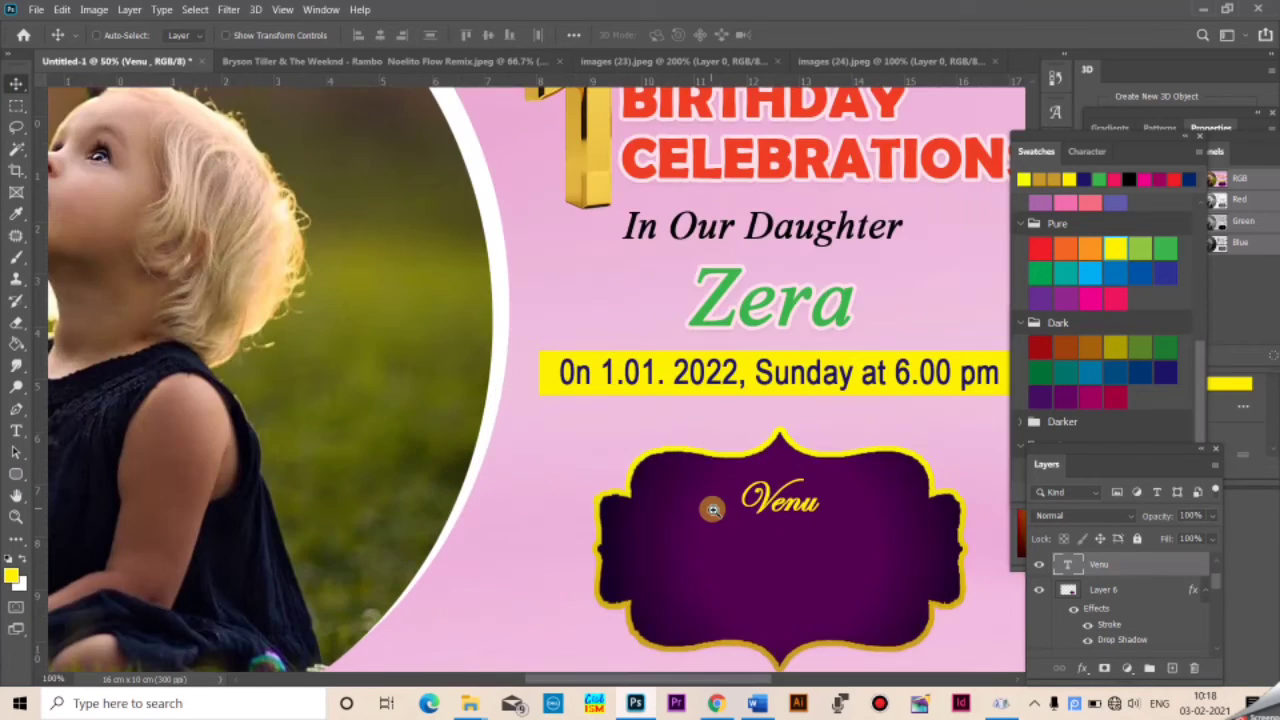
left_click(814, 537, "ctrl")
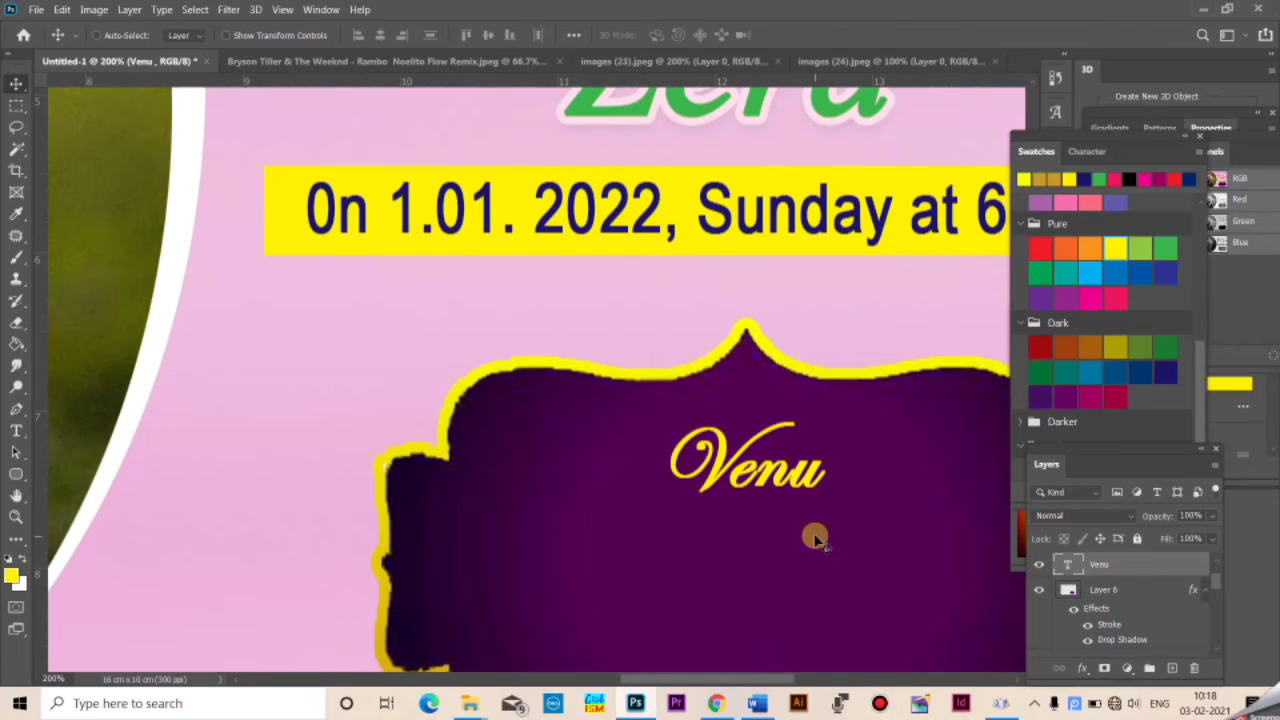
left_click(814, 537, "ctrl+alt")
left_click(814, 537, "ctrl+alt")
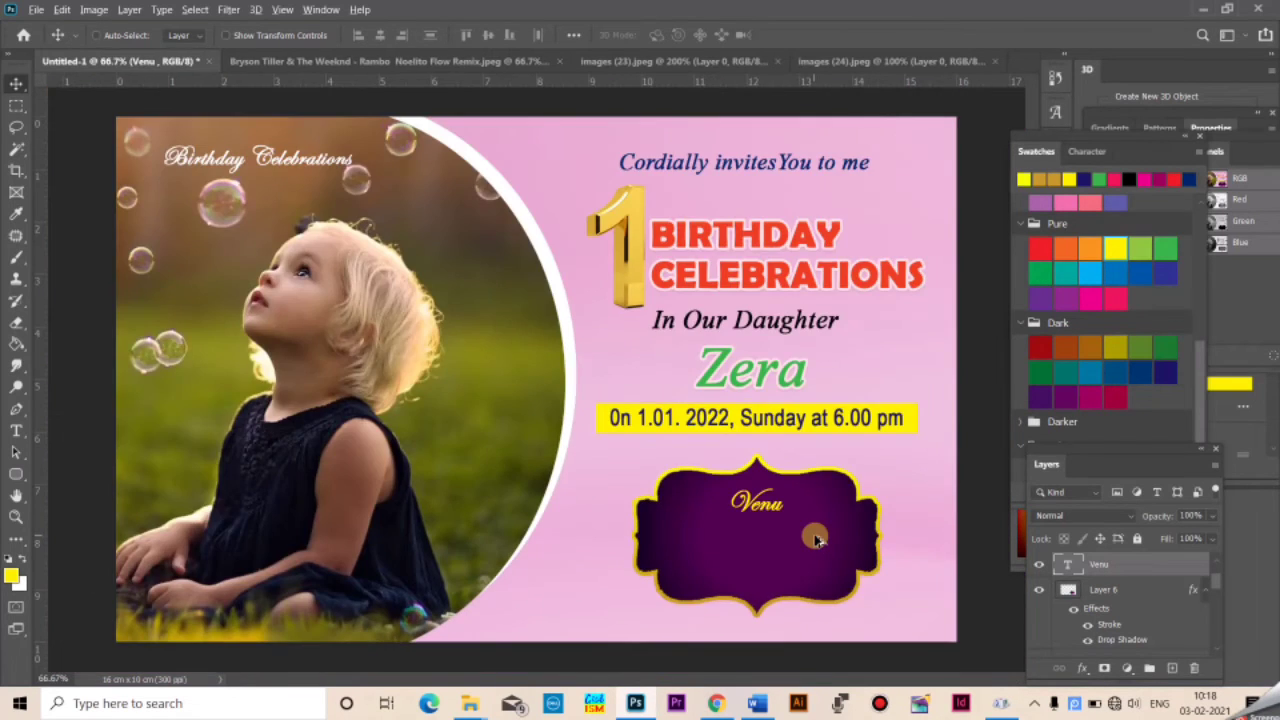
Switch to Word, capitalize "Mary's" in the parish hall line and select the hall, Place and Address lines for copying
key("alt+Tab")
left_click_drag(387, 456, 387, 493)
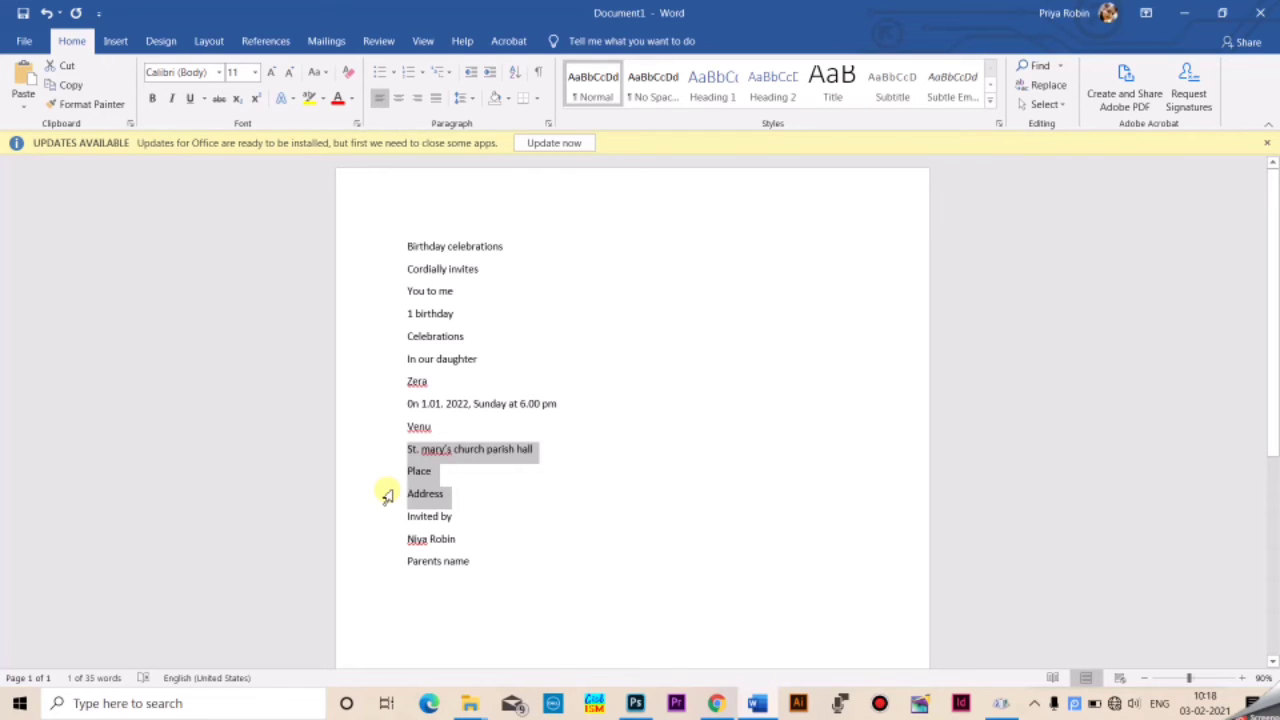
left_click(466, 461)
left_click(297, 429)
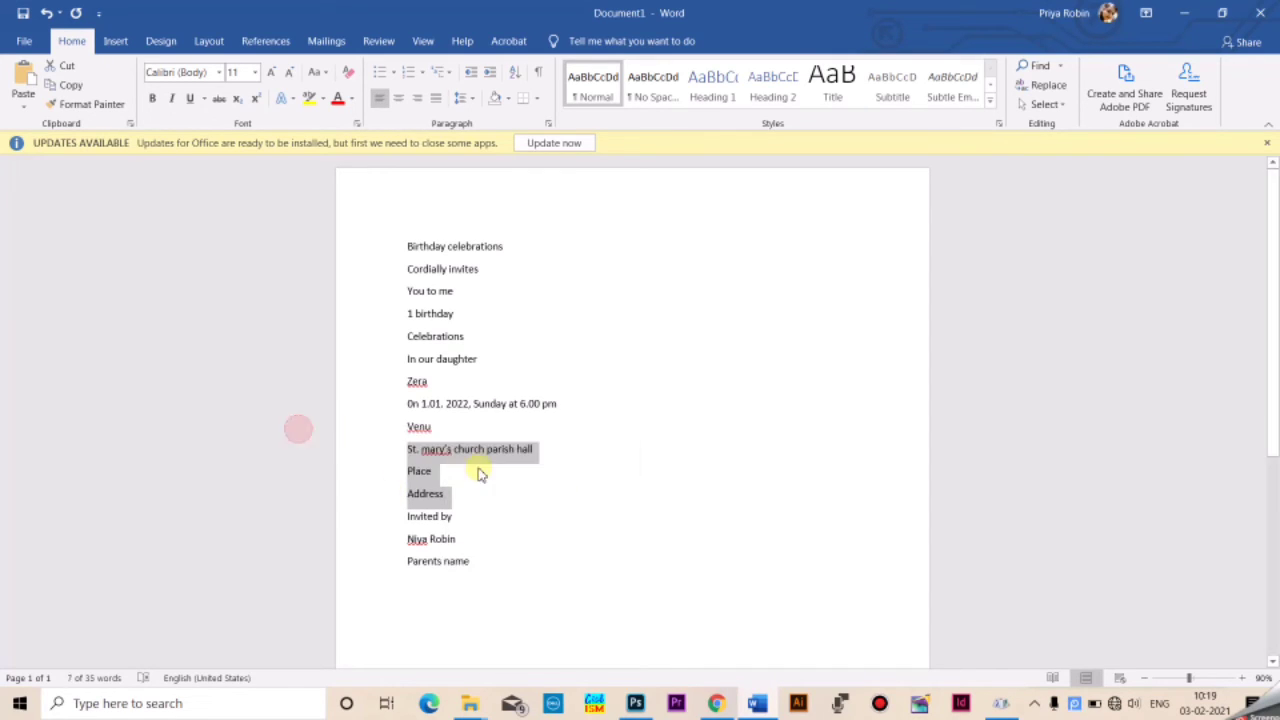
left_click(432, 453)
left_click_drag(421, 450, 477, 500)
type("M")
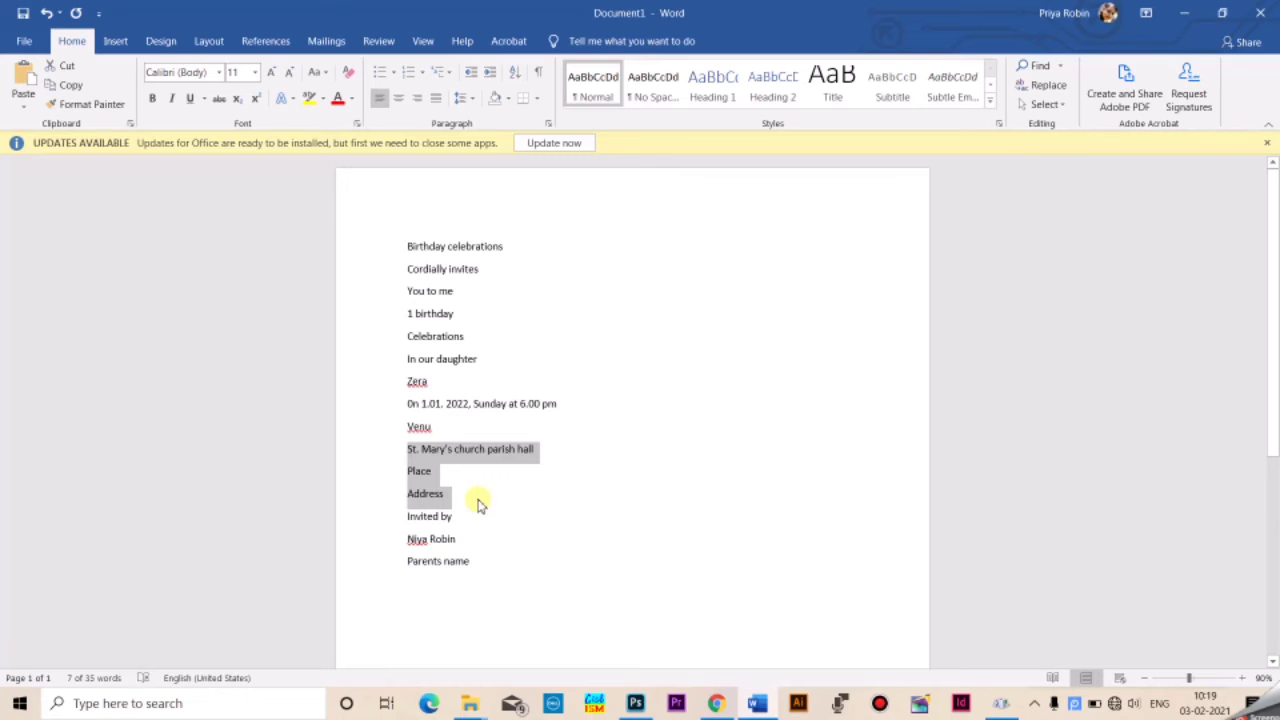
Return to Photoshop and paste the parish hall, Place and Address lines as a new text layer beneath "Venu" on the purple panel
key("alt+Tab")
left_click(17, 430)
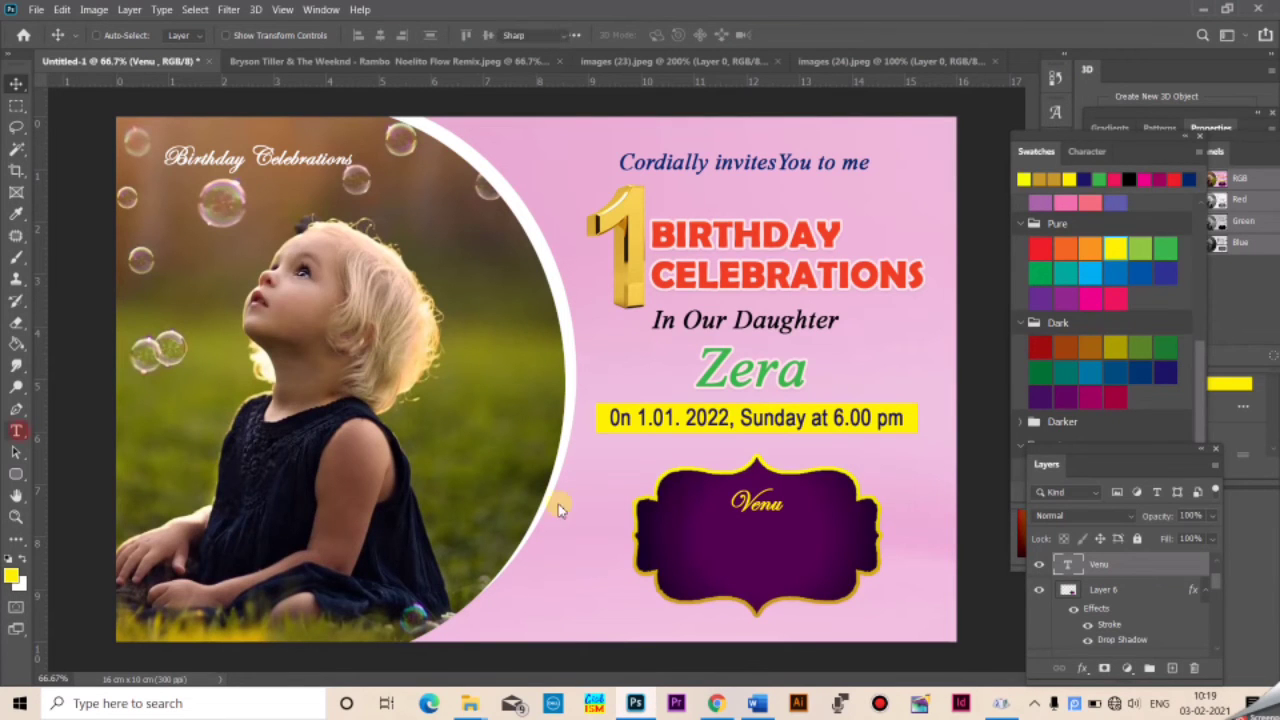
left_click(677, 548)
key("ctrl+v")
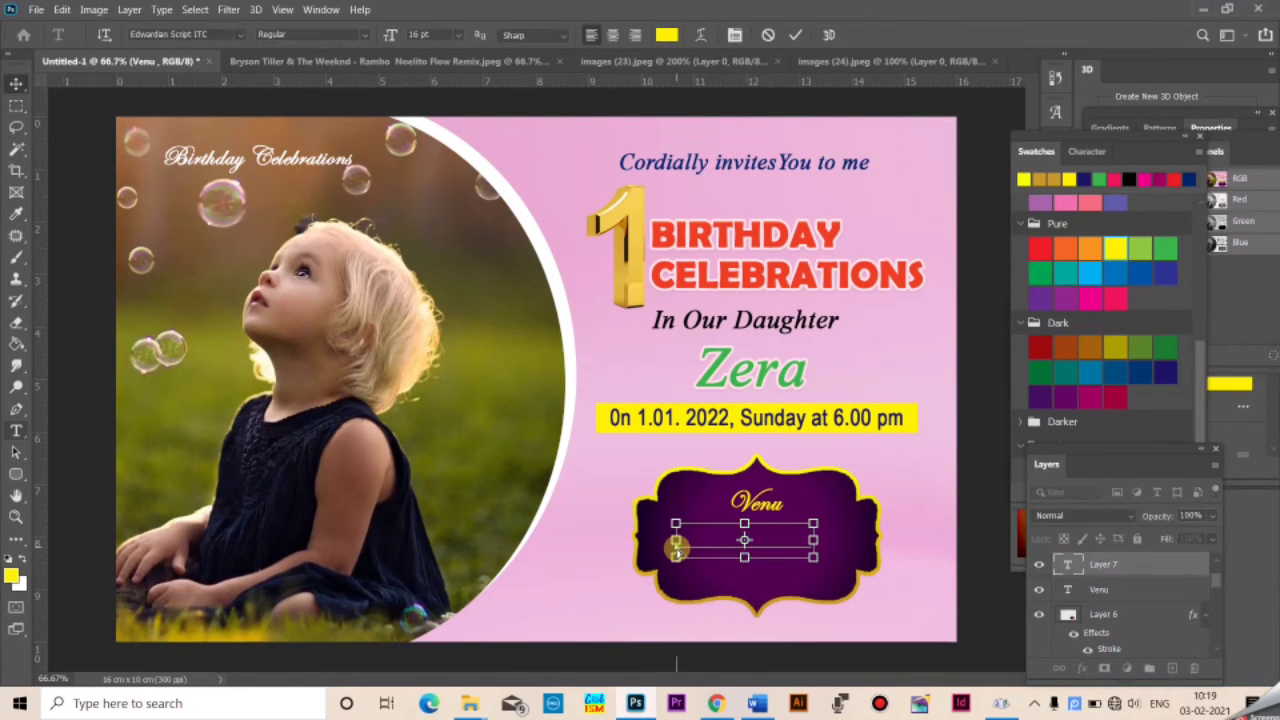
Set the pasted hall, Place and Address lines to Arial Narrow and colour them white
key("ctrl+a")
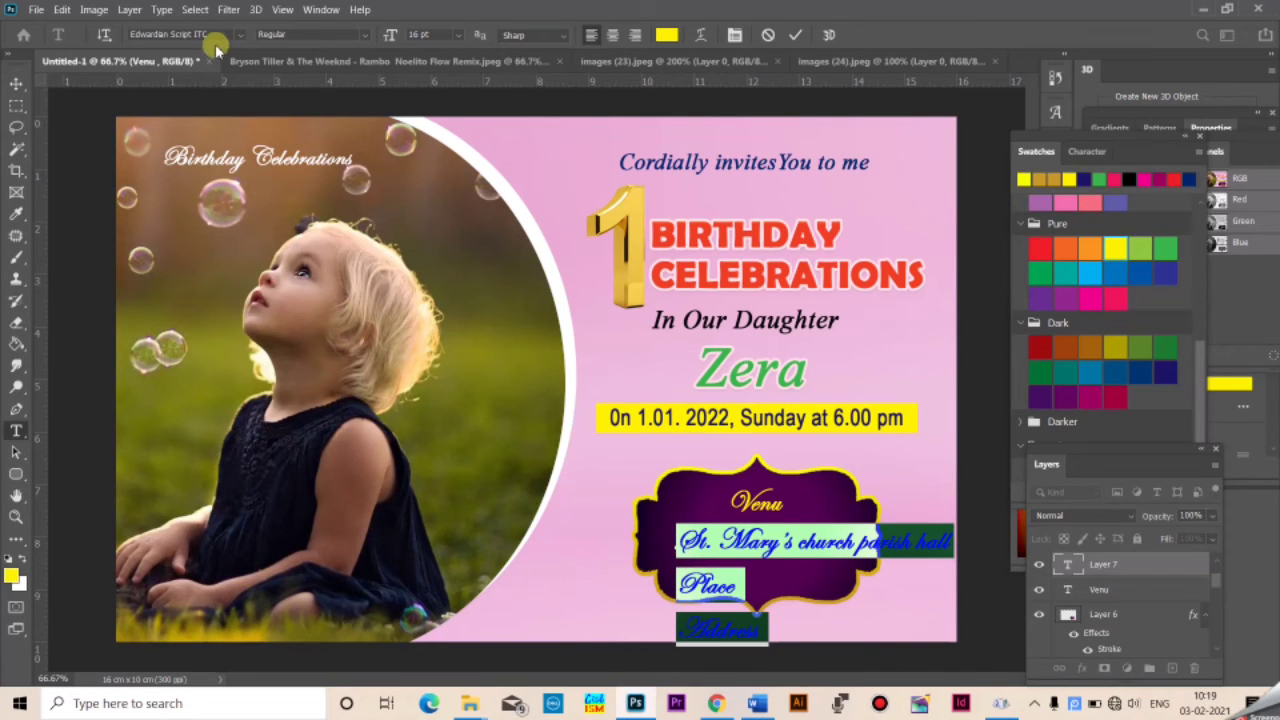
type("ari")
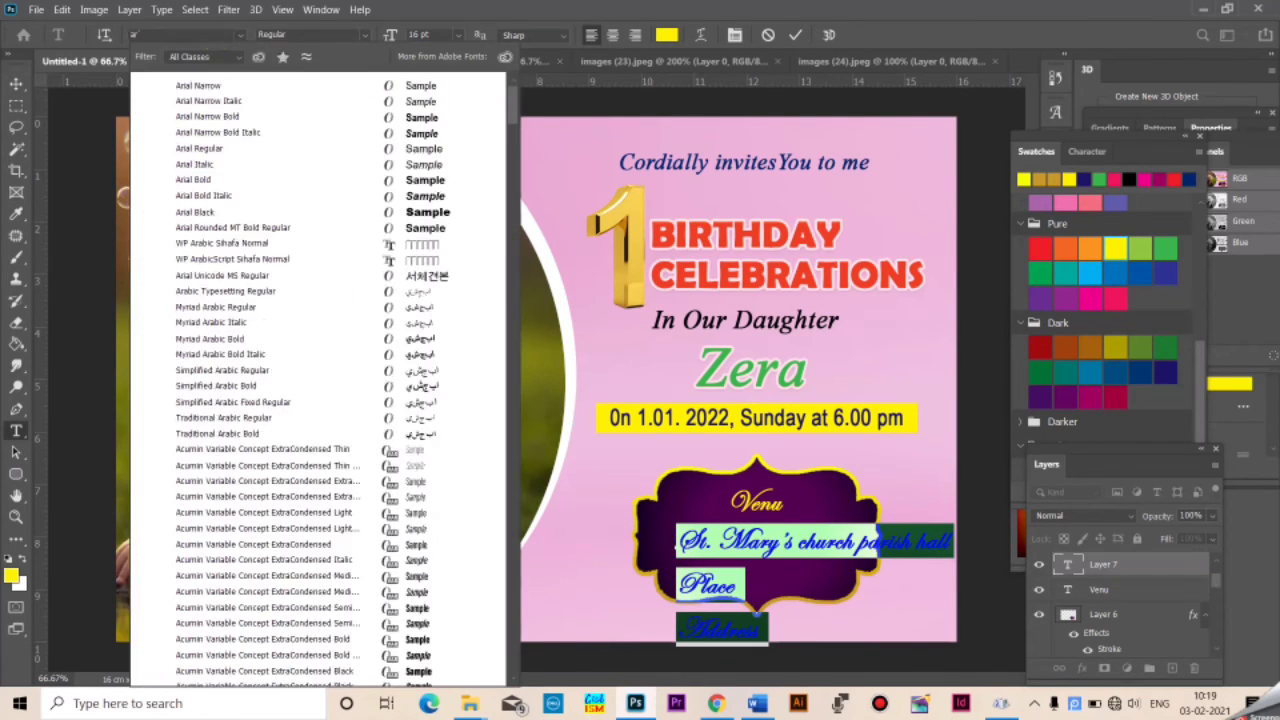
left_click(215, 86)
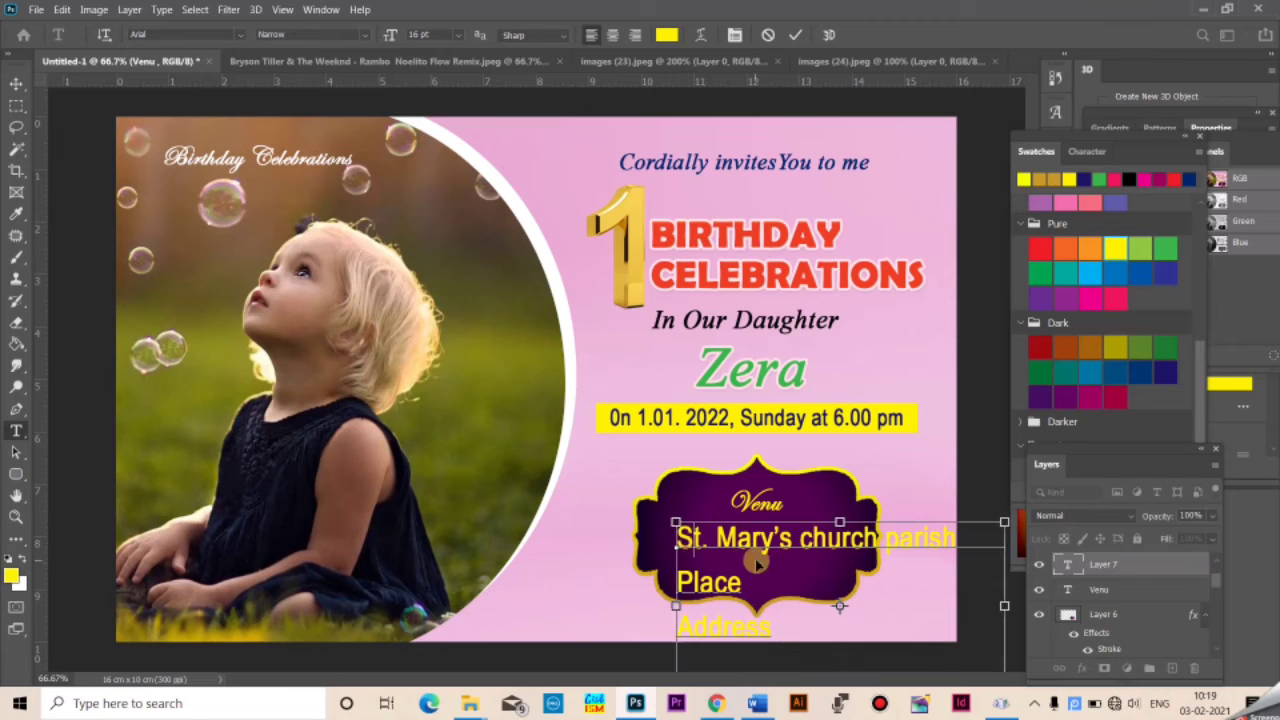
left_click_drag(1195, 355, 1194, 210)
left_click(1042, 258)
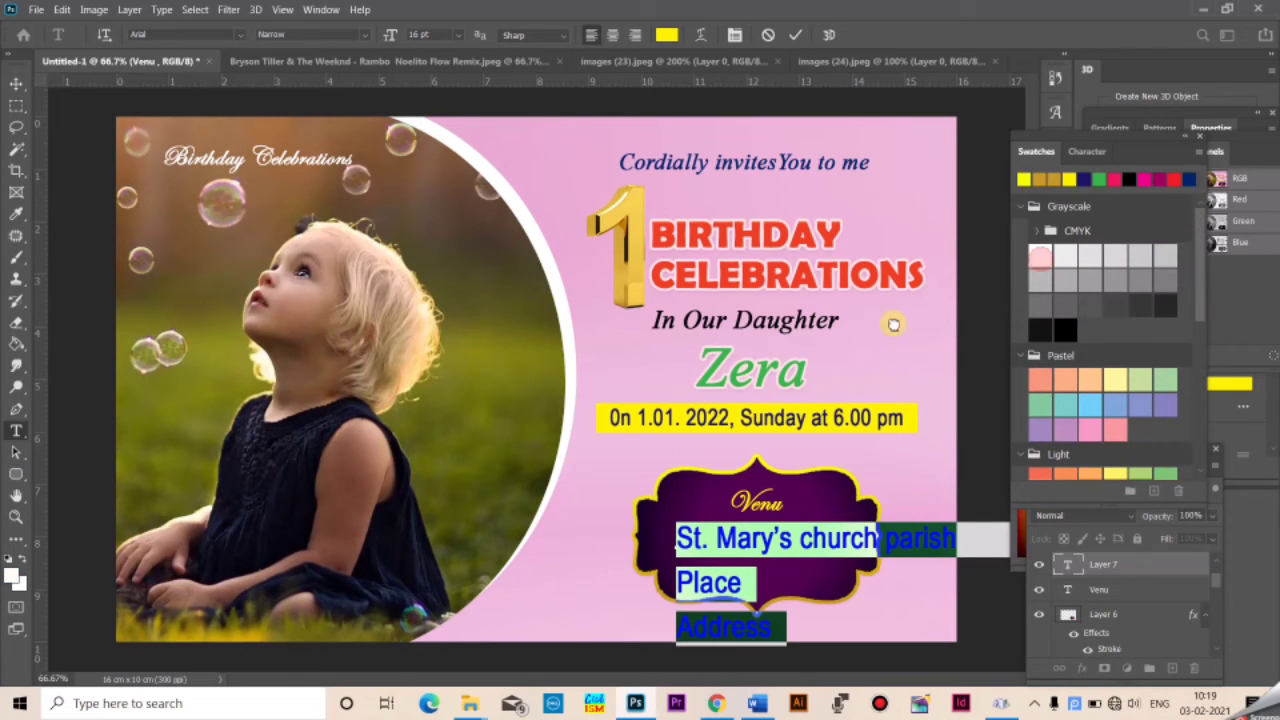
Set the hall, Place and Address lines to 12 pt and detach the Character panel from the Swatches group
left_click(757, 561)
key("ctrl+a")
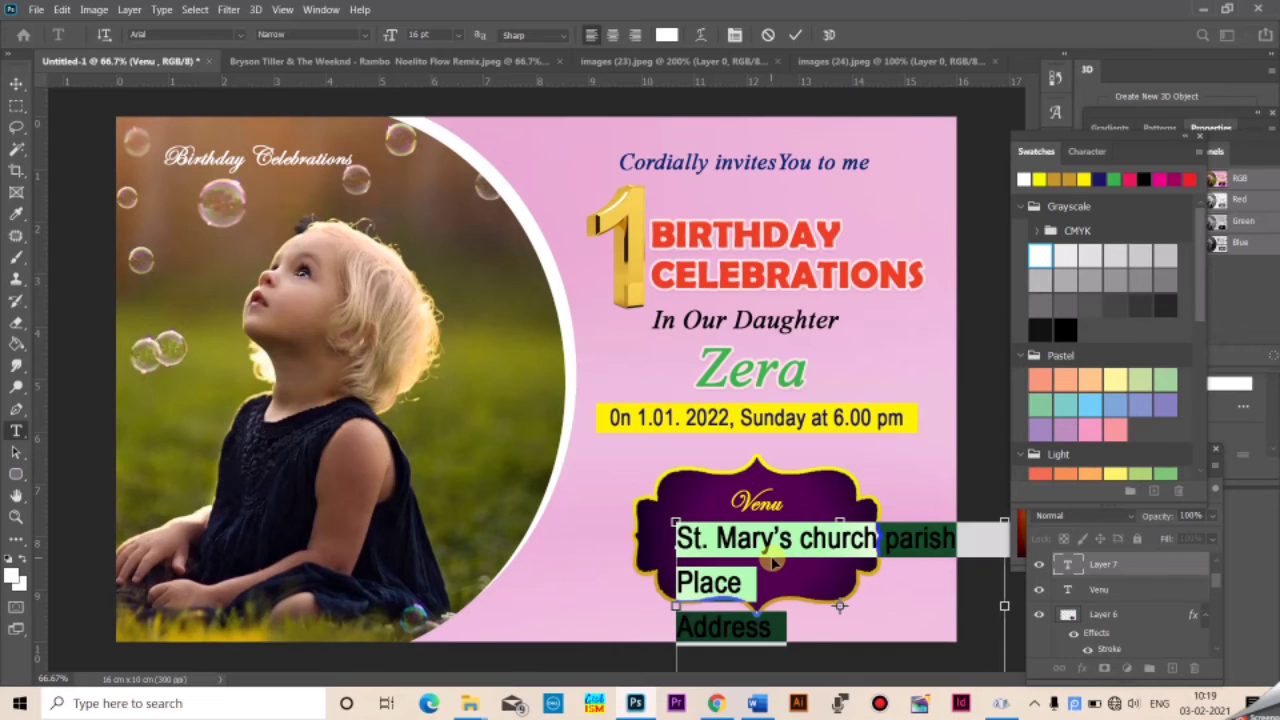
left_click(458, 33)
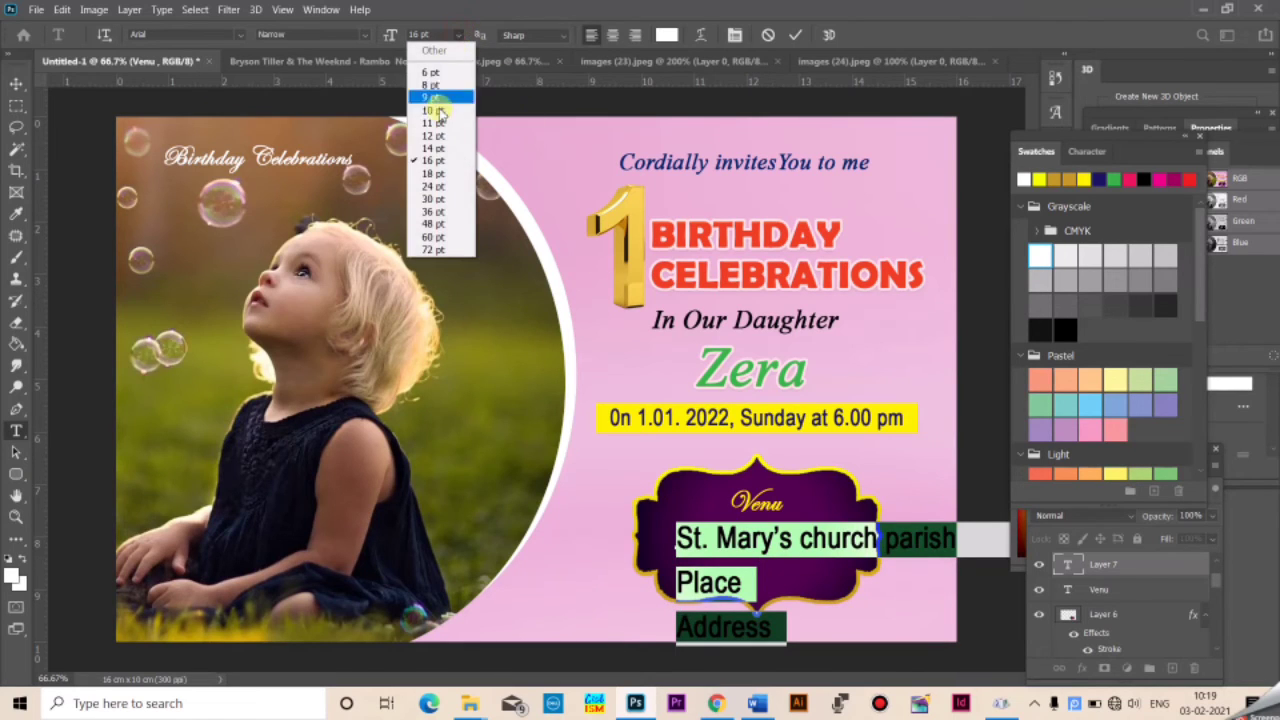
left_click(440, 136)
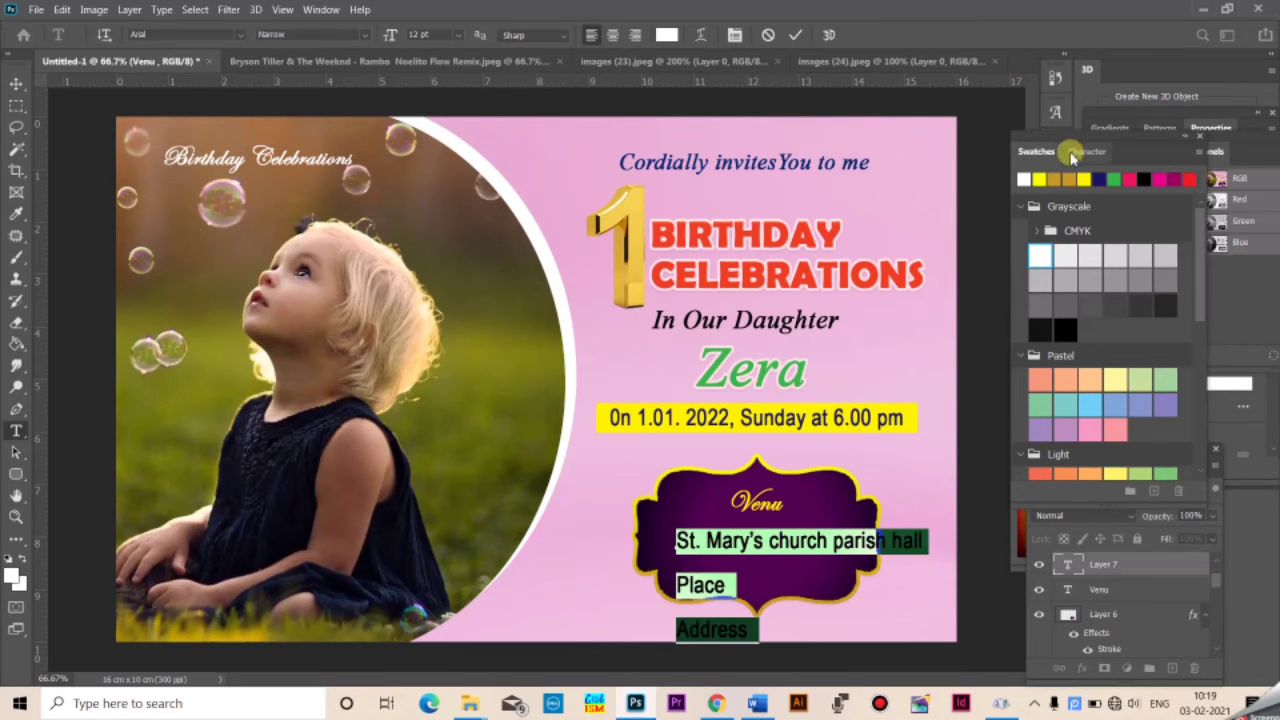
left_click_drag(1072, 147, 1063, 337)
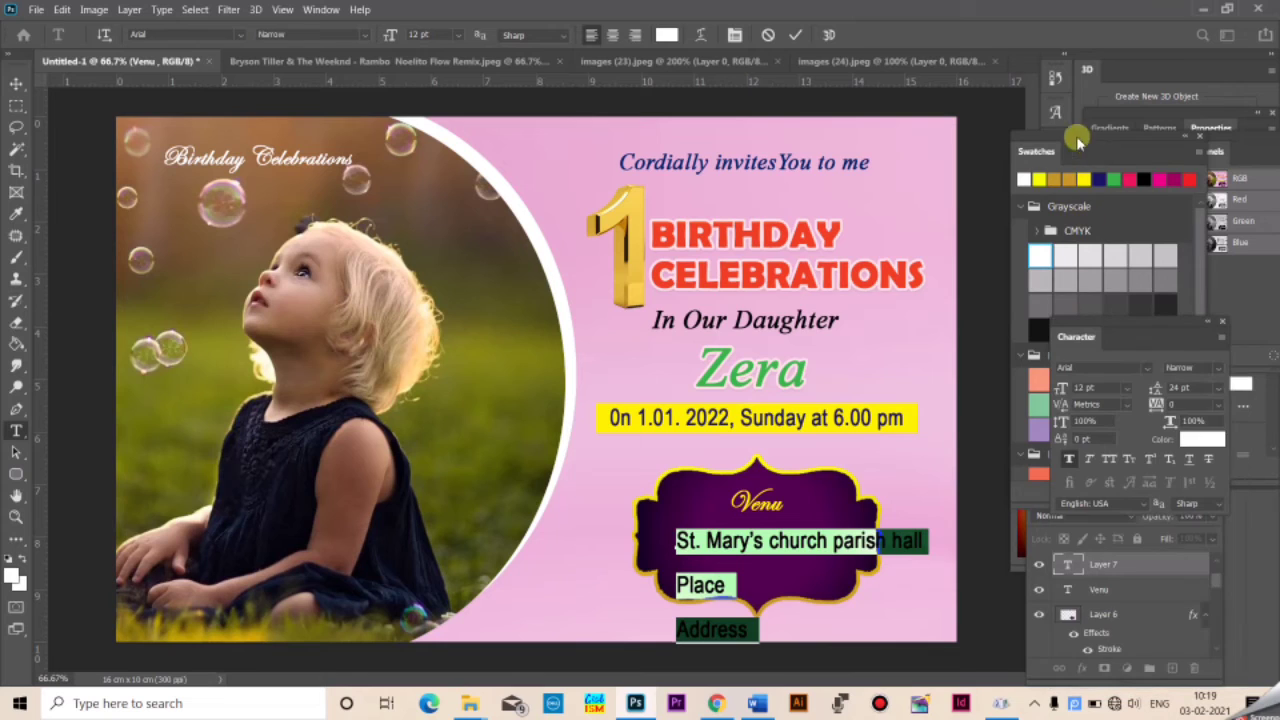
Set the leading of the hall, Place and Address lines to Auto and centre-align them
left_click(1216, 390)
left_click(1198, 405)
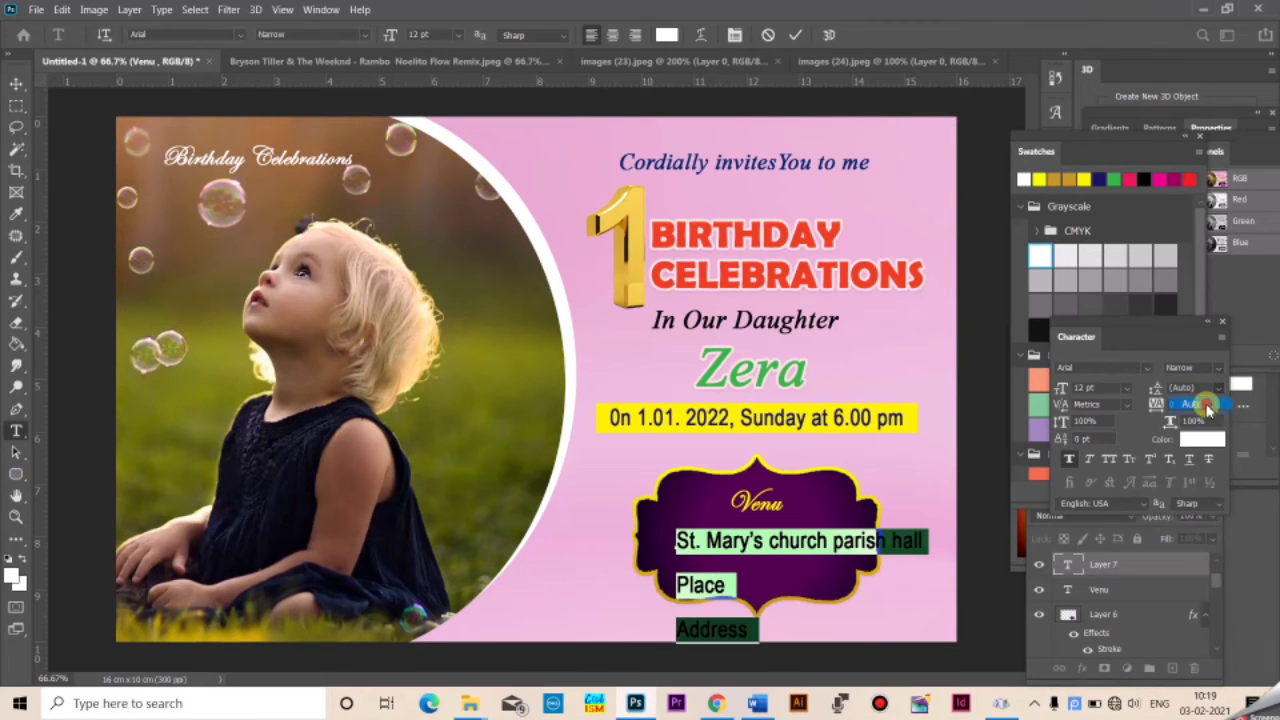
left_click(744, 550)
key("ctrl+a")
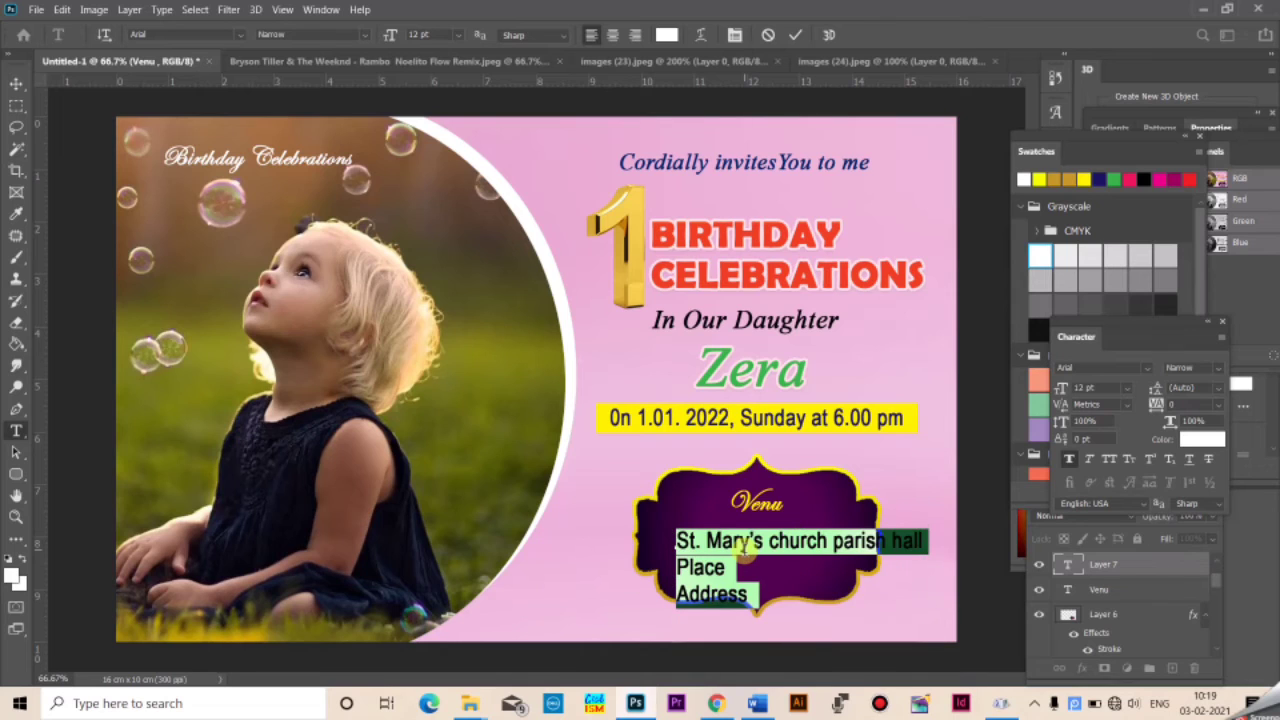
left_click(612, 34)
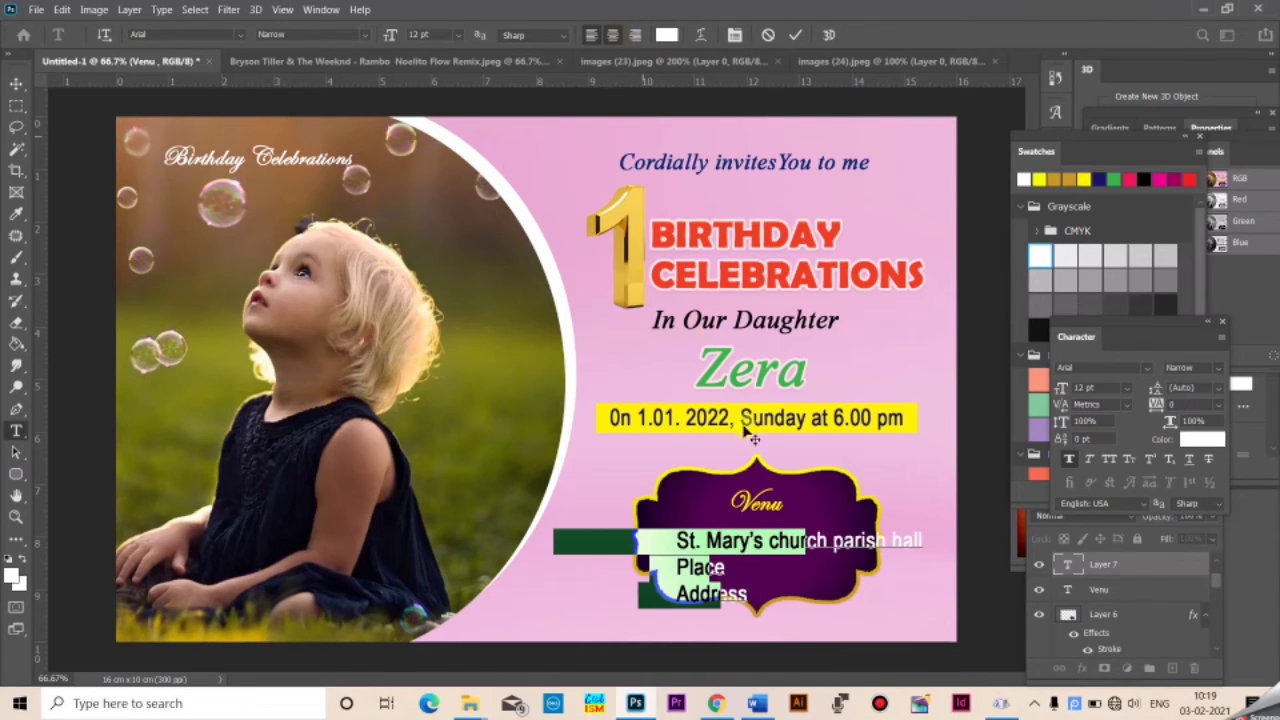
Join the Place and Address lines into a single line reading "Place , Address"
left_click(740, 541)
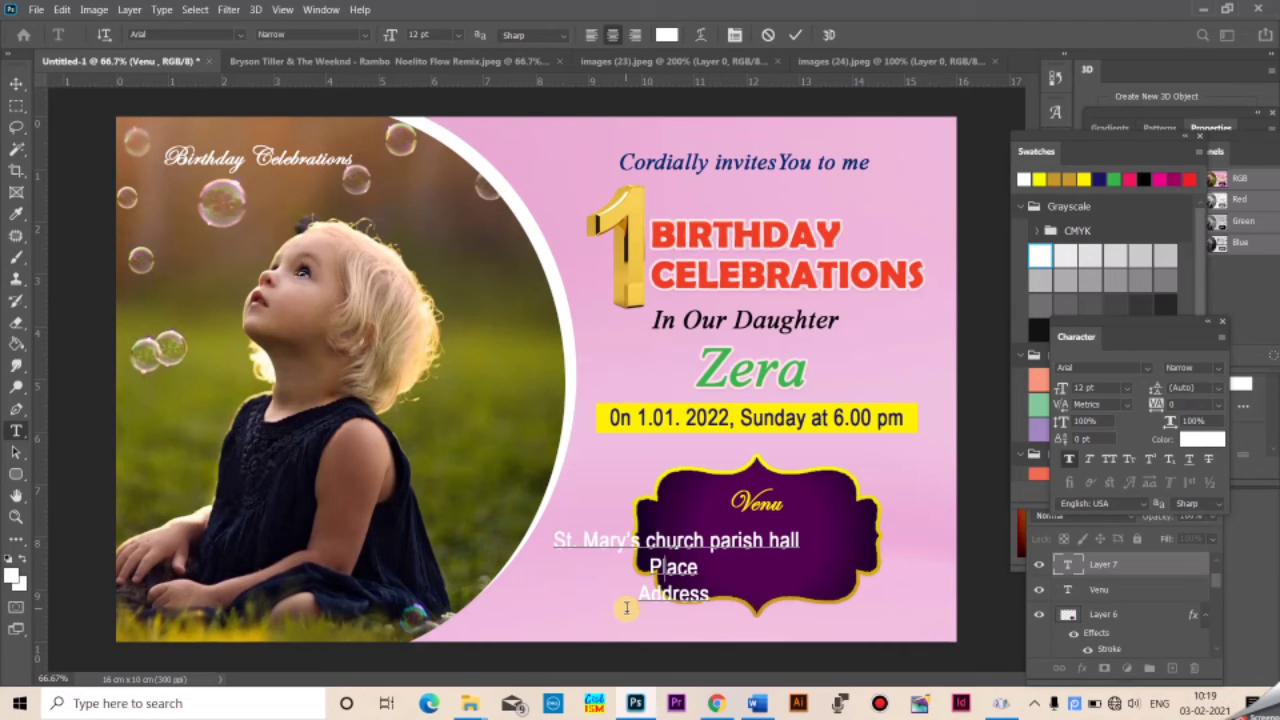
key("BackSpace")
type(", Address")
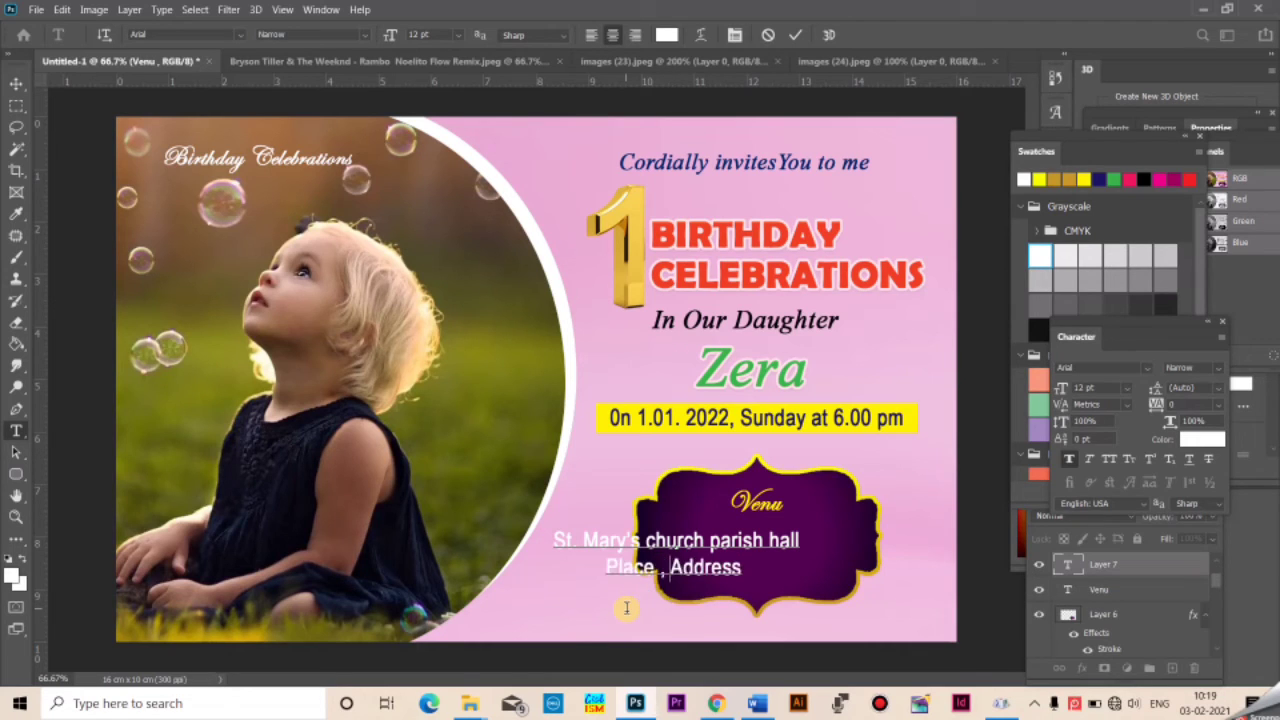
Move the venue text onto the purple panel and narrow it horizontally to about 87.5% width so it fits inside
left_click(16, 83)
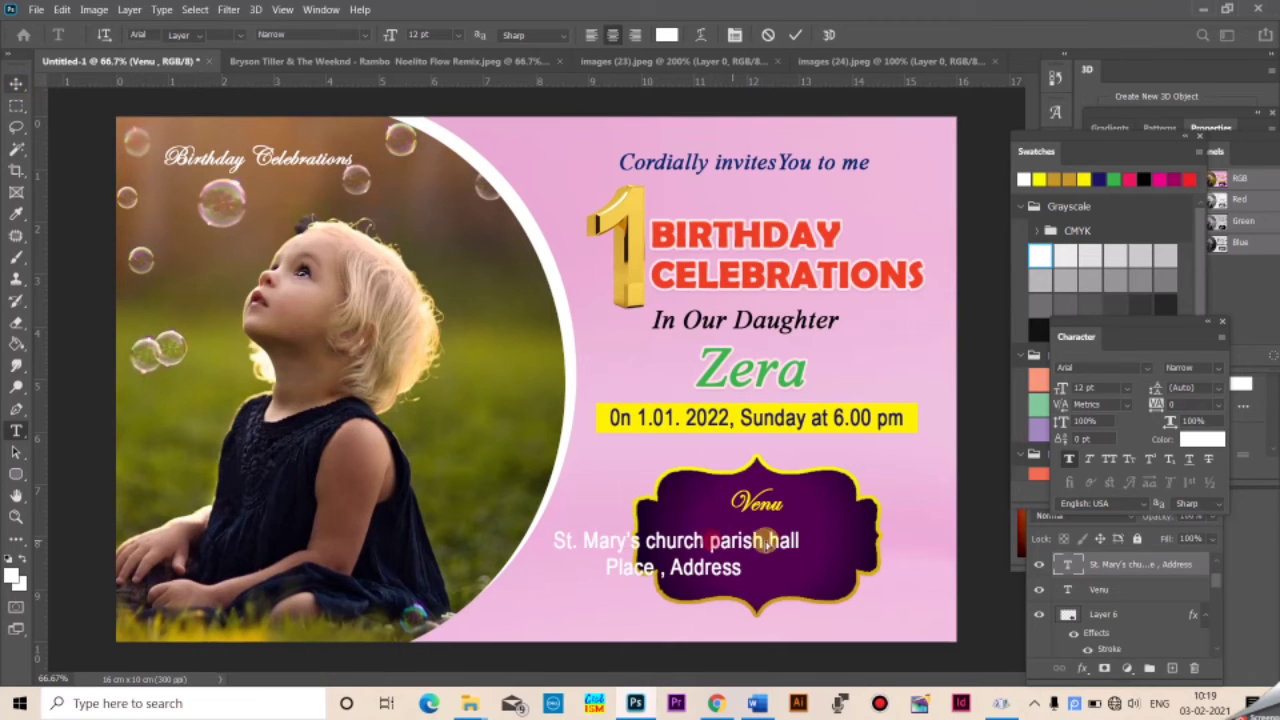
left_click_drag(710, 543, 790, 541)
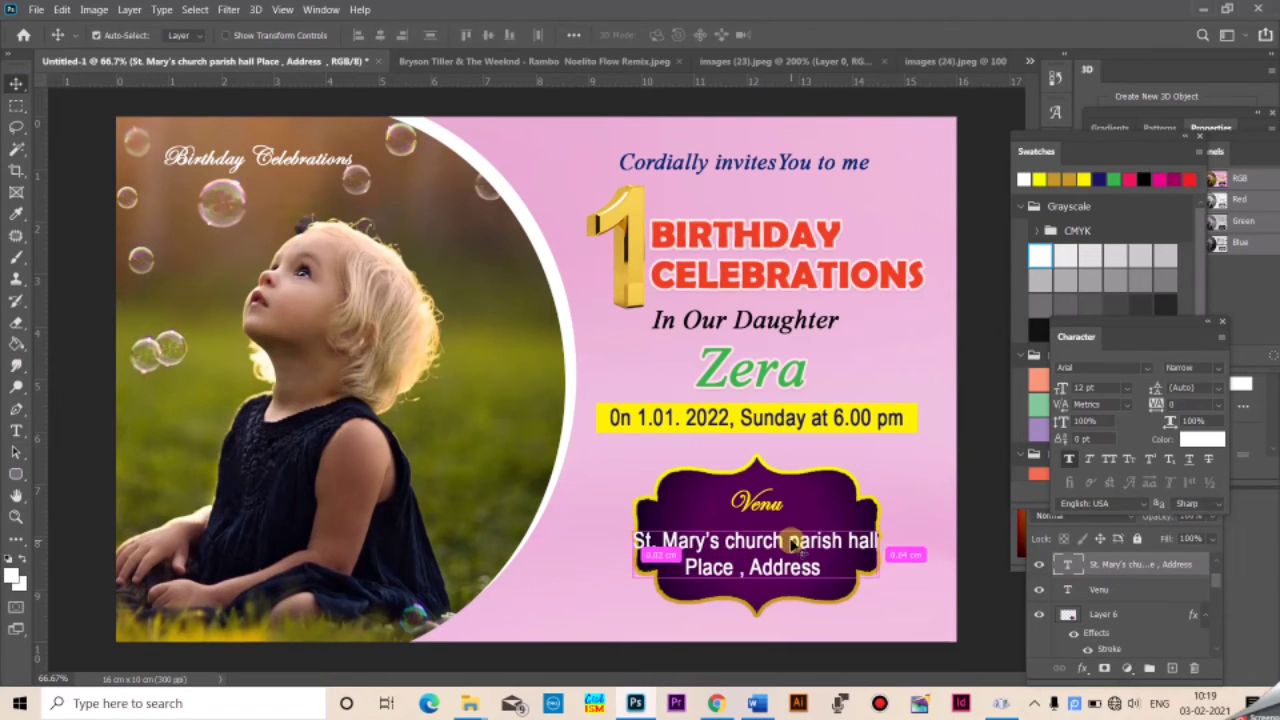
key("ctrl+t")
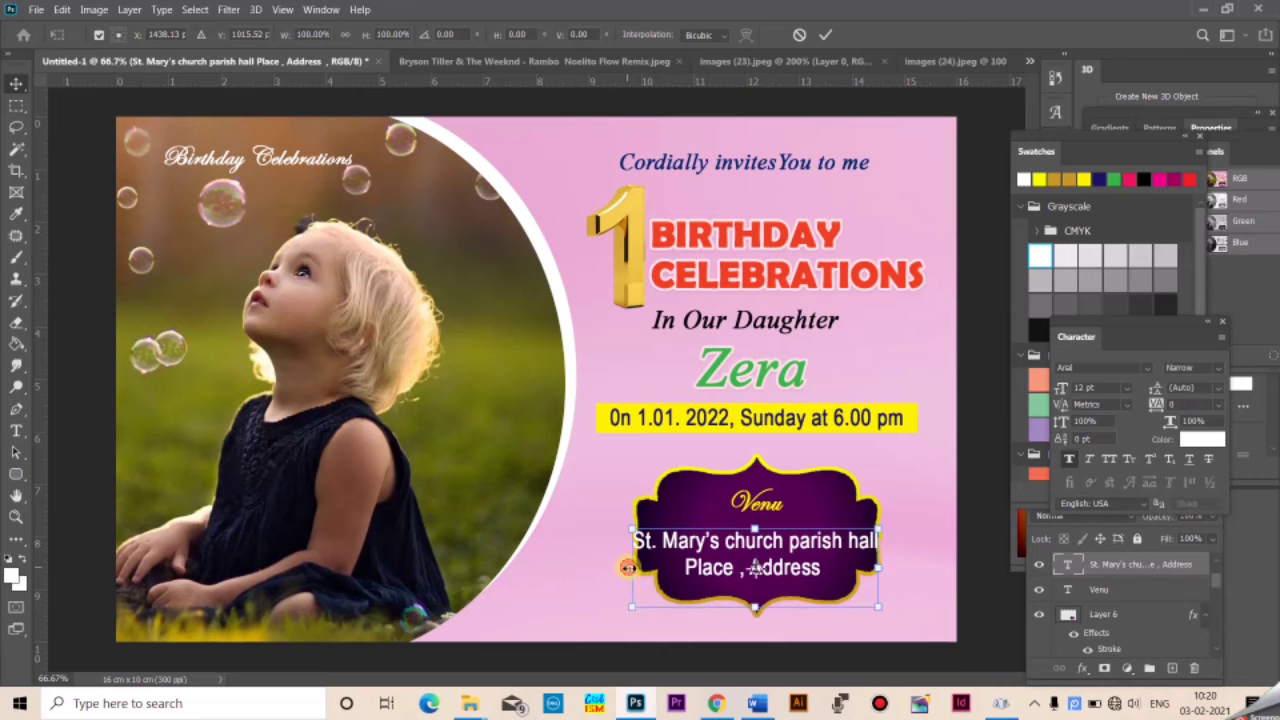
mouse_move(628, 567)
left_mouse_down()
mouse_move(662, 555)
mouse_move(651, 564)
left_mouse_up()
left_click_drag(873, 567, 867, 566)
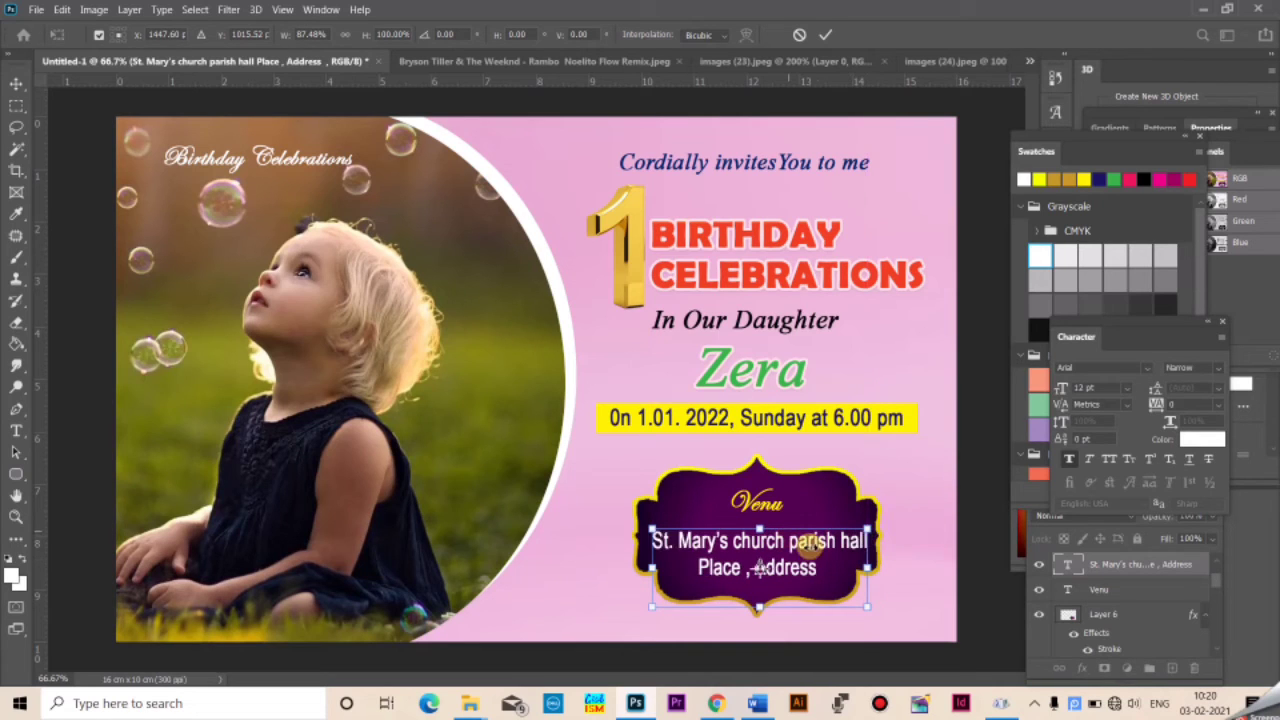
key("Return")
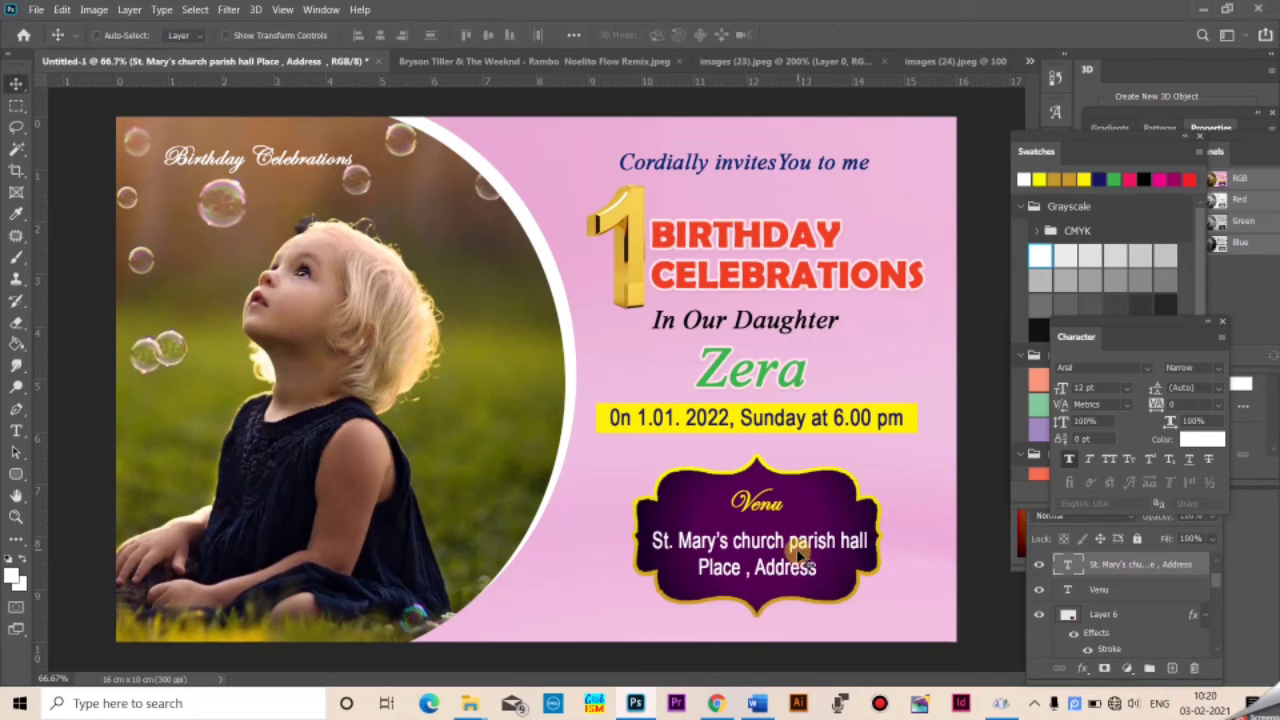
Underline the "Venu" heading on the purple panel
right_click(745, 500)
left_click(765, 501)
left_click(16, 430)
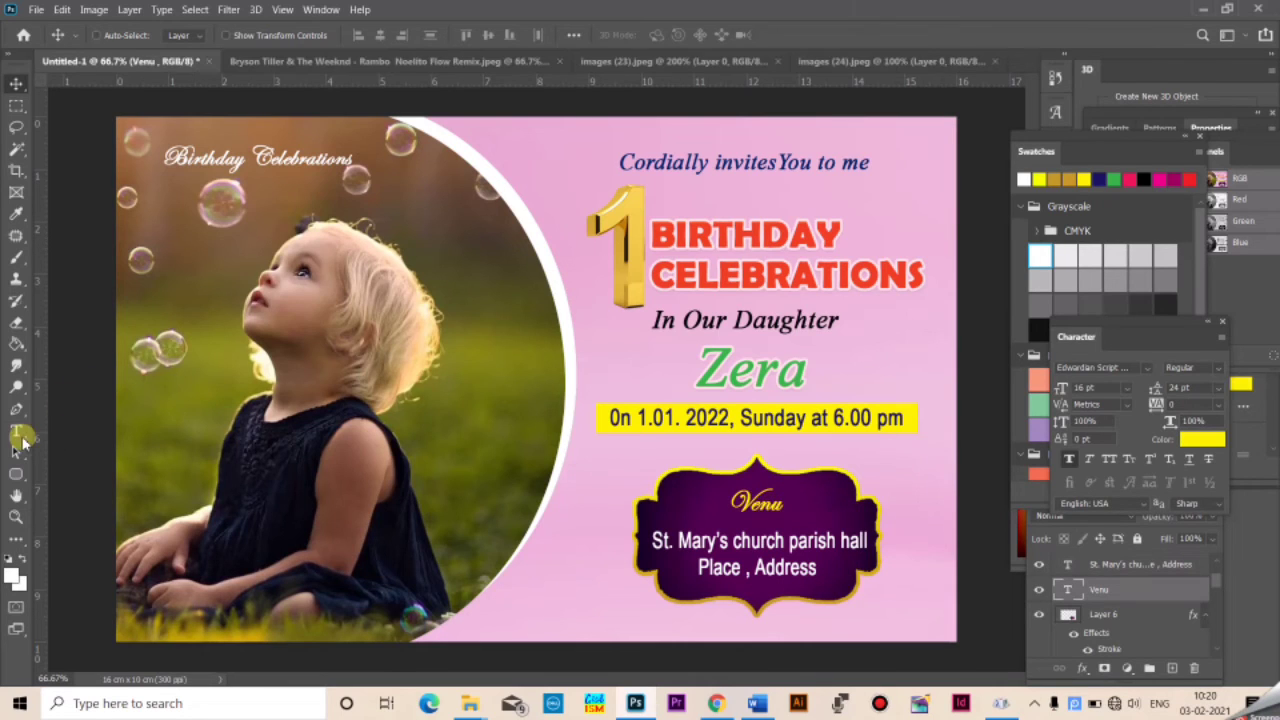
left_click(745, 503)
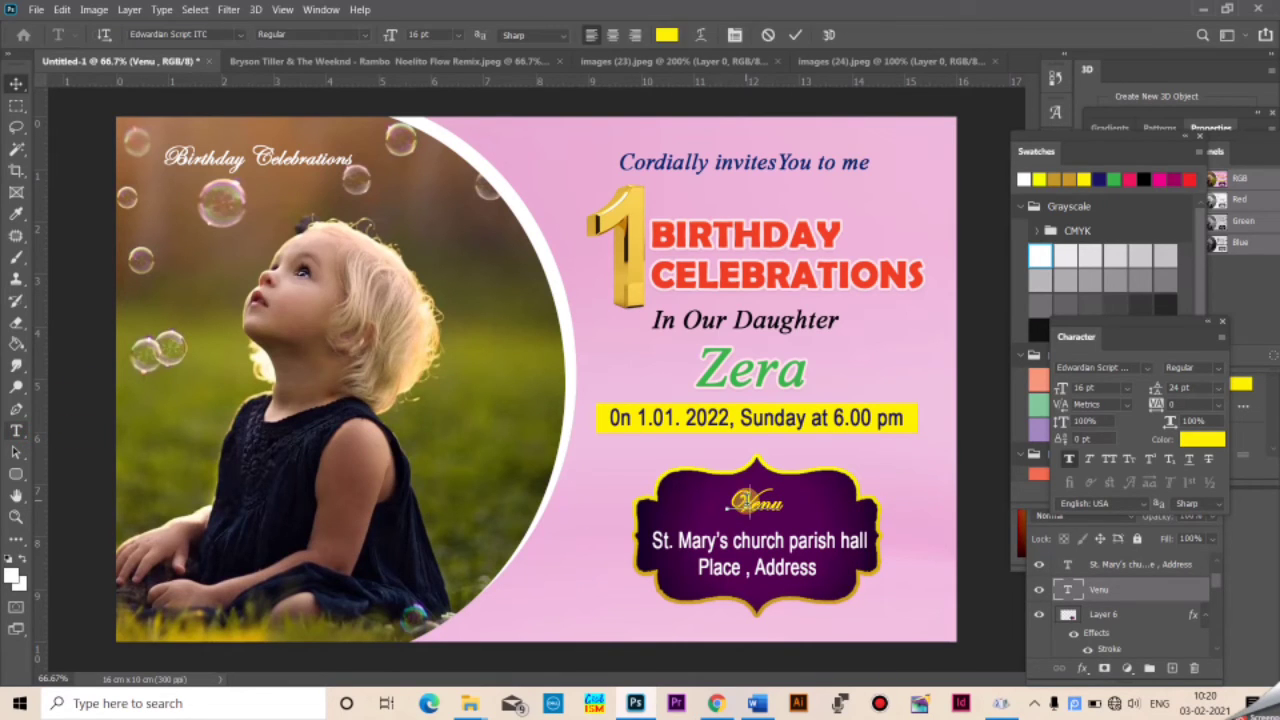
key("ctrl+a")
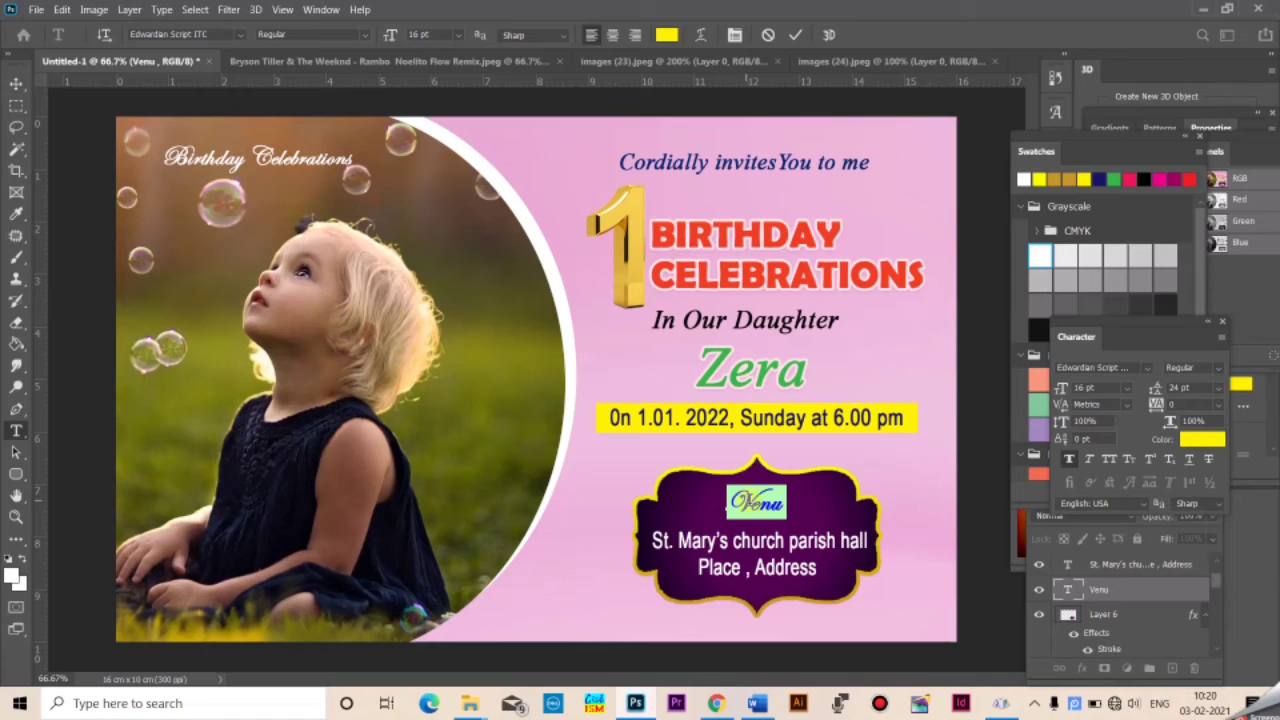
left_click(1187, 463)
left_click(778, 497)
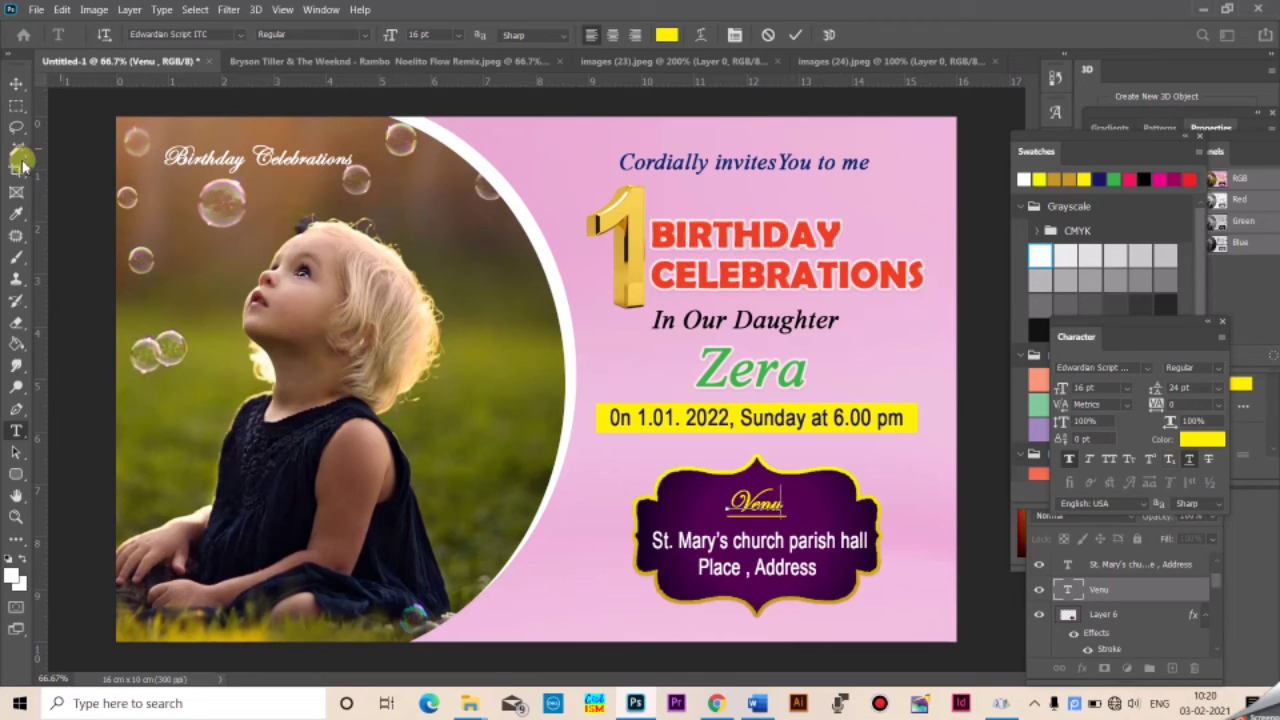
left_click(17, 84)
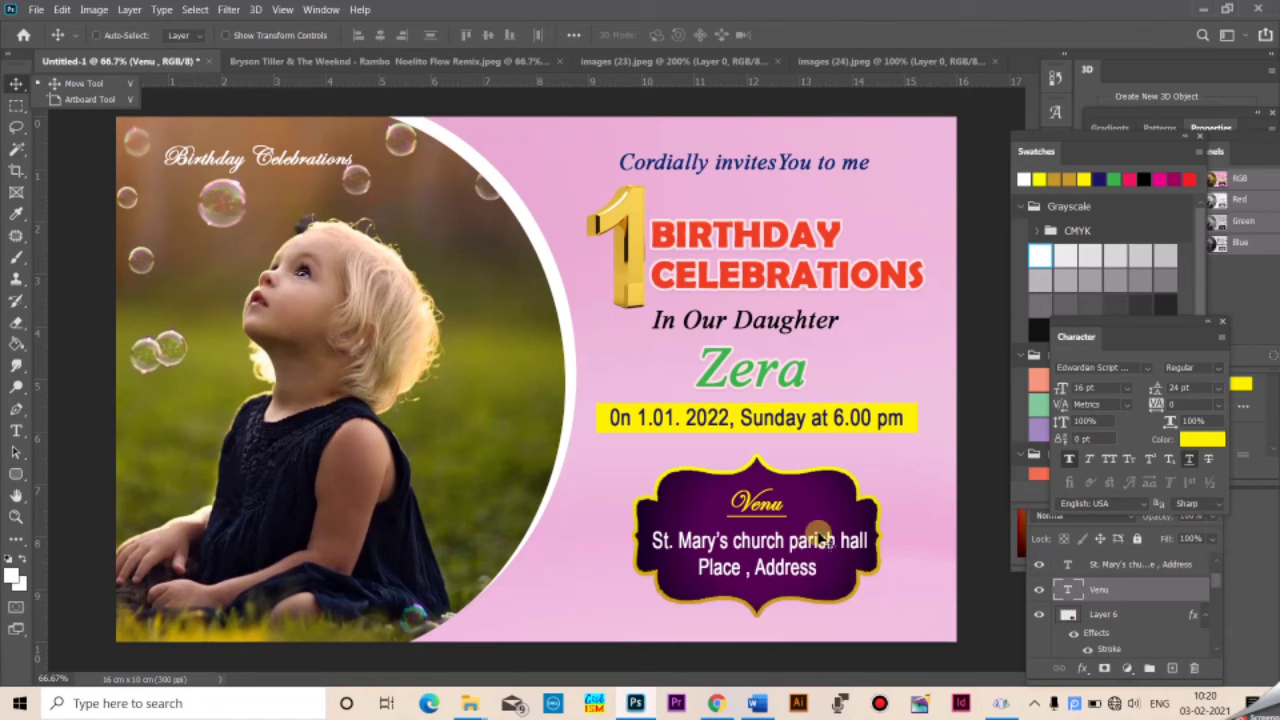
Scale the parish hall and address text down to about 89.5% and centre it beneath "Venu" on the panel
right_click(762, 545)
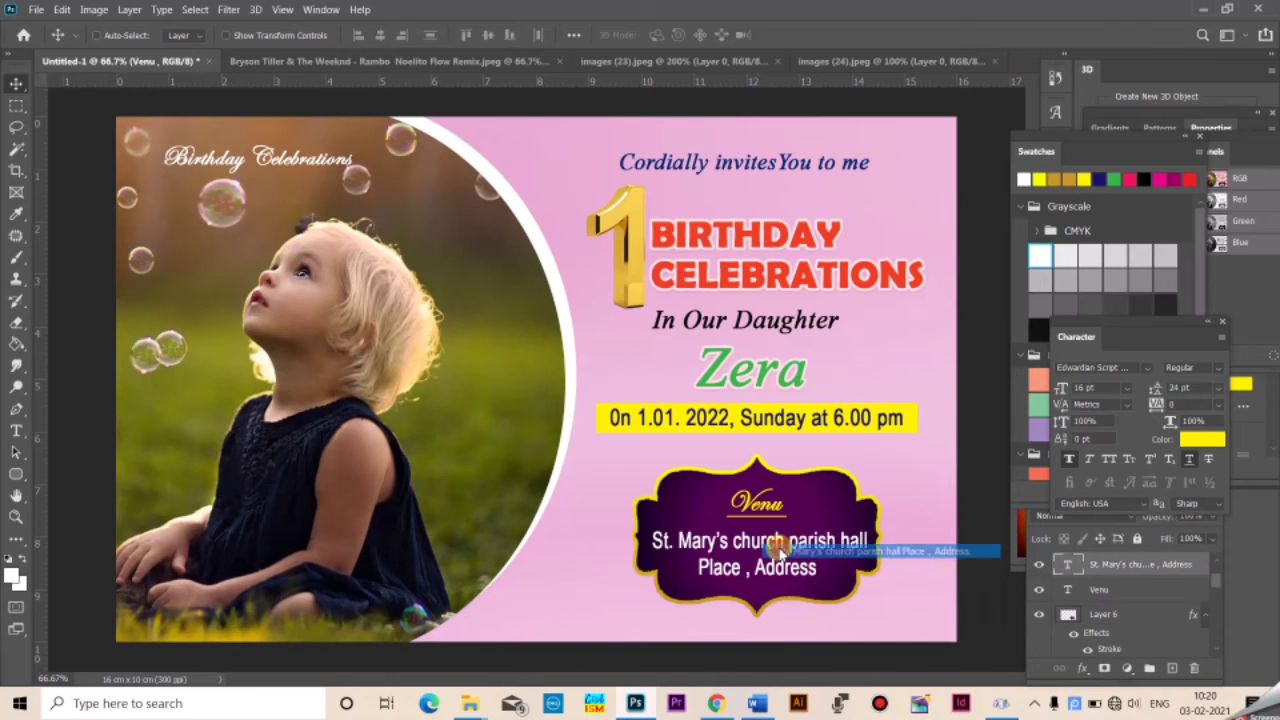
left_click(790, 545)
key("ctrl+t")
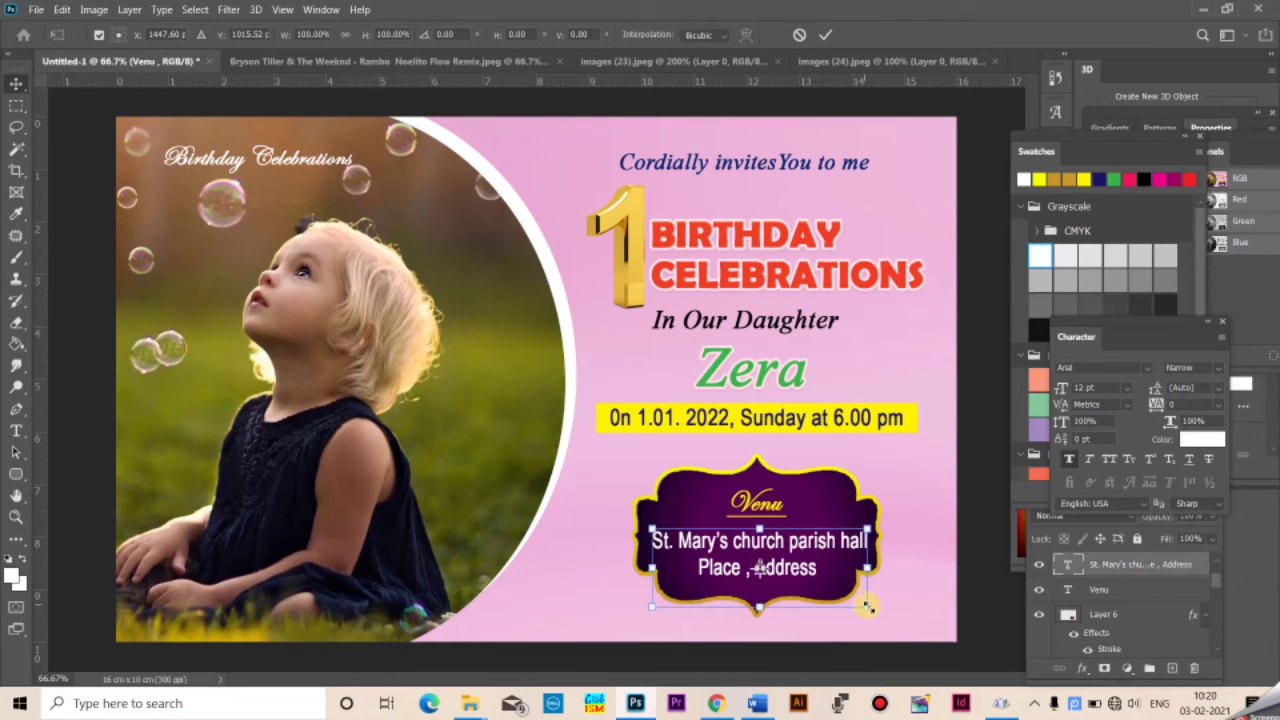
left_click_drag(868, 606, 840, 588)
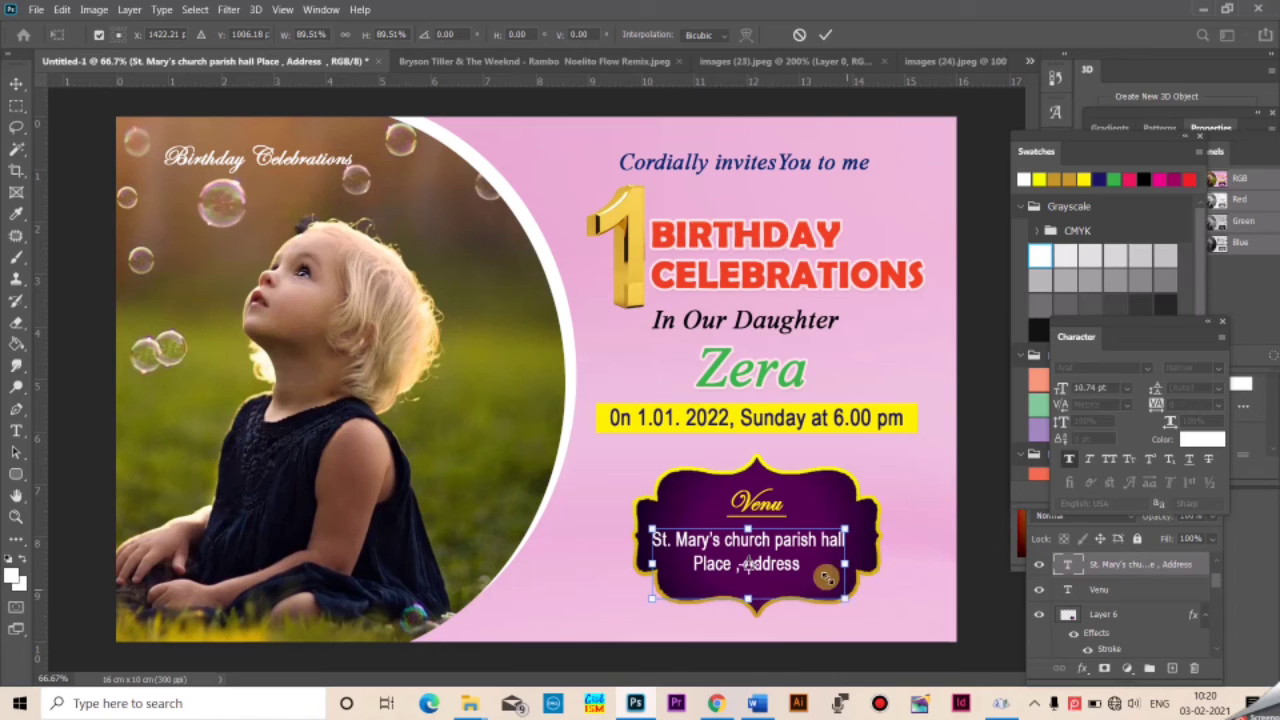
key("Return")
double_click(763, 541)
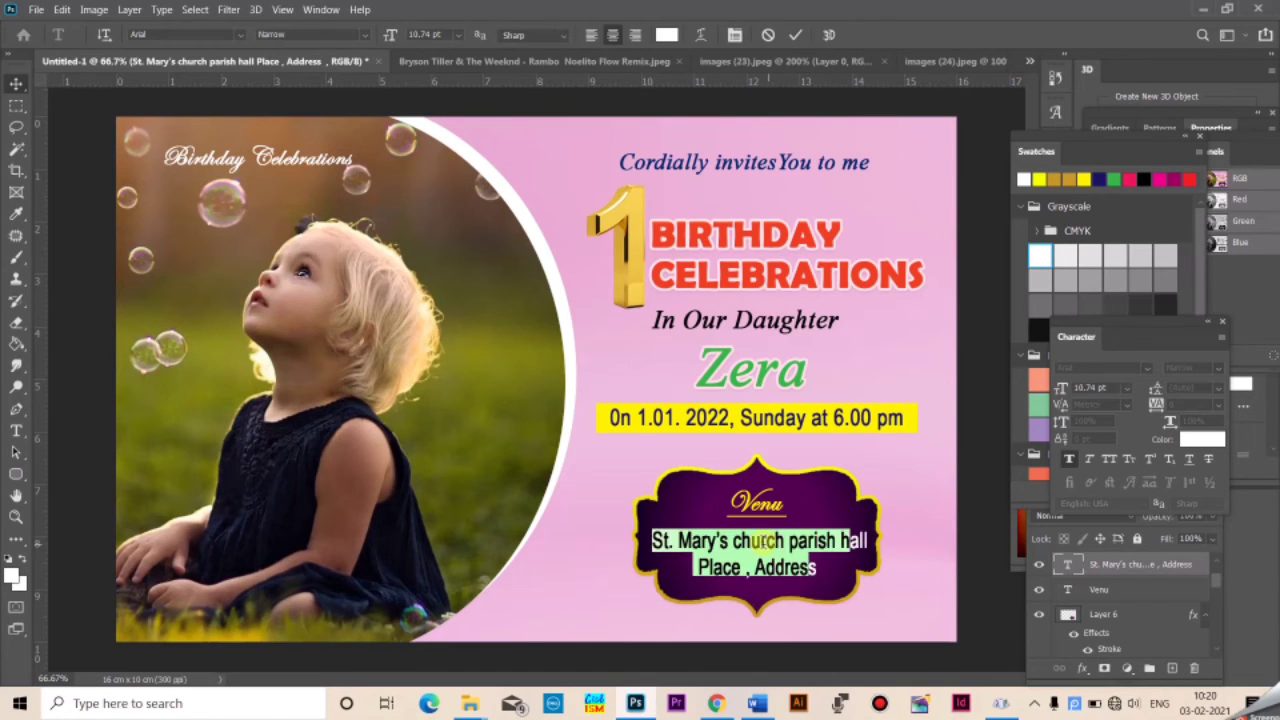
left_click(763, 541)
left_click(17, 85)
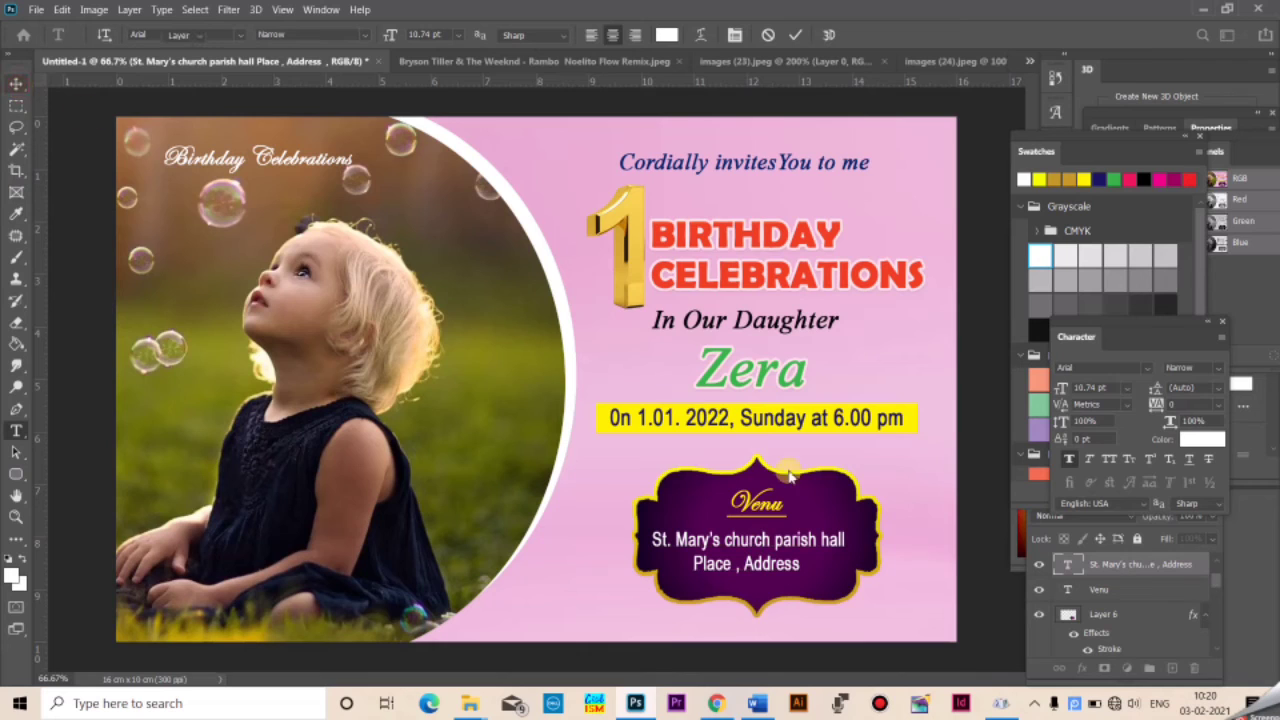
left_click_drag(787, 541, 804, 541)
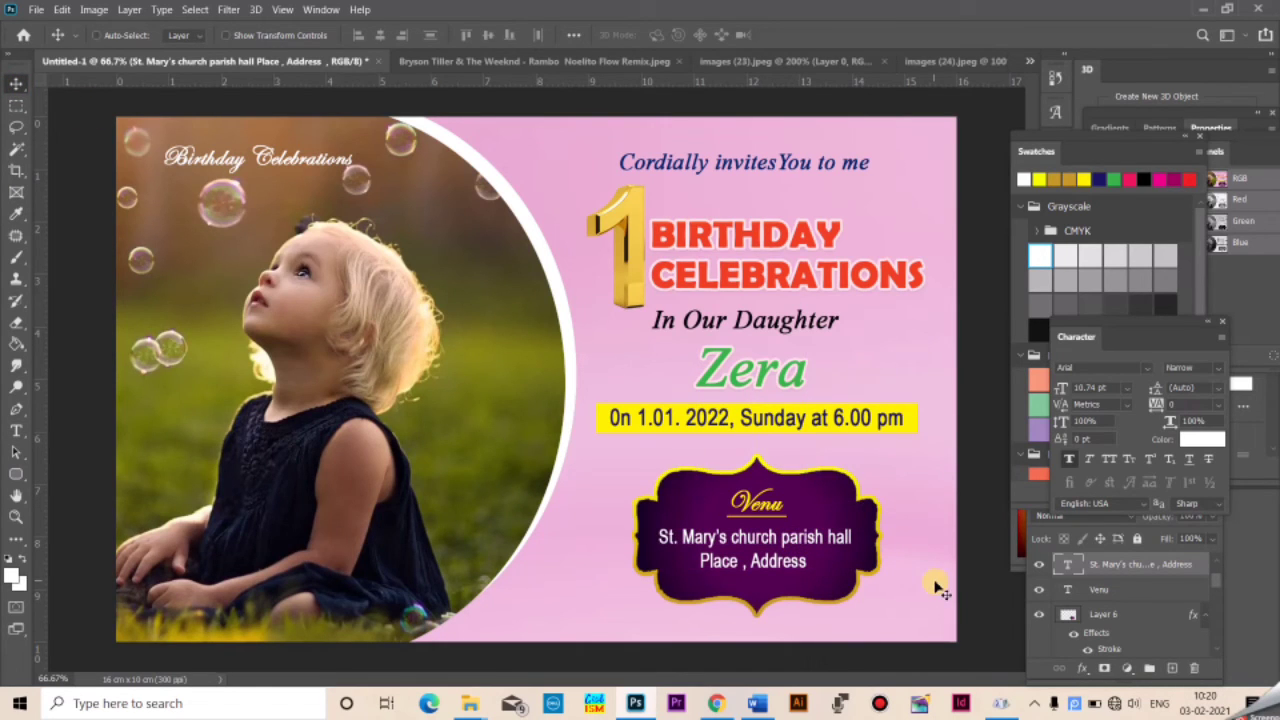
Switch to Word, select the "Invited by" line and the name line below it, and return to Photoshop
key("alt+Tab")
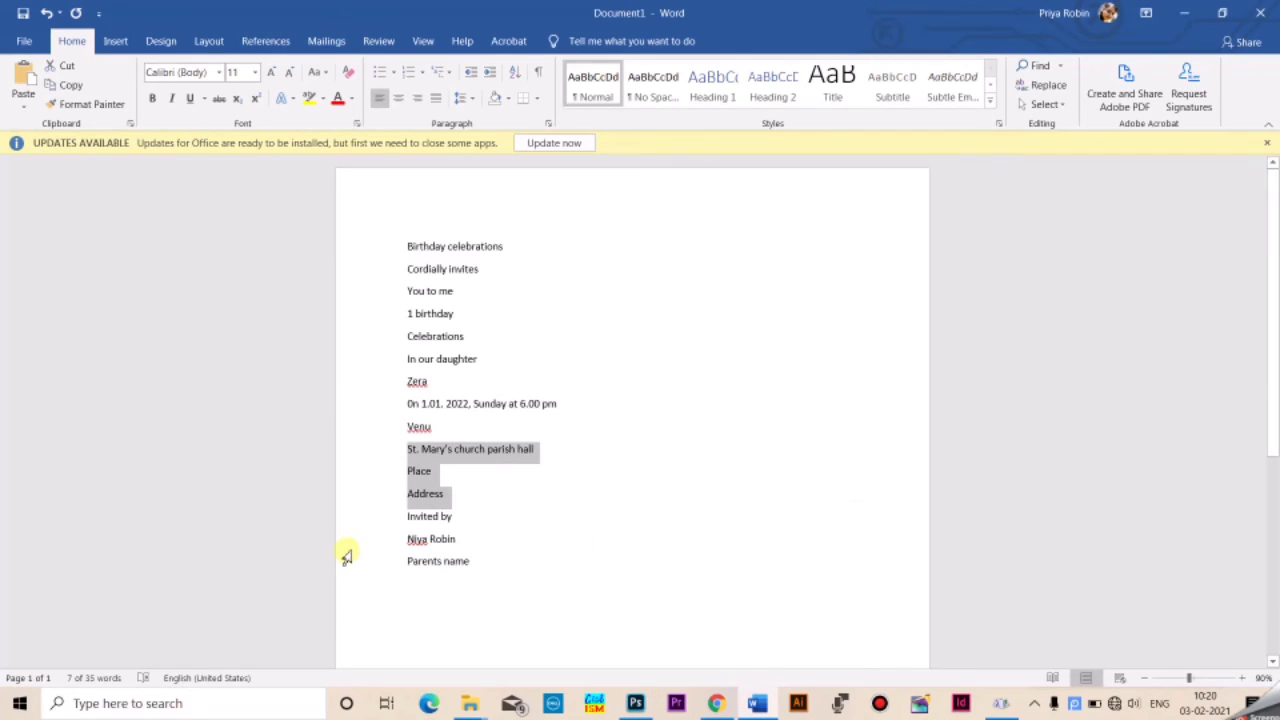
left_click(358, 541)
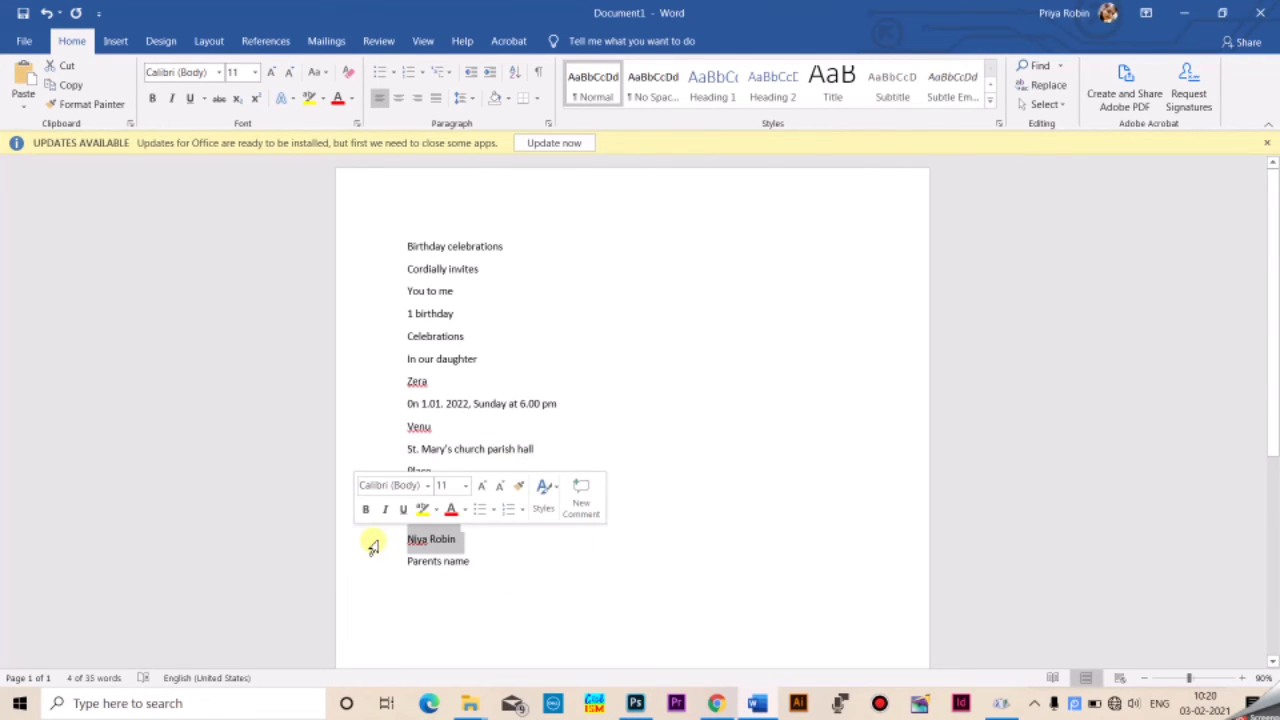
key("shift+Up")
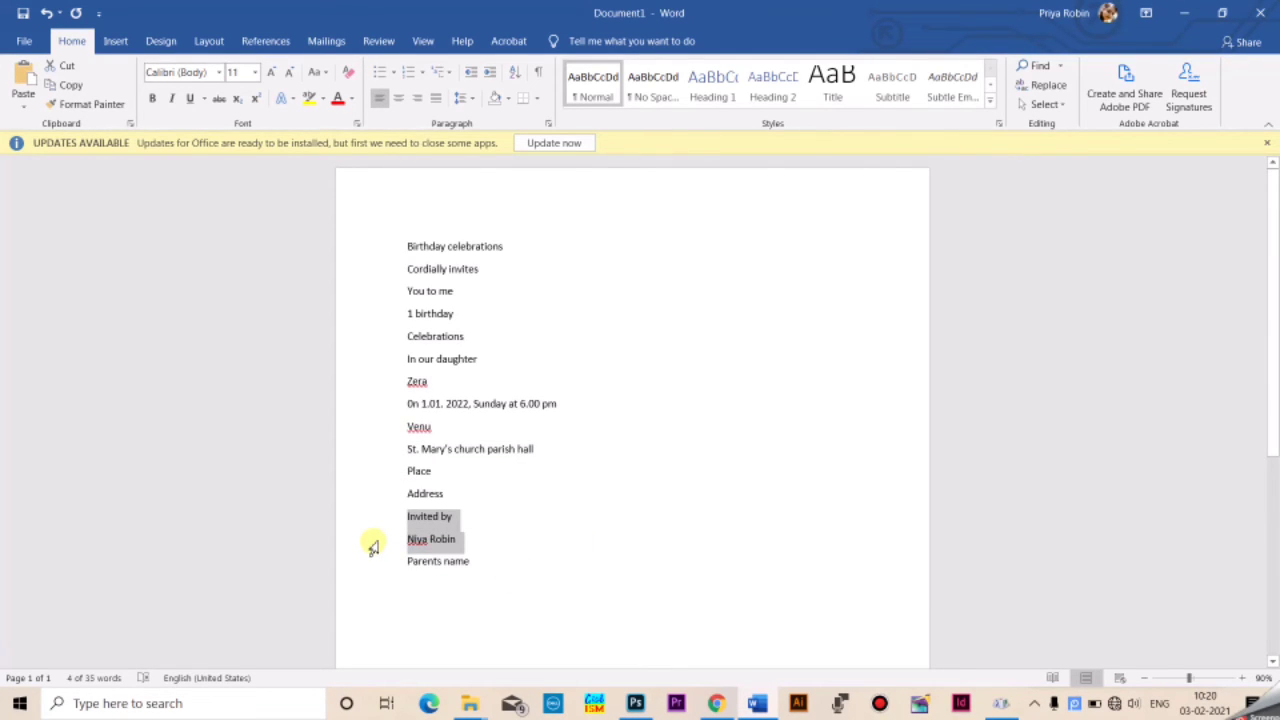
key("alt+Tab")
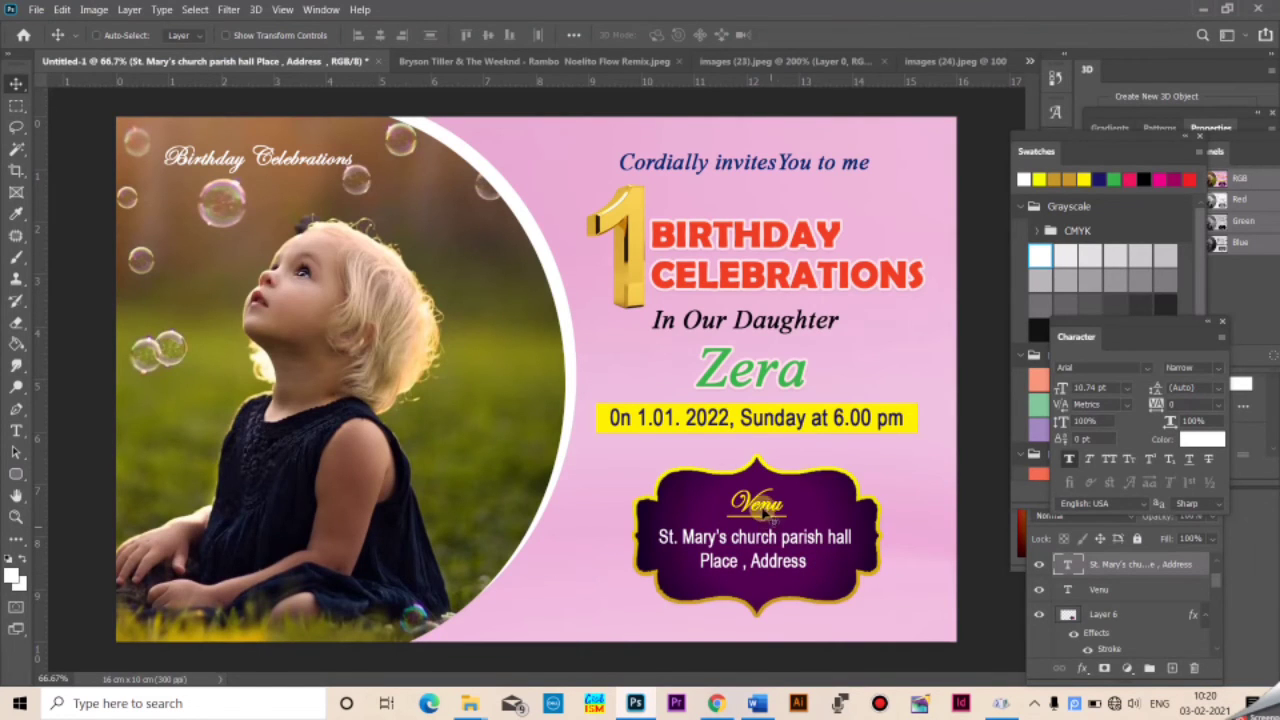
Select "Venu", the hall and address text and the purple panel together, and move them up closer to the yellow date strip
right_click(756, 499)
left_click(773, 508)
right_click(727, 538)
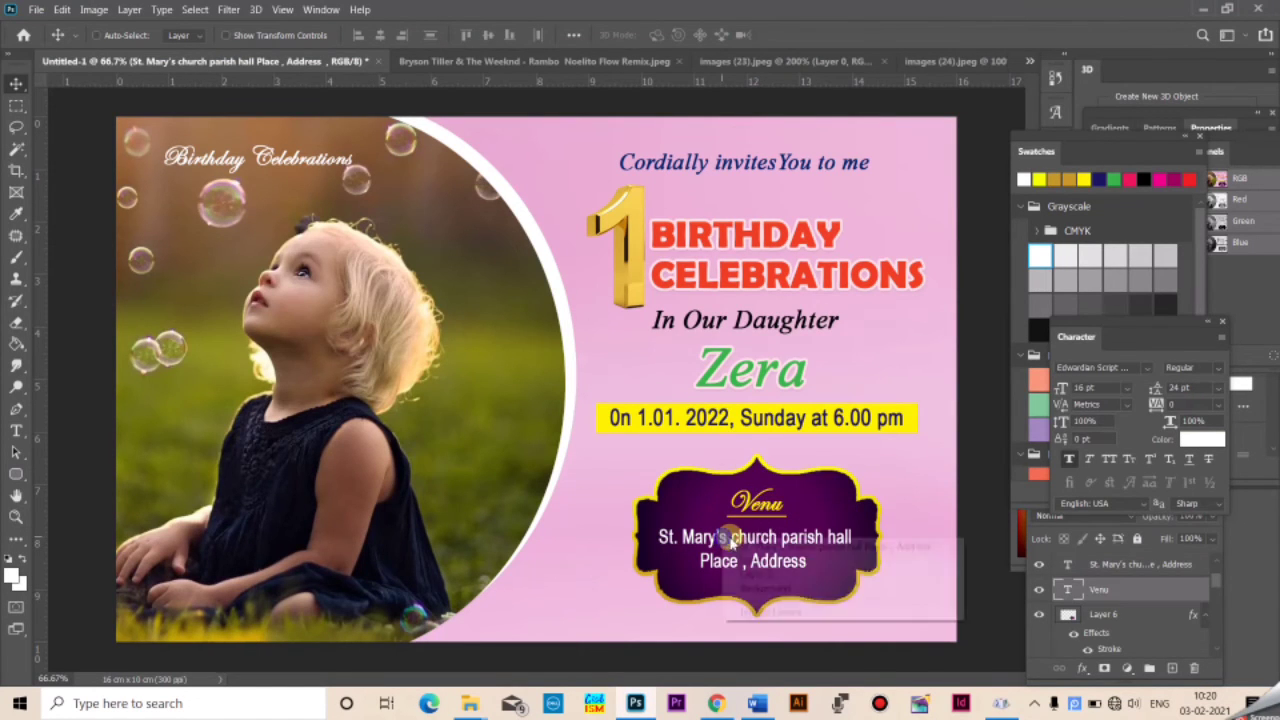
left_click(752, 547)
right_click(804, 491)
left_click(824, 498, "shift")
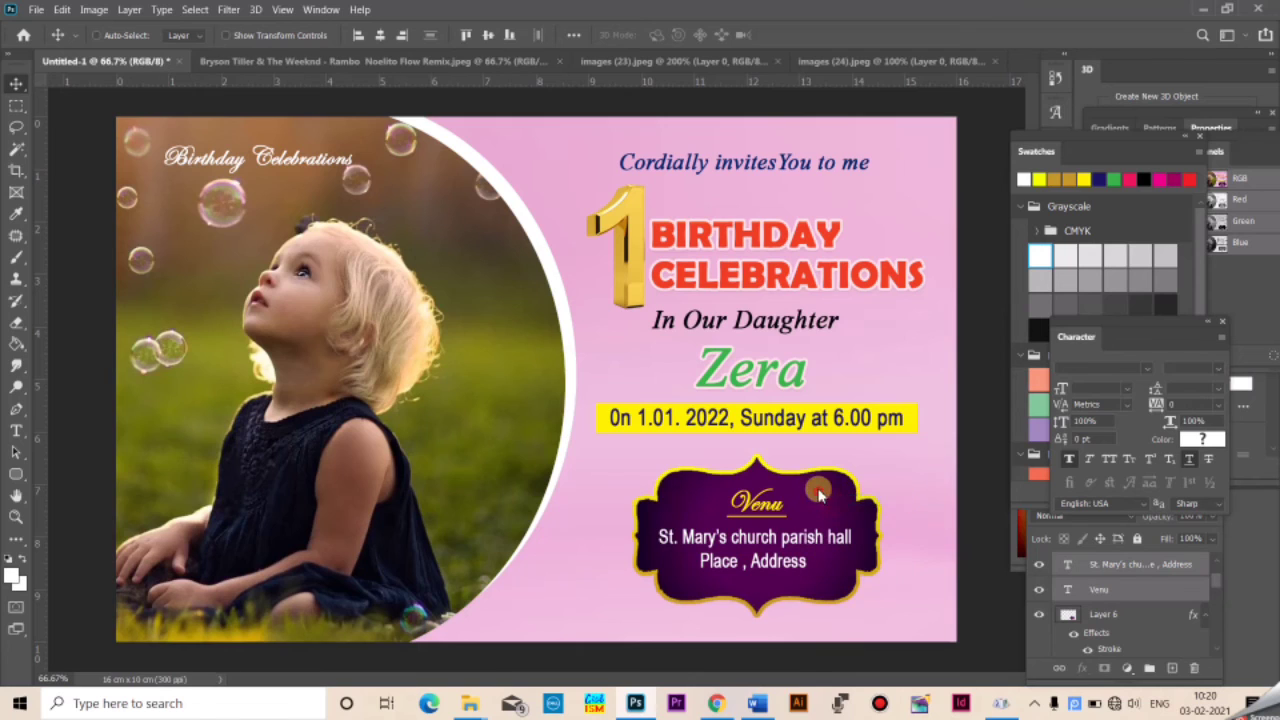
left_click_drag(819, 492, 818, 481)
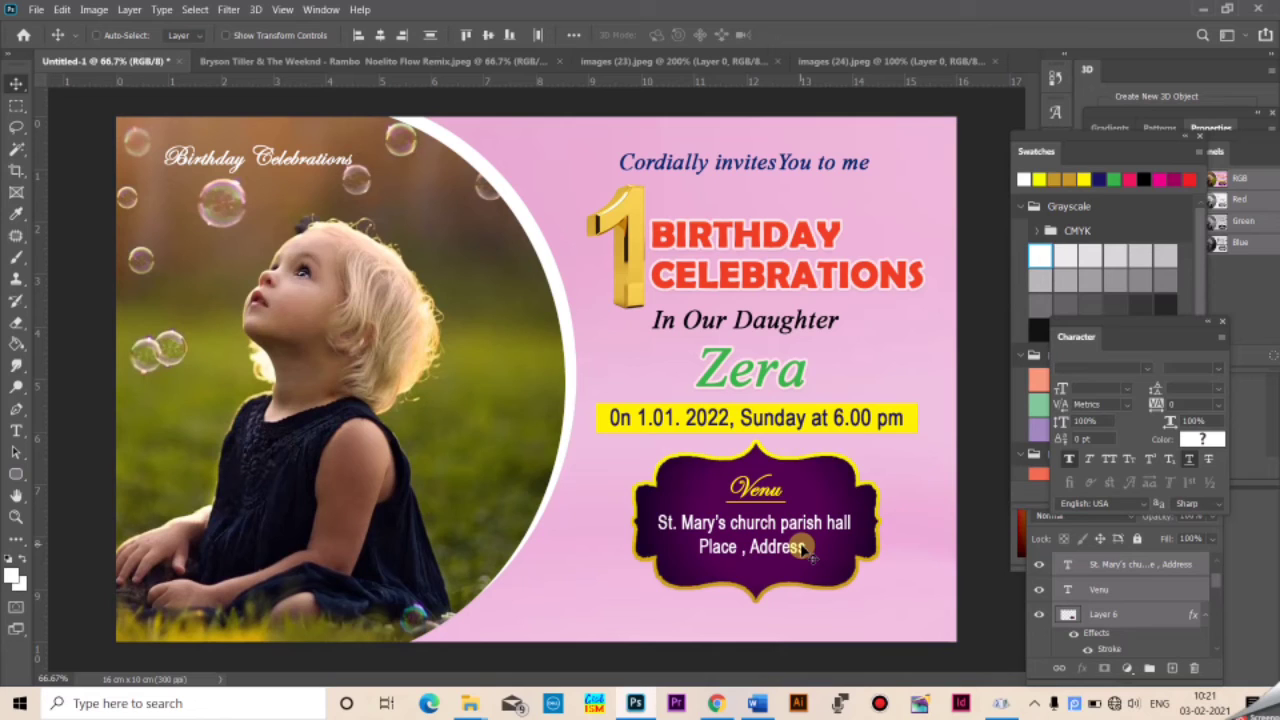
Add a placeholder text layer below the purple panel
left_click(16, 431)
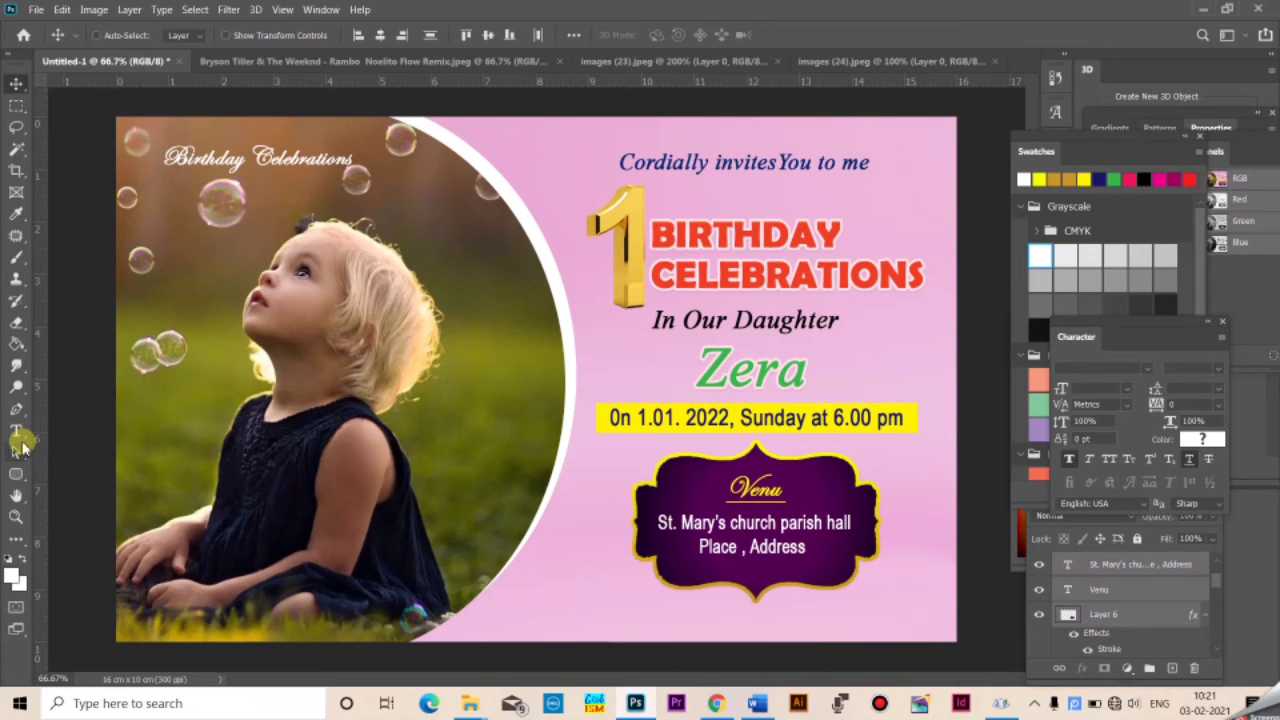
left_click(598, 620)
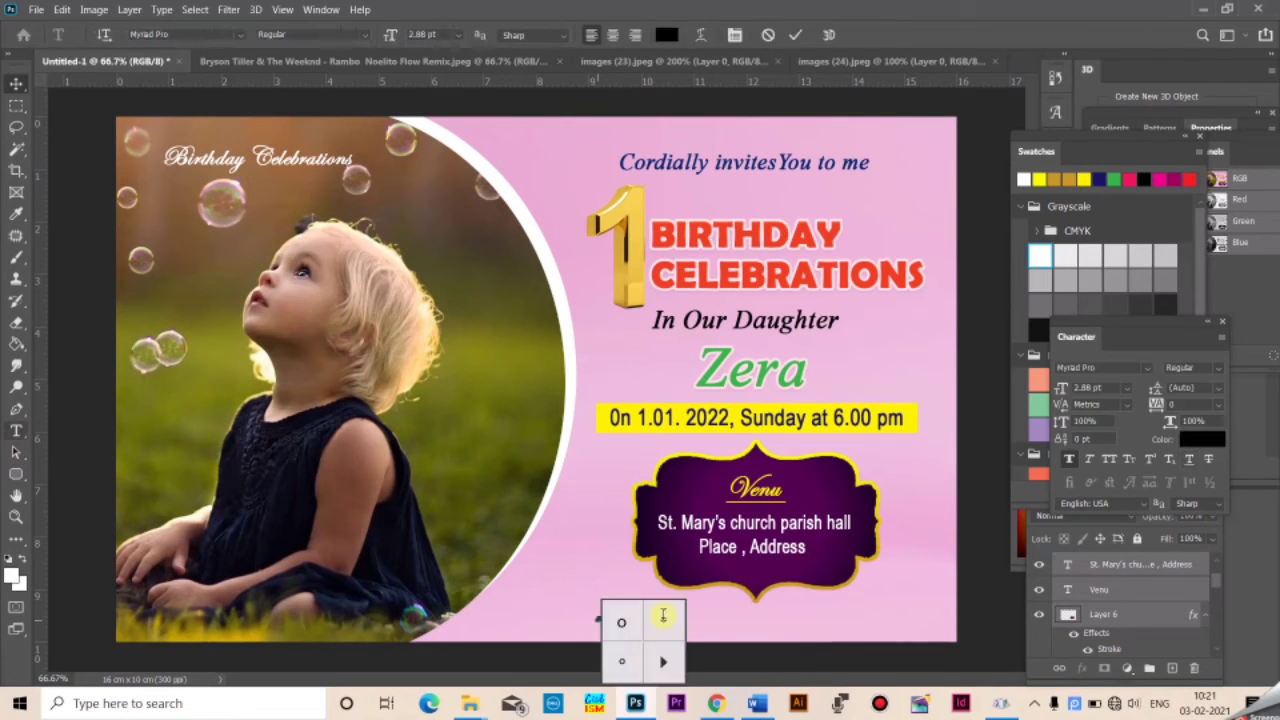
left_click(17, 80)
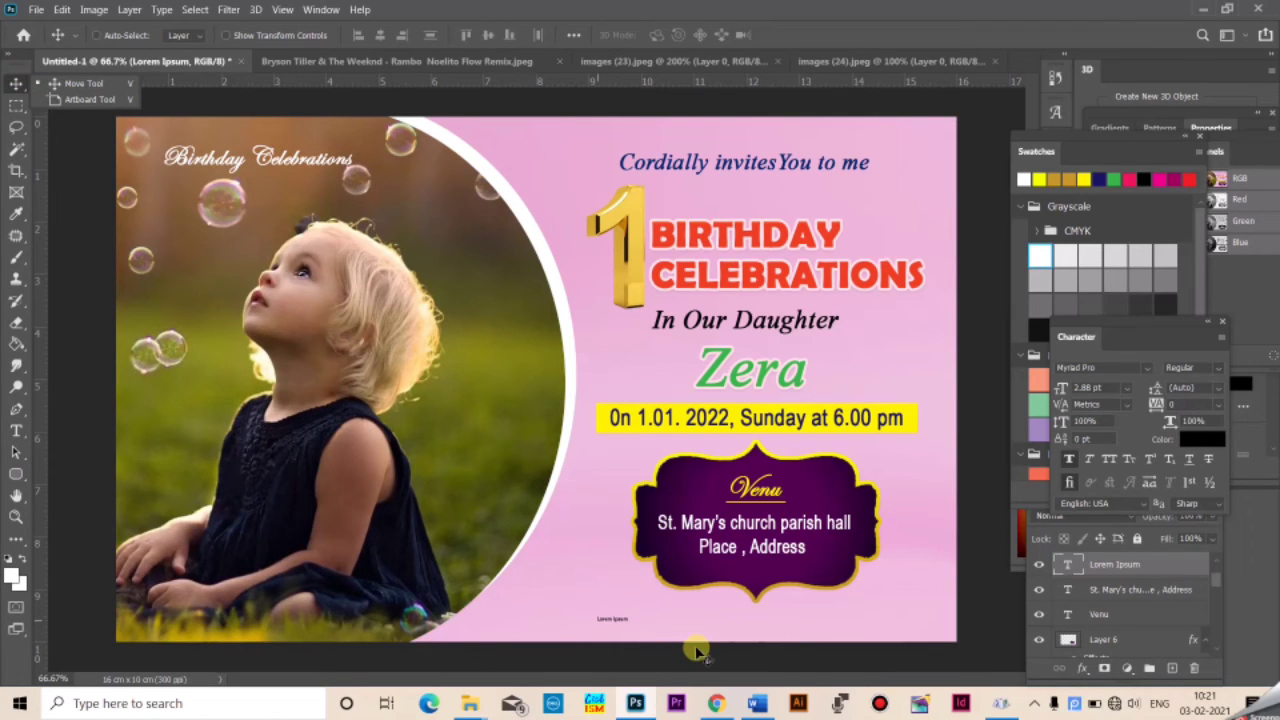
Switch to Word, copy the "Invited by" line and the name line below it, and return to Photoshop
left_click(757, 703)
left_click(371, 539)
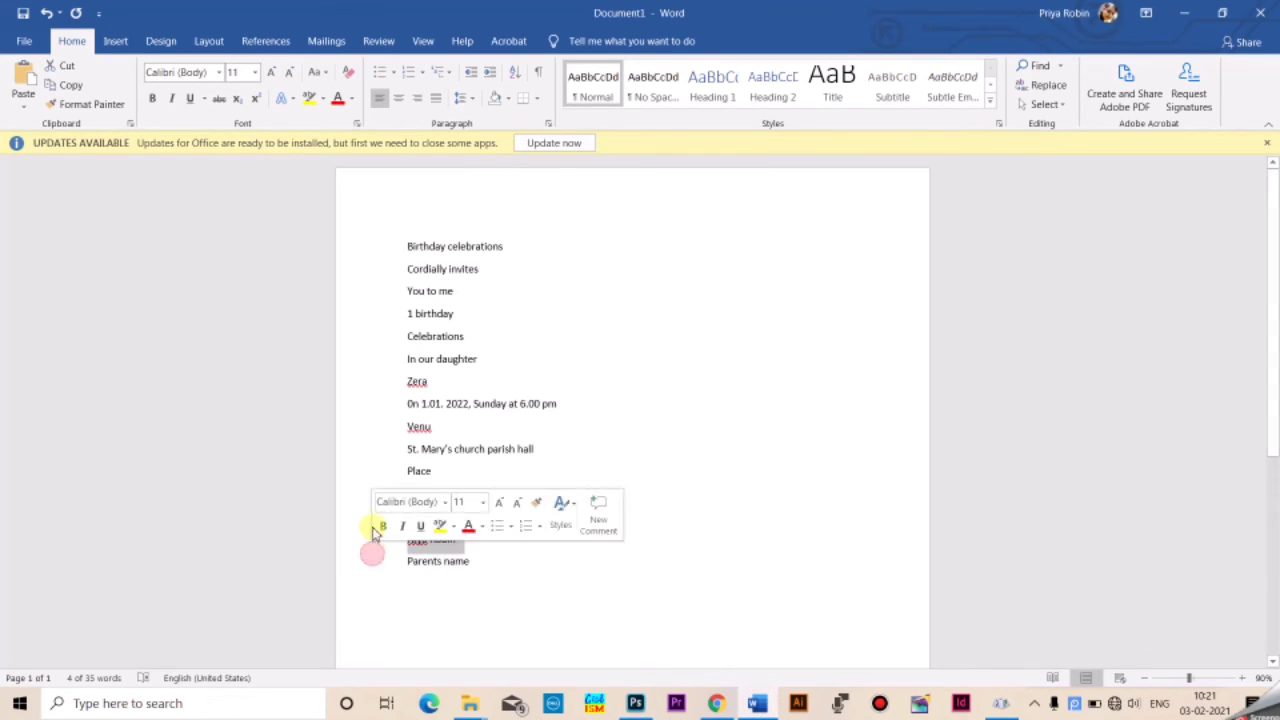
left_click(300, 471)
left_click_drag(387, 524, 389, 543)
key("ctrl+c")
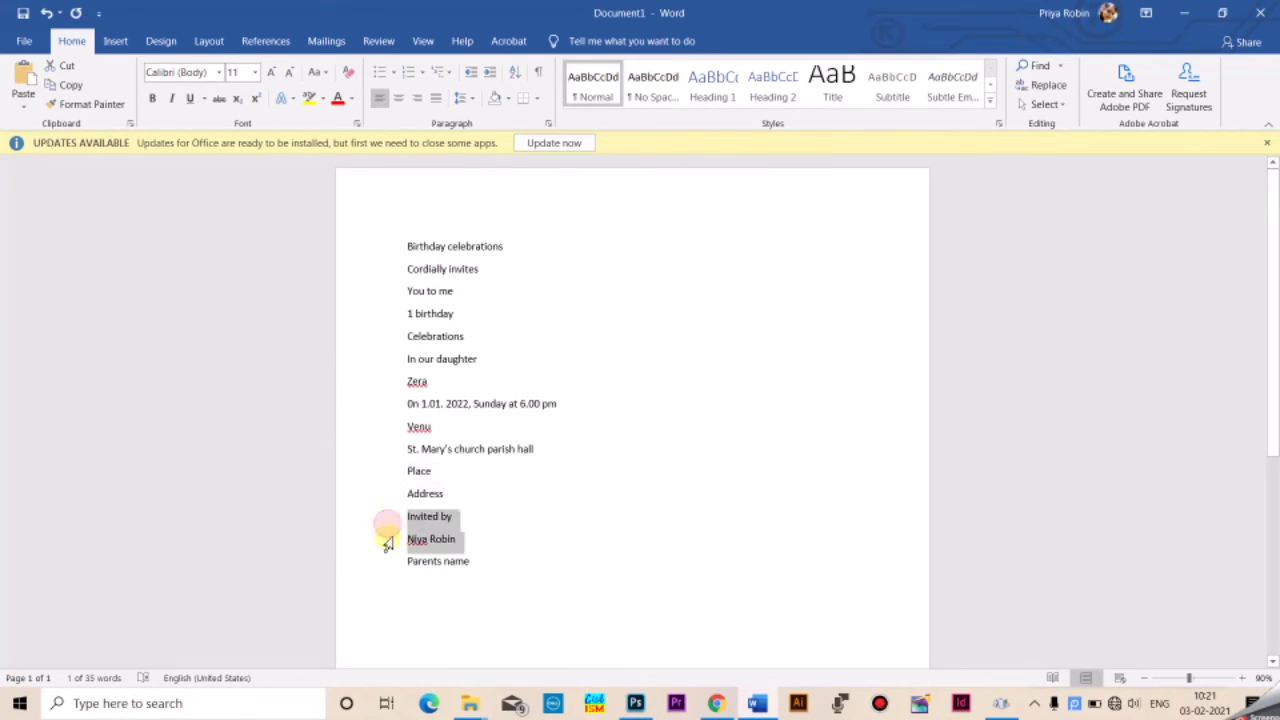
key("alt+Tab")
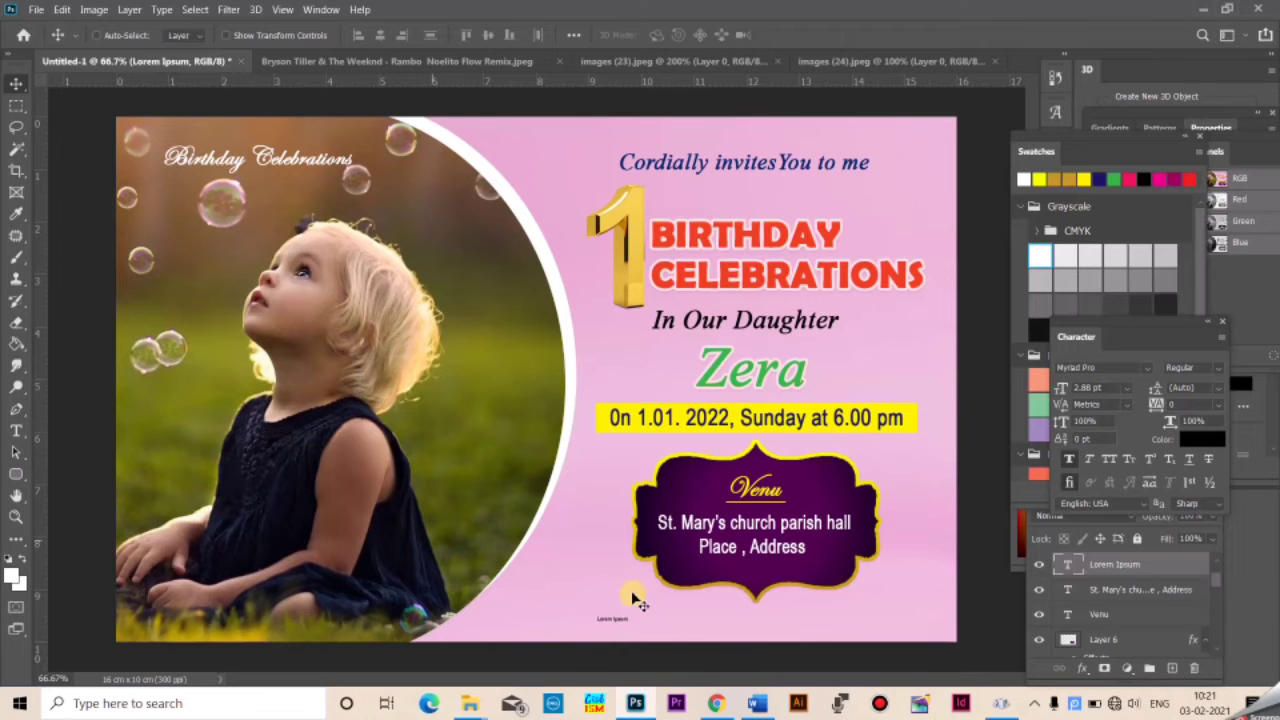
Delete the "Lorem Ipsum" placeholder text below the purple panel and activate the Type tool
left_click_drag(618, 609, 618, 602)
key("Delete")
left_click(16, 430)
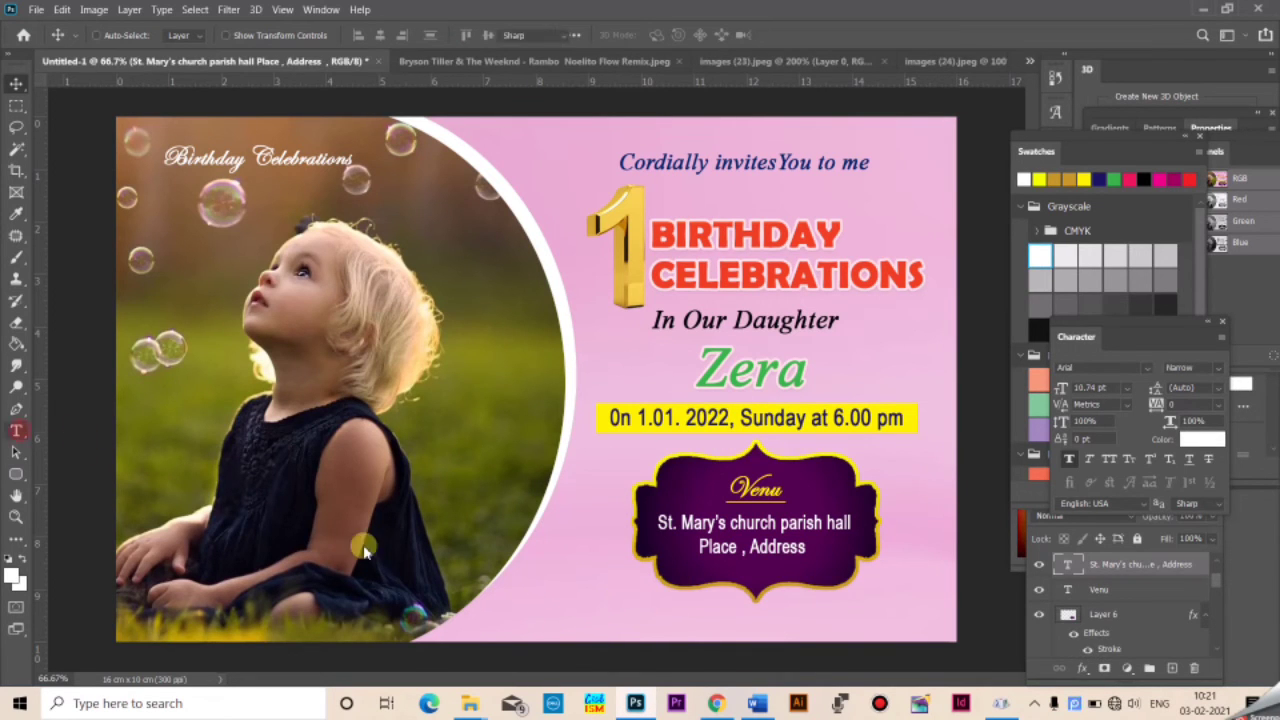
Paste the copied "Invited by" and name lines as a new text layer below the purple panel and colour them dark green
left_click(655, 621)
key("ctrl+v")
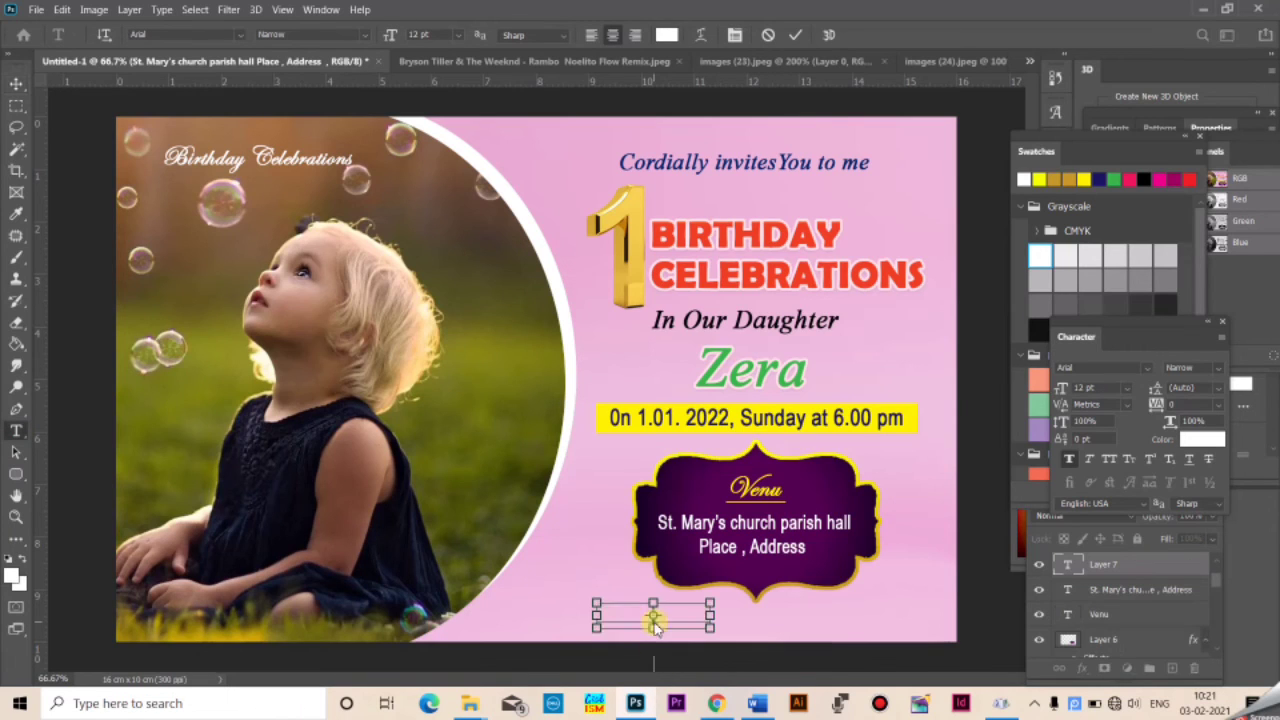
key("ctrl+a")
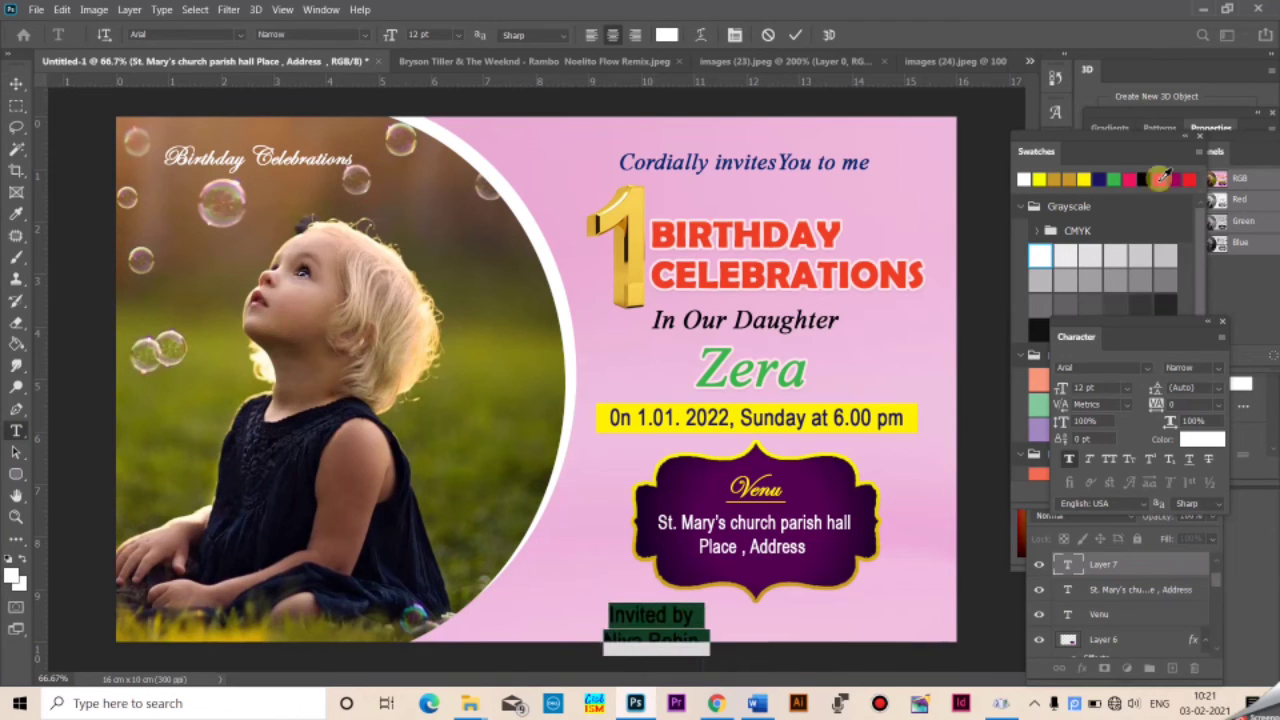
left_click(1141, 180)
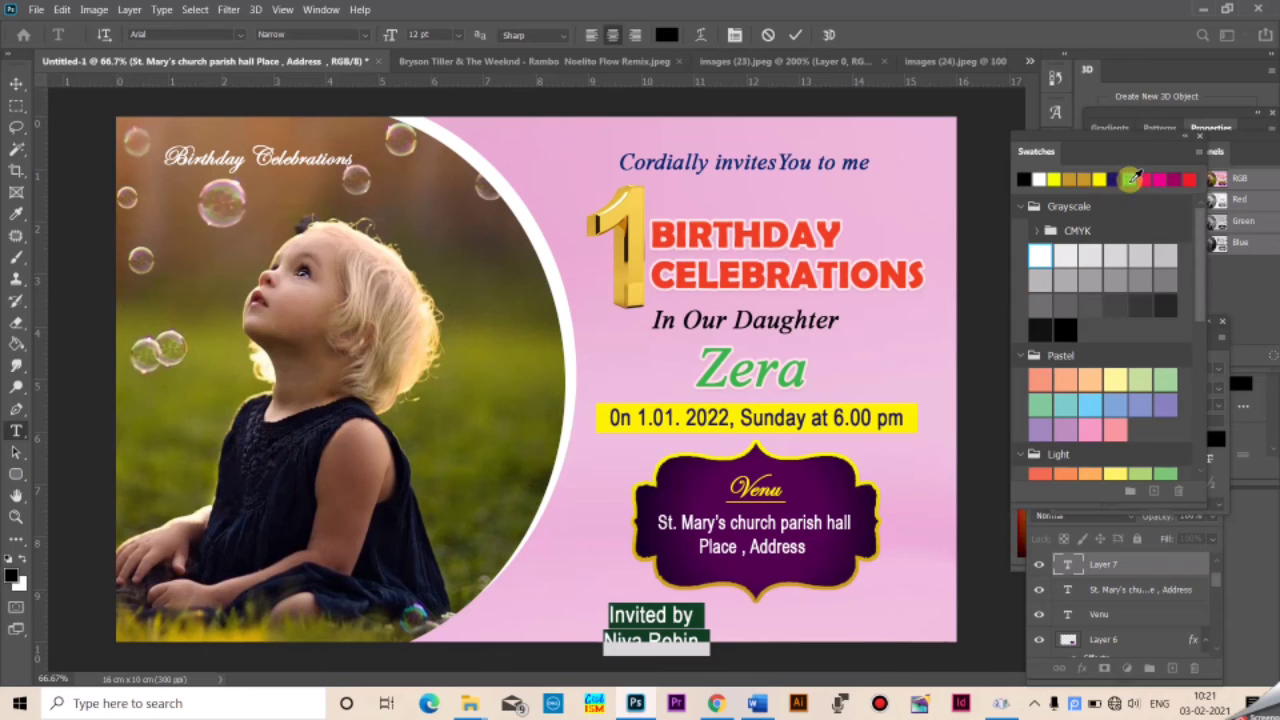
left_click(1129, 181)
left_click(1199, 394)
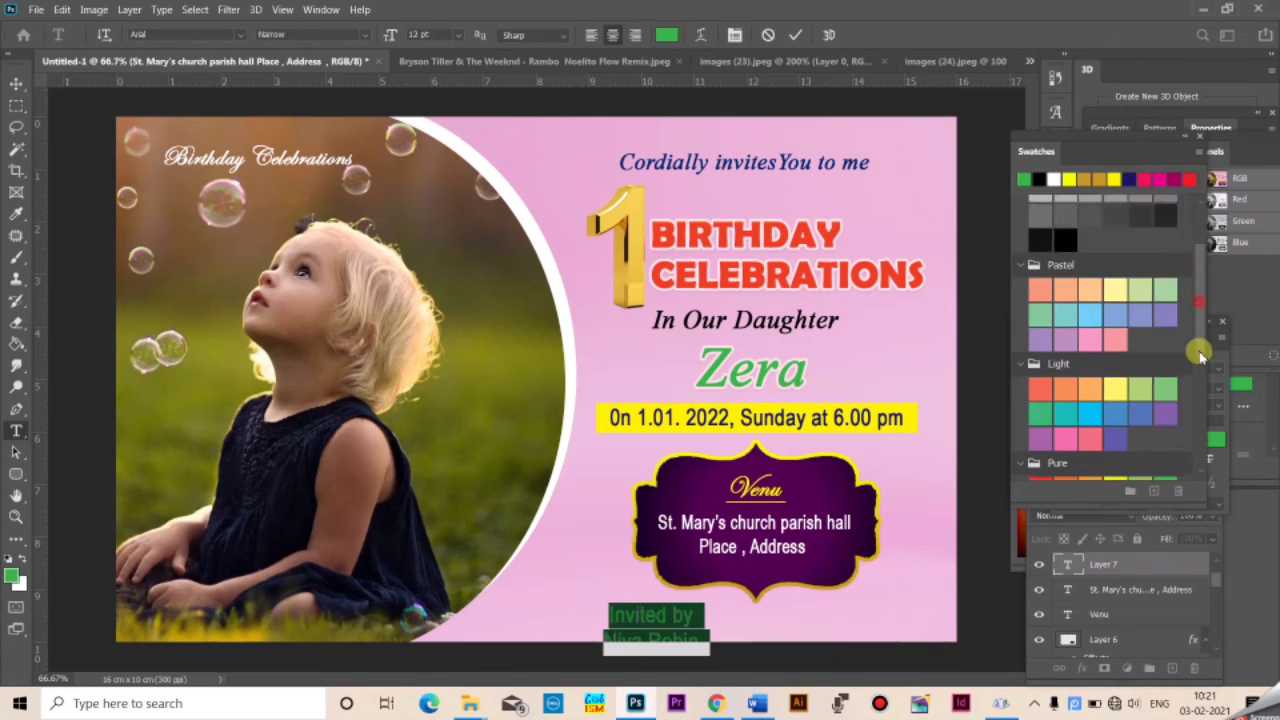
scroll(1199, 394, "down", 2)
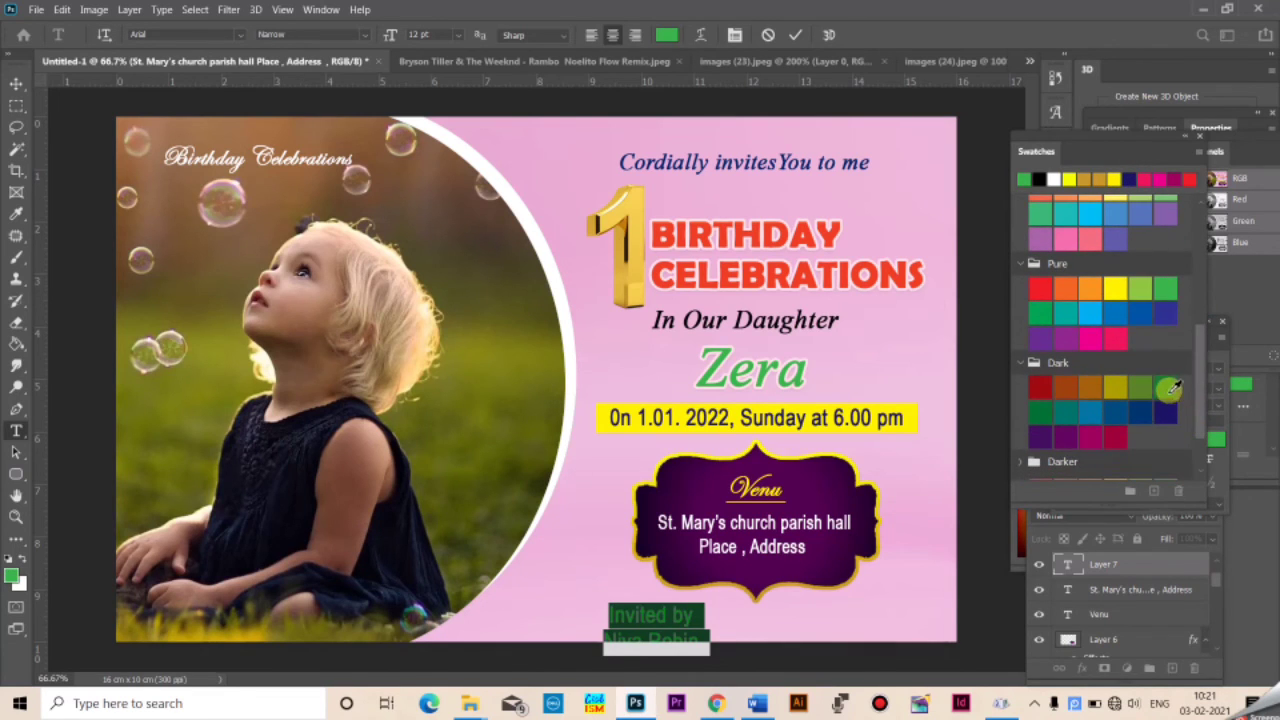
left_click(1042, 414)
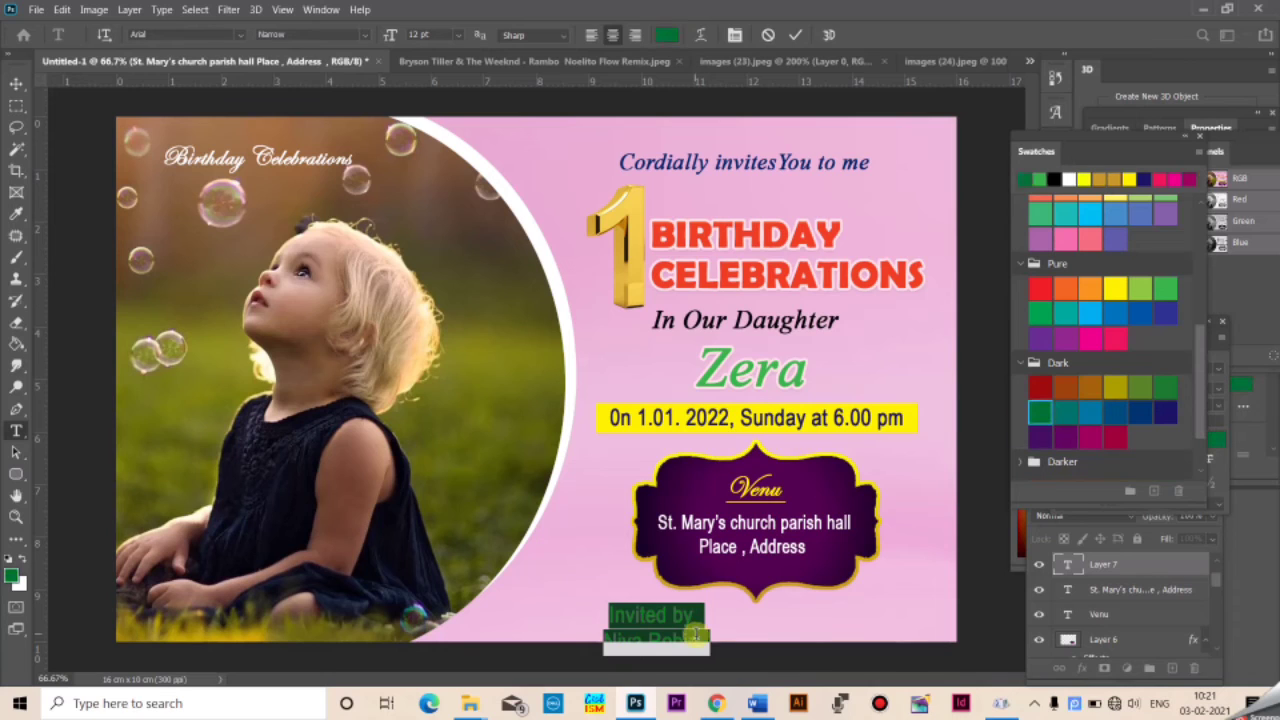
Join the name line onto the "Invited by" line so that the text forms a single line
left_click(694, 617)
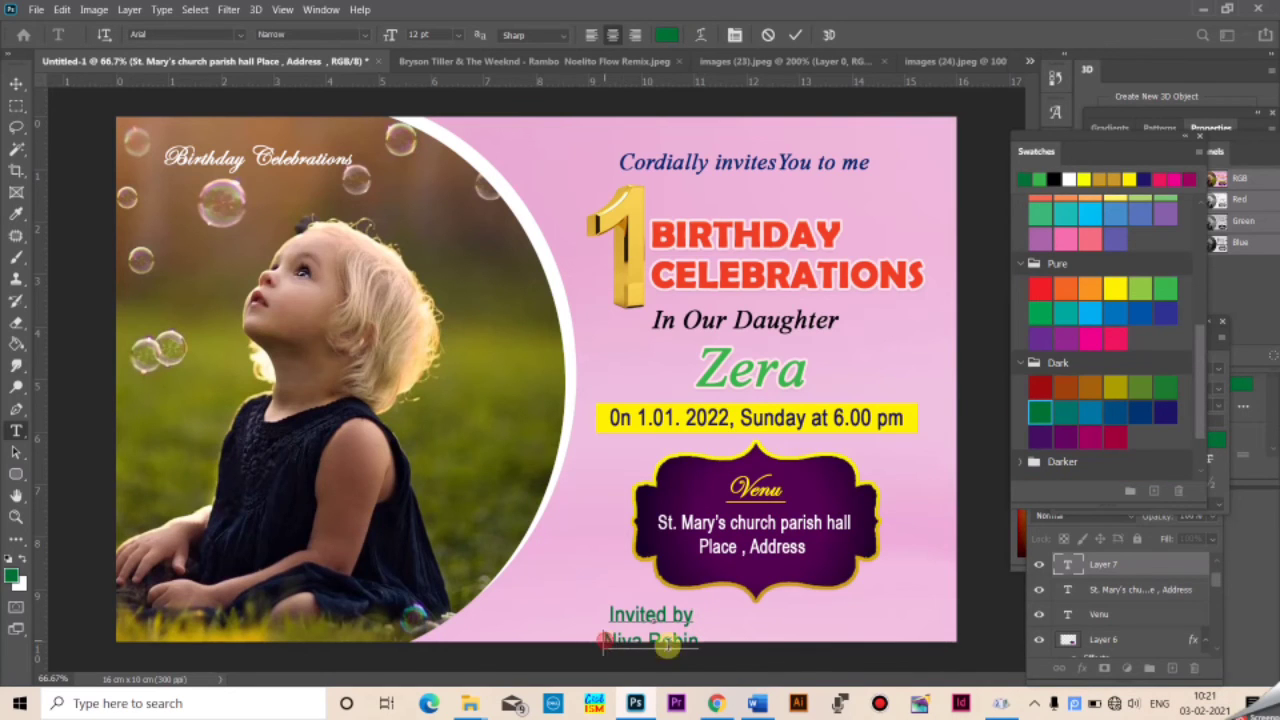
key("Delete")
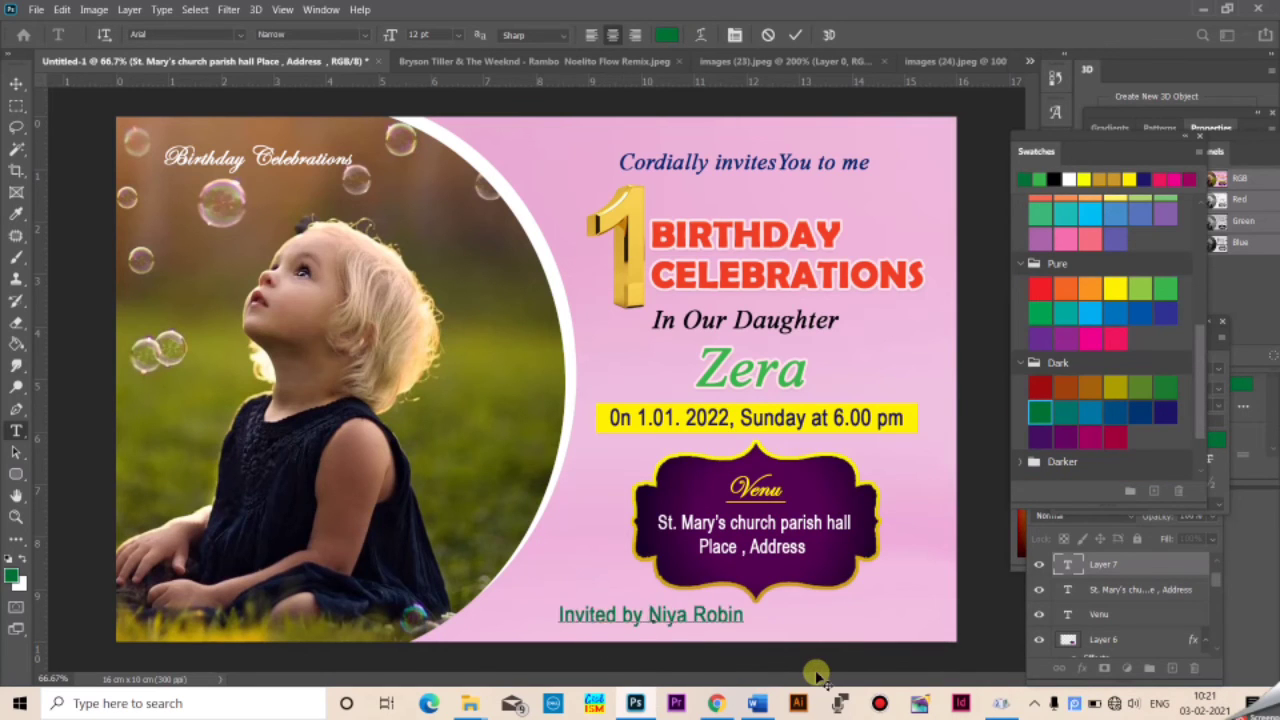
key("BackSpace")
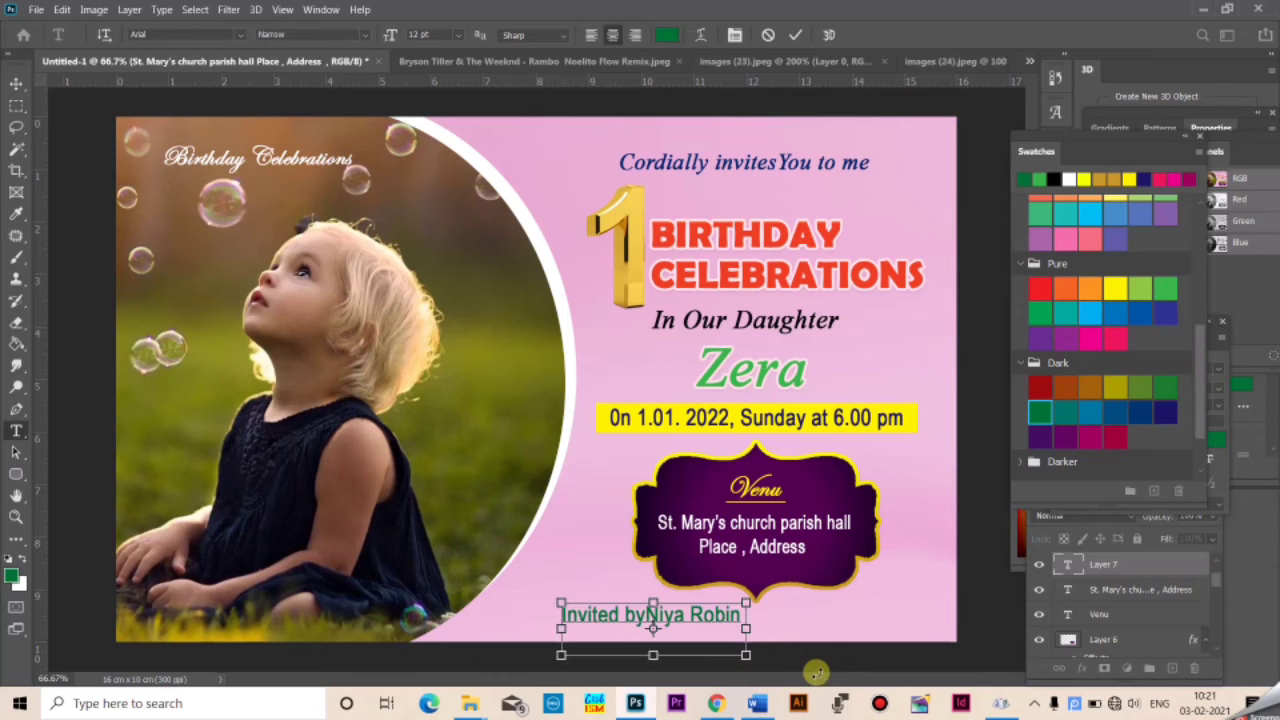
Reduce the "Invited by" text to 10 pt, space it from the name, and centre the line below the purple panel
key("ctrl+a")
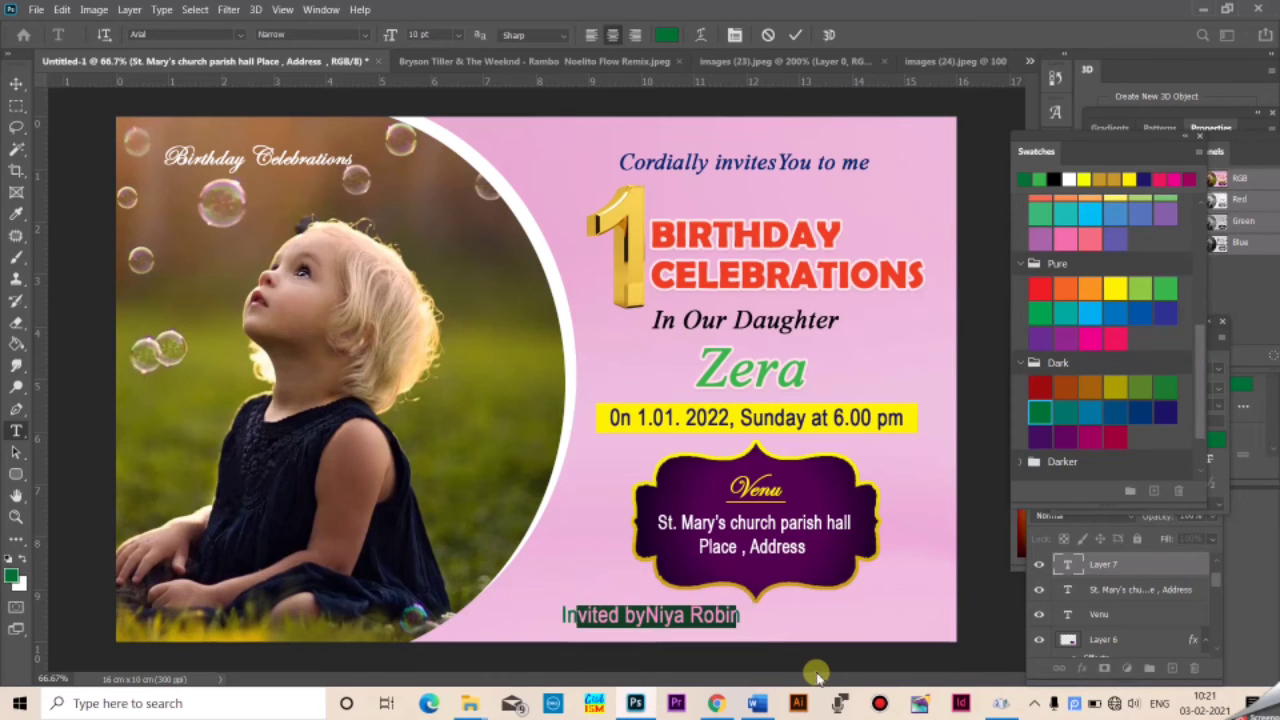
key("ctrl+shift+comma")
left_click(648, 614)
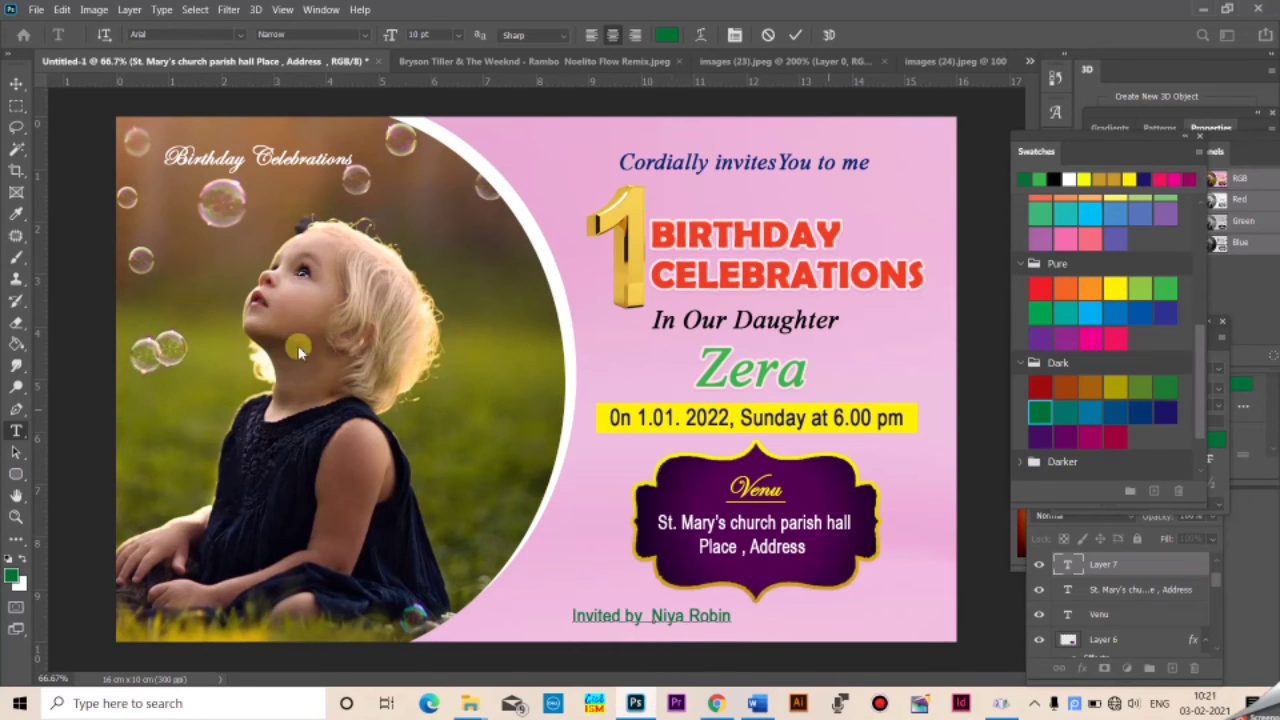
left_click(16, 85)
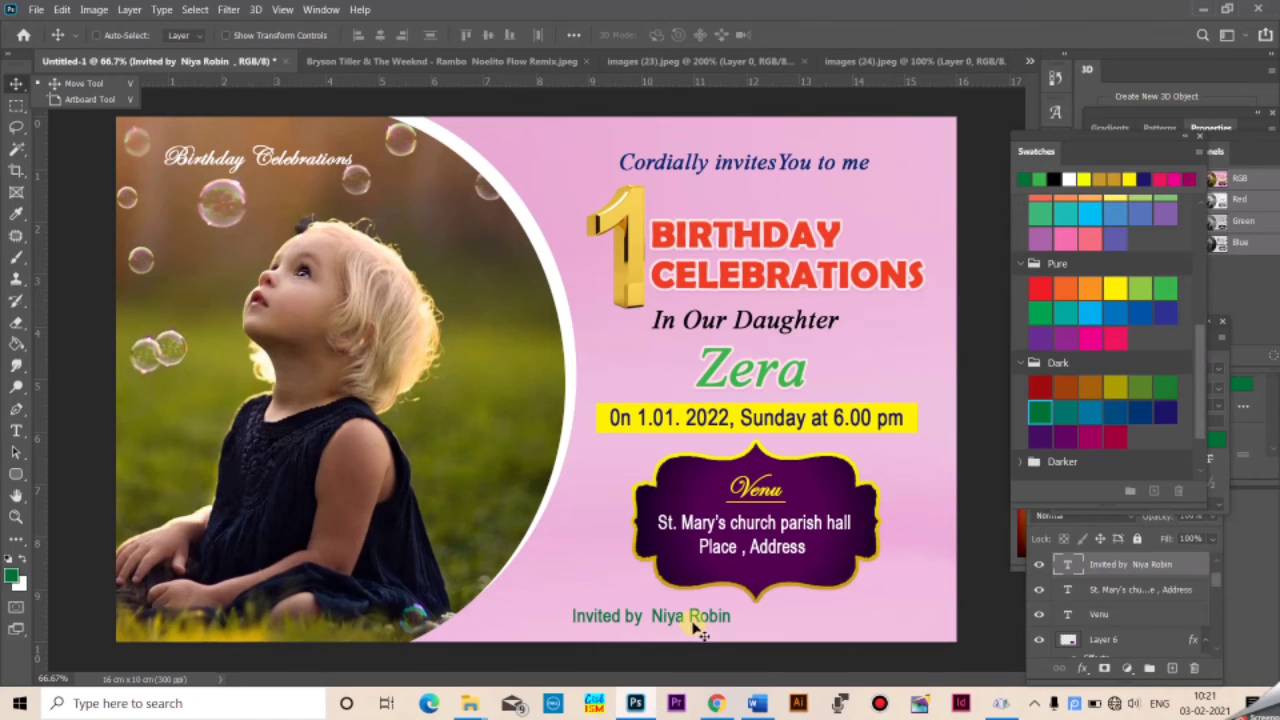
left_click_drag(693, 621, 796, 620)
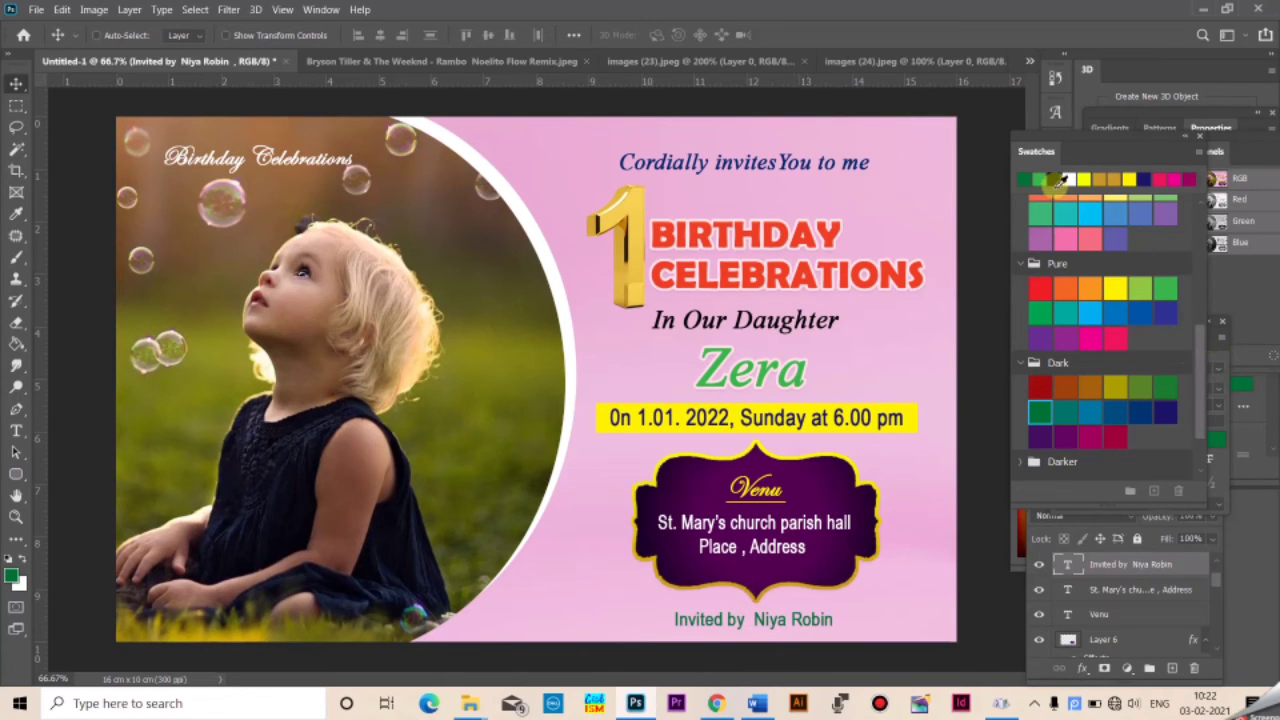
Give the "Invited by" text a drop shadow and an outside stroke with a gold-to-yellow linear gradient at 90°
left_click(1189, 562)
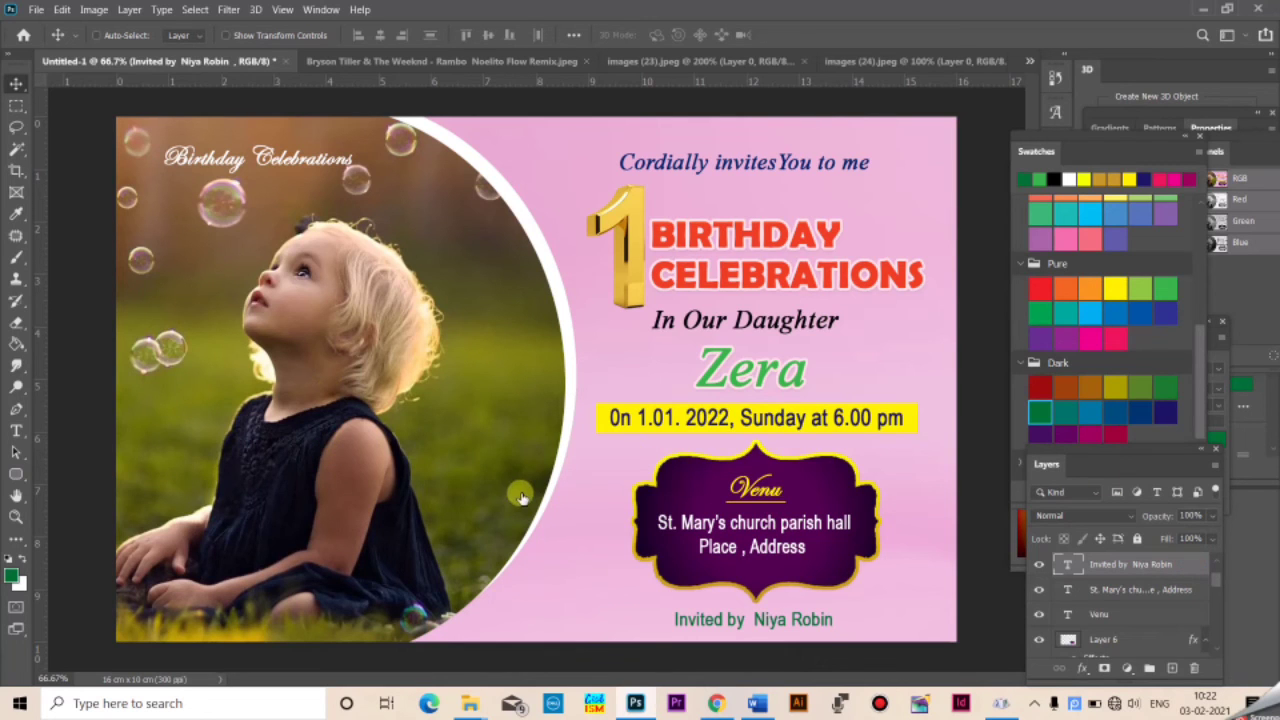
left_click(645, 545)
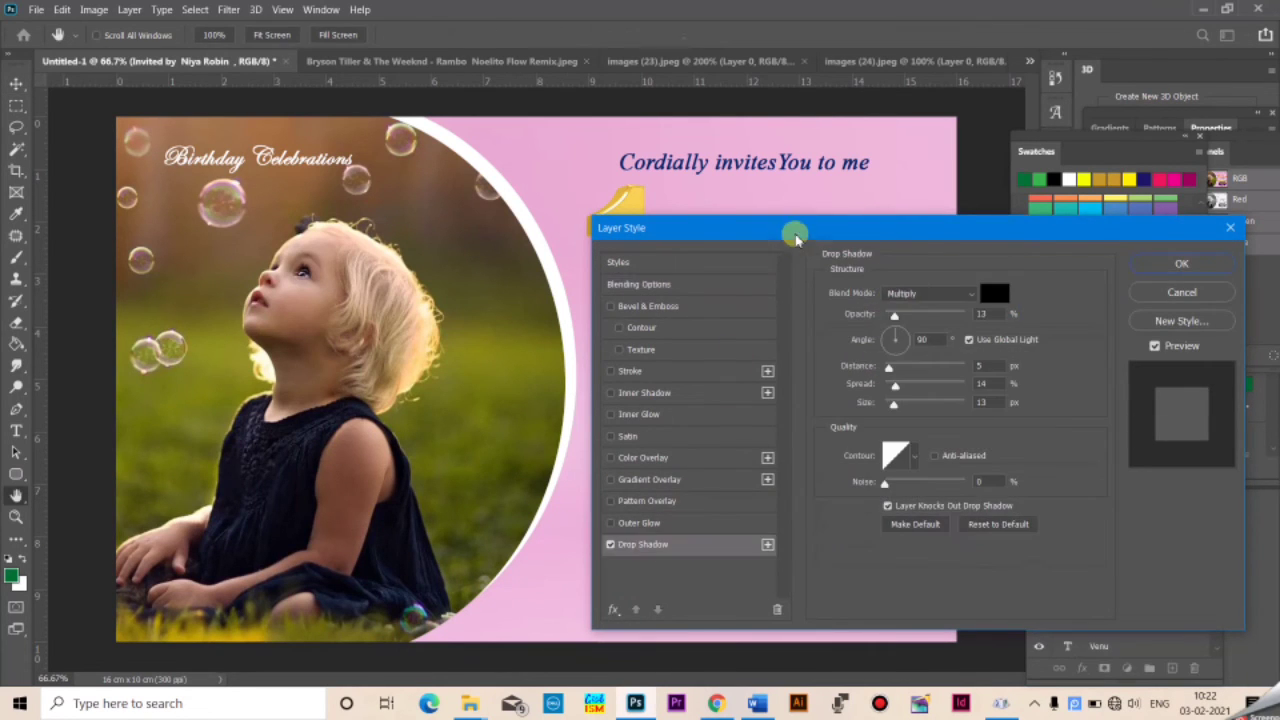
left_click_drag(794, 231, 1085, 237)
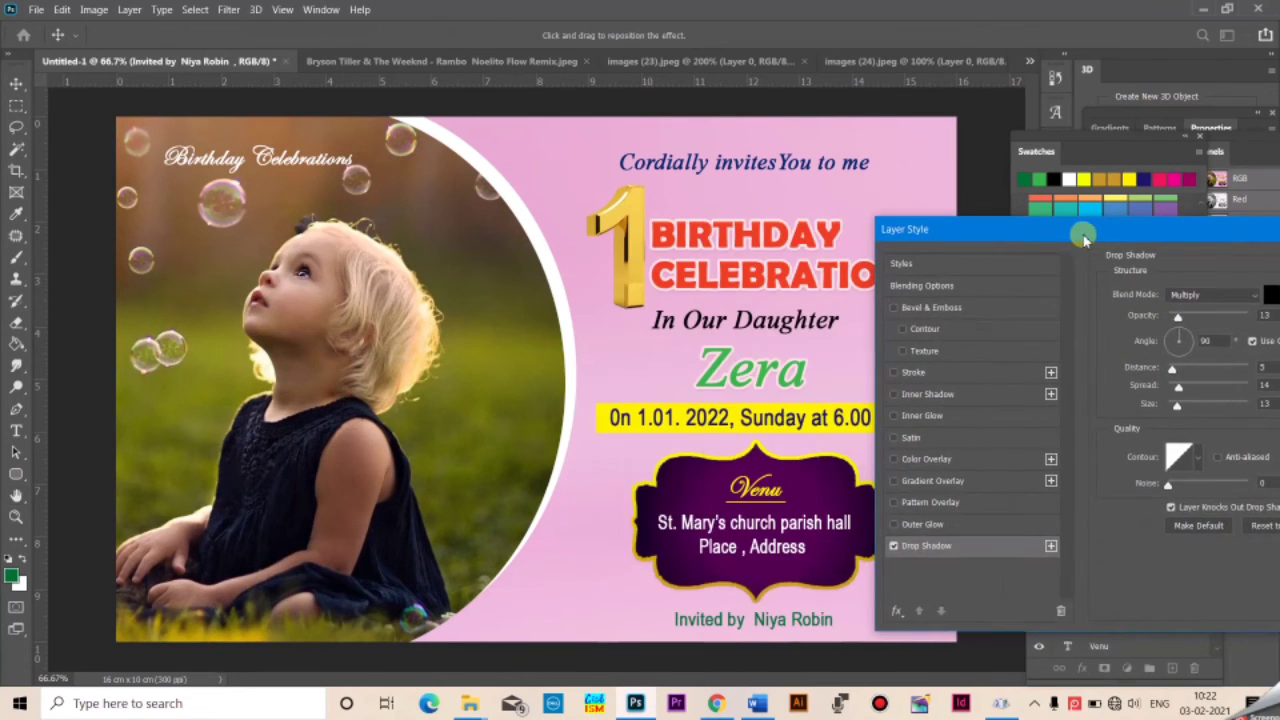
left_click(928, 374)
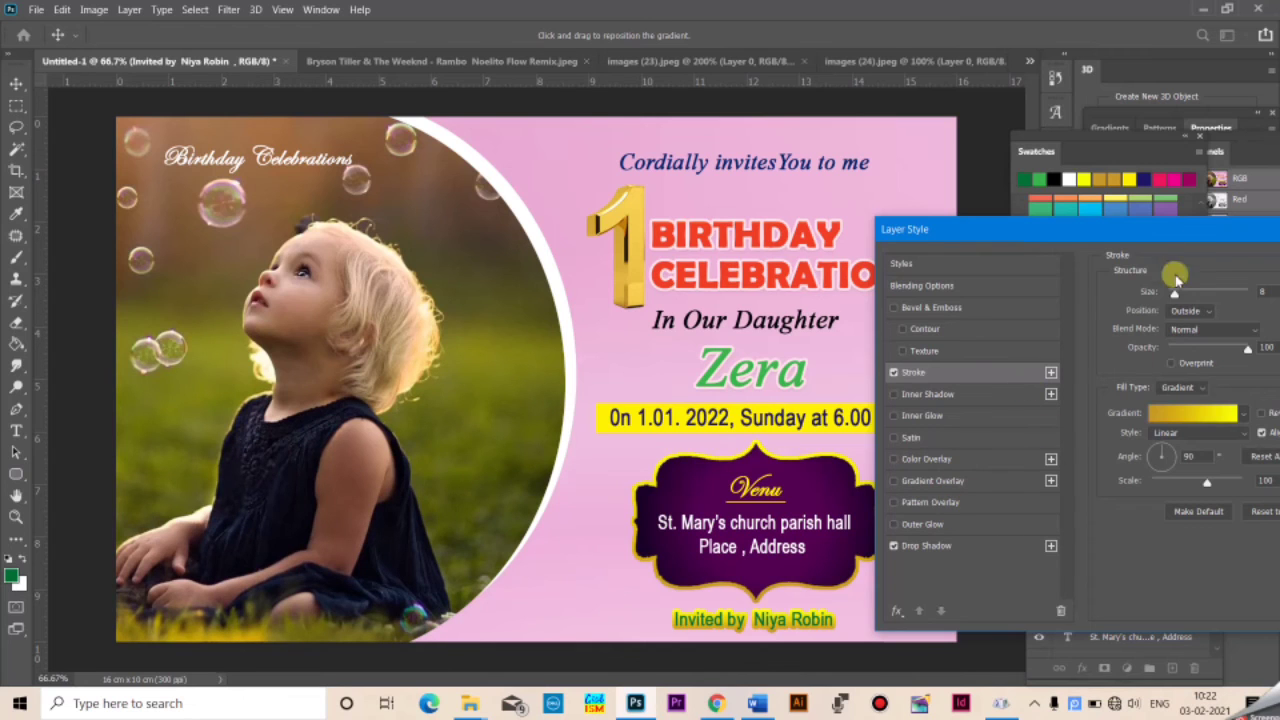
left_click_drag(1168, 230, 878, 198)
left_click(1160, 236)
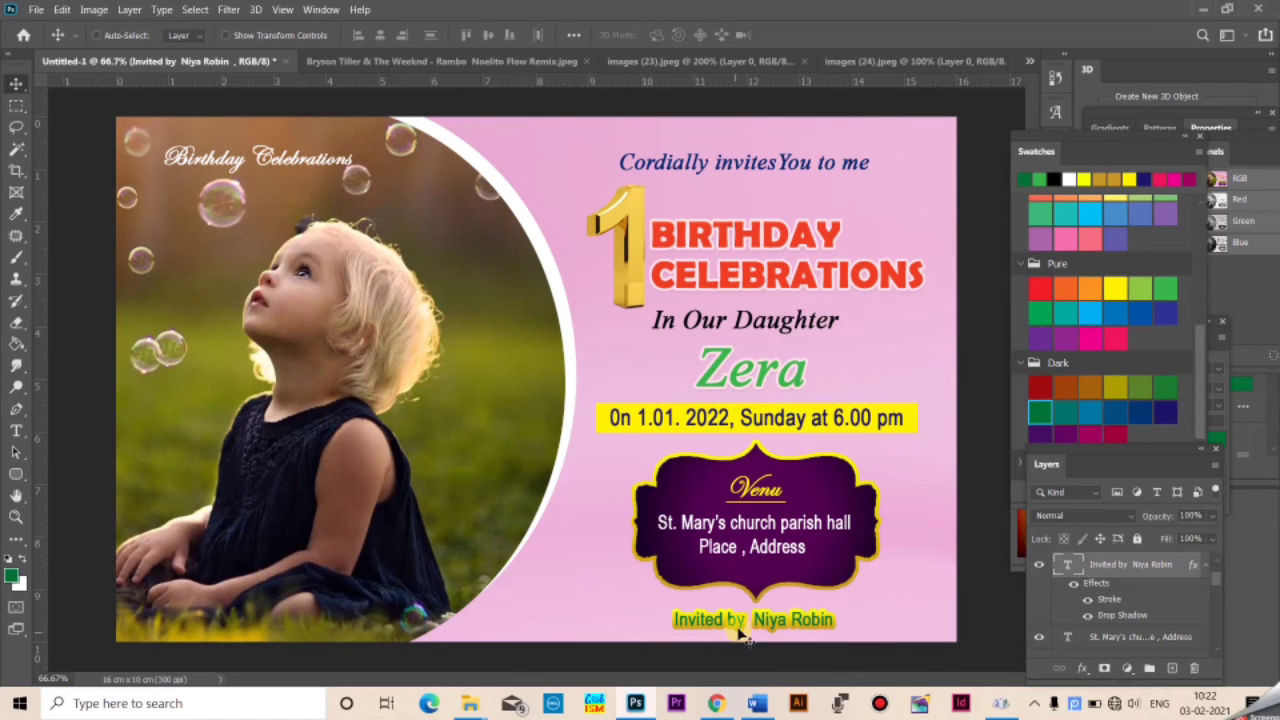
Shift the "Cordially invitesYou to me" line slightly to the right above the birthday heading
key("ctrl+minus")
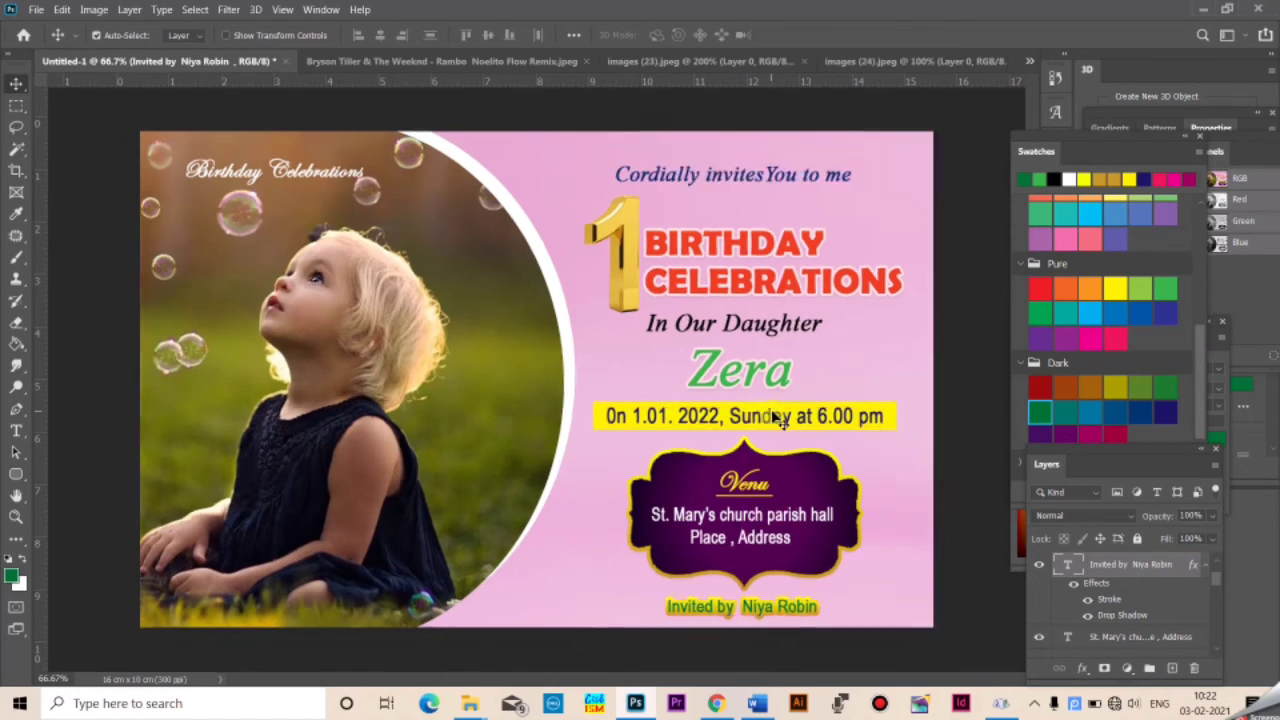
key("ctrl+plus")
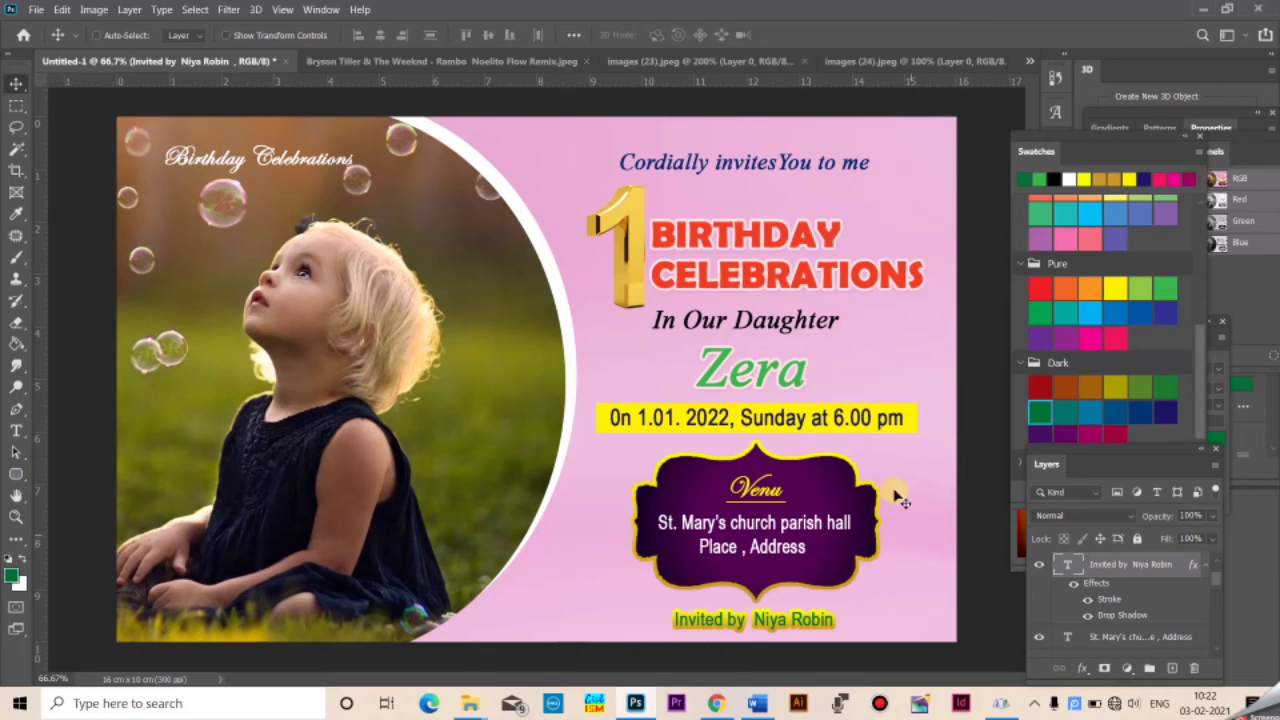
right_click(636, 232)
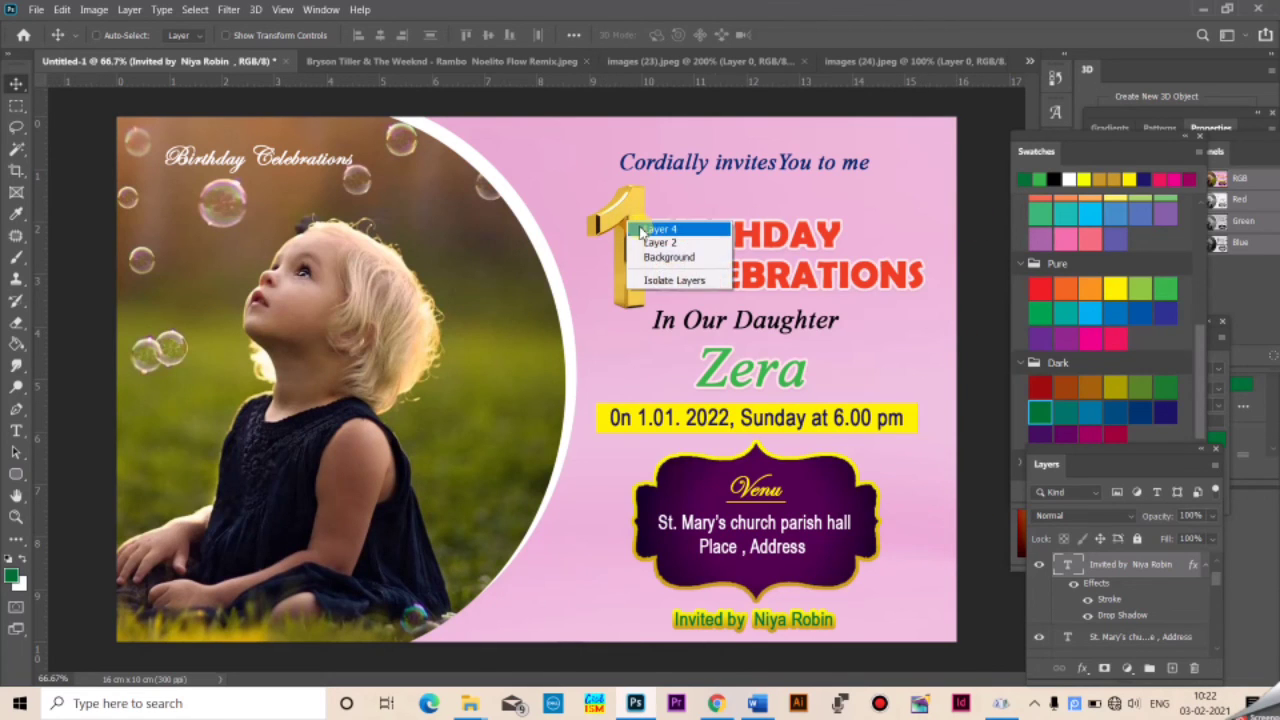
left_click(645, 232)
right_click(683, 172)
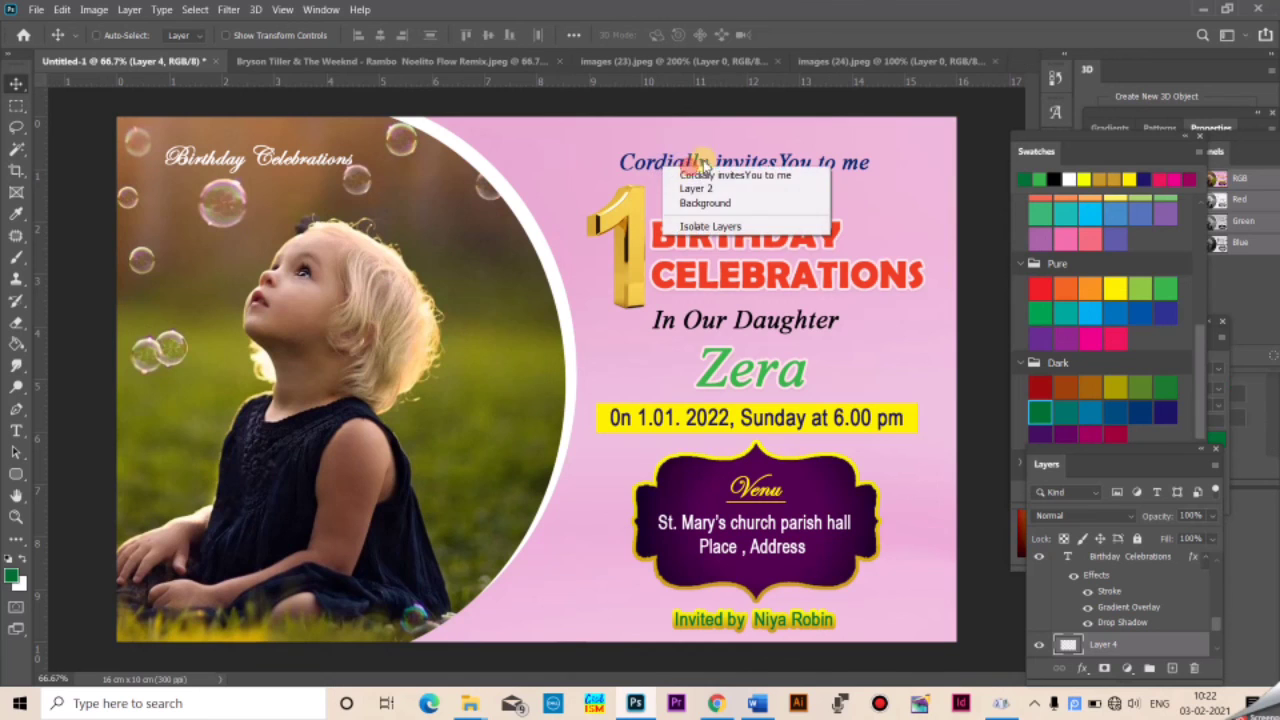
left_click(708, 160)
left_click_drag(760, 166, 782, 164)
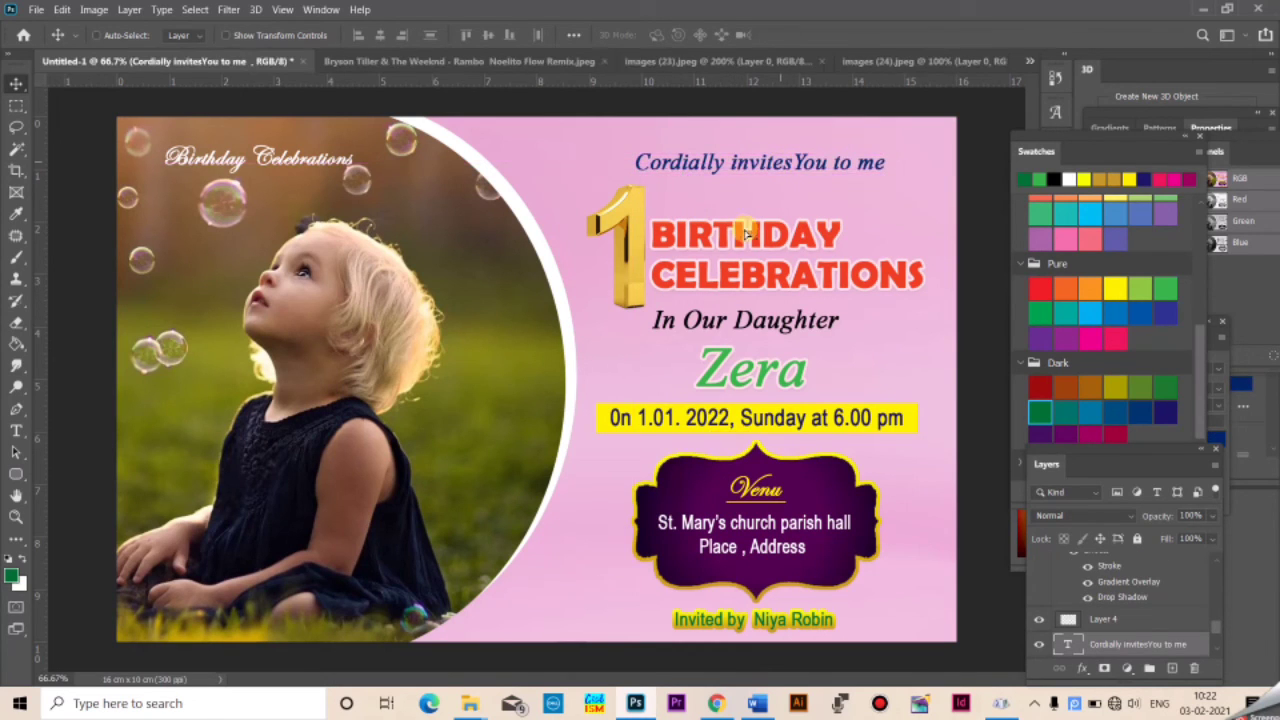
Move the "BIRTHDAY CELEBRATIONS" heading and the gold numeral 1 slightly up towards the "Cordially invitesYou to me" line
right_click(752, 233)
left_click(768, 236)
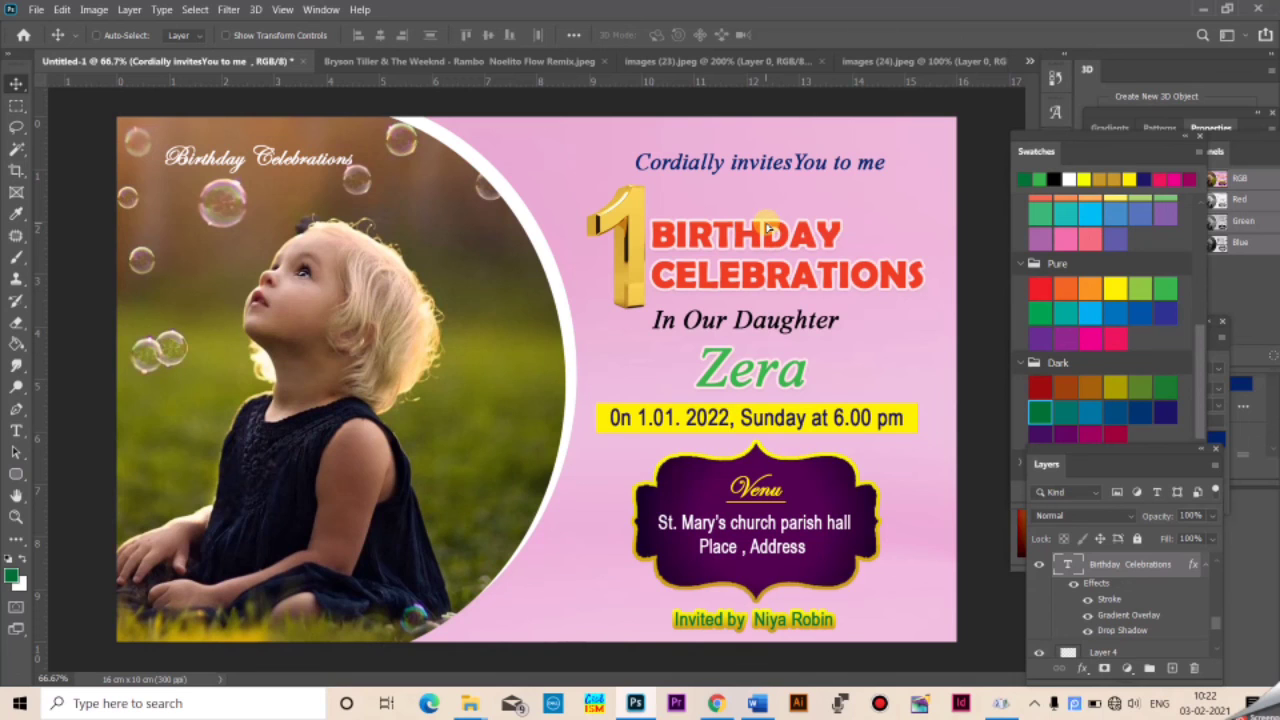
left_click_drag(768, 230, 768, 218)
right_click(628, 228)
left_click(632, 236)
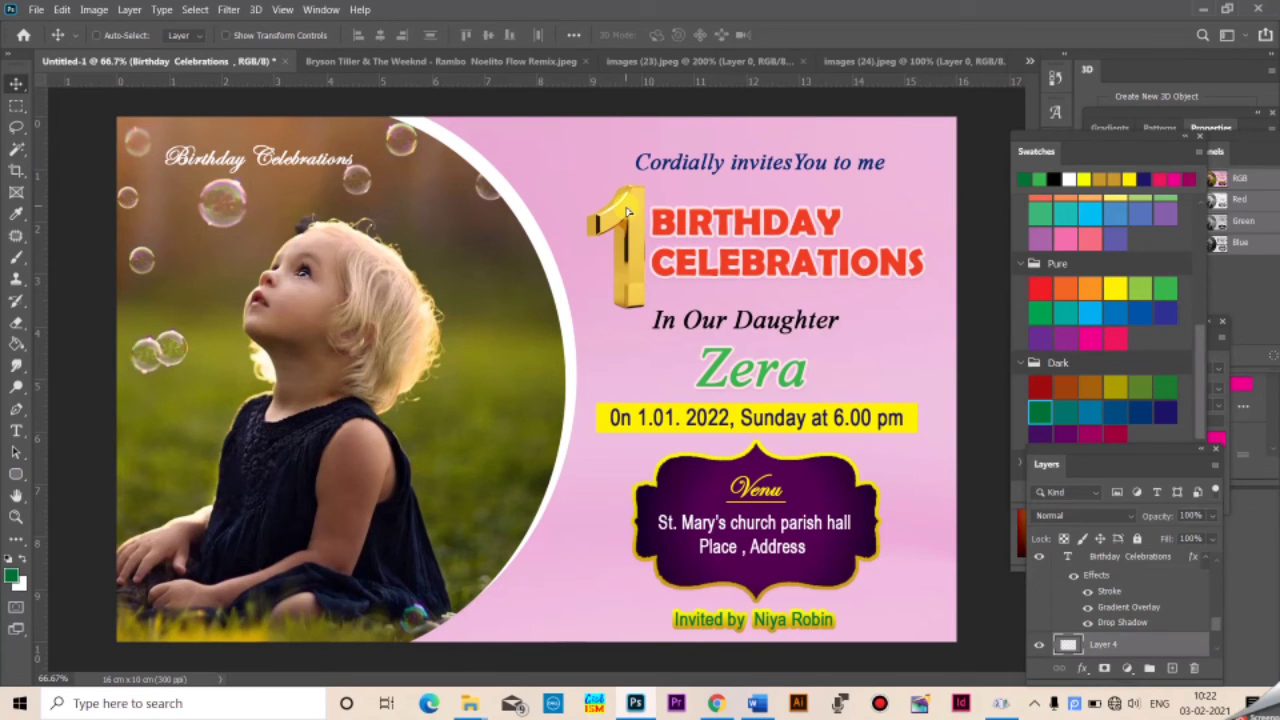
left_click_drag(628, 212, 628, 200)
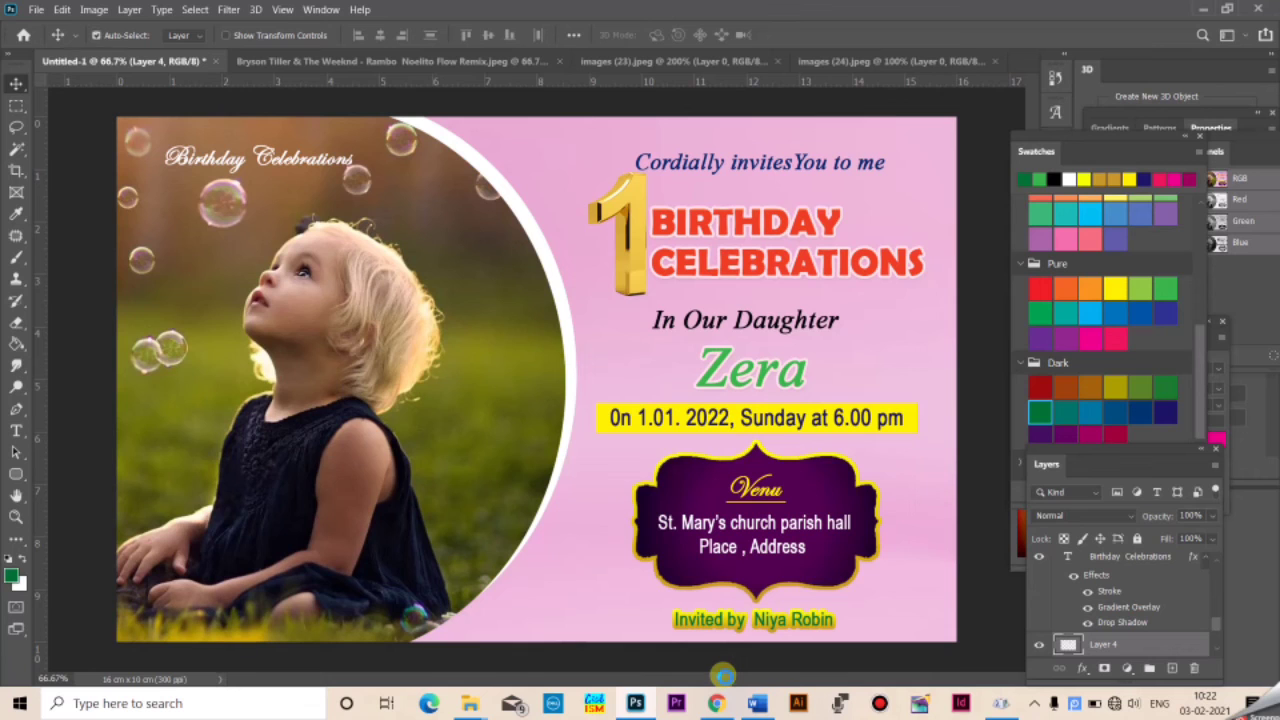
Open the Pngtree "happy birthday greeting card and_3583507" image and cut its artwork to the clipboard
key("ctrl+o")
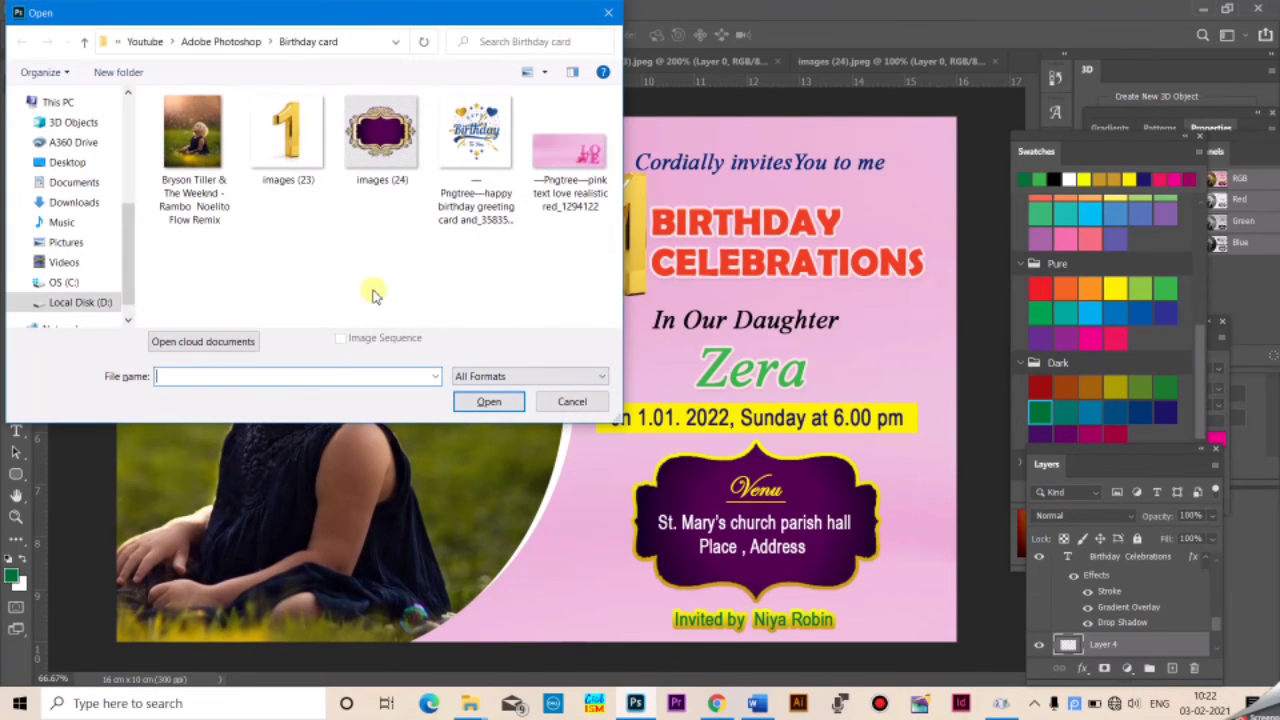
left_click(494, 153)
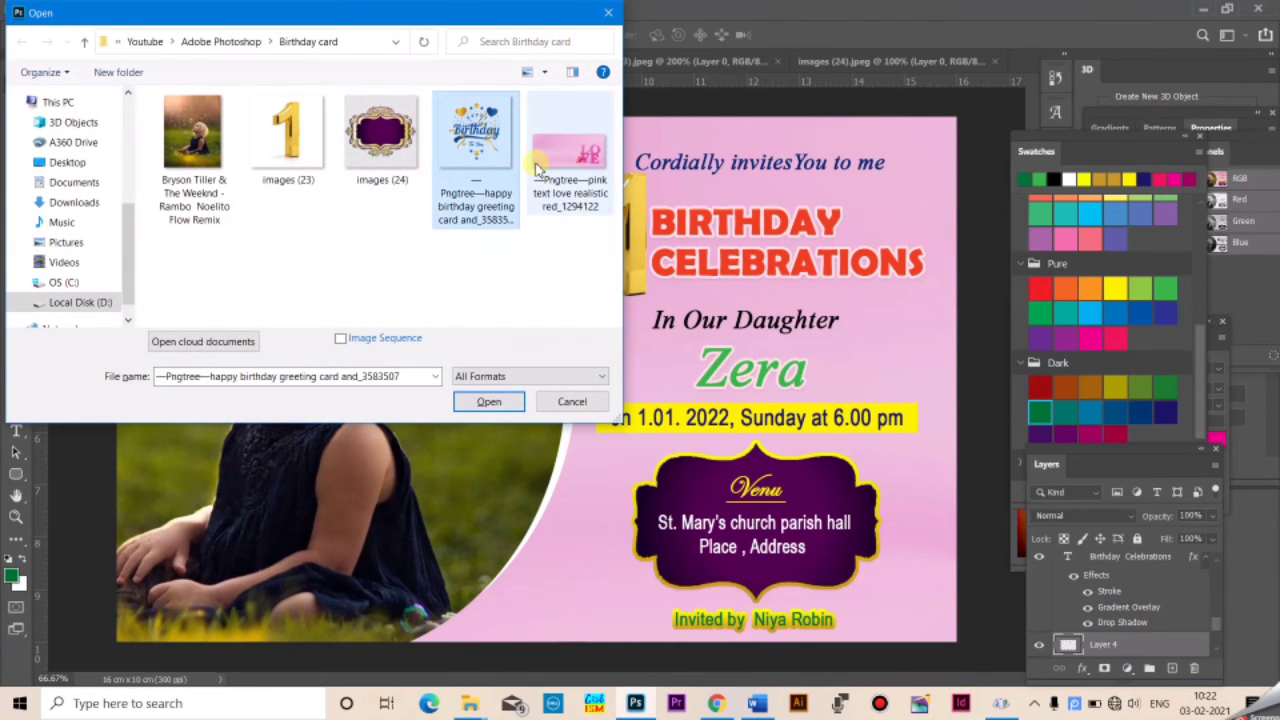
left_click(480, 402)
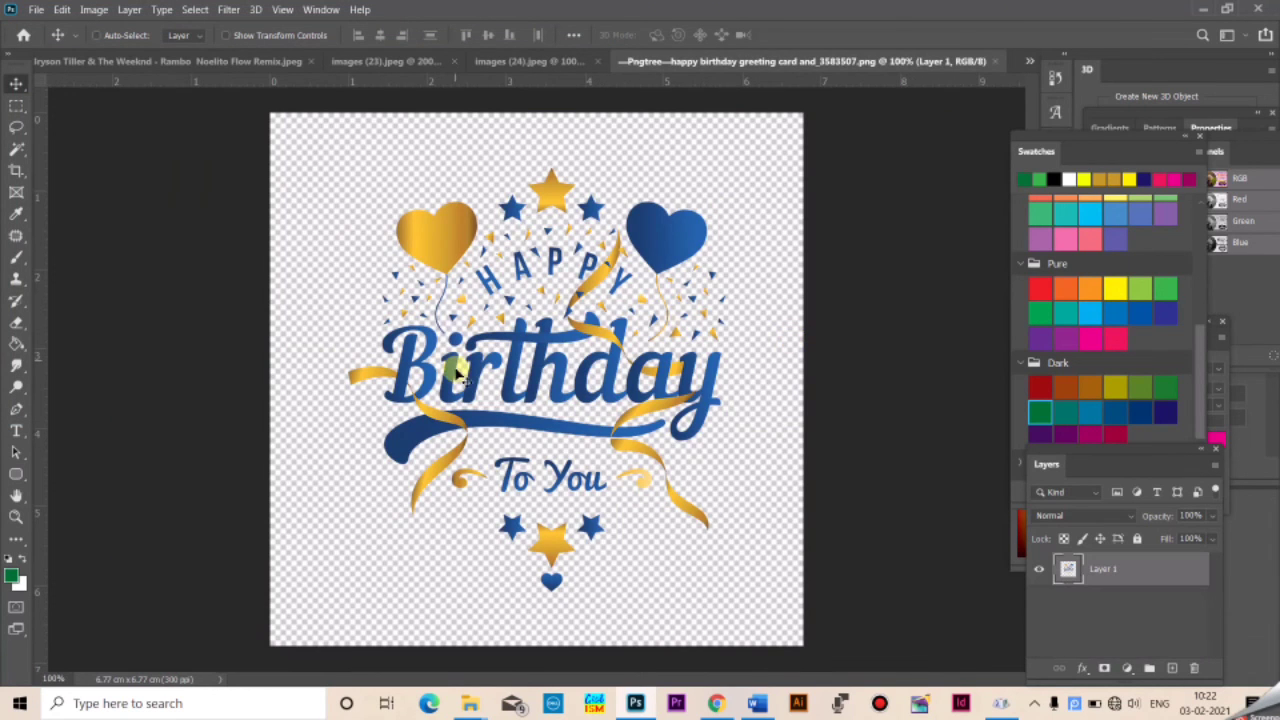
mouse_move(588, 334)
left_mouse_down()
mouse_move(647, 403)
mouse_move(569, 326)
left_mouse_up()
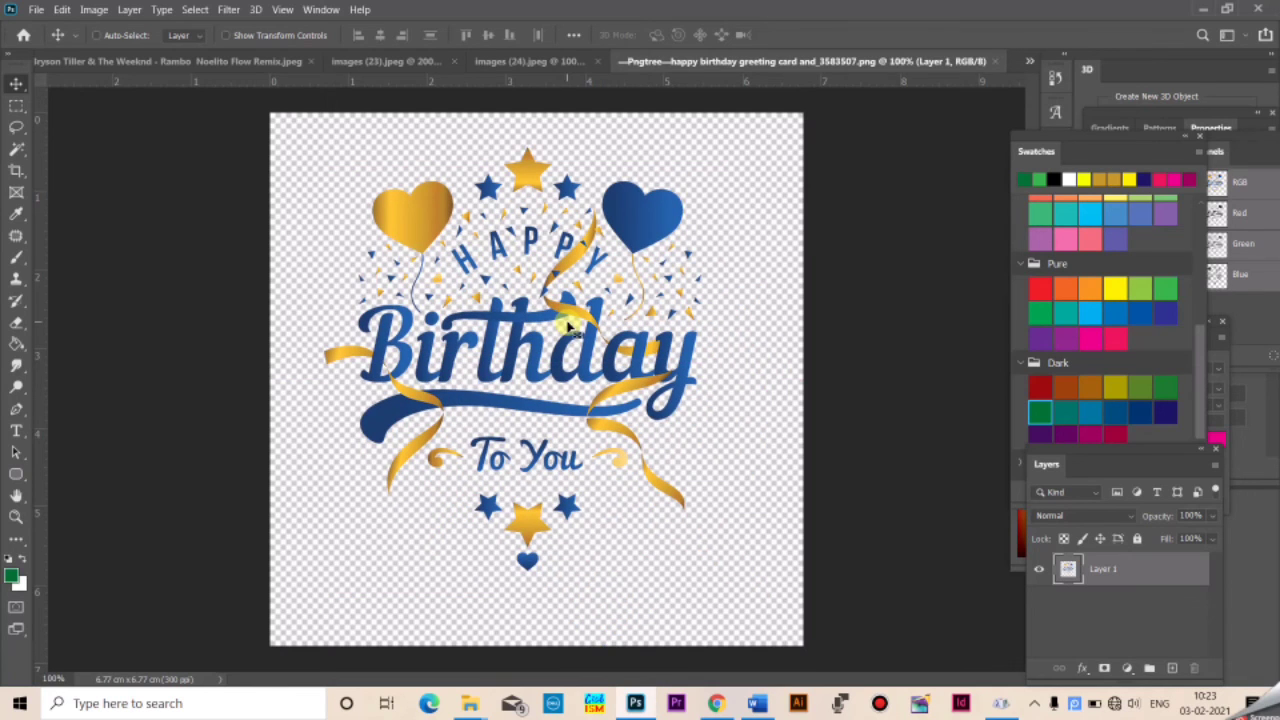
key("ctrl+a")
key("ctrl+x")
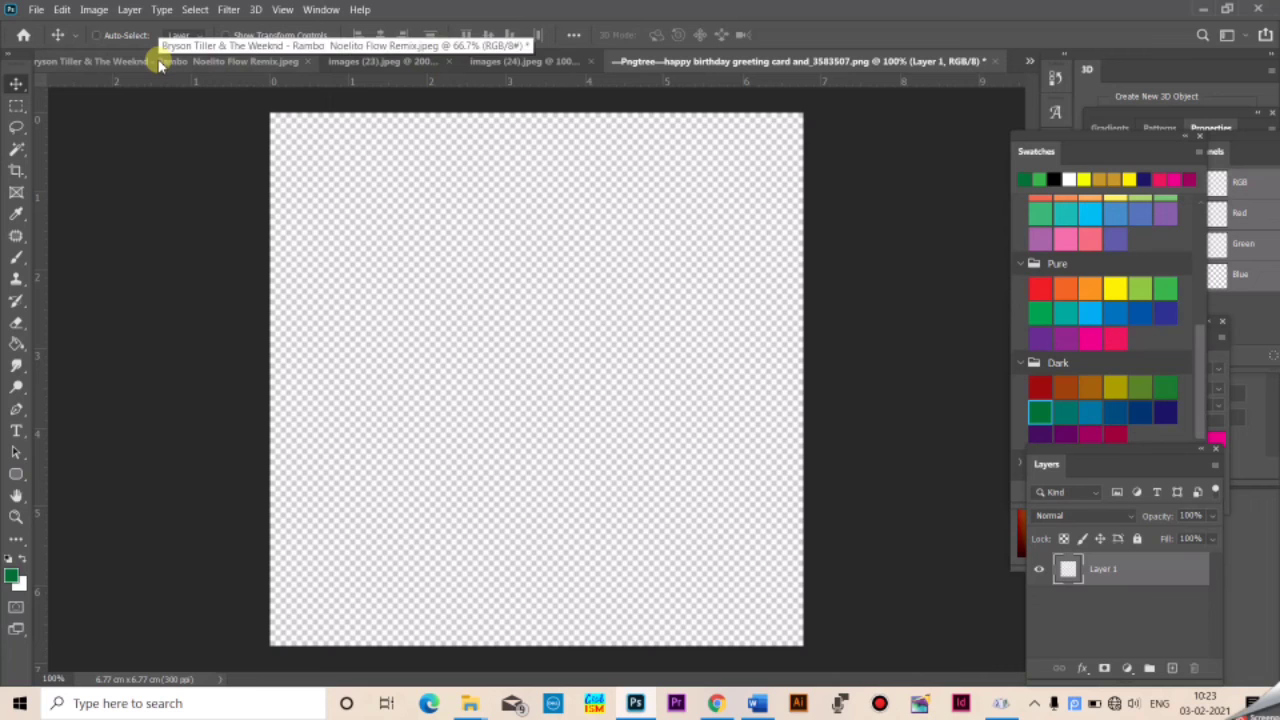
Paste the Happy Birthday artwork into the invitation card, scaled down over the upper part of the white arc and in front of all layers
key("ctrl+Tab")
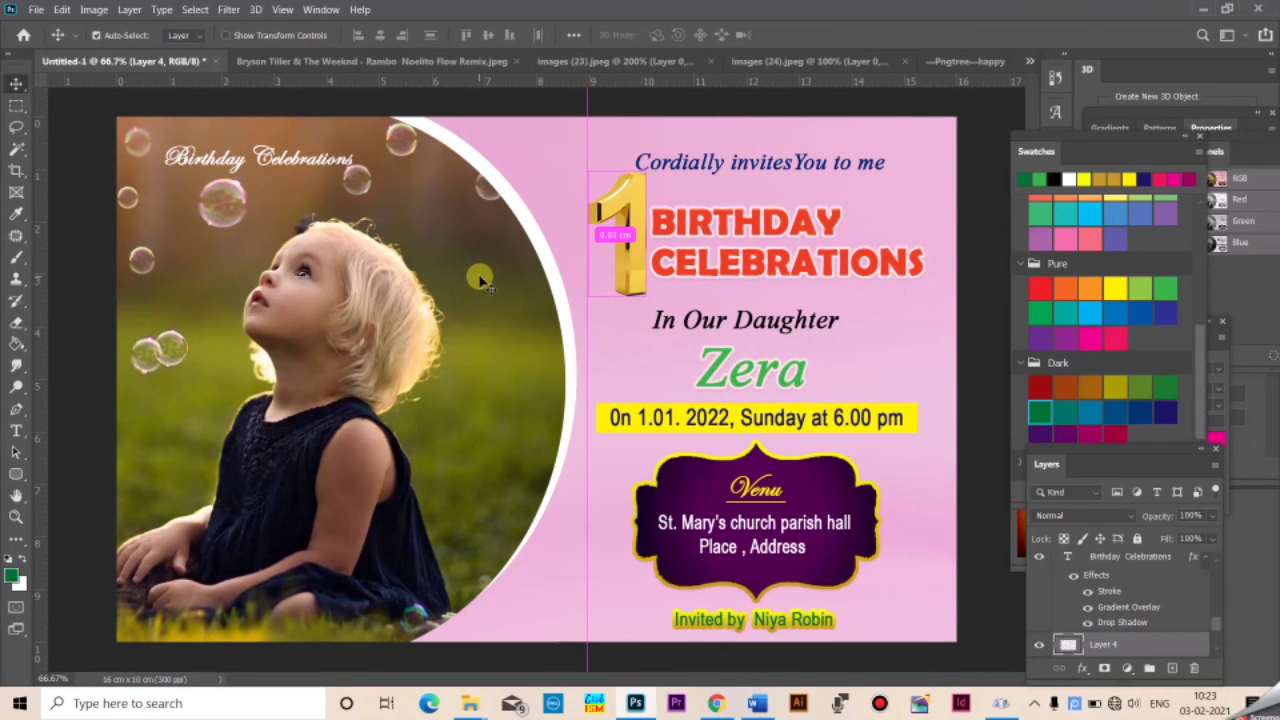
key("ctrl+v")
left_click_drag(562, 288, 672, 228)
key("ctrl+t")
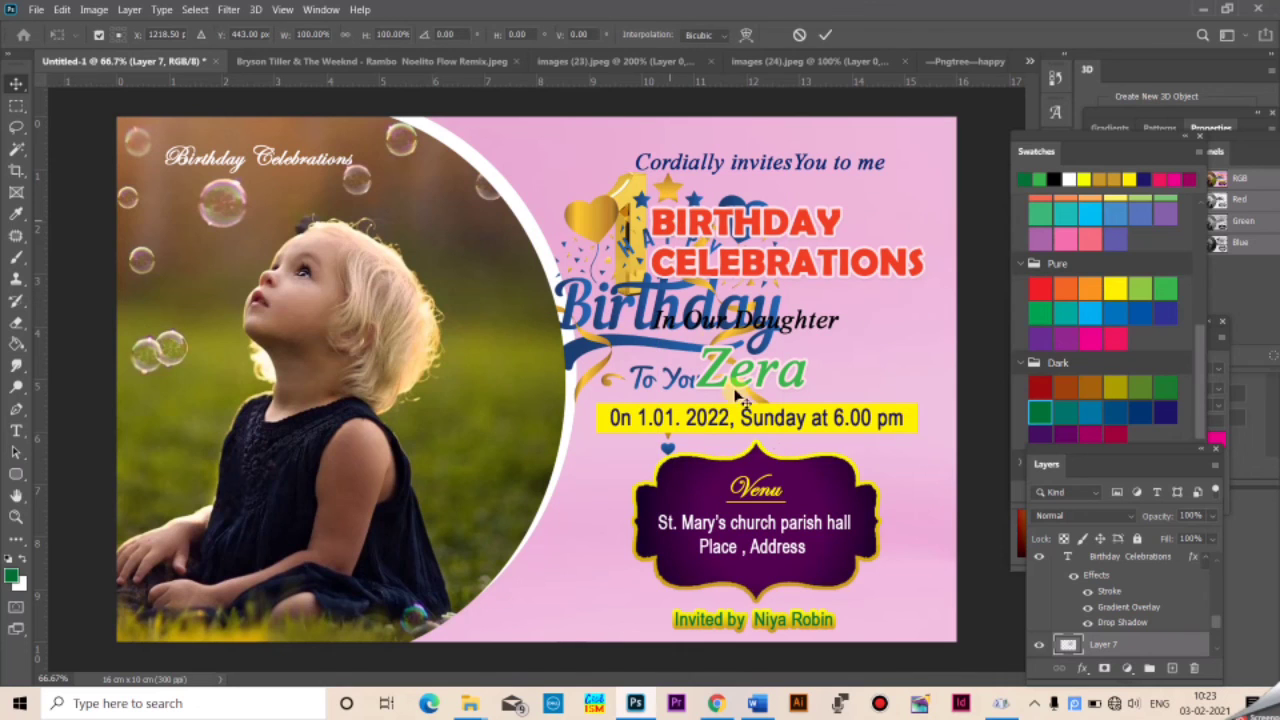
left_click_drag(782, 455, 688, 276)
left_click_drag(604, 255, 497, 191)
key("Return")
key("ctrl+shift+bracketright")
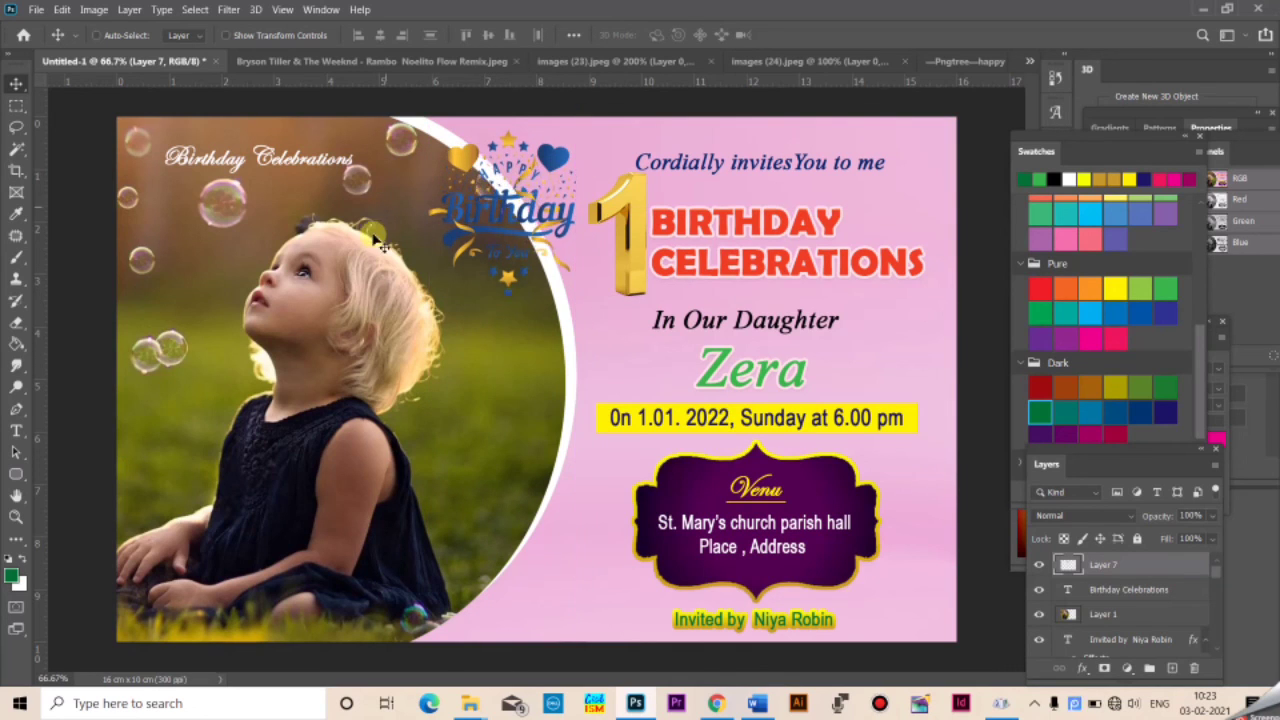
Shift the girl's photo and its white arc left on the card, away from the birthday heading
right_click(378, 236)
left_click(400, 247)
right_click(334, 249)
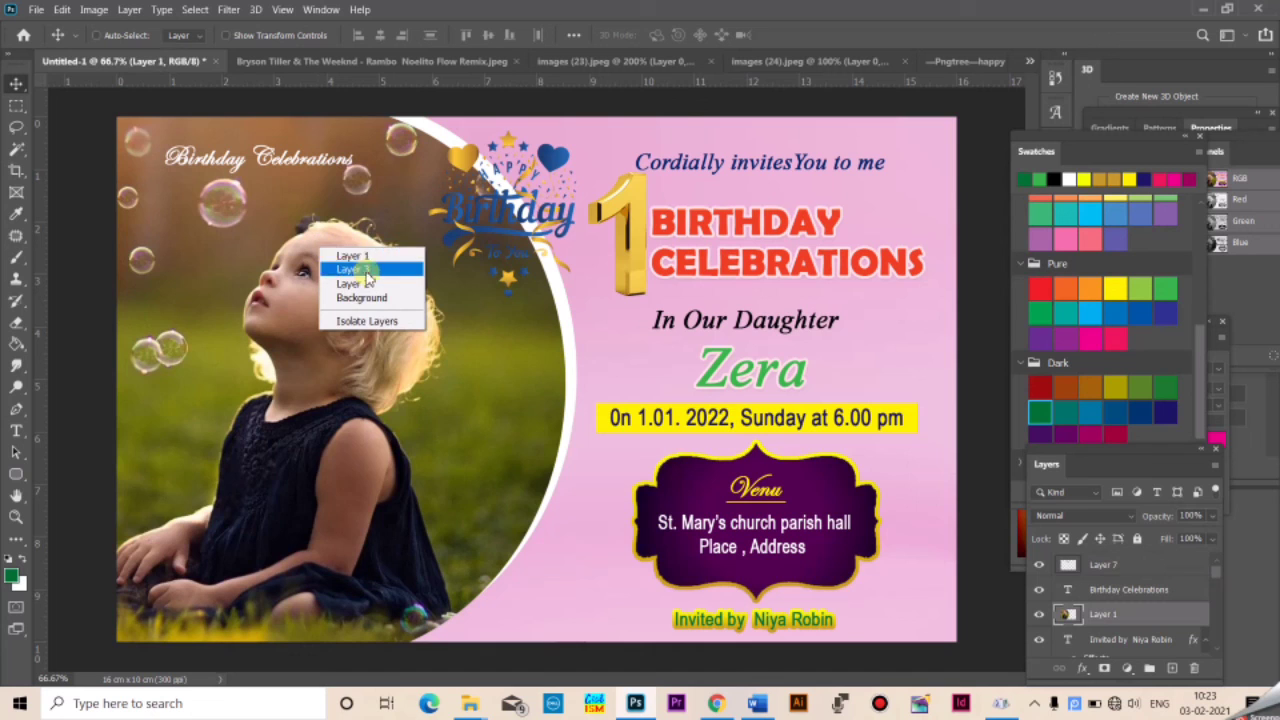
left_click(366, 288)
left_click_drag(366, 290, 311, 291)
Enlarge the Happy Birthday artwork to 118.56% and place it over the upper part of the white arc, beside the gold numeral 1
right_click(497, 215)
left_click(510, 230)
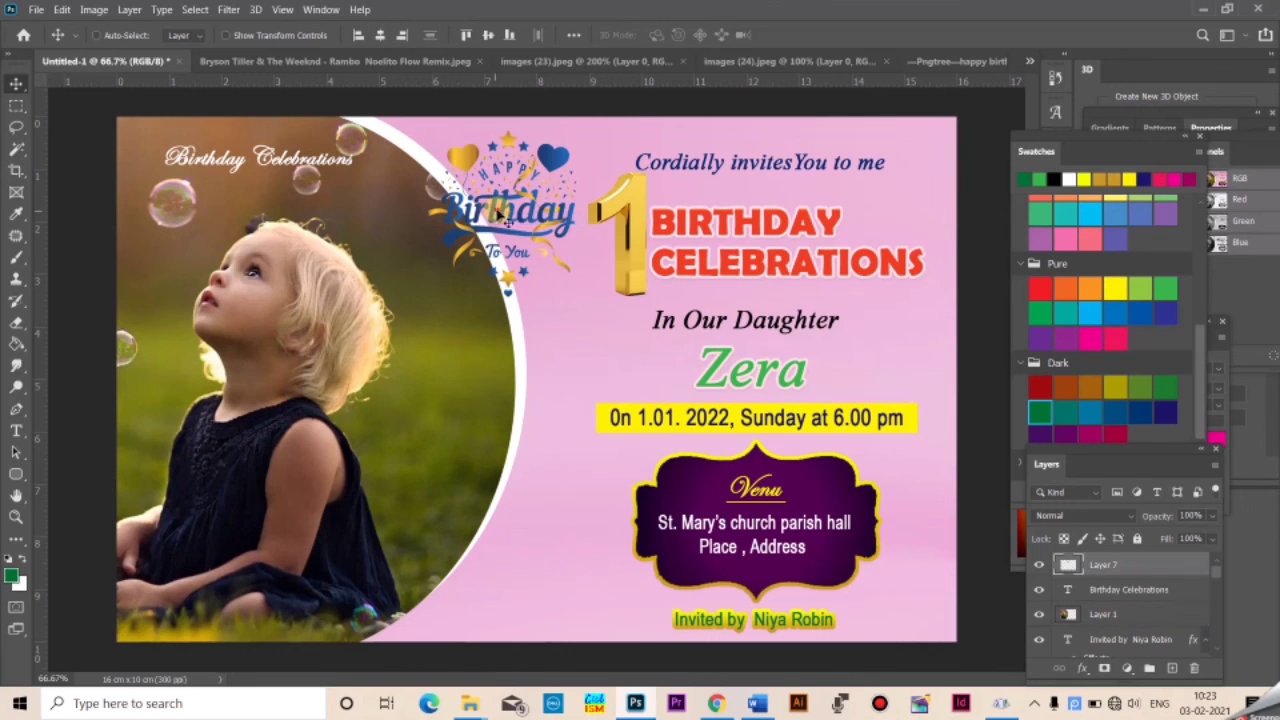
left_click_drag(491, 250, 476, 285)
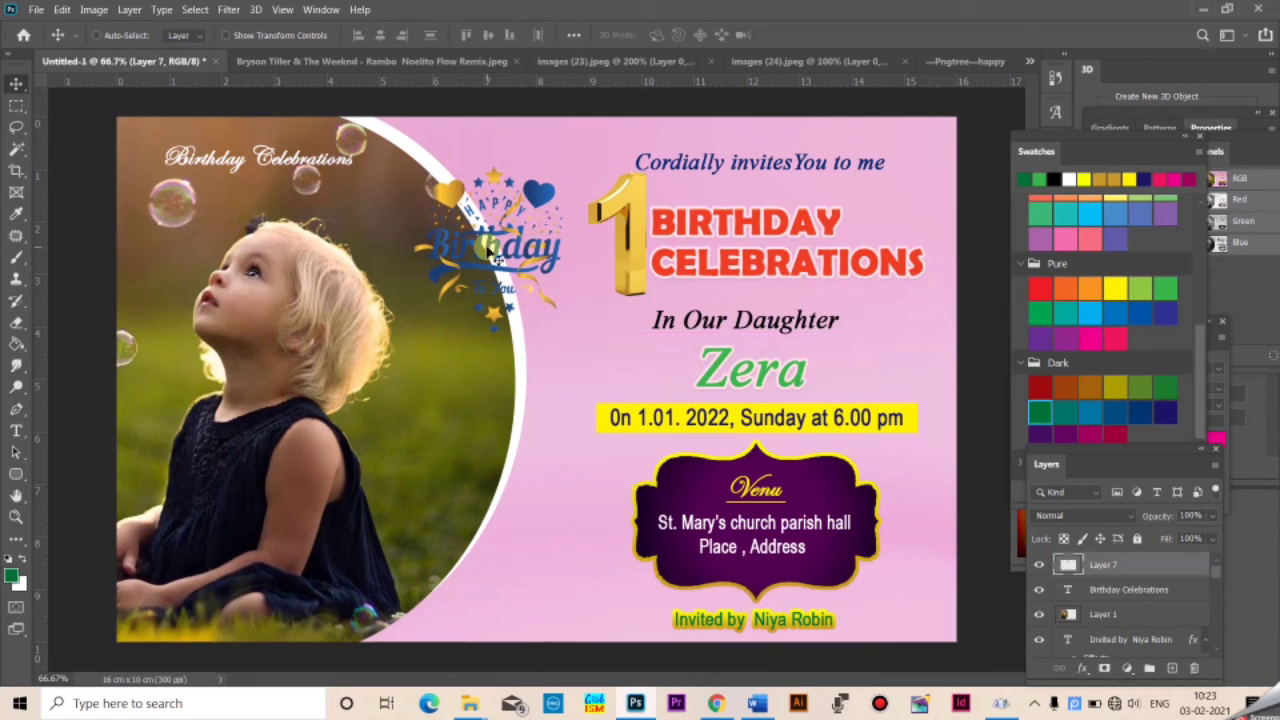
key("ctrl+t")
left_click_drag(562, 331, 589, 363)
key("Return")
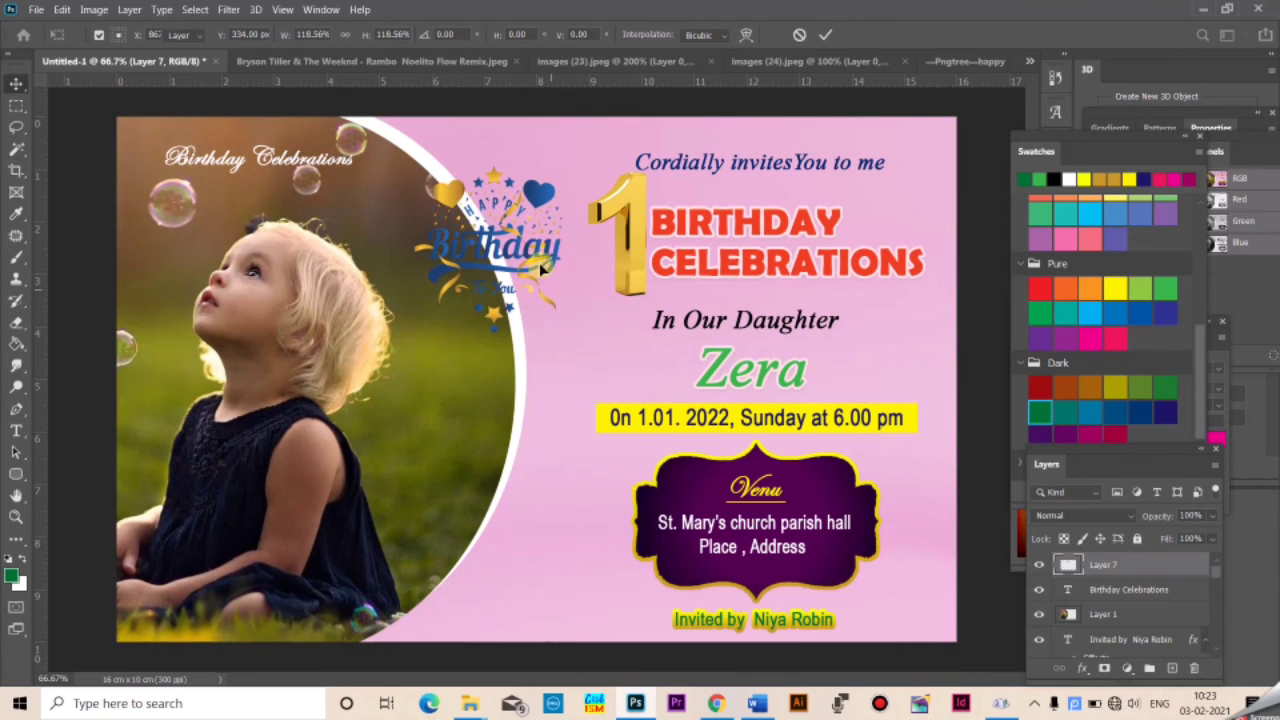
left_click_drag(541, 248, 538, 247)
left_click_drag(540, 245, 591, 512)
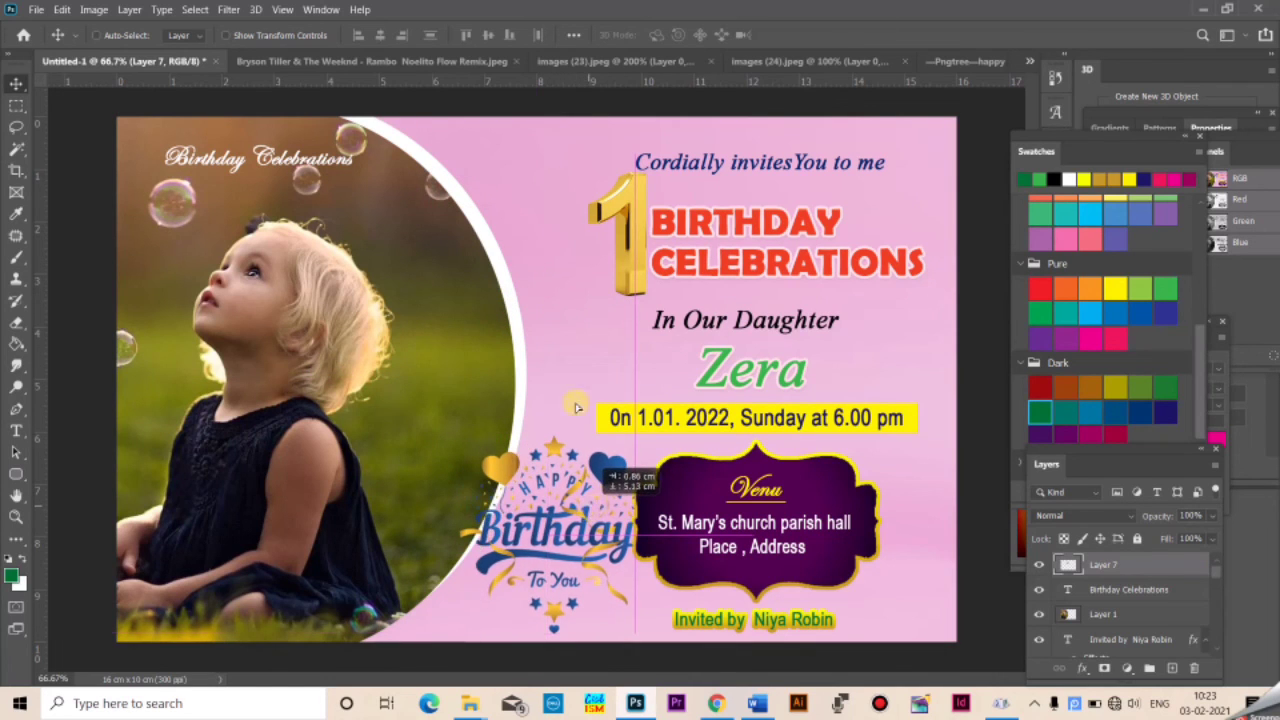
left_click_drag(576, 407, 536, 243)
Give the Happy Birthday artwork a 3 px outside stroke in solid light pink, with no drop shadow
left_click(1183, 561)
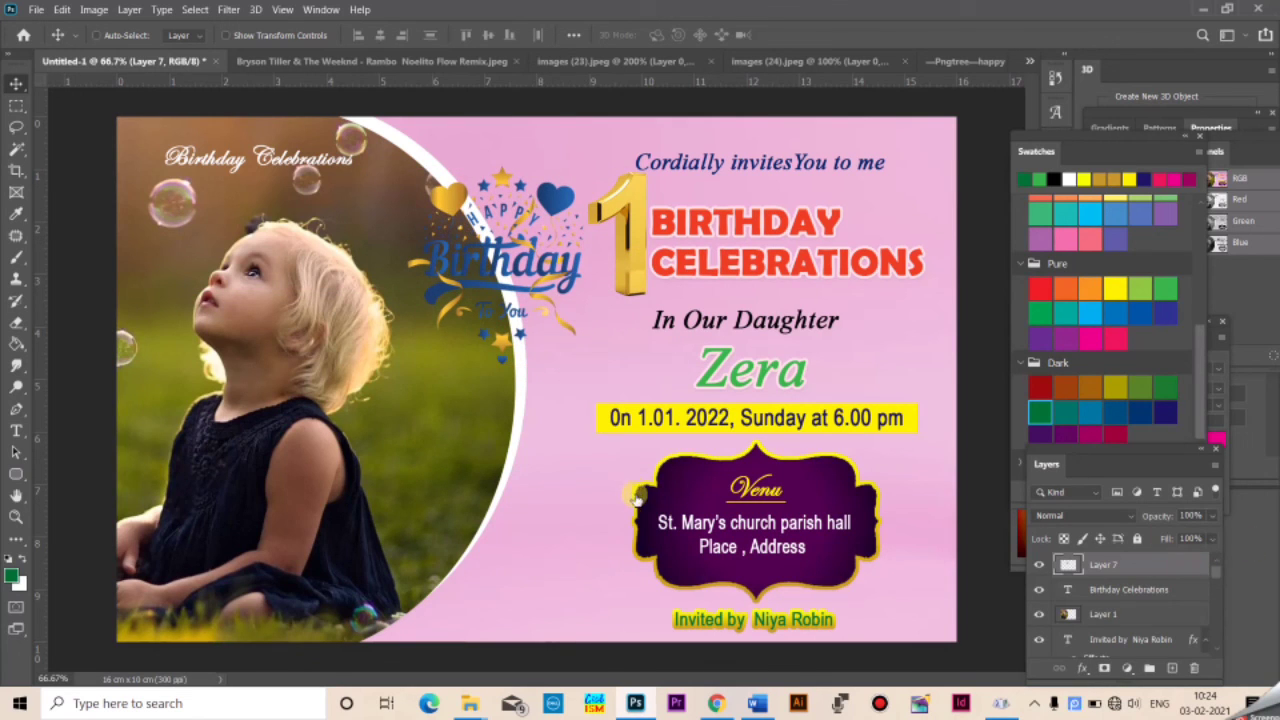
left_click(612, 513)
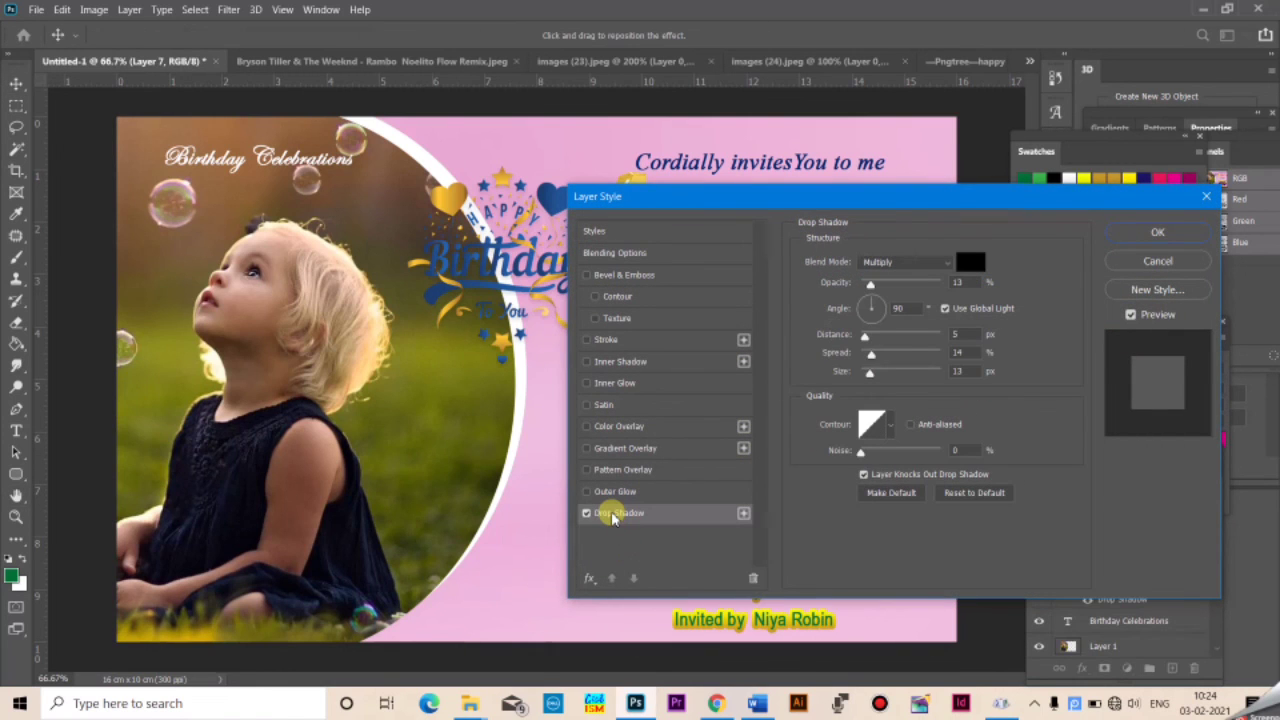
left_click(587, 514)
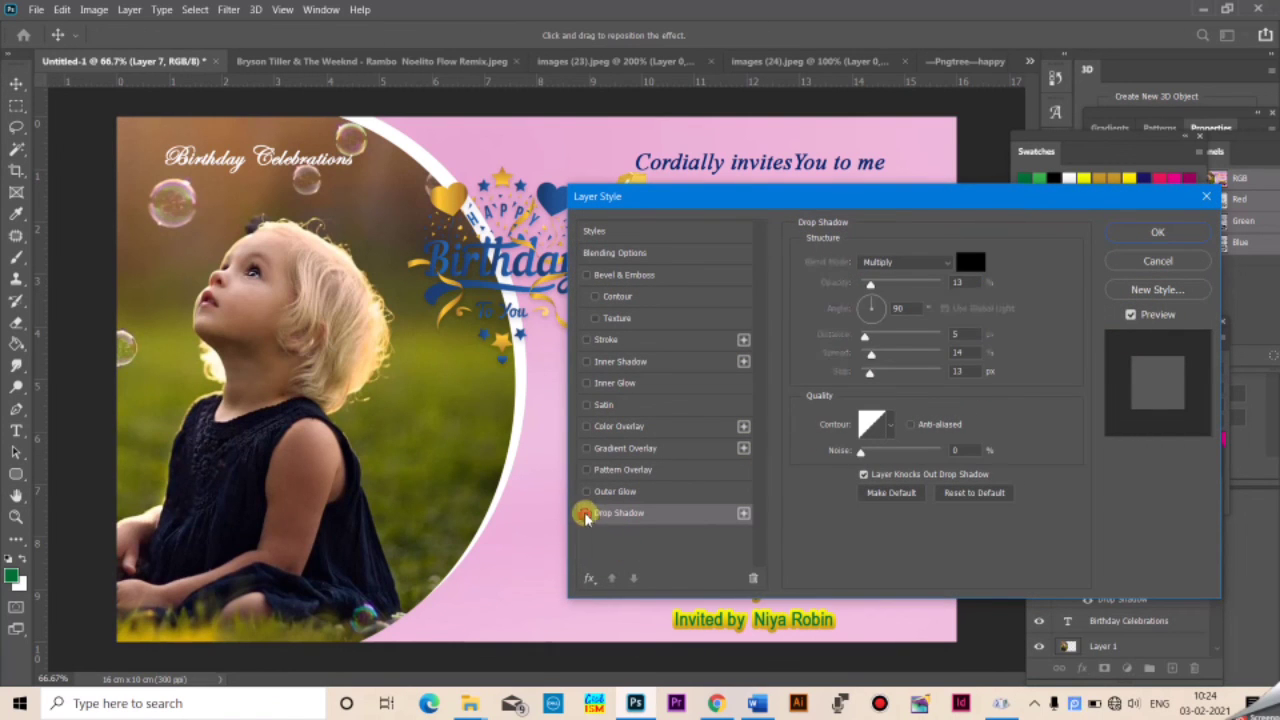
left_click(605, 341)
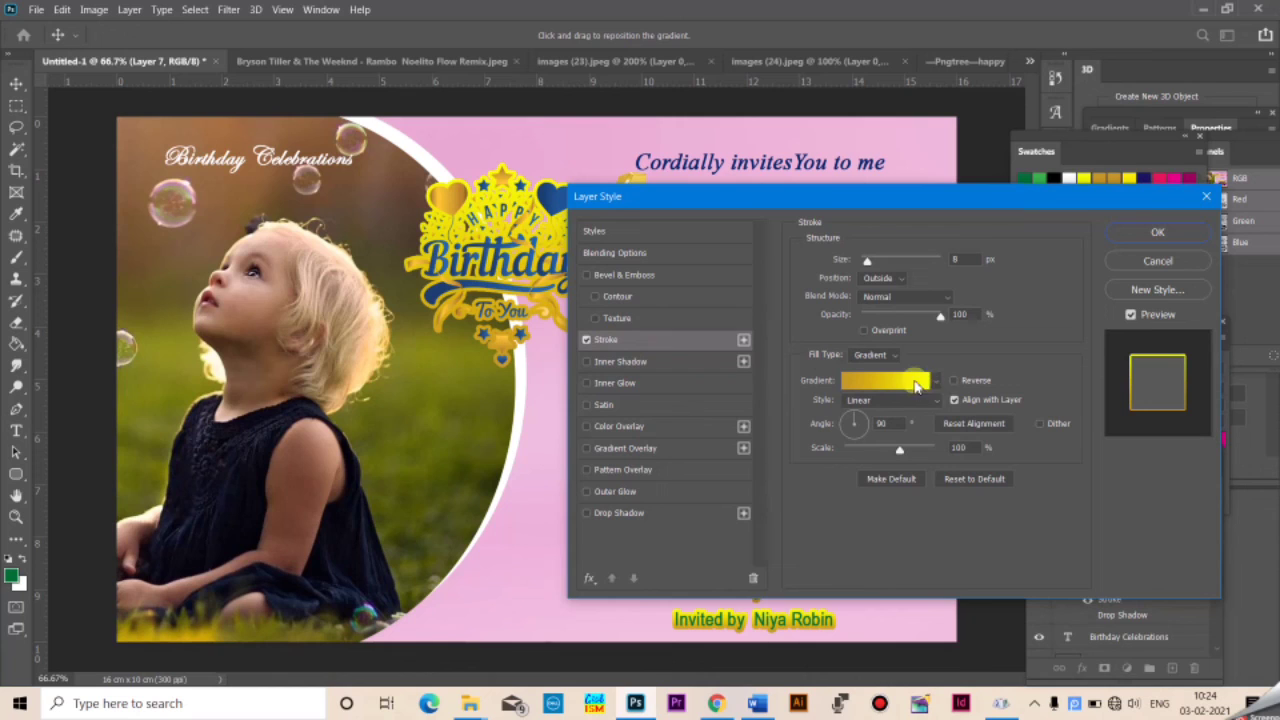
left_click(880, 355)
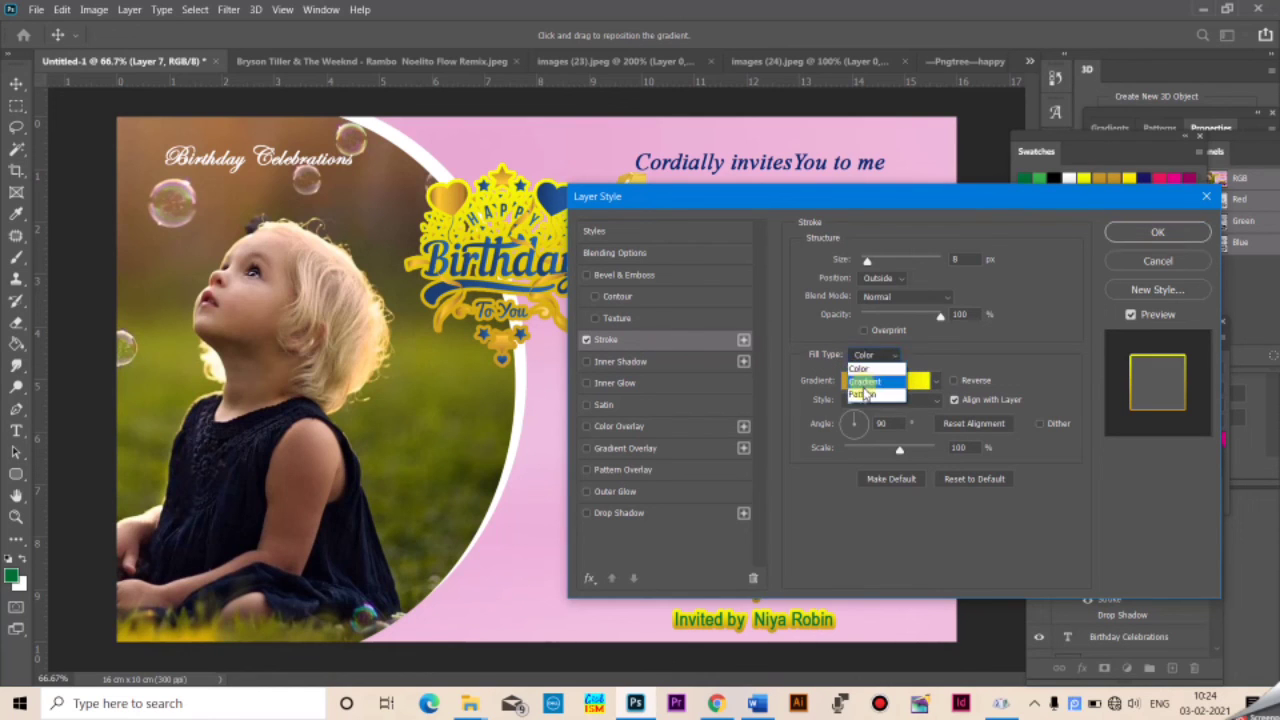
left_click(862, 369)
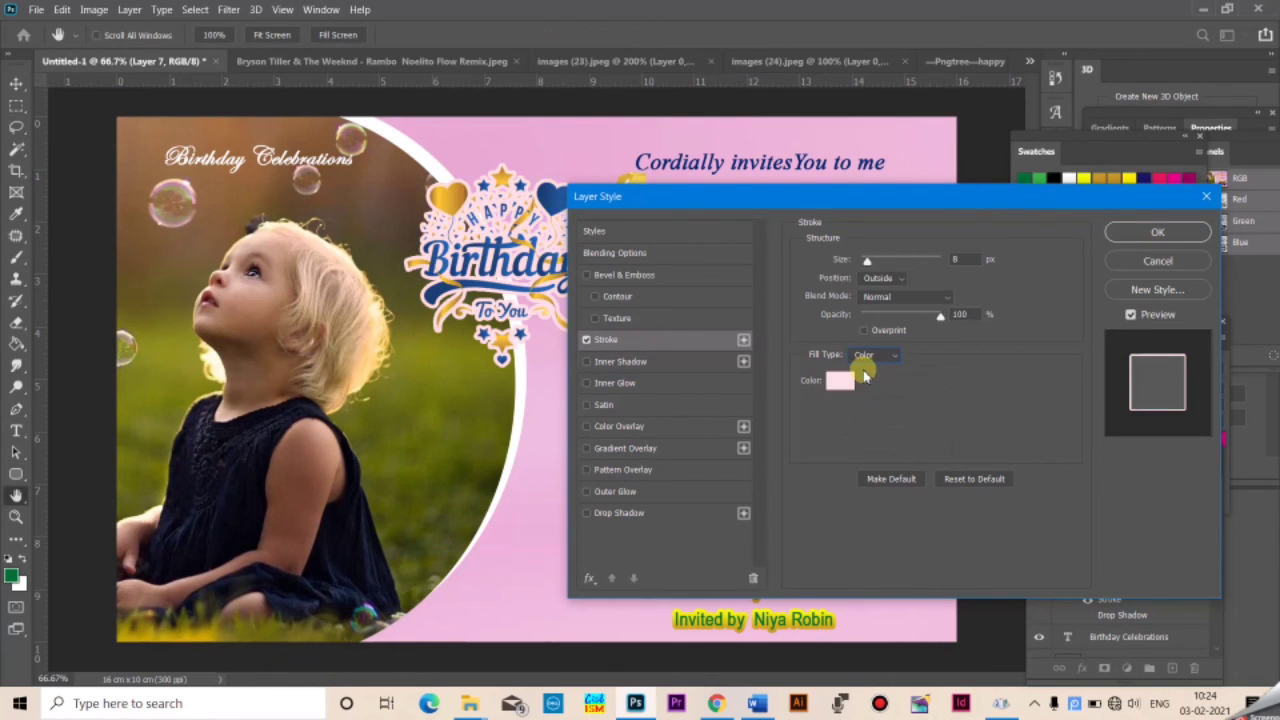
left_click_drag(868, 262, 866, 273)
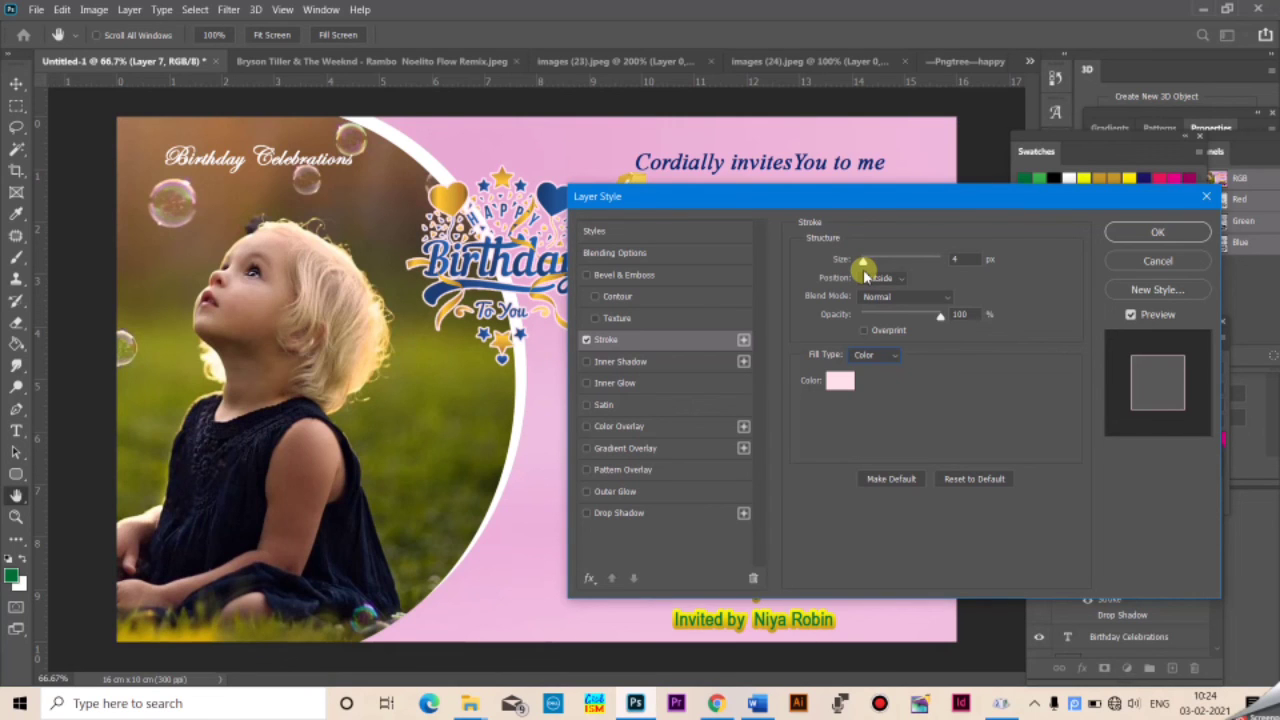
left_click_drag(866, 276, 865, 276)
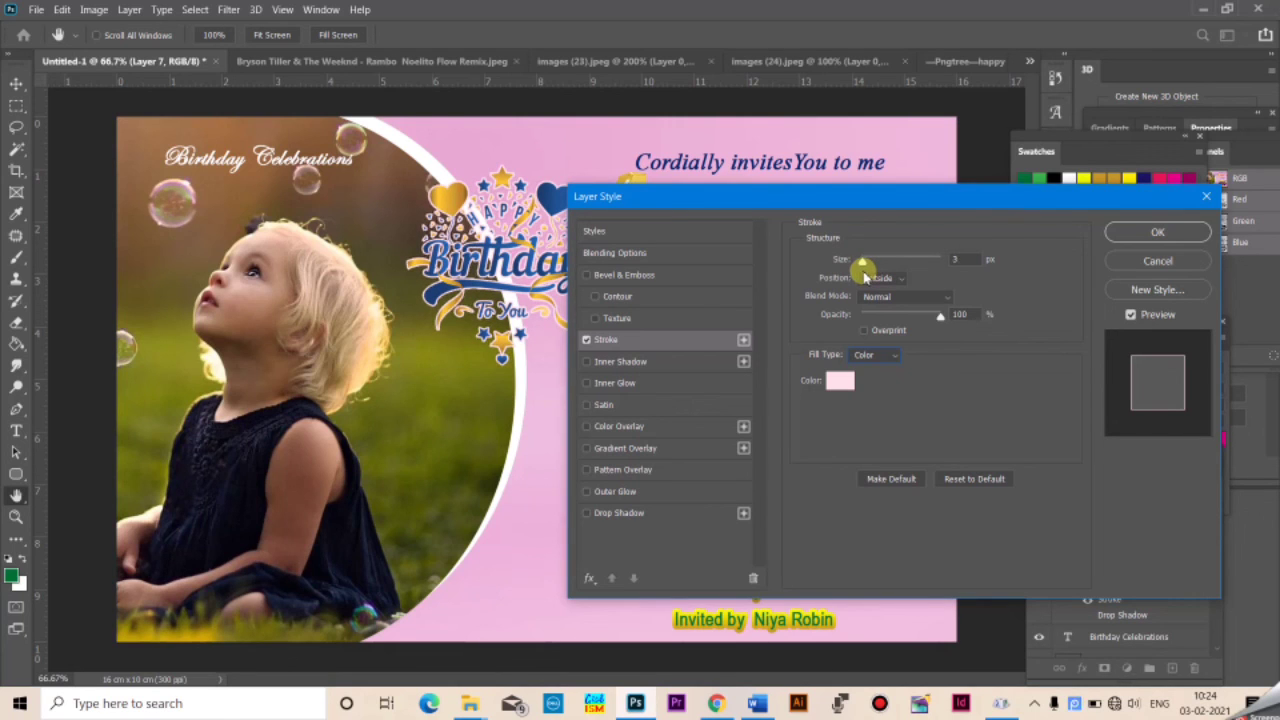
left_click(1155, 232)
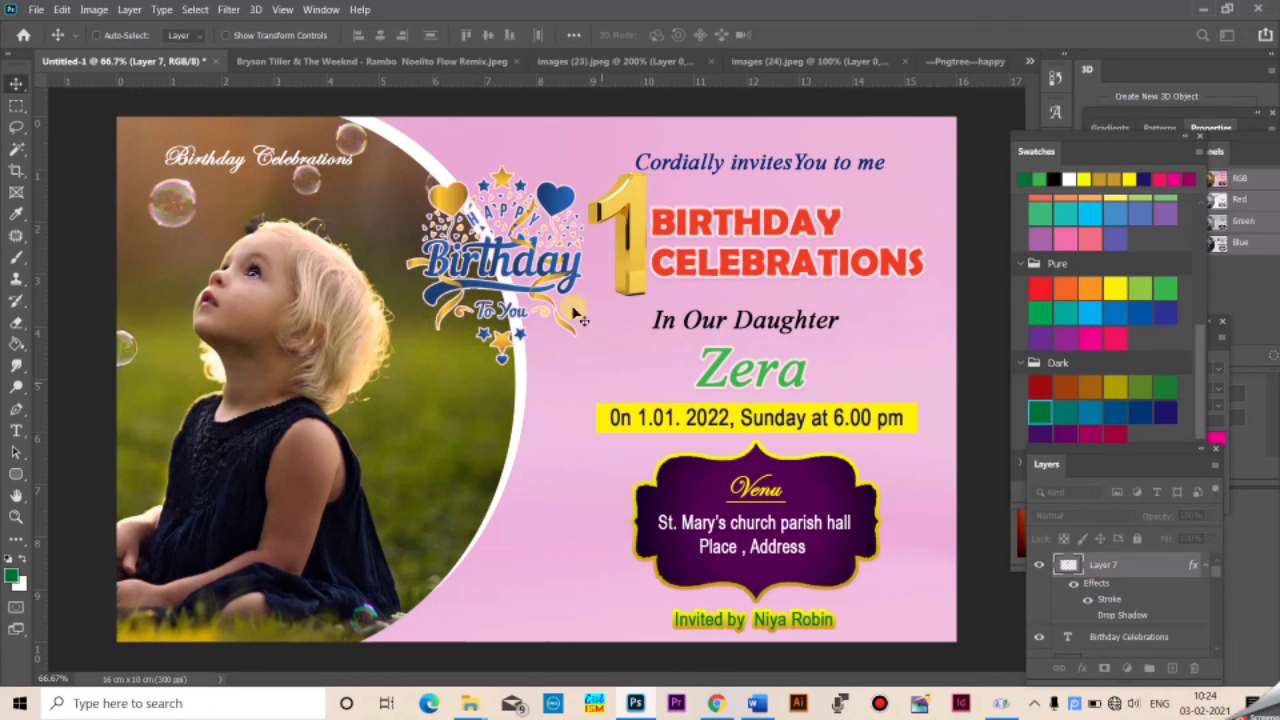
Move the Happy Birthday artwork slightly up, level with the birthday heading, and check the whole card
left_click_drag(560, 285, 550, 261)
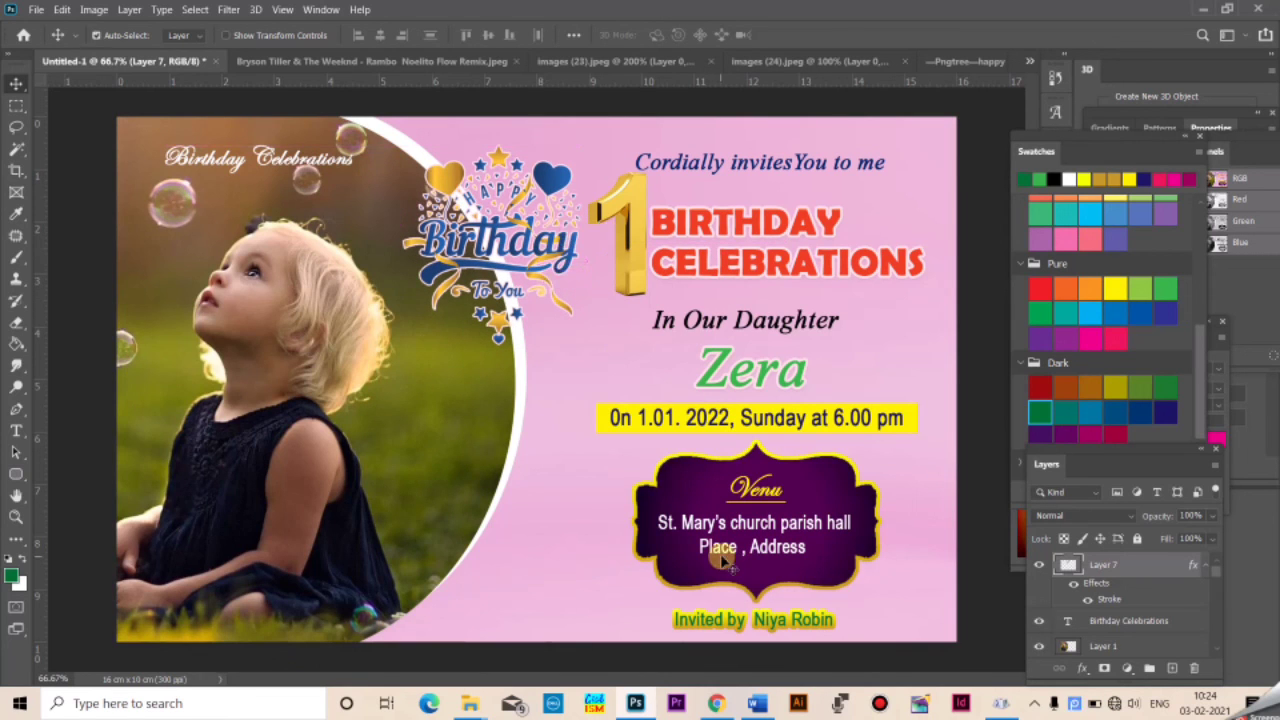
key("ctrl+minus")
key("ctrl+plus")
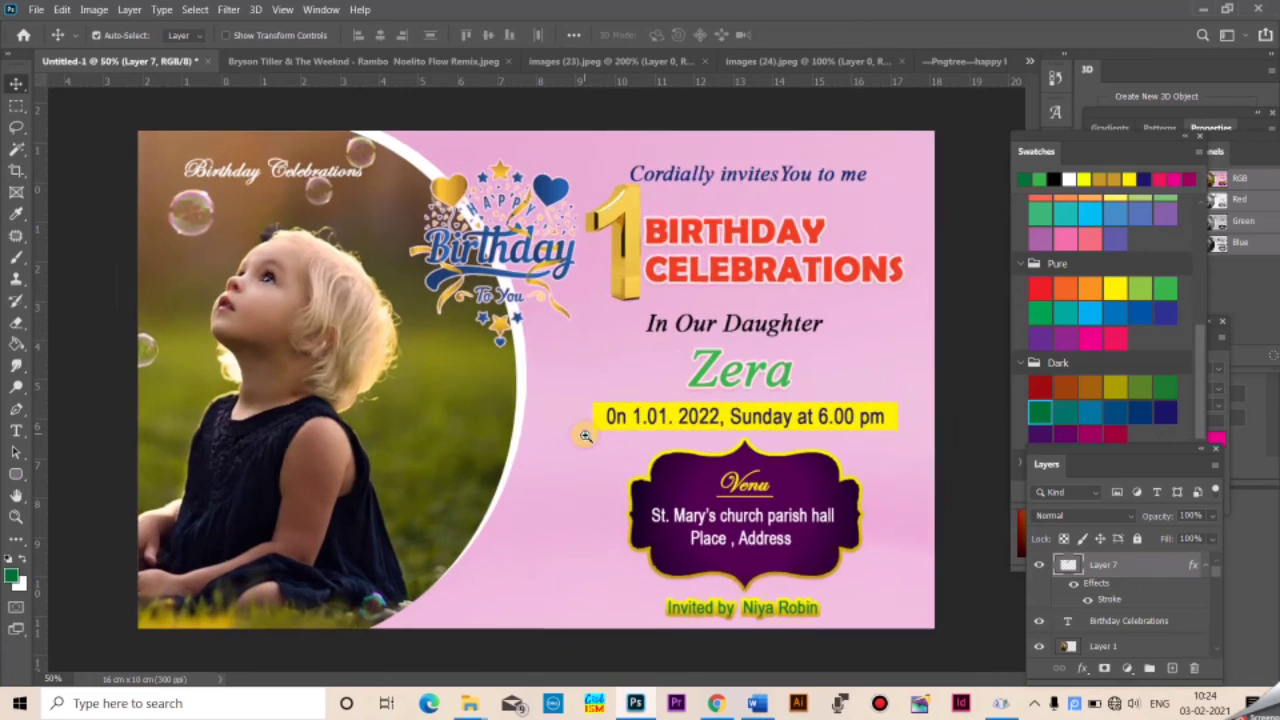
key("ctrl+plus")
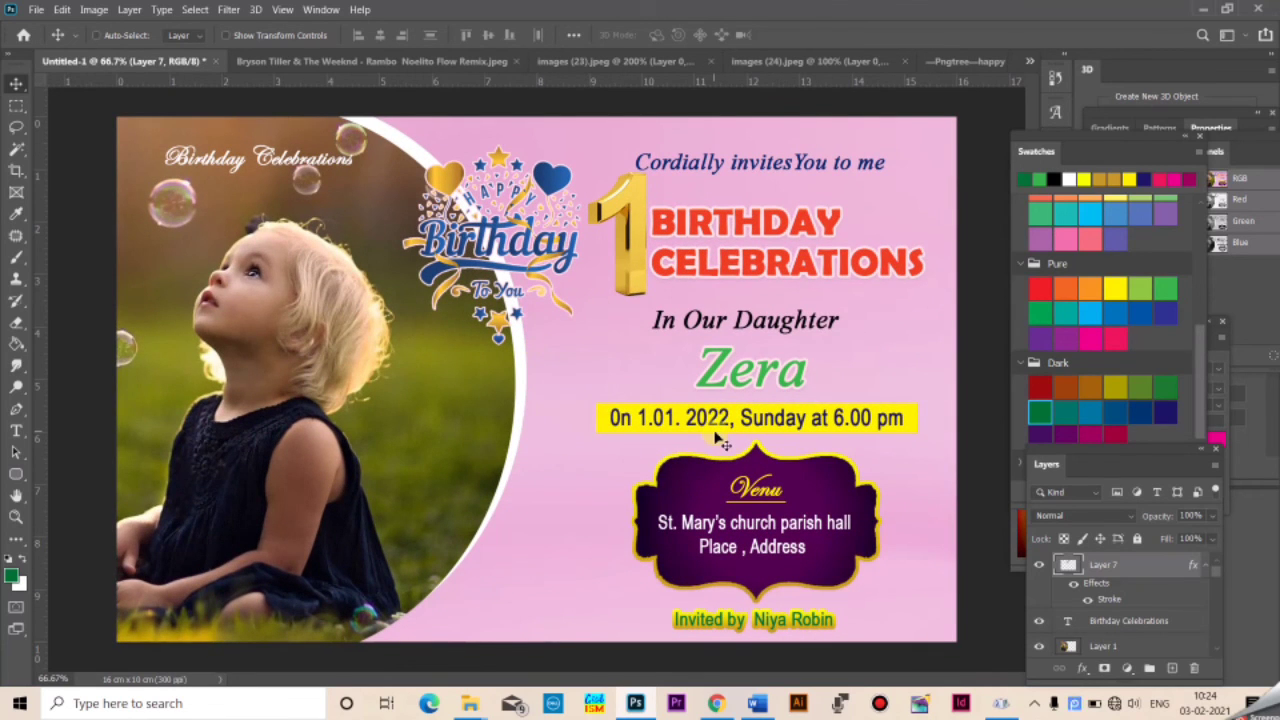
Save the card on the computer as "Birthday card" in Photoshop format in the Birthday card folder, with Maximize Compatibility on
key("ctrl")
key("ctrl+s")
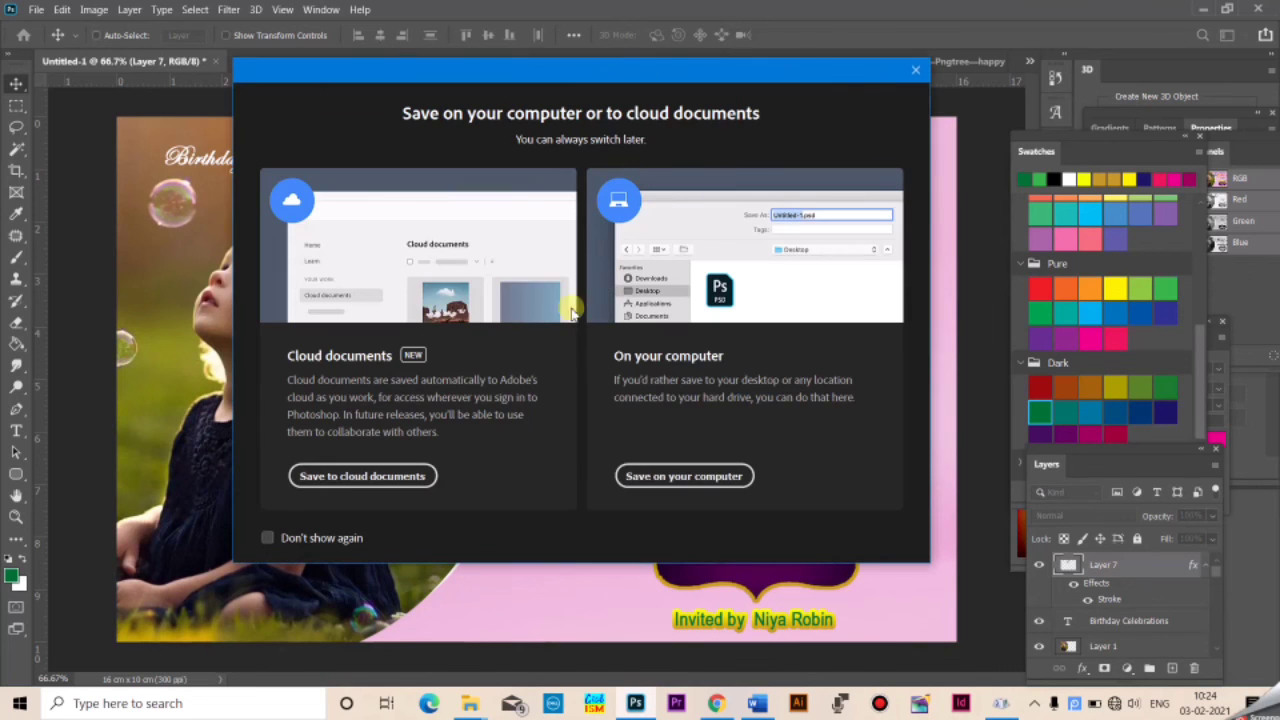
left_click(683, 476)
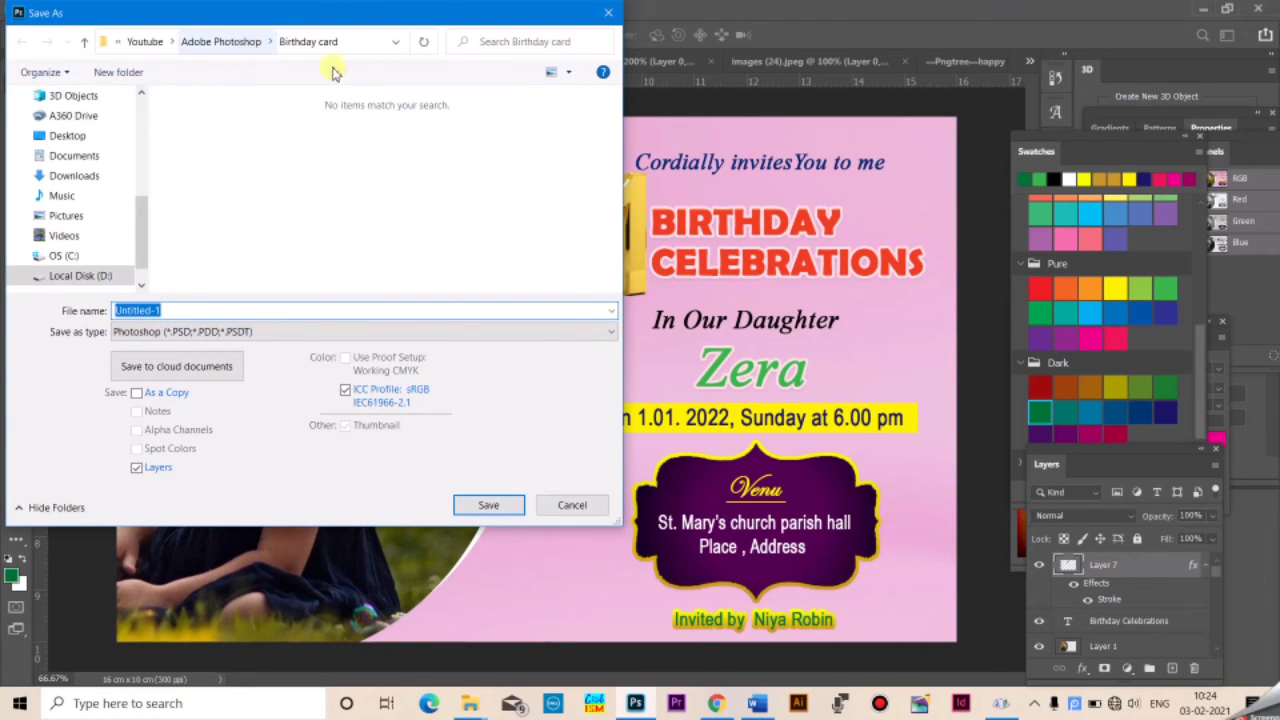
type("Bi")
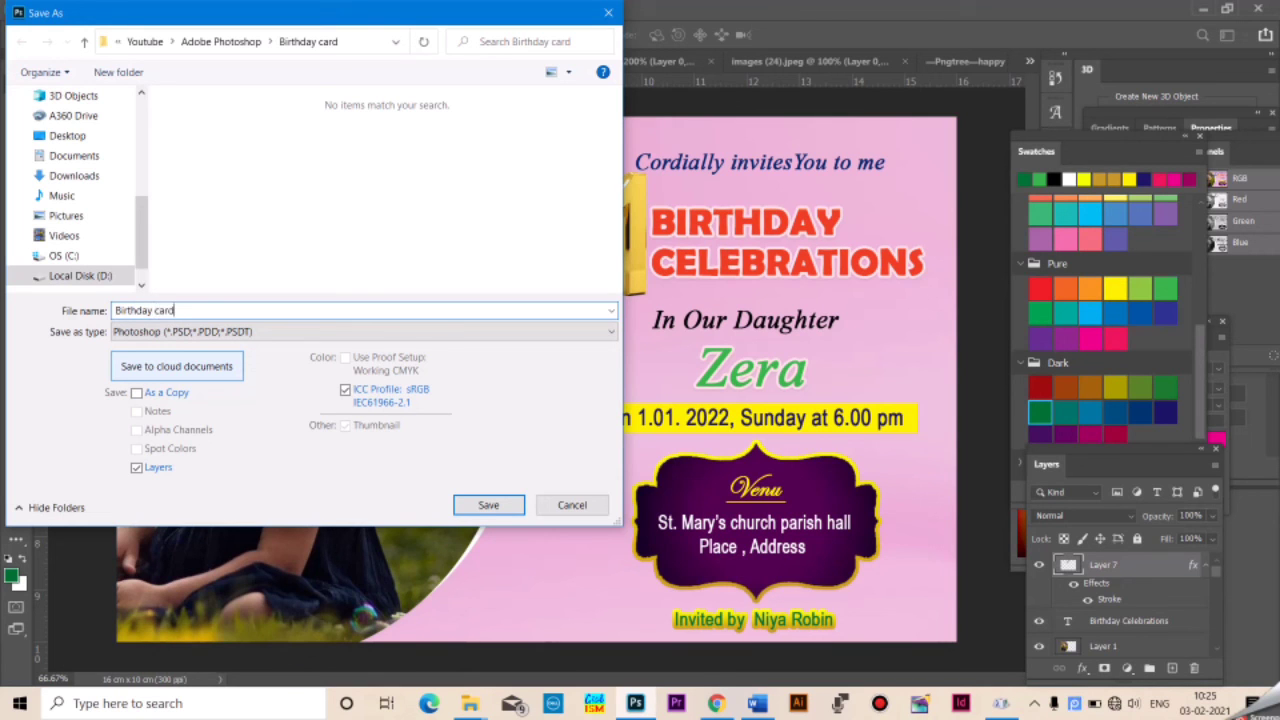
type("rthday card")
key("Return")
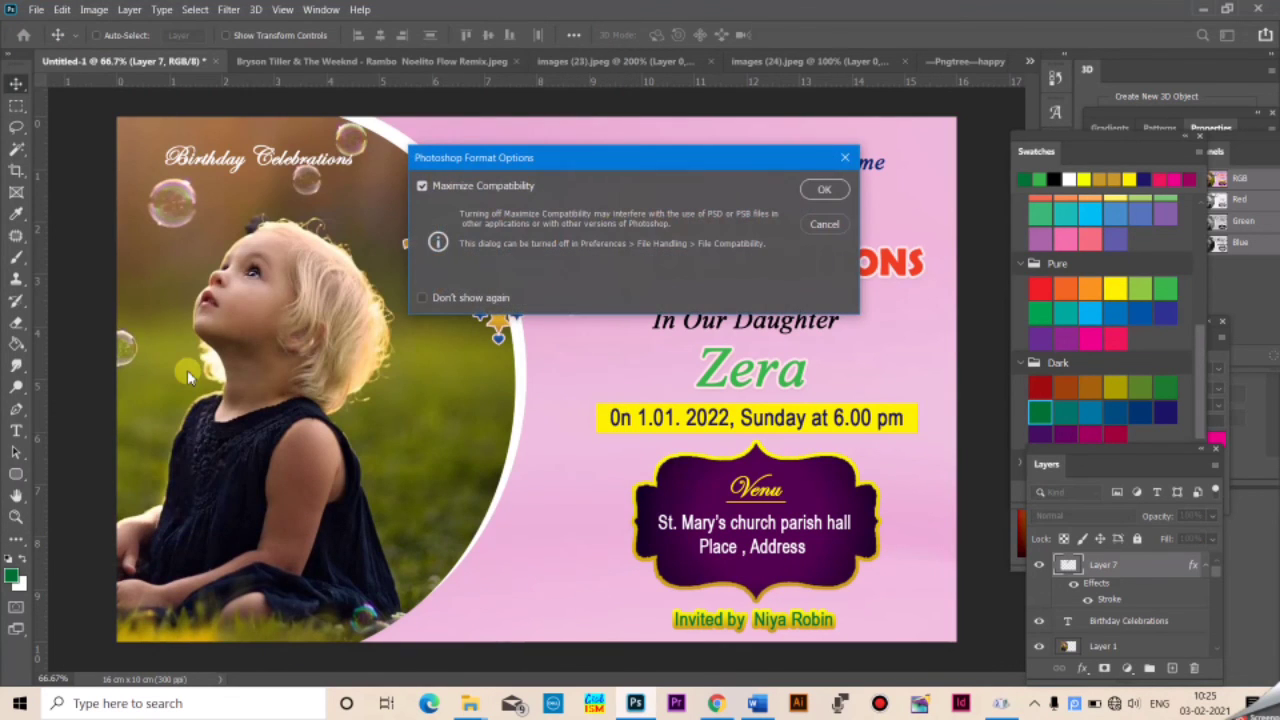
left_click(820, 189)
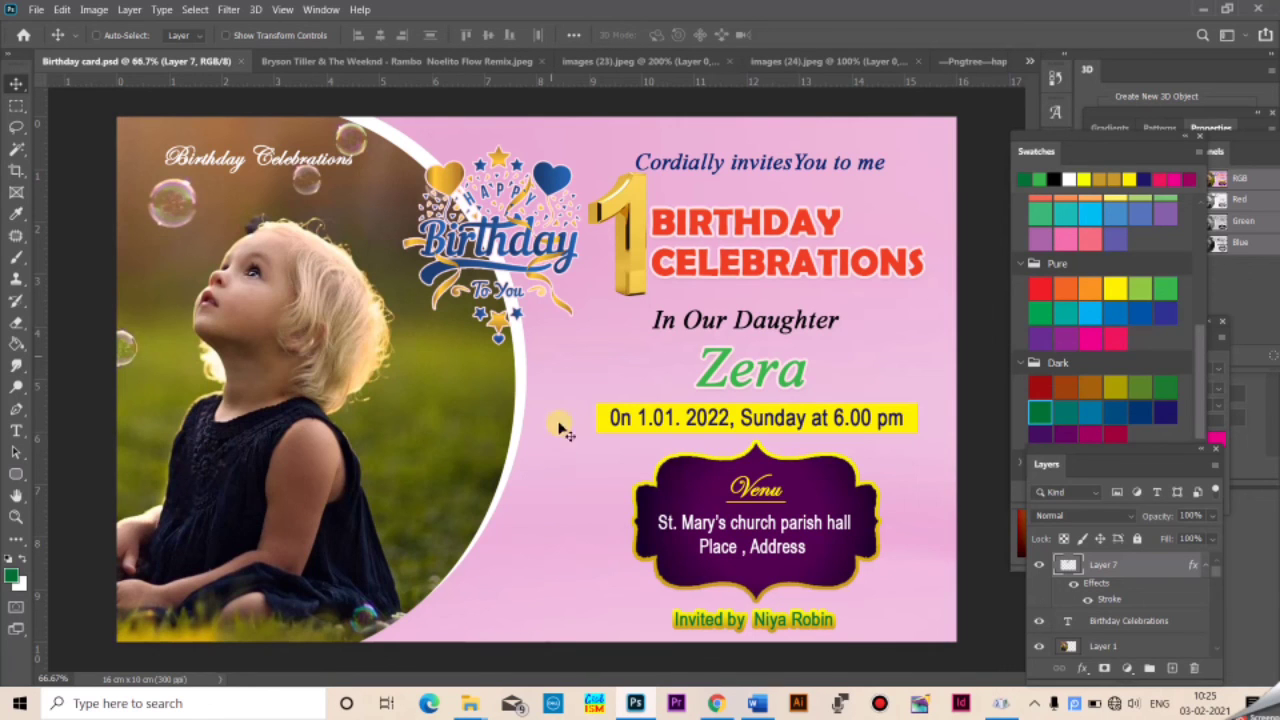
Bring the balloon bunch from 61O44cOI9ML.png into the card and enlarge it over the lower end of the white arc
left_click(716, 703)
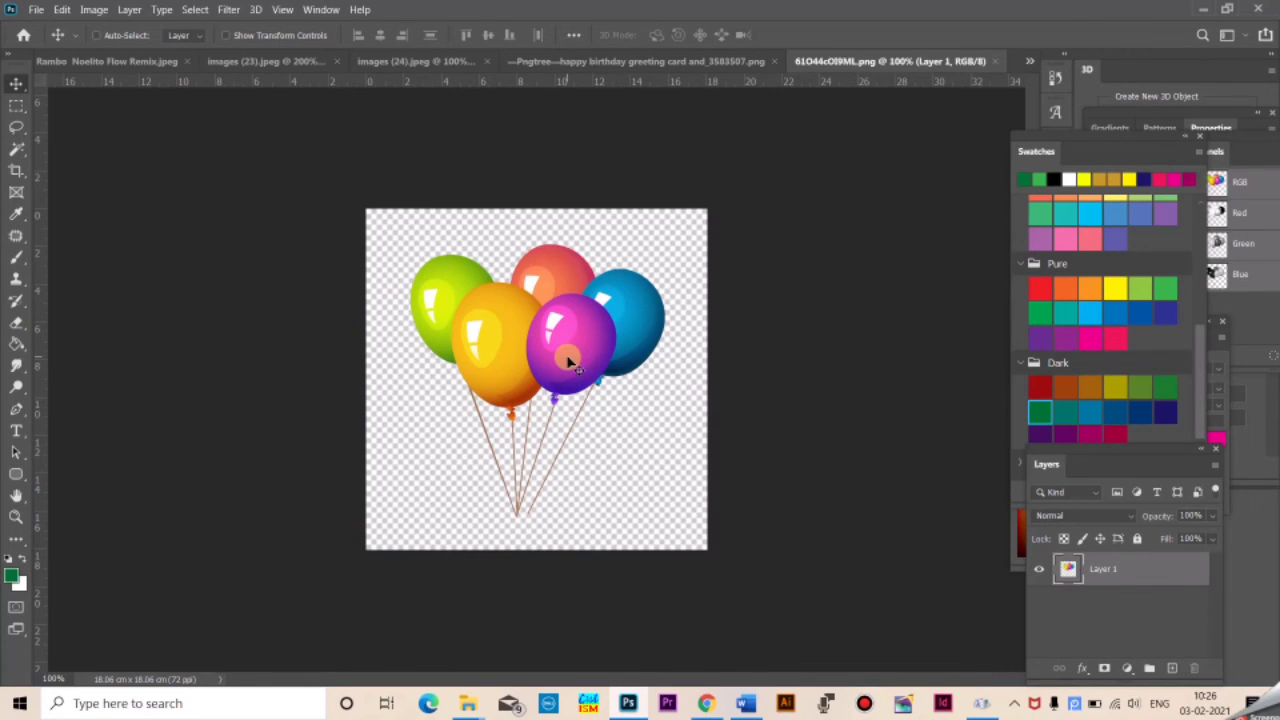
left_click_drag(567, 362, 535, 548)
key("ctrl+t")
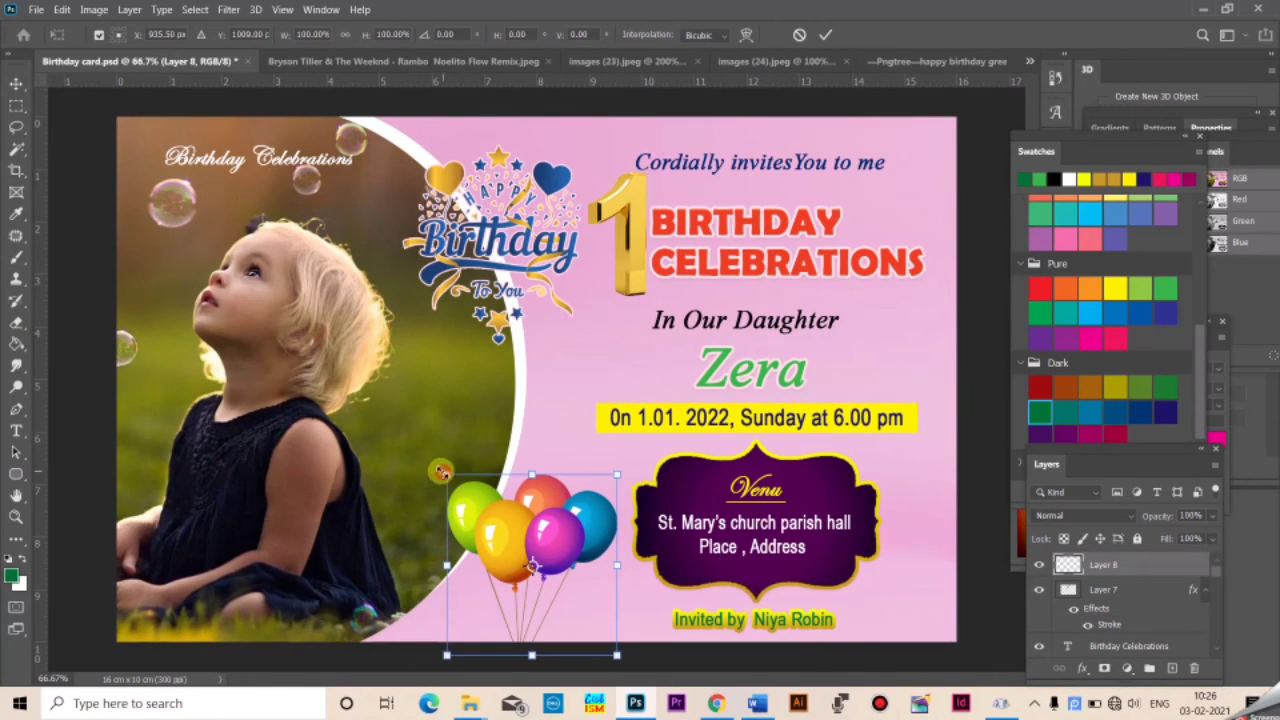
left_click_drag(443, 471, 409, 437)
key("Return")
Place three smaller balloon copies above the numeral 1, beside the heading's right end and in the card's lower-right corner, and hide the panels
left_click_drag(540, 490, 540, 200, "alt")
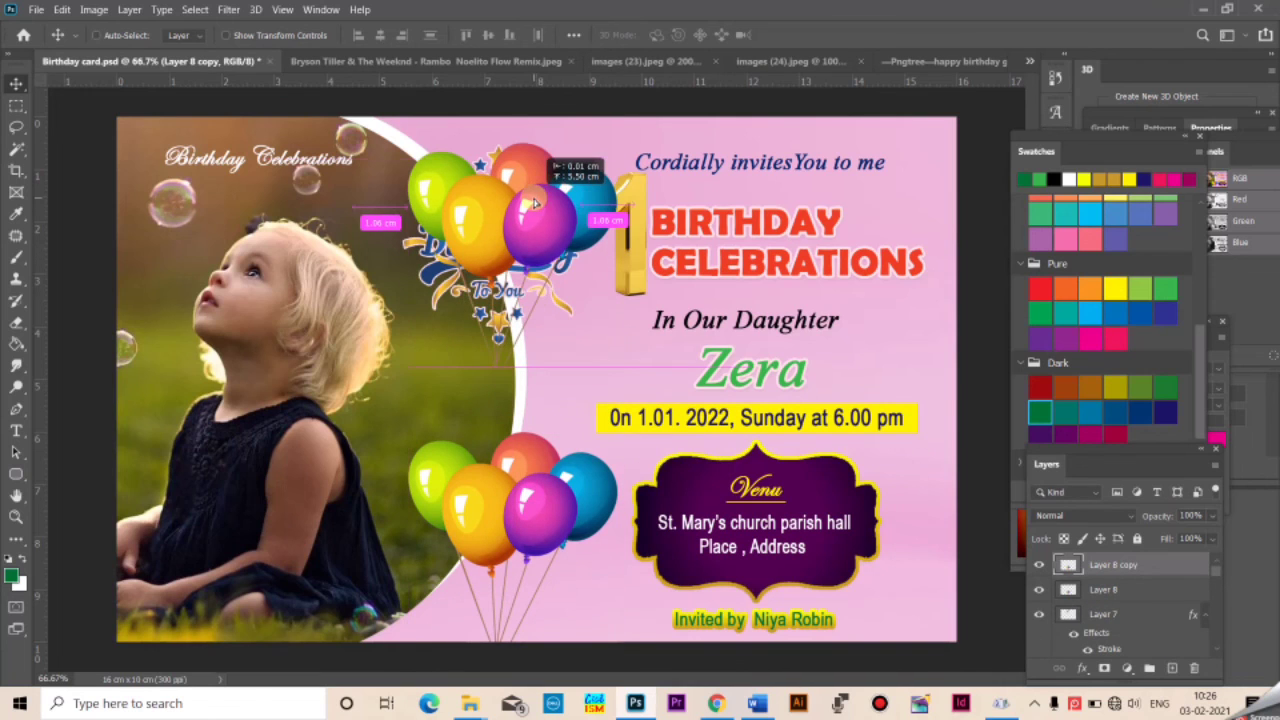
key("ctrl+t")
left_click_drag(450, 204, 472, 212)
key("Return")
left_click_drag(550, 274, 922, 163)
key("ctrl+t")
left_click_drag(848, 105, 606, 156)
key("Return")
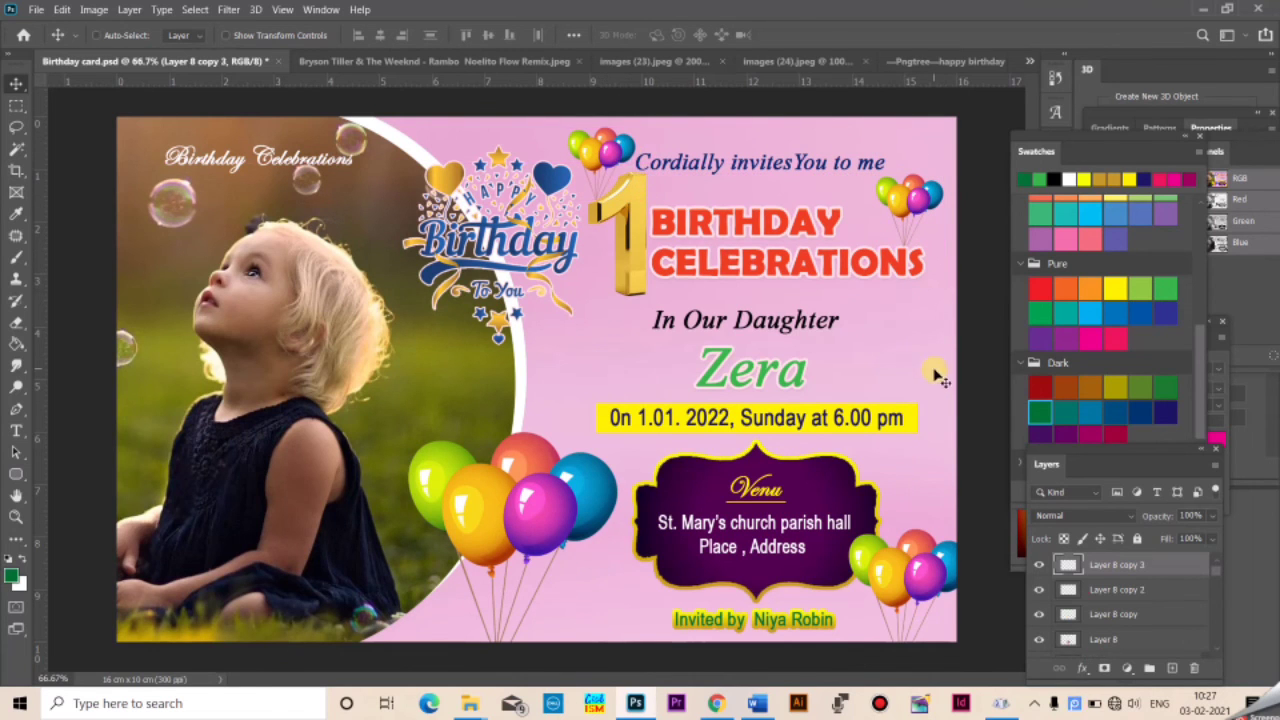
key("Tab")
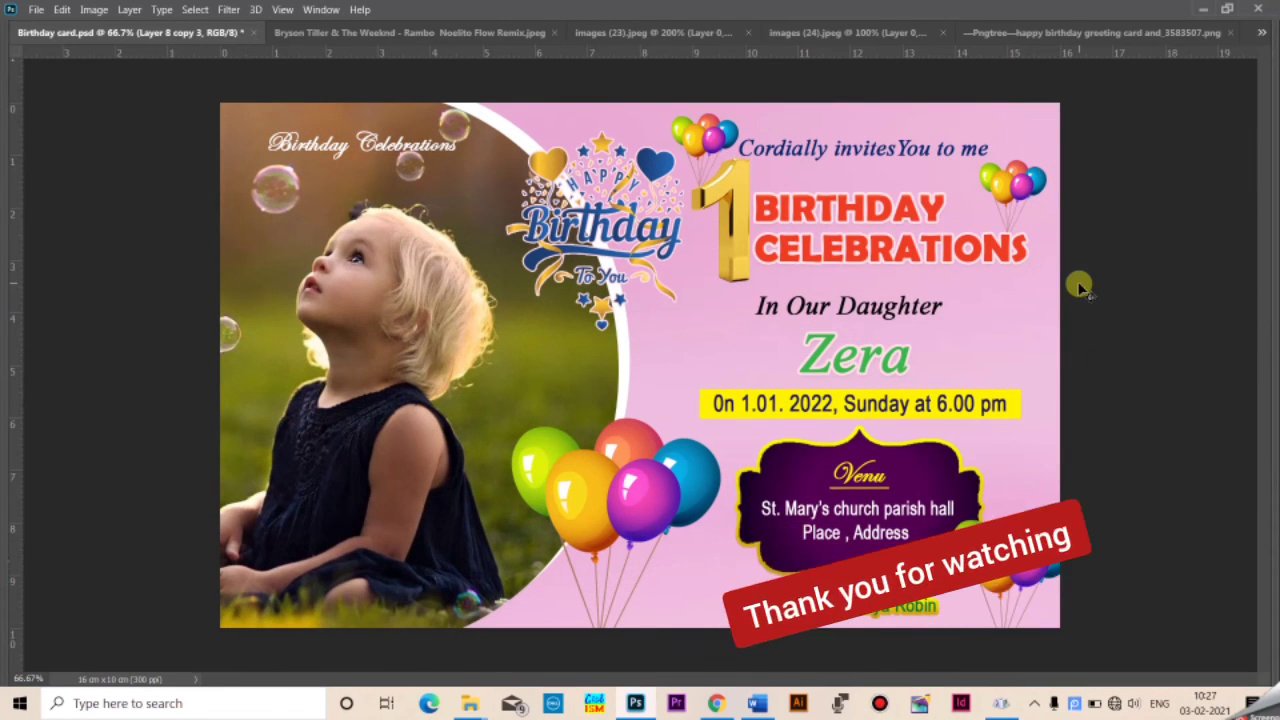